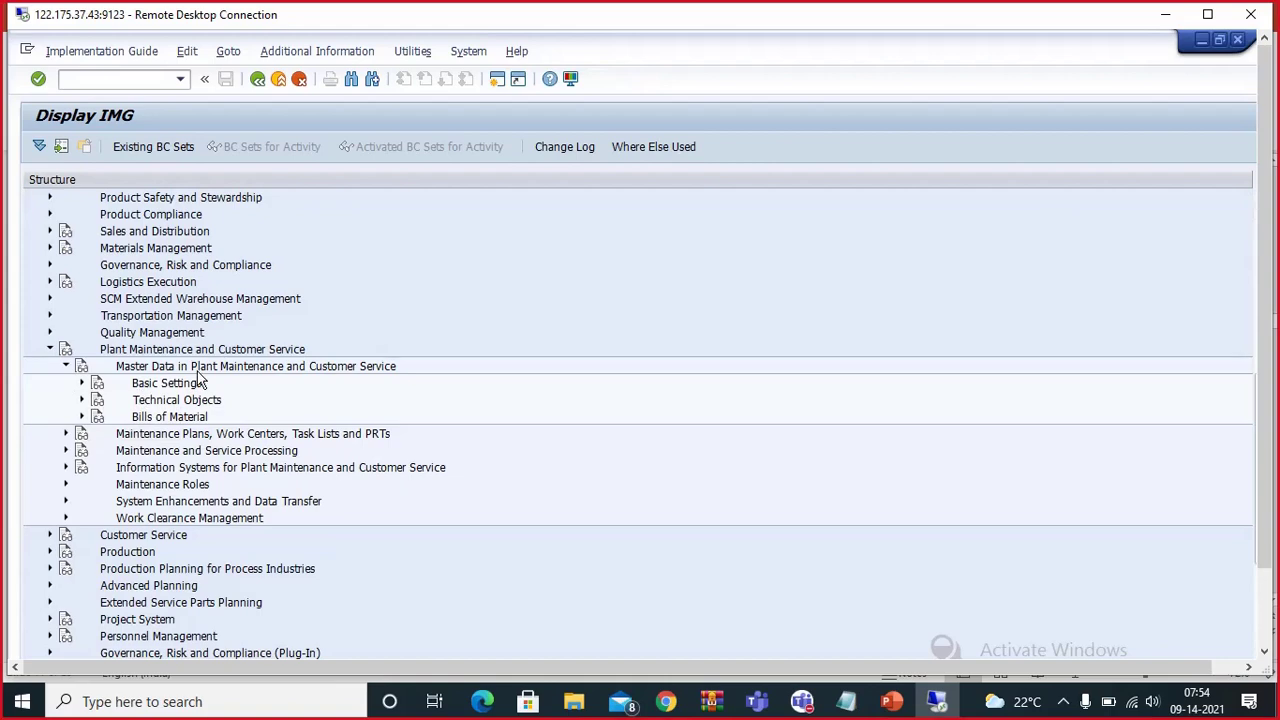
- Expand Technical Objects and its Functional Locations node under Master Data in Plant Maintenance and Customer Service
left_click(82, 384)
left_click(82, 384)
left_click(82, 400)
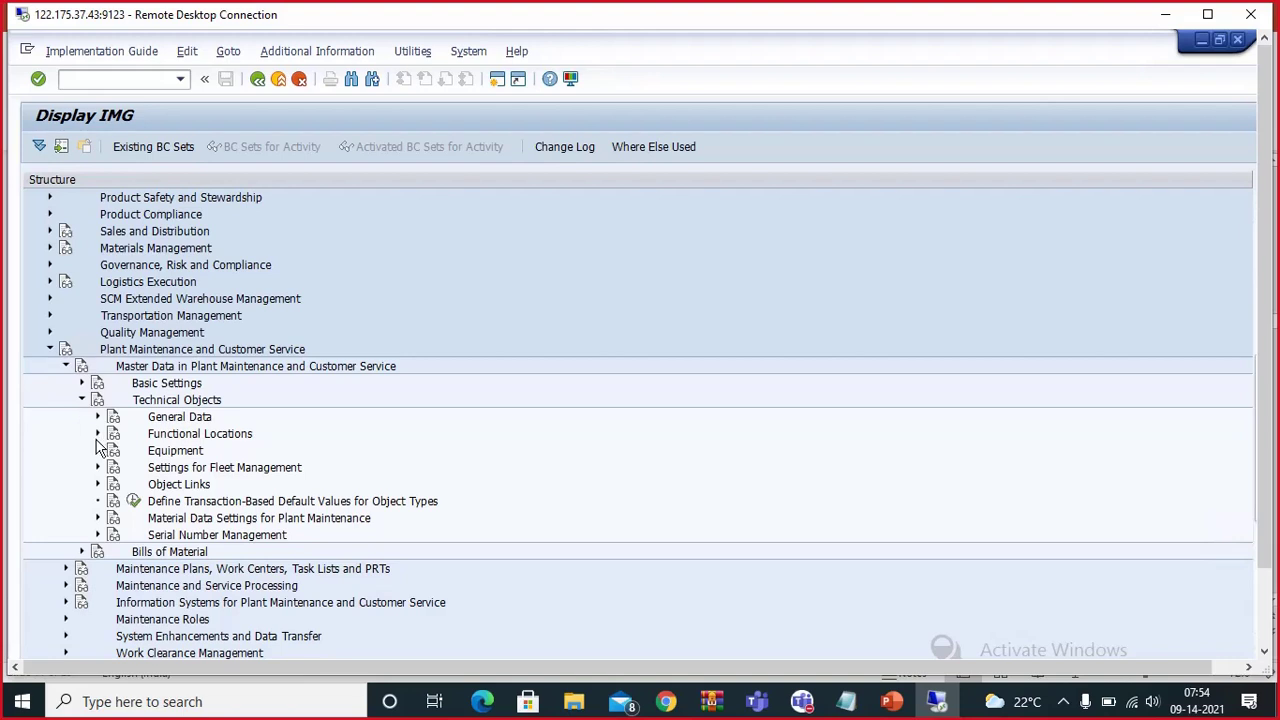
left_click(98, 434)
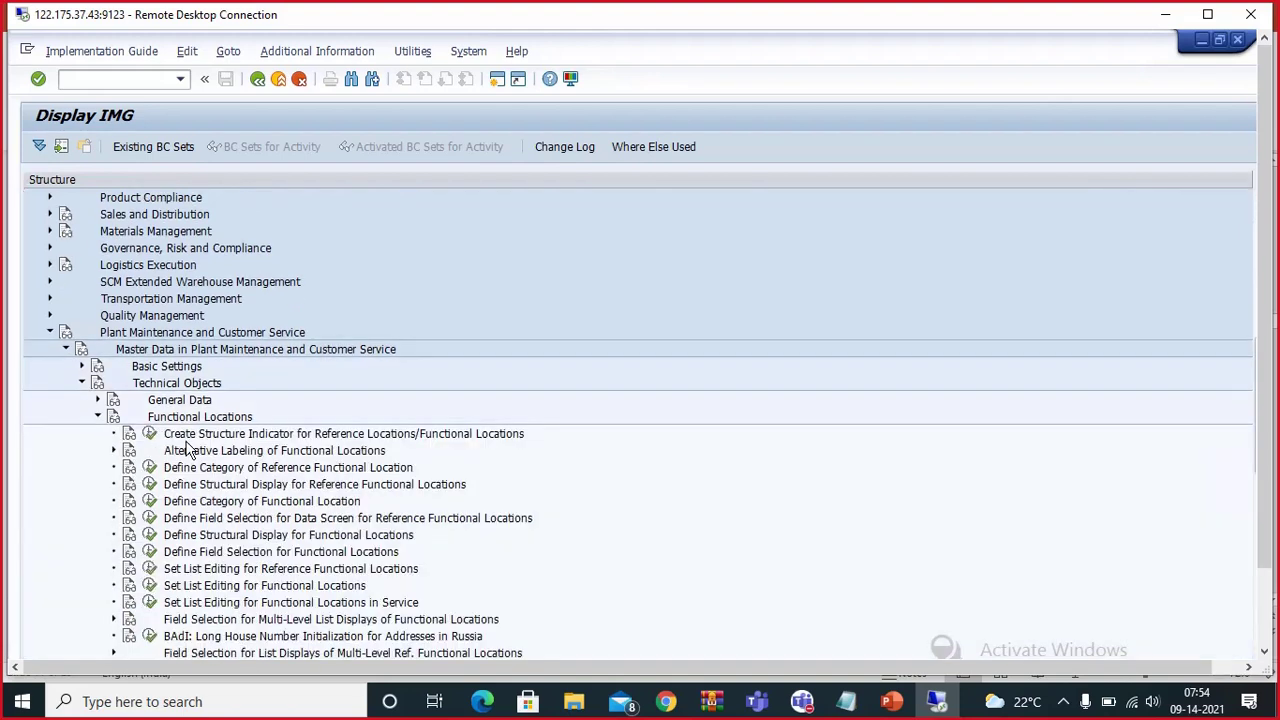
scroll(183, 440, "down", 1)
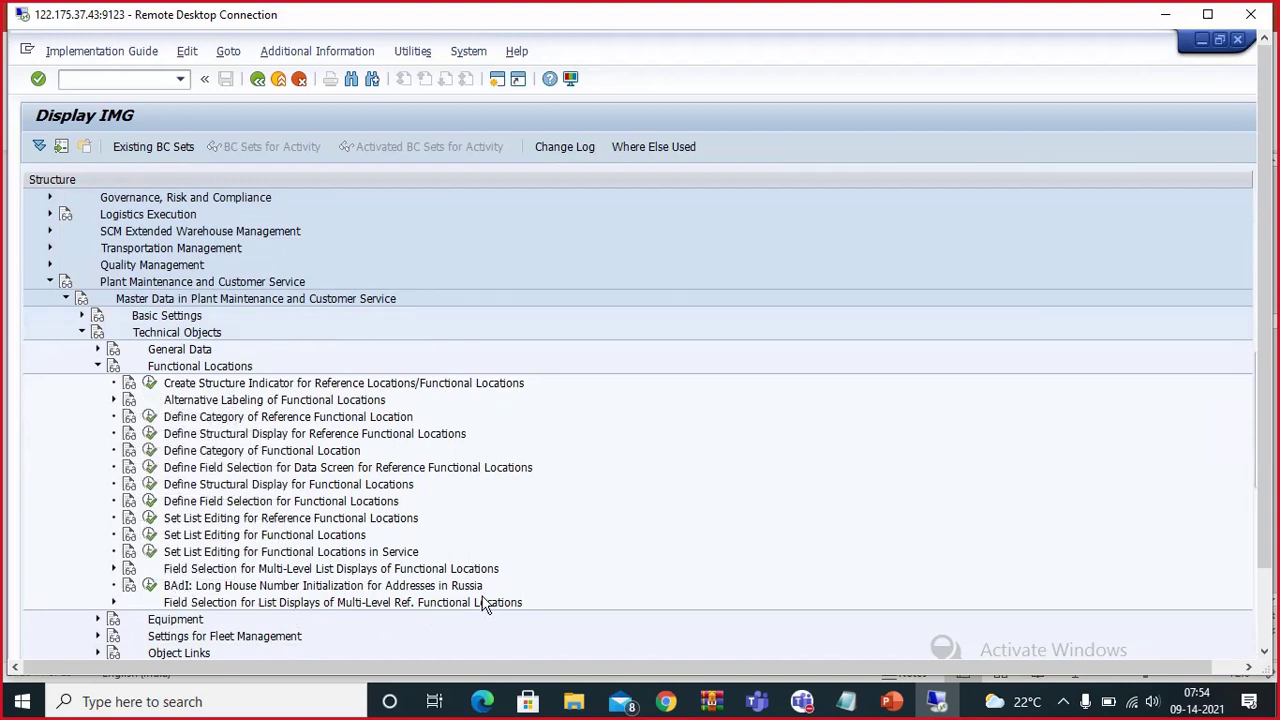
left_click(97, 350)
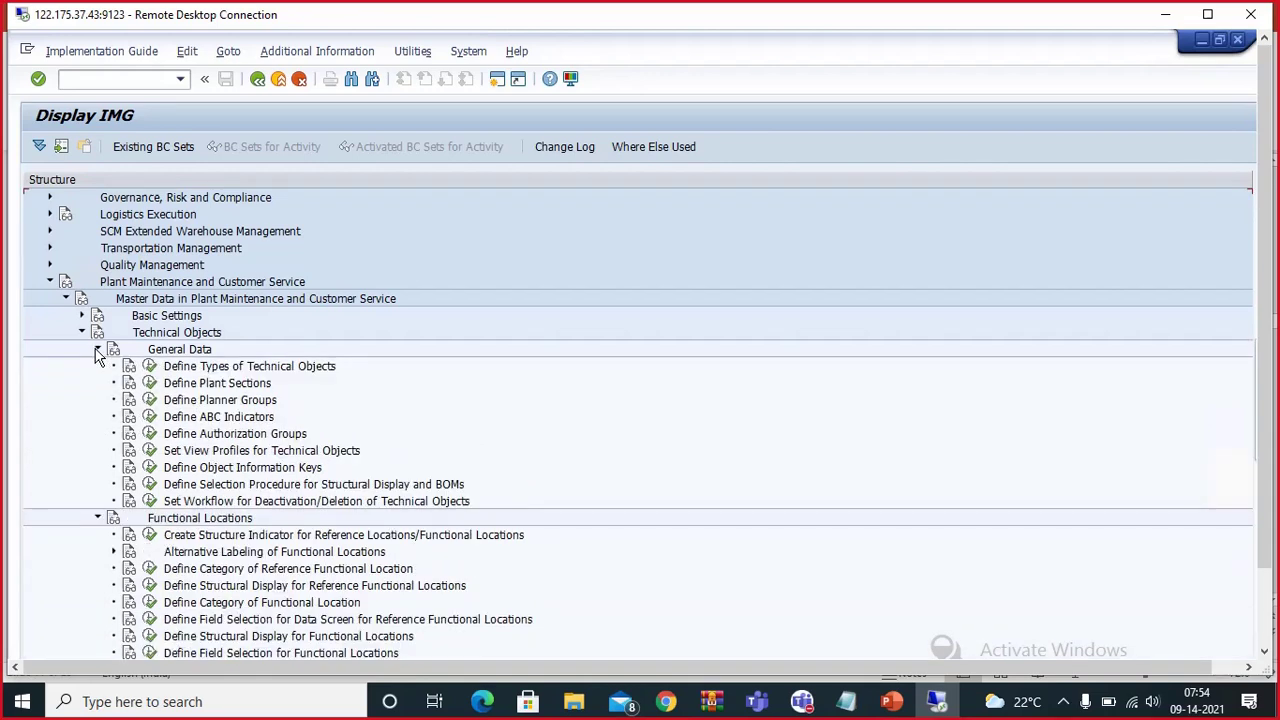
left_click(97, 350)
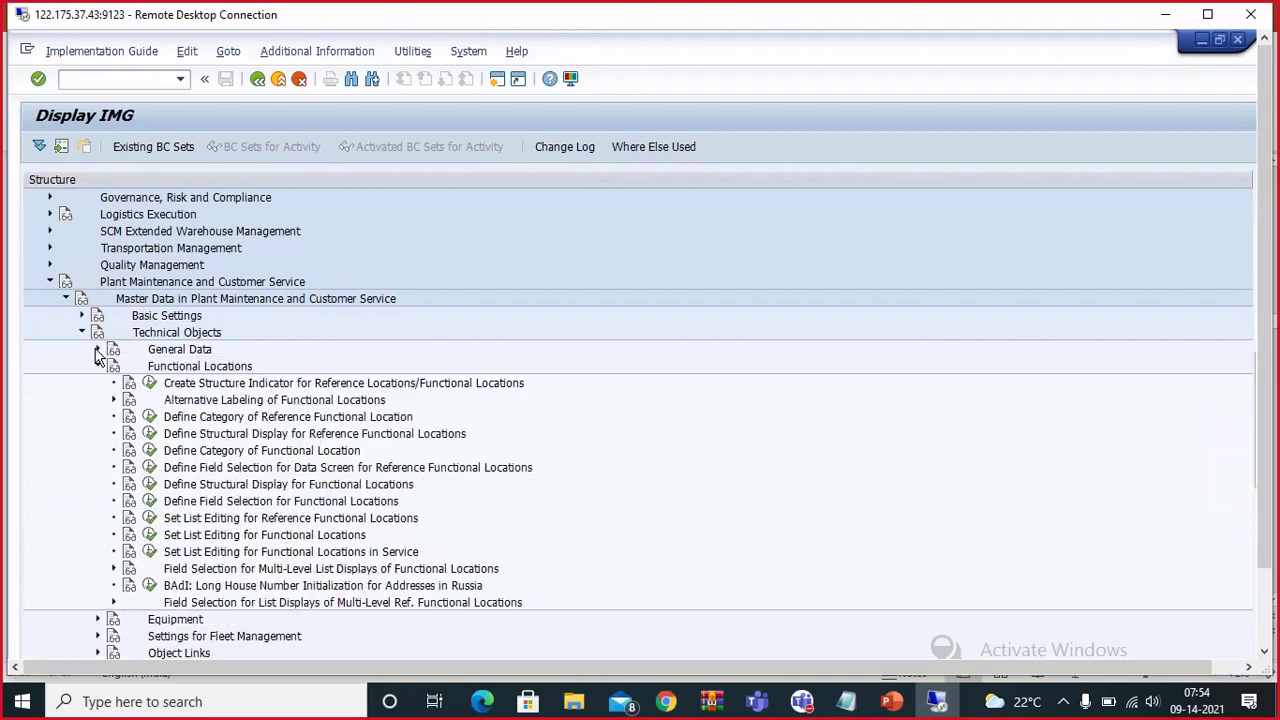
- Switch to PowerPoint and look through the functional location slides, including structure indicator setup, copying and alternative labeling
left_click(890, 701)
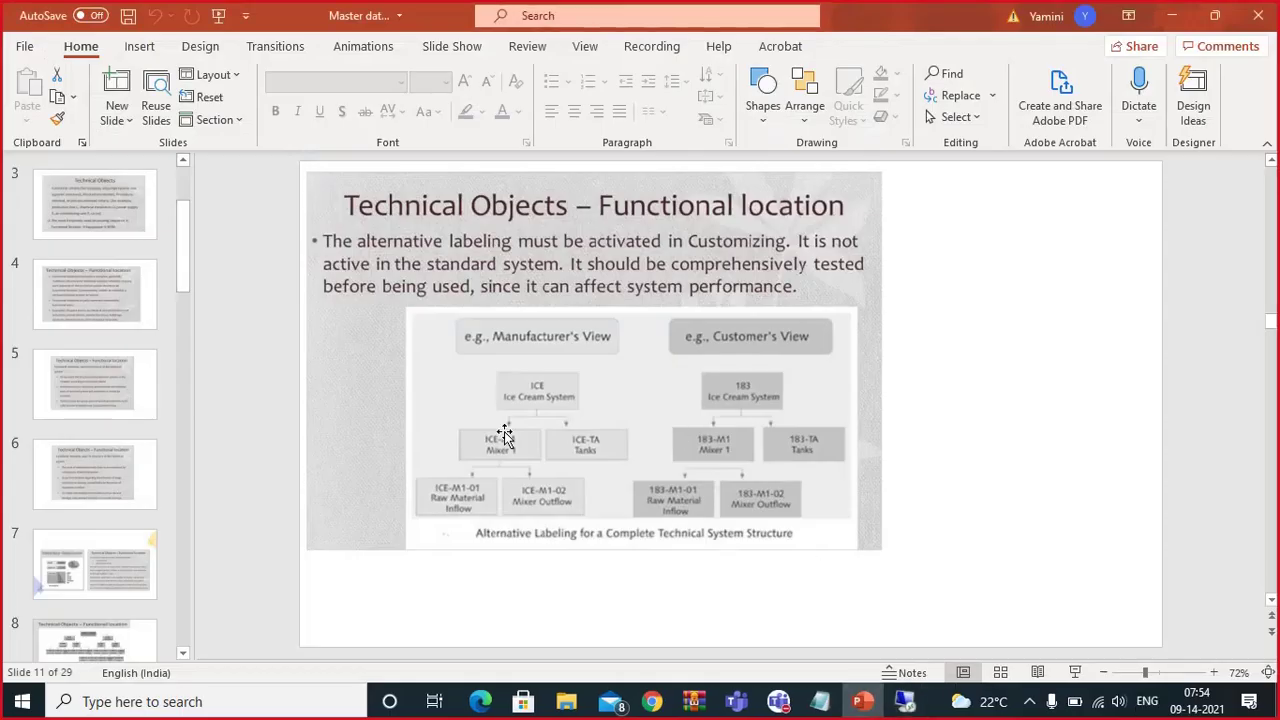
scroll(148, 506, "down", 3)
left_click(100, 570)
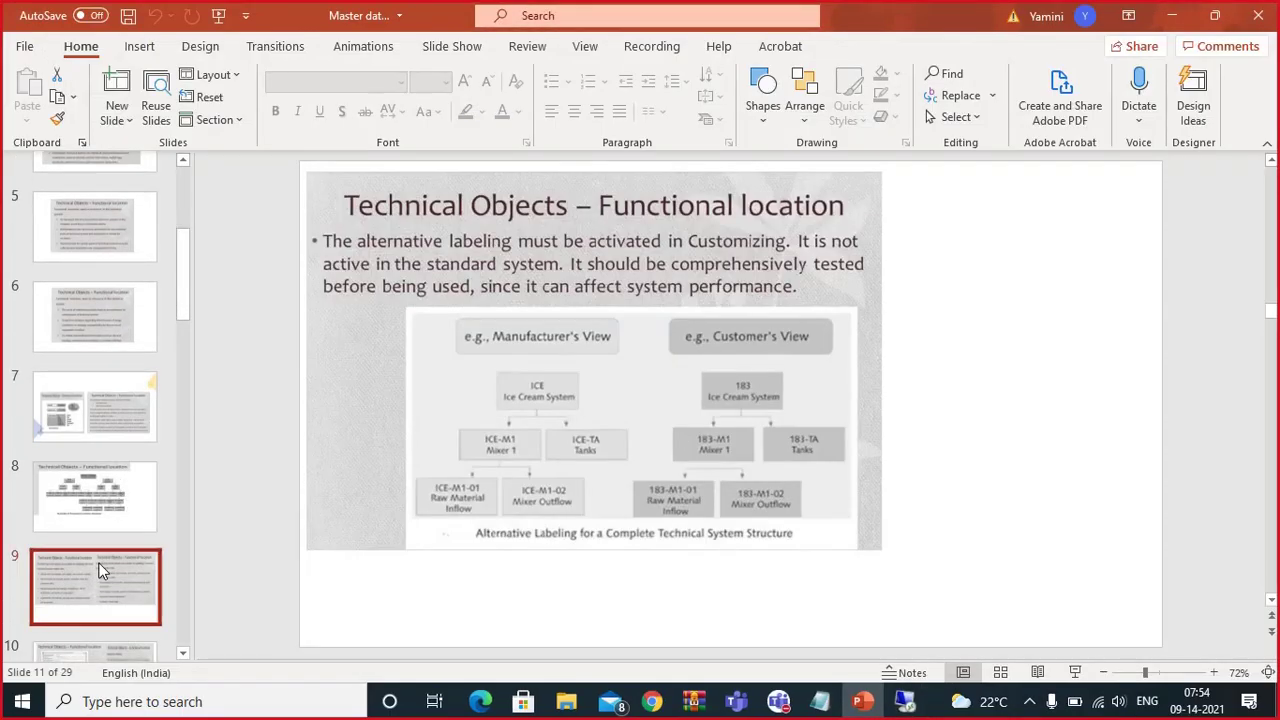
scroll(110, 540, "down", 3)
left_click(93, 494)
left_click(95, 574)
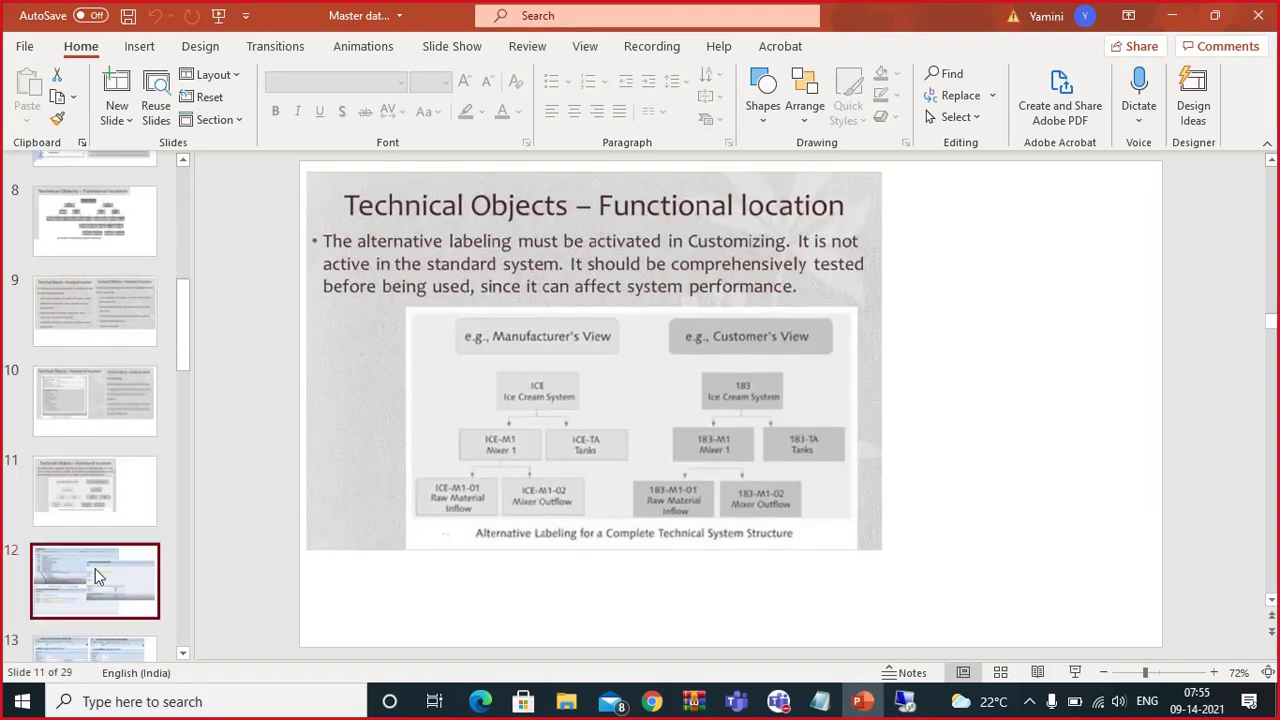
left_click(101, 503)
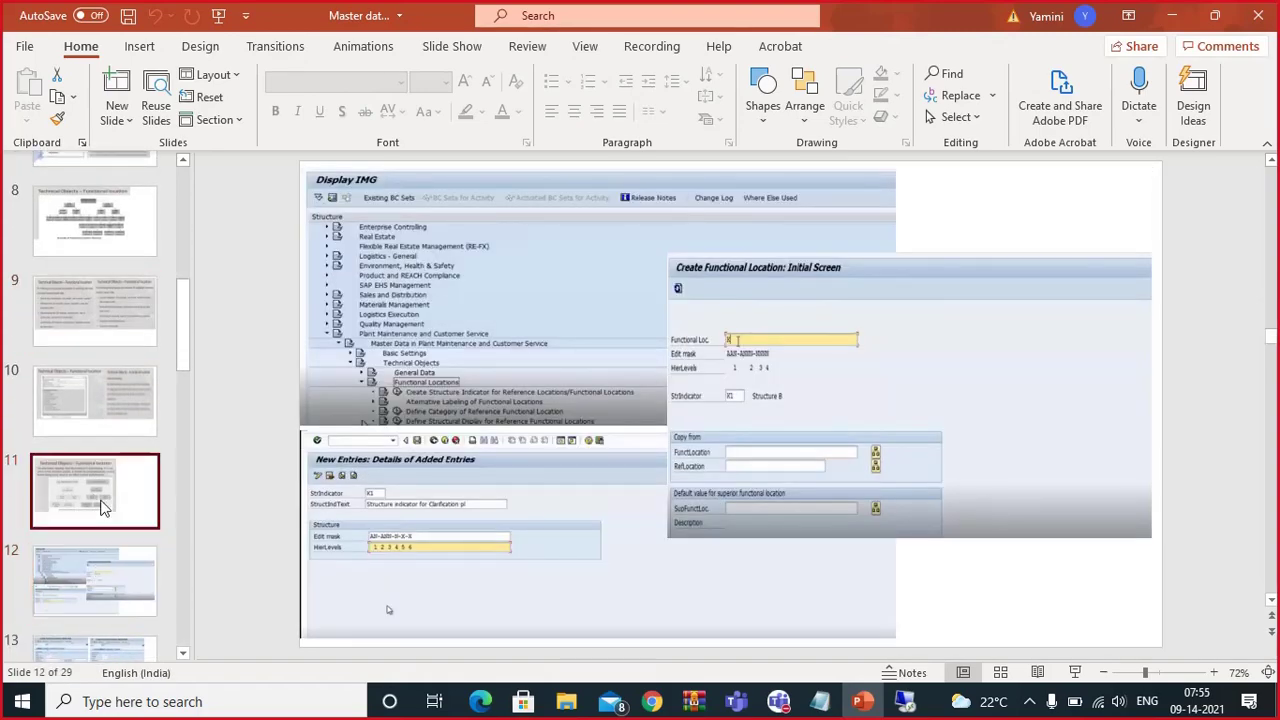
left_click(96, 425)
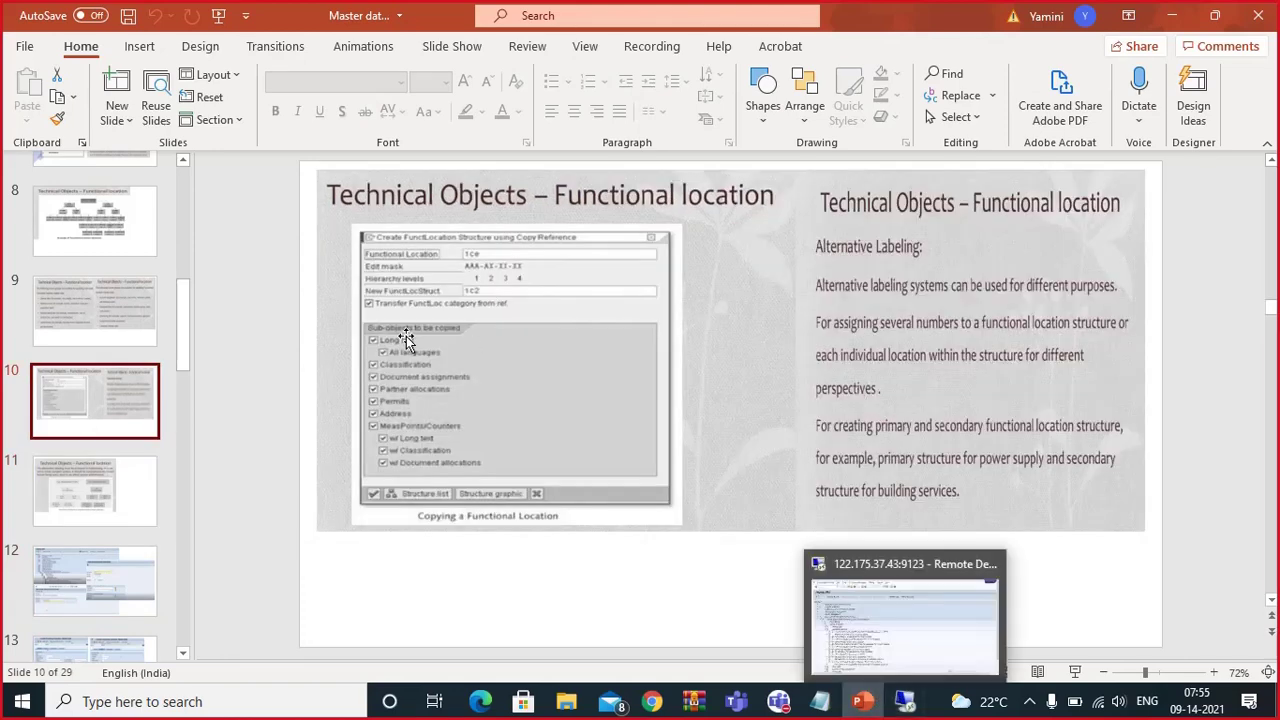
scroll(125, 310, "up", 6)
scroll(125, 310, "up", 2)
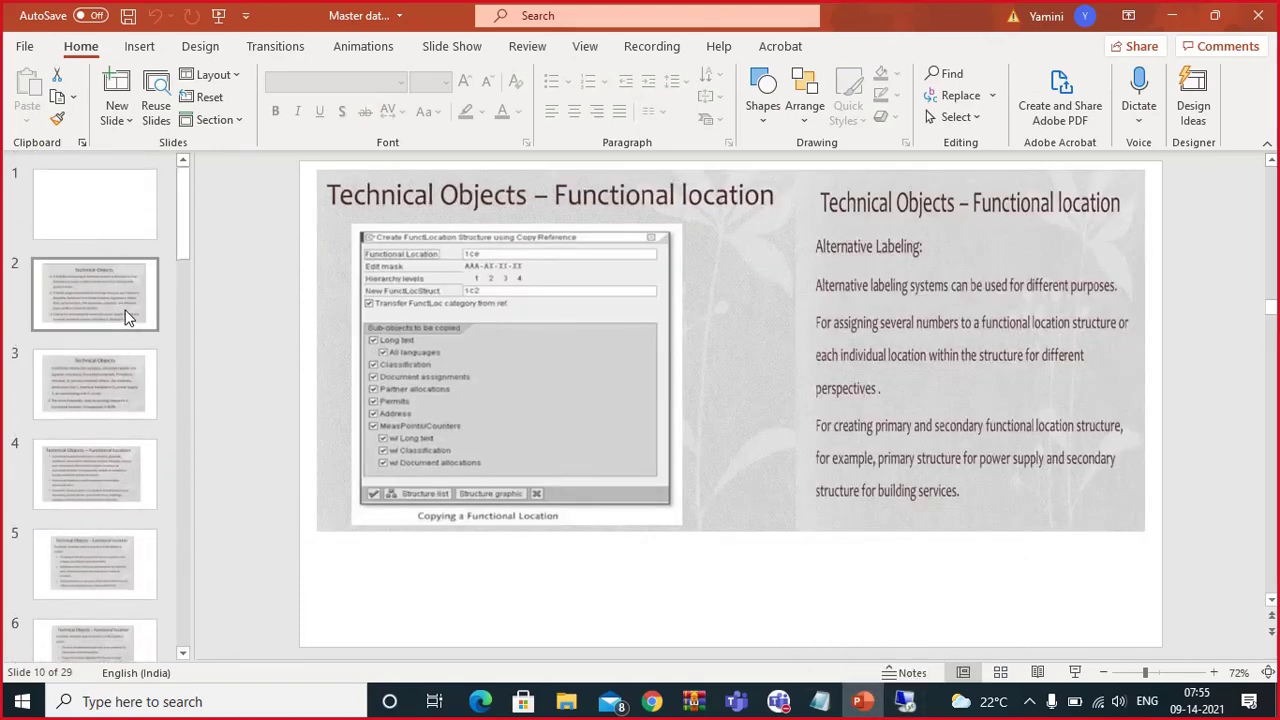
- Switch back to the remote SAP session and review the Create Structure Indicator for Reference Locations/Functional Locations activity
left_click(906, 703)
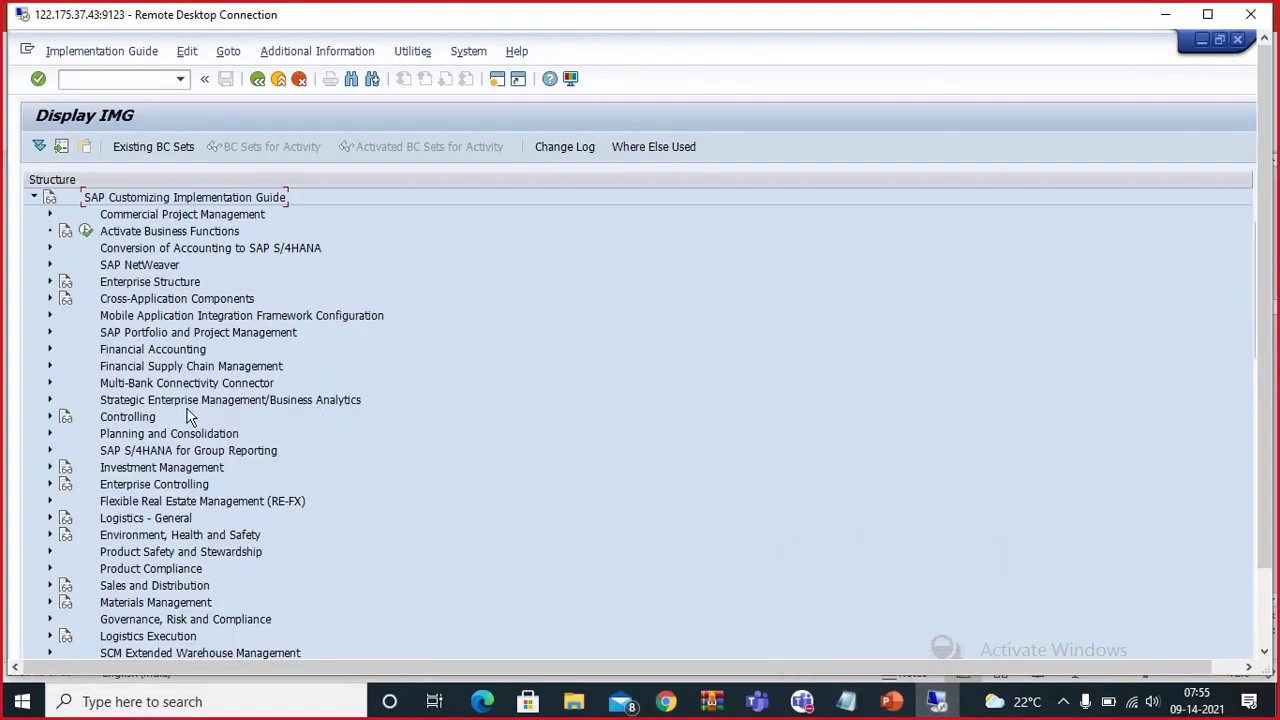
scroll(414, 456, "down", 4)
scroll(418, 466, "down", 8)
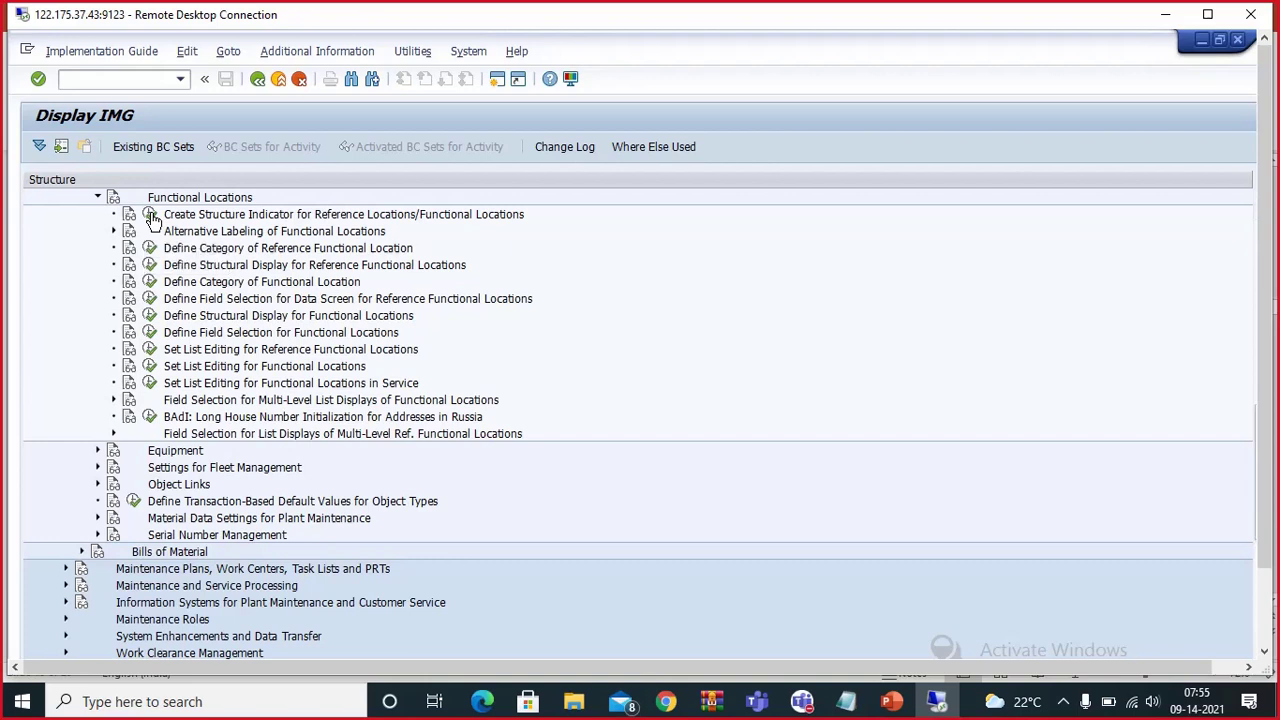
scroll(210, 286, "up", 1)
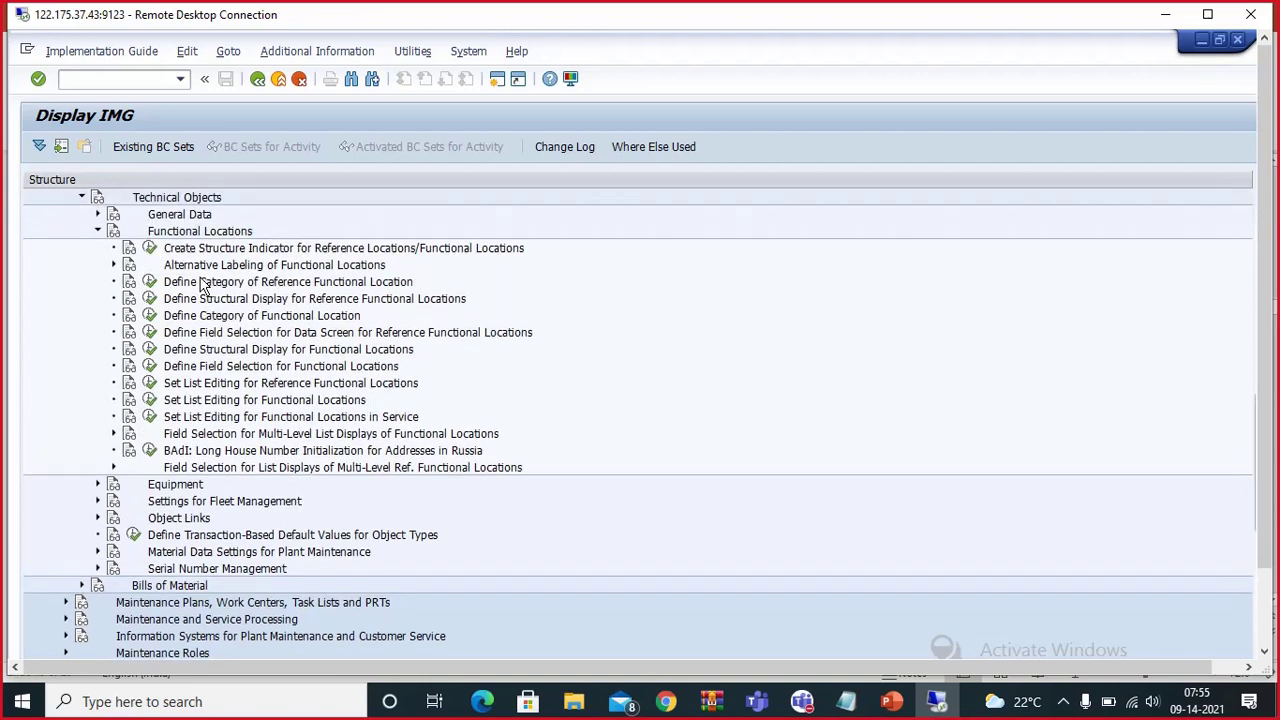
left_click(149, 248)
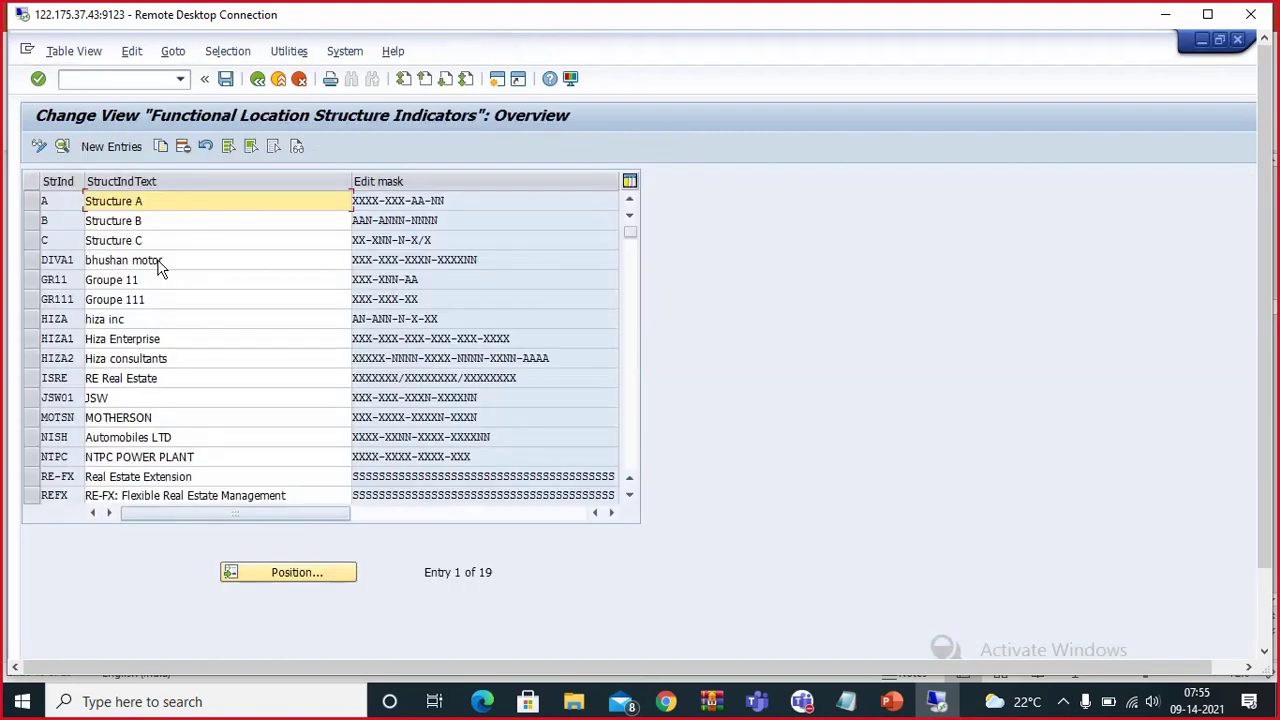
left_click(257, 79)
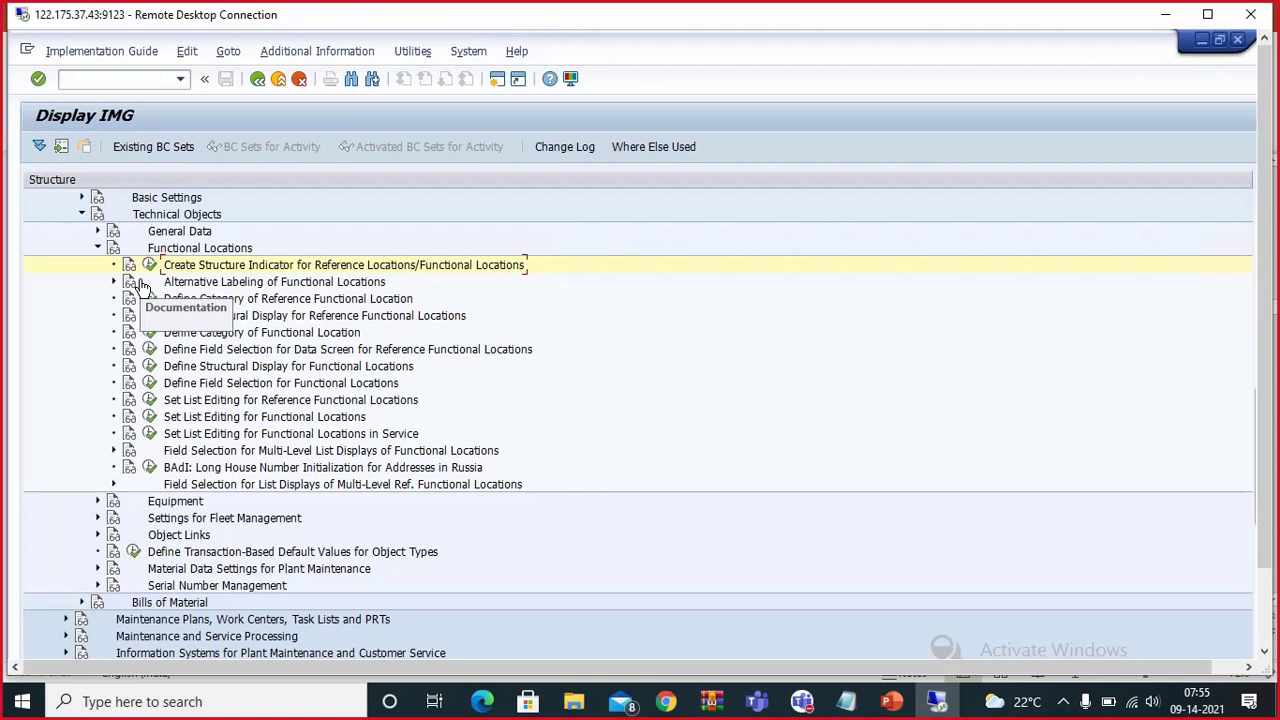
- Expand General Data under Technical Objects and open the Define Types of Technical Objects activity
left_click(97, 231)
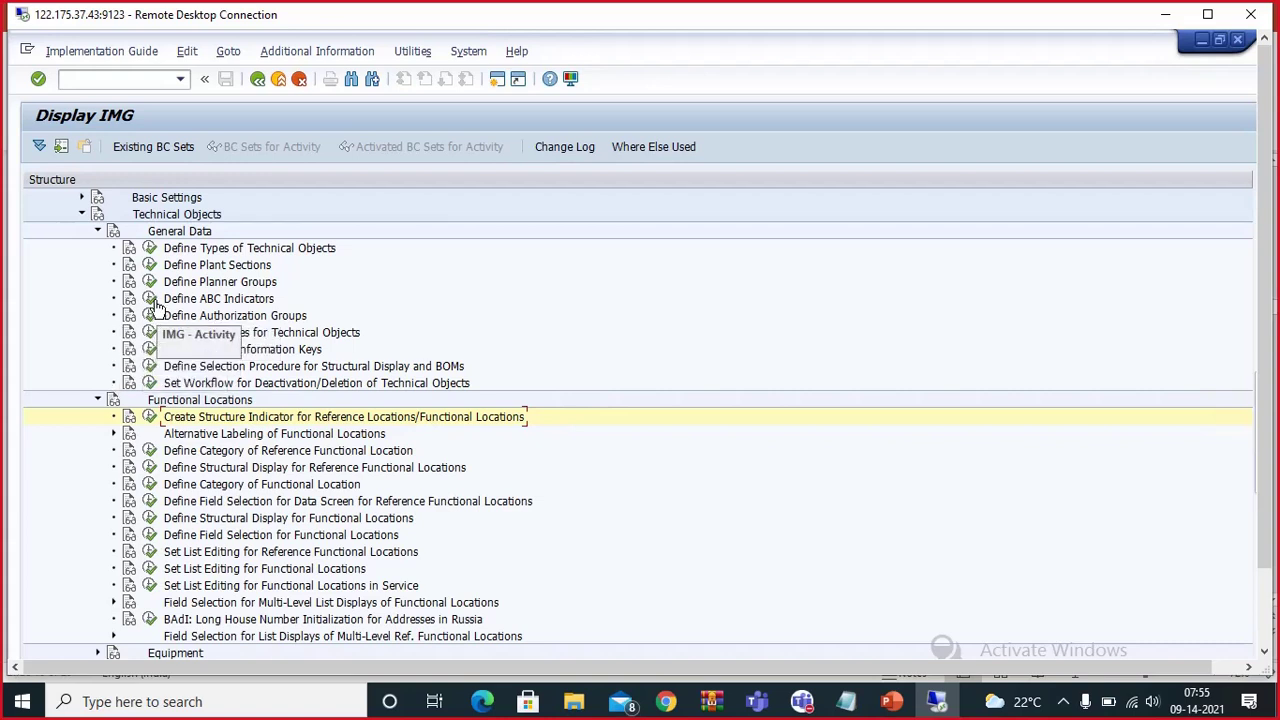
left_click(149, 250)
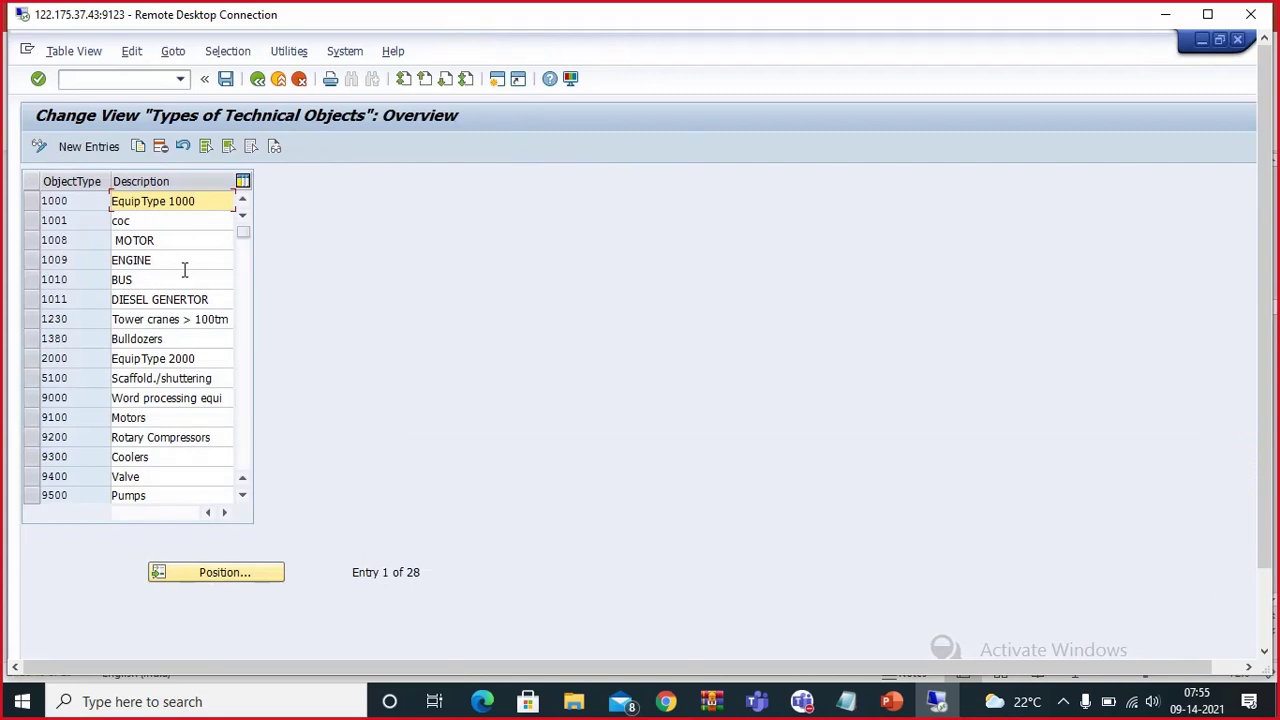
- Open functional location NTPC-UNT4-BLR4-DM4 with transaction IL02 in a new session and check its object type
left_click(96, 82)
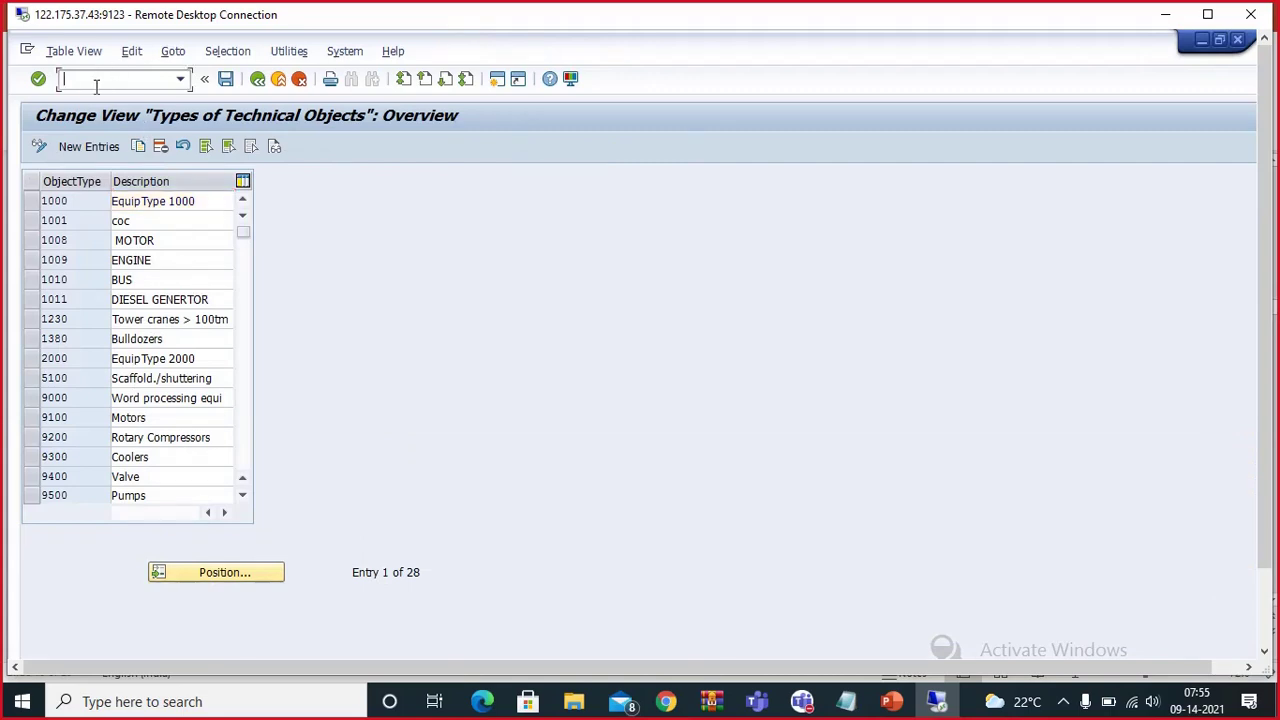
type("/OIL02")
key("Return")
left_click(224, 224)
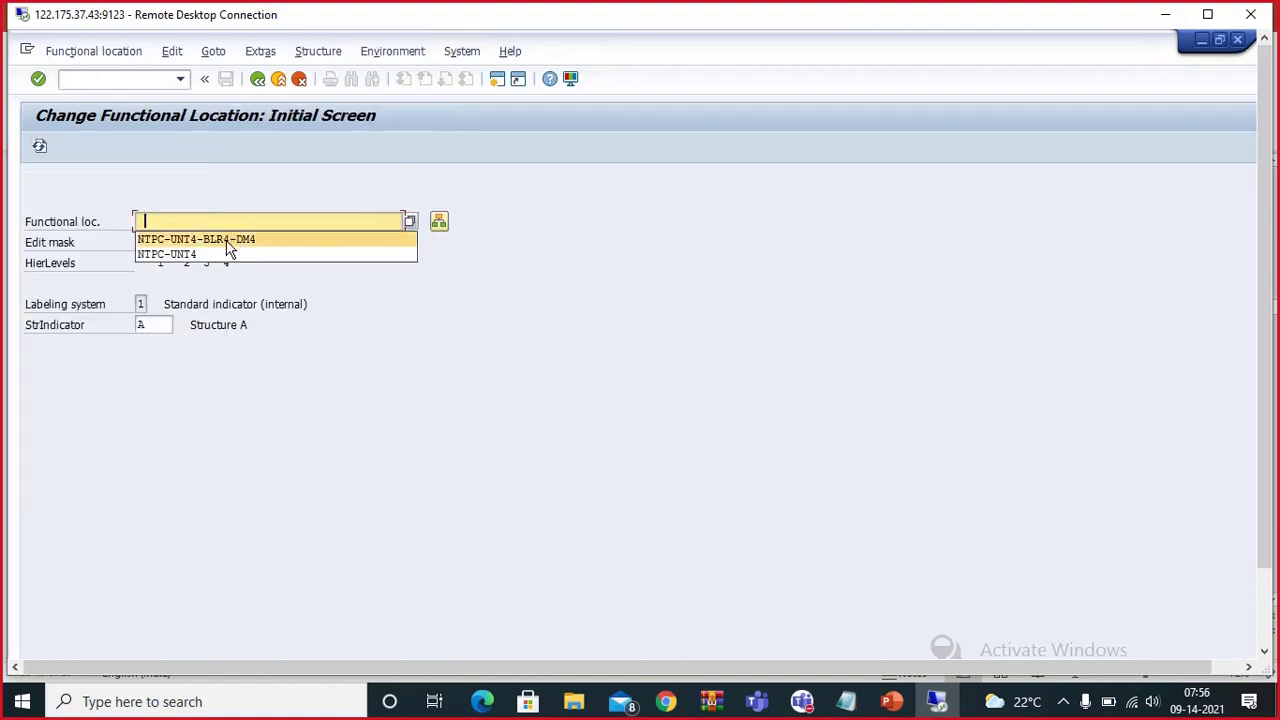
left_click(227, 241)
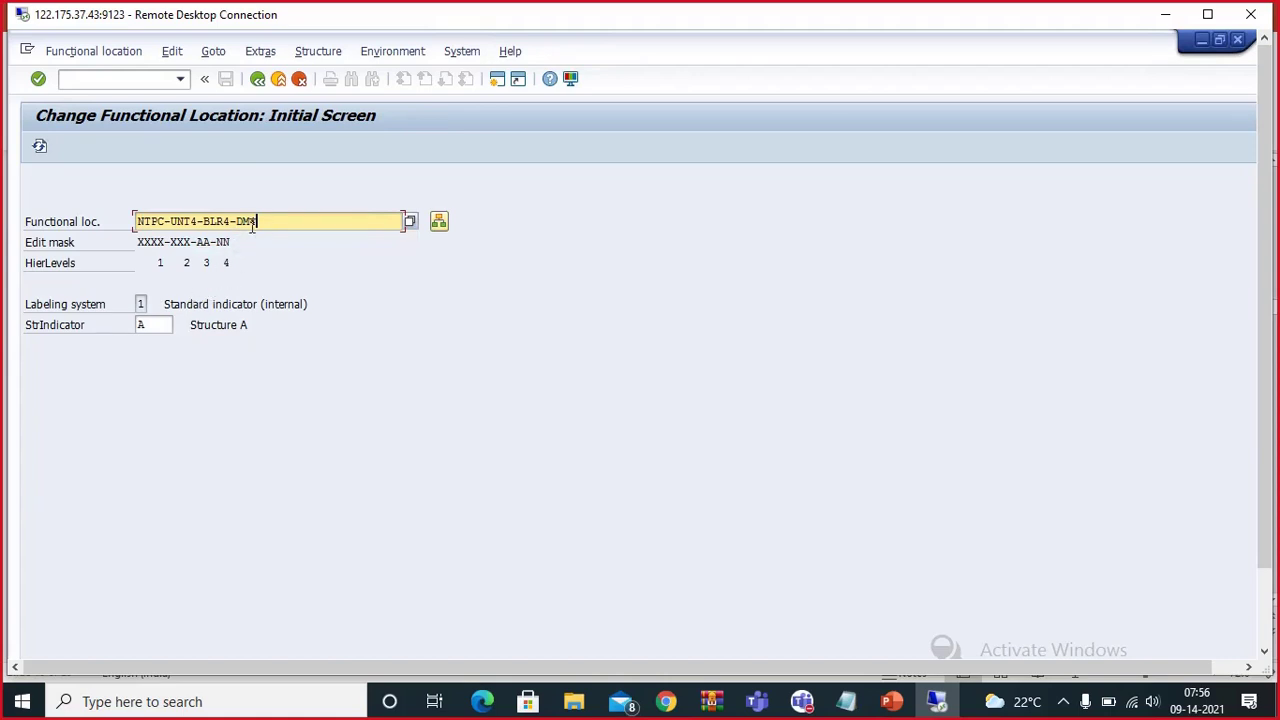
key("Return")
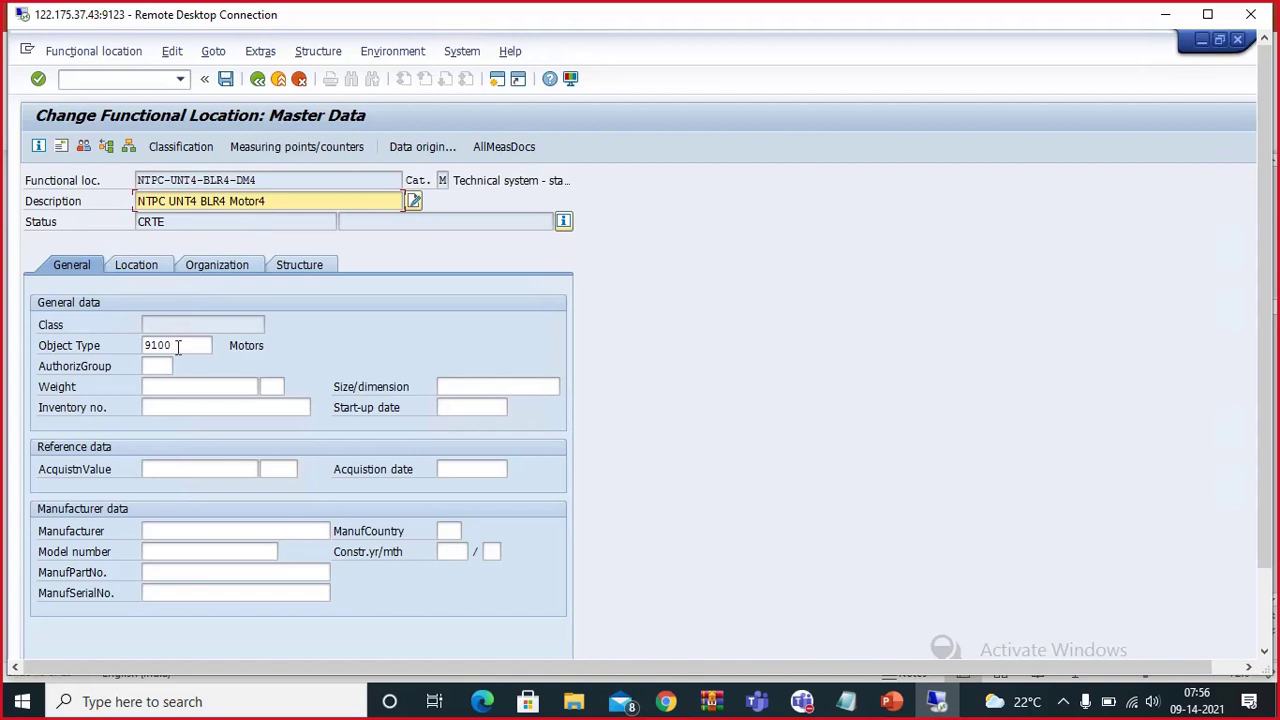
left_click(177, 345)
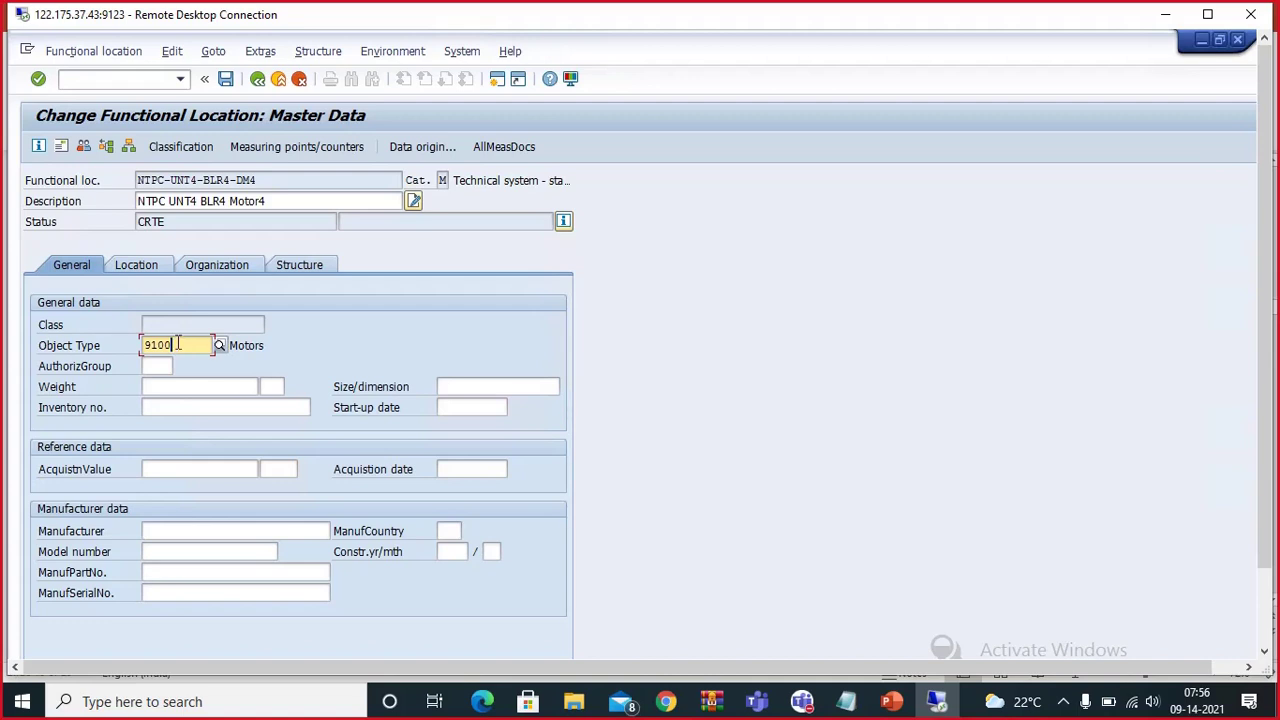
left_click(238, 344)
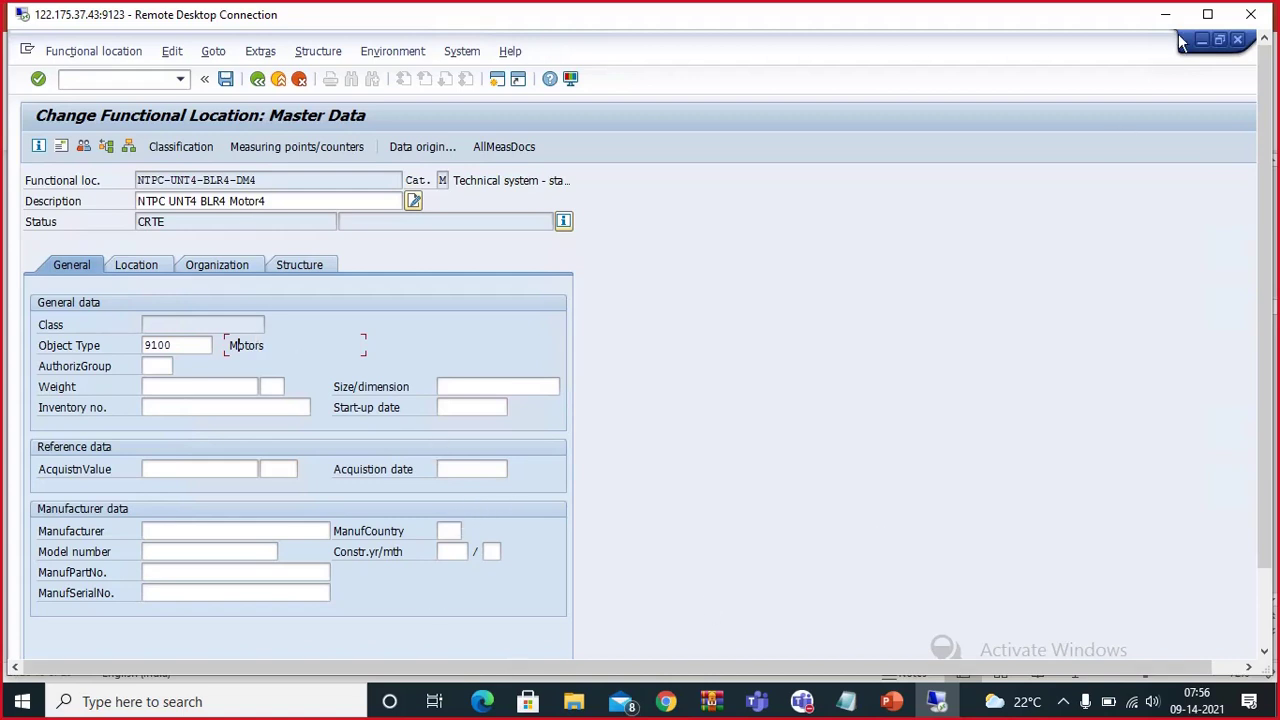
- Show the remote desktop full screen, return to the Types of Technical Objects table in the SPRO session and start new entries
left_click(1210, 10)
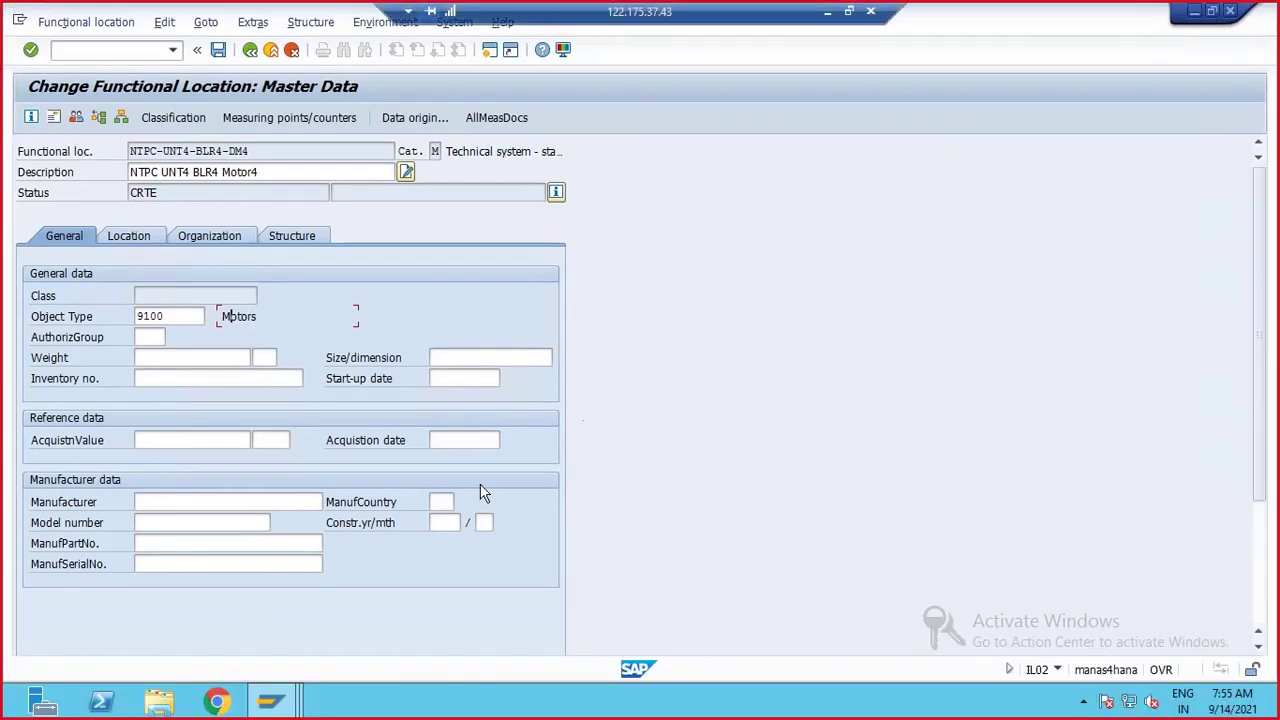
mouse_move(295, 690)
left_click(322, 602)
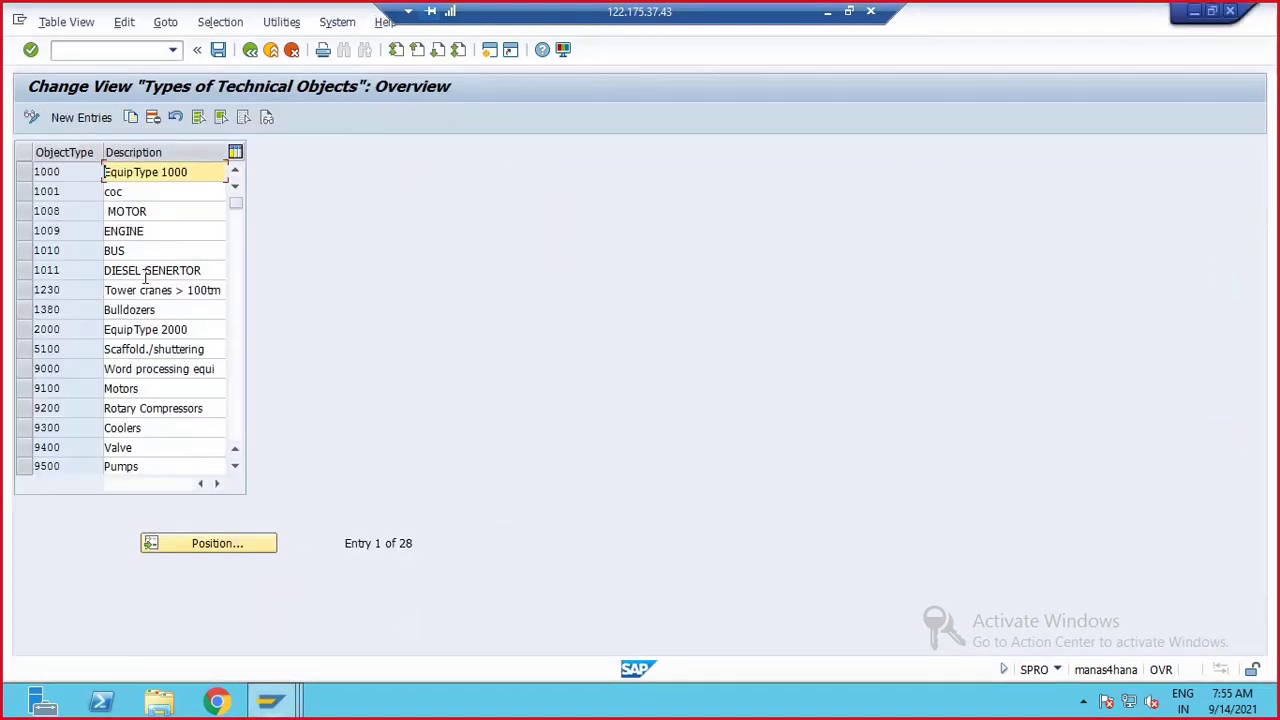
key("F3")
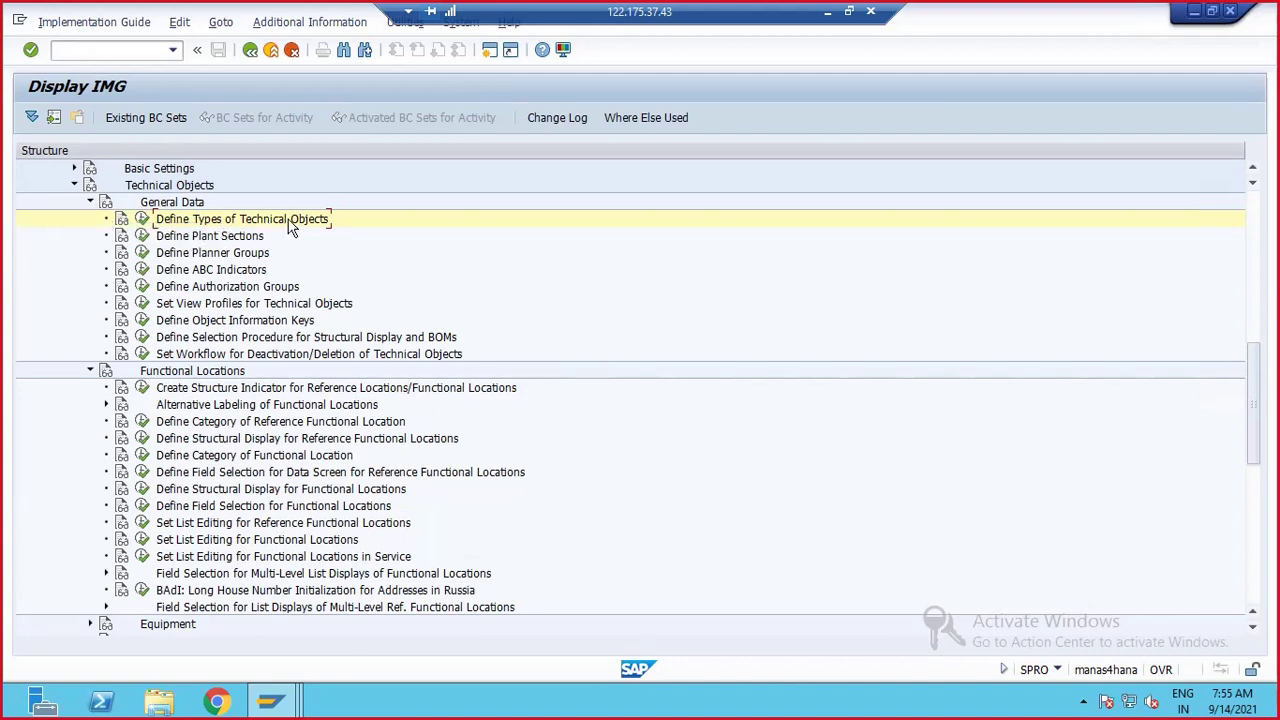
left_click(141, 219)
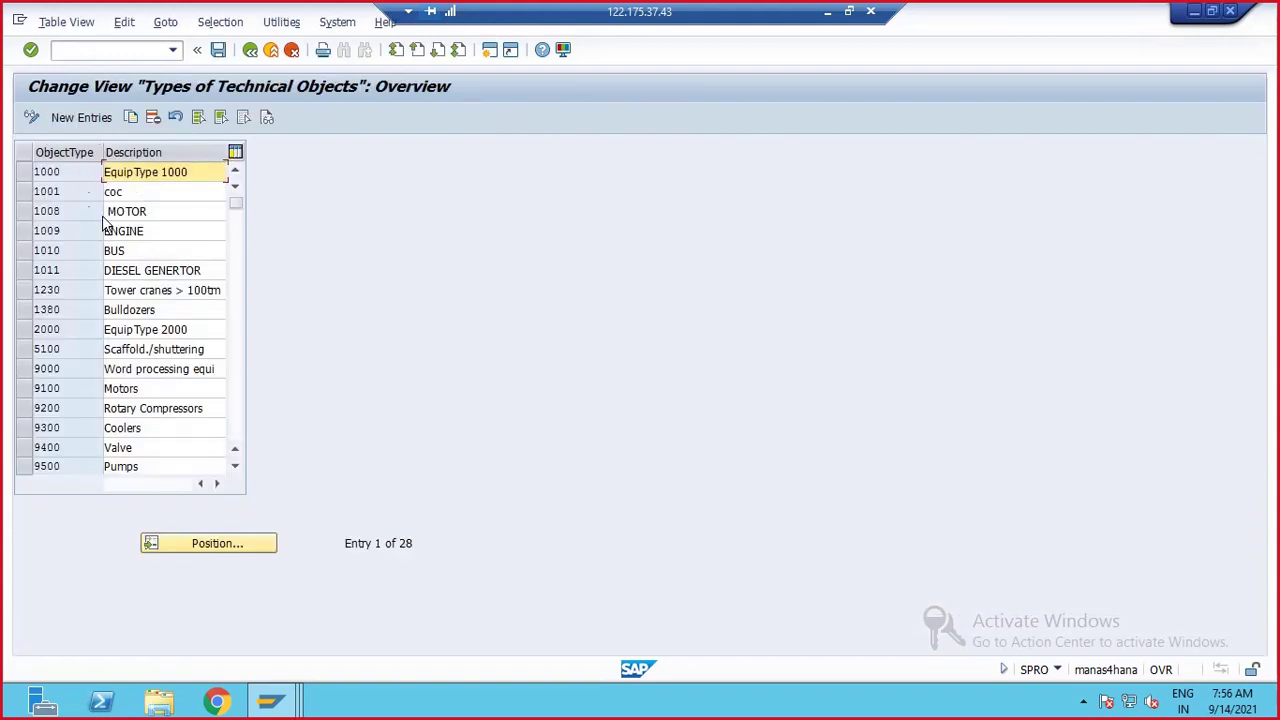
left_click(140, 390)
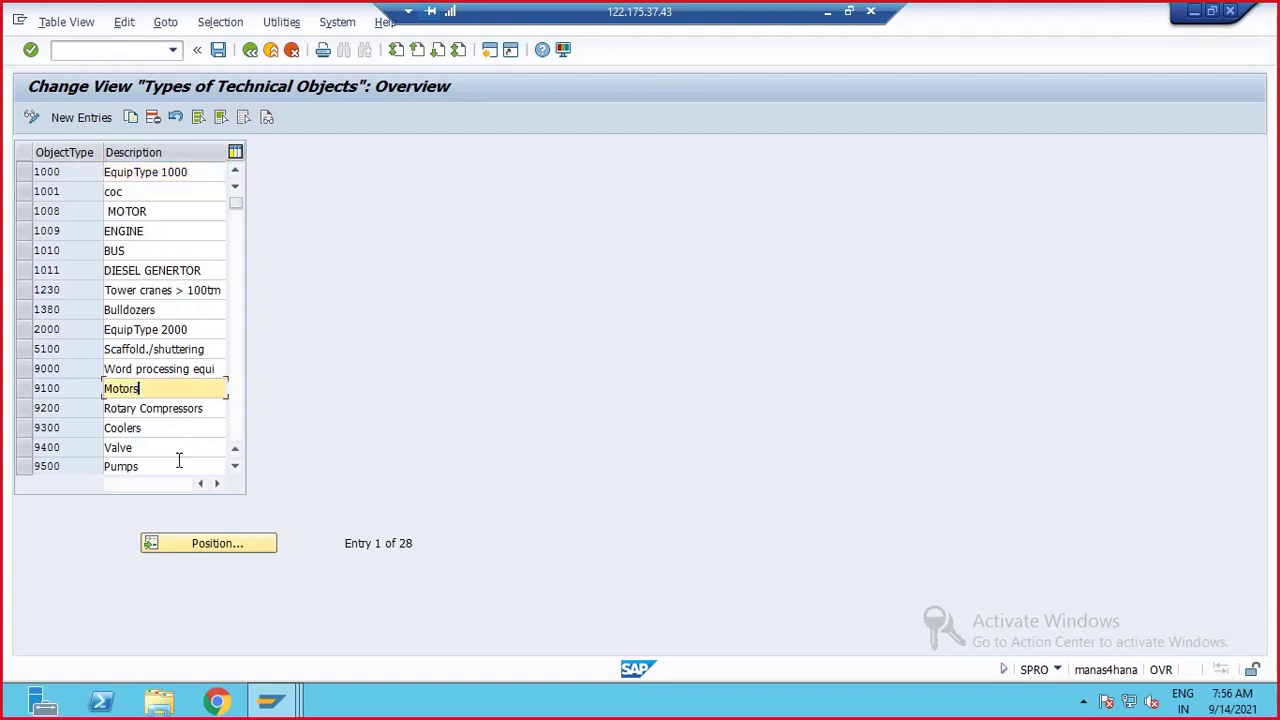
left_click(70, 117)
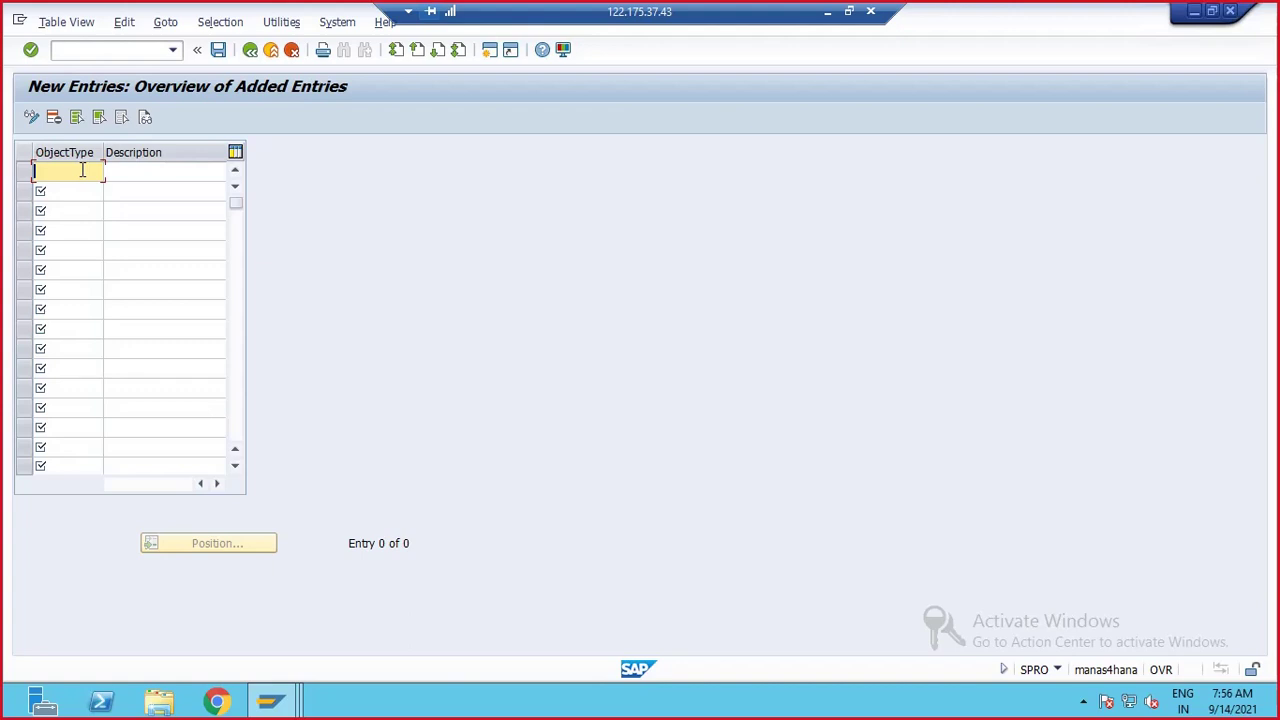
type("Furnace")
left_click(123, 172)
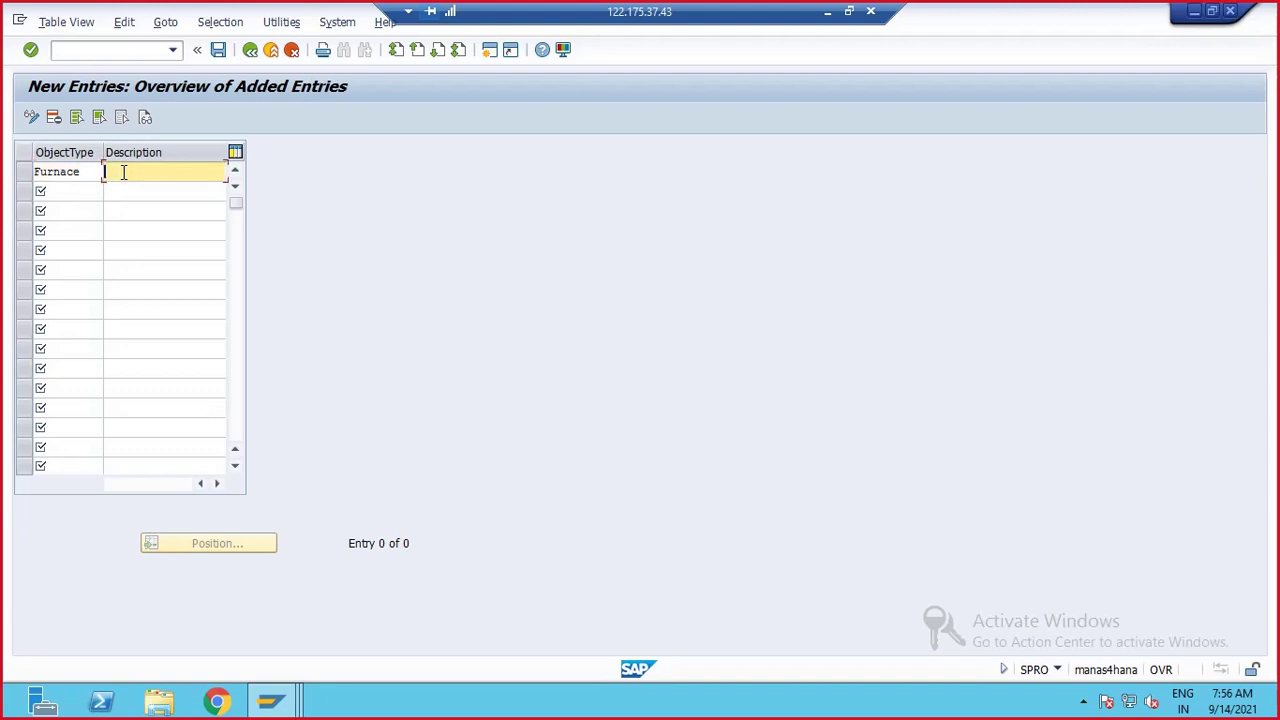
left_click(85, 170)
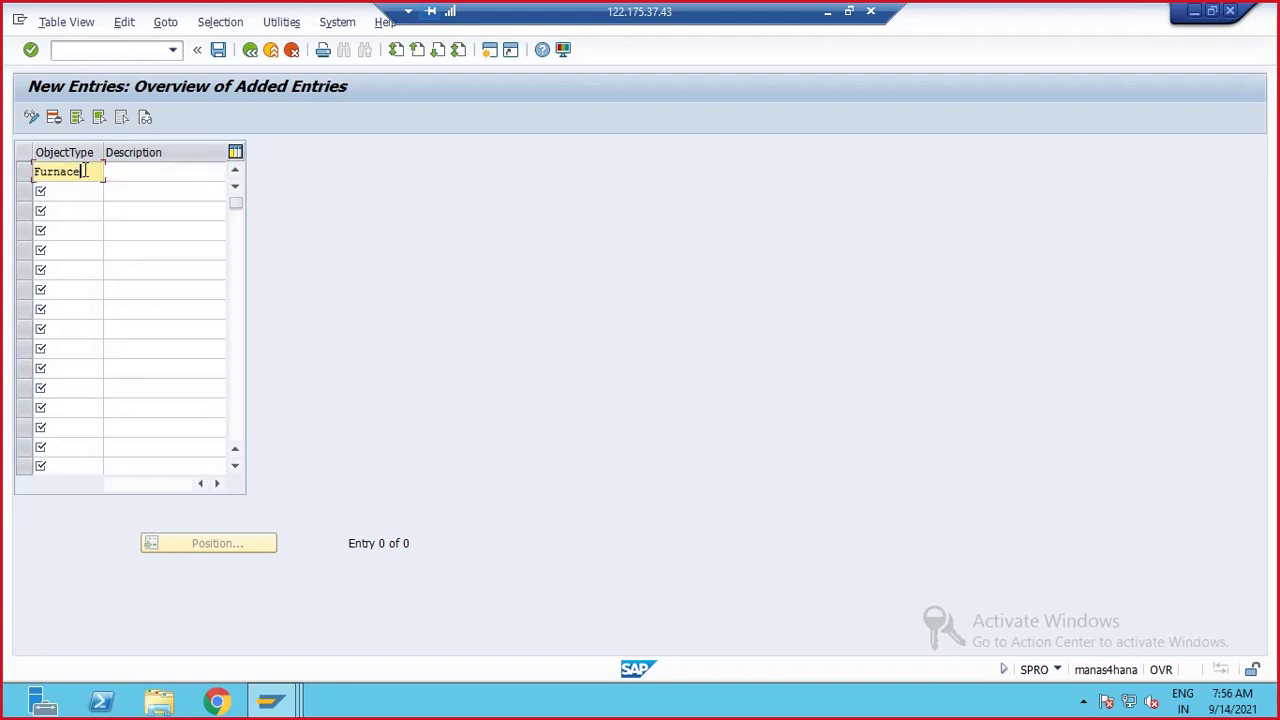
key("BackSpace")
key("BackSpace")
key("BackSpace")
key("BackSpace")
key("BackSpace")
key("BackSpace")
key("BackSpace")
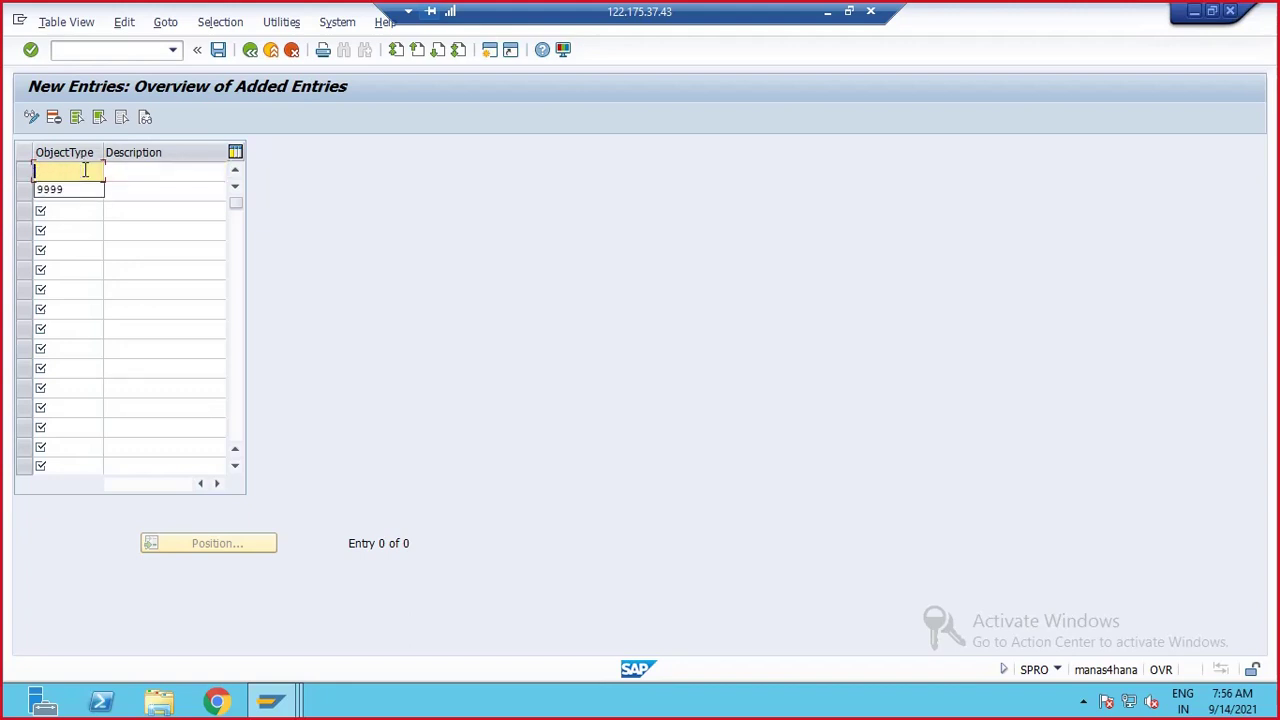
left_click(70, 188)
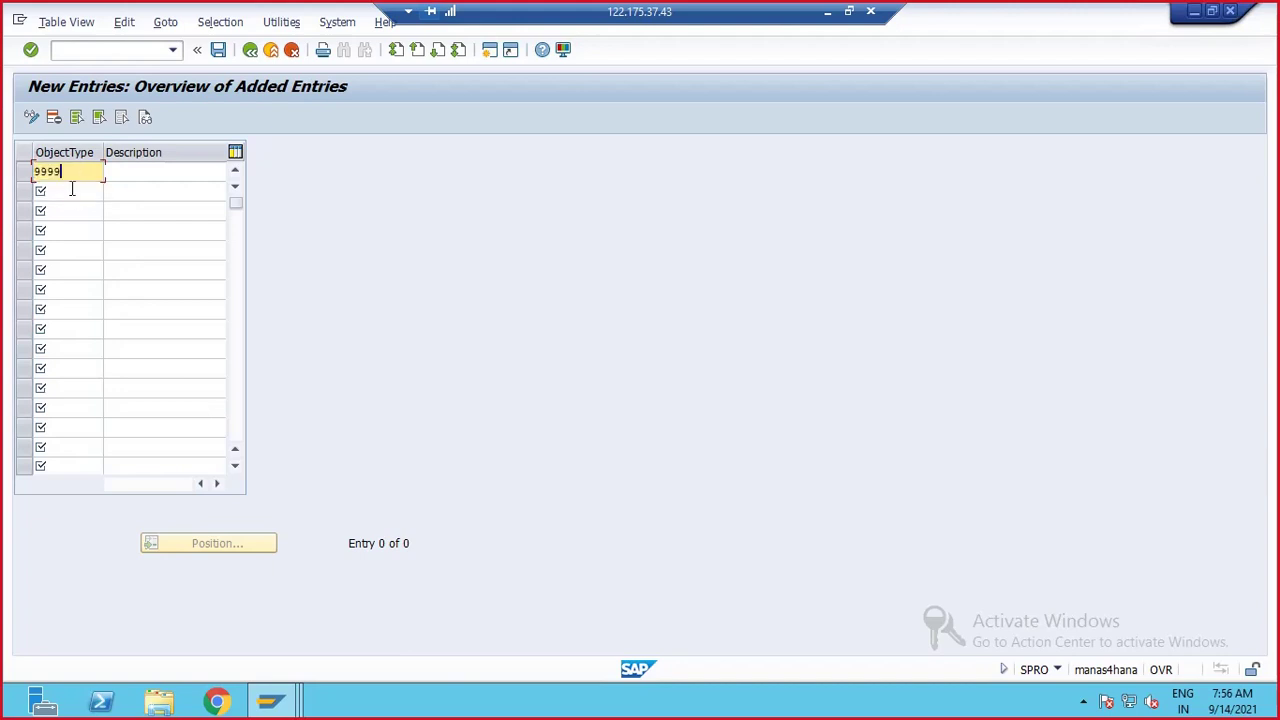
key("BackSpace")
key("BackSpace")
key("BackSpace")
key("BackSpace")
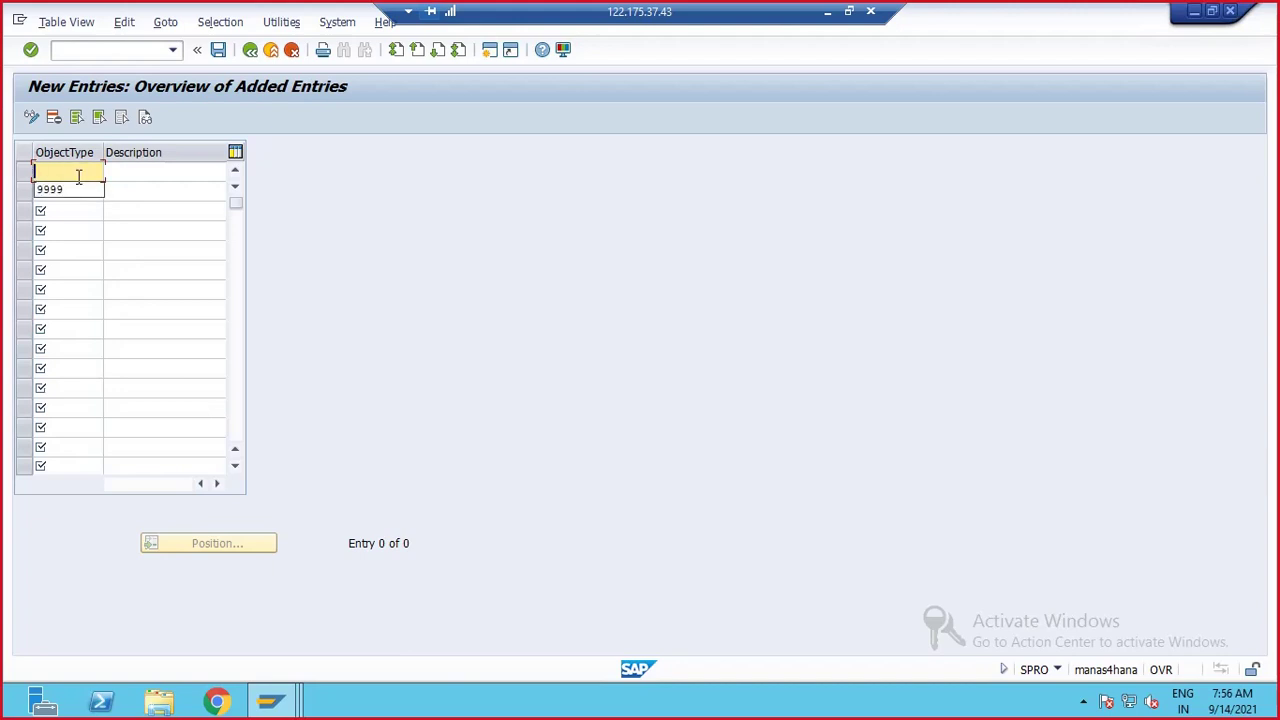
- Enter object type 4011 with the description "Obj type for steel" in the first new row
type("401")
type("1")
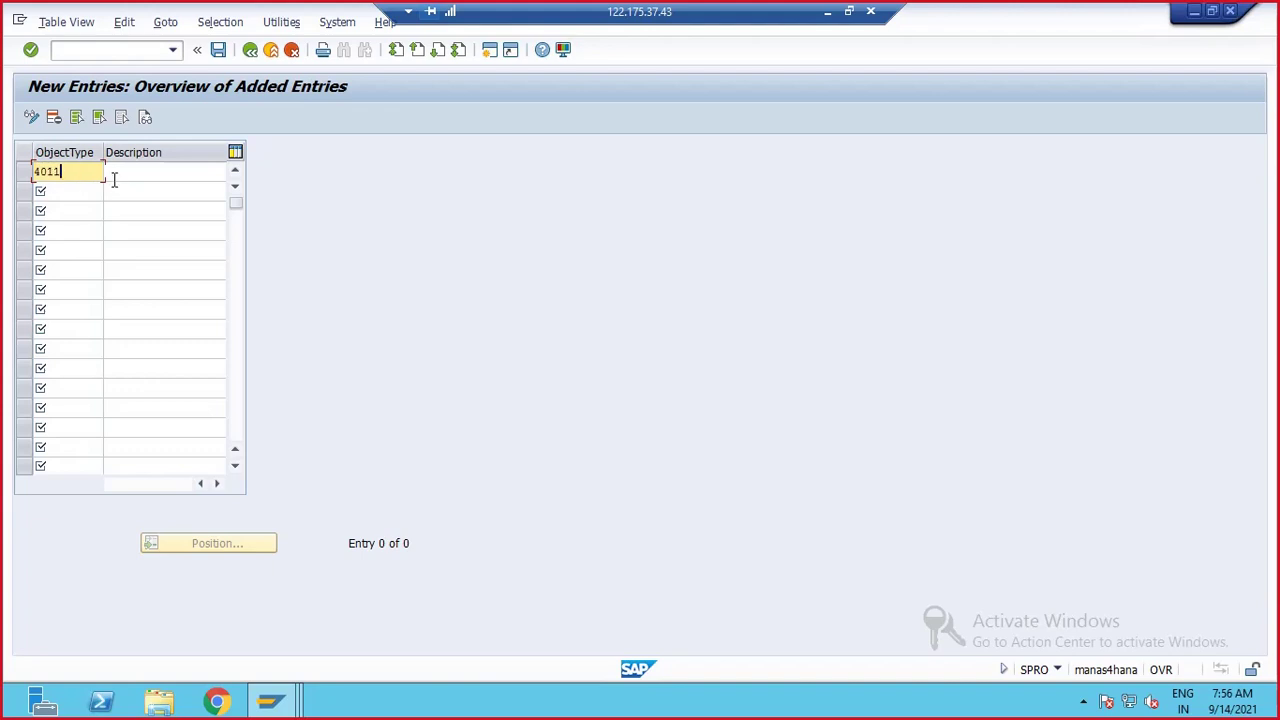
left_click(114, 178)
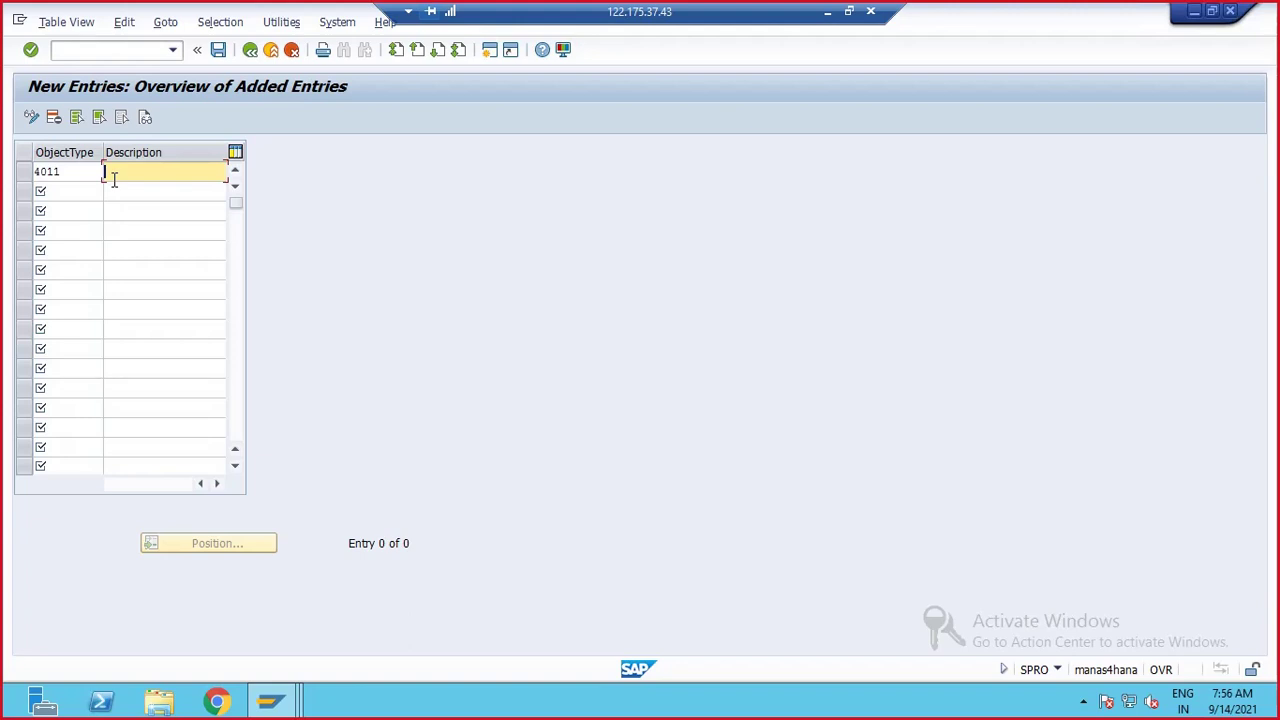
type("Obj type for steel")
key("Return")
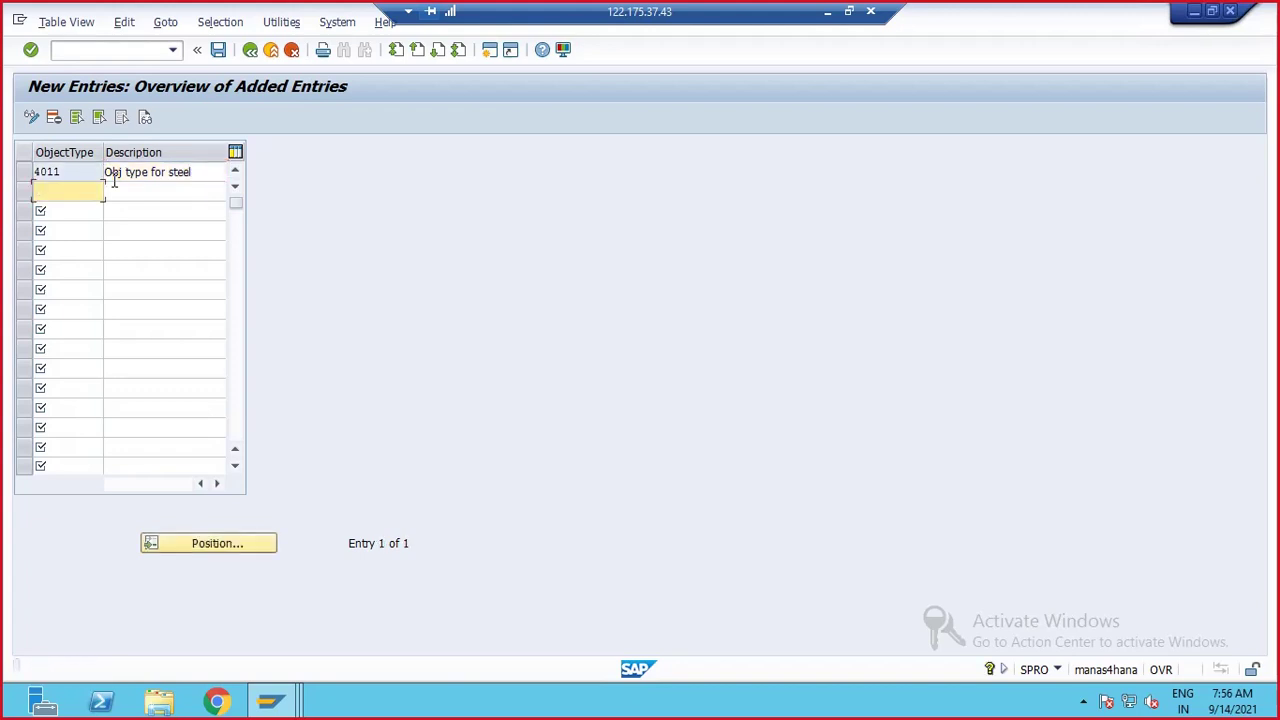
- Replace the description of object type 4011 with "furnace"
left_click(212, 174)
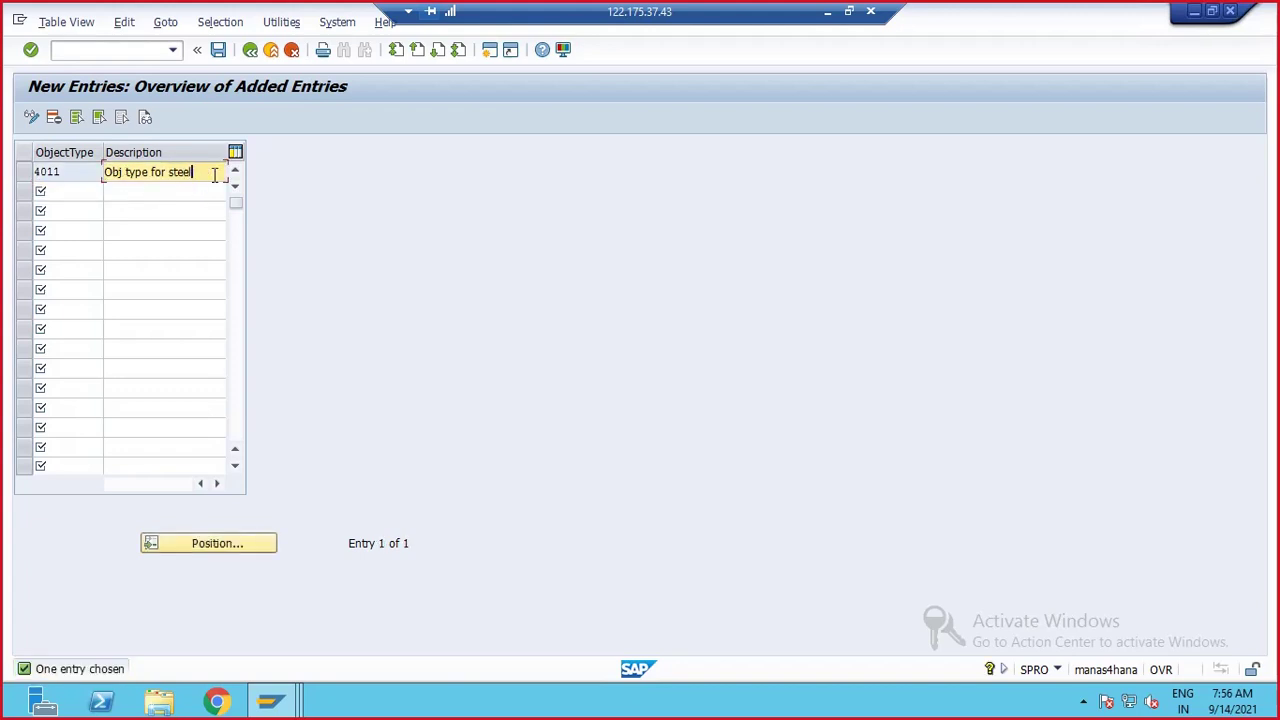
key("BackSpace")
key("BackSpace")
key("BackSpace")
key("BackSpace")
key("BackSpace")
key("BackSpace")
key("BackSpace")
key("BackSpace")
key("BackSpace")
key("BackSpace")
key("BackSpace")
key("BackSpace")
key("BackSpace")
key("BackSpace")
key("BackSpace")
key("BackSpace")
key("BackSpace")
key("BackSpace")
type("func")
key("Return")
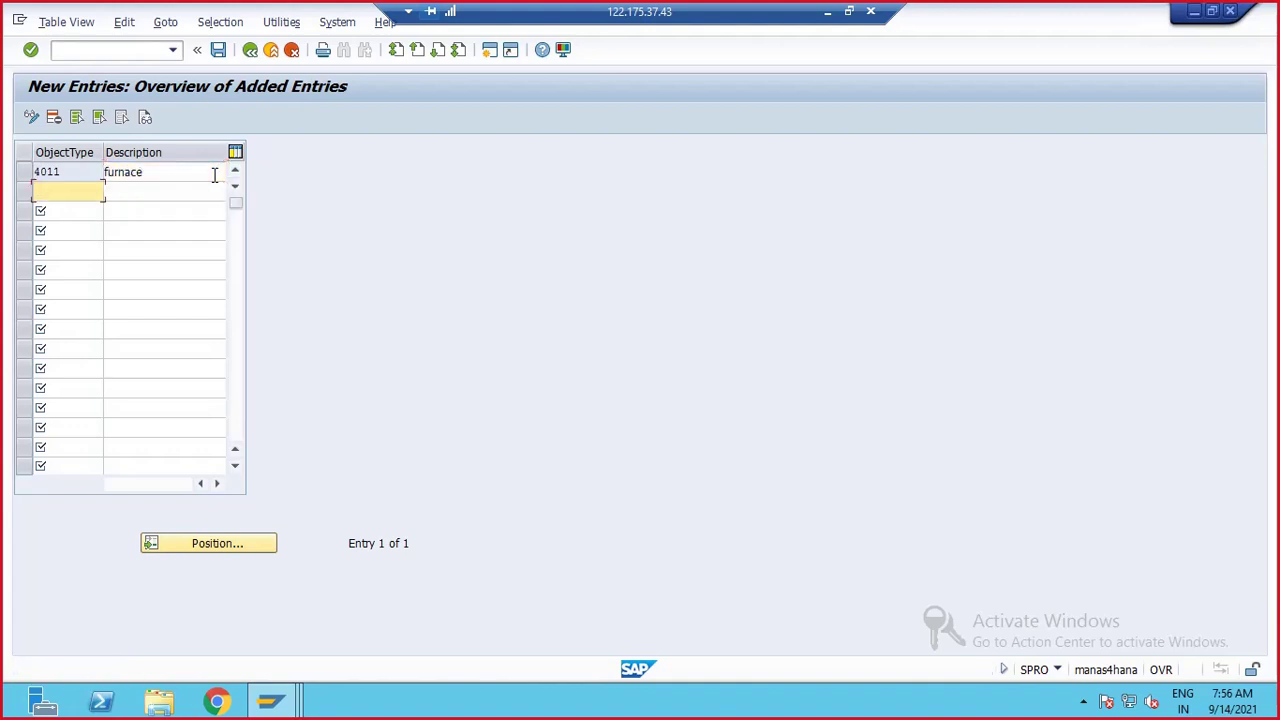
- Save the new object type in a new customizing request described "floc configs", and return to the IMG structure
left_click(218, 49)
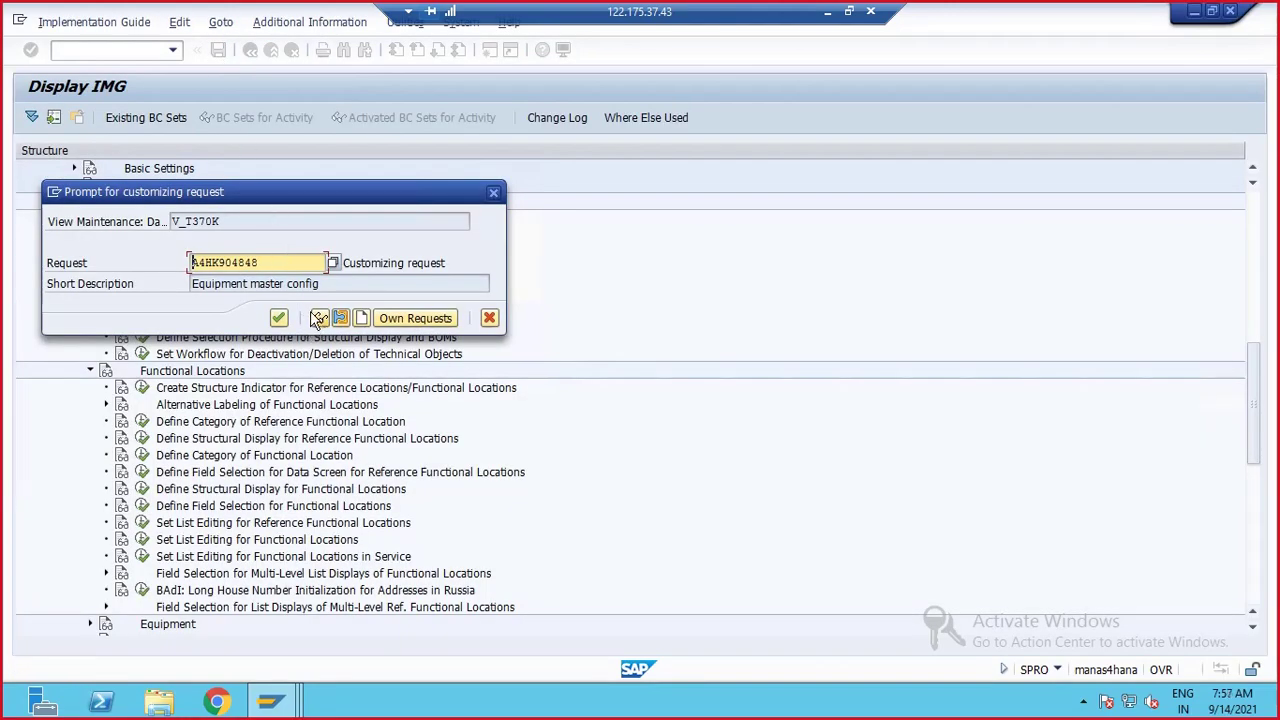
left_click(363, 319)
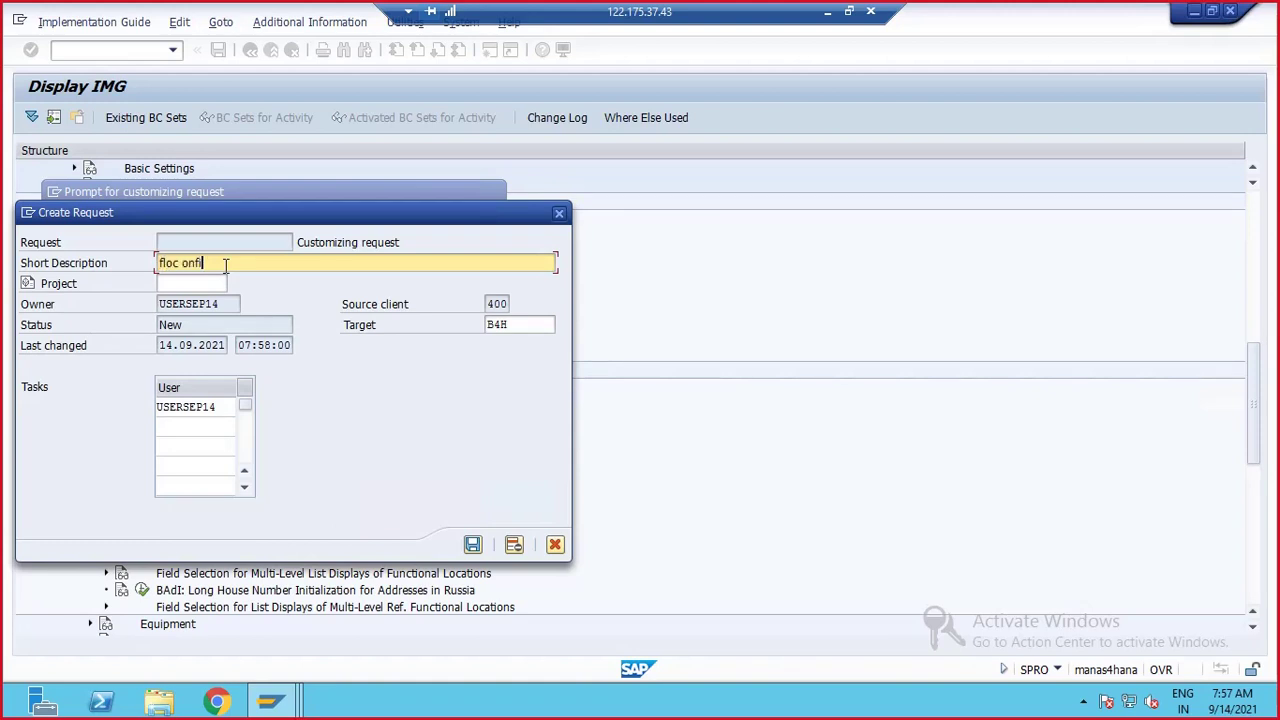
key("BackSpace")
key("BackSpace")
key("BackSpace")
left_click(472, 544)
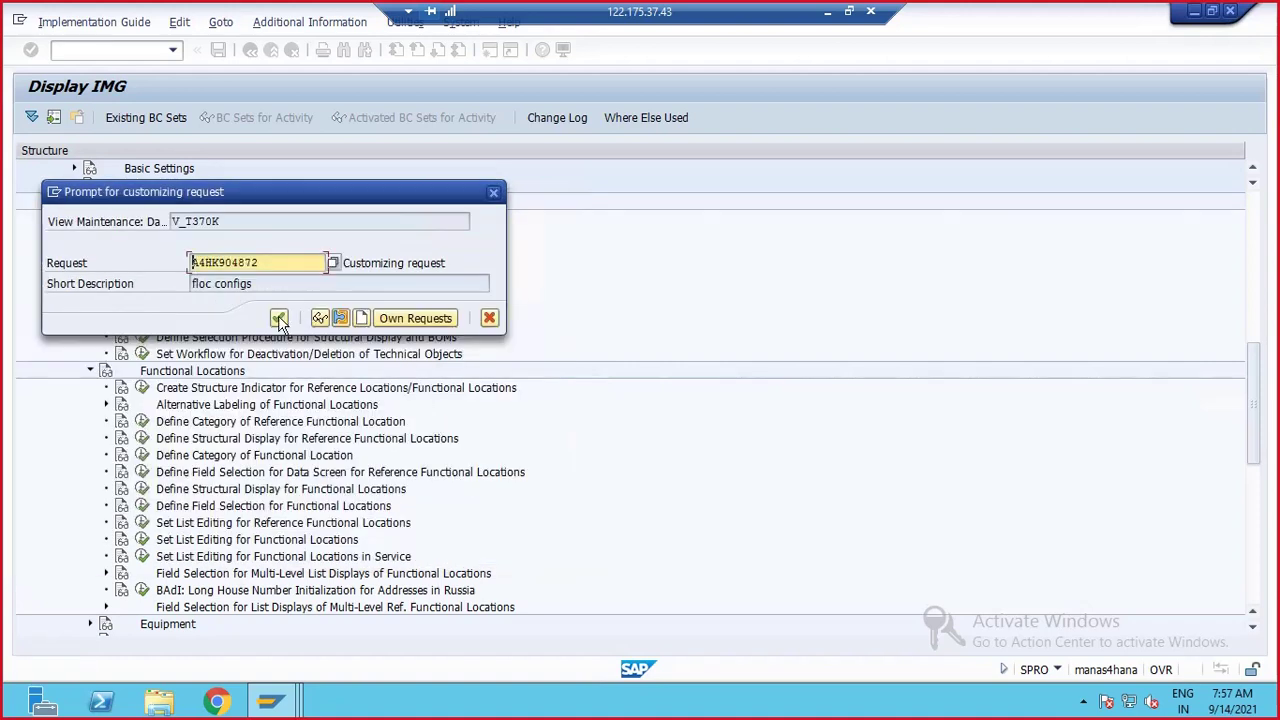
left_click(279, 318)
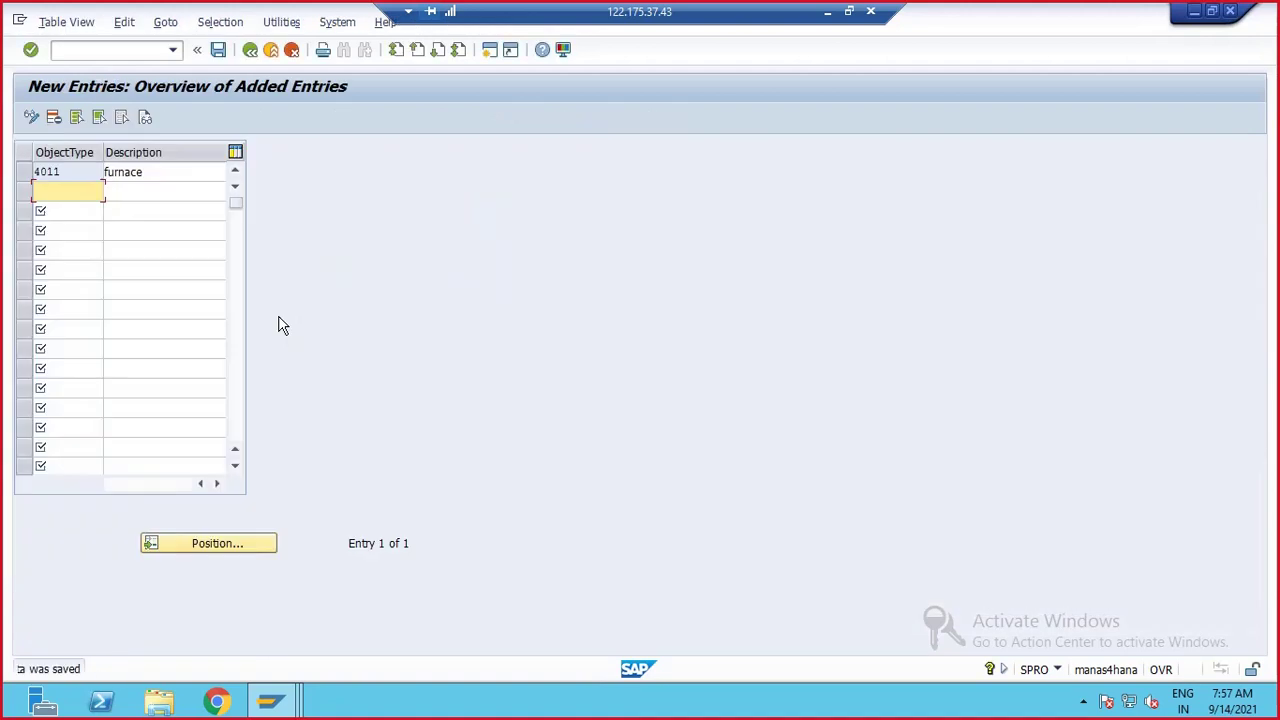
left_click(250, 50)
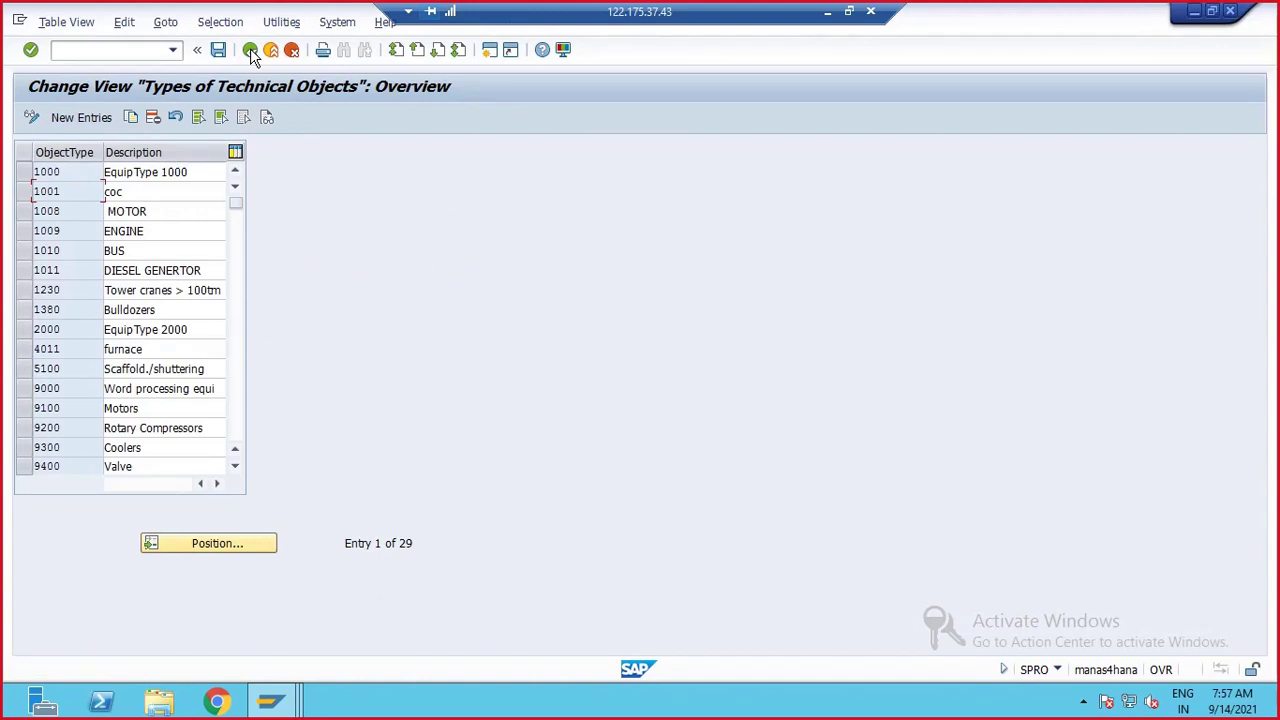
left_click(251, 50)
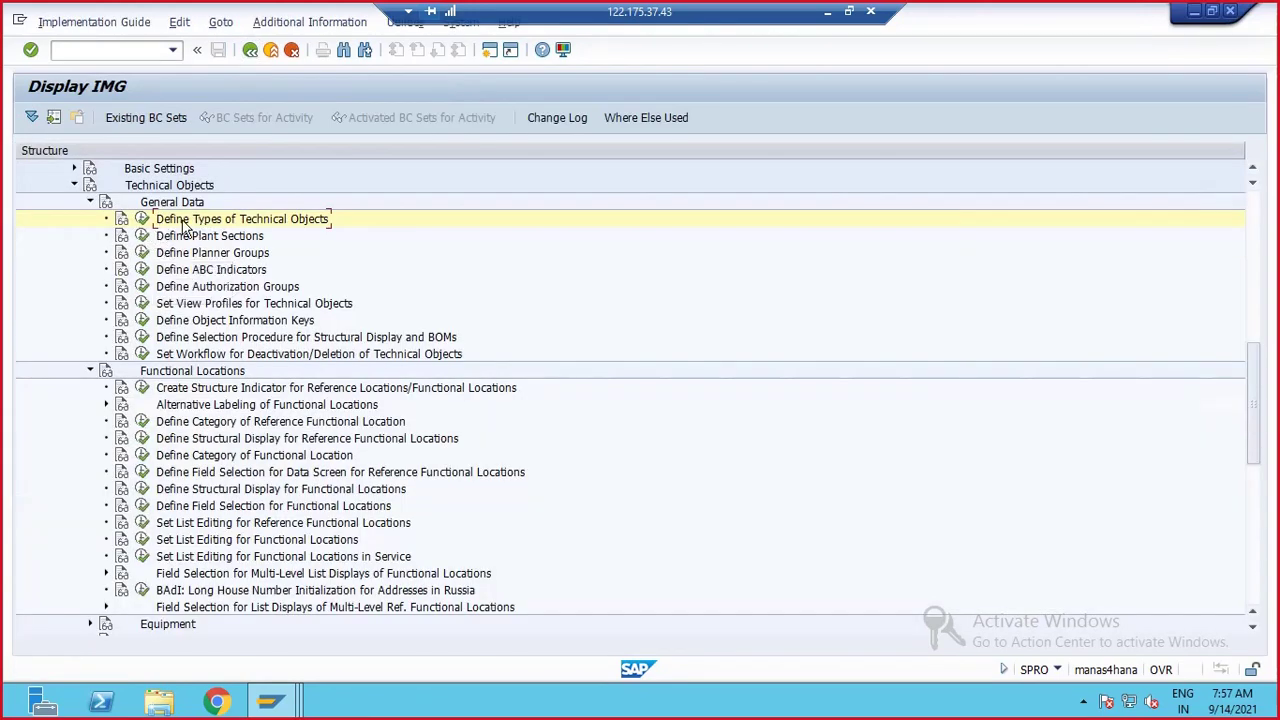
scroll(192, 318, "down", 1)
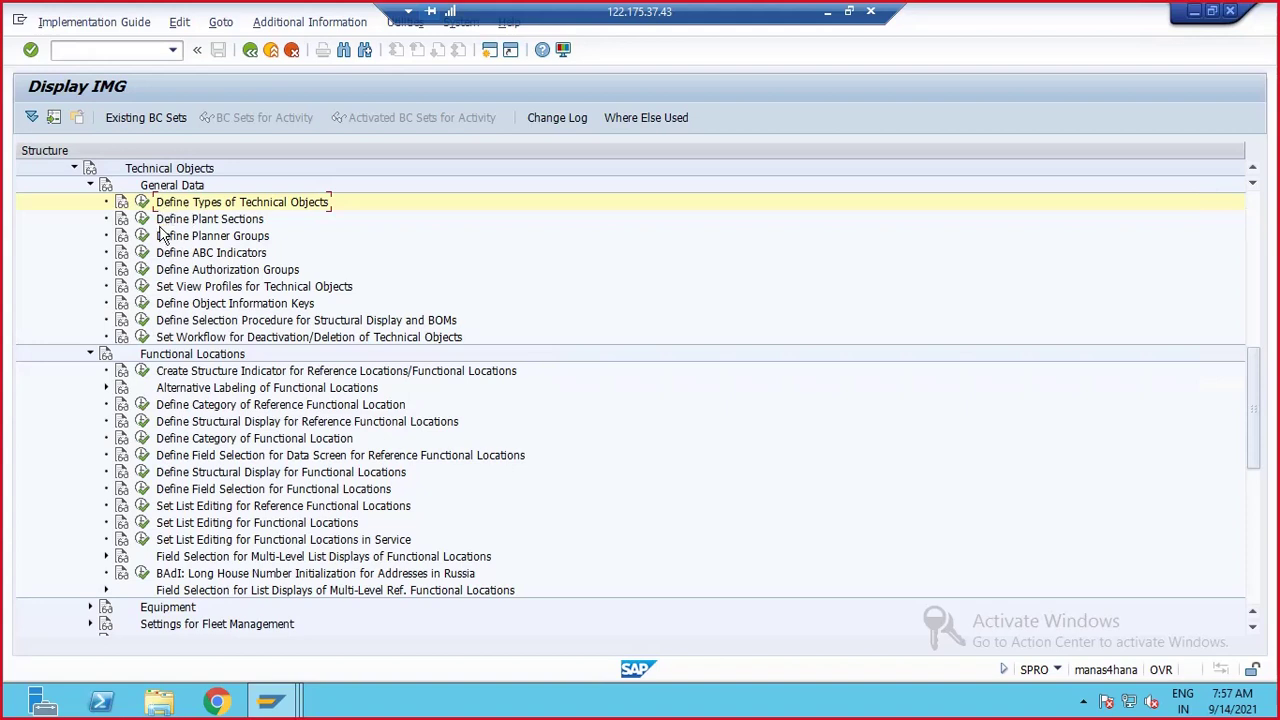
- Switch to the functional location session and review the General, Location, Organization and Structure data of NTPC-UNT4-BLR4-DM4
left_click(282, 697)
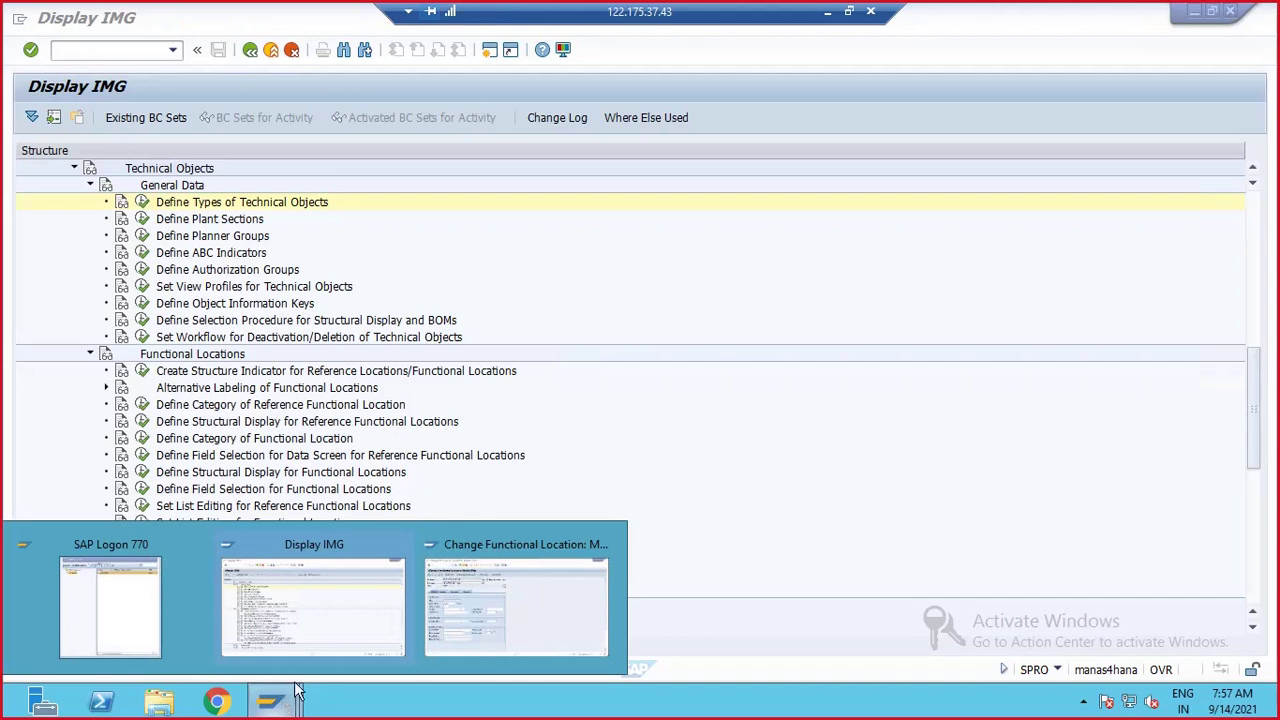
left_click(475, 609)
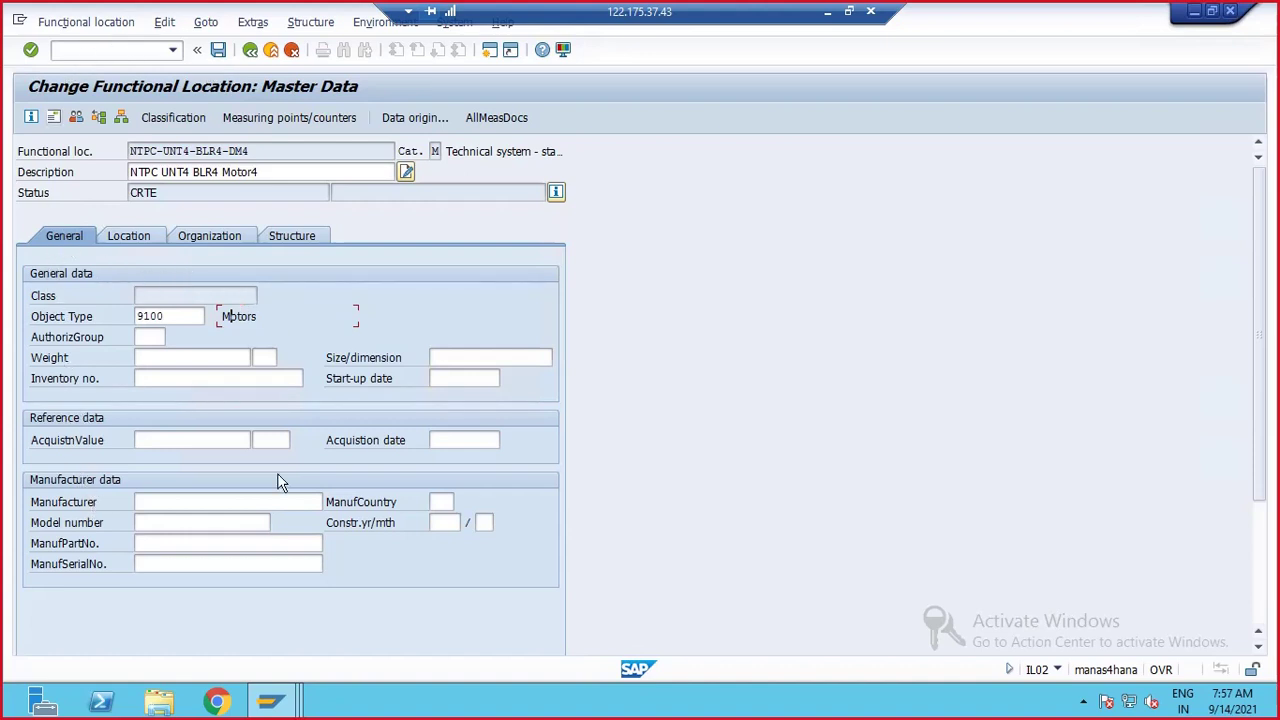
left_click(130, 238)
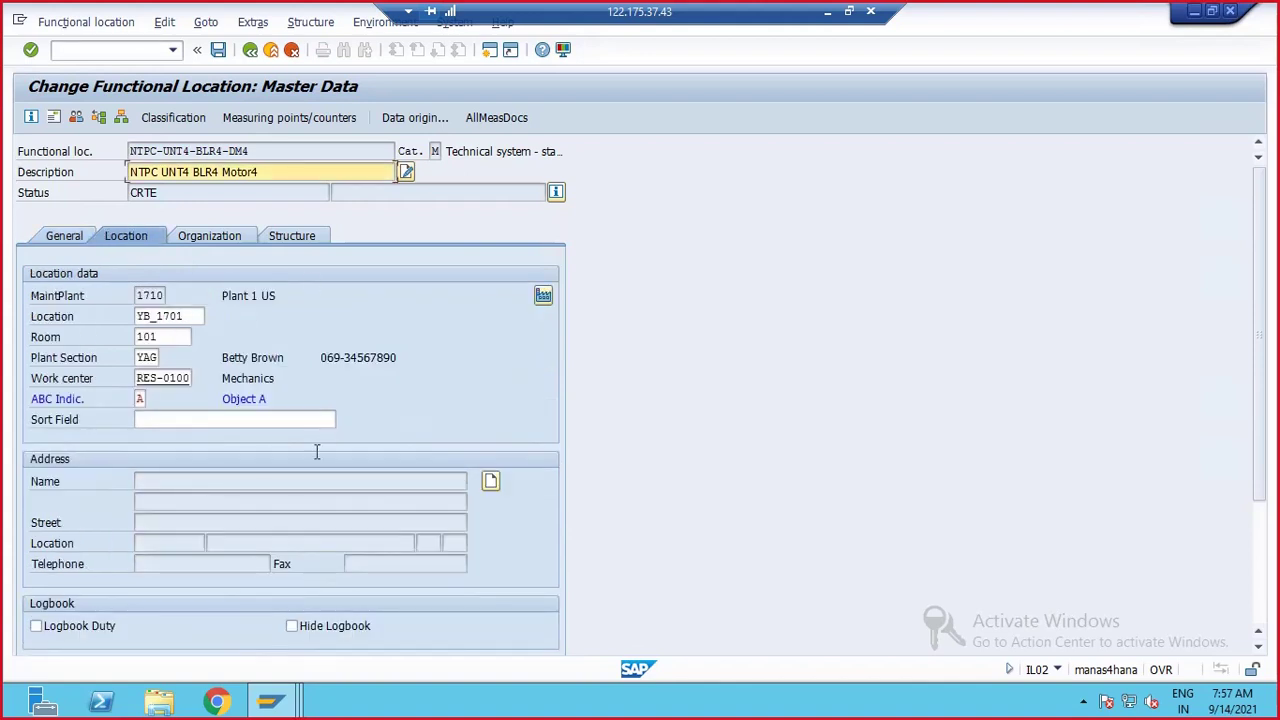
left_click(204, 243)
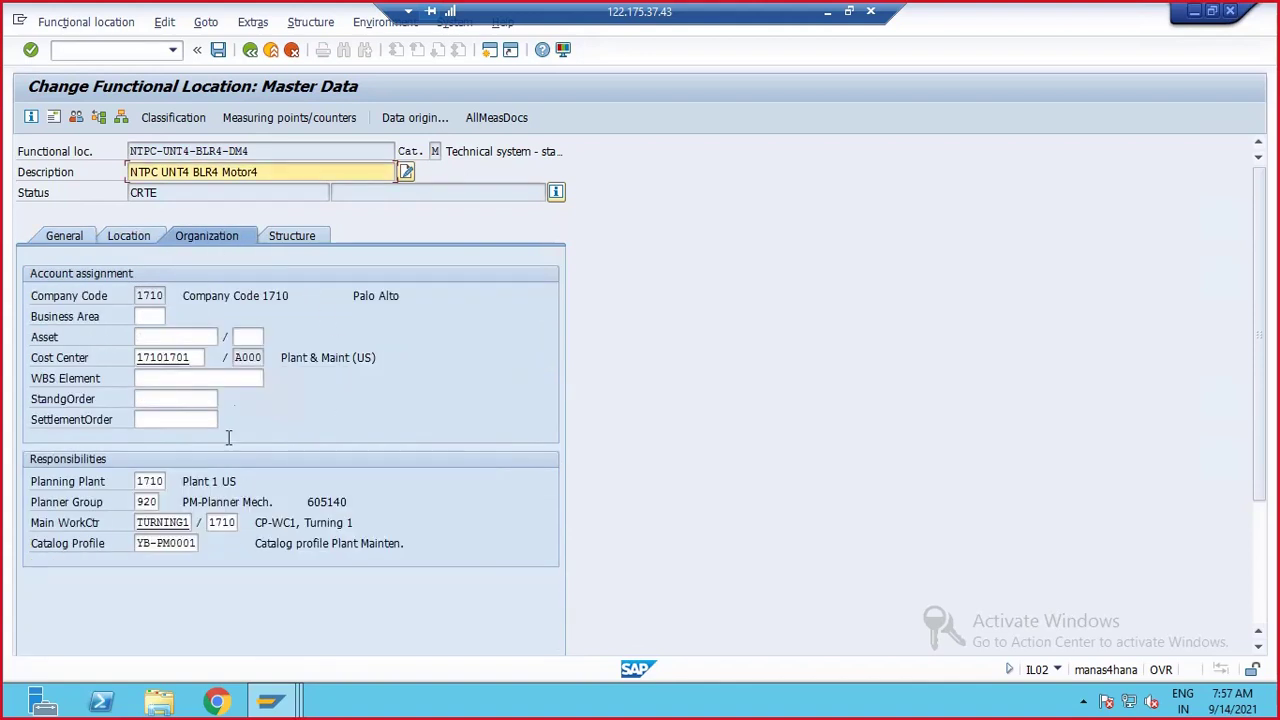
left_click(300, 240)
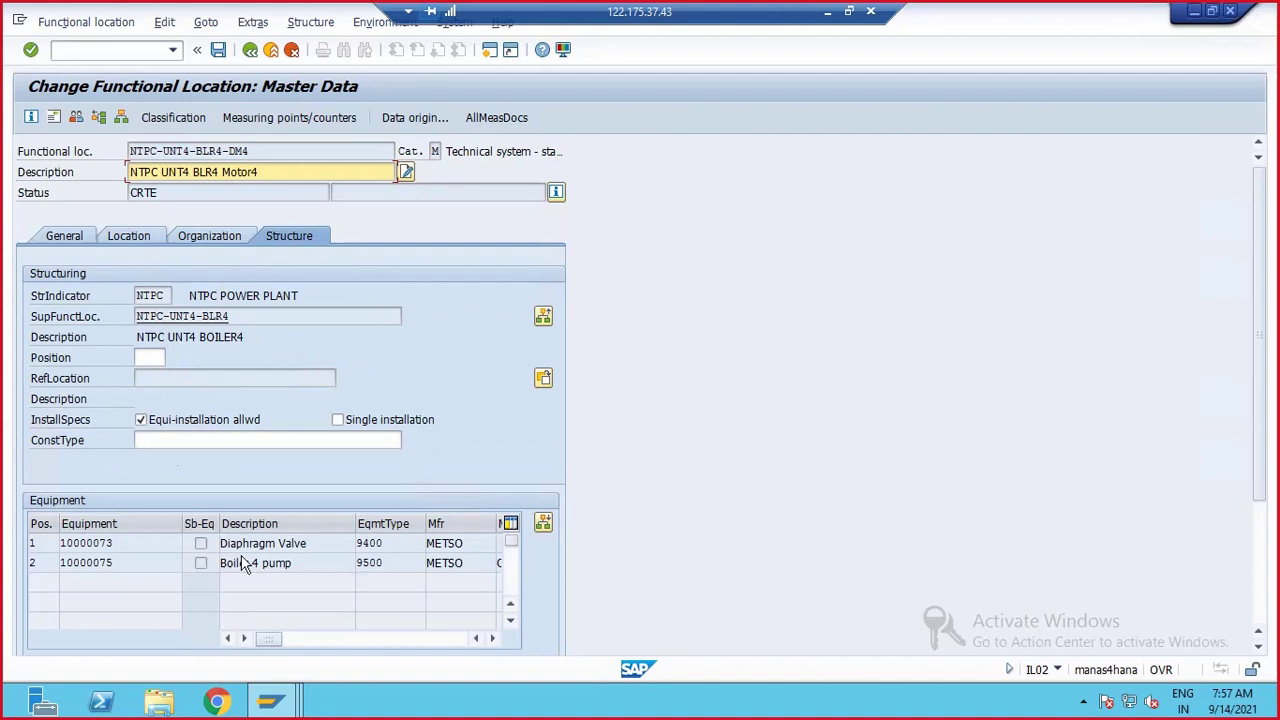
left_click(82, 241)
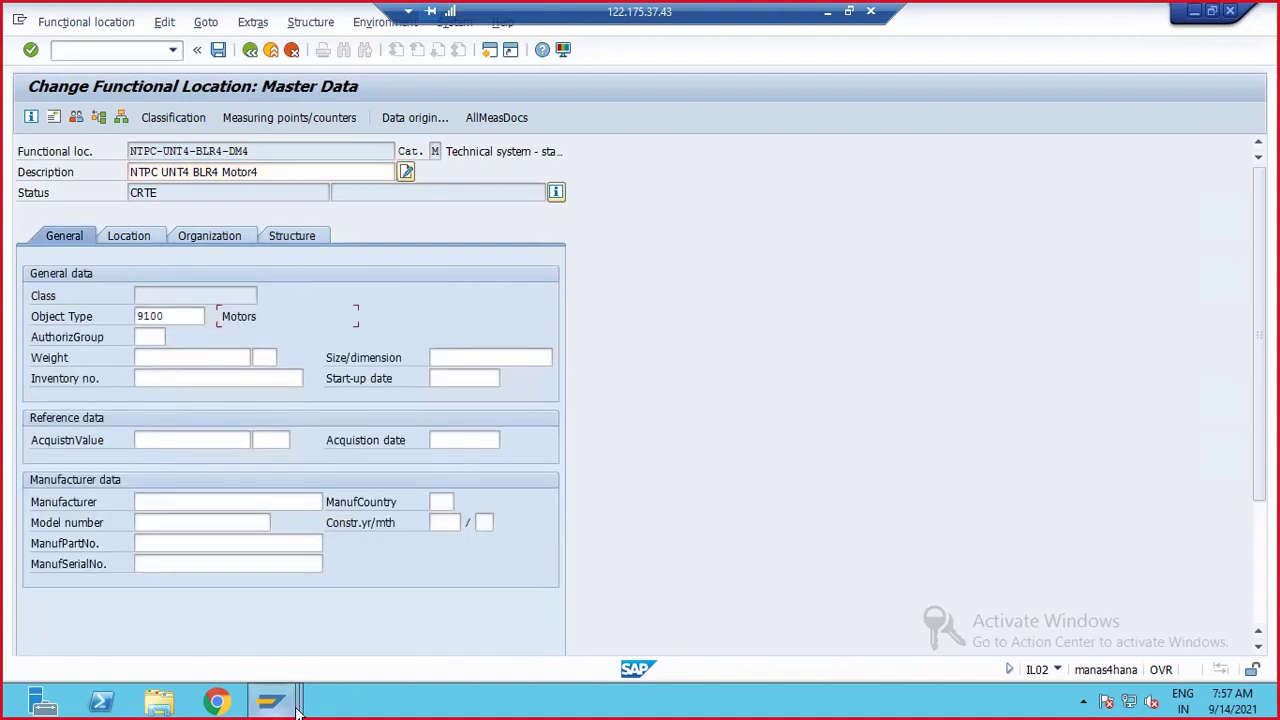
- Return to the Display IMG session, open Set View Profiles for Technical Objects and review the defined view profiles
mouse_move(295, 708)
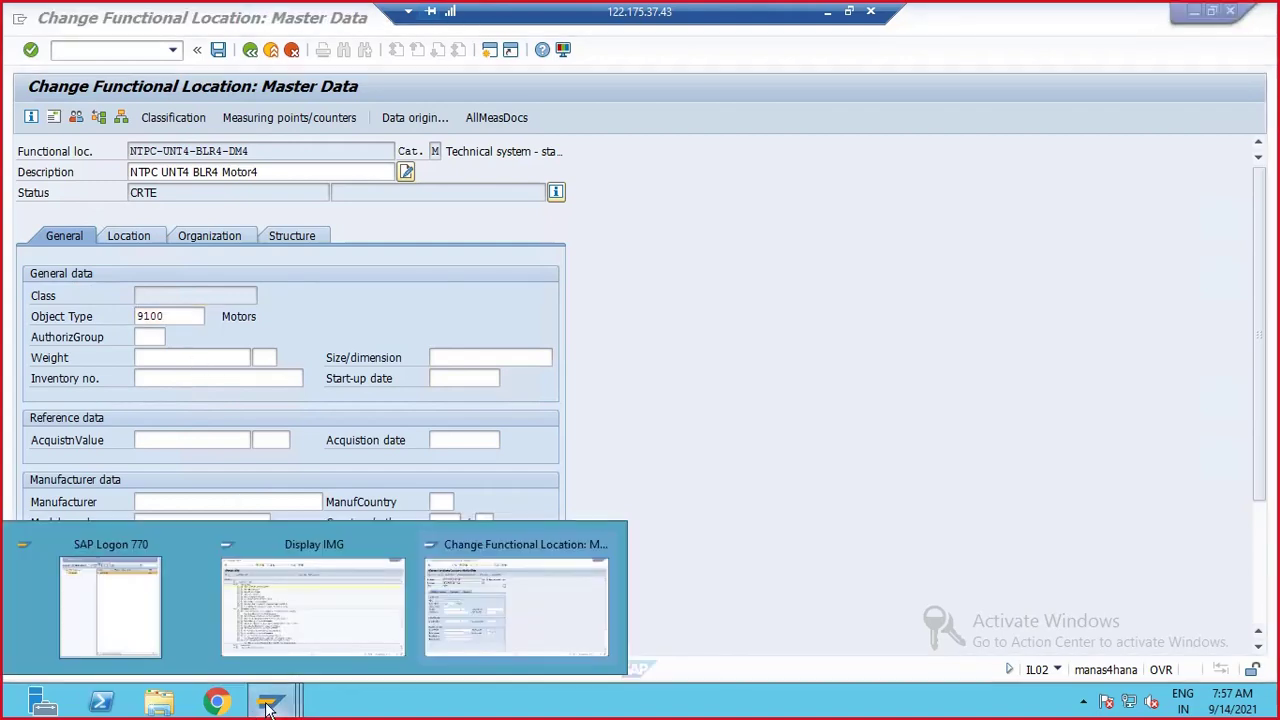
left_click(449, 593)
mouse_move(260, 696)
left_click(252, 532)
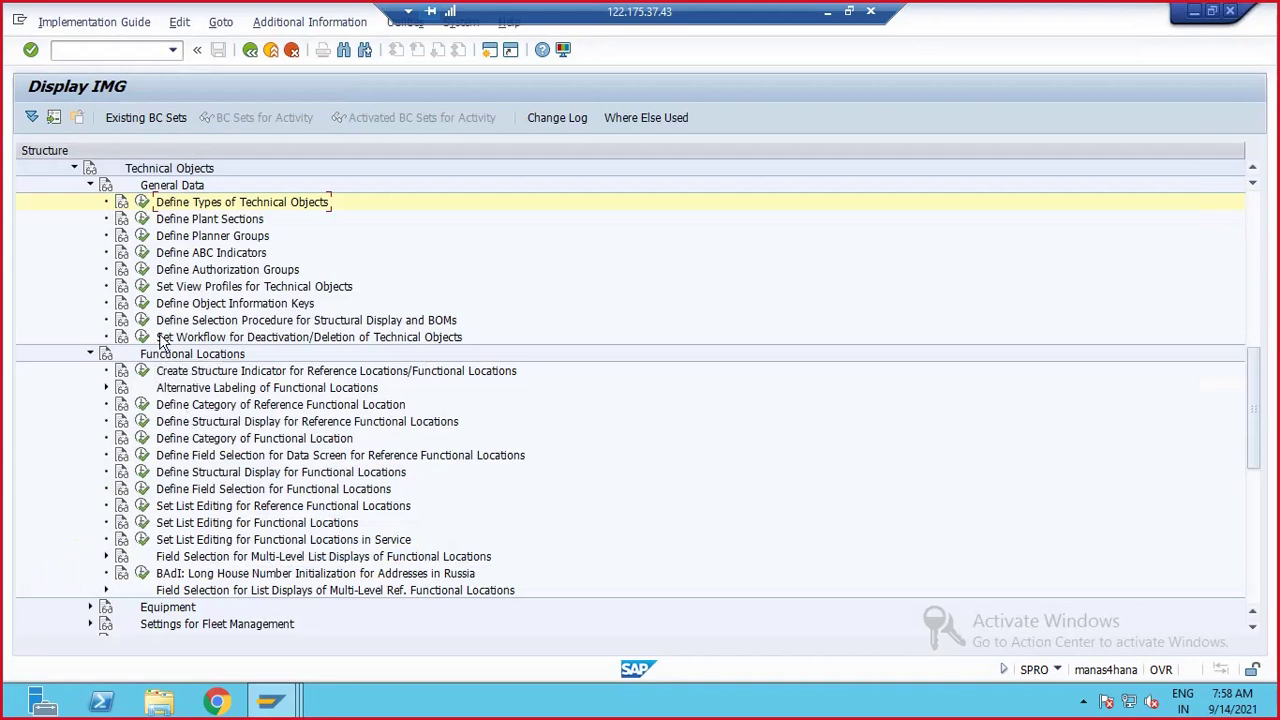
left_click(143, 288)
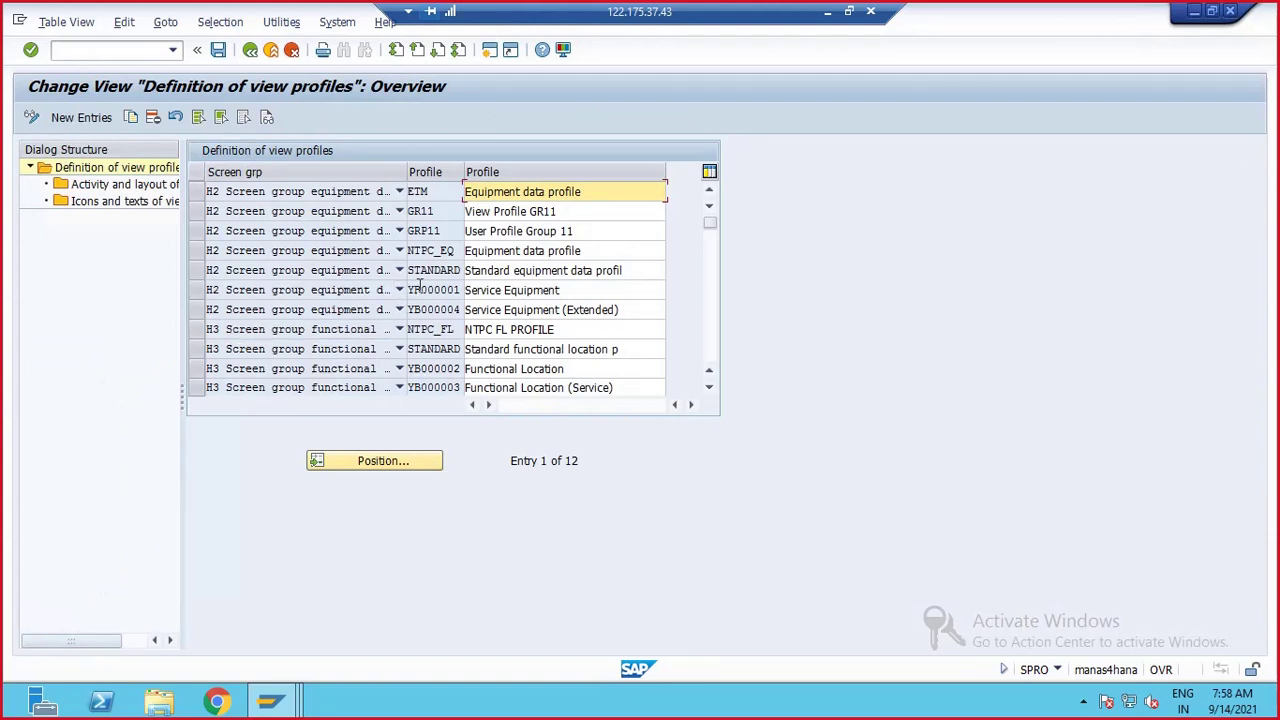
scroll(419, 285, "down", 2)
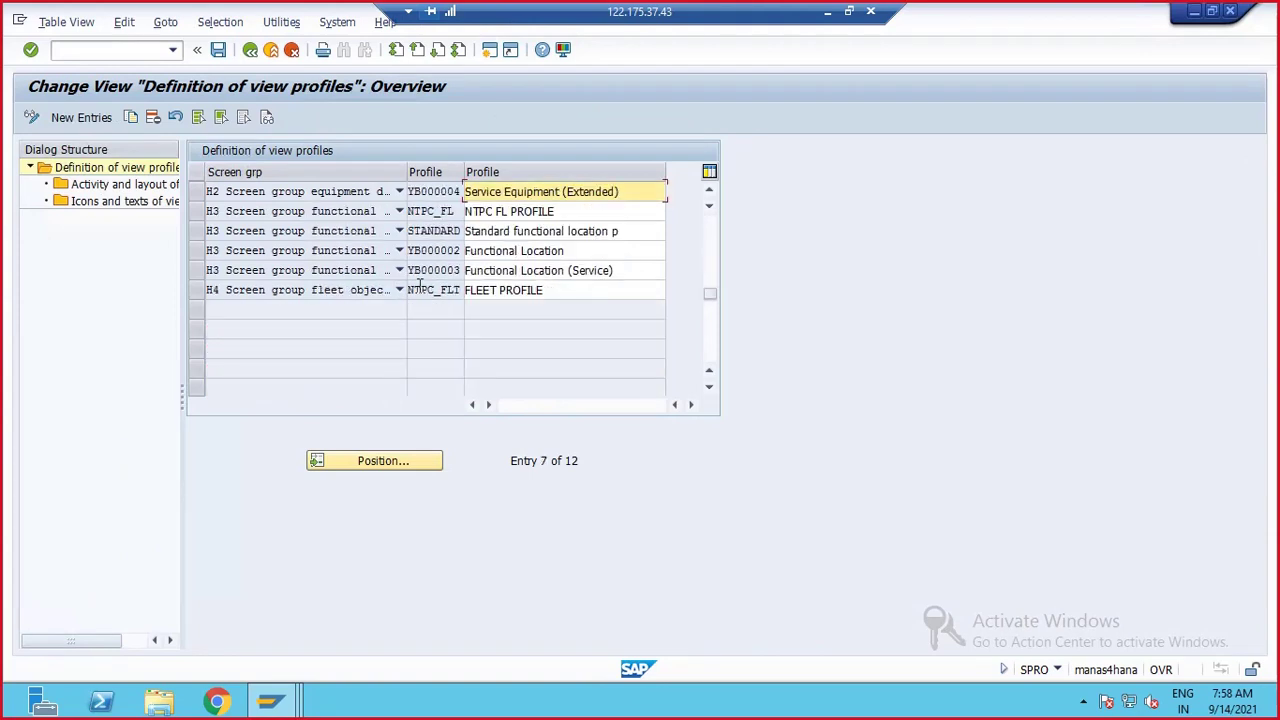
scroll(419, 285, "up", 1)
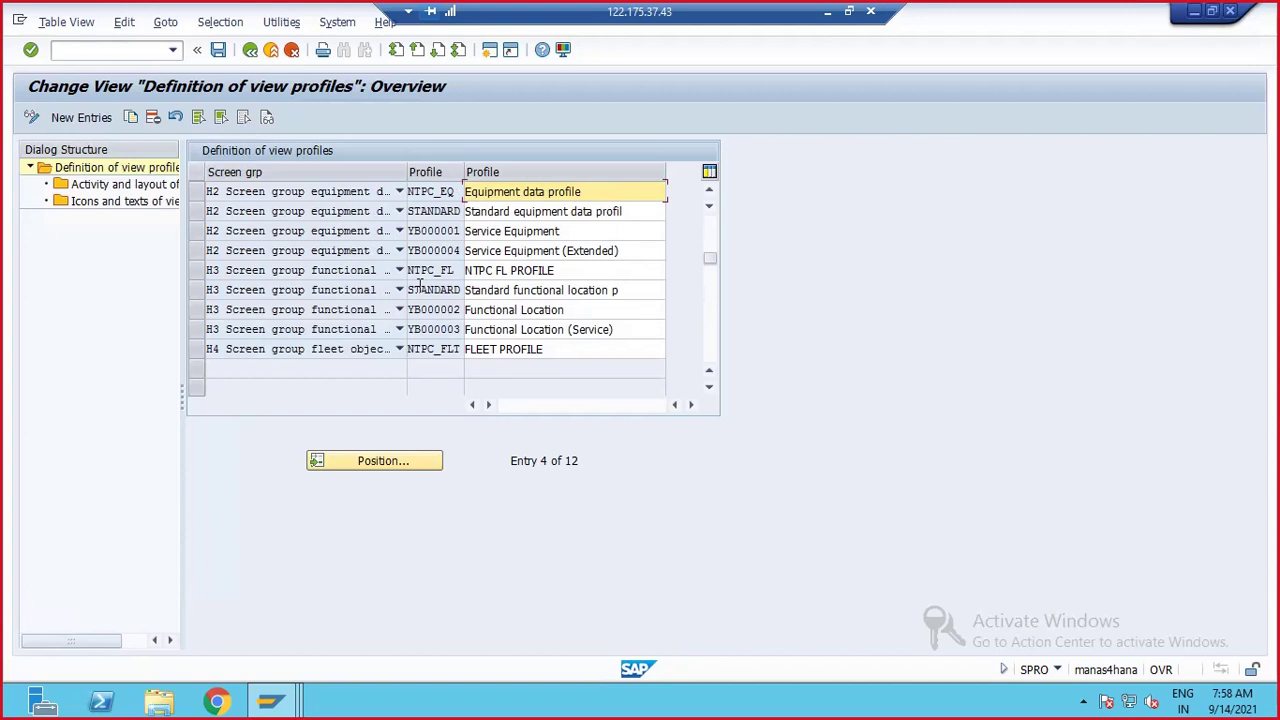
- Add view profile ZPMTRAIN for screen group H3 functional location data, described "View profiles for 4011", and save it in the "floc configs" request
left_click(104, 118)
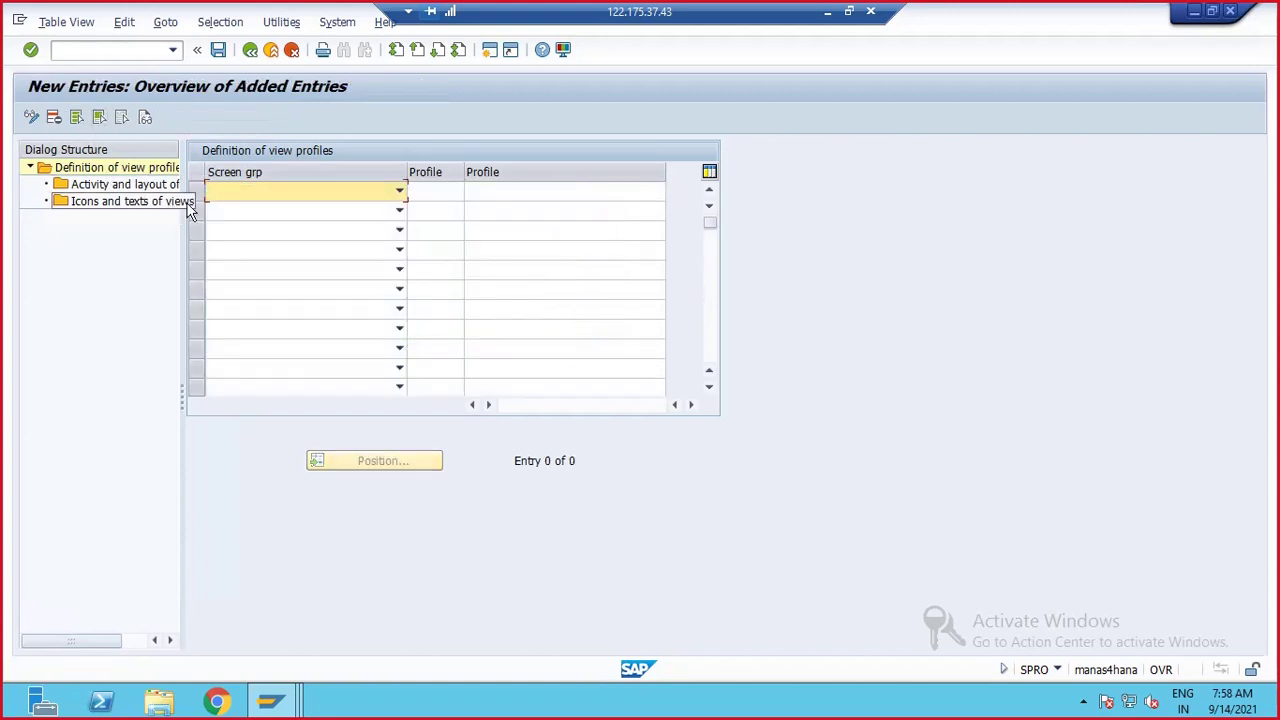
left_click(221, 198)
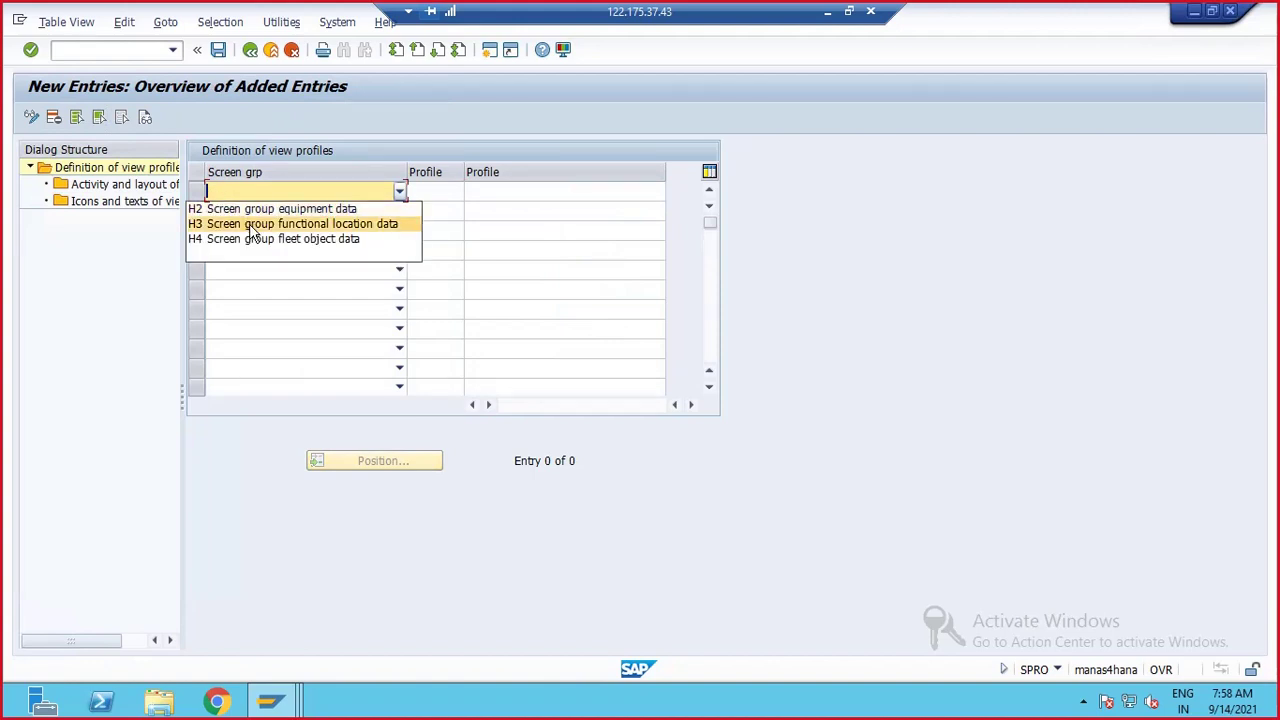
left_click(254, 226)
left_click(449, 190)
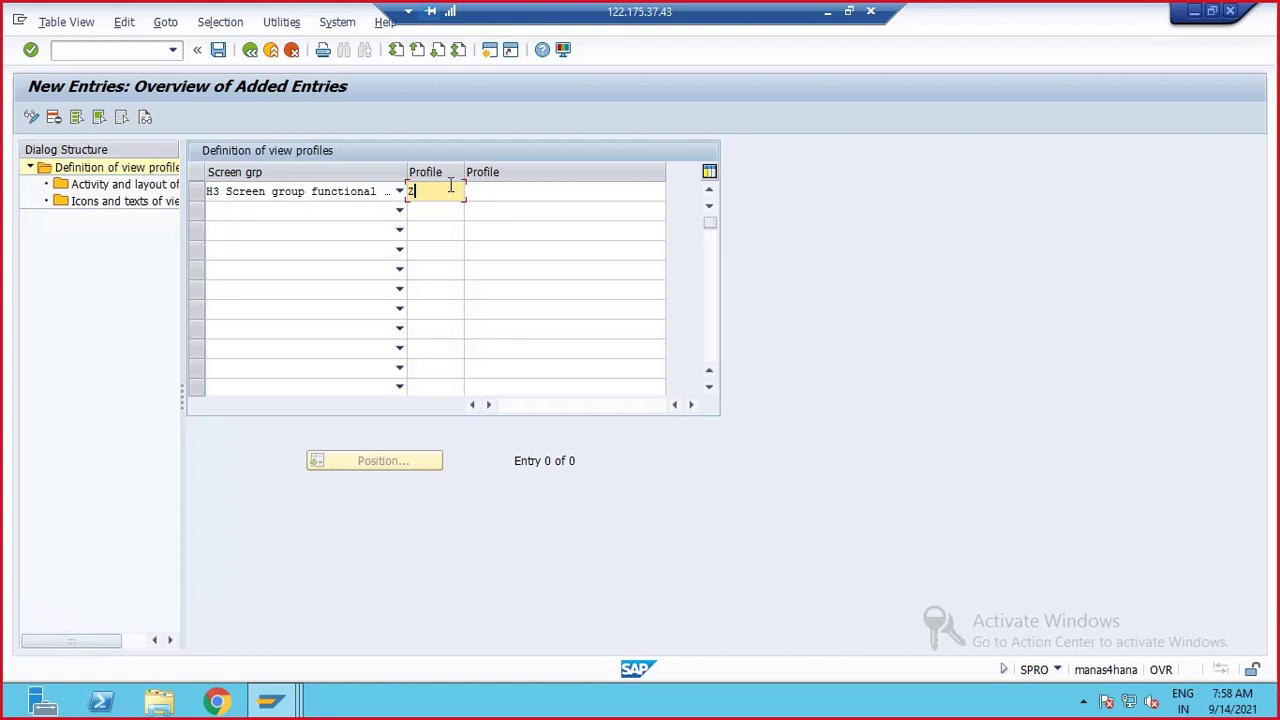
type("ZPMTRAIN")
left_click(471, 192)
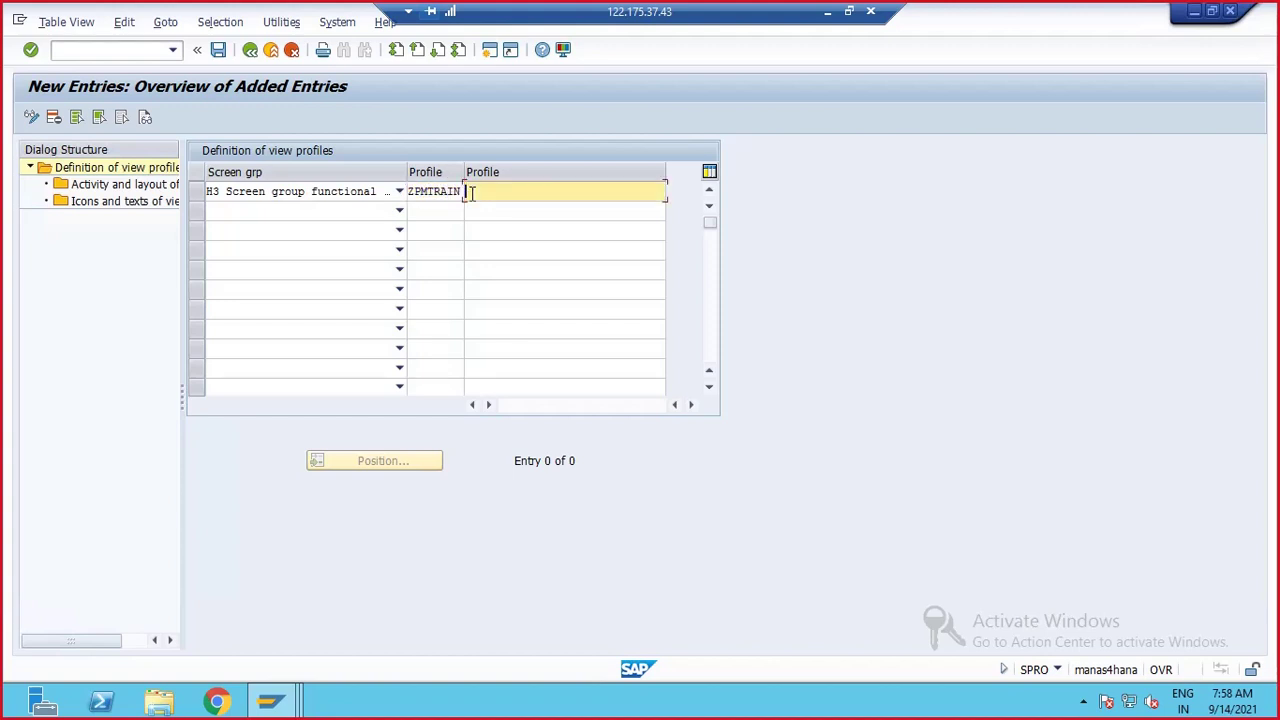
type("View")
type("profiles for 401")
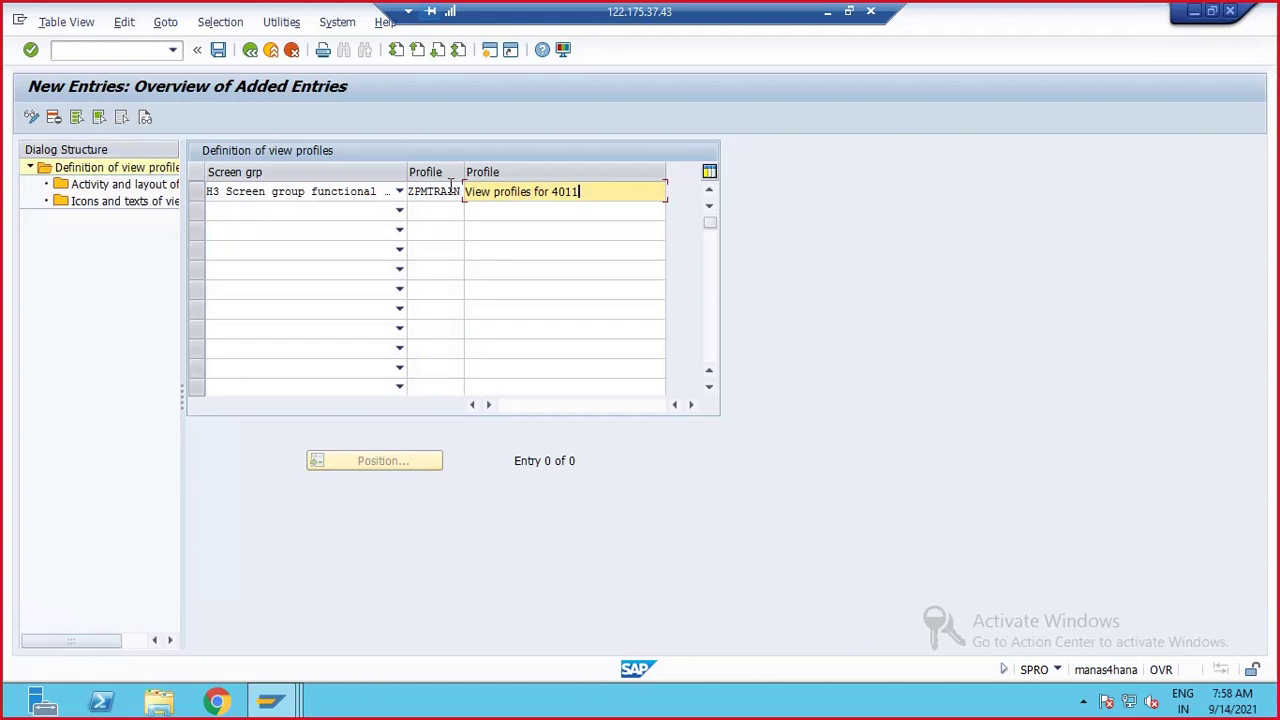
type("1")
key("Return")
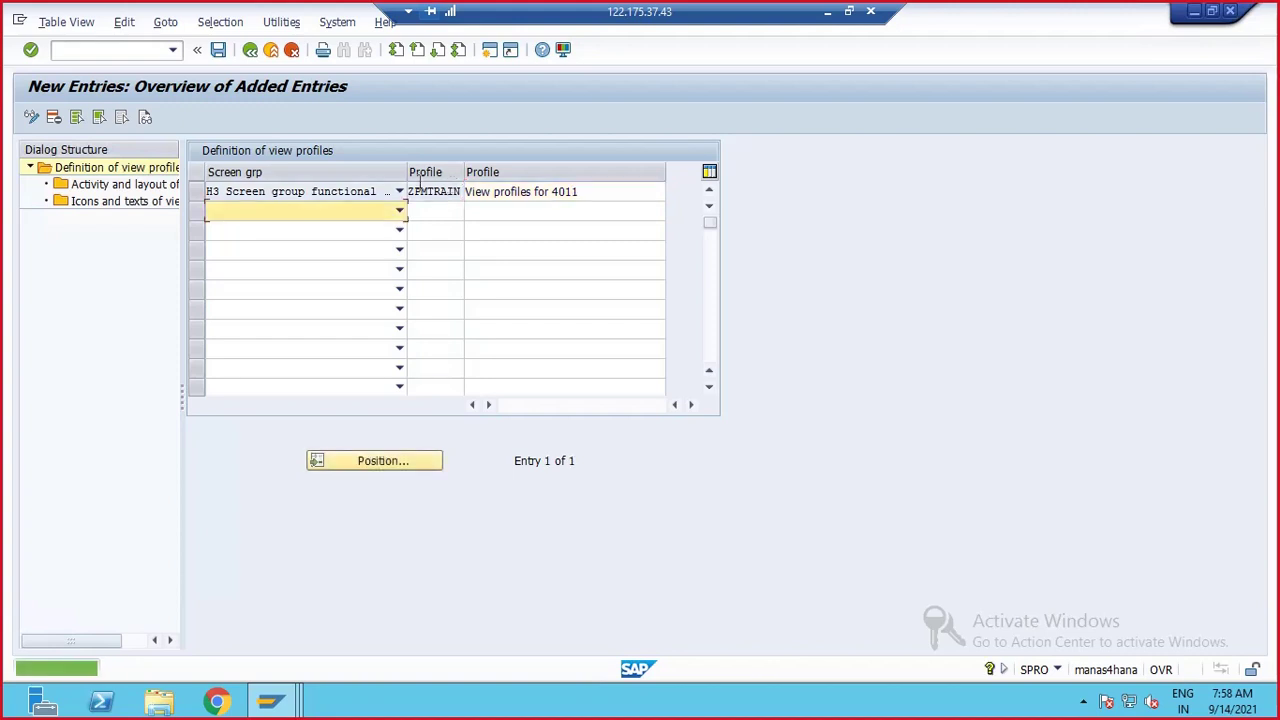
left_click(218, 49)
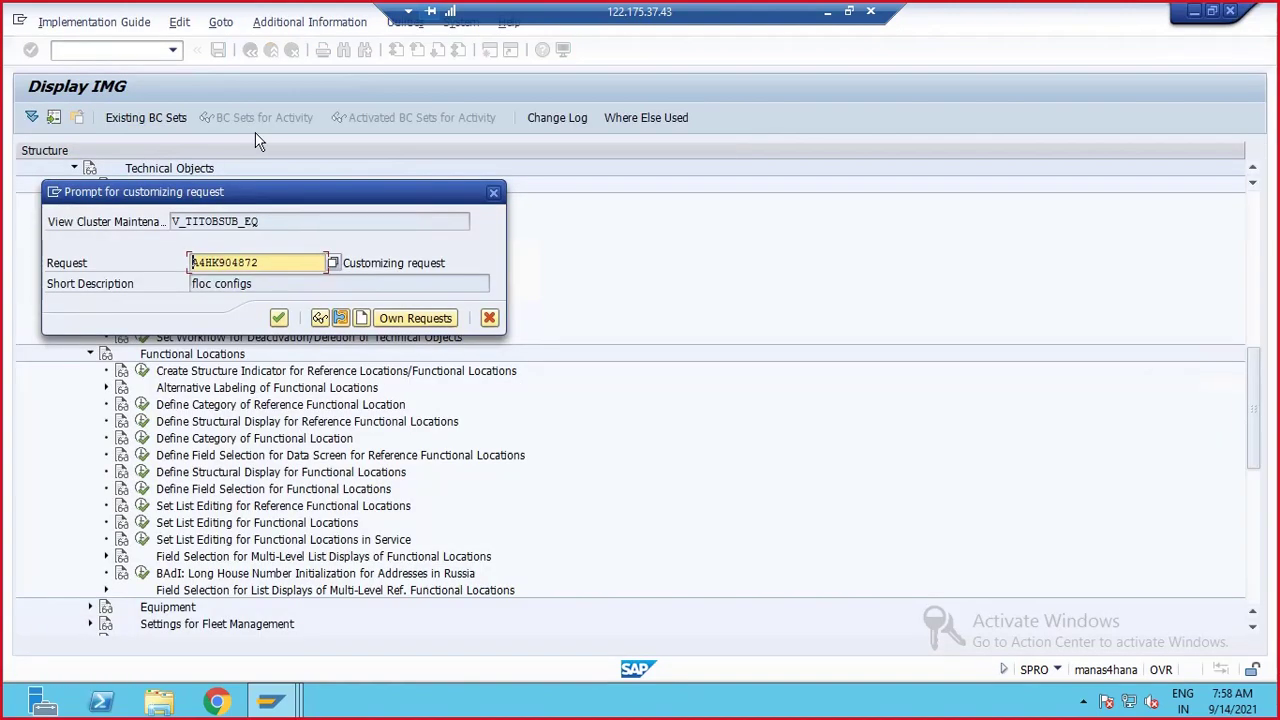
left_click(279, 318)
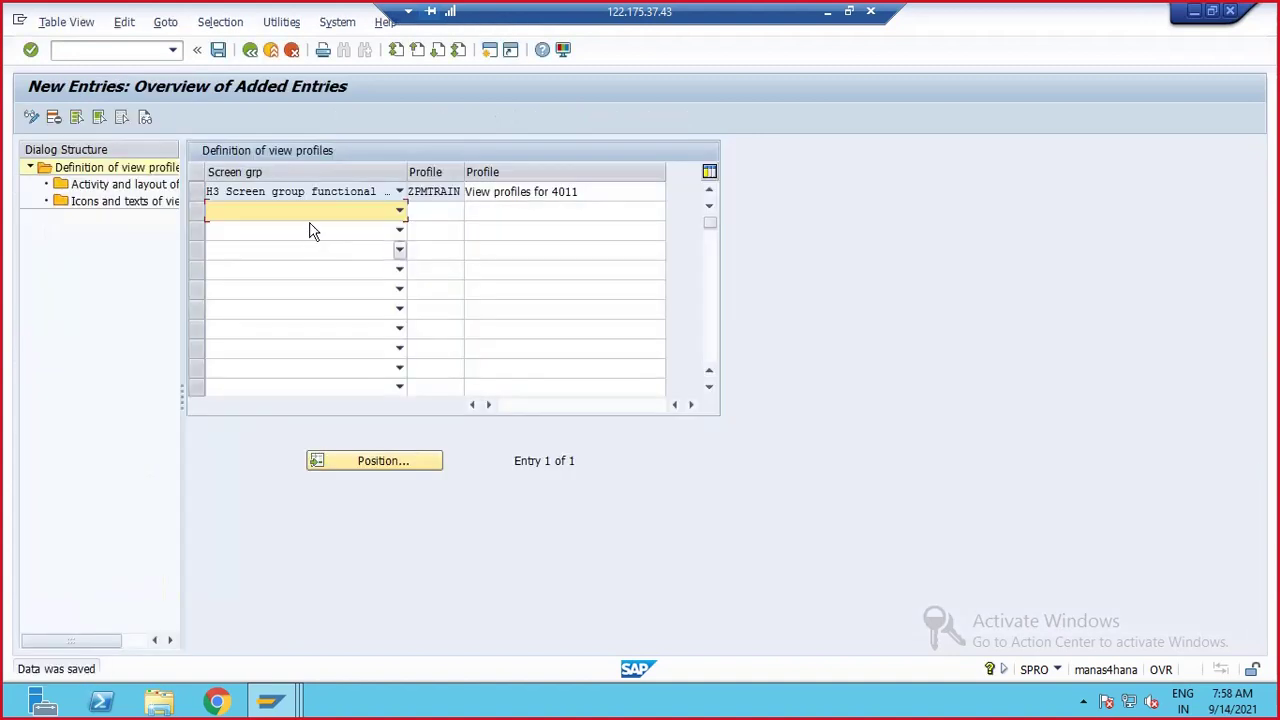
- Open Activity and layout of views for profile ZPMTRAIN, widen the dialog structure area and start new entries
left_click(197, 191)
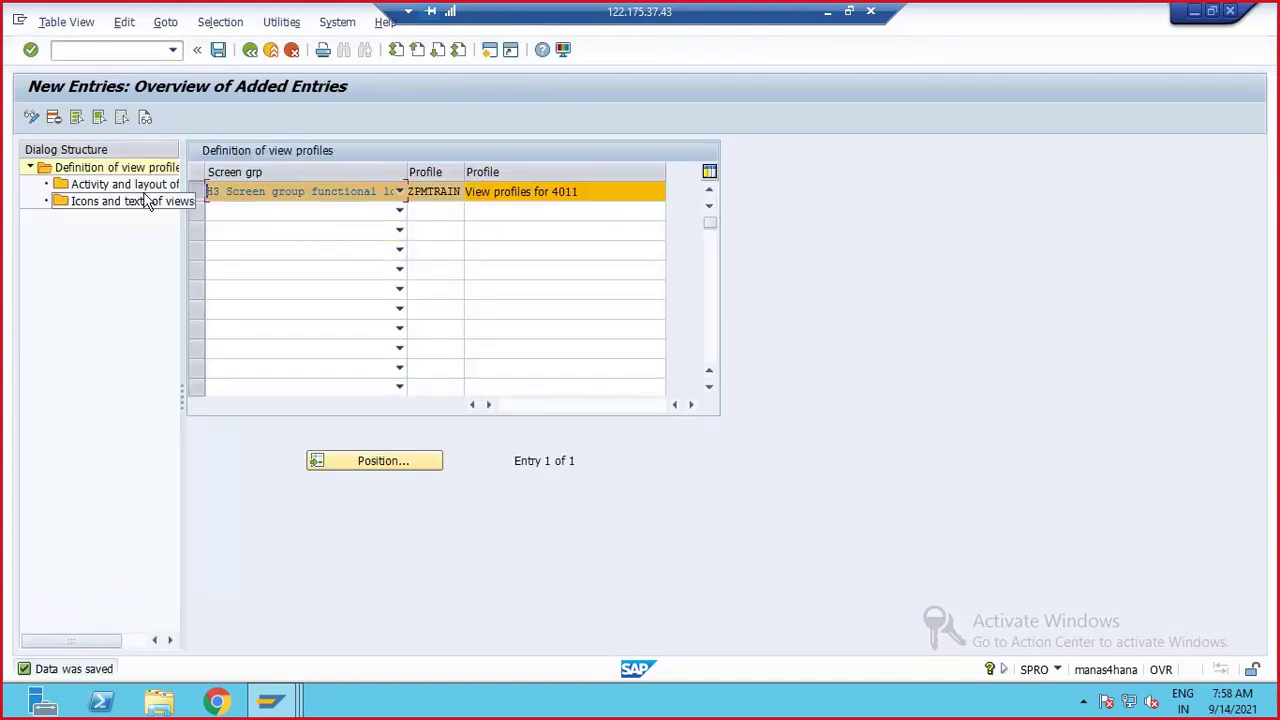
double_click(150, 188)
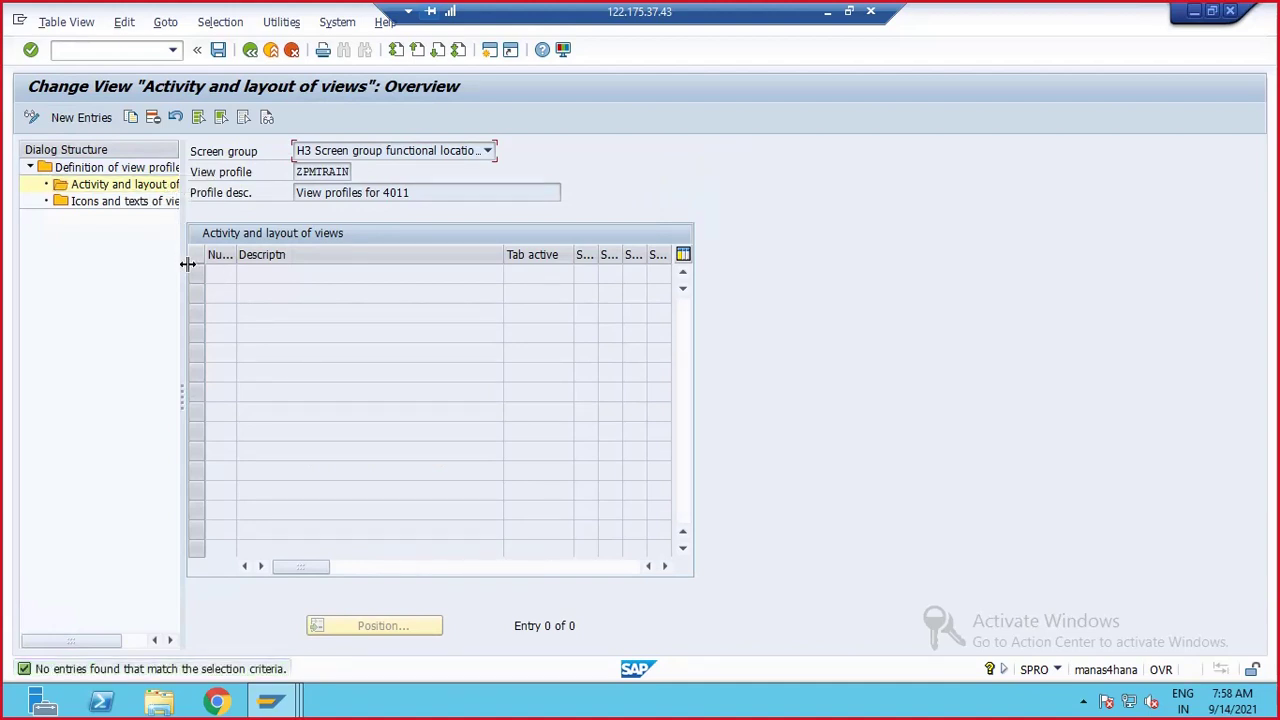
left_click_drag(184, 264, 246, 264)
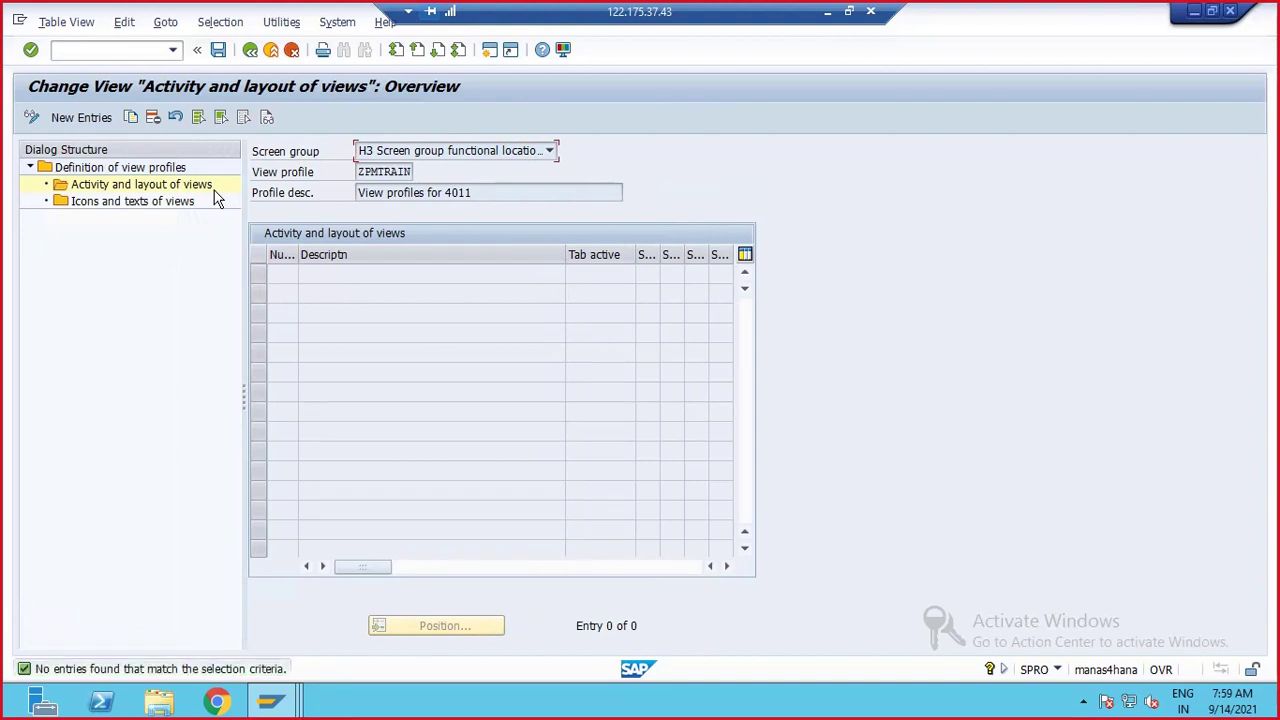
left_click(81, 118)
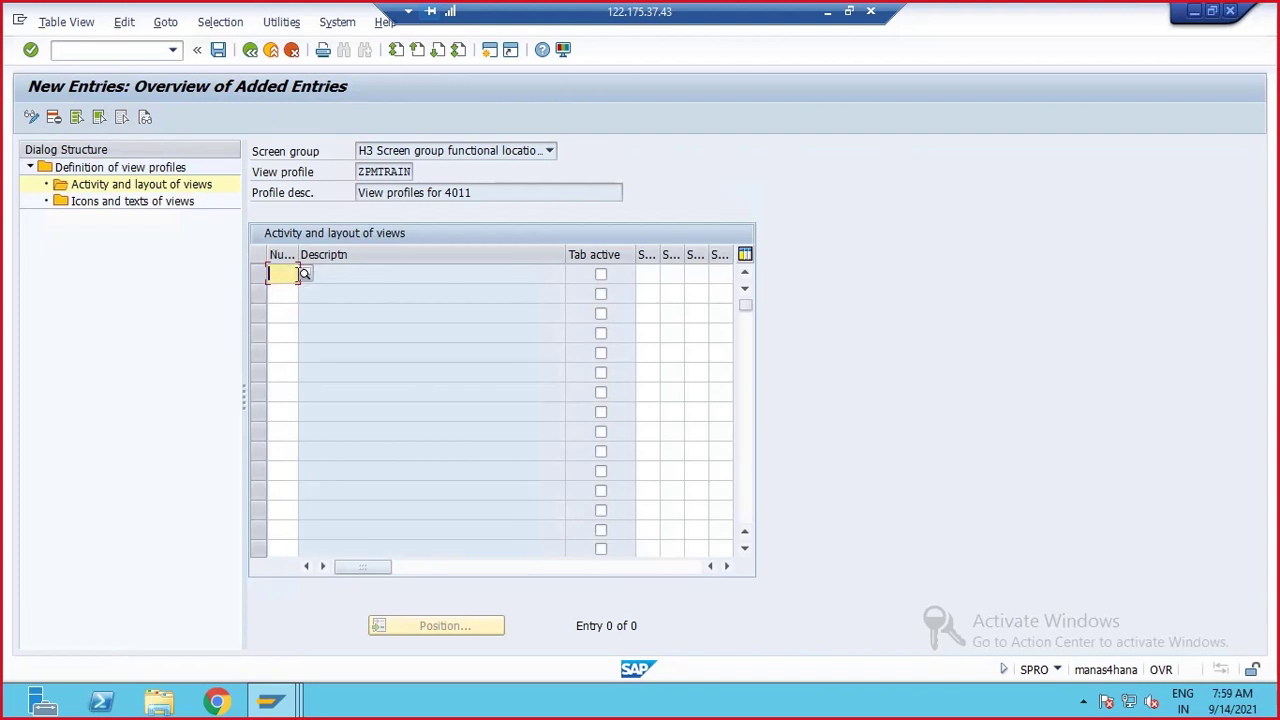
- Add view 0010 General to the activity and layout entries, make its tab active and assign 005 General Data as the first subscreen
left_click(305, 275)
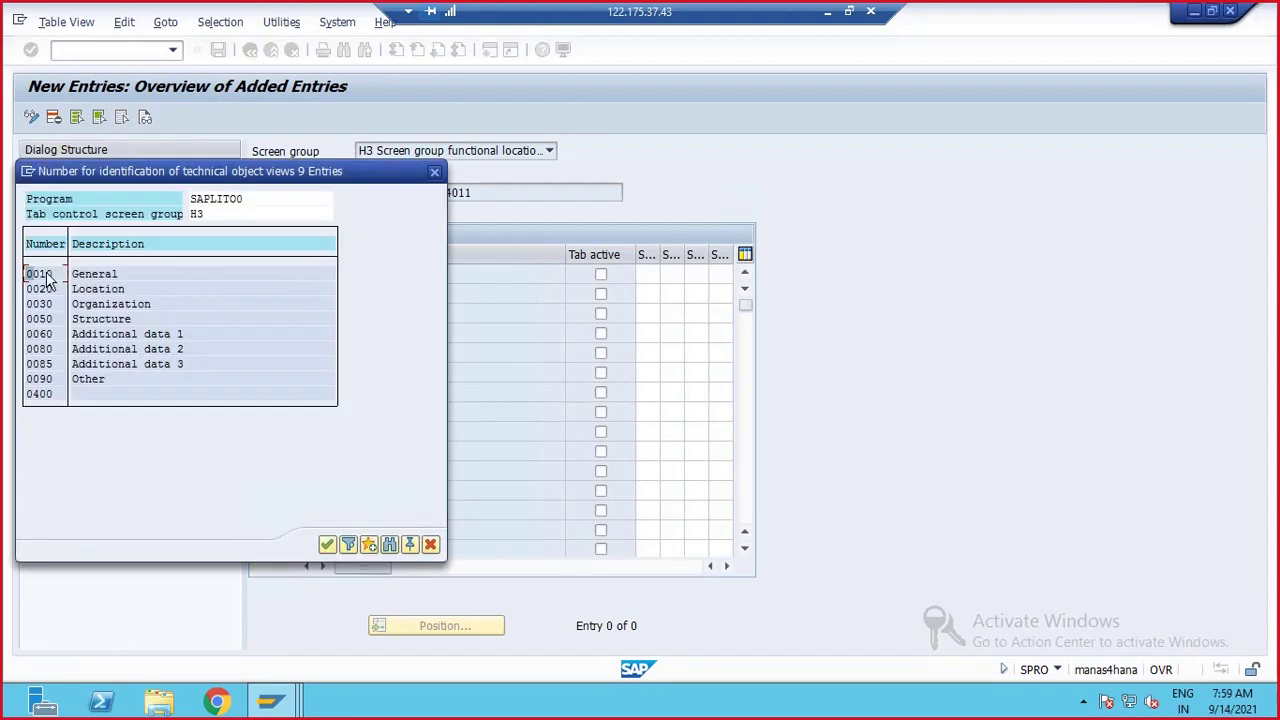
double_click(30, 271)
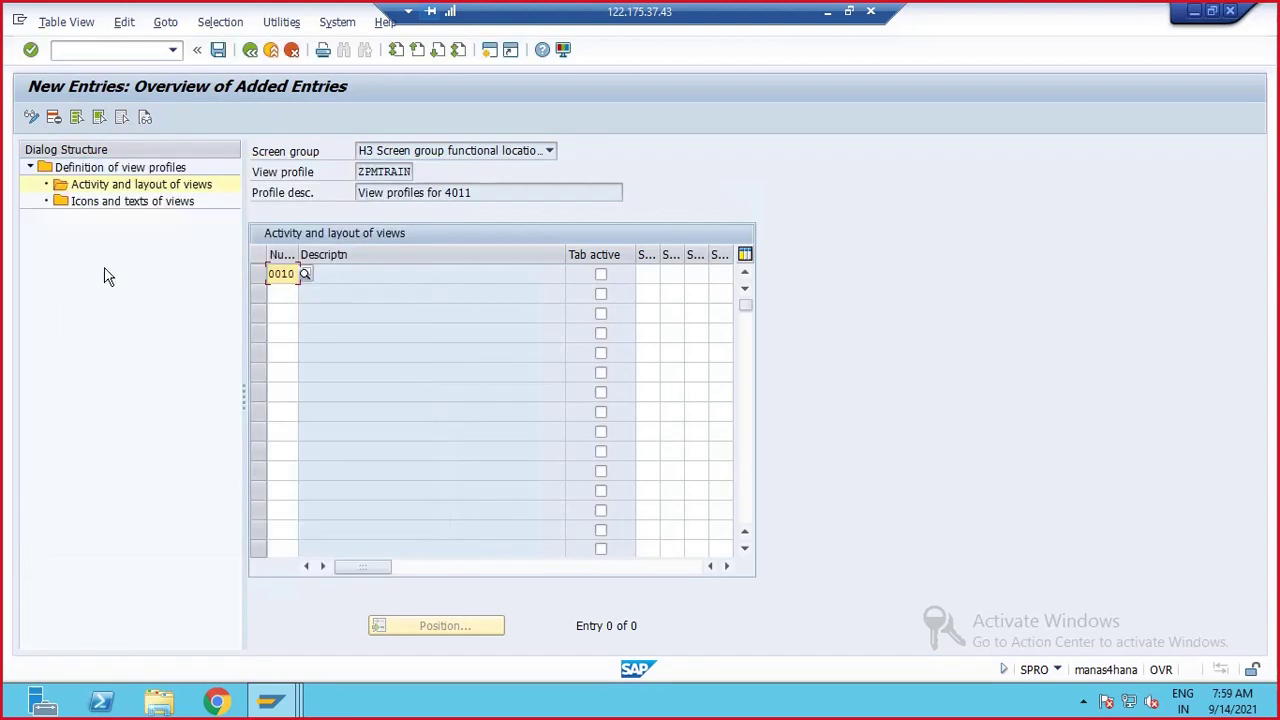
left_click(602, 276)
left_click(641, 274)
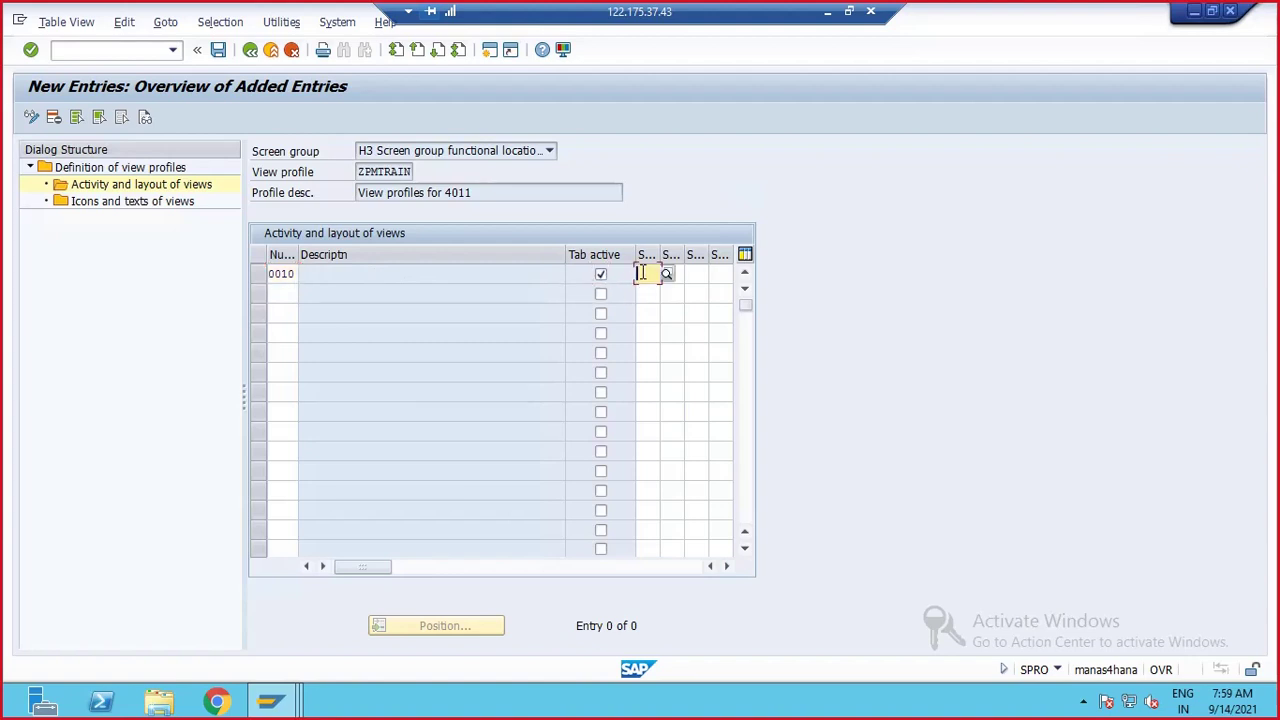
left_click(666, 274)
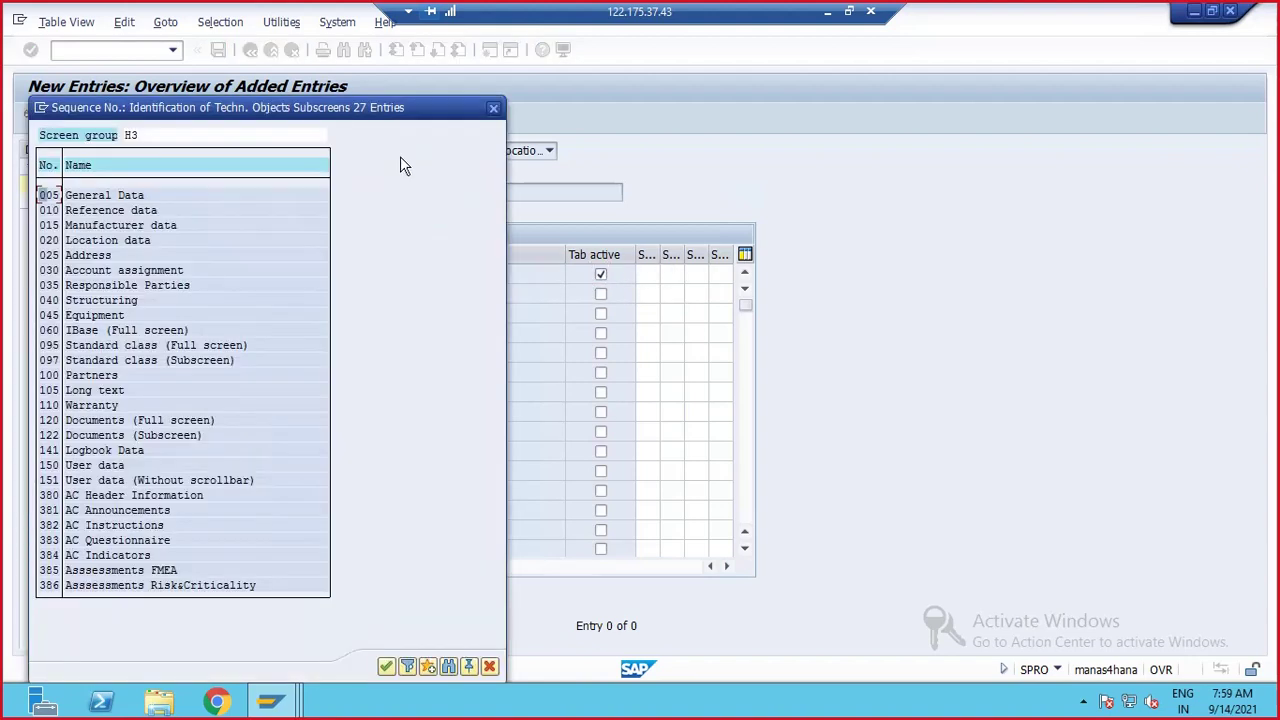
left_click_drag(410, 115, 1075, 121)
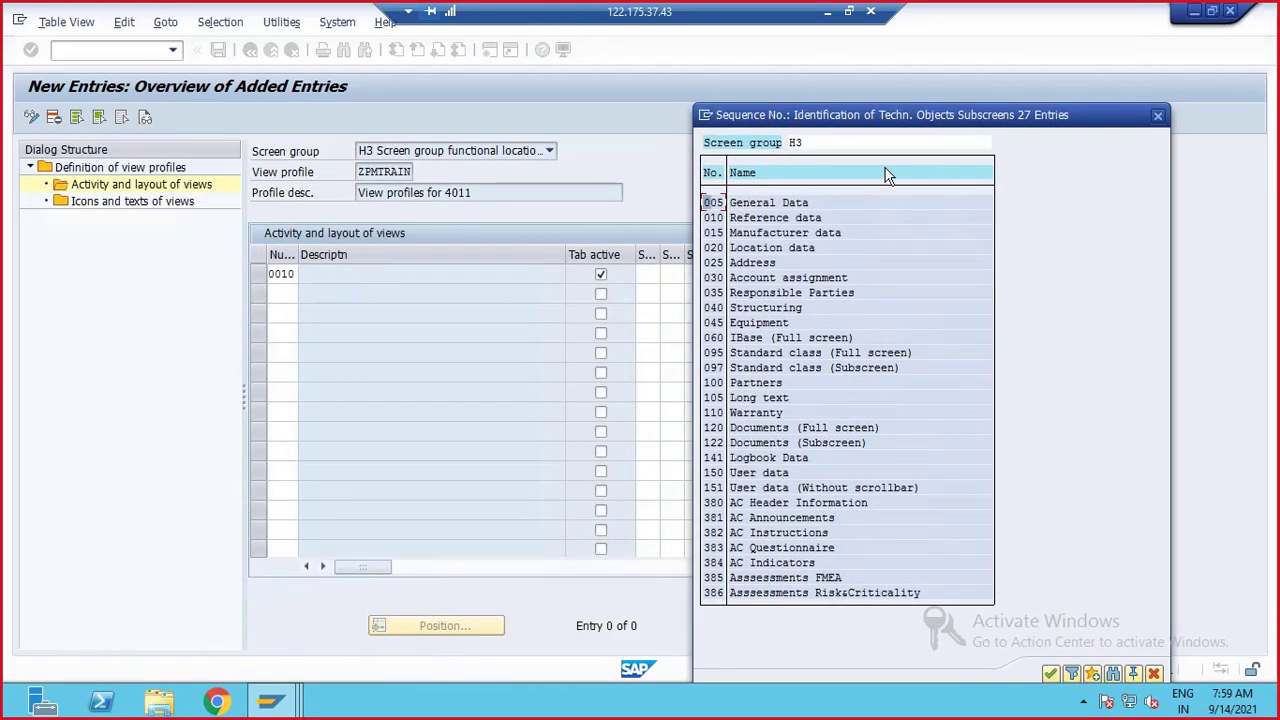
double_click(720, 206)
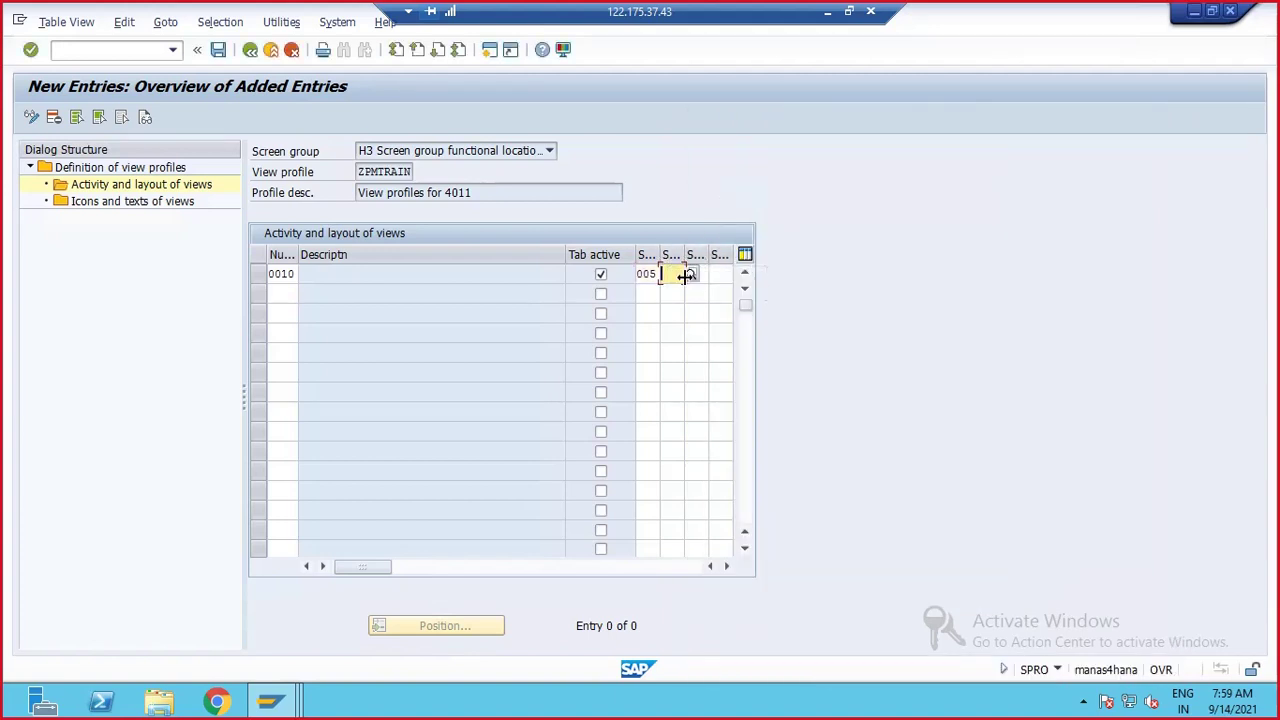
- Assign 010 Reference data and 015 Manufacturer data as the second and third subscreens of view 0010
left_click(697, 274)
left_click(690, 276)
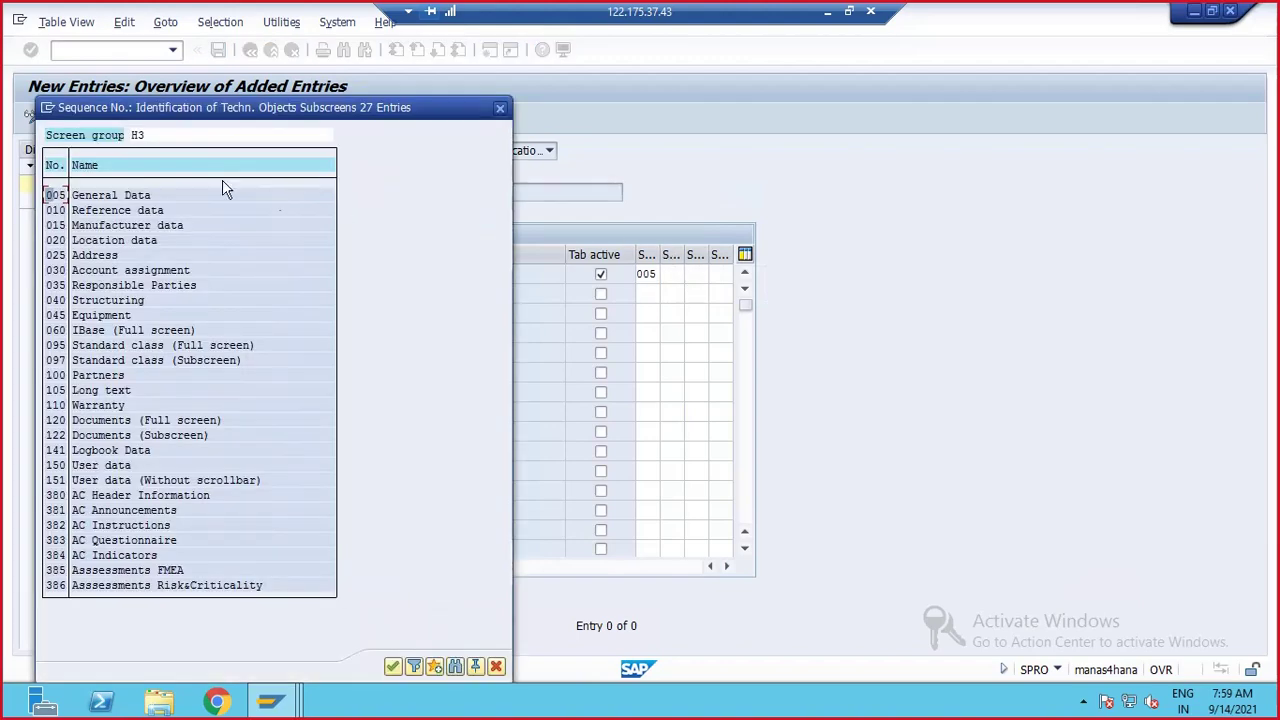
double_click(140, 211)
left_click(697, 275)
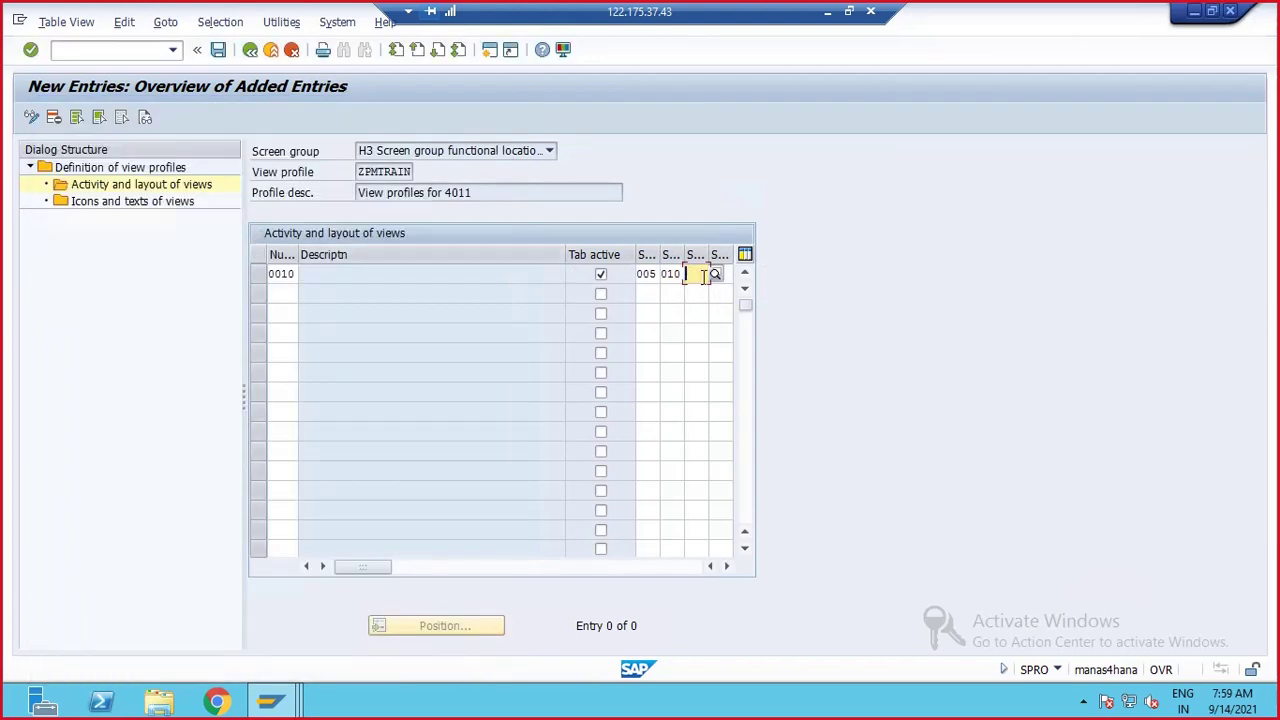
left_click(712, 276)
double_click(155, 226)
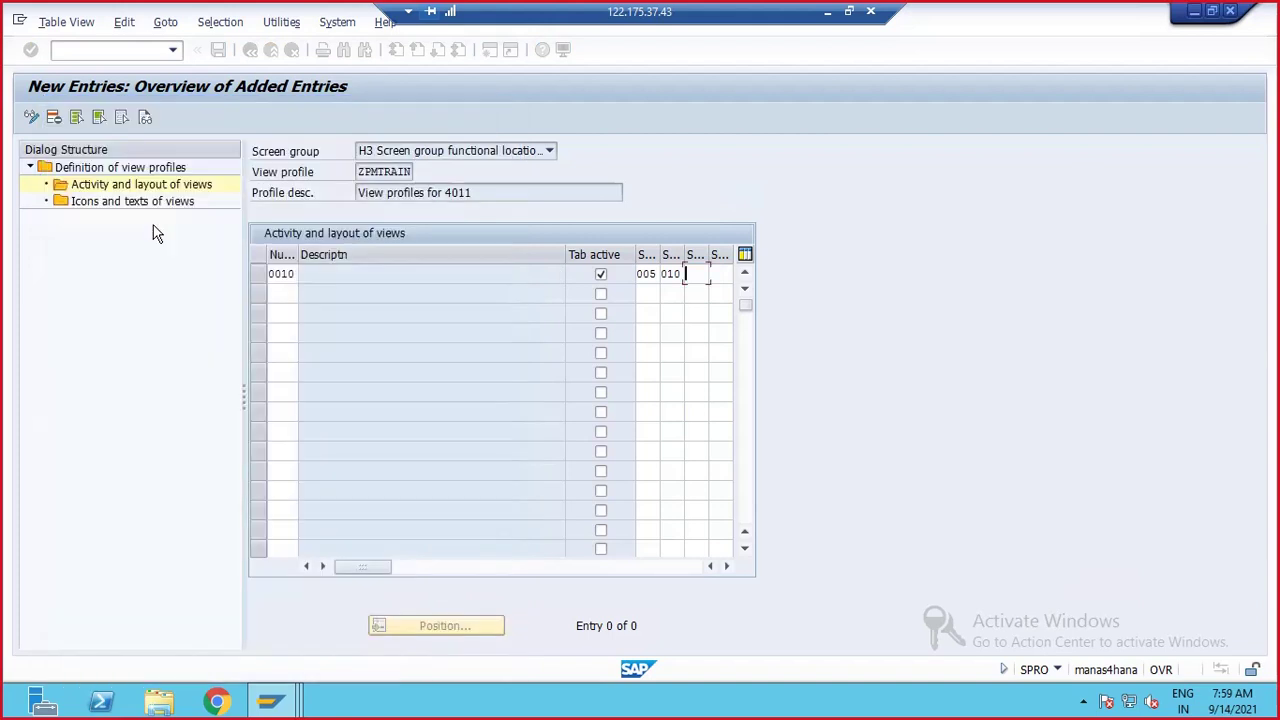
left_click(730, 275)
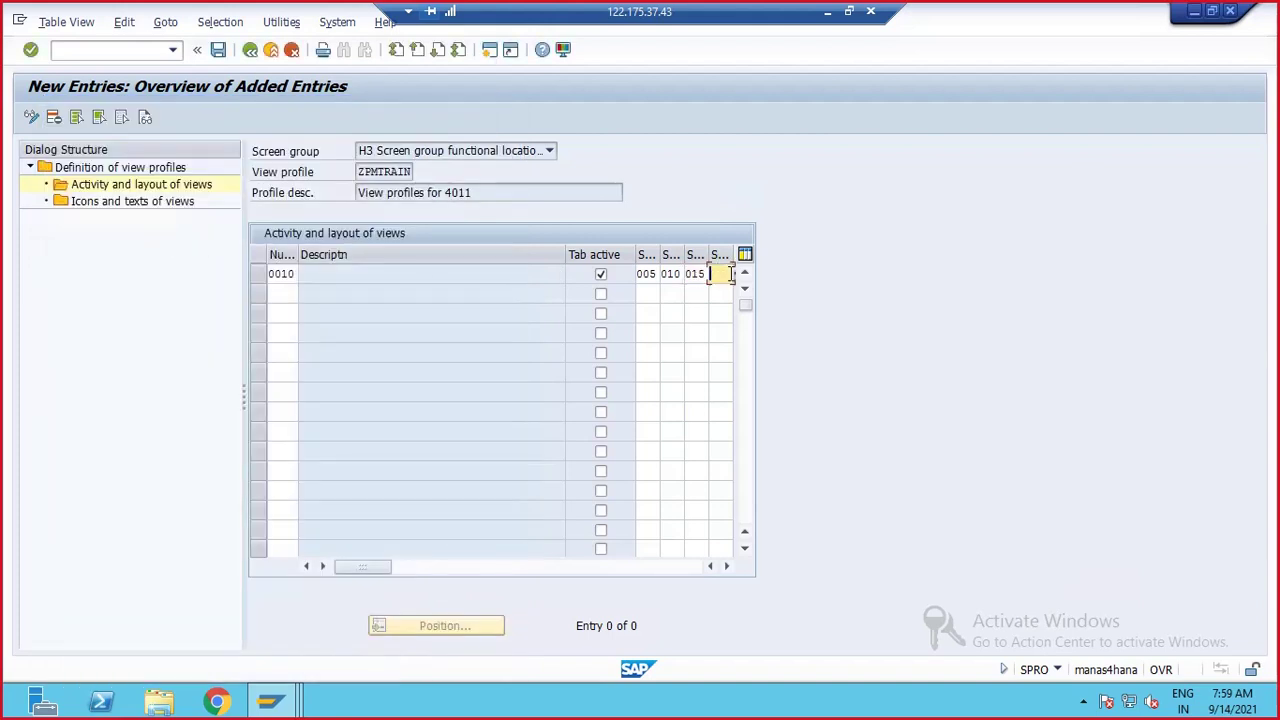
left_click(726, 566)
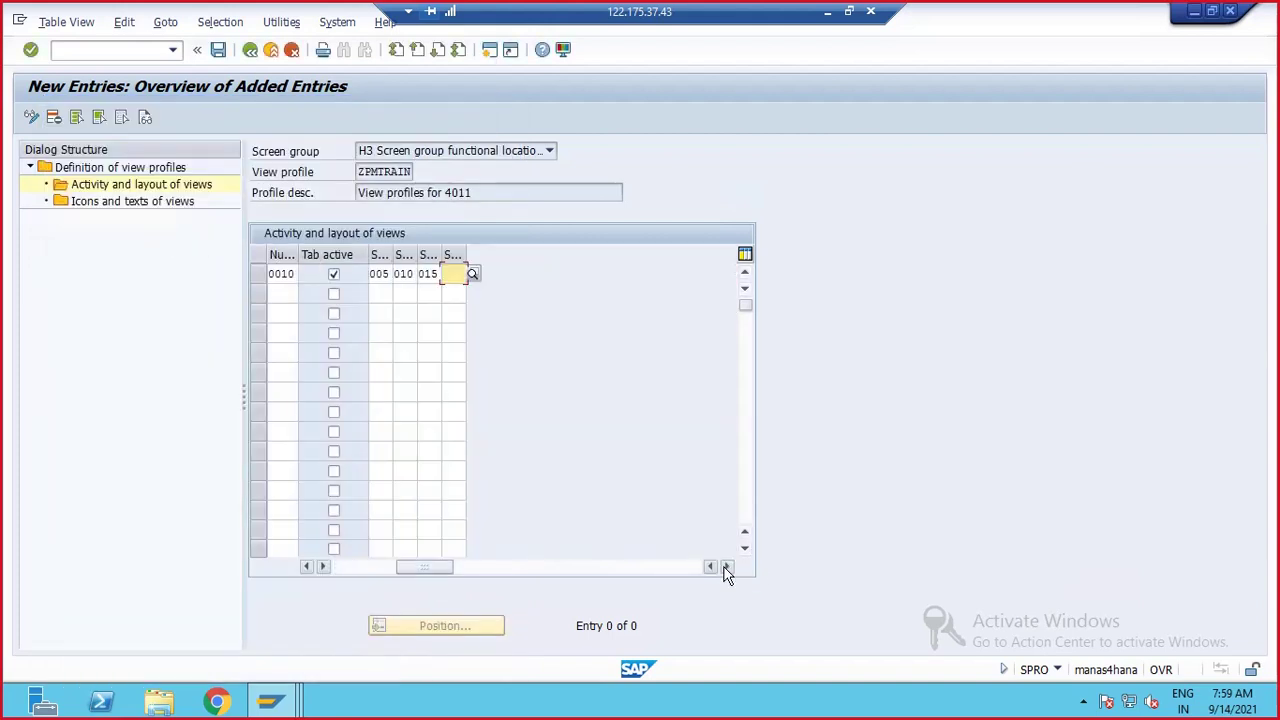
left_click(471, 274)
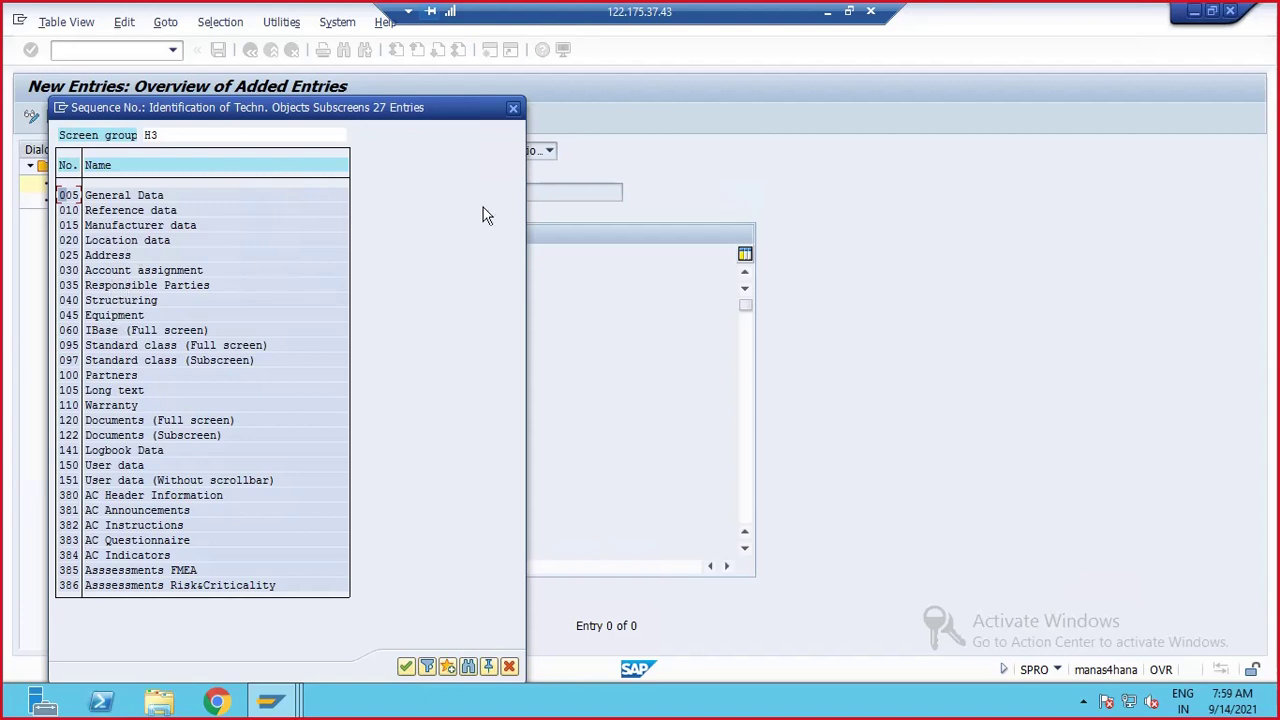
left_click(513, 108)
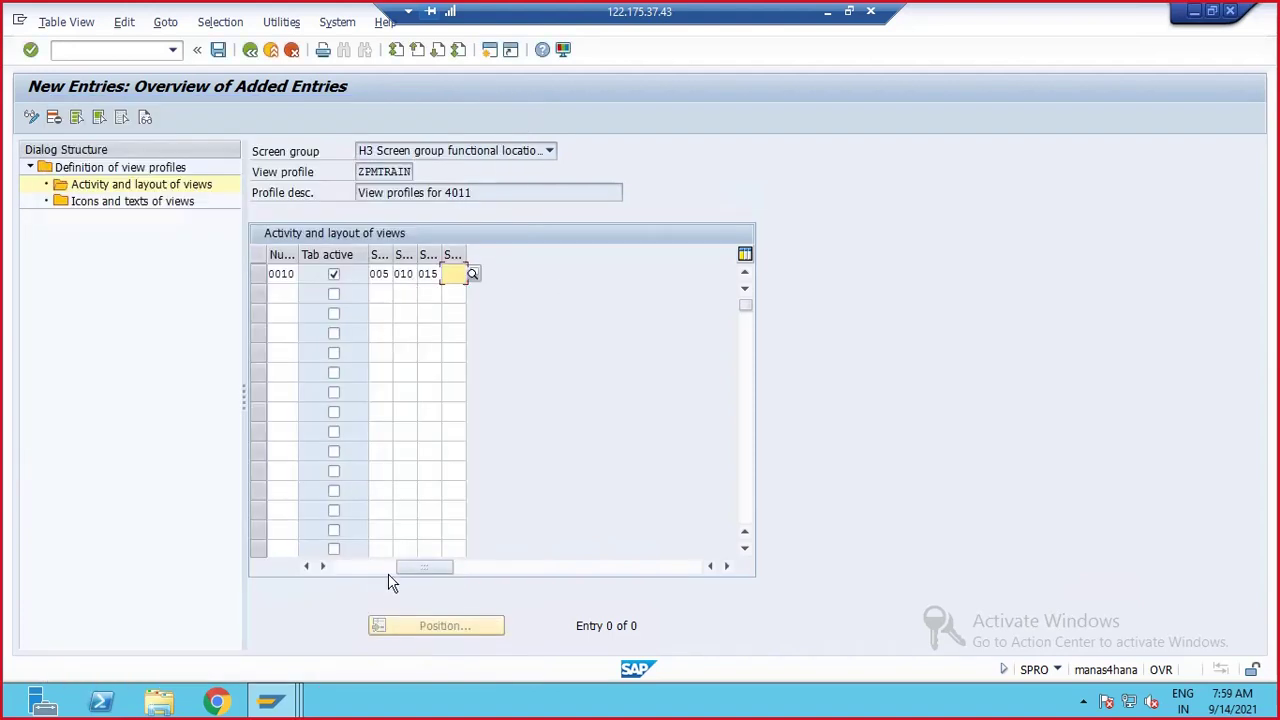
left_click(336, 567)
- Add view 0020 Location with its tab active and assign subscreens 025 Address and 040 Structuring
left_click(278, 312)
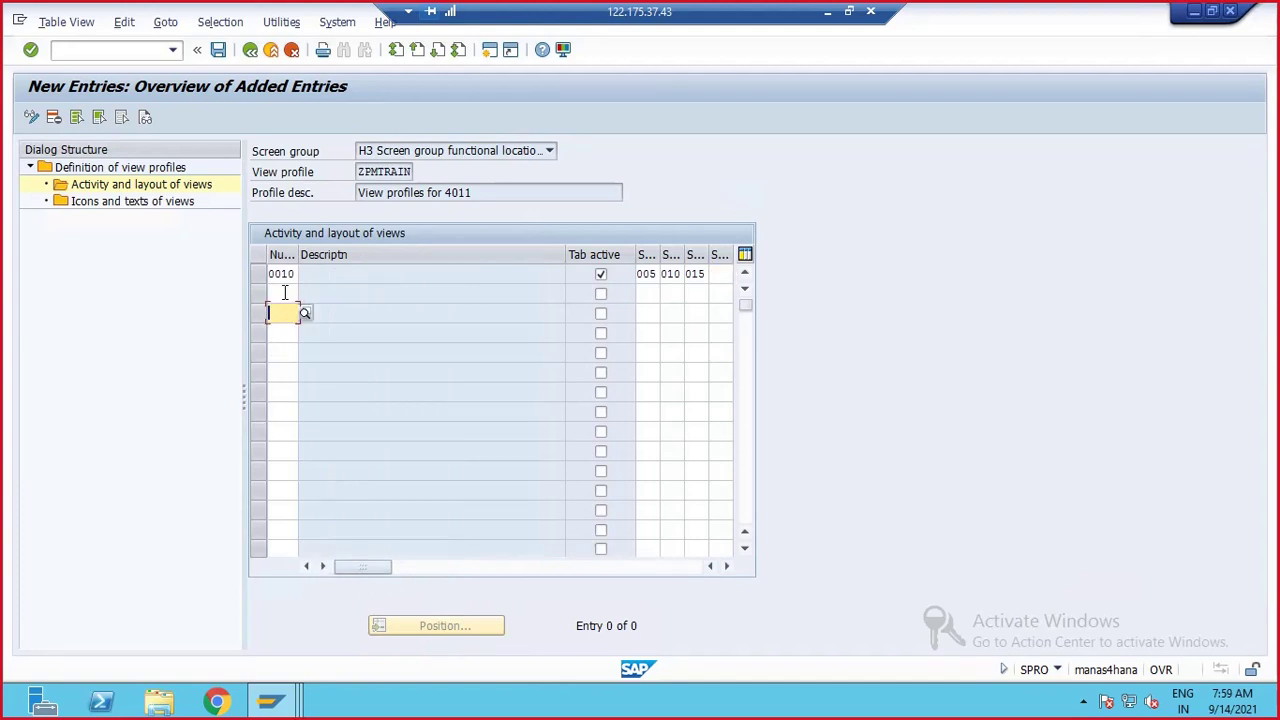
left_click(284, 292)
left_click(305, 294)
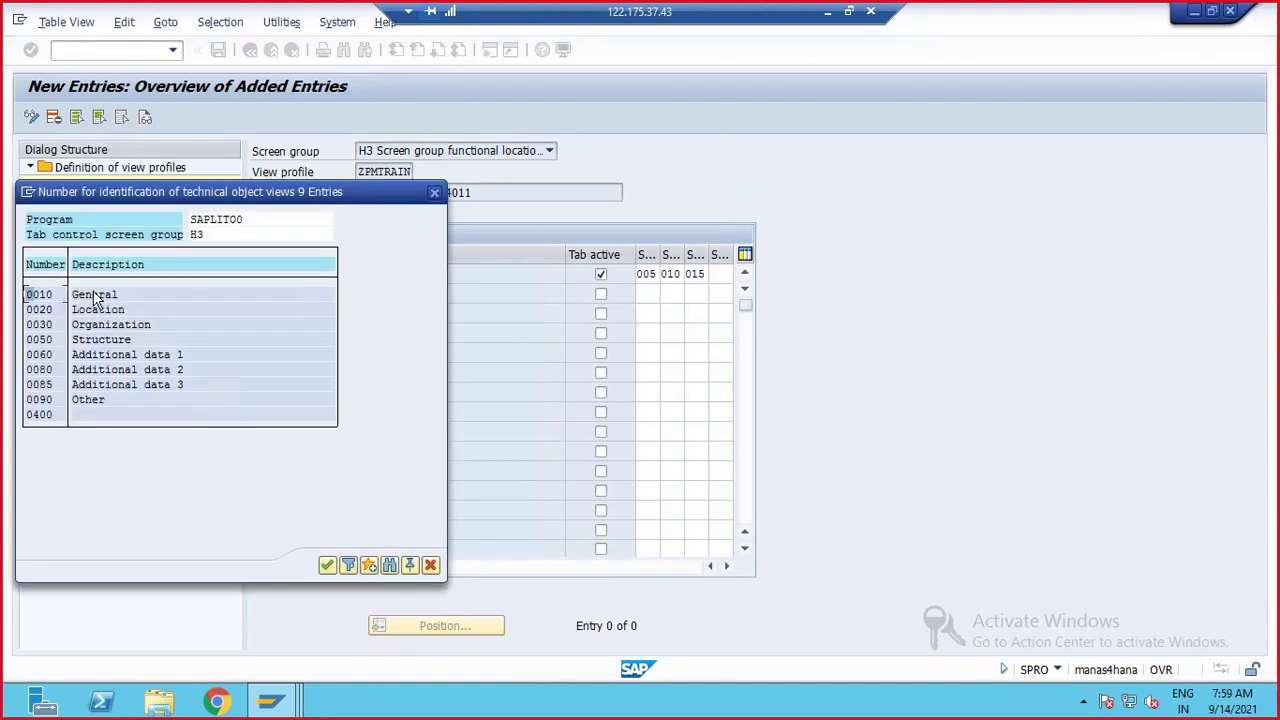
double_click(88, 308)
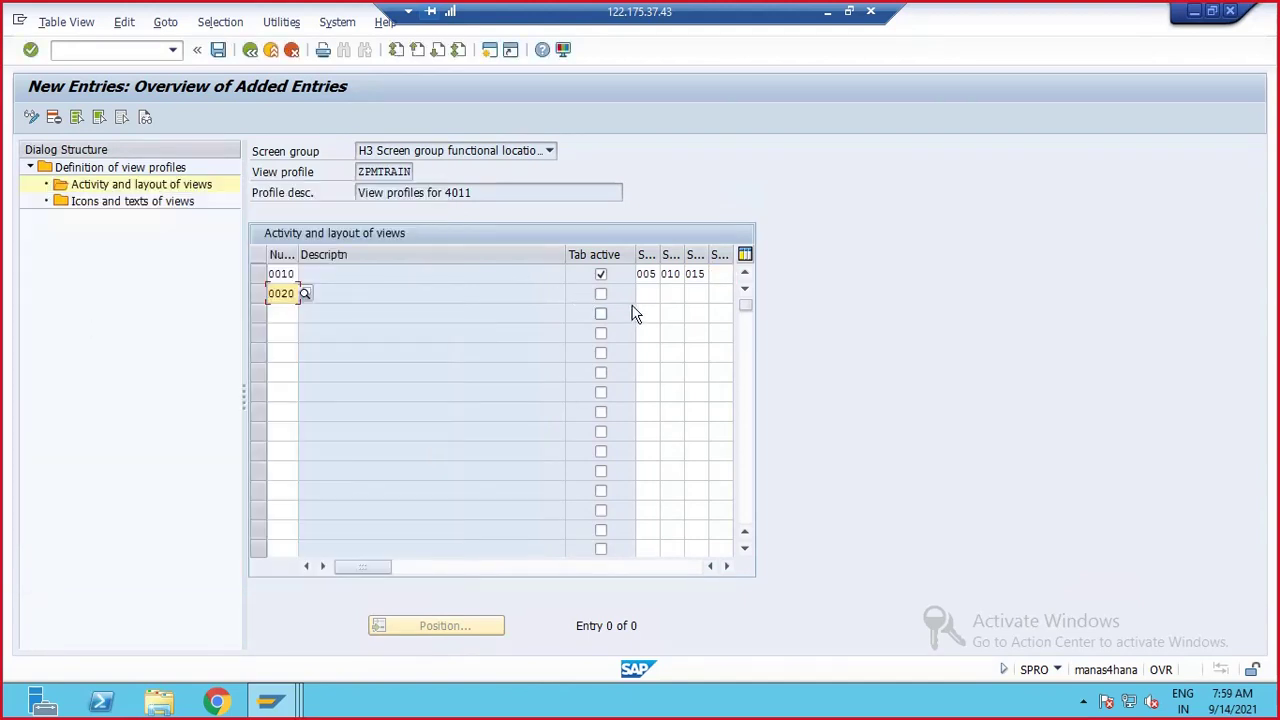
left_click(600, 293)
left_click(646, 293)
left_click(666, 293)
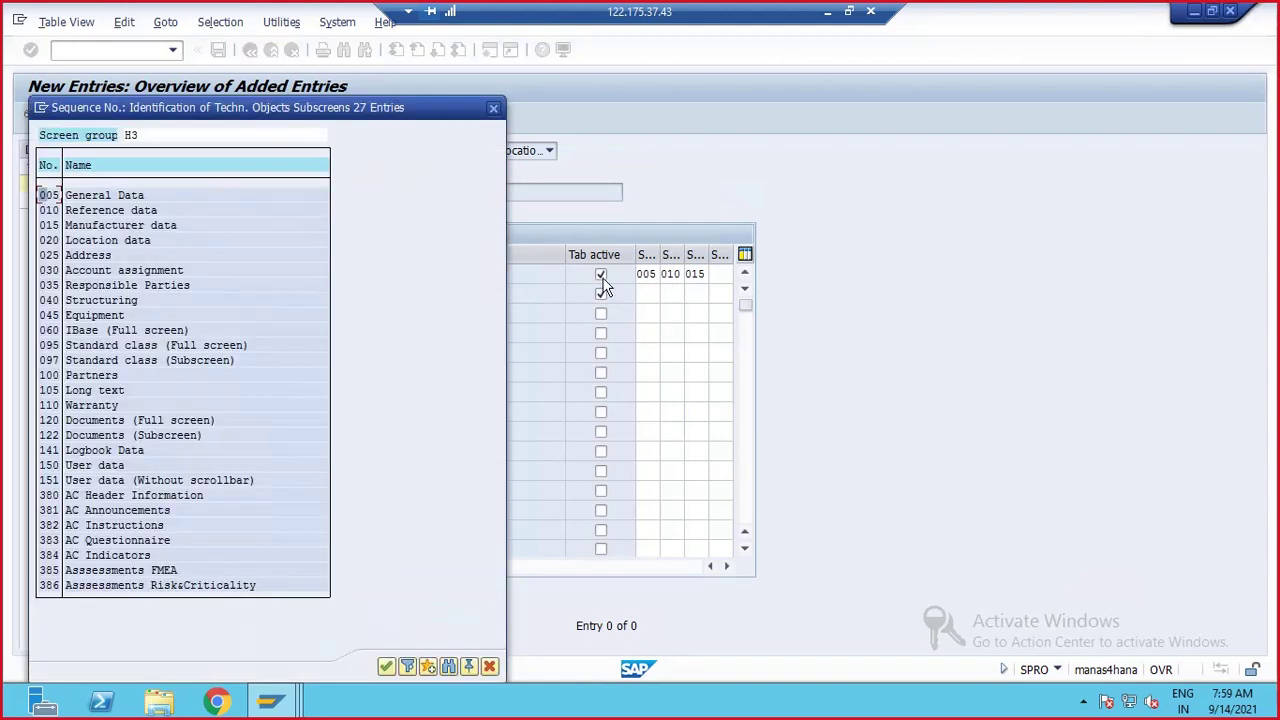
double_click(88, 258)
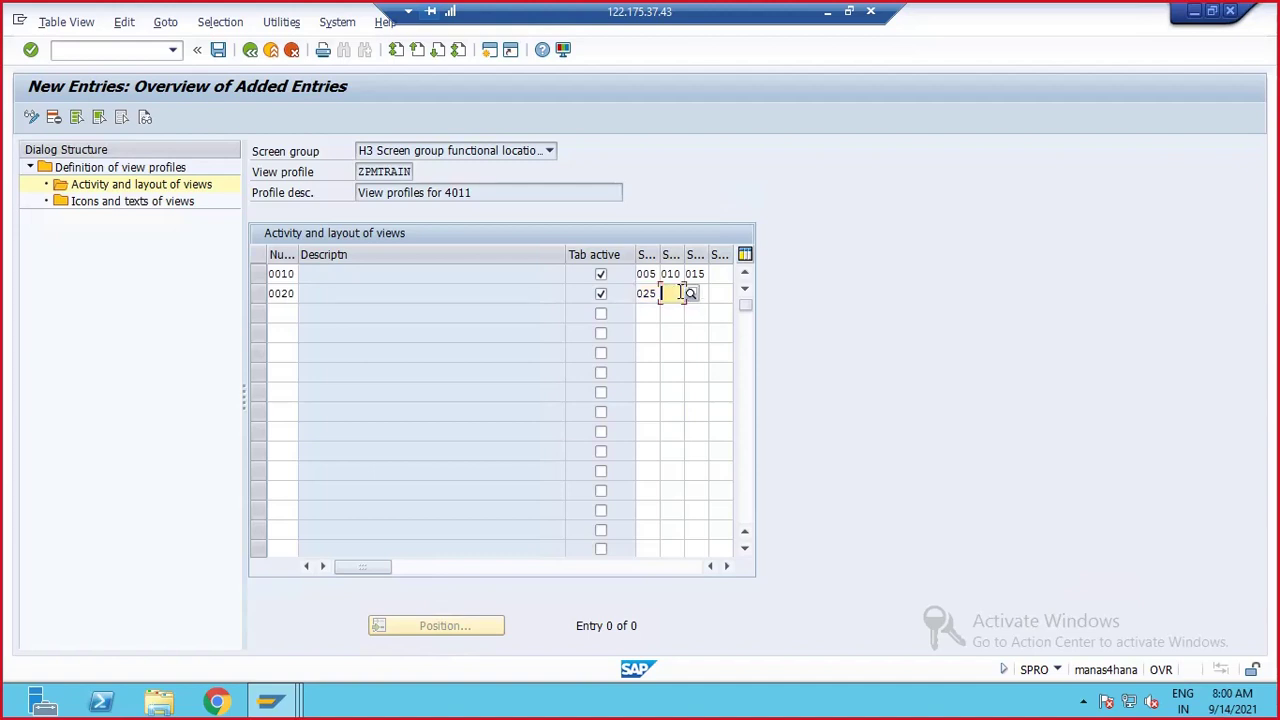
left_click(689, 293)
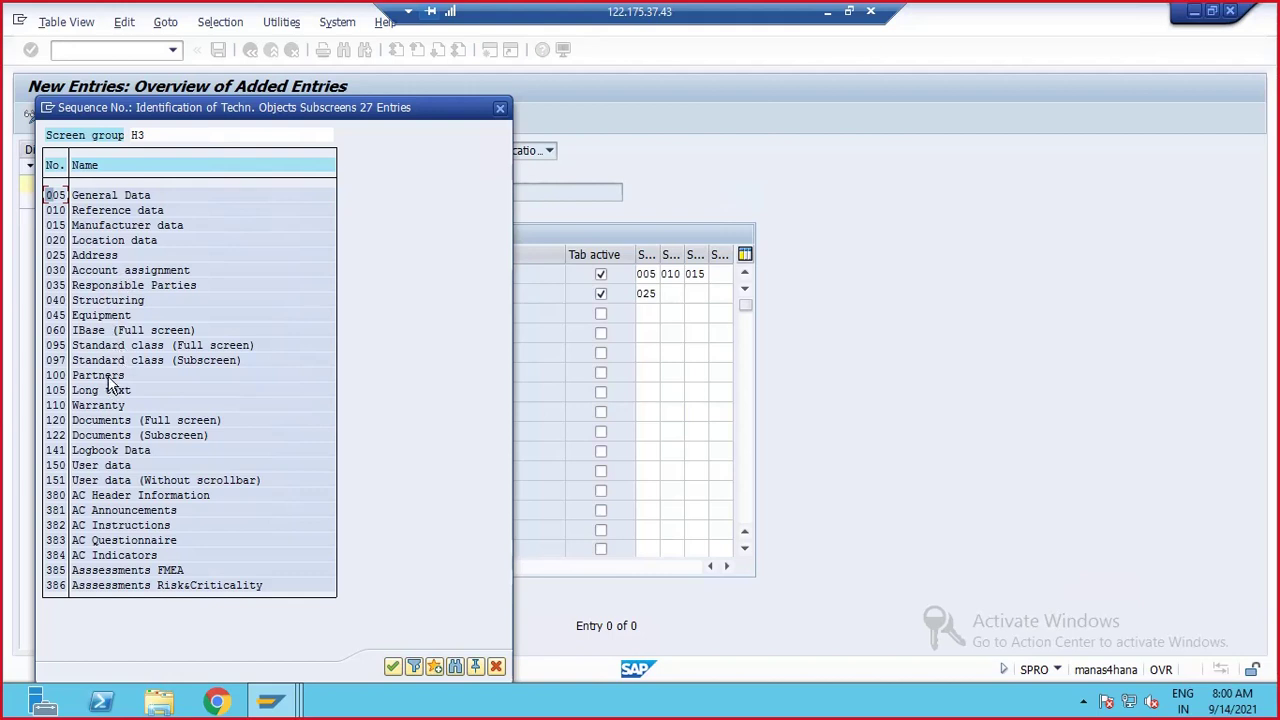
double_click(101, 304)
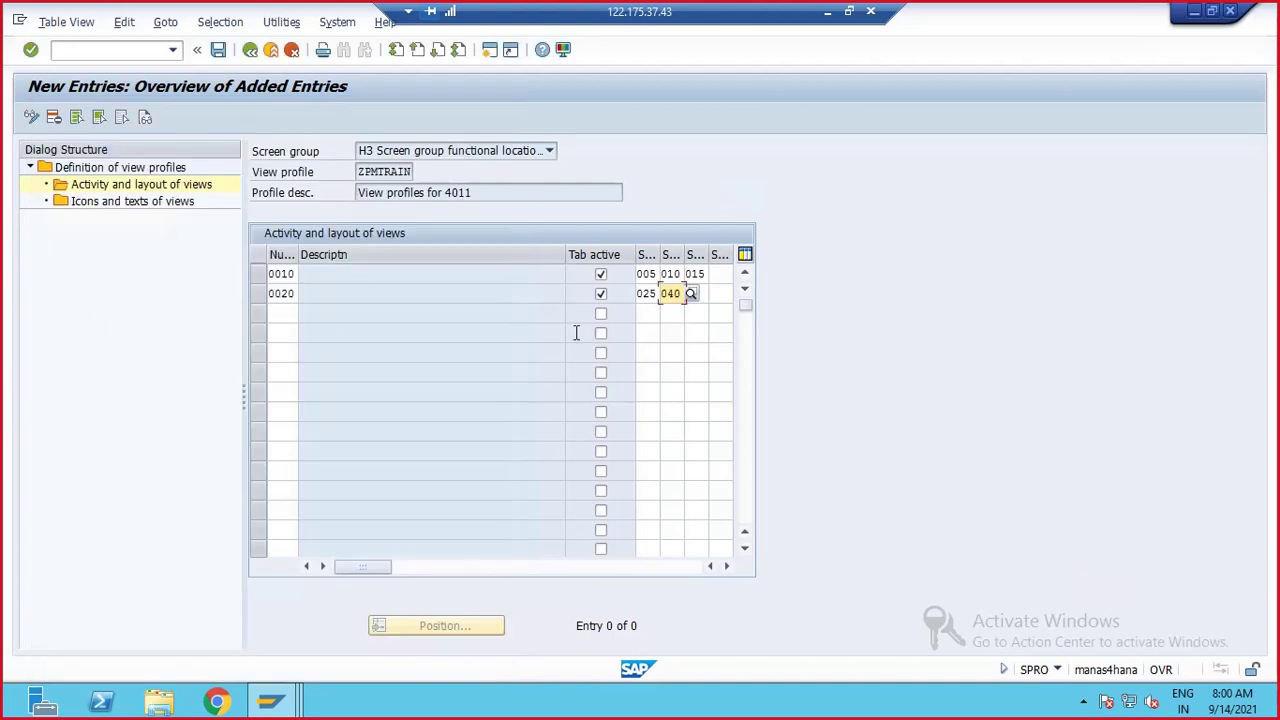
- Add view 0030 Organization with its tab active and assign 020 Location data as its first subscreen
left_click(283, 313)
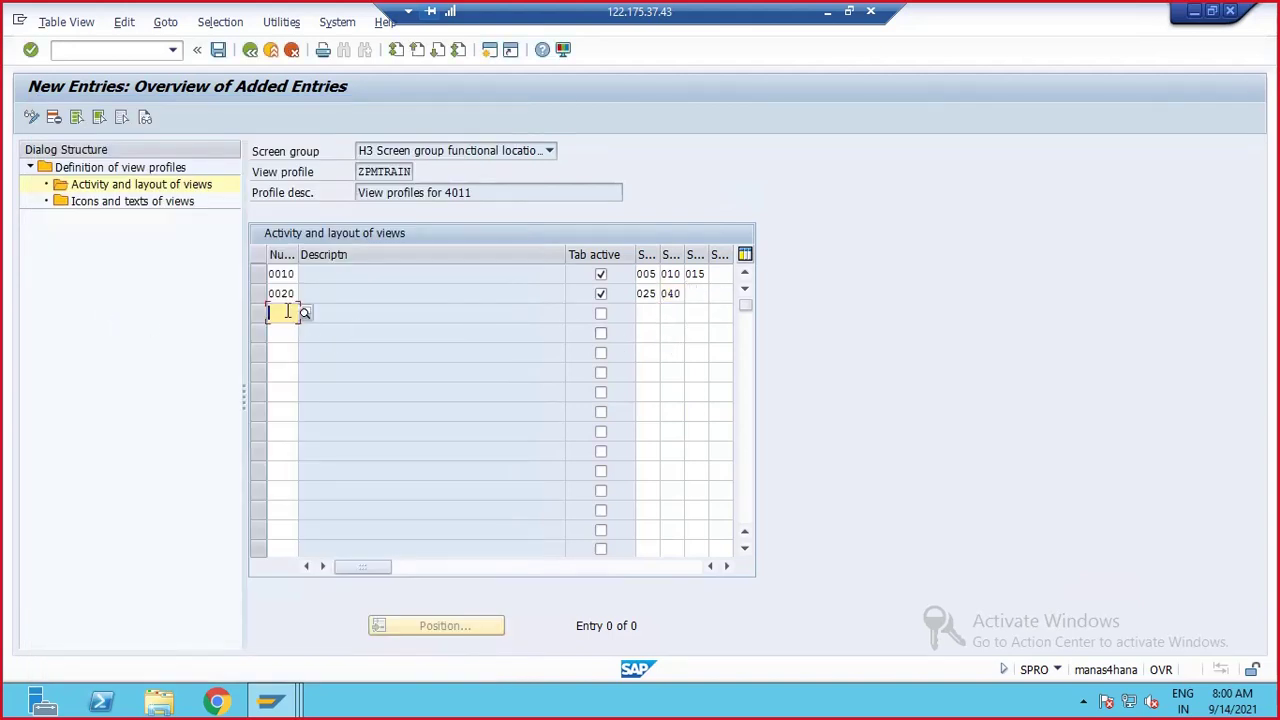
left_click(299, 312)
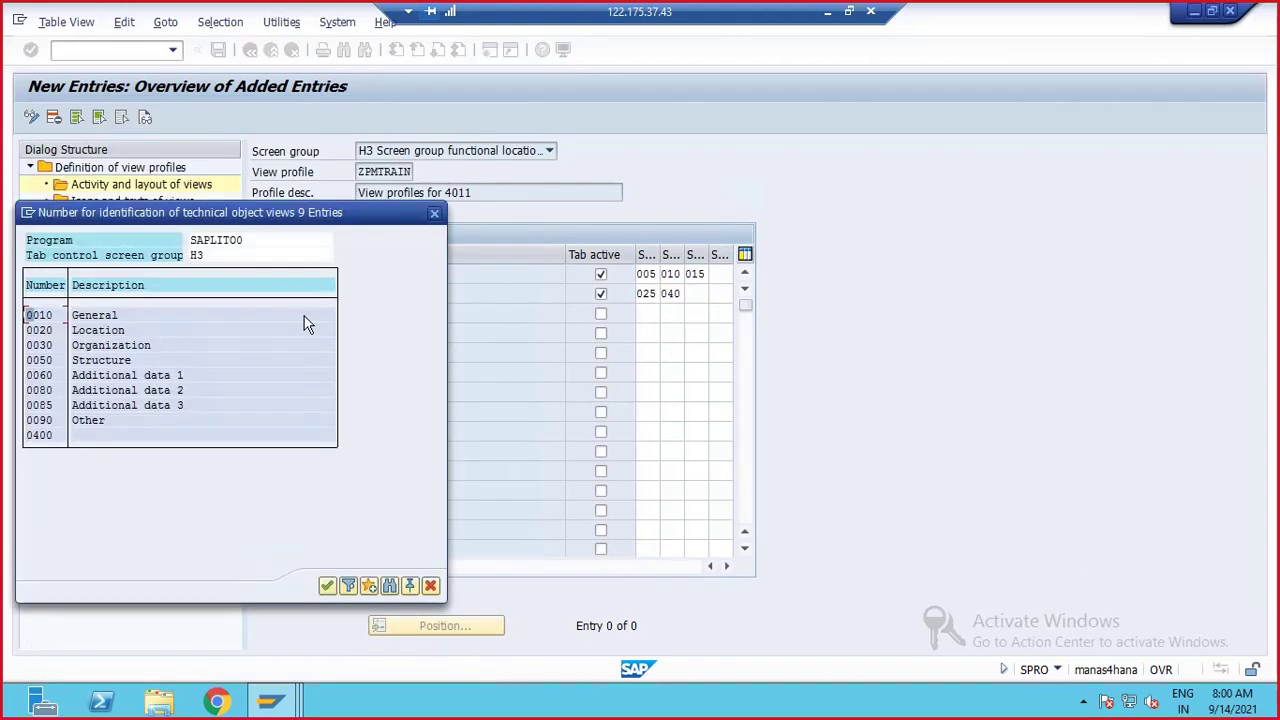
double_click(62, 346)
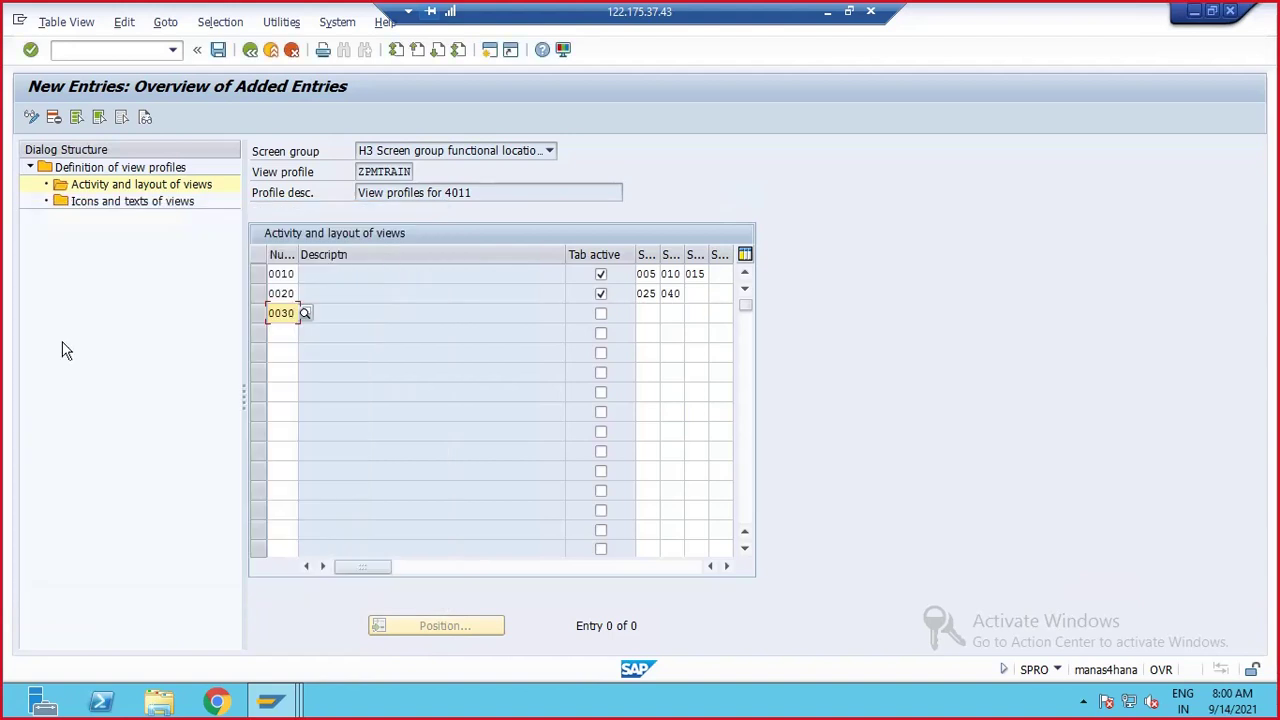
left_click(601, 314)
left_click(640, 313)
left_click(667, 313)
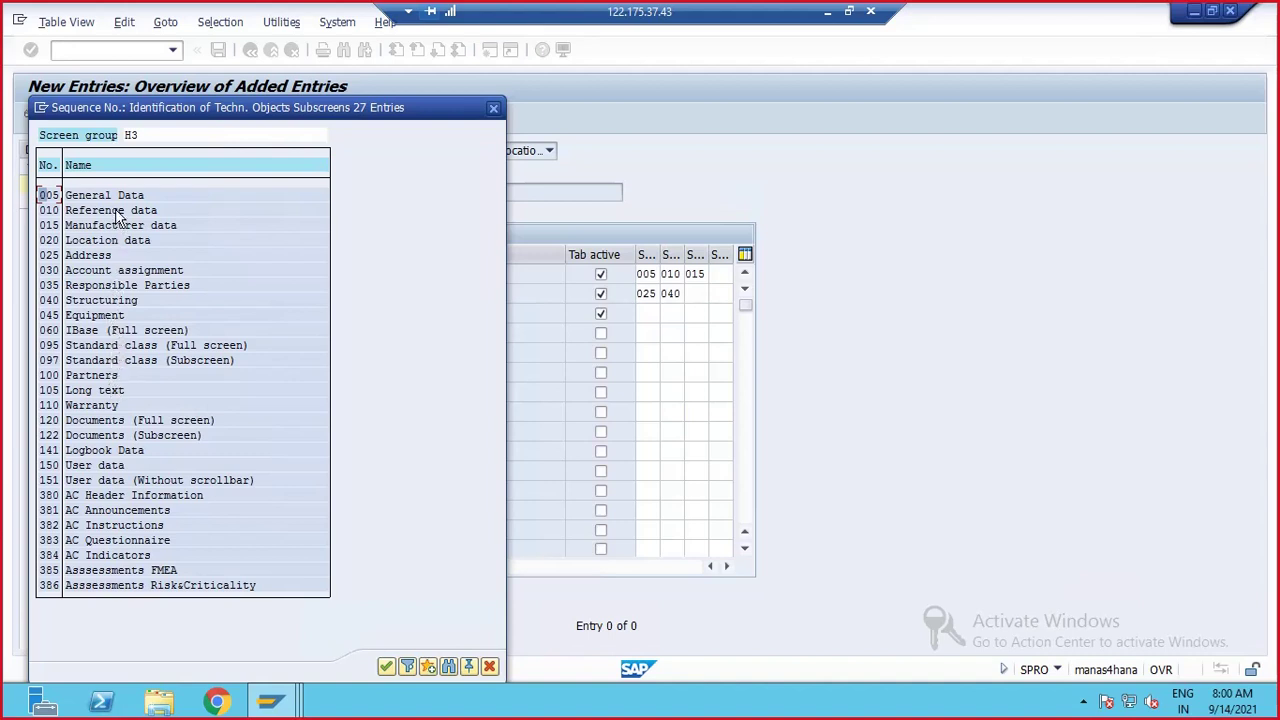
double_click(94, 241)
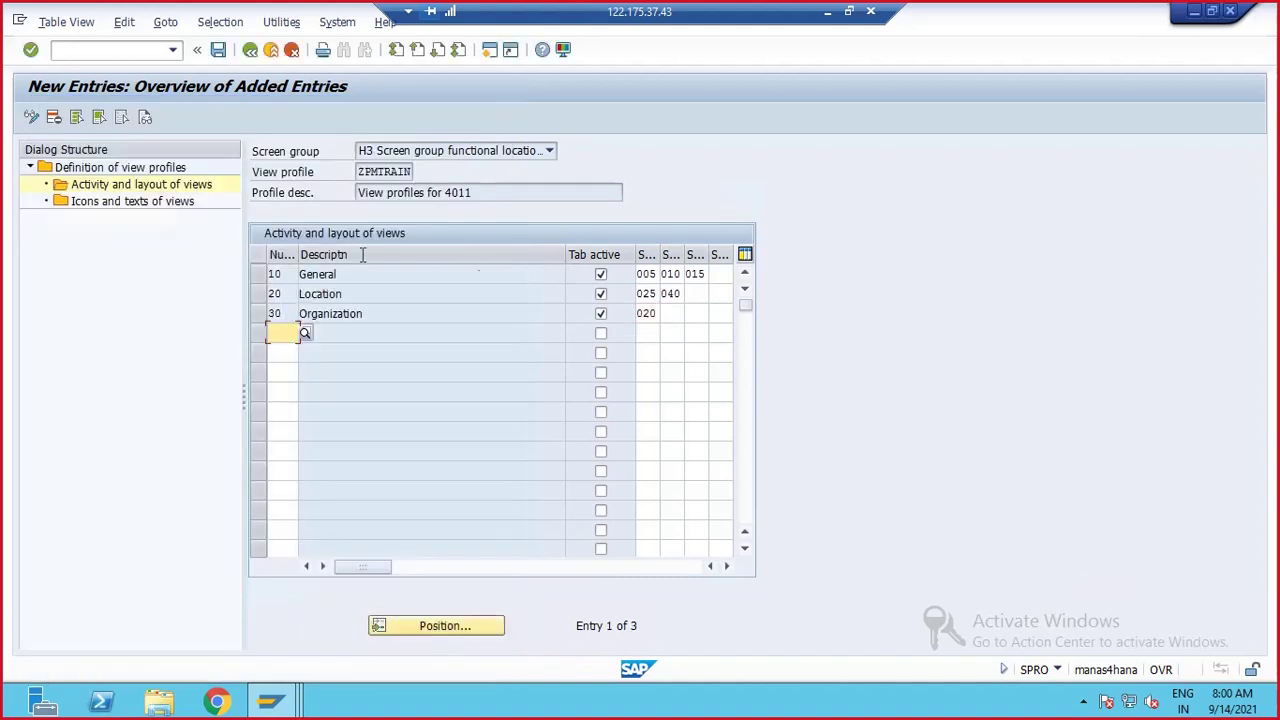
- Select the General view, open Icons and texts of views for the profile and start a new entry for view 0010 General
left_click(259, 274)
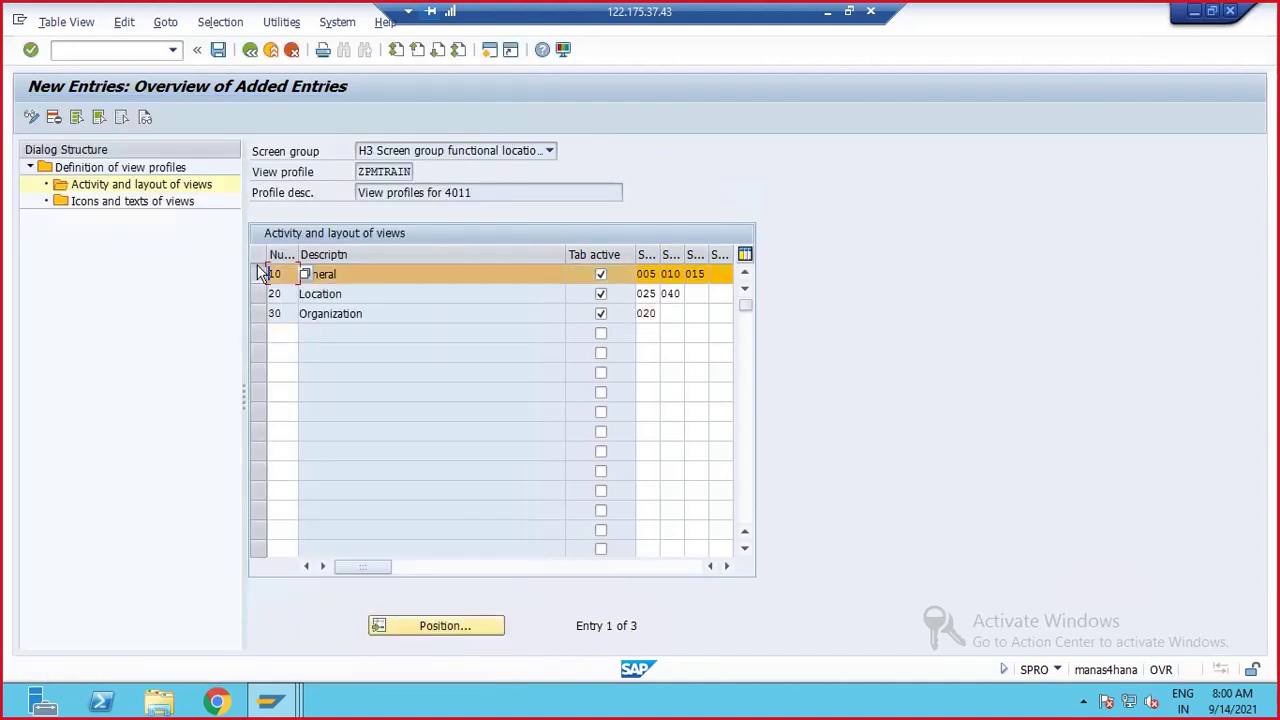
double_click(110, 201)
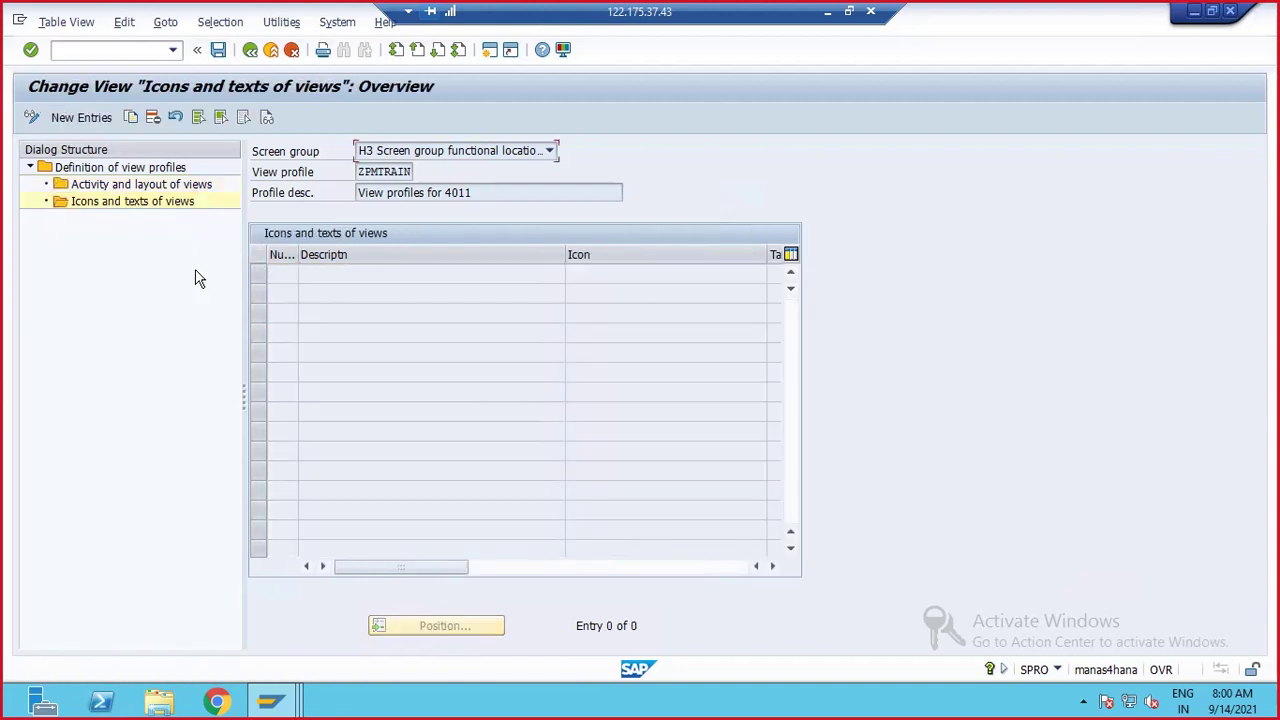
left_click(80, 118)
left_click(306, 276)
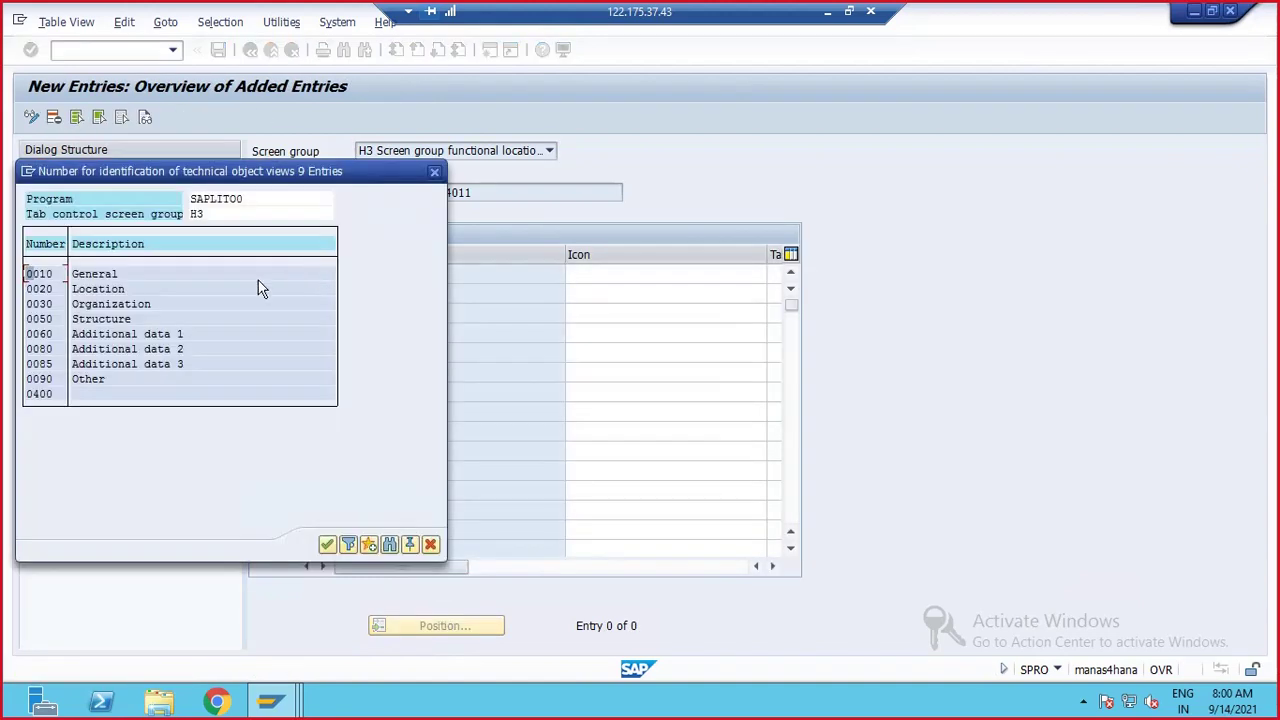
double_click(74, 275)
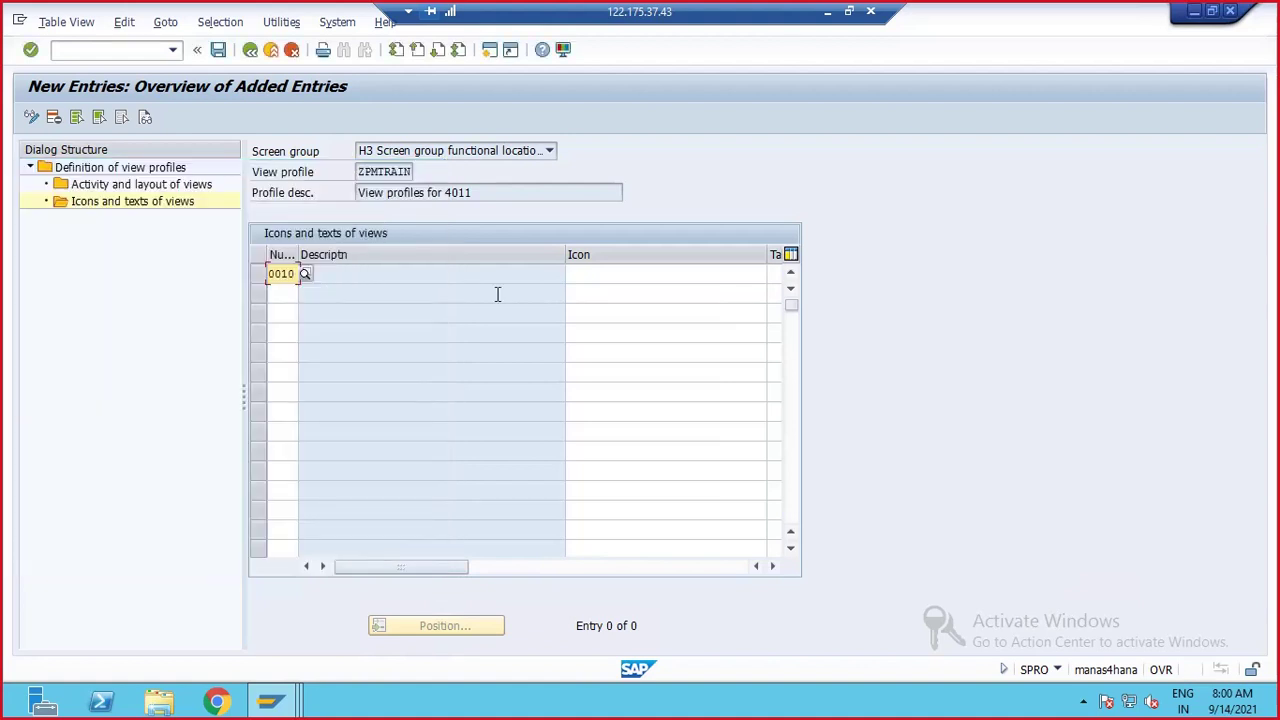
- Browse the system icons available for view 0010 General and close the list without choosing one
left_click(600, 276)
left_click(773, 275)
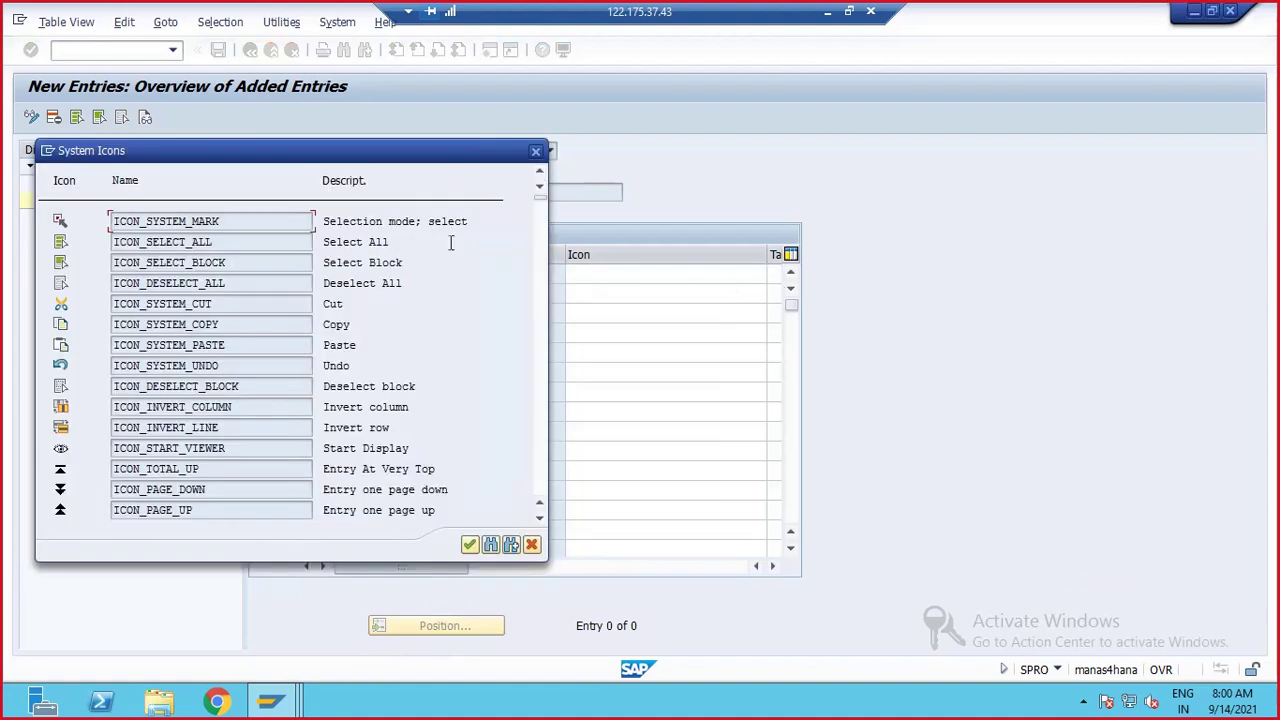
left_click_drag(386, 148, 747, 113)
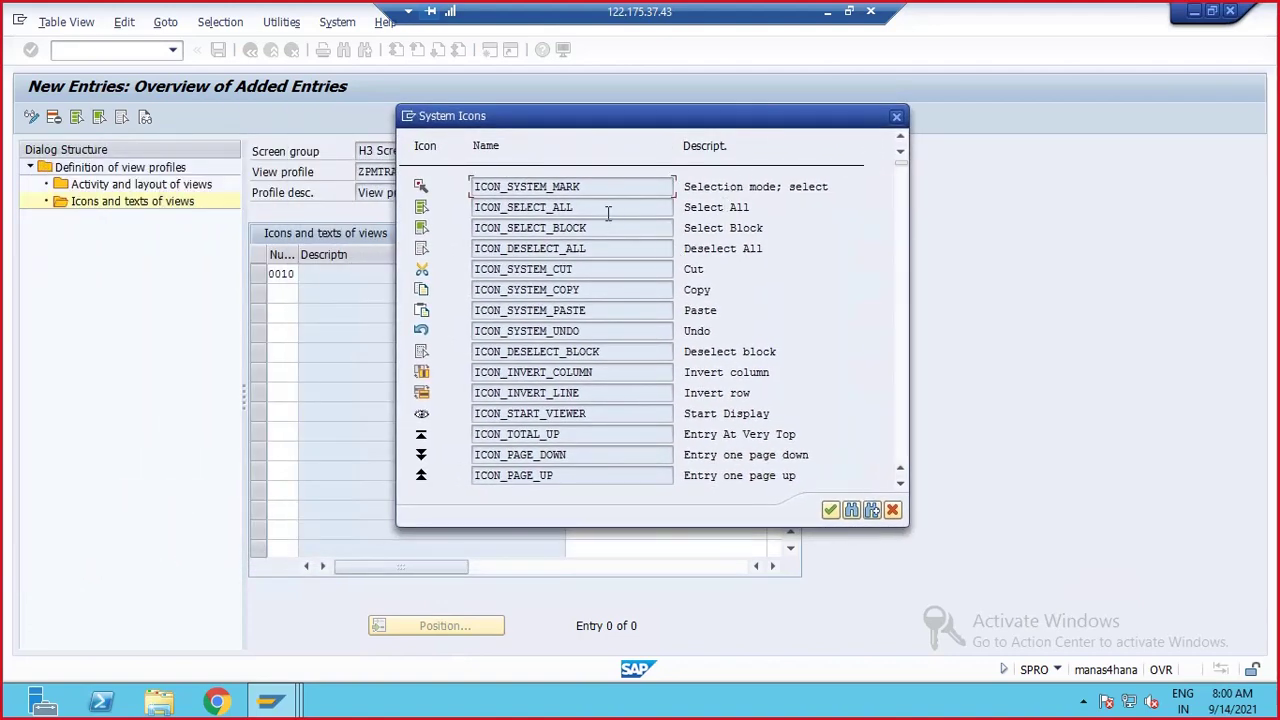
scroll(607, 210, "down", 5)
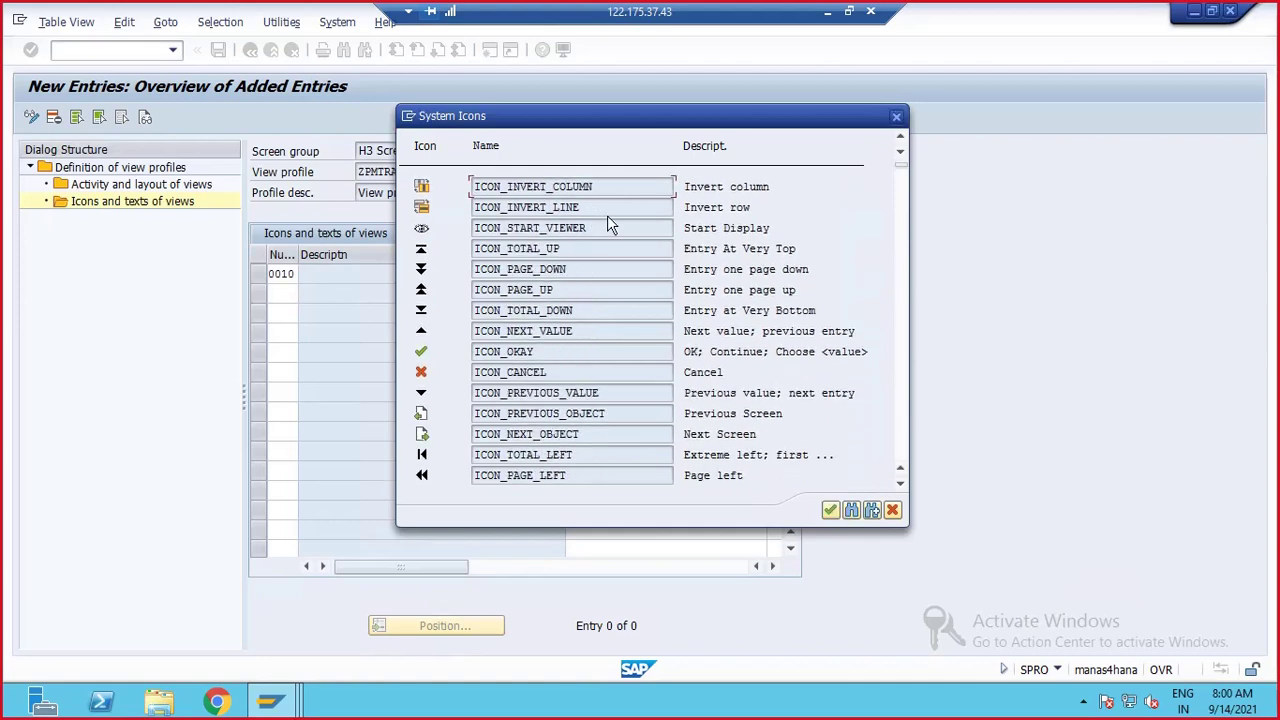
scroll(607, 215, "down", 5)
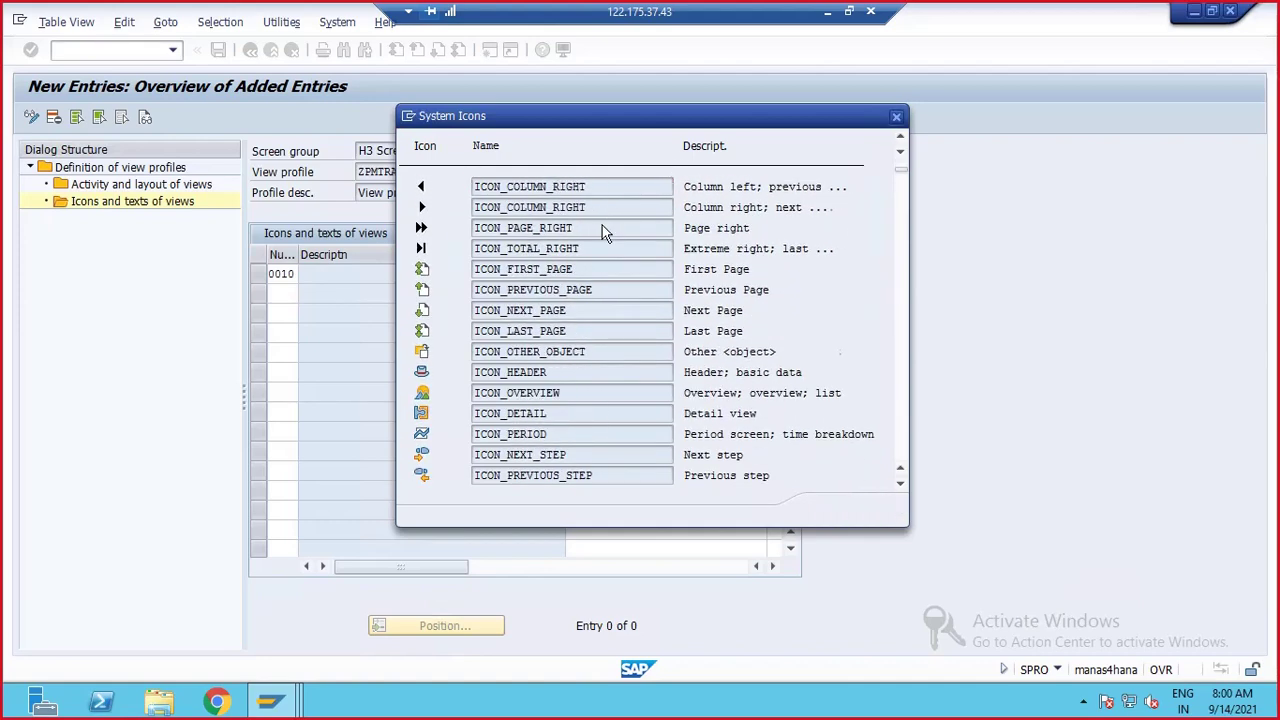
scroll(603, 232, "down", 4)
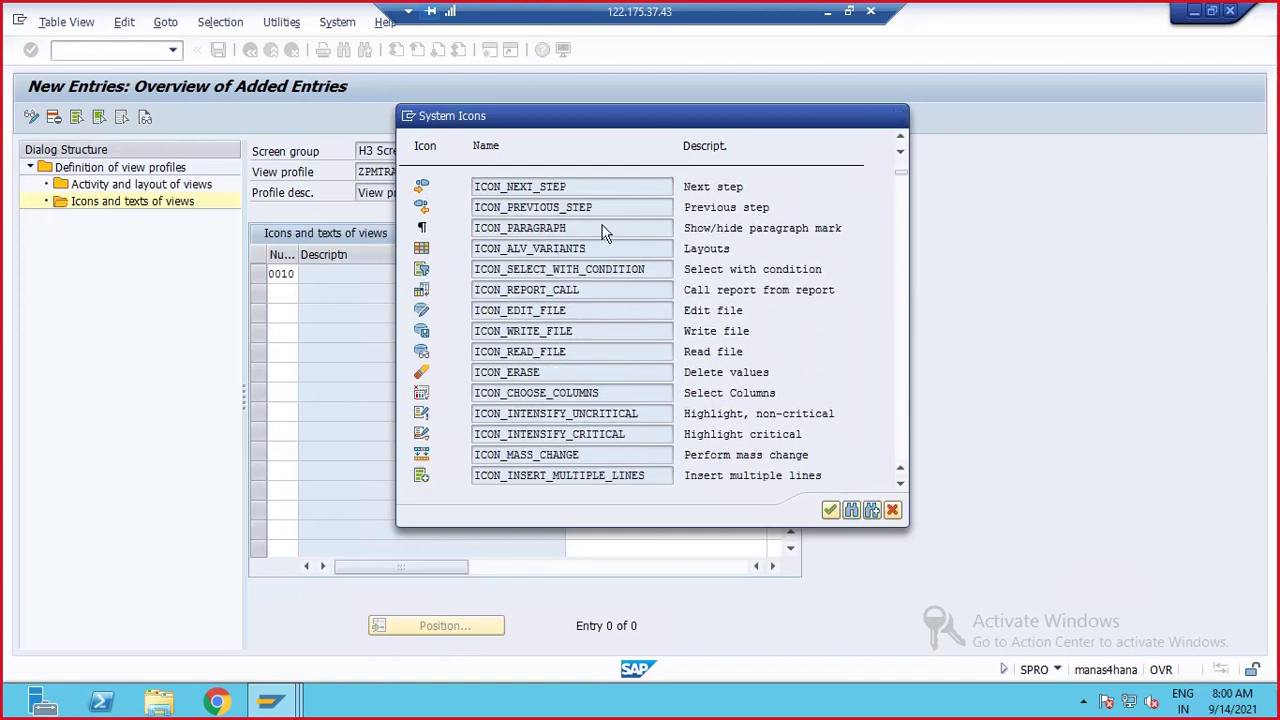
scroll(603, 232, "down", 5)
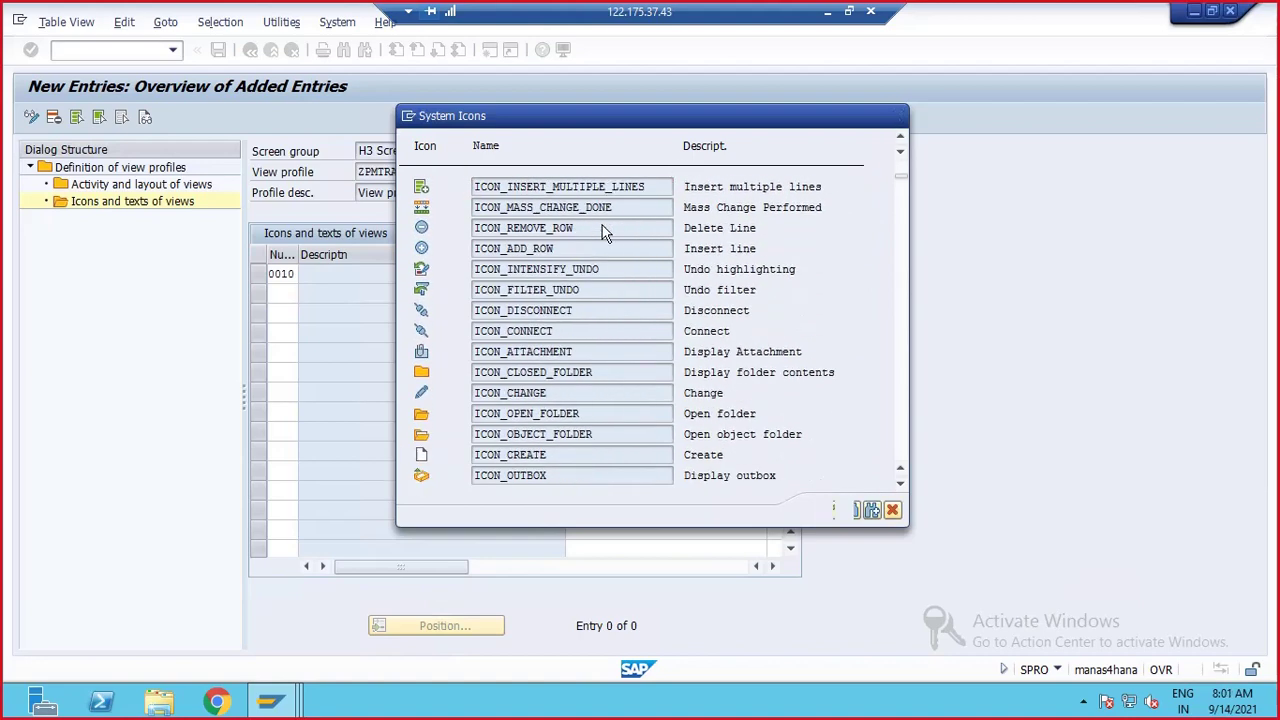
scroll(603, 232, "down", 3)
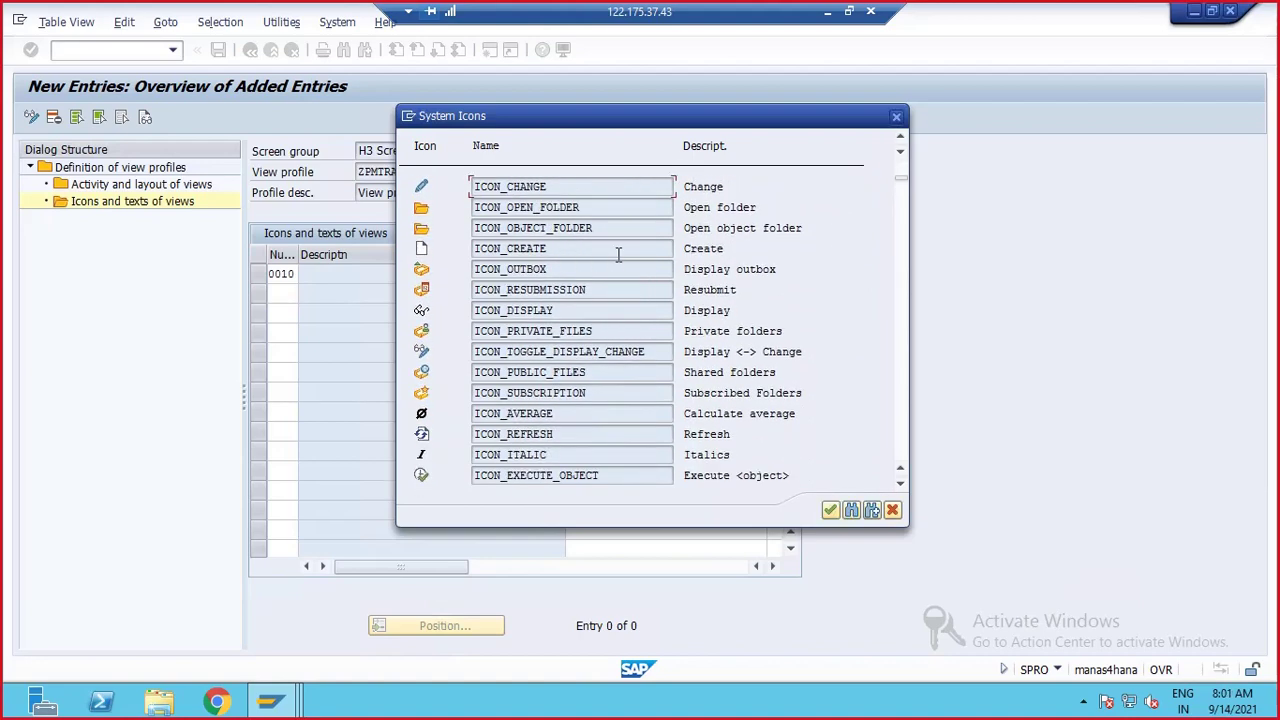
left_click(896, 117)
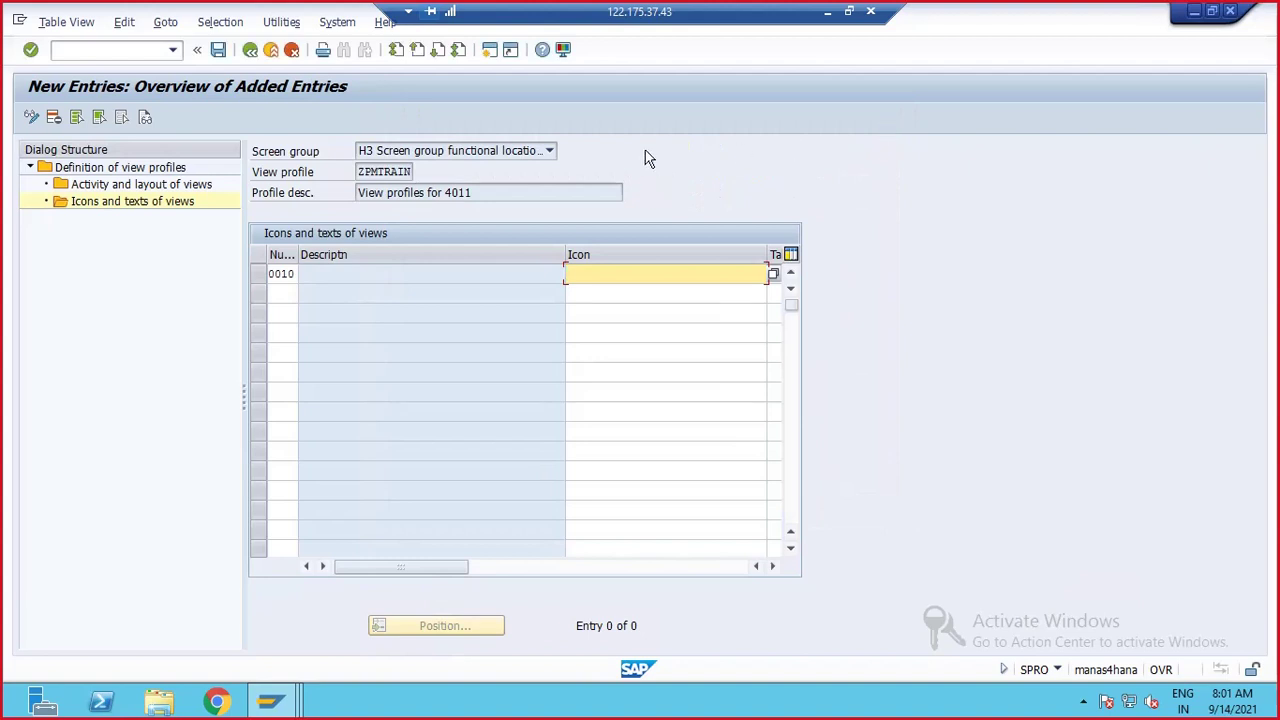
- Confirm the view 0010 entry without an icon and save the icons and texts of profile ZPMTRAIN
key("Return")
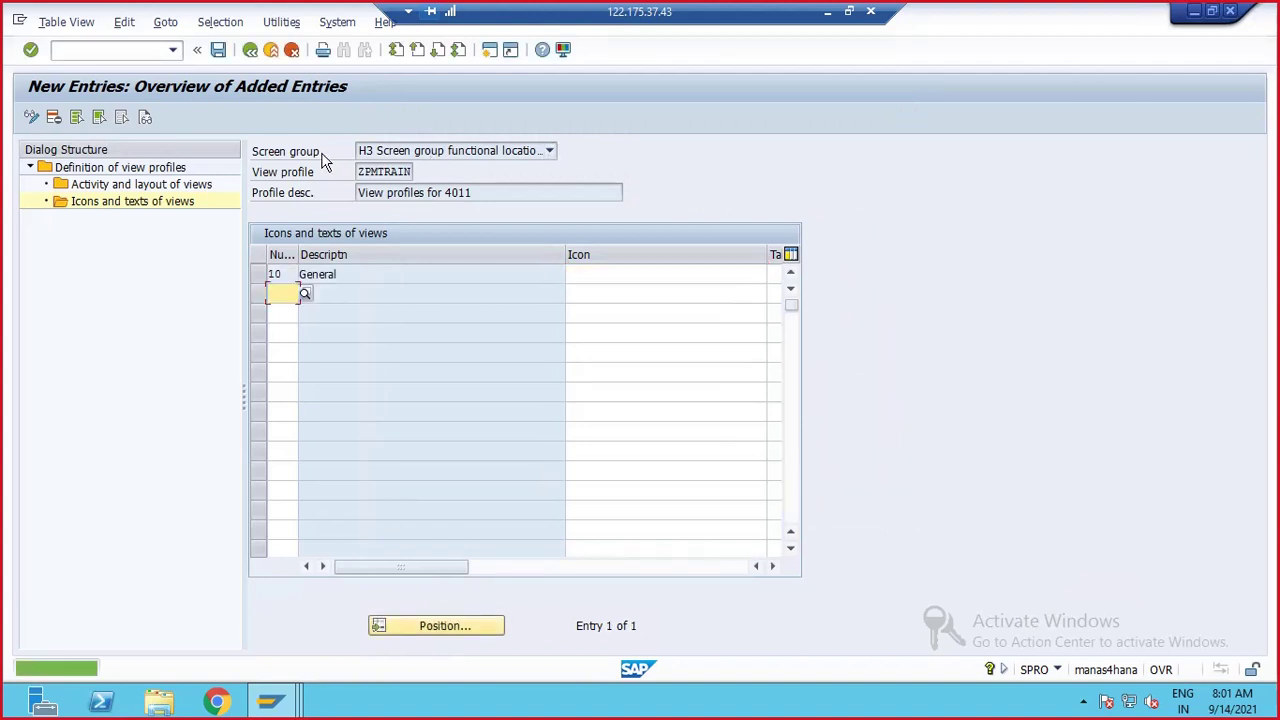
left_click(219, 50)
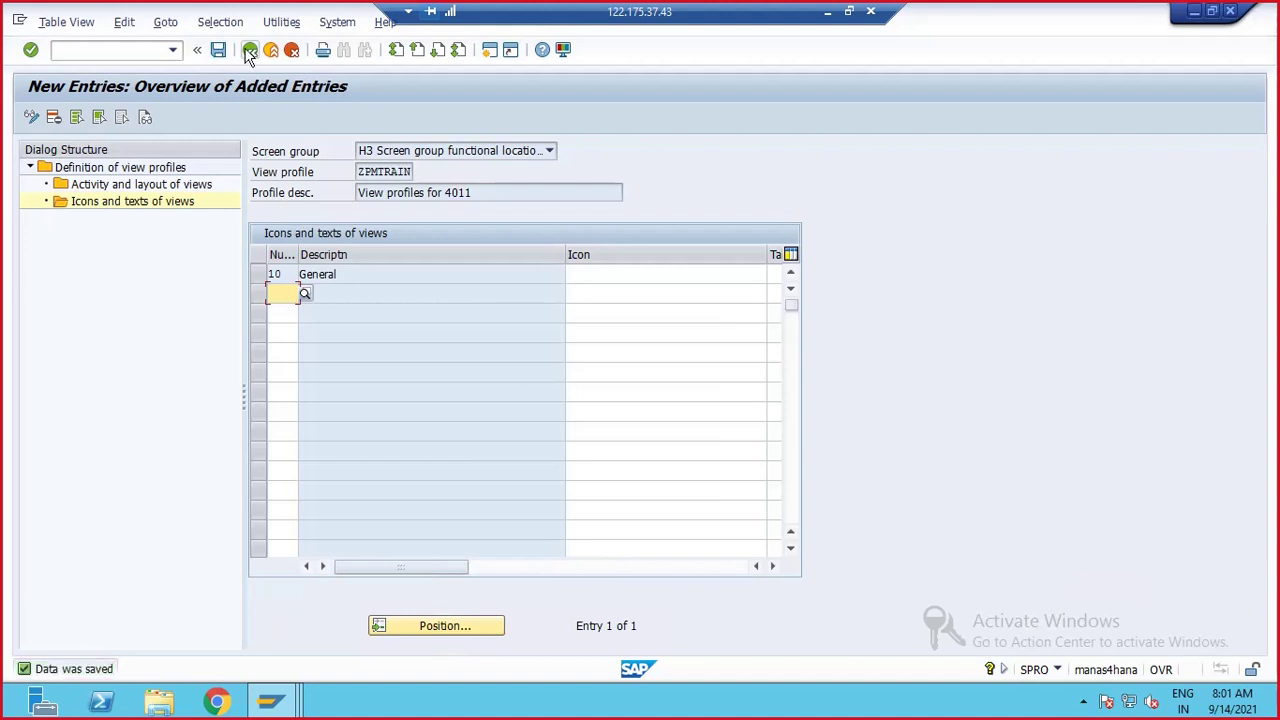
double_click(400, 172)
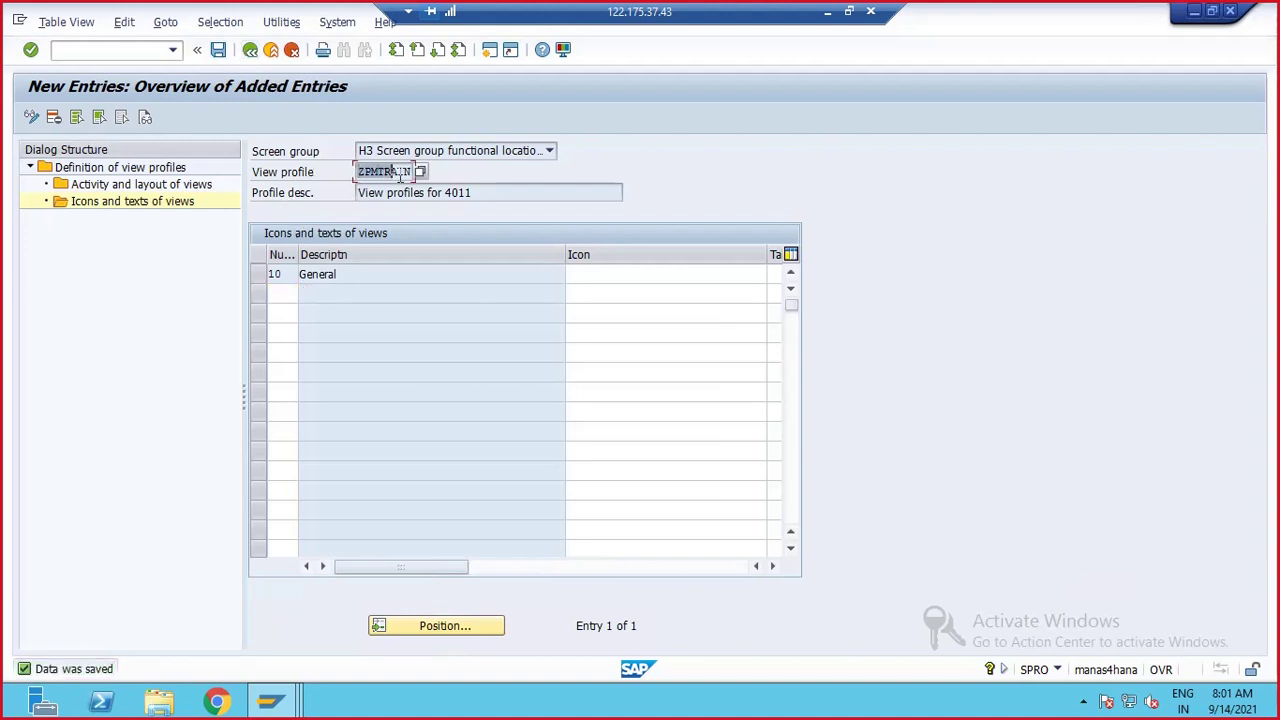
left_click(202, 50)
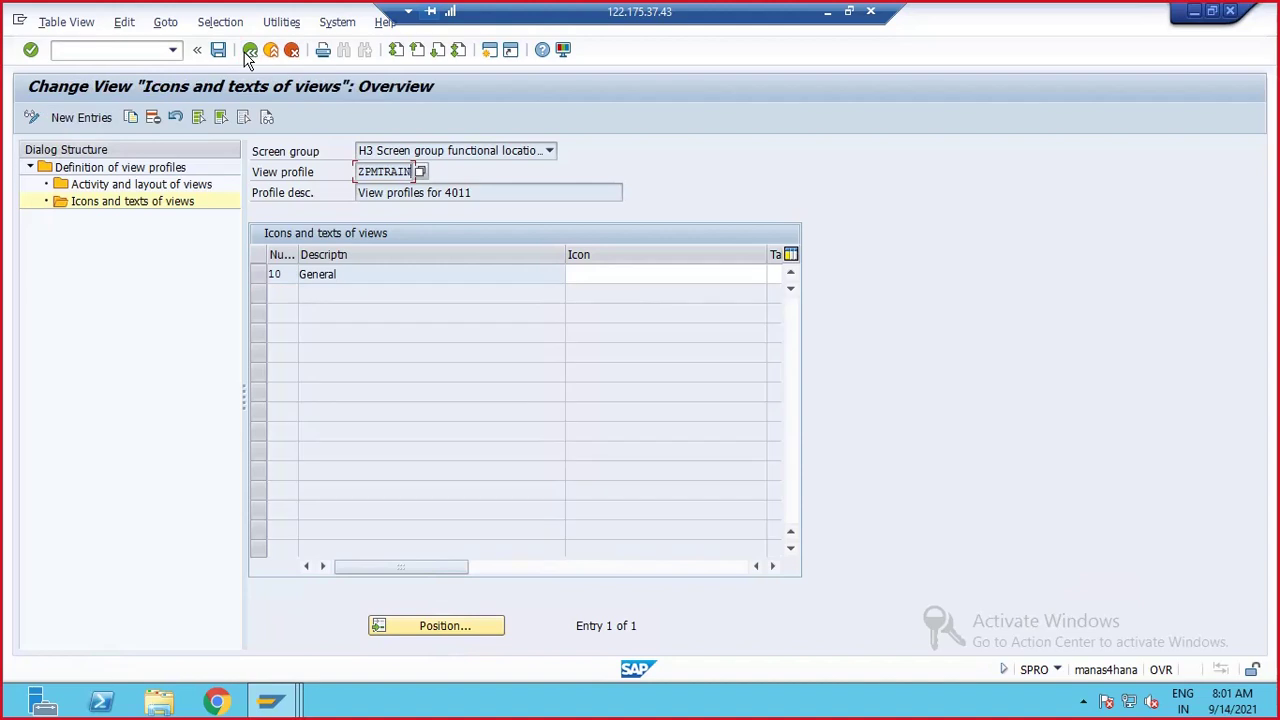
left_click(218, 50)
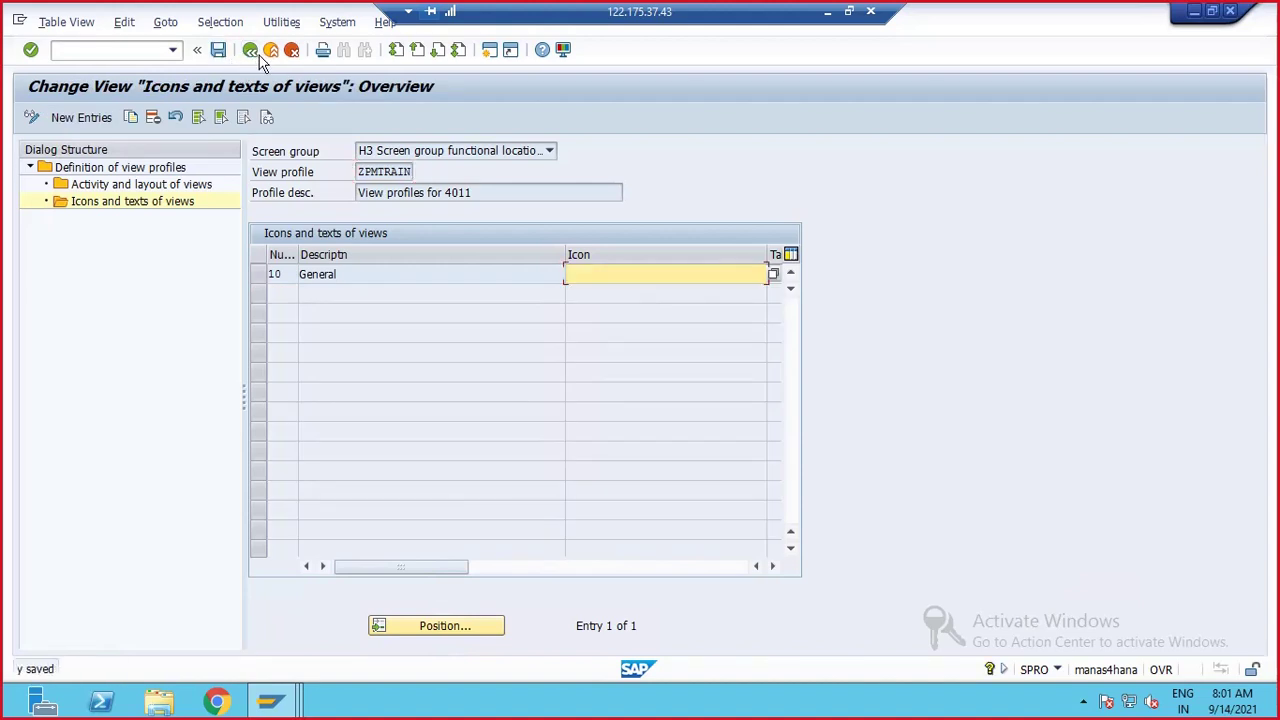
- Return to the view profile overview, look up ZPMTRAIN among the functional location profiles and go back to the IMG
left_click(251, 50)
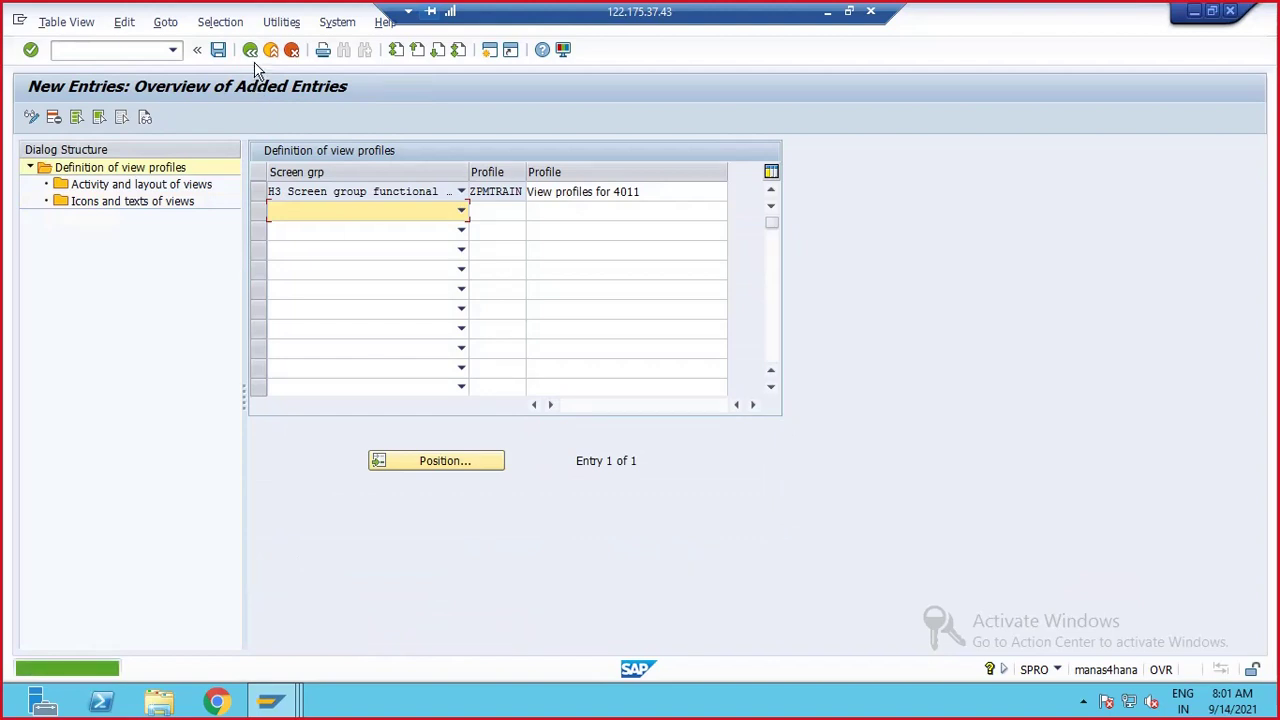
left_click(252, 52)
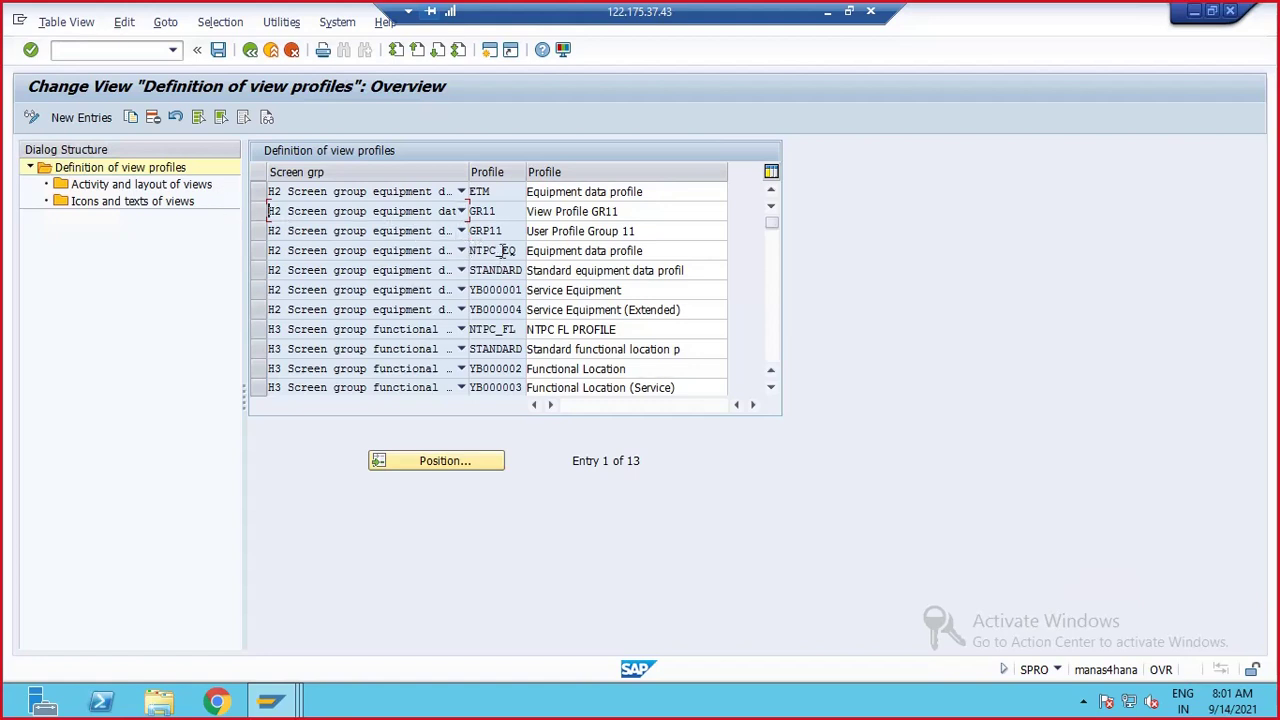
scroll(535, 310, "down", 2)
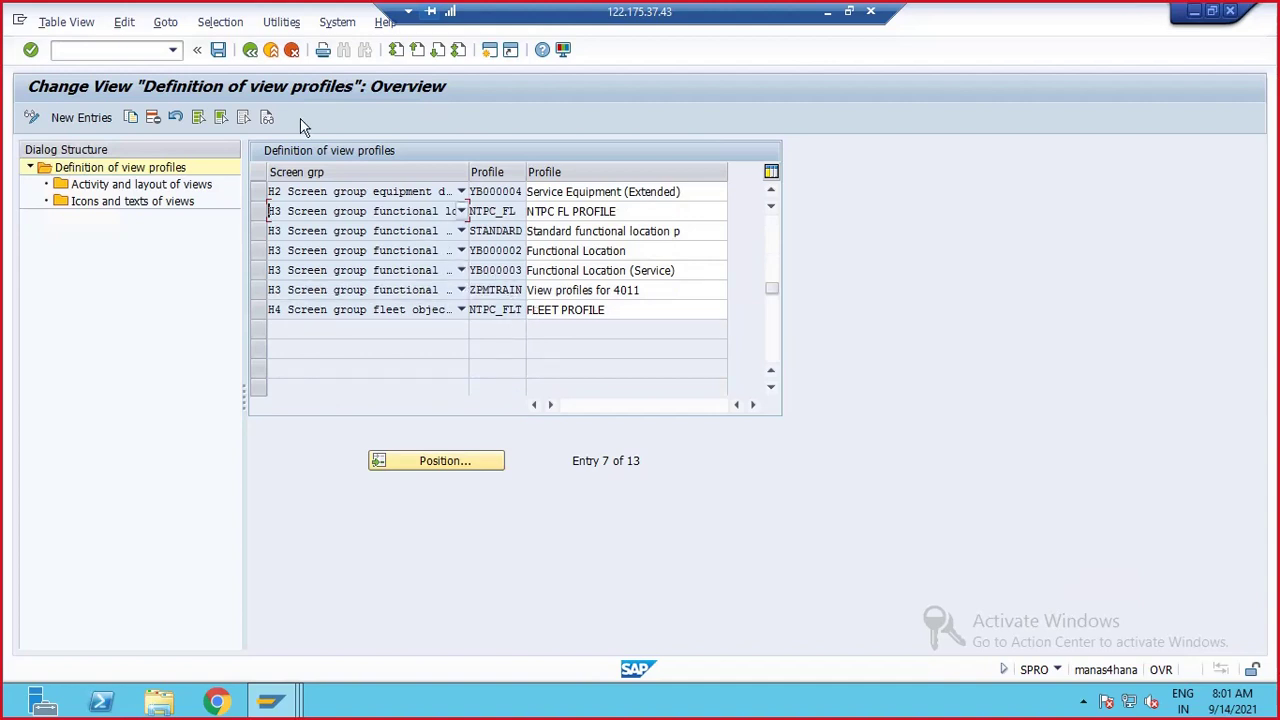
left_click(222, 51)
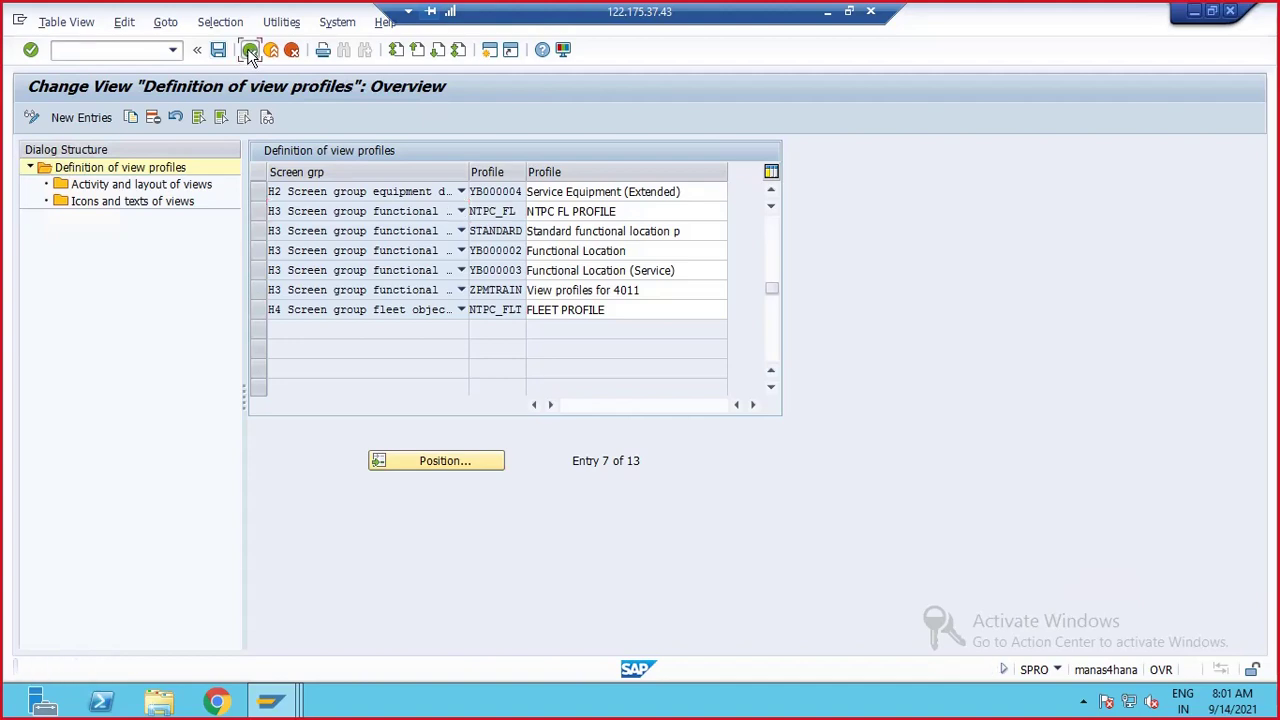
left_click(249, 49)
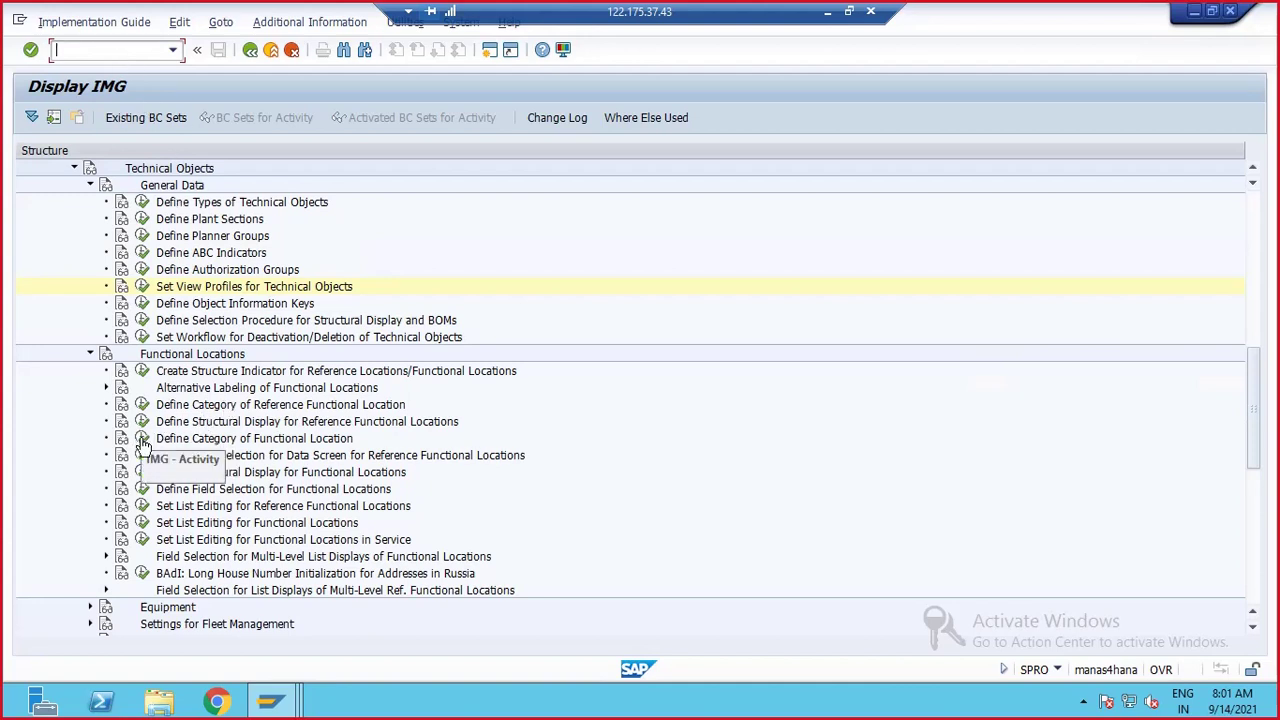
- Start the Create Functional Location transaction with the command /nil01
type("/")
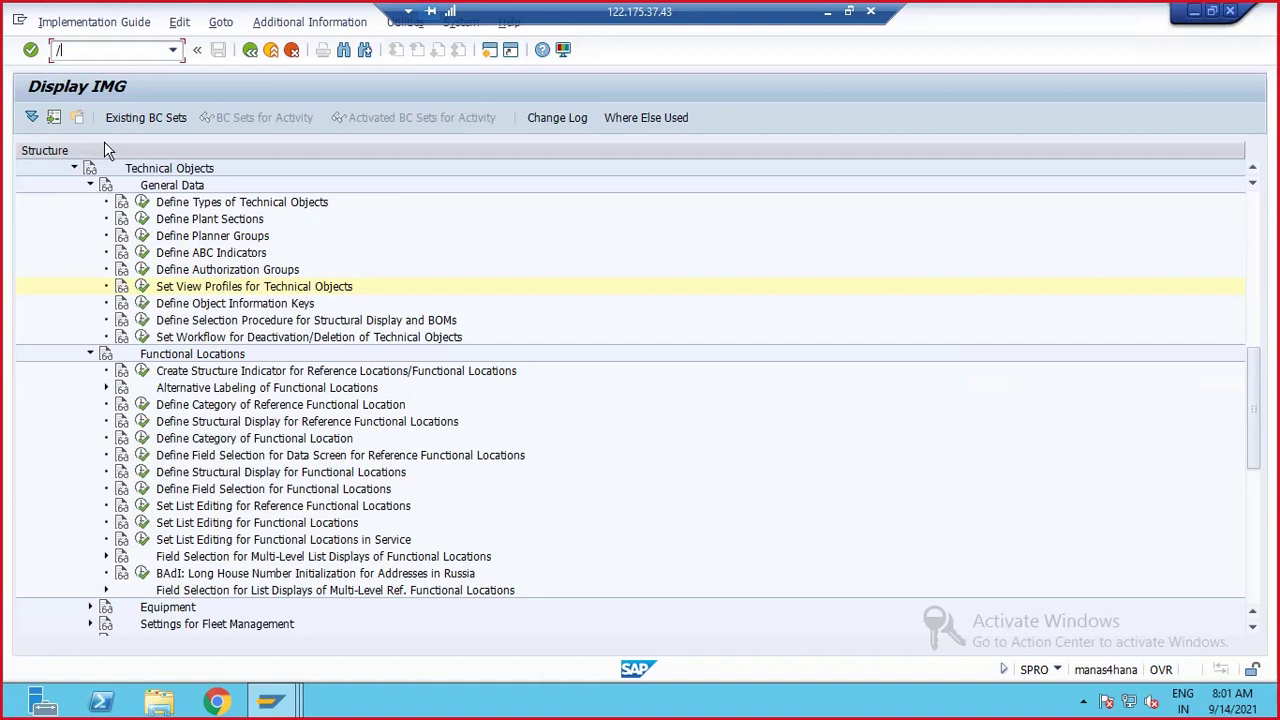
type("nil01")
key("Return")
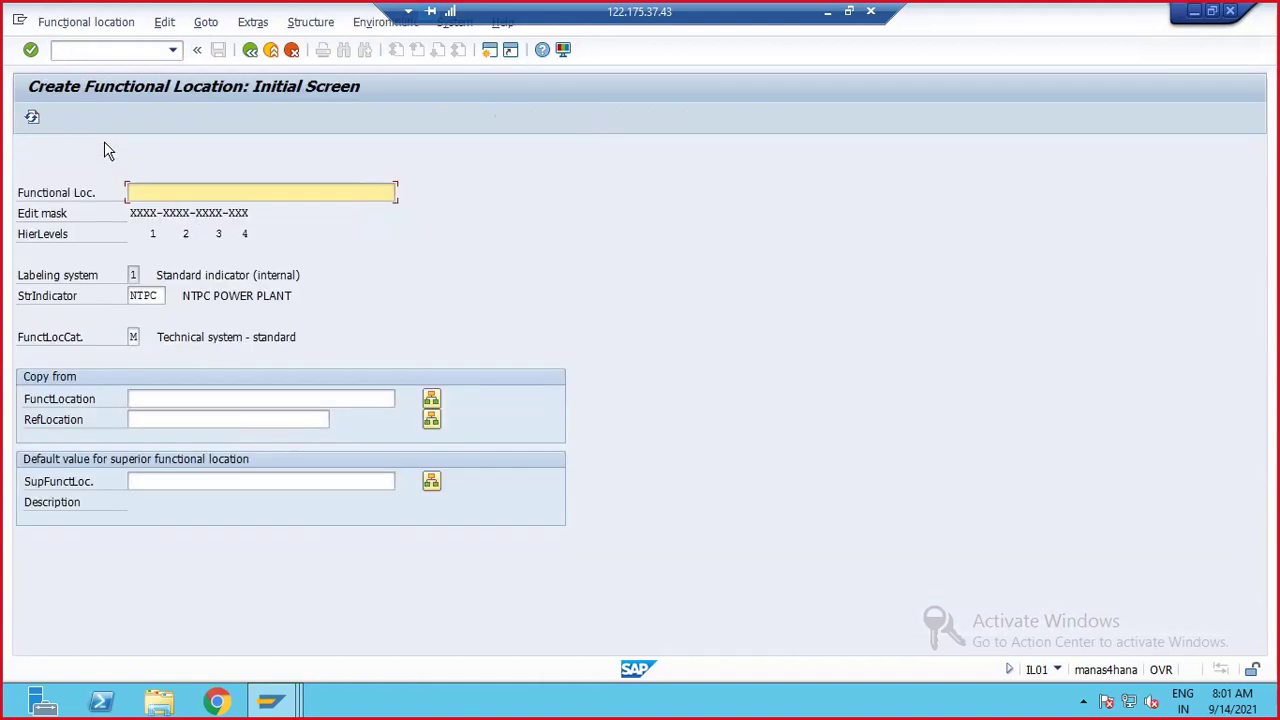
- Enter NTPC-UNT6 as the new functional location, reusing and shortening the earlier entry NTPC-UNT4-BLR4-DM4
left_click(168, 194)
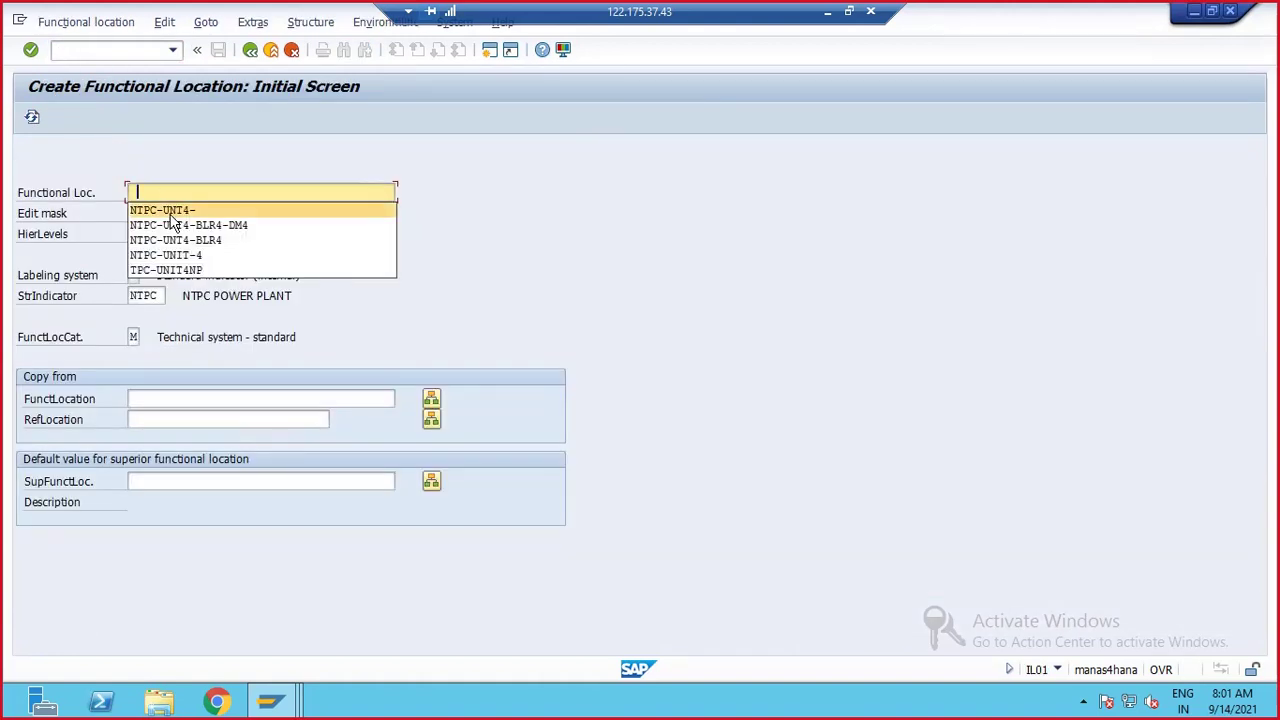
left_click(173, 224)
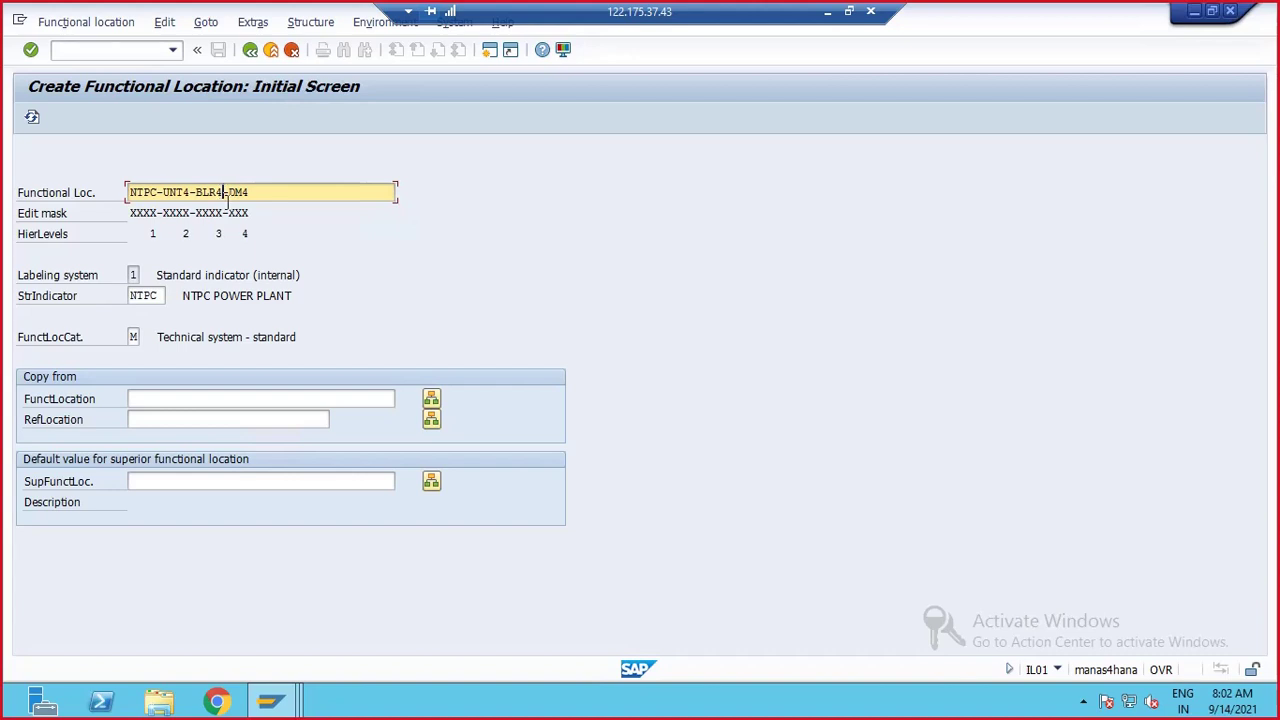
key("BackSpace")
key("BackSpace")
key("BackSpace")
key("BackSpace")
key("BackSpace")
key("BackSpace")
key("BackSpace")
key("BackSpace")
key("BackSpace")
key("BackSpace")
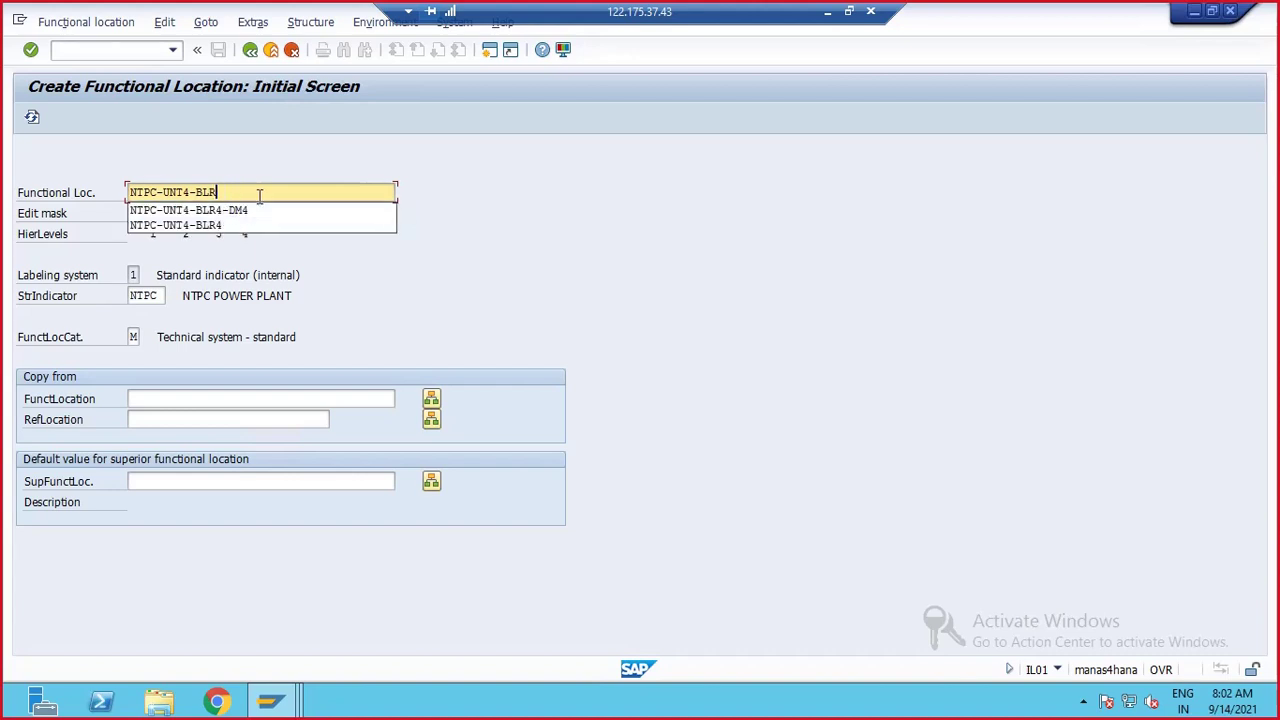
type("6")
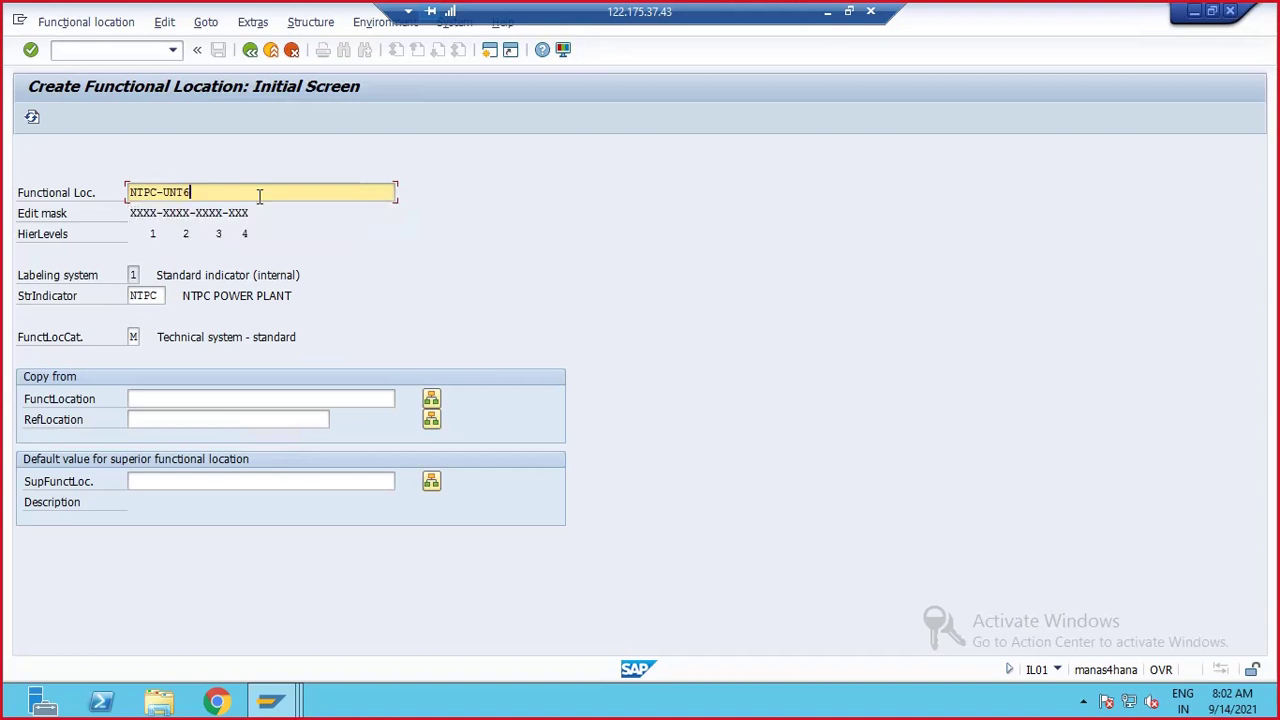
- Set the superior functional location to NTPC, correcting the mistyped MTPC in insert mode
left_click(147, 399)
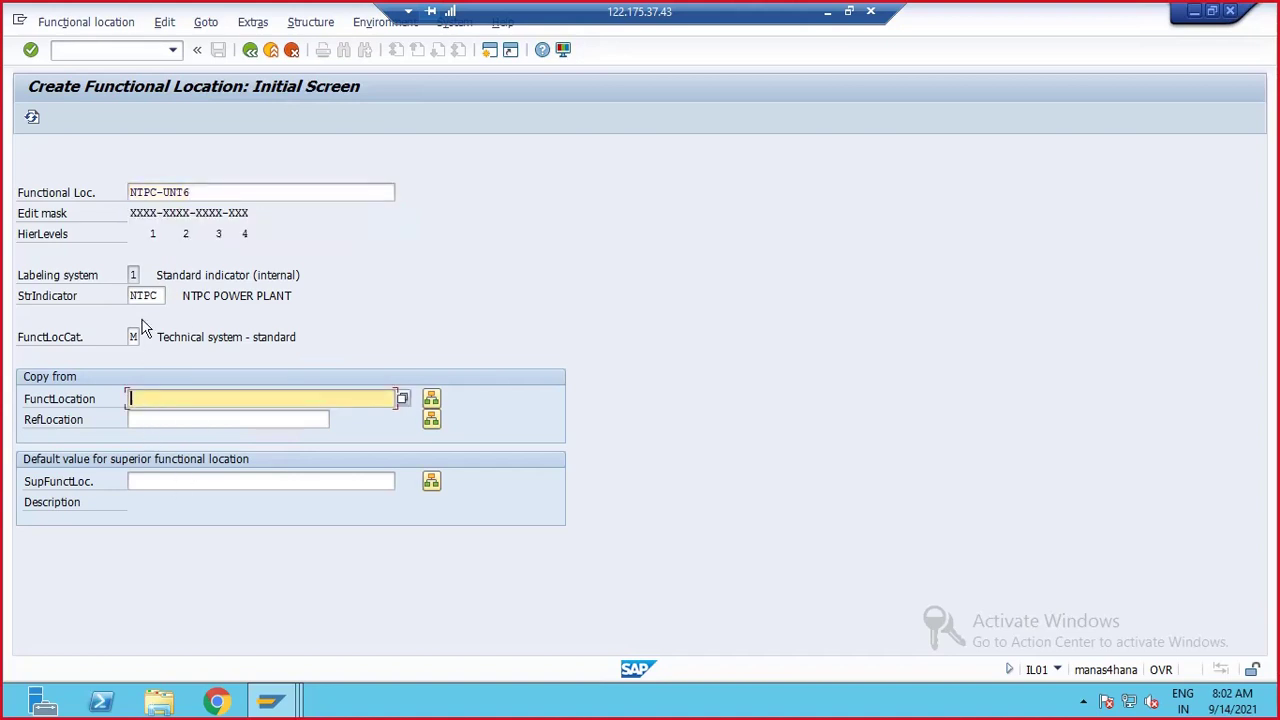
left_click(145, 481)
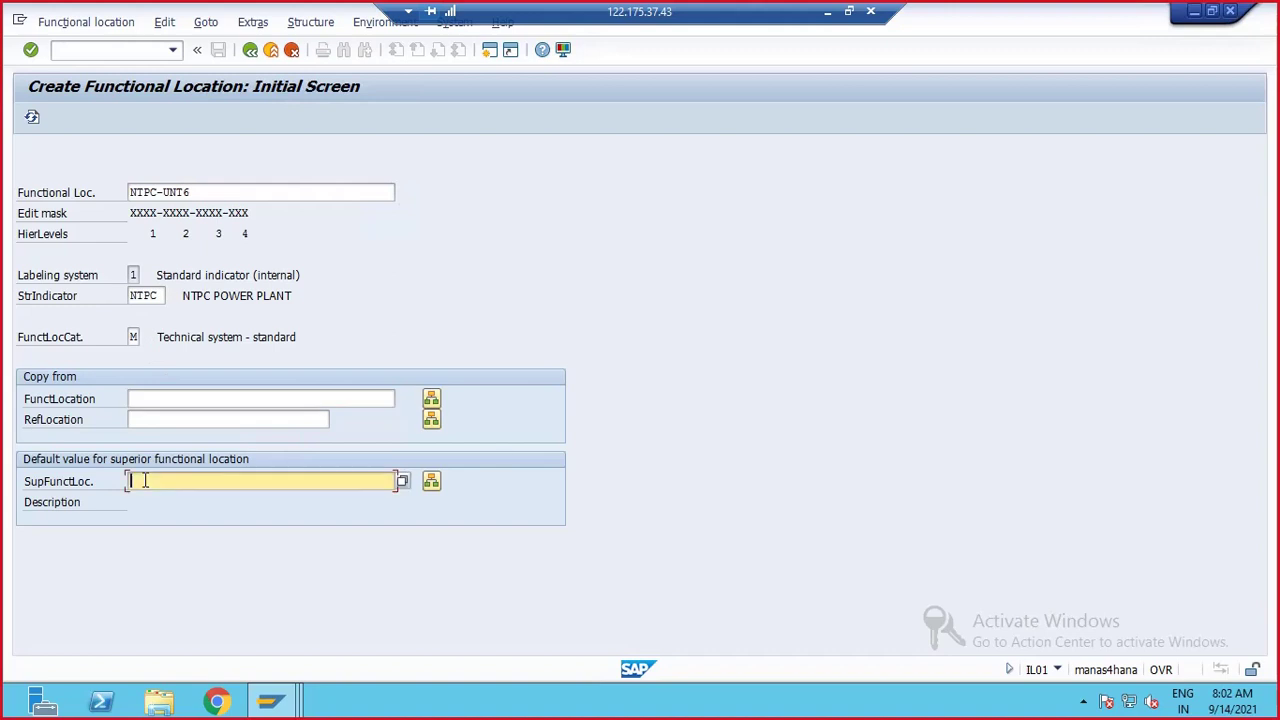
type("MTPC")
key("Return")
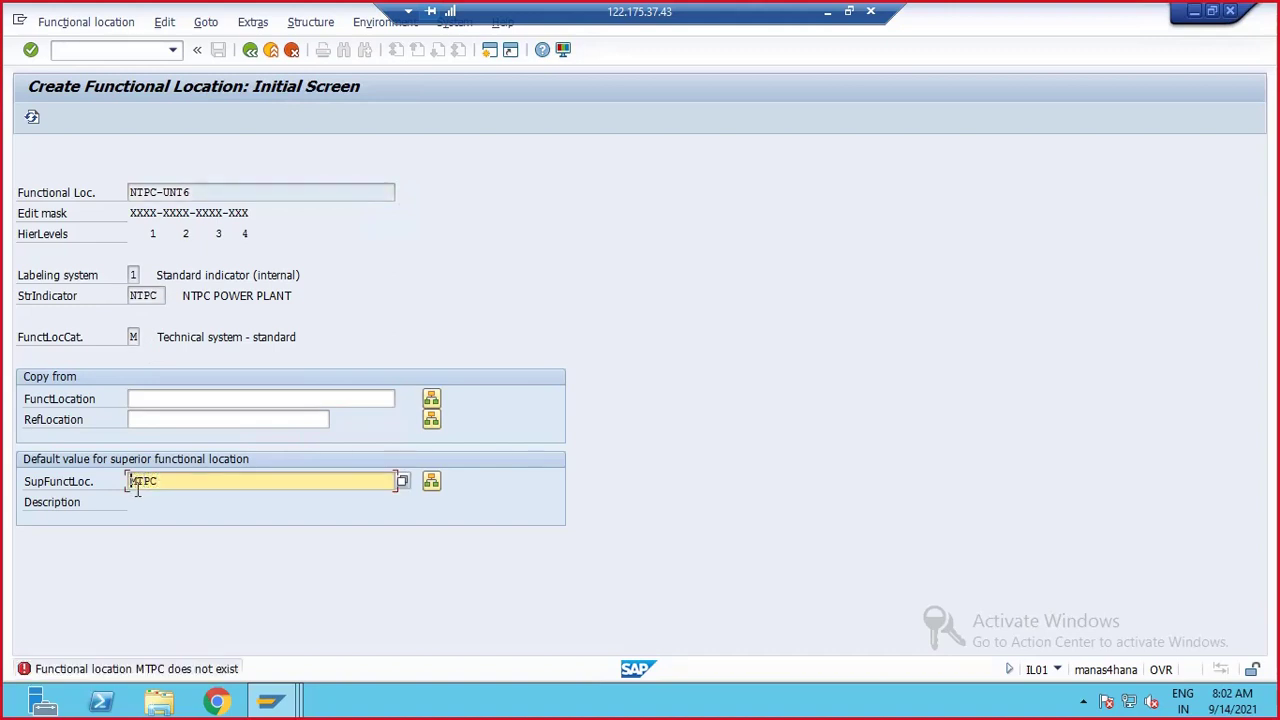
key("Delete")
left_click(1161, 669)
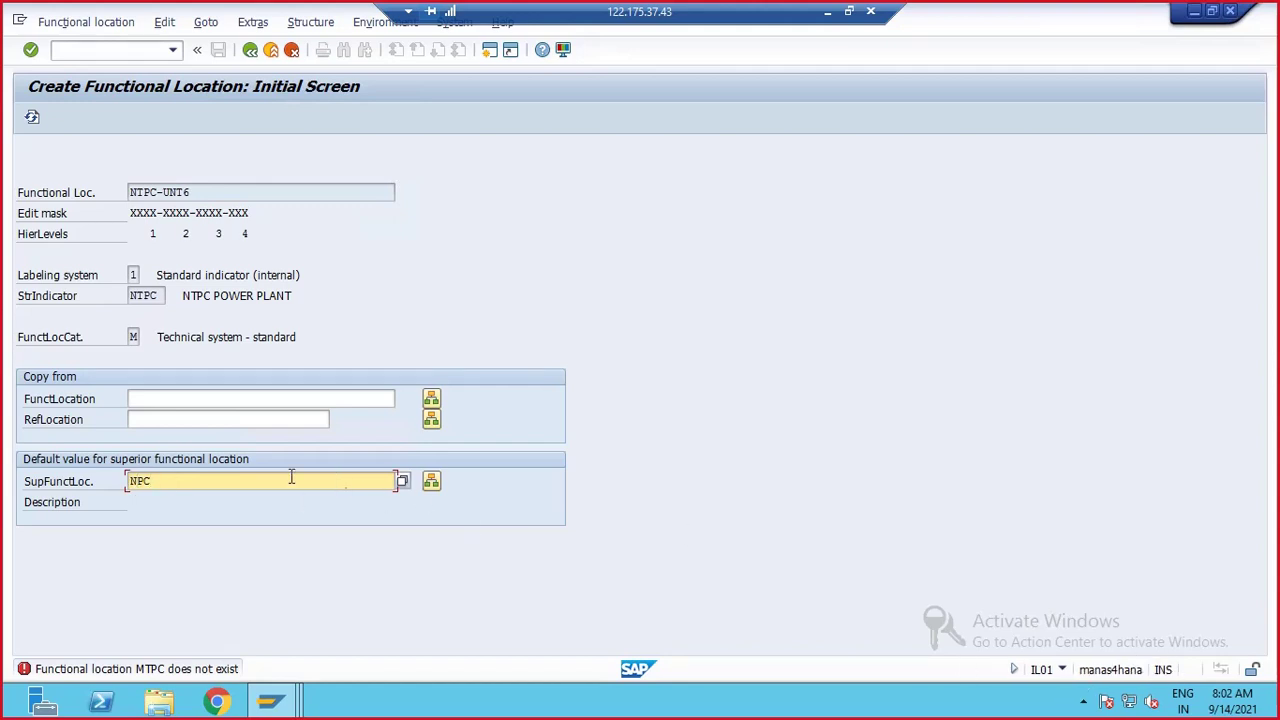
key("BackSpace")
key("BackSpace")
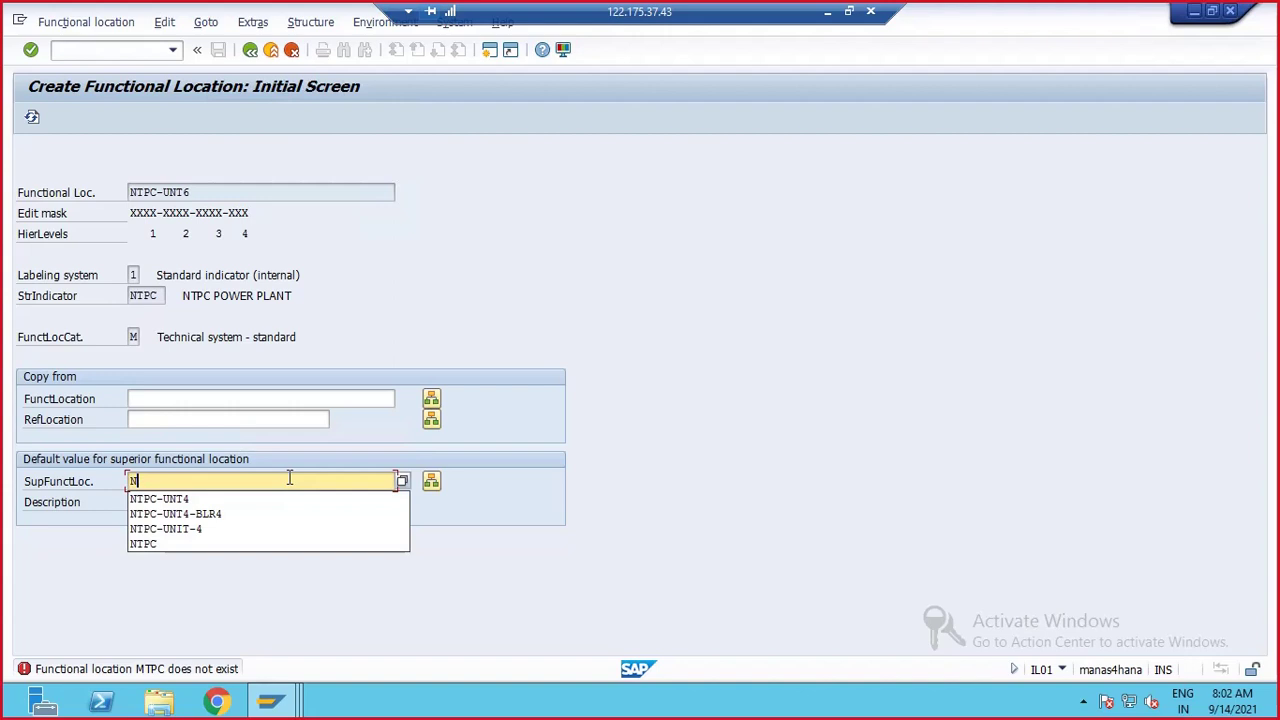
type("TPC")
left_click(676, 430)
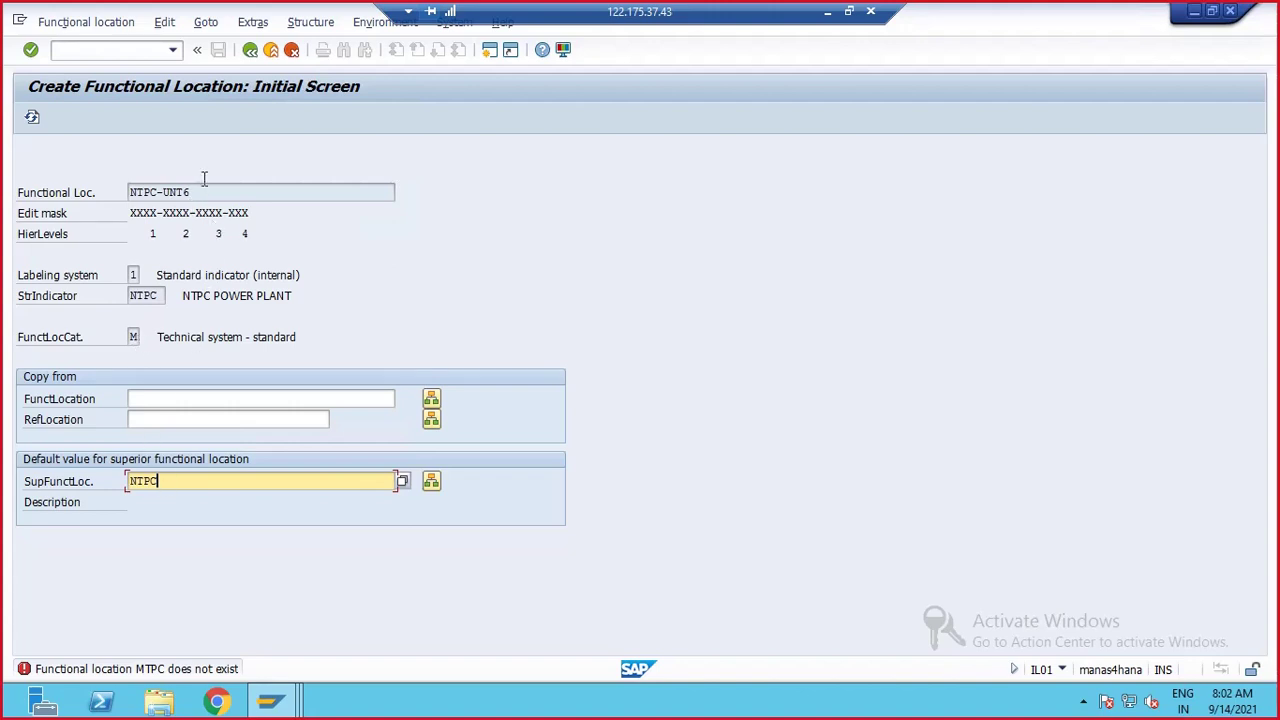
- Compare the functional location with its superior location and continue to the master data of NTPC-UNT6
left_click_drag(195, 192, 130, 192)
left_click_drag(164, 484, 127, 482)
left_click_drag(189, 195, 118, 192)
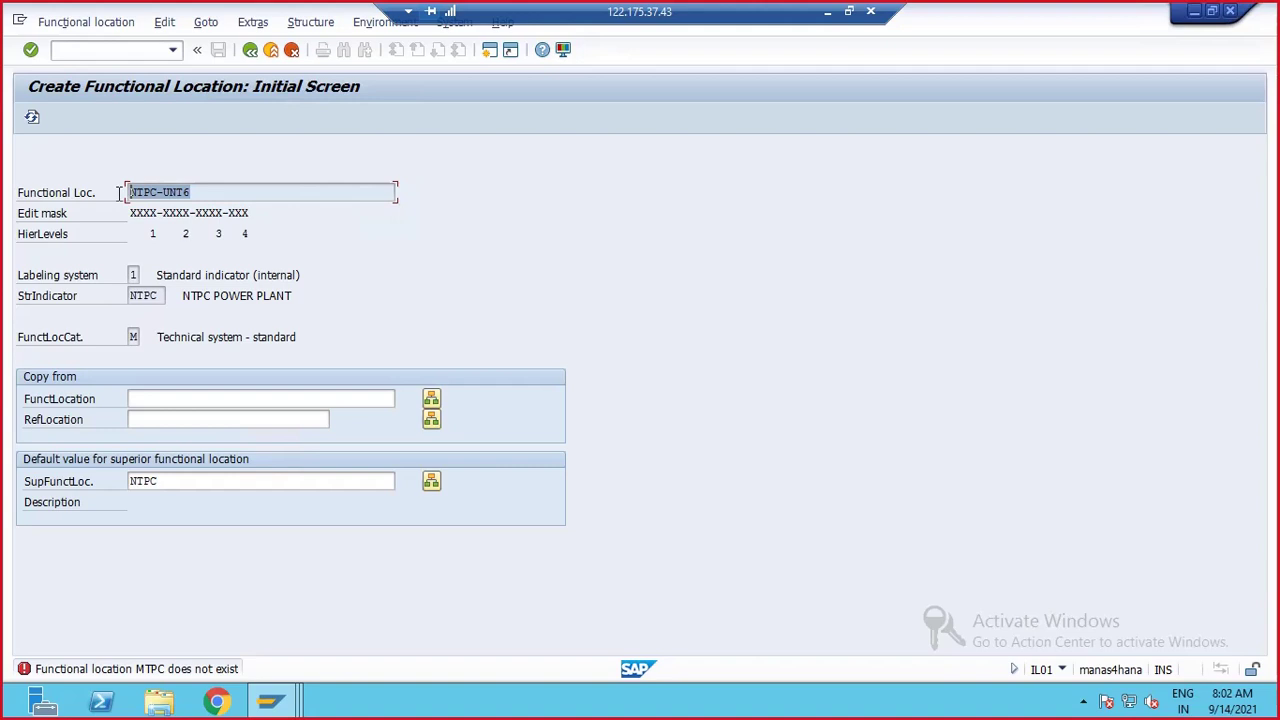
left_click(163, 484)
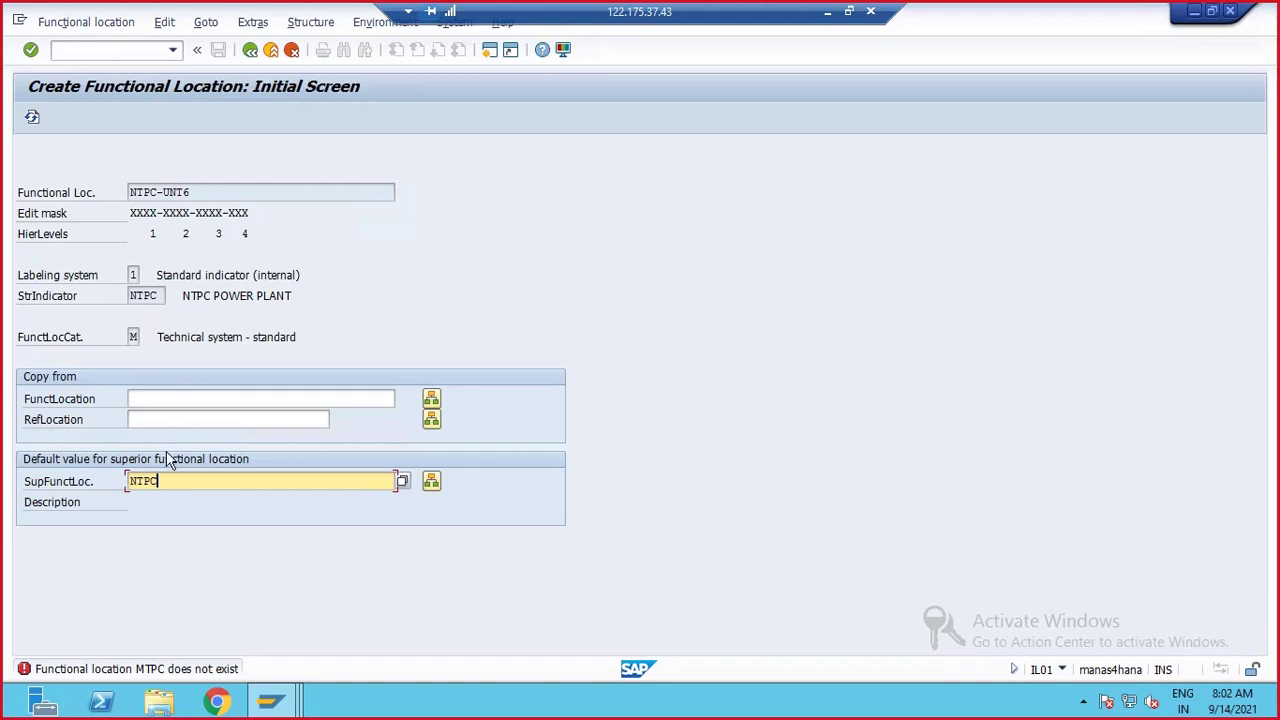
key("Return")
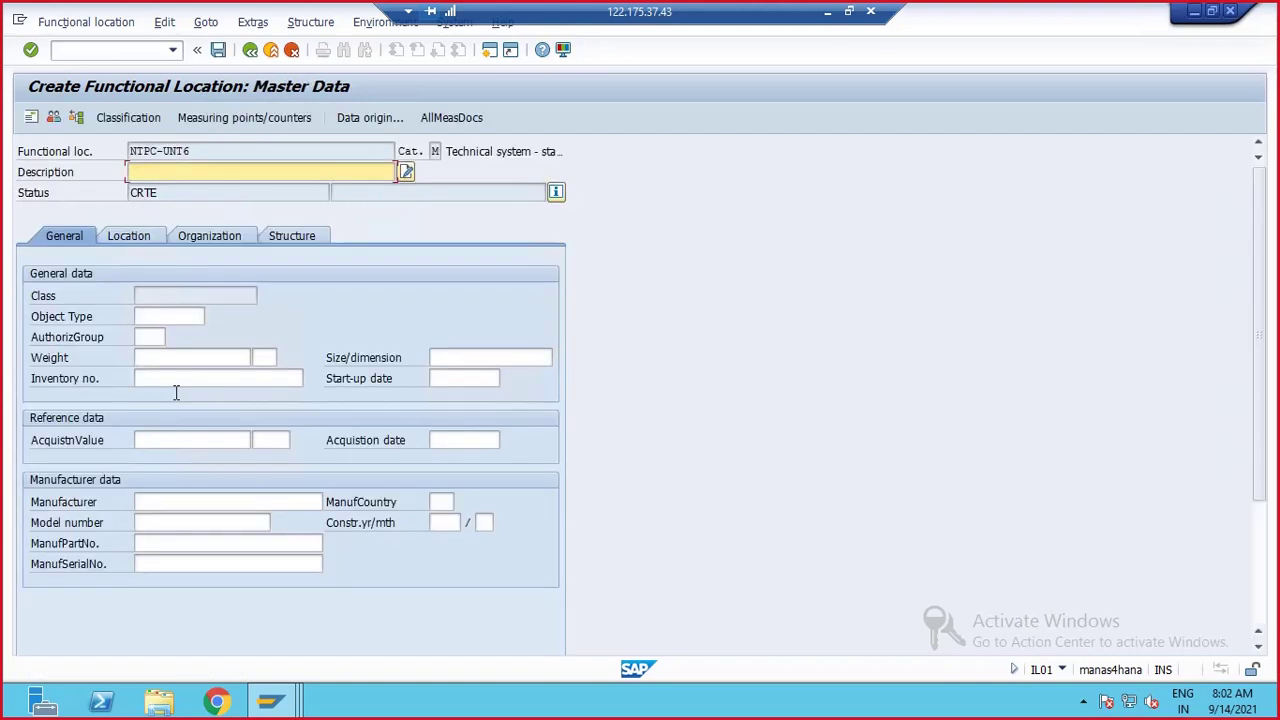
- Set the object type in the general data of NTPC-UNT6 to 9500 Pumps
left_click(182, 318)
left_click(210, 315)
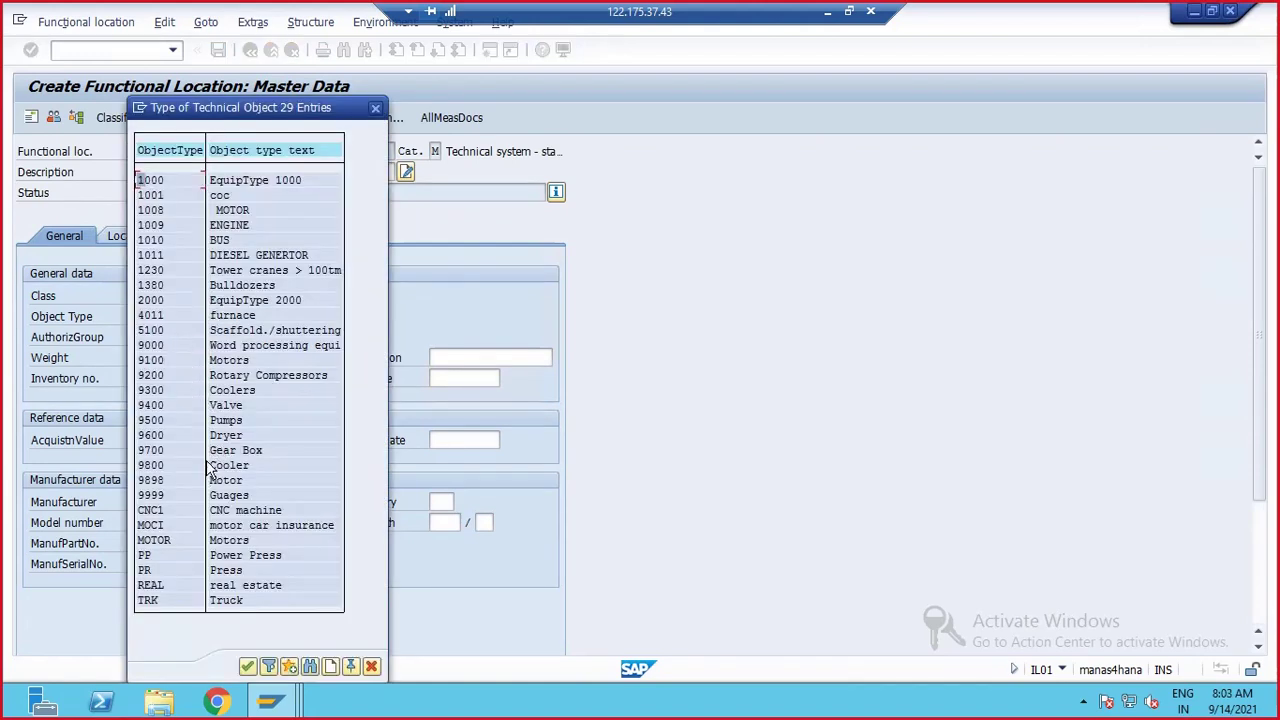
double_click(215, 423)
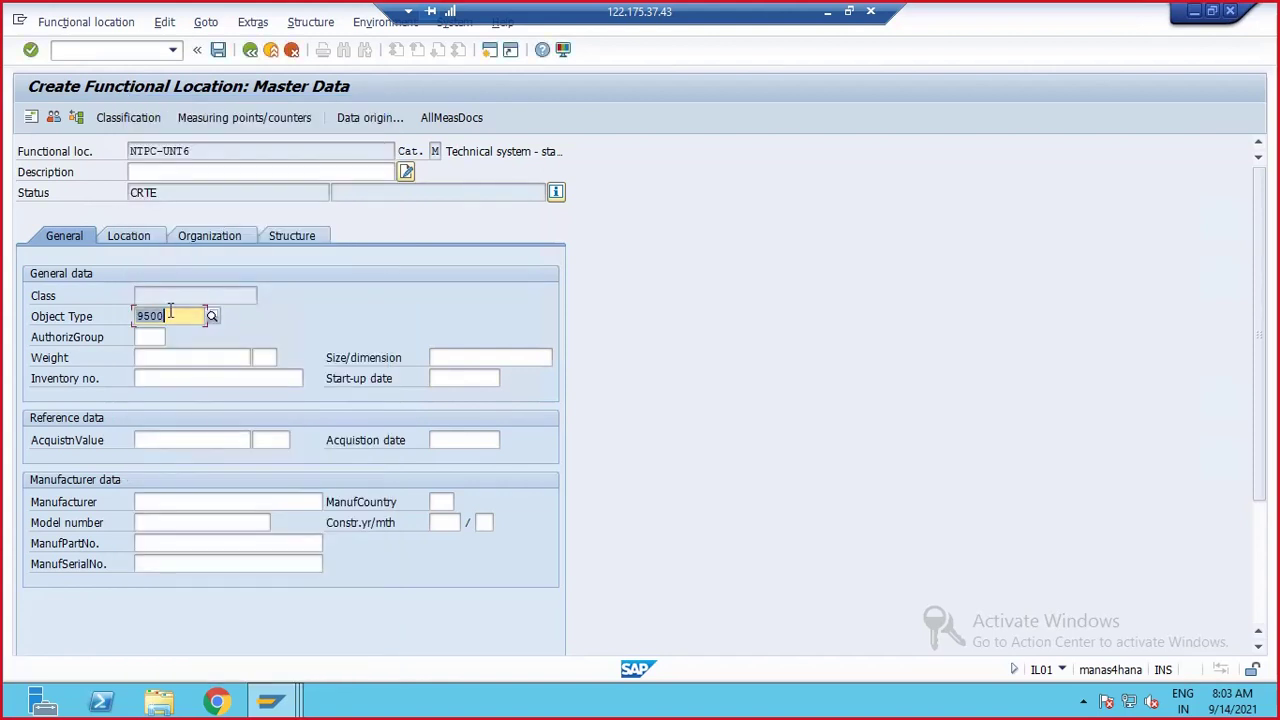
- Replace the object type in the general data of NTPC-UNT6 with 4011
key("BackSpace")
key("BackSpace")
key("BackSpace")
key("BackSpace")
type("401")
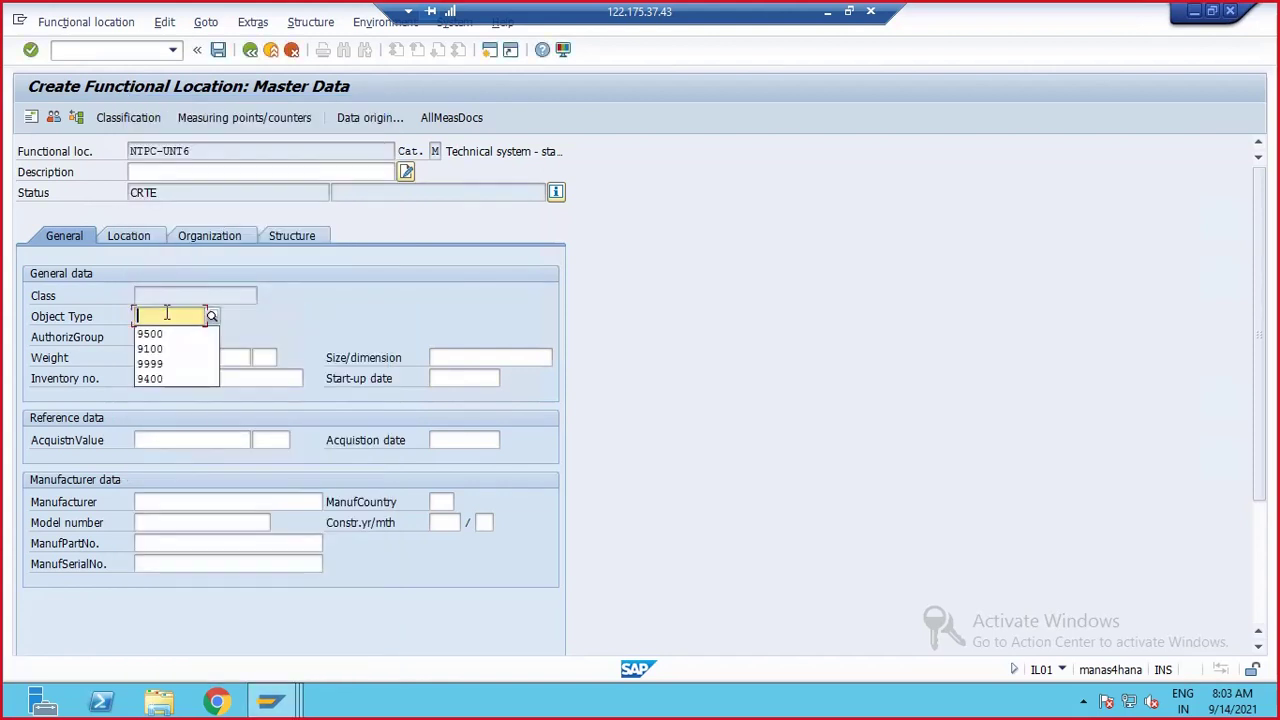
type("1")
key("Return")
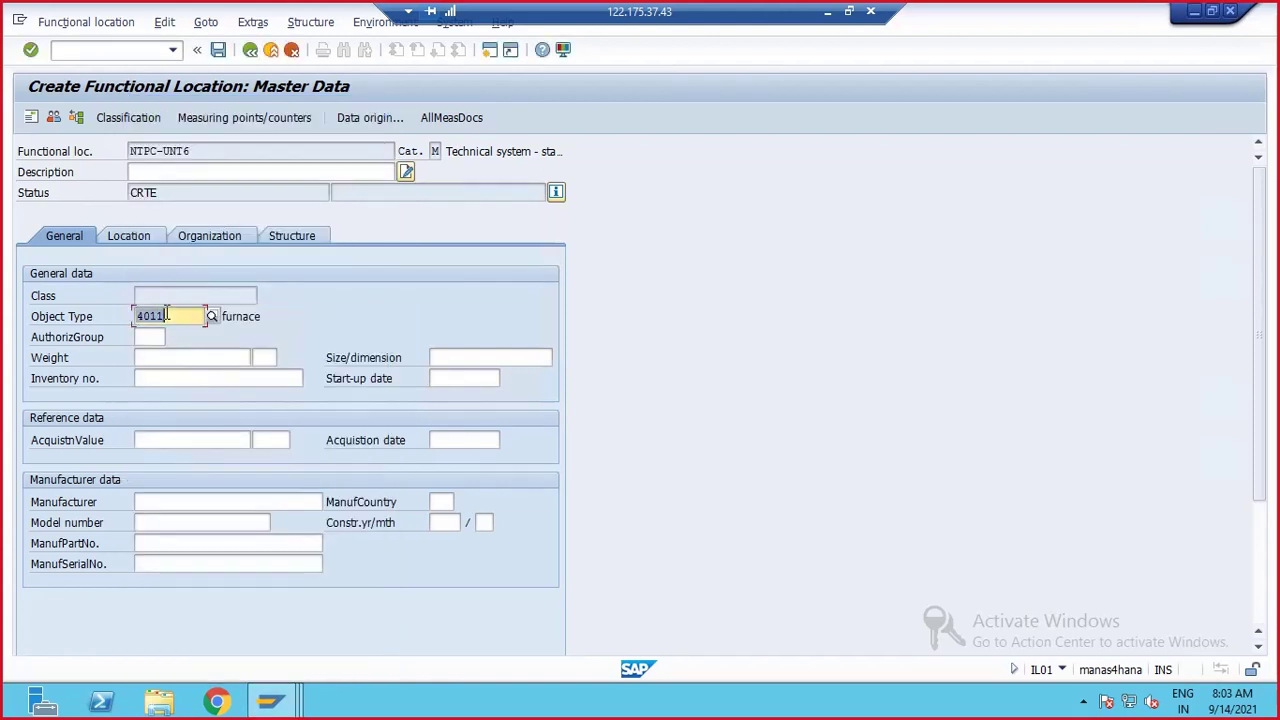
- Set the required ABC indicator in the location data of NTPC-UNT6 to A
left_click(132, 236)
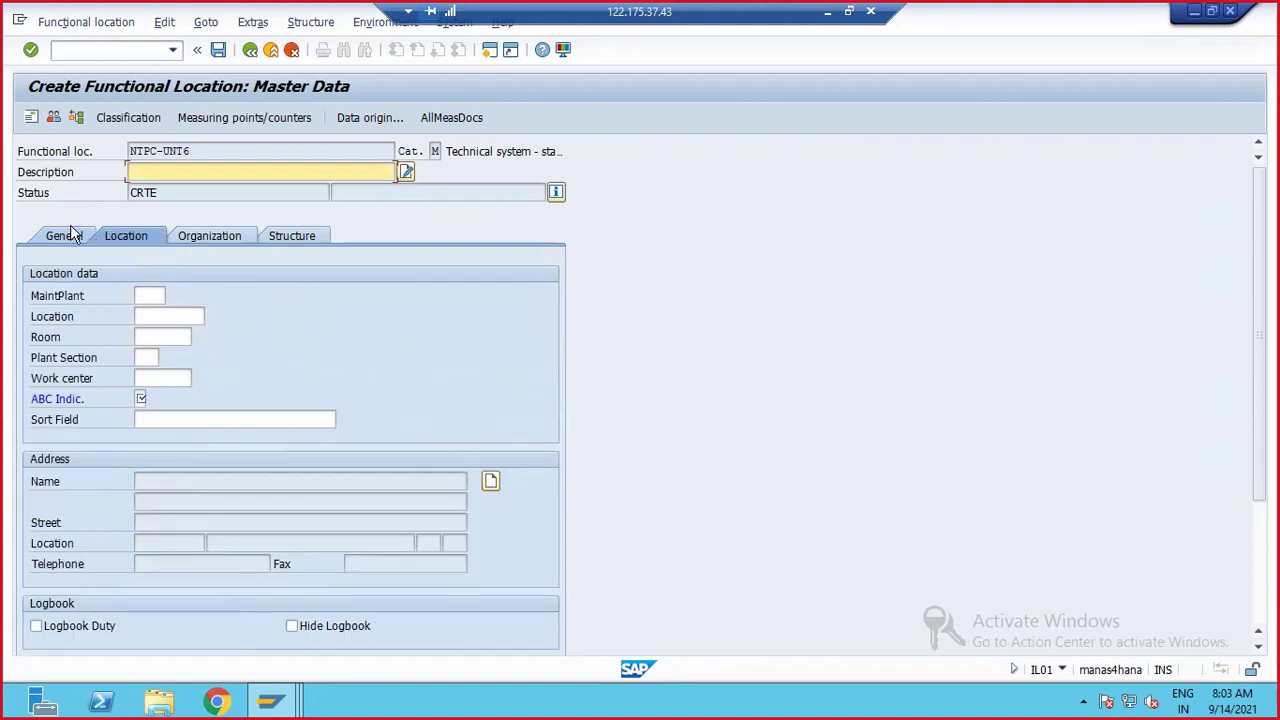
key("Return")
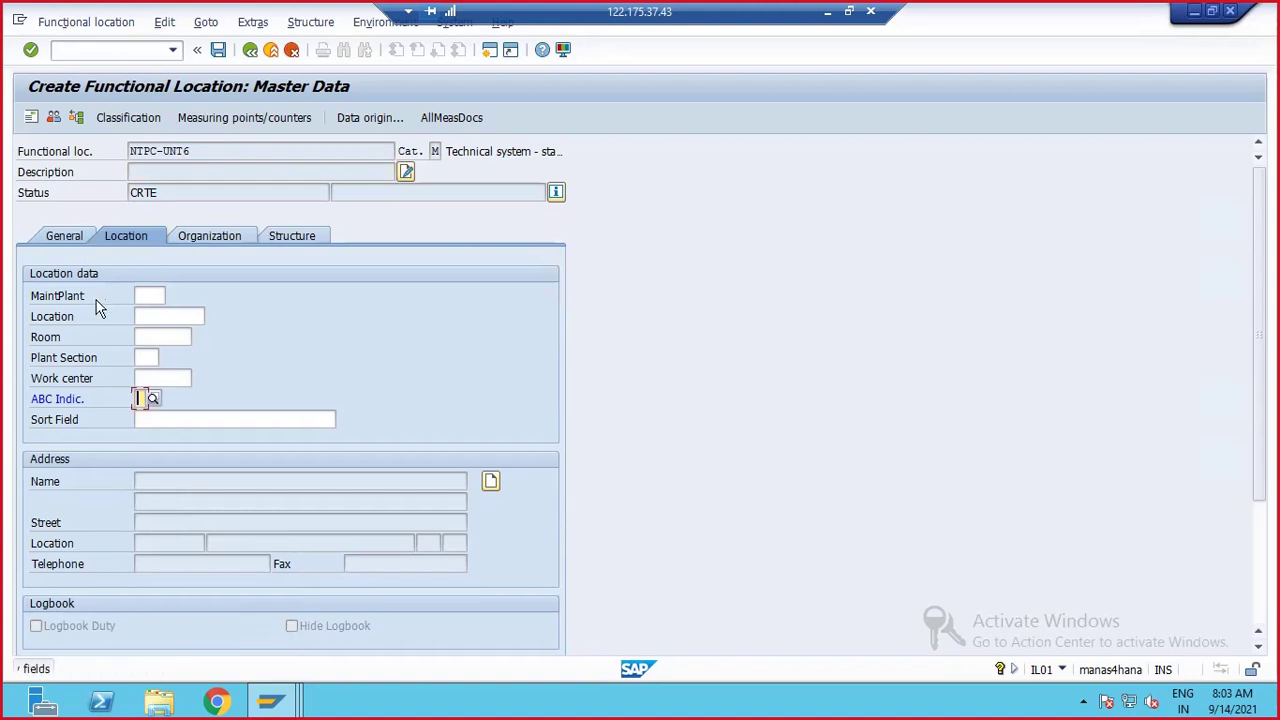
scroll(97, 500, "down", 1)
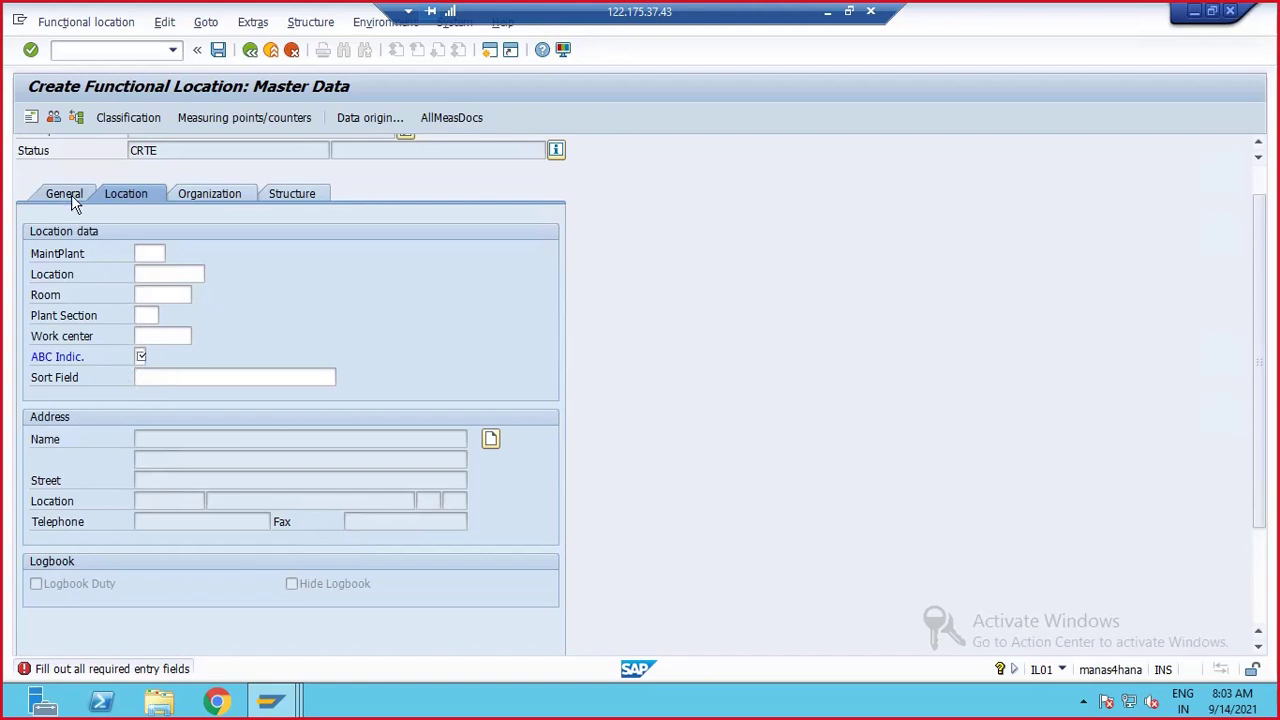
scroll(85, 267, "up", 1)
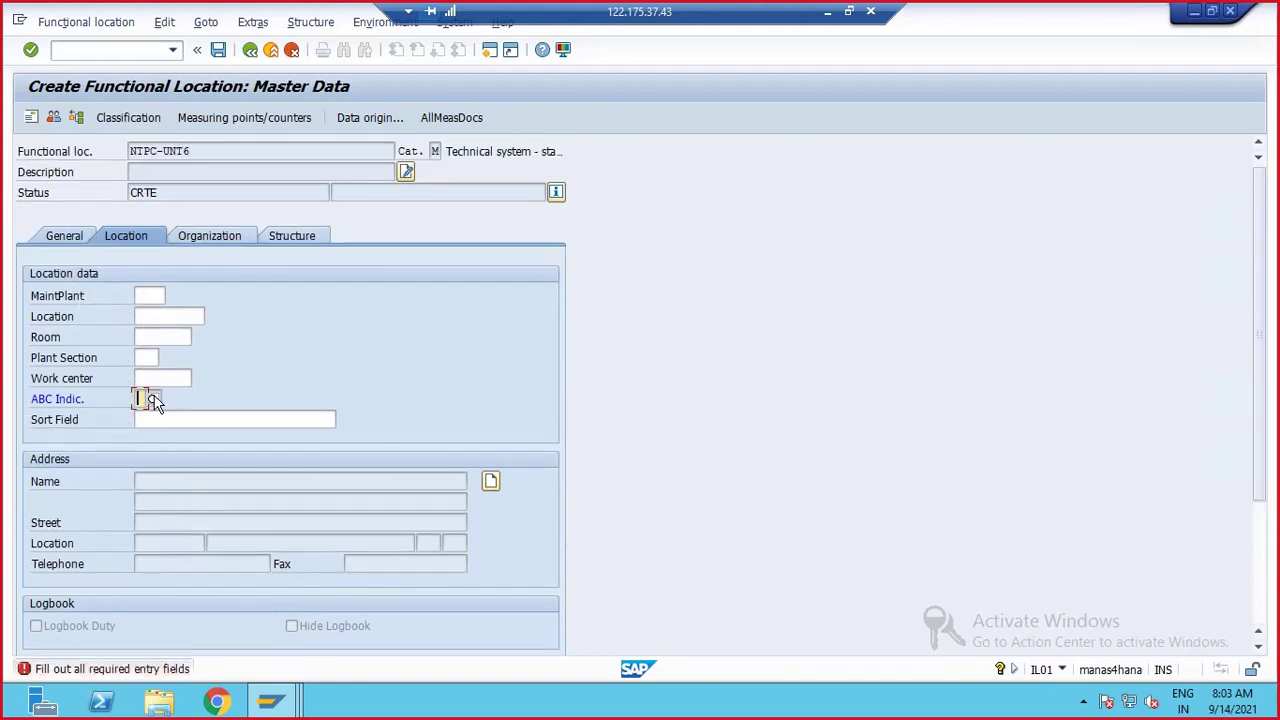
left_click(153, 399)
double_click(143, 388)
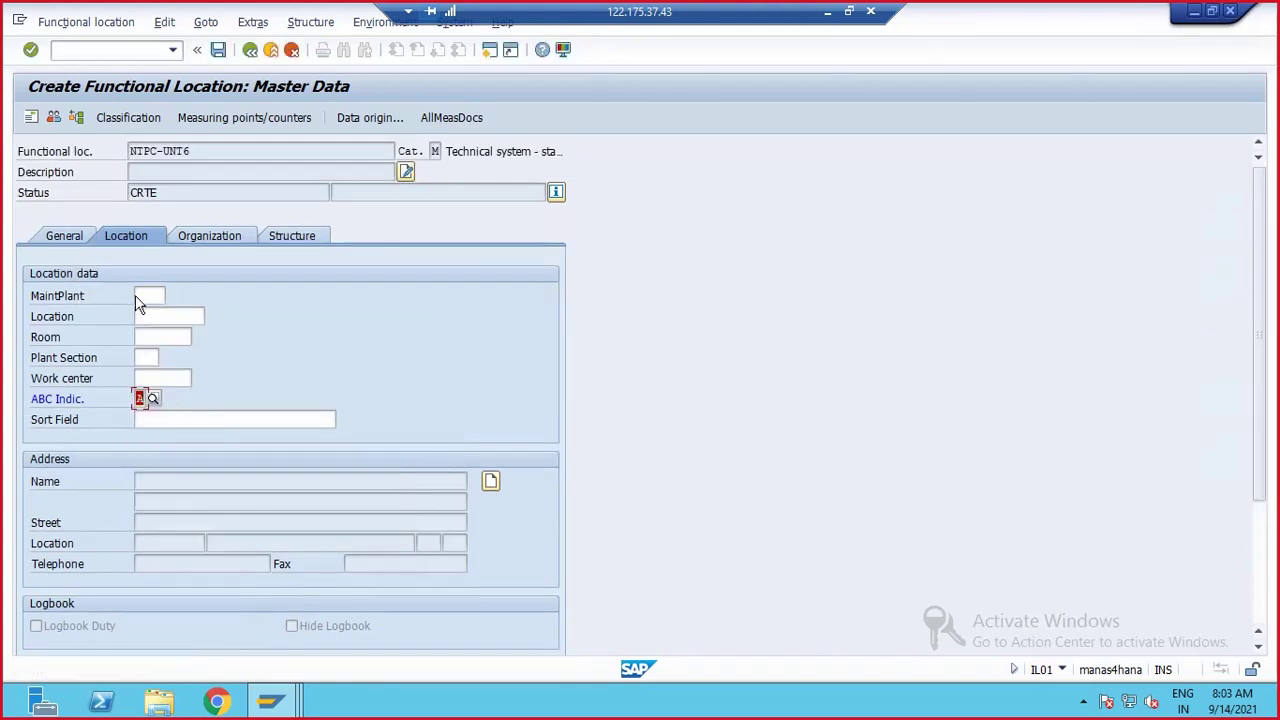
- Review the general, location and organization data fields available for NTPC-UNT6
left_click(72, 236)
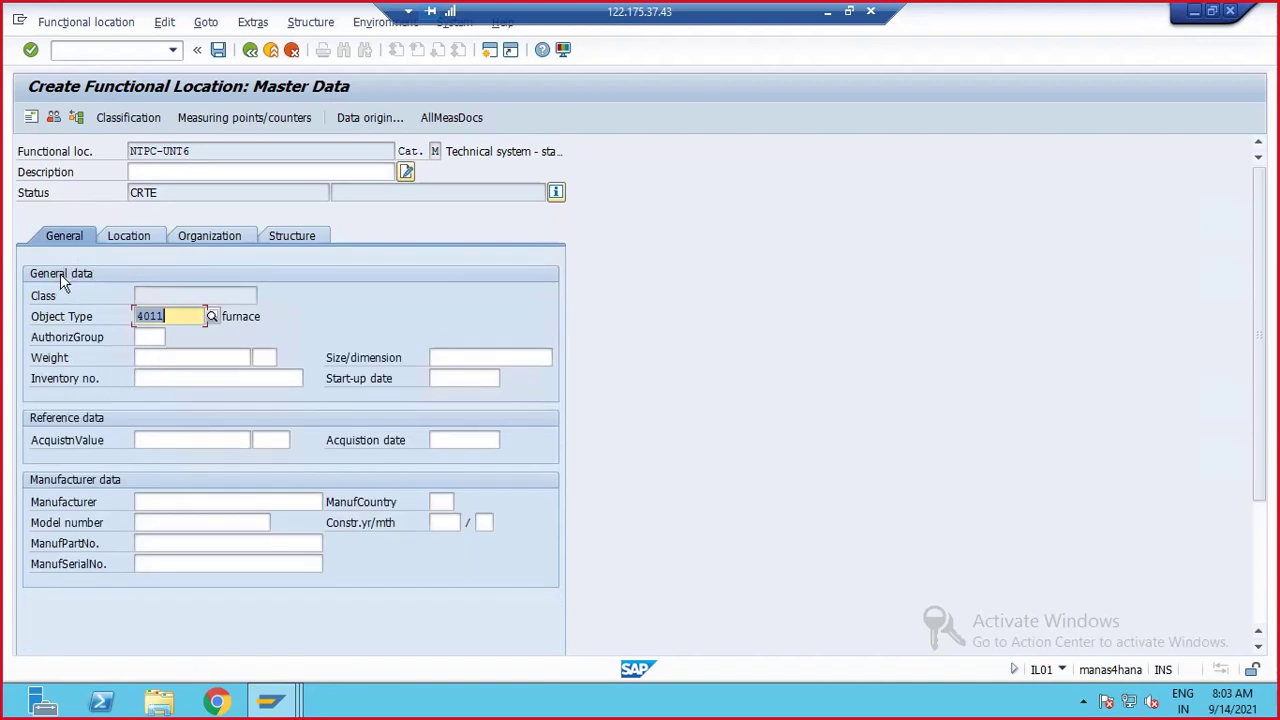
scroll(112, 437, "down", 1)
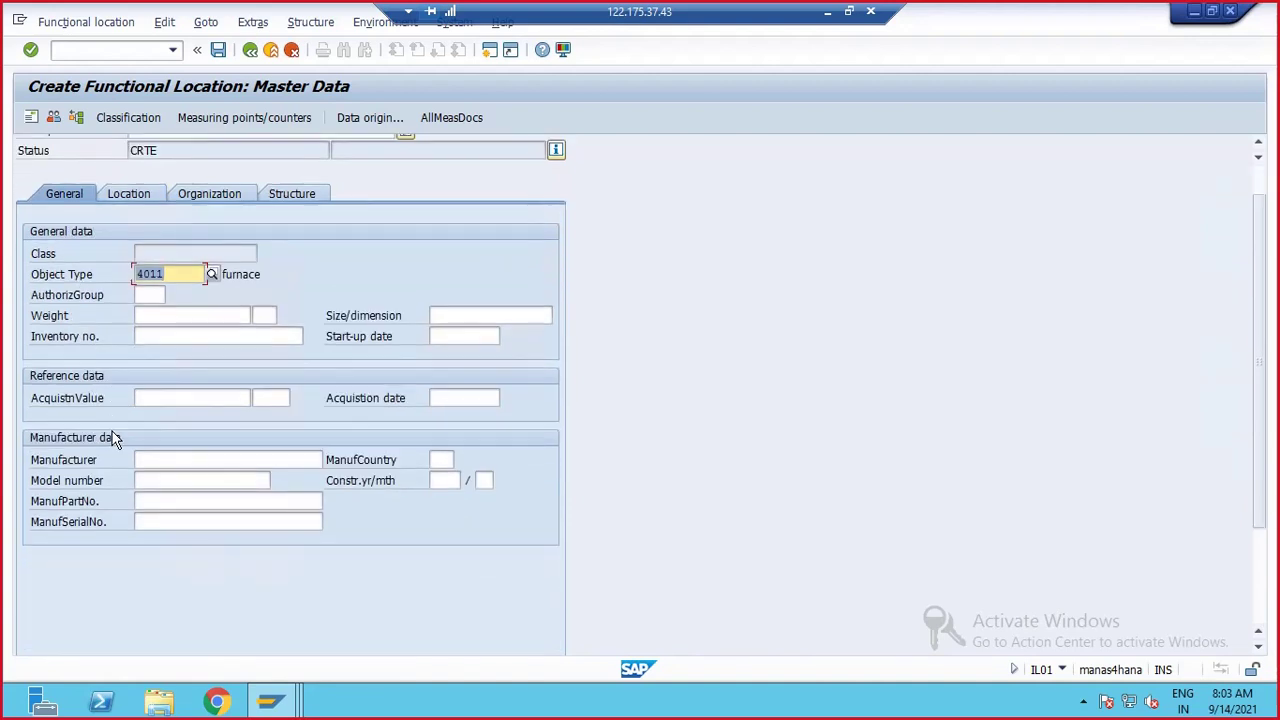
left_click(149, 195)
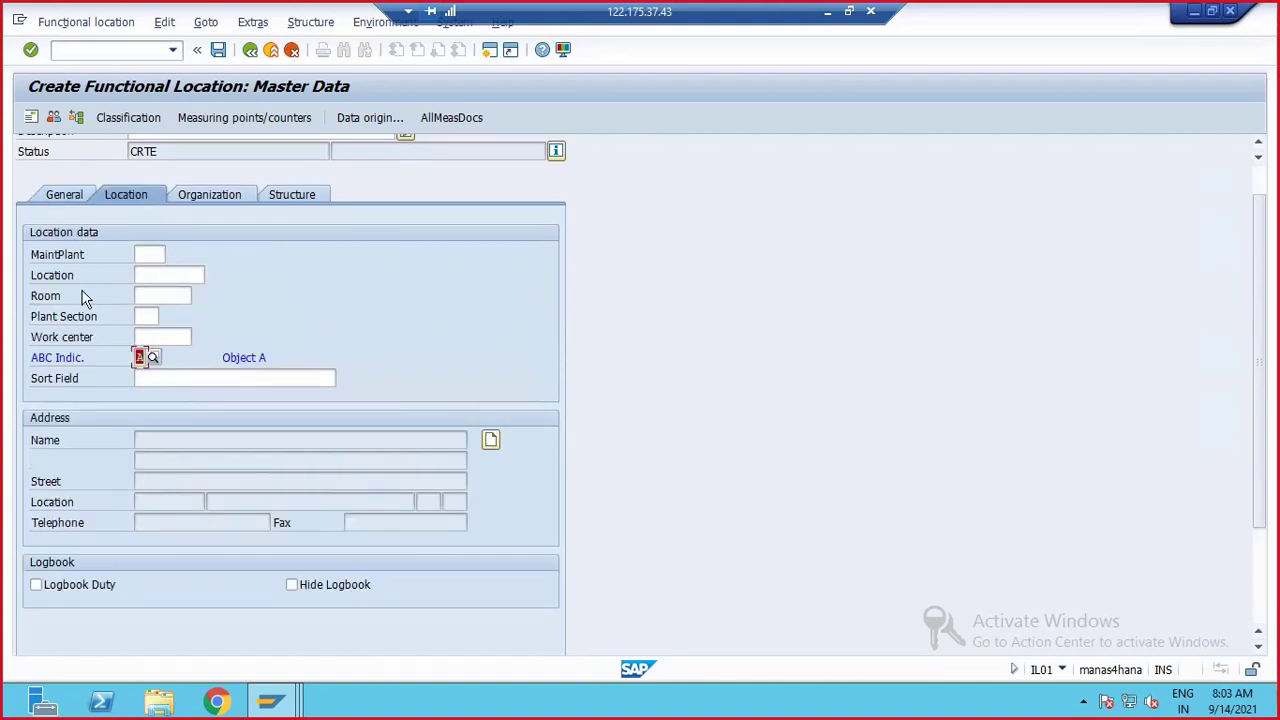
left_click(203, 199)
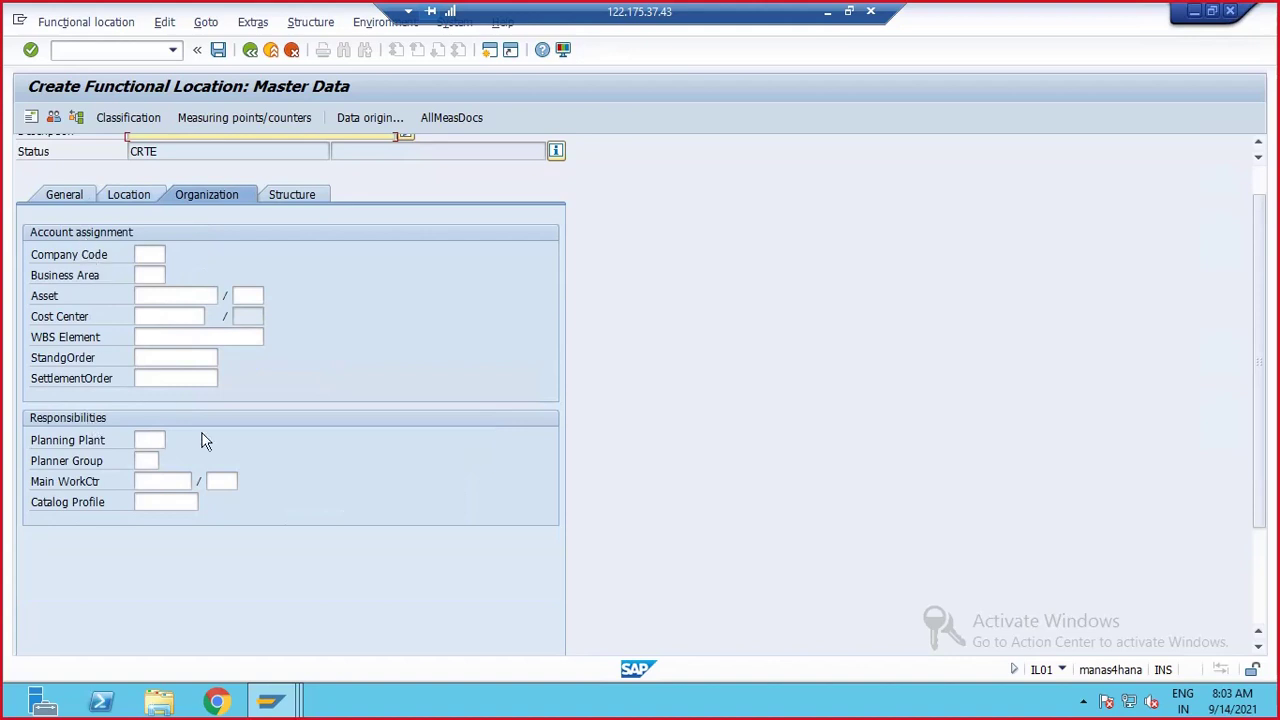
scroll(300, 418, "up", 1)
scroll(298, 418, "up", 1)
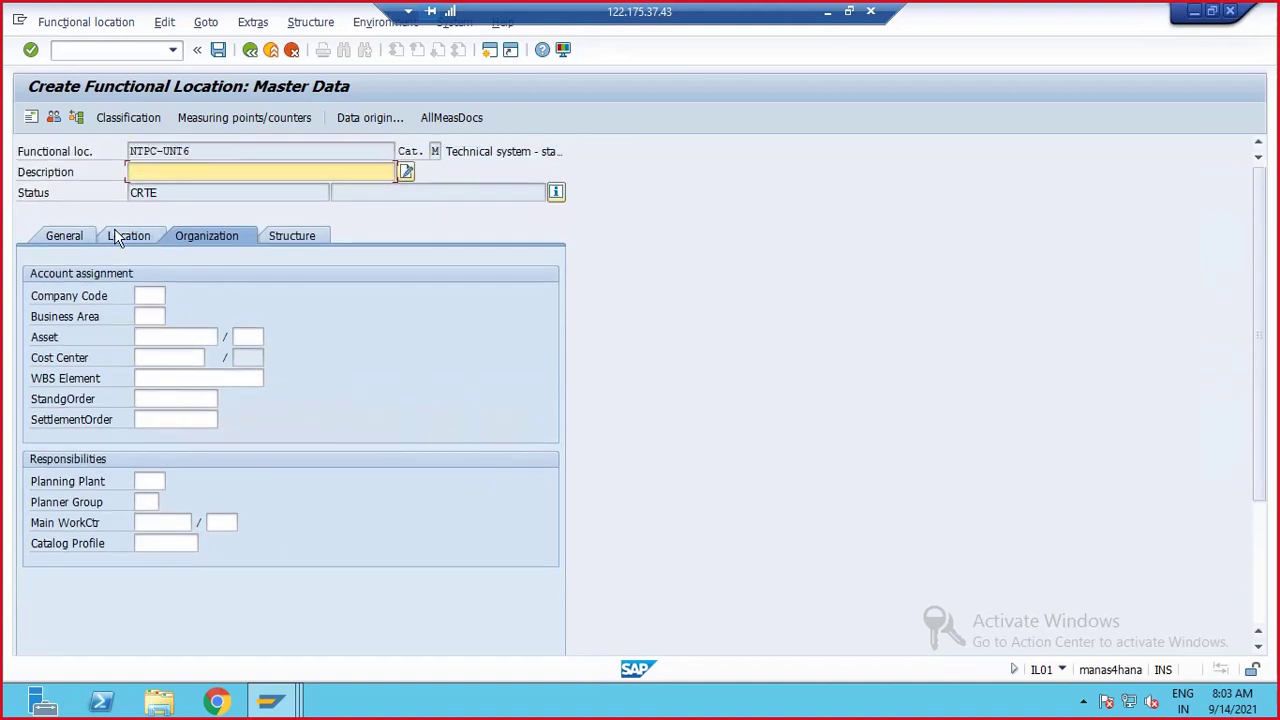
left_click(72, 238)
- Abandon the functional location entry with /NSPRO and display the SAP Reference IMG
left_click(295, 708)
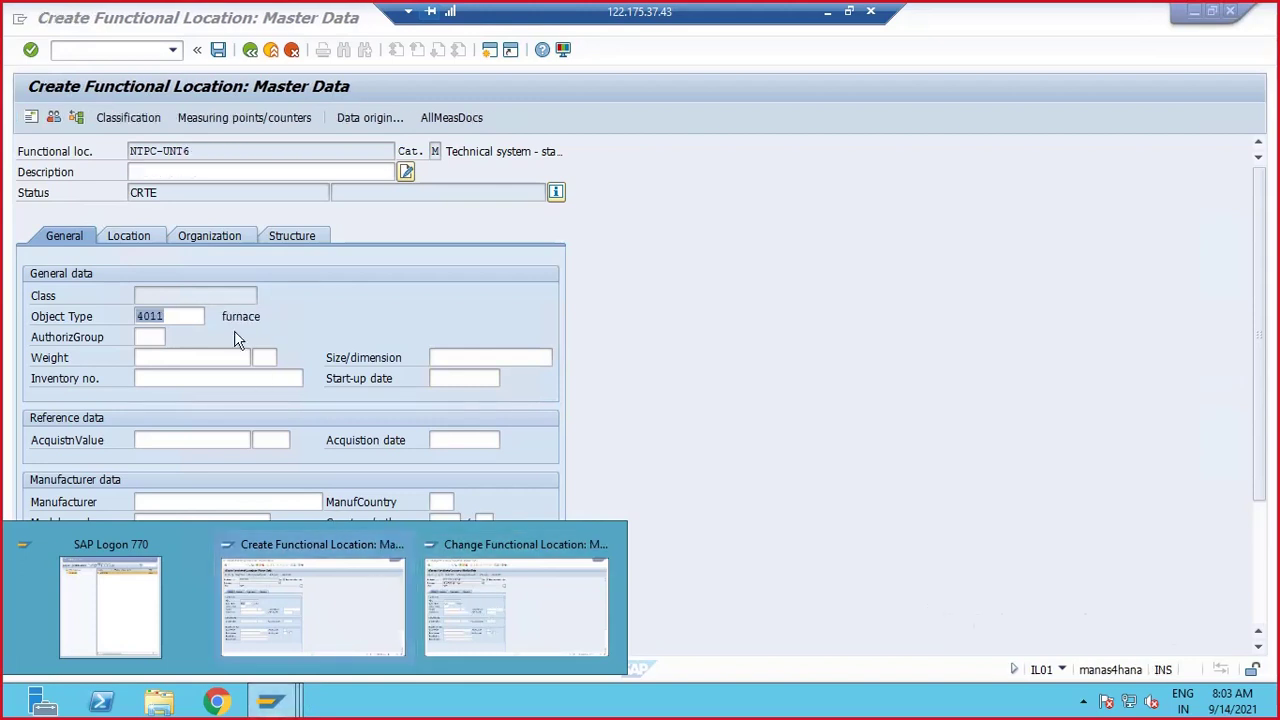
left_click(123, 52)
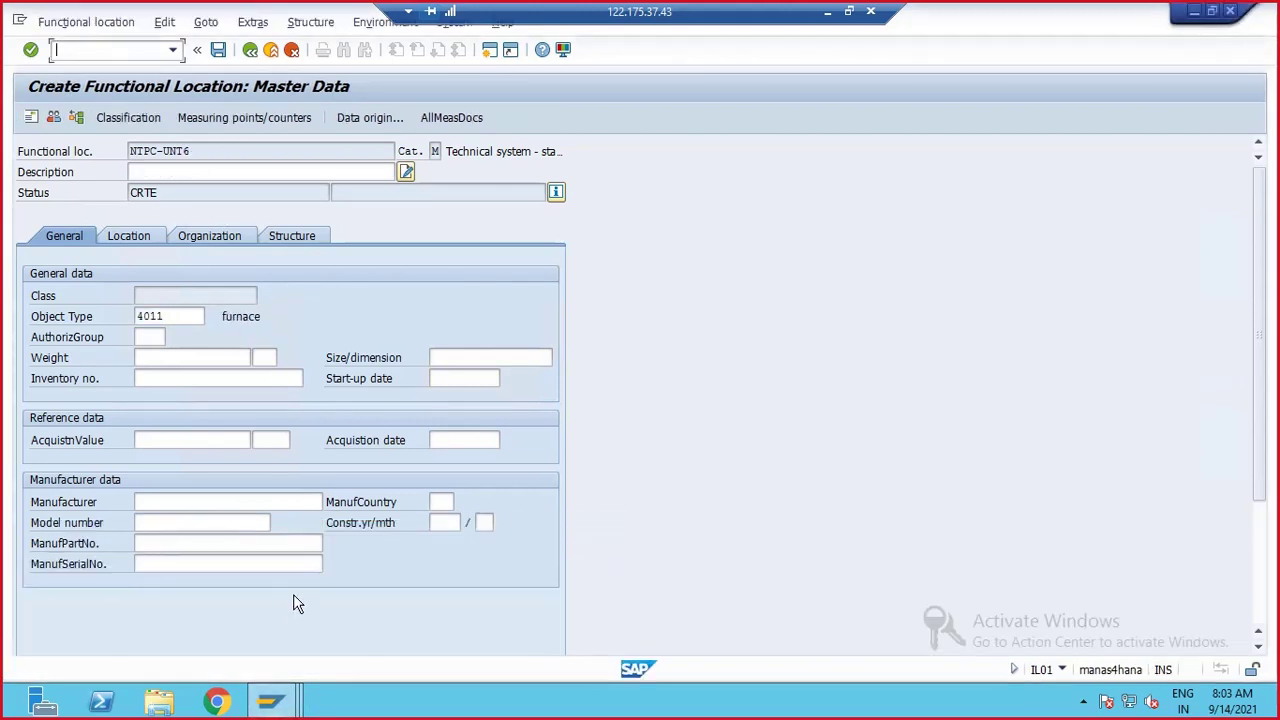
type("/NSPRO")
key("Return")
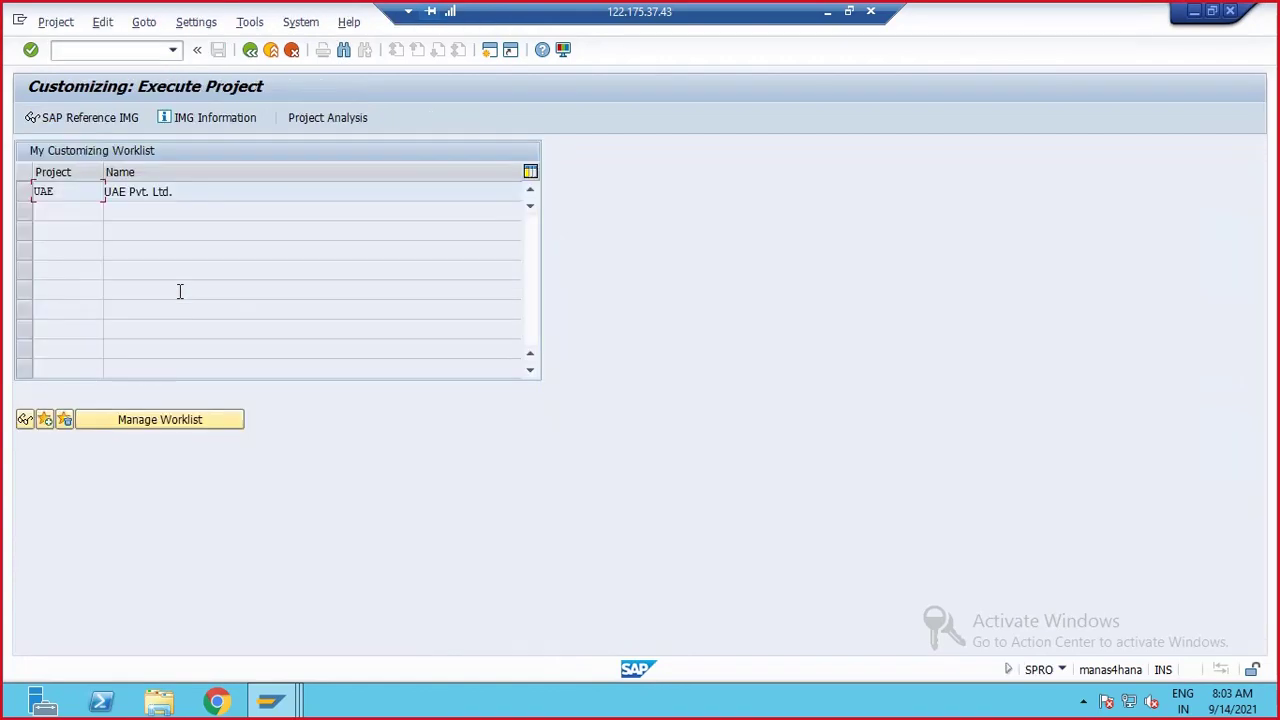
left_click(103, 117)
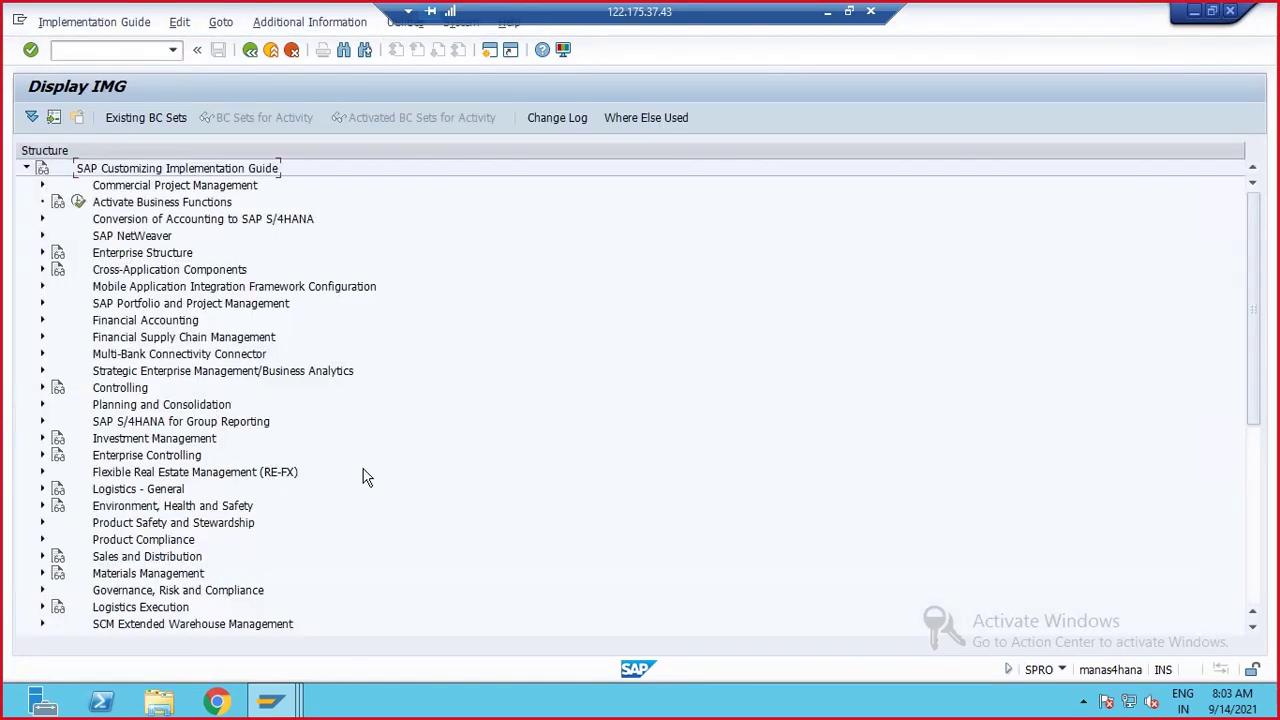
- Open the customizing activity Define Category of Functional Location under Plant Maintenance master data, Technical Objects, Functional Locations
scroll(365, 477, "down", 3)
scroll(365, 477, "down", 3)
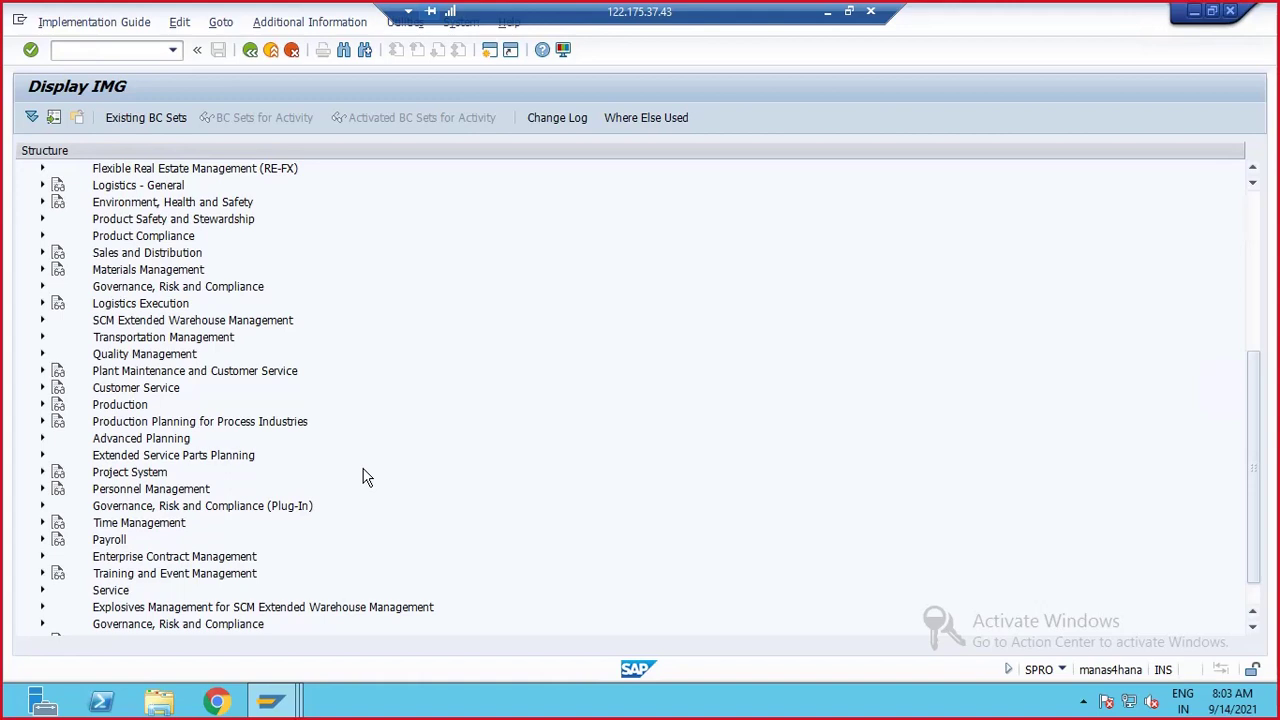
scroll(290, 472, "down", 1)
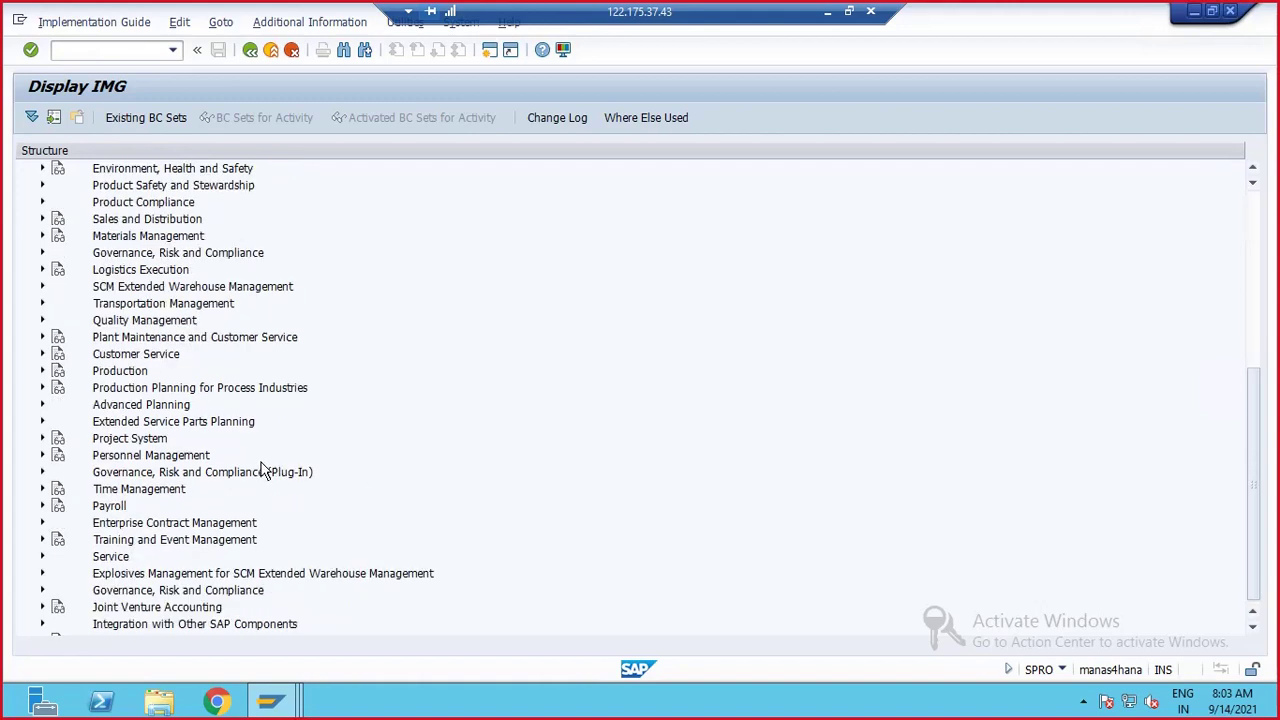
left_click(43, 338)
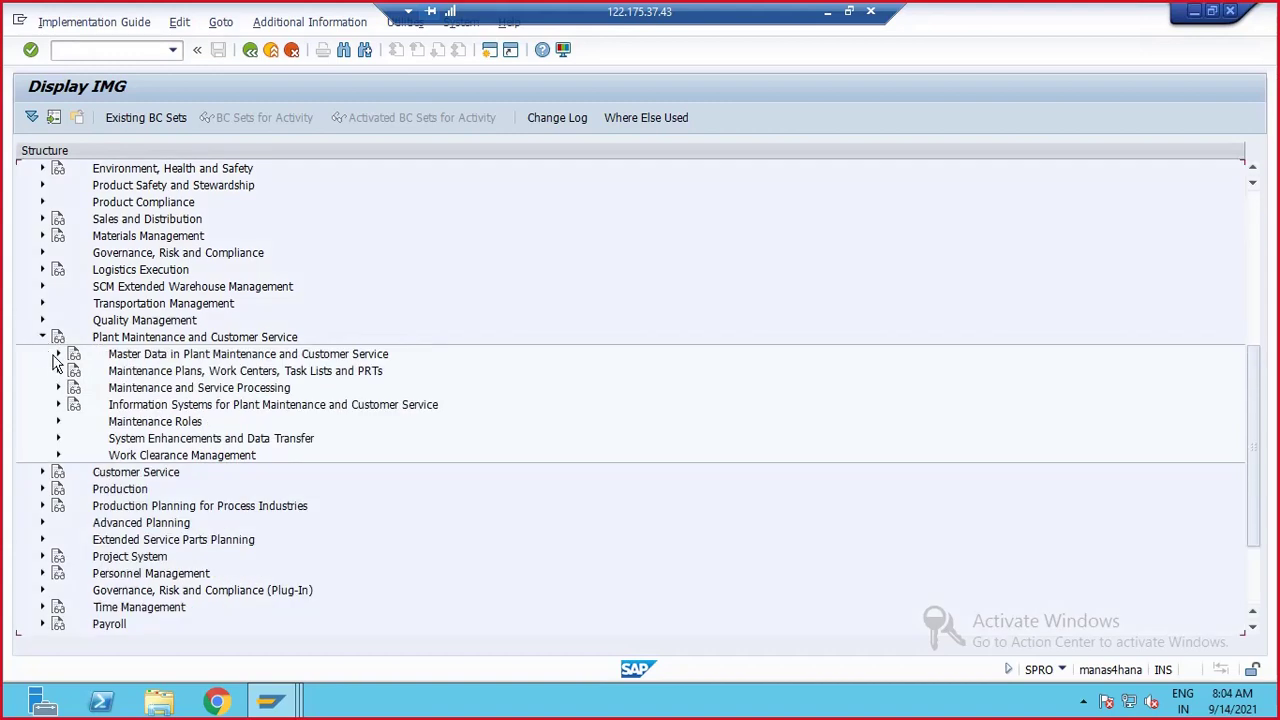
left_click(57, 356)
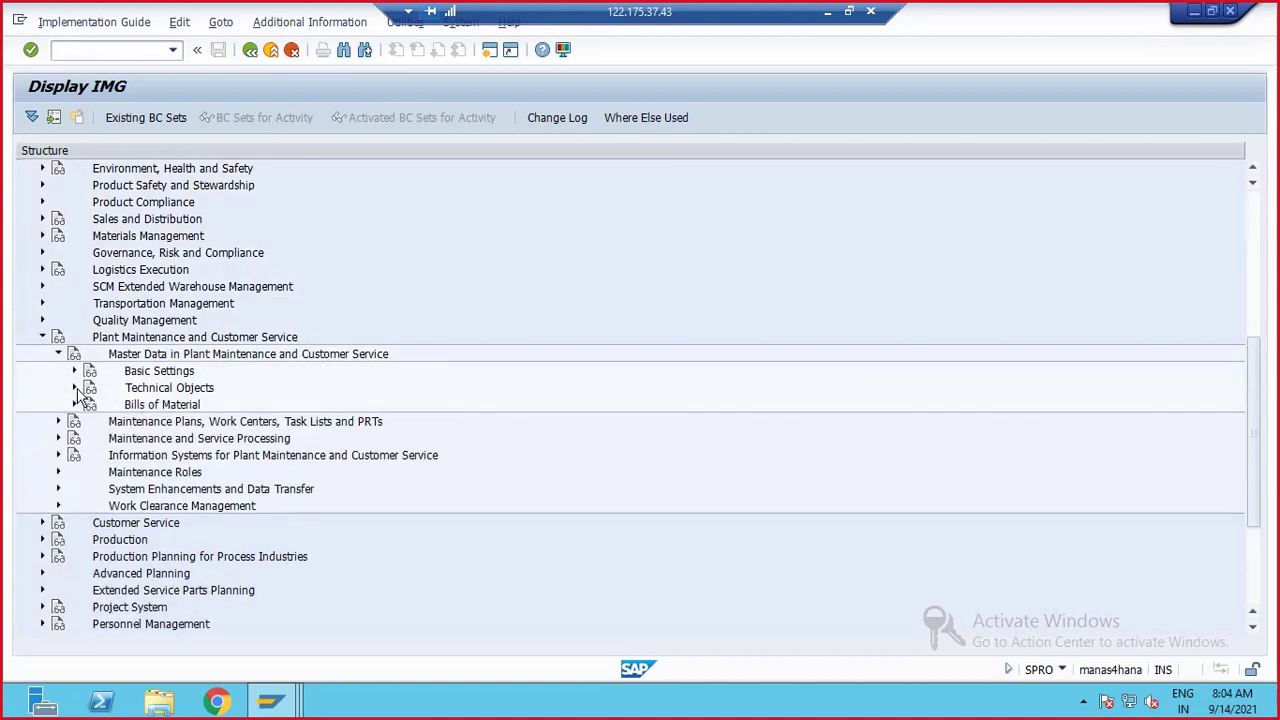
left_click(74, 388)
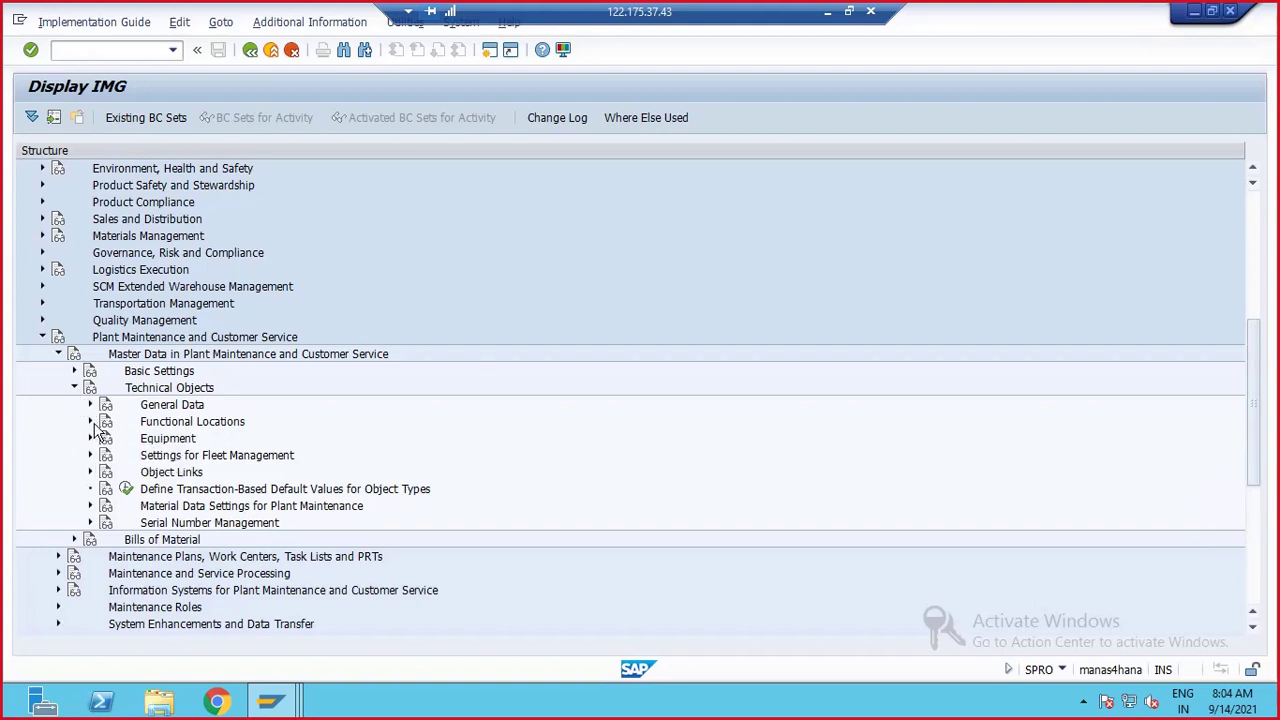
left_click(91, 422)
scroll(155, 453, "down", 1)
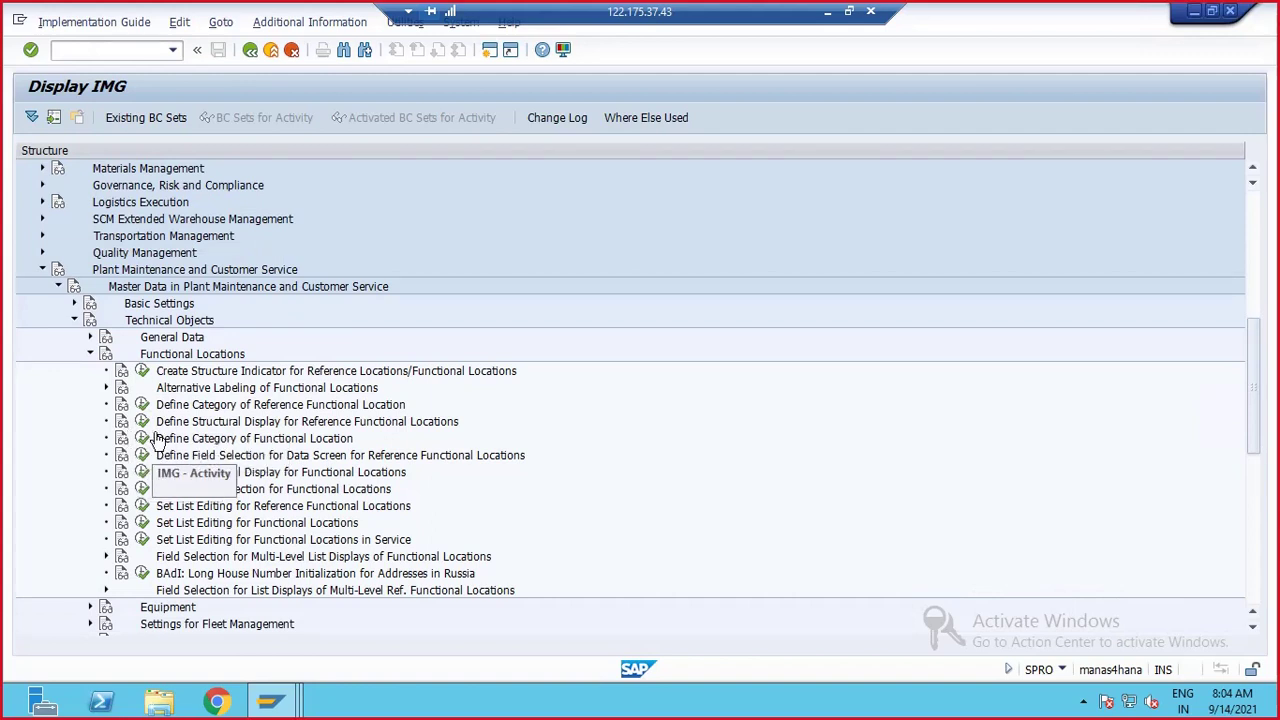
left_click(141, 441)
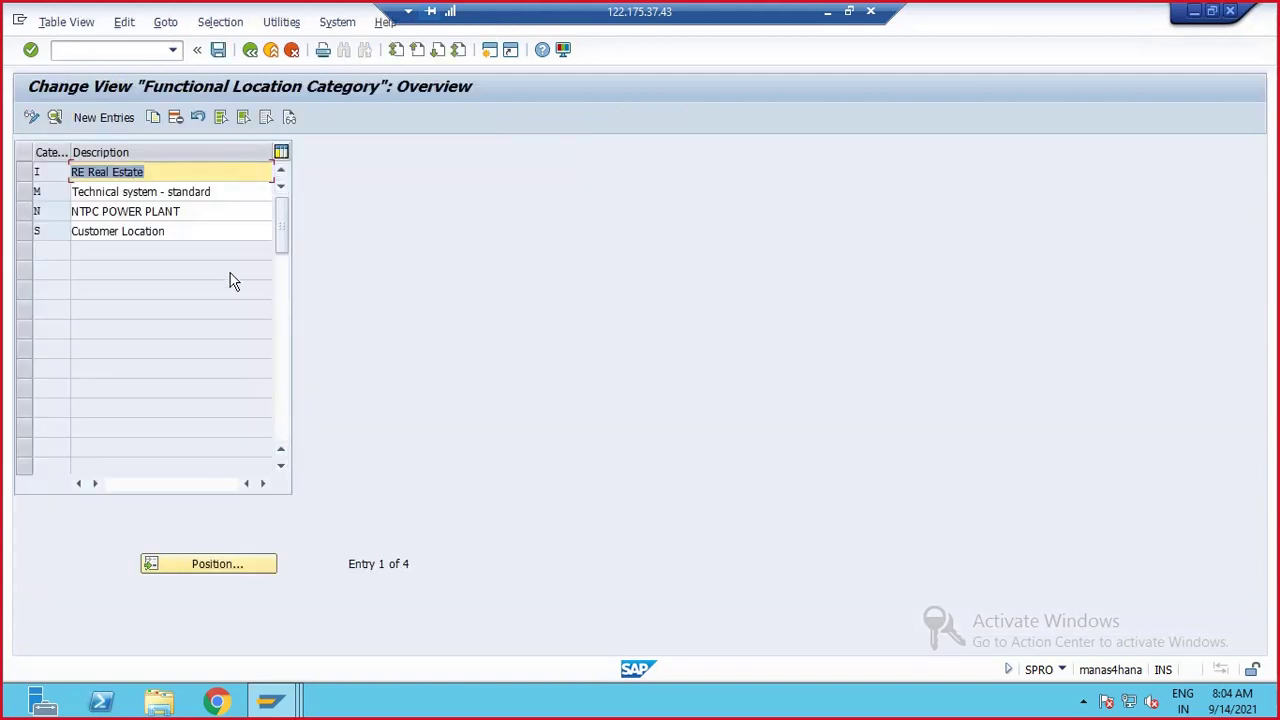
- Examine the details of functional location categories N and M and the blank form for new entries
double_click(153, 209)
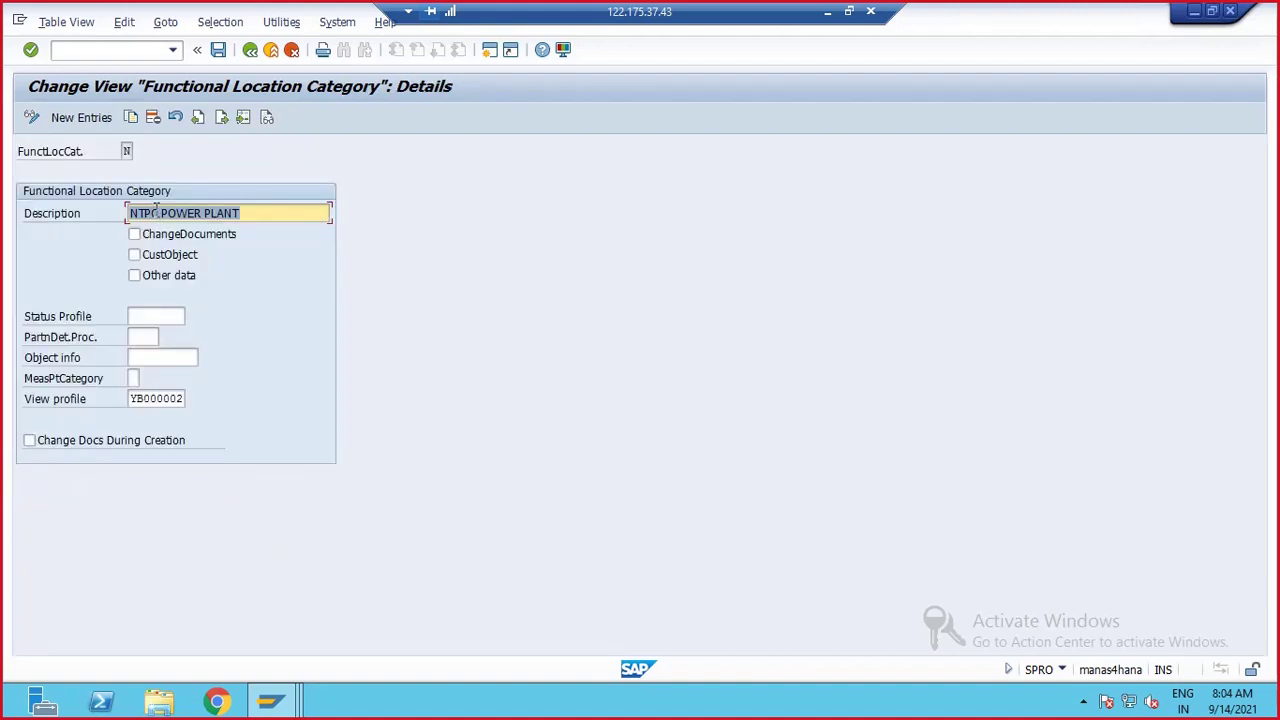
left_click(250, 49)
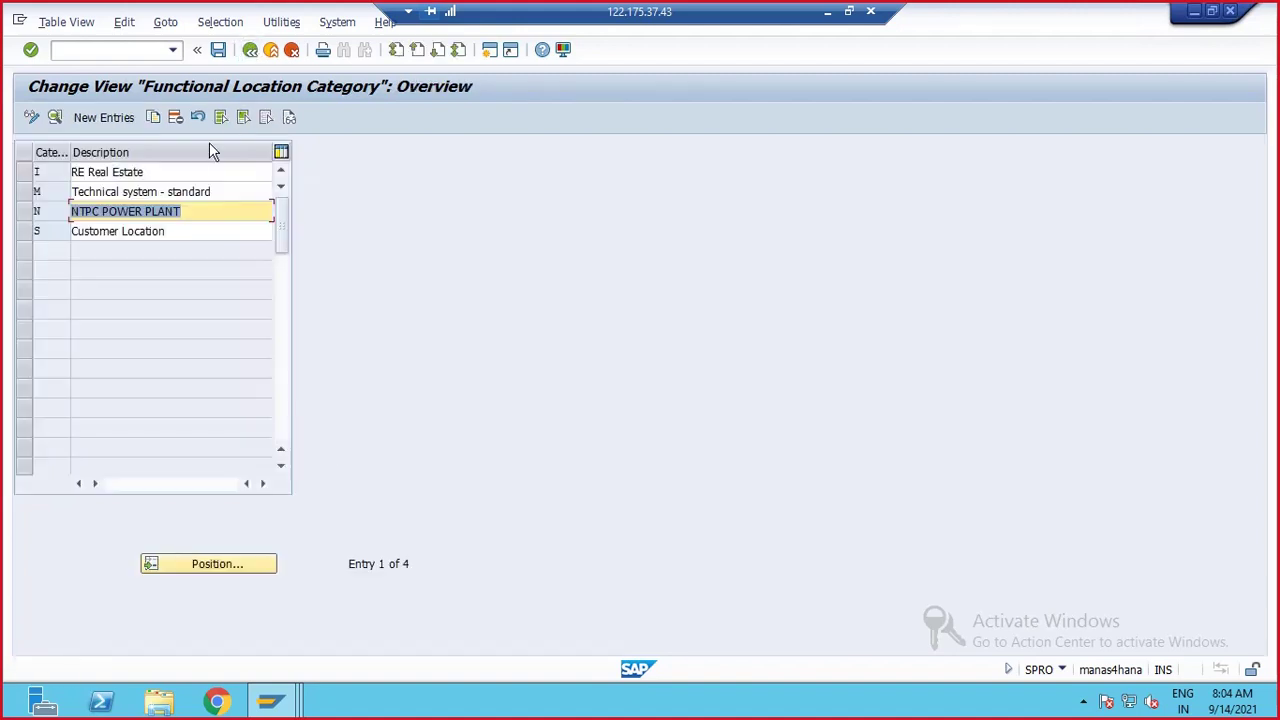
double_click(118, 191)
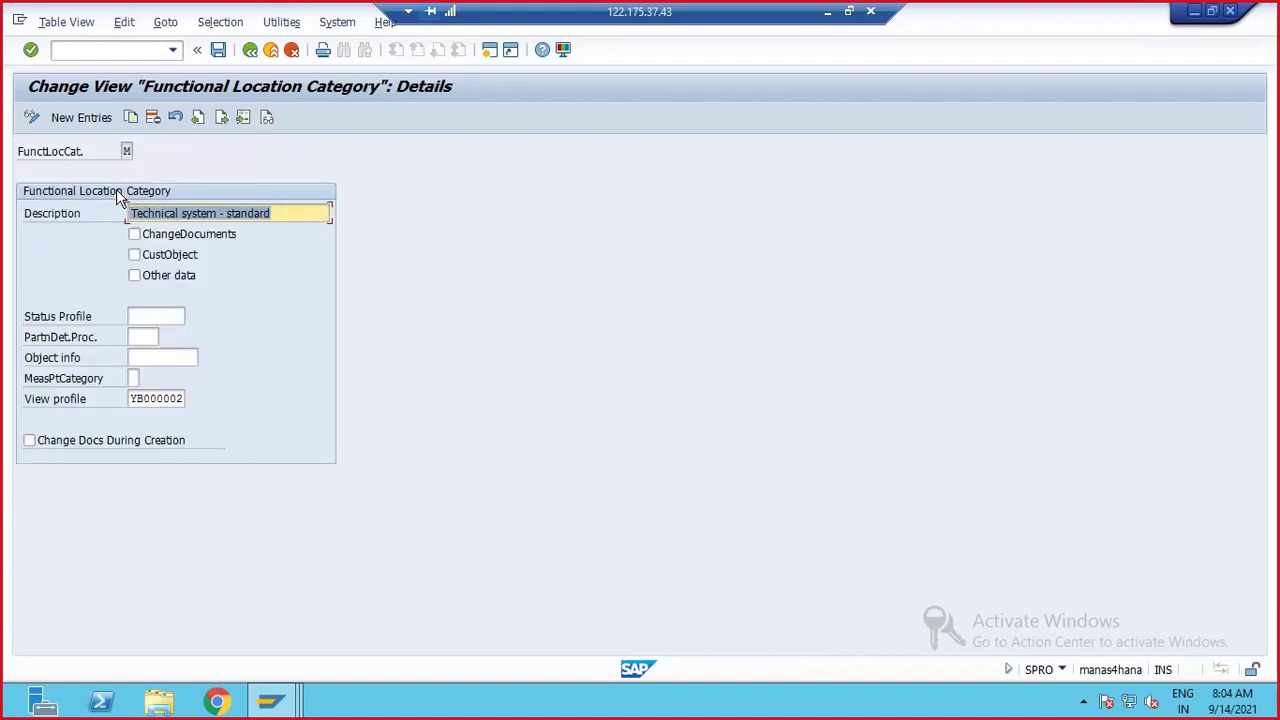
left_click(250, 49)
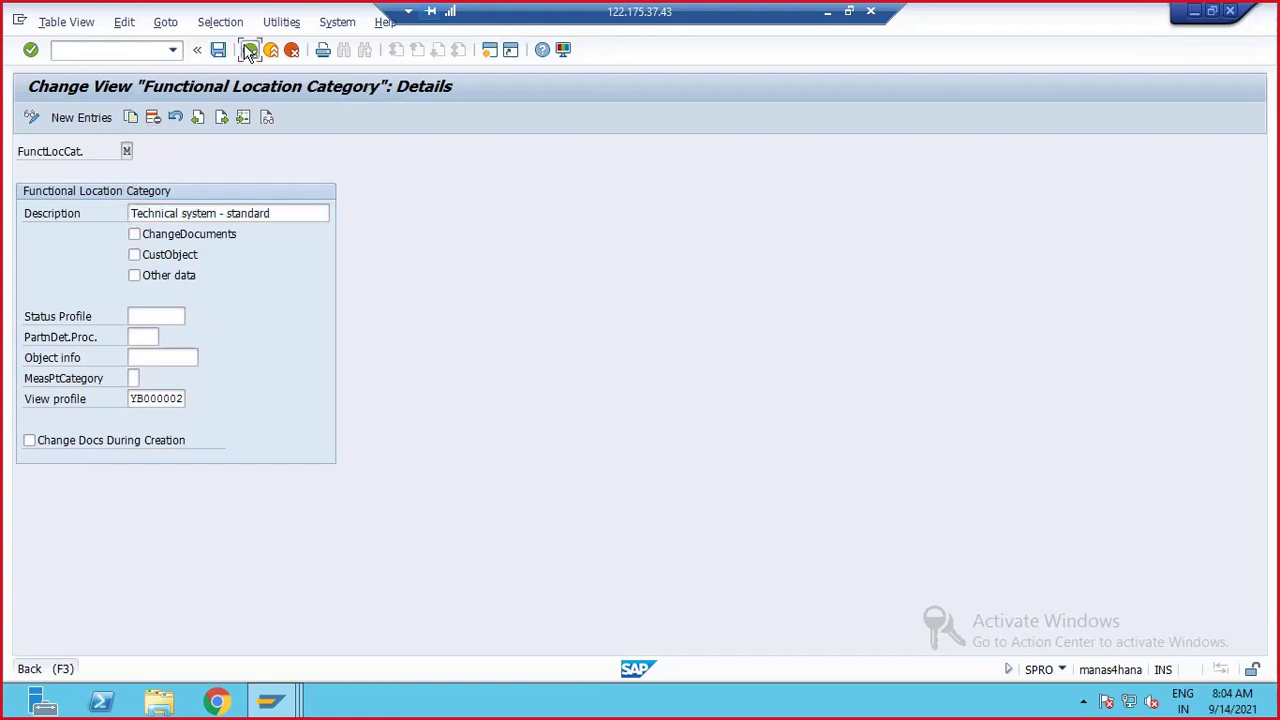
left_click(103, 117)
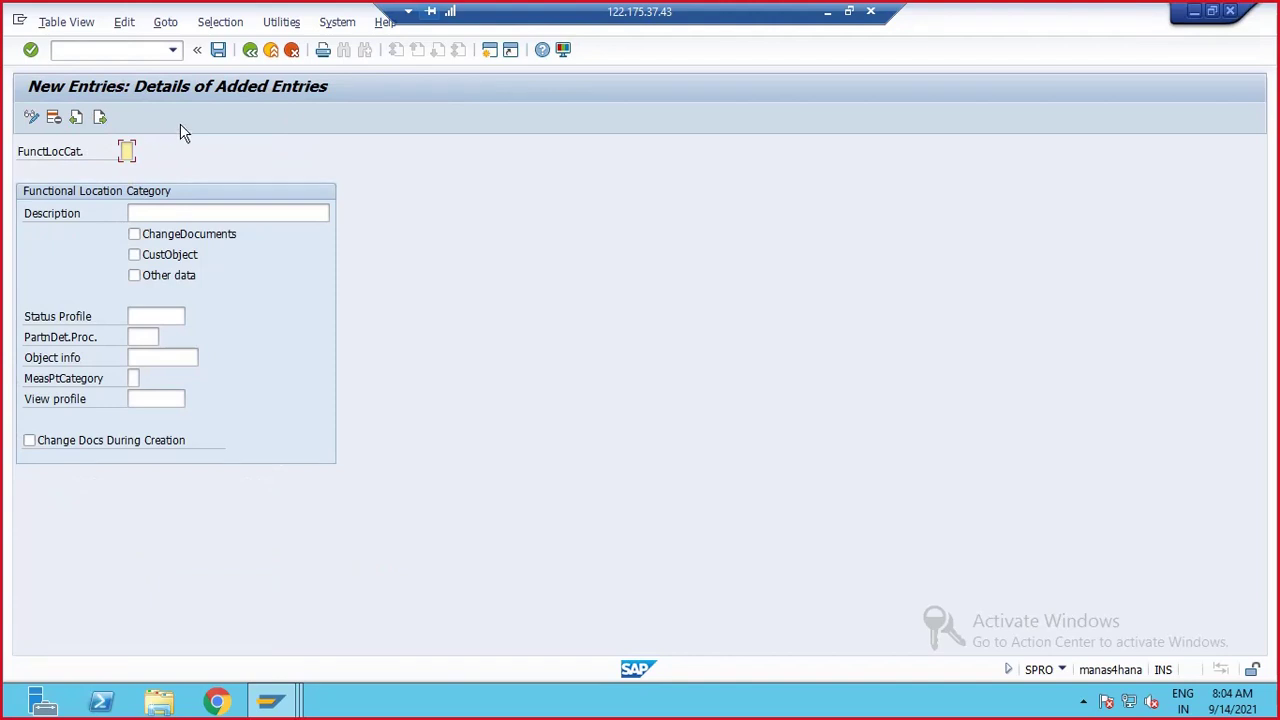
left_click(250, 49)
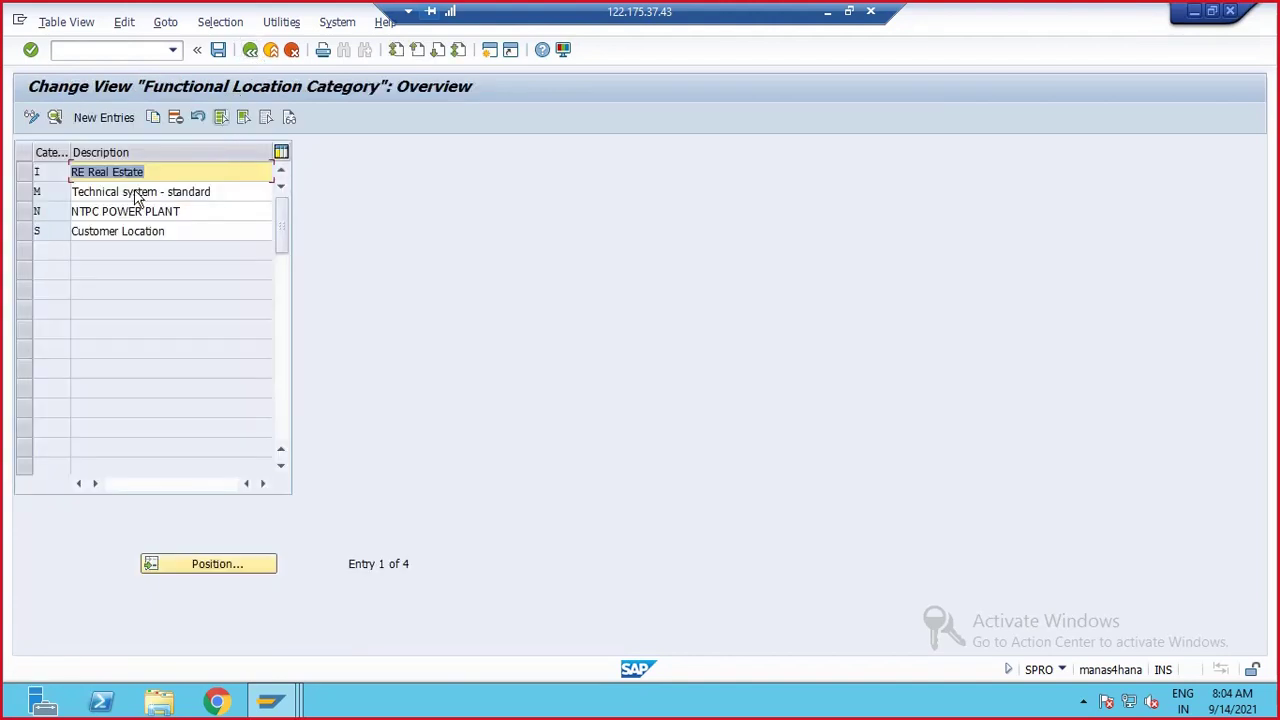
- Copy the functional location category N (NTPC POWER PLANT) as a new category Z
left_click(24, 211)
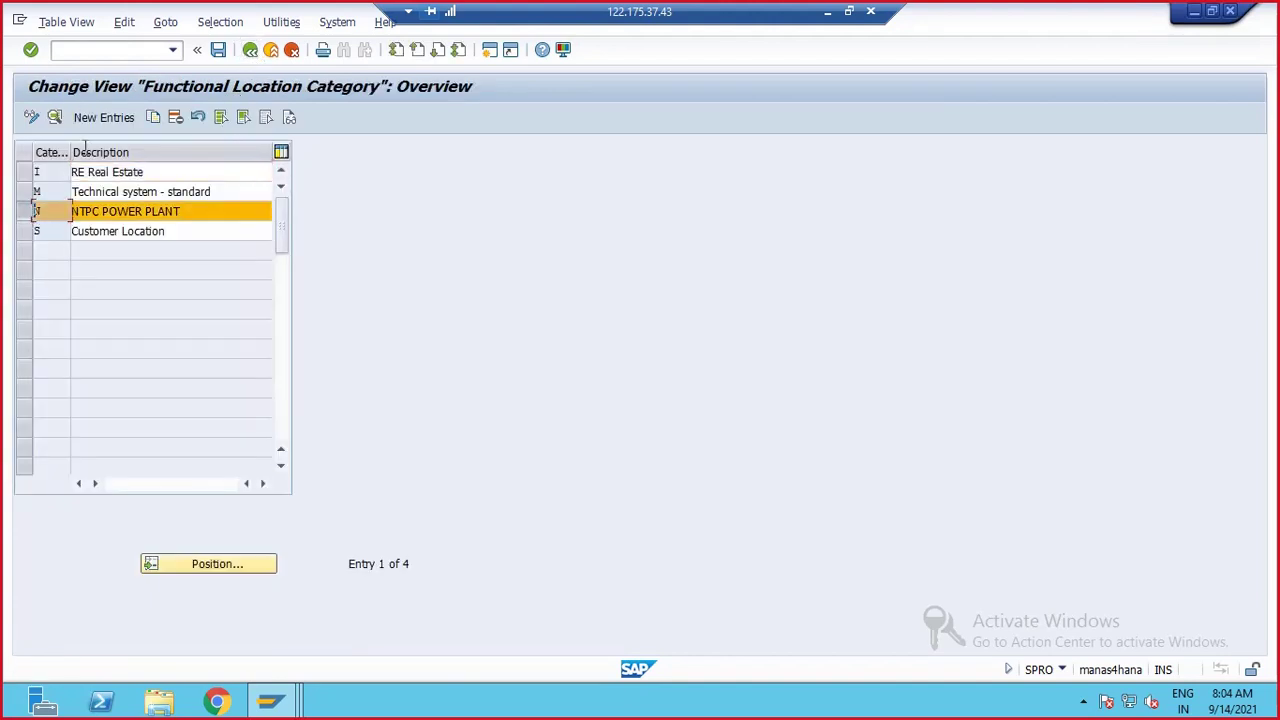
left_click(24, 213)
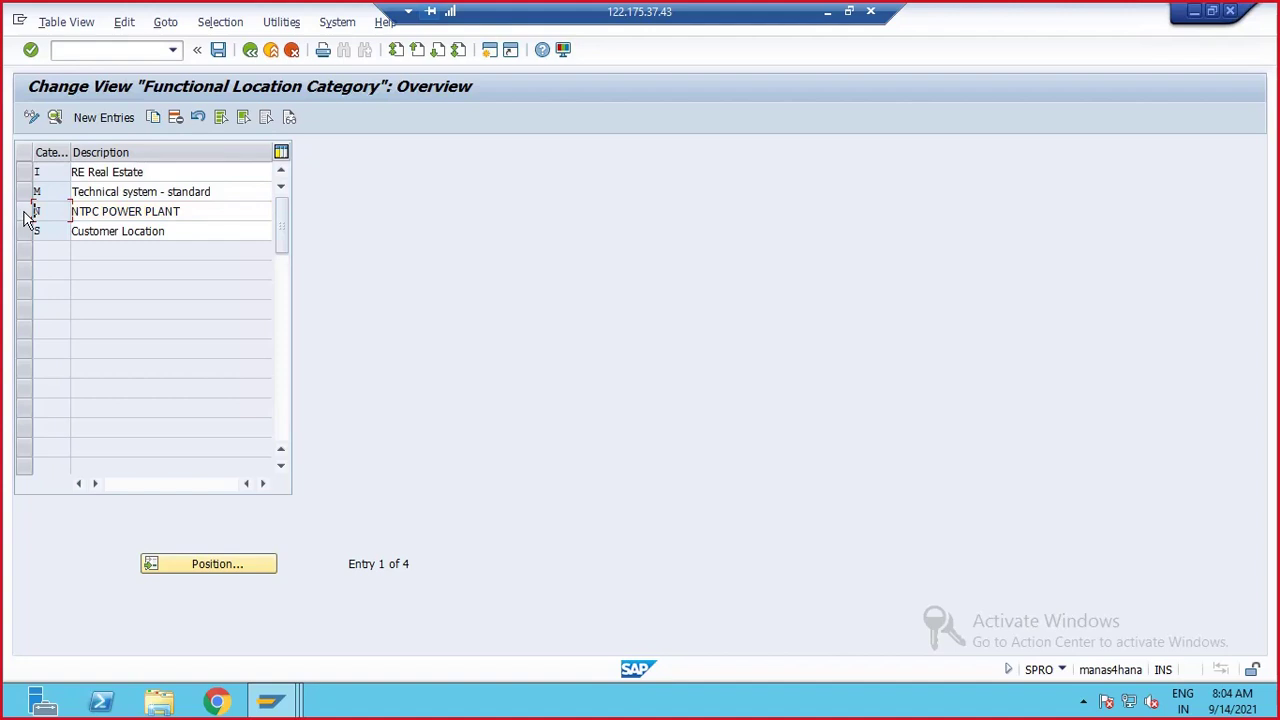
left_click(24, 213)
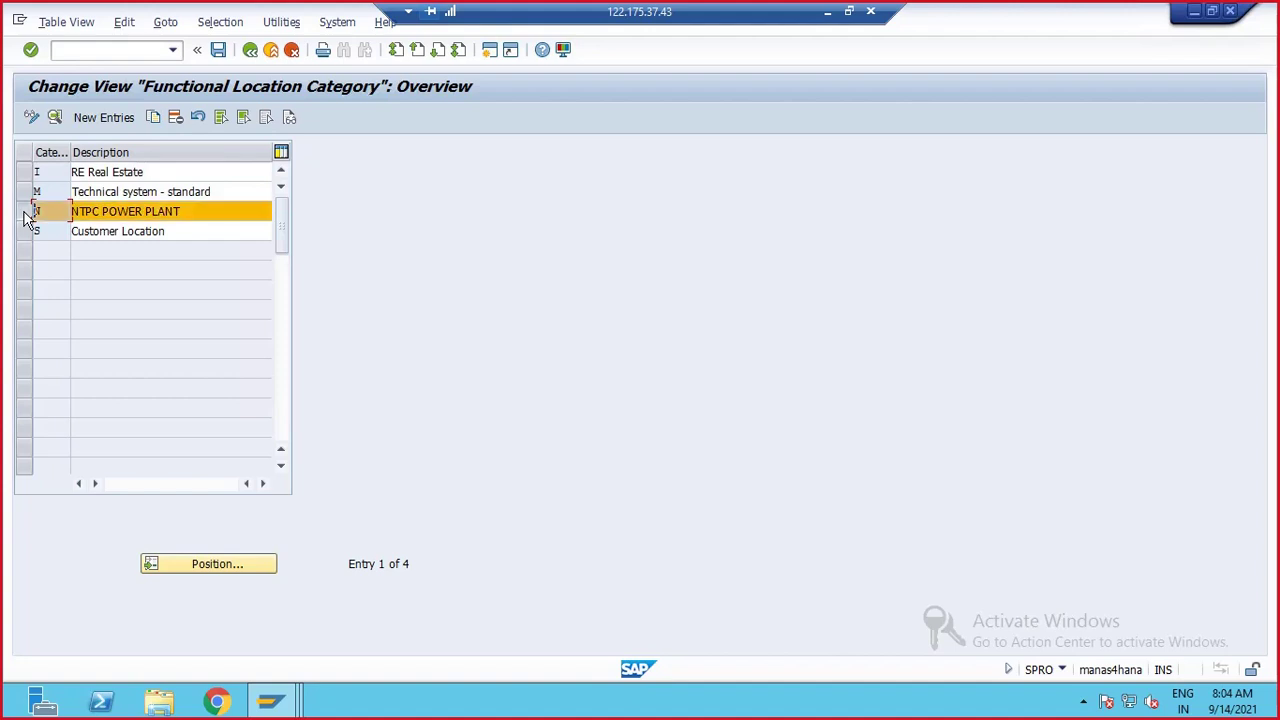
left_click(157, 118)
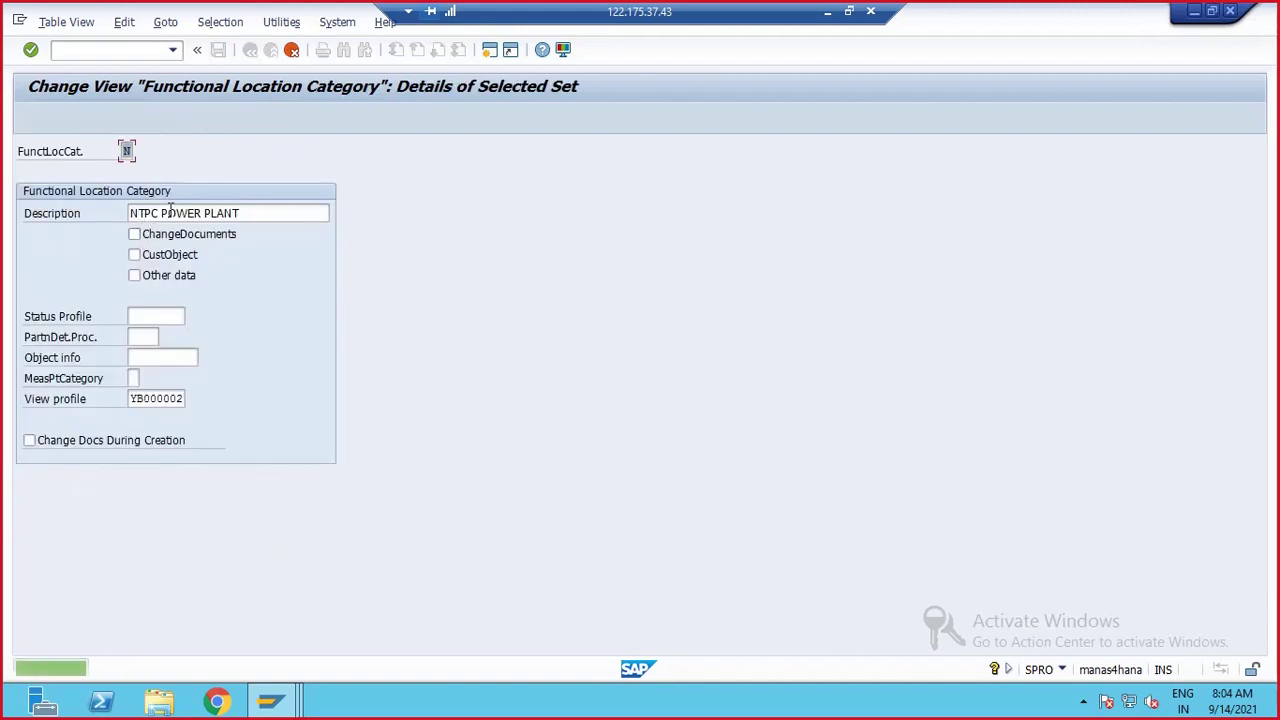
key("BackSpace")
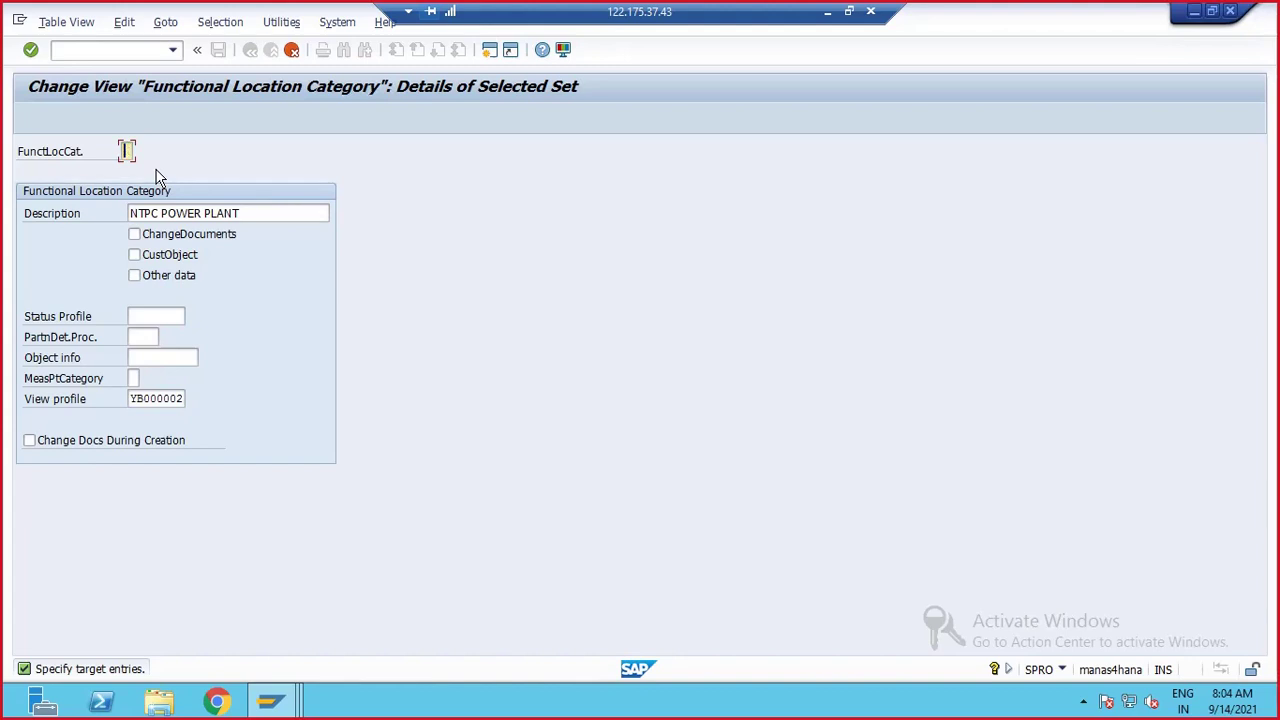
type("Z")
- Replace the description of category Z with "Category for steel plant"
left_click(238, 212)
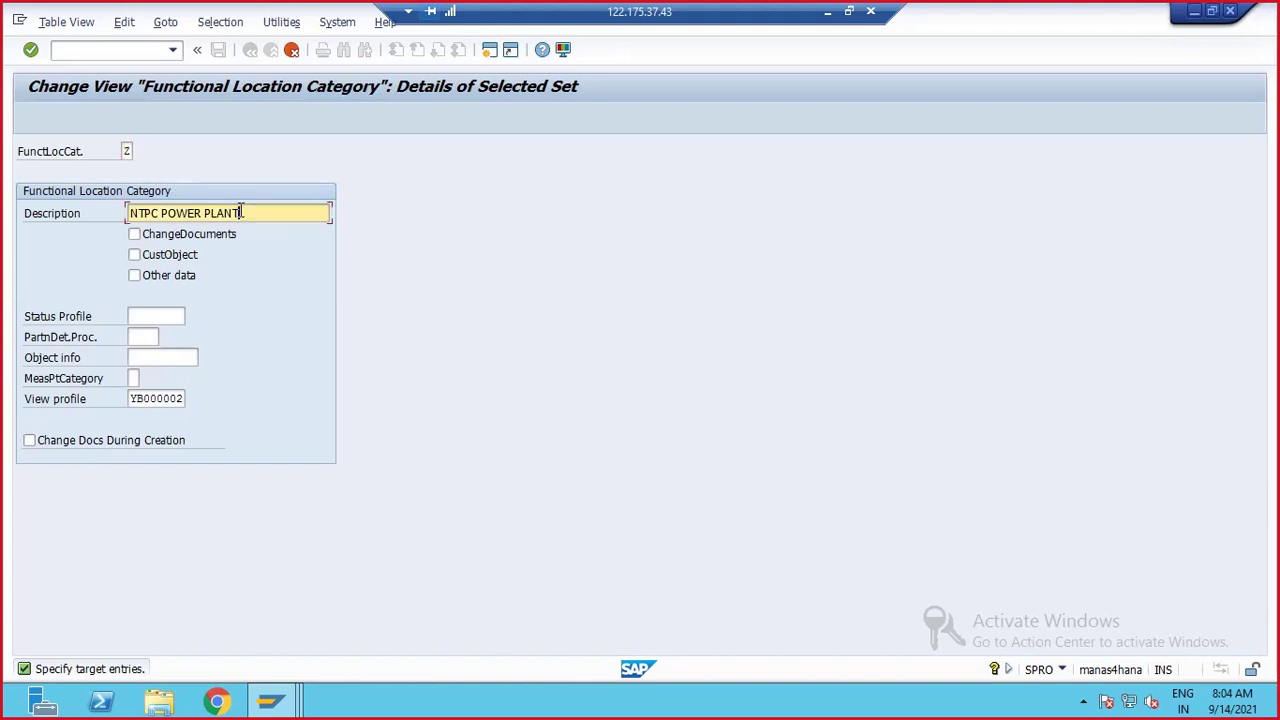
key("BackSpace")
key("BackSpace")
key("BackSpace")
key("BackSpace")
key("BackSpace")
key("BackSpace")
key("BackSpace")
key("BackSpace")
key("BackSpace")
key("BackSpace")
key("BackSpace")
key("BackSpace")
key("BackSpace")
key("BackSpace")
key("BackSpace")
key("BackSpace")
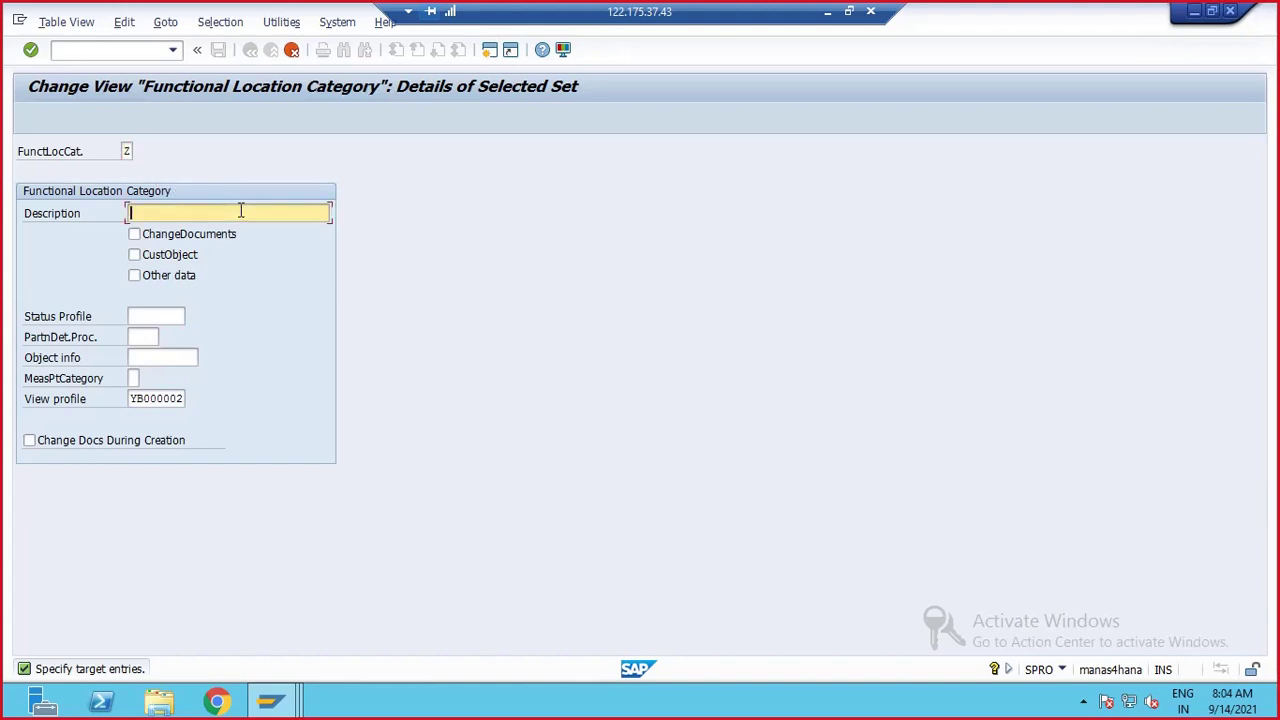
type("Category for steel plant")
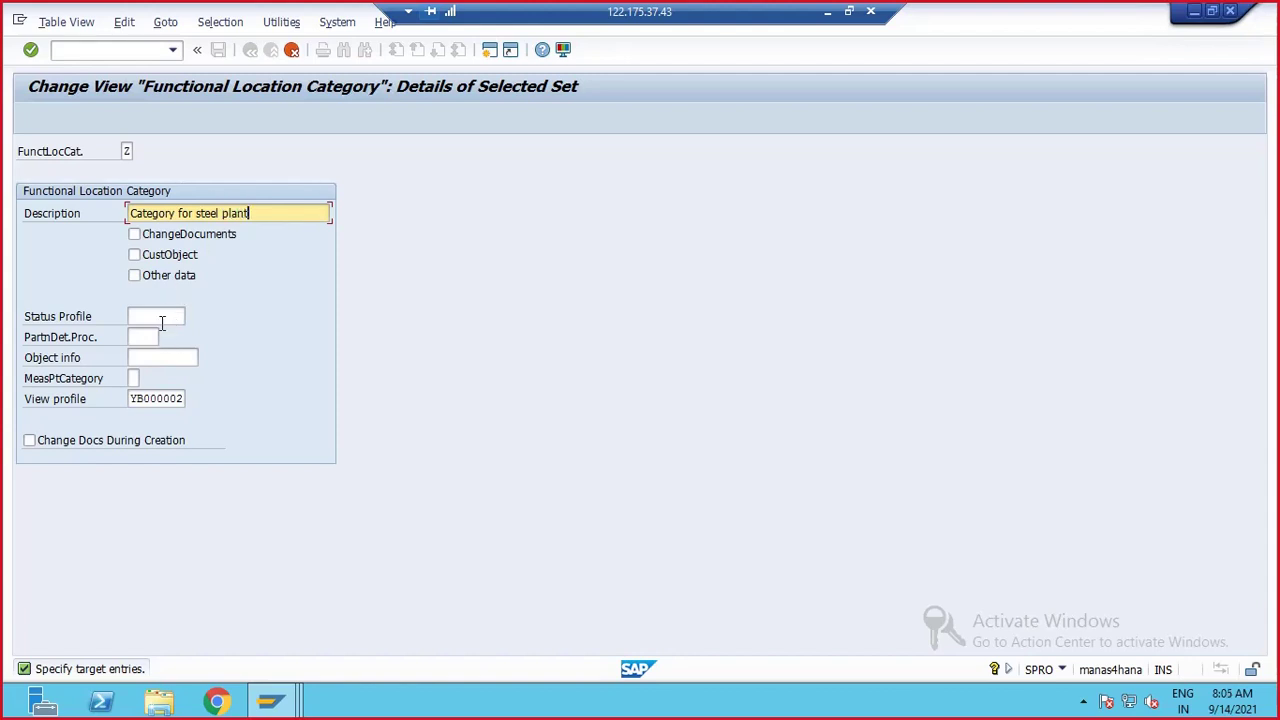
- Assign the view profile ZPMTRAIN to category Z in place of the copied one
double_click(156, 397)
key("Delete")
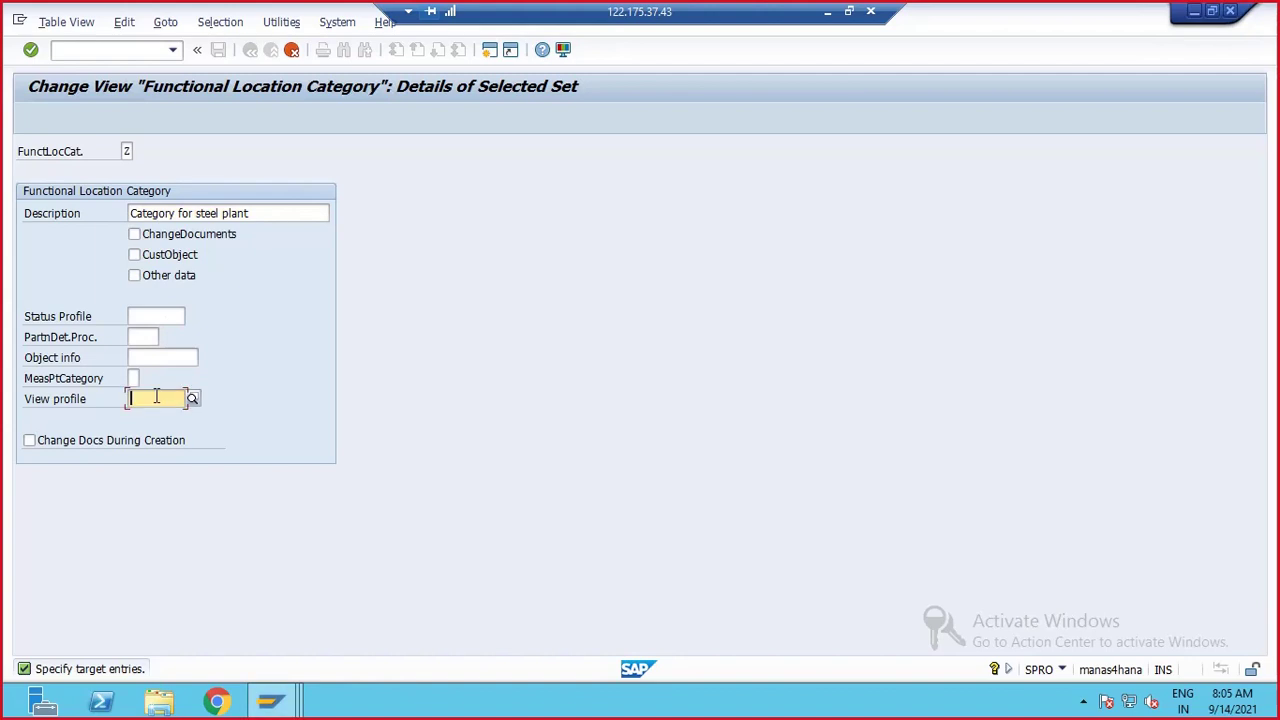
key("F4")
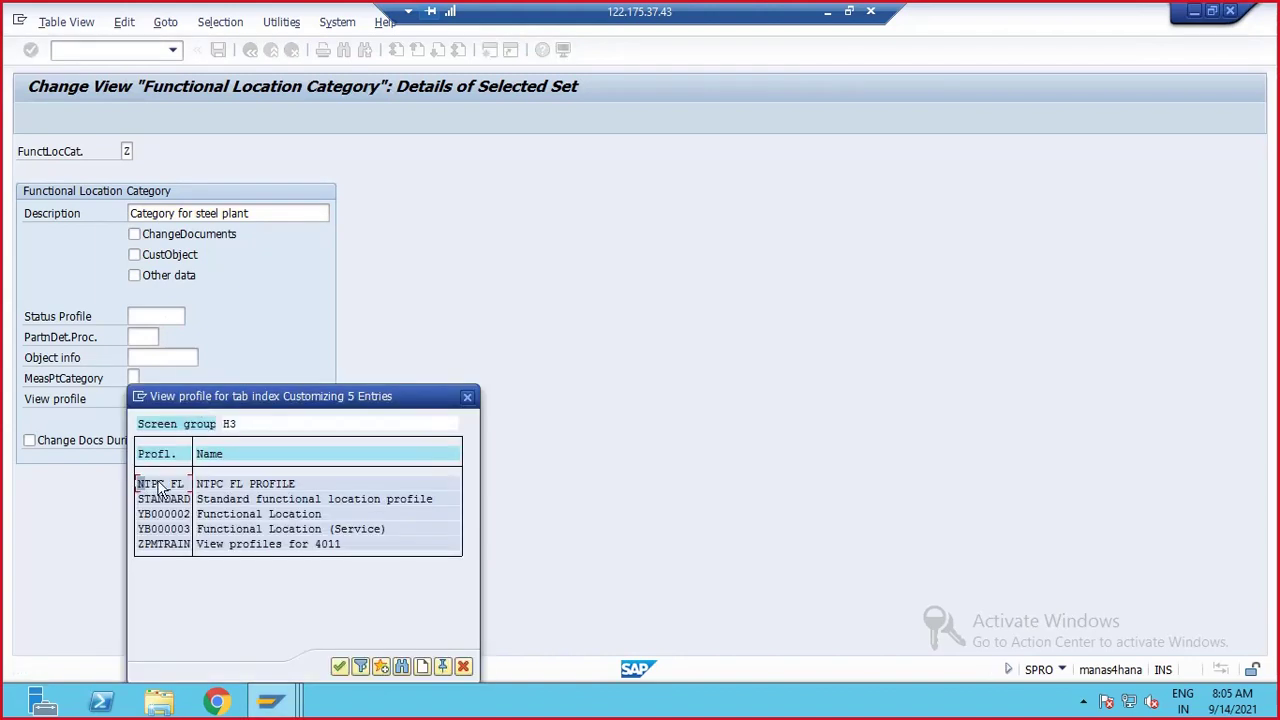
double_click(159, 545)
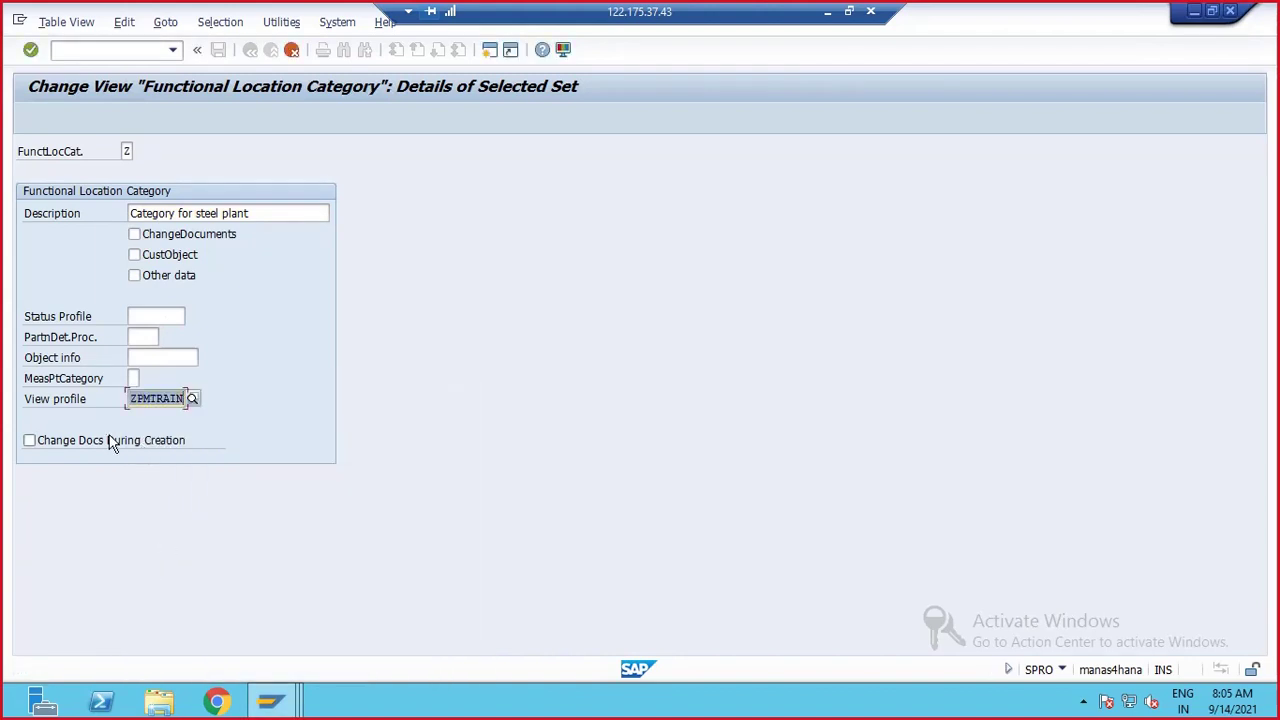
- Review the view profiles available for screen group H3 and choose ZPMTRAIN again
left_click(193, 399)
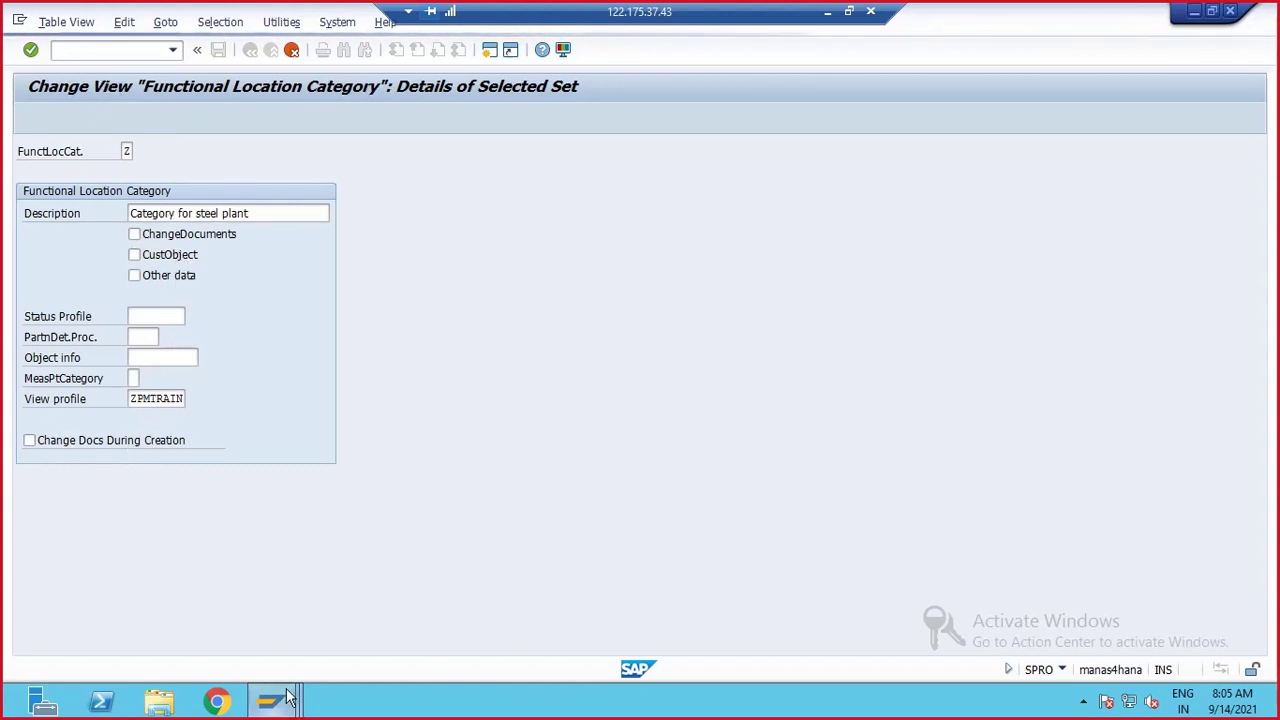
mouse_move(287, 707)
left_click(337, 563)
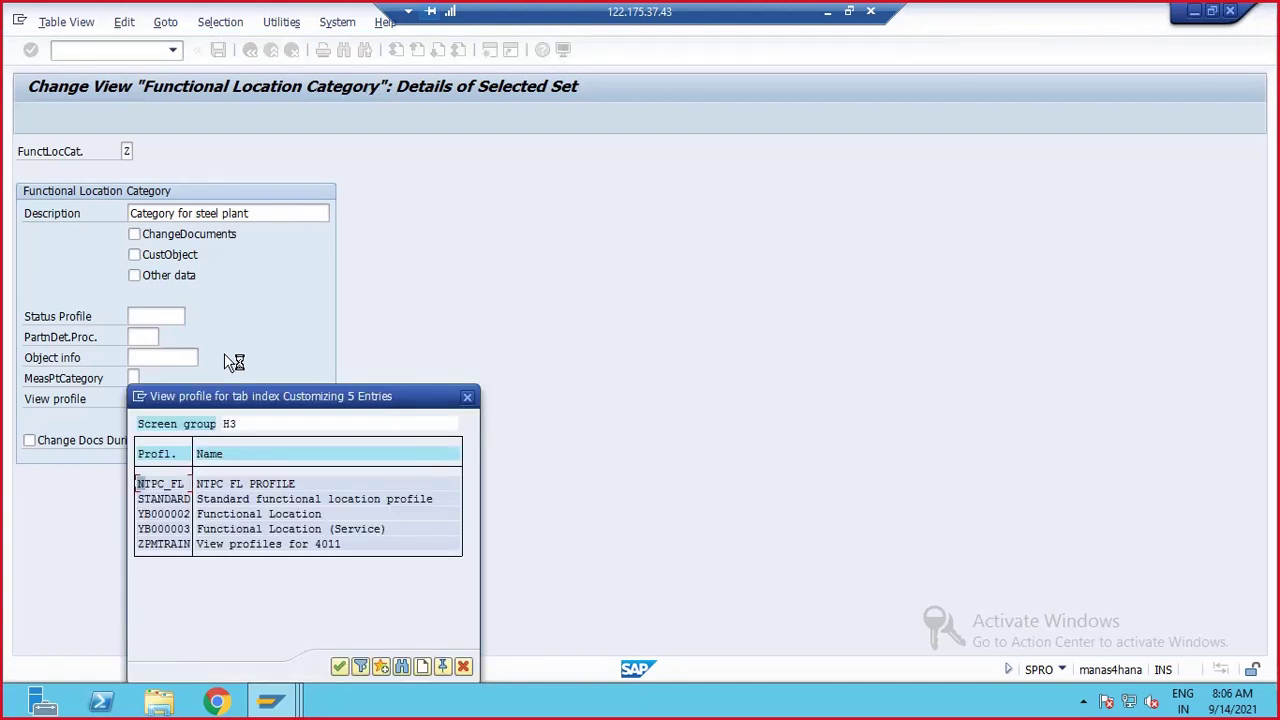
left_click_drag(286, 394, 560, 193)
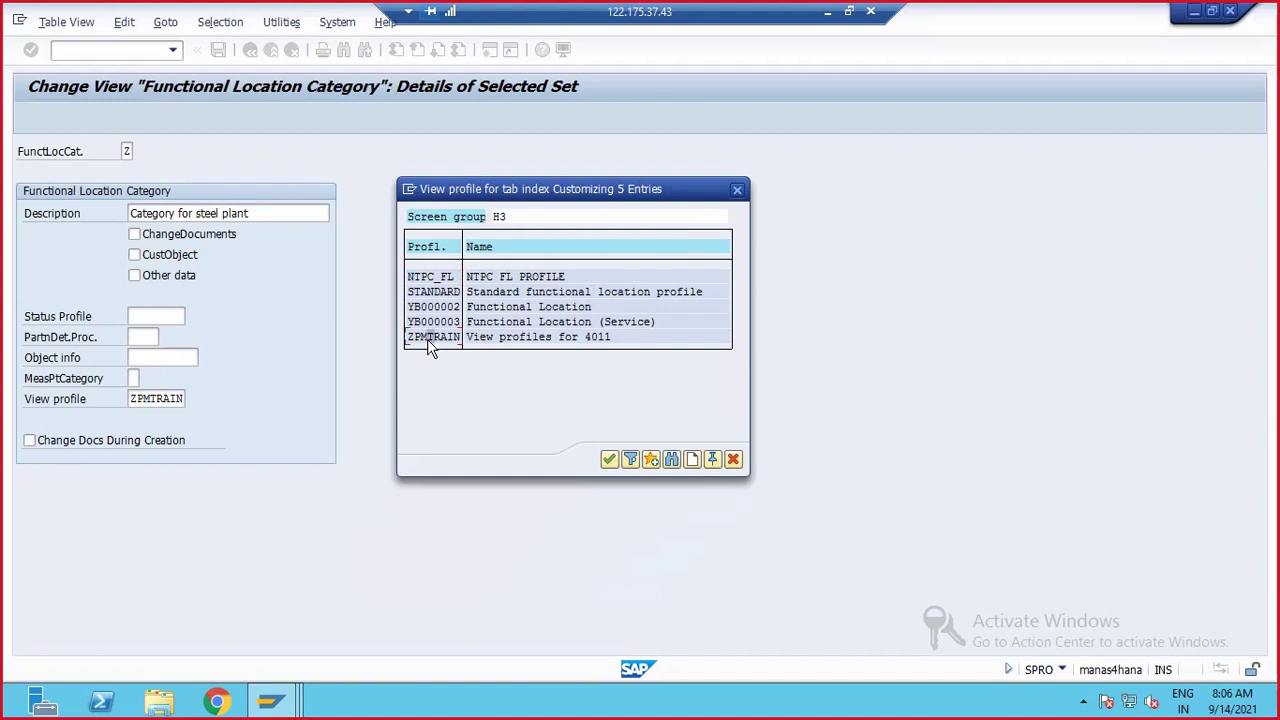
double_click(430, 337)
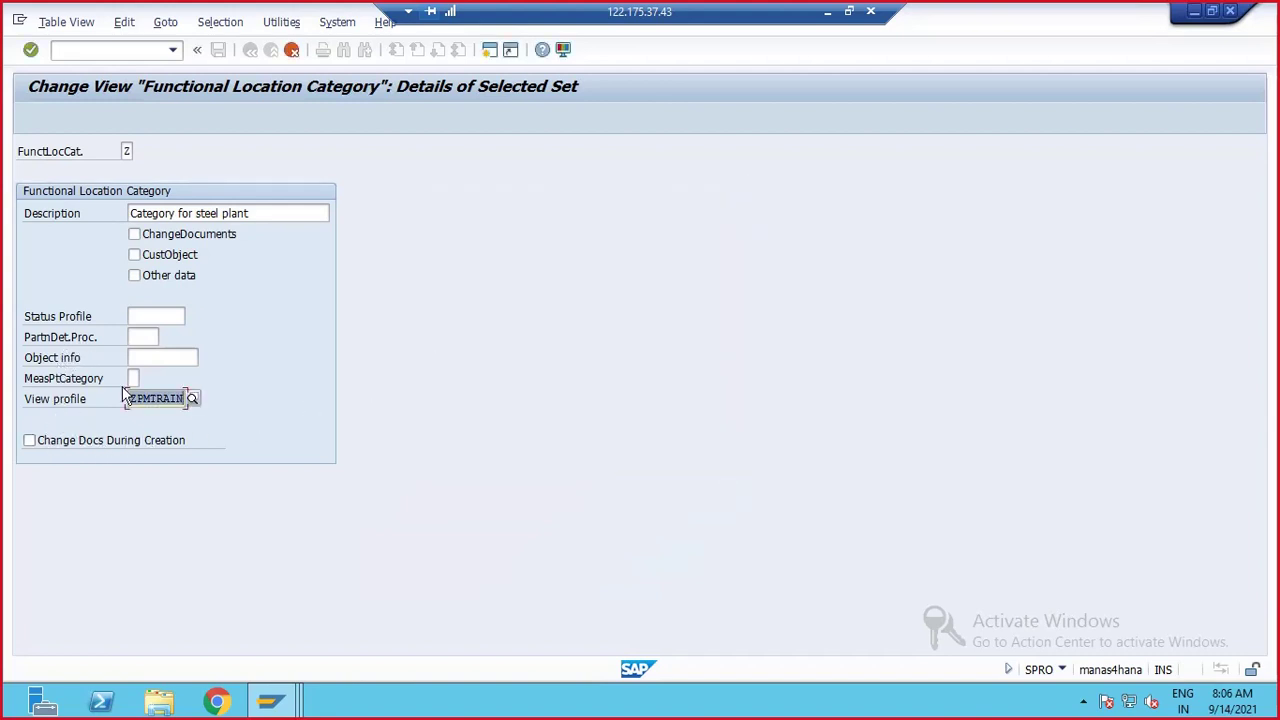
- Look through the possible object info values for the category without choosing one
left_click(167, 358)
left_click(205, 358)
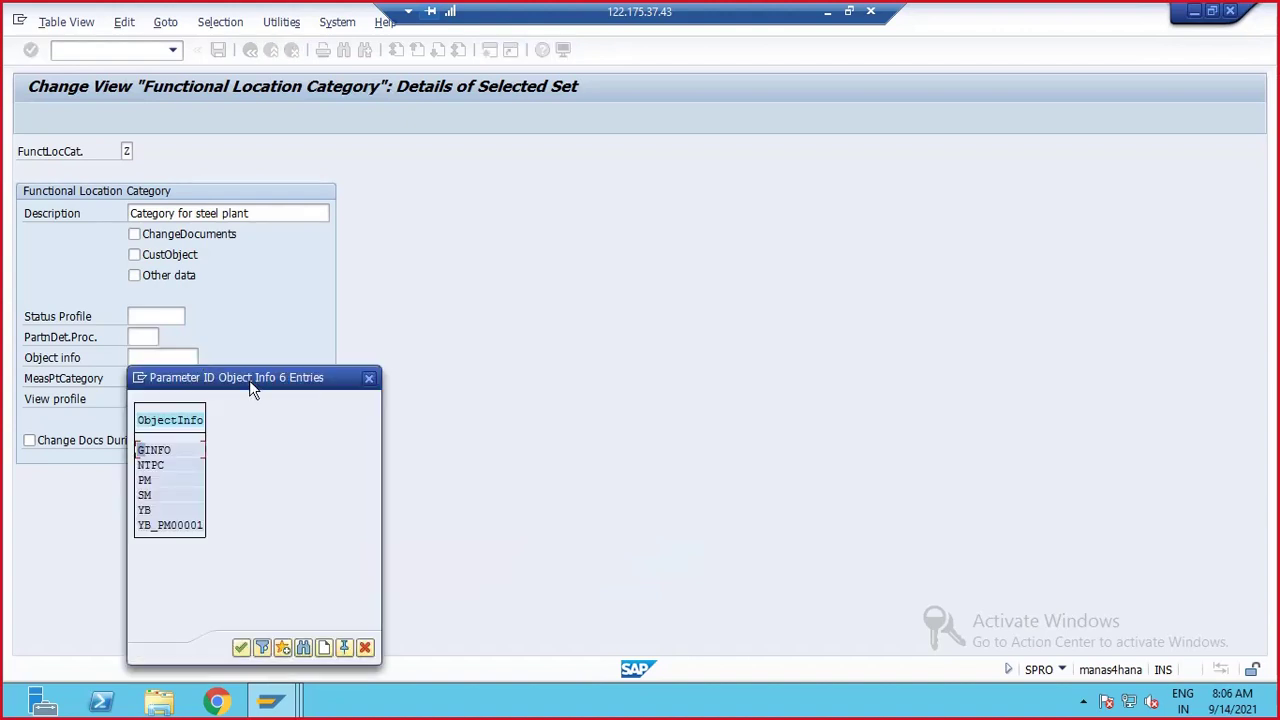
left_click(369, 377)
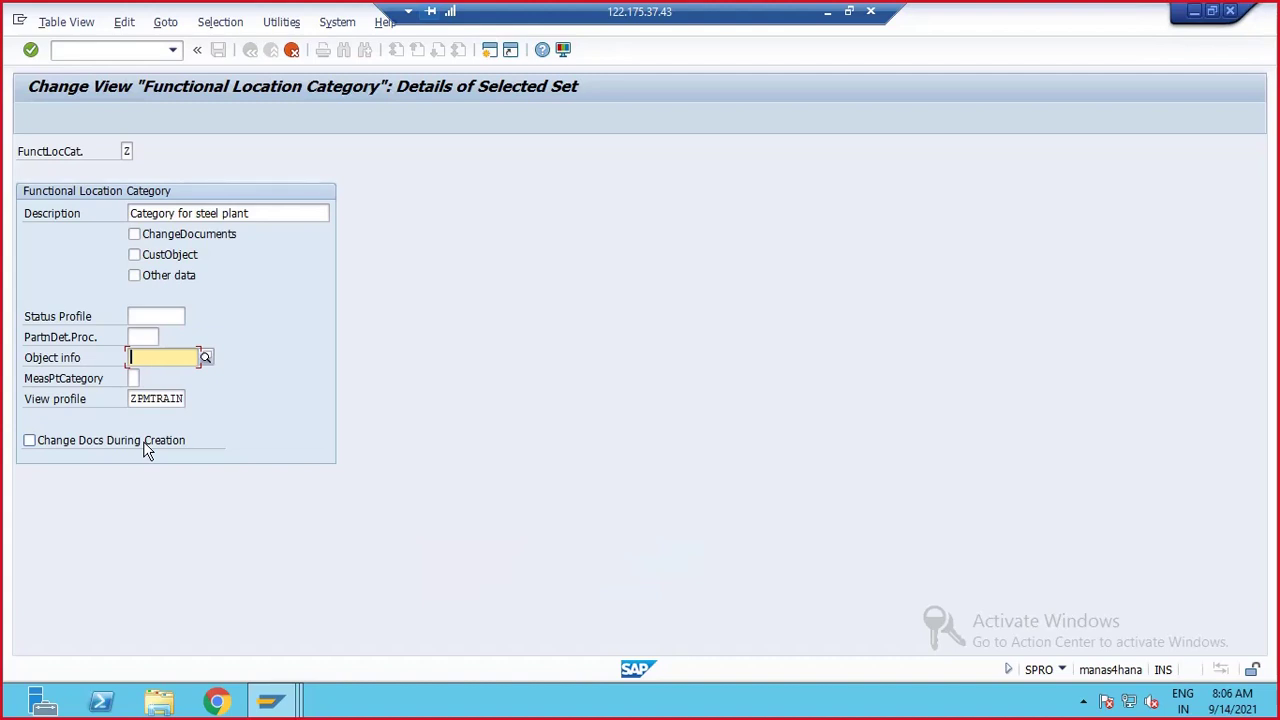
- Read the field help for the Change Docs During Creation indicator
left_click(29, 440)
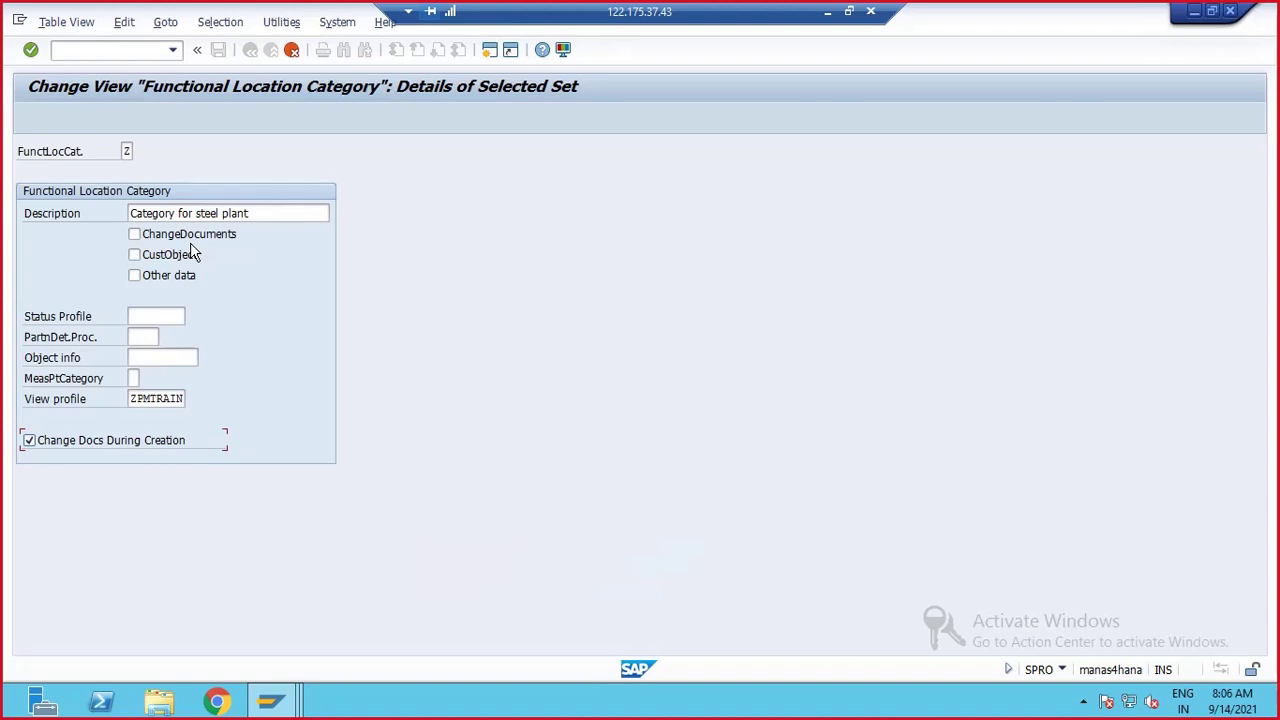
left_click(30, 441)
key("F1")
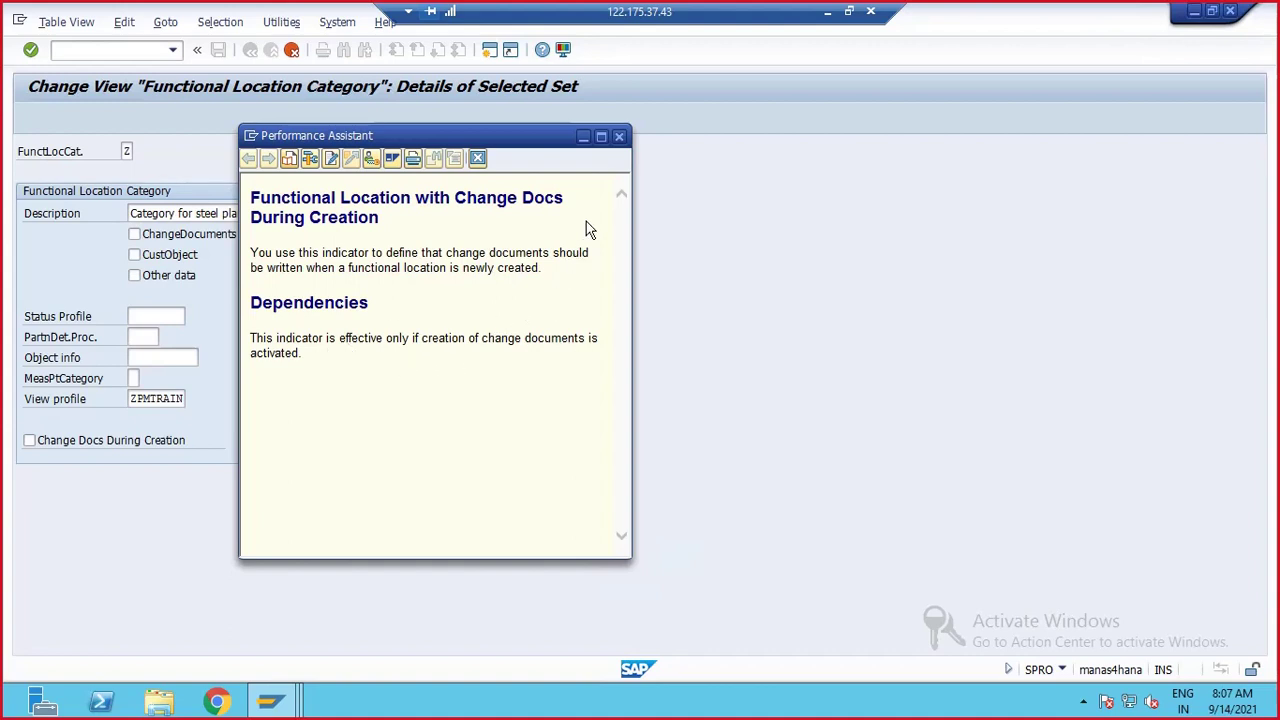
left_click(619, 136)
- Activate ChangeDocuments and Change Docs During Creation for category Z, and save it under the "floc configs" customizing request
left_click(30, 443)
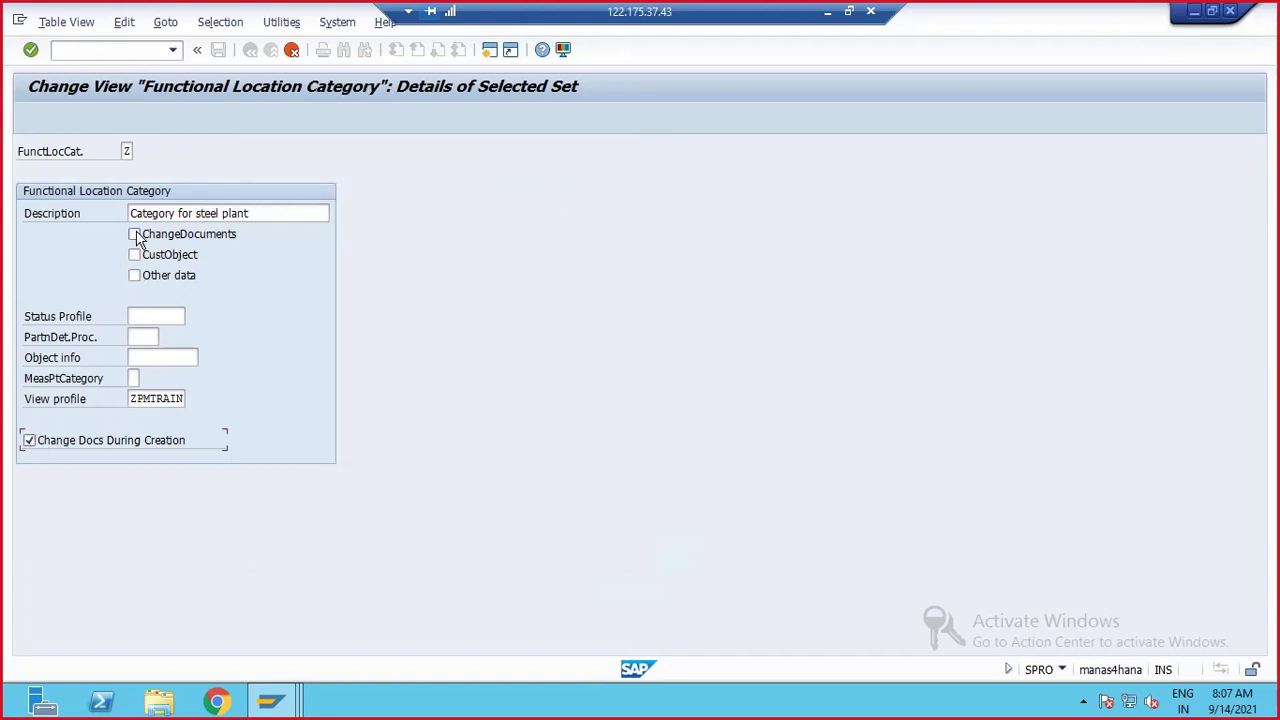
left_click(134, 234)
key("Return")
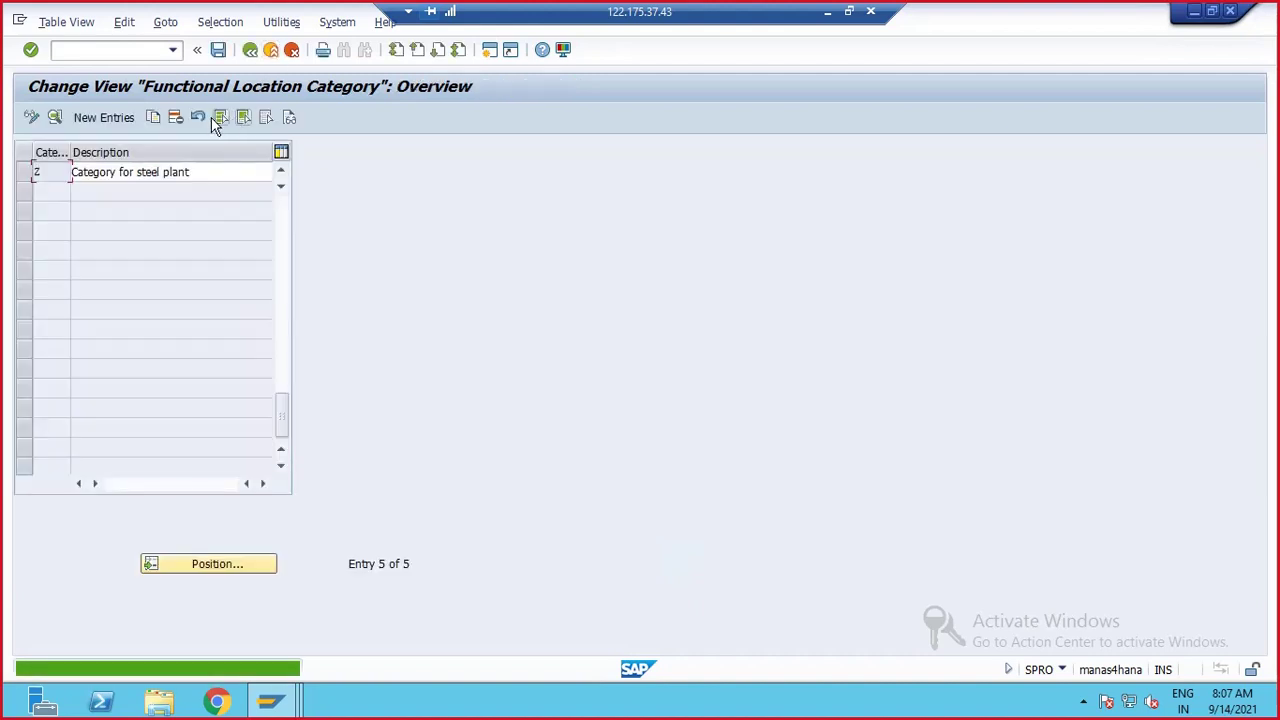
left_click(218, 50)
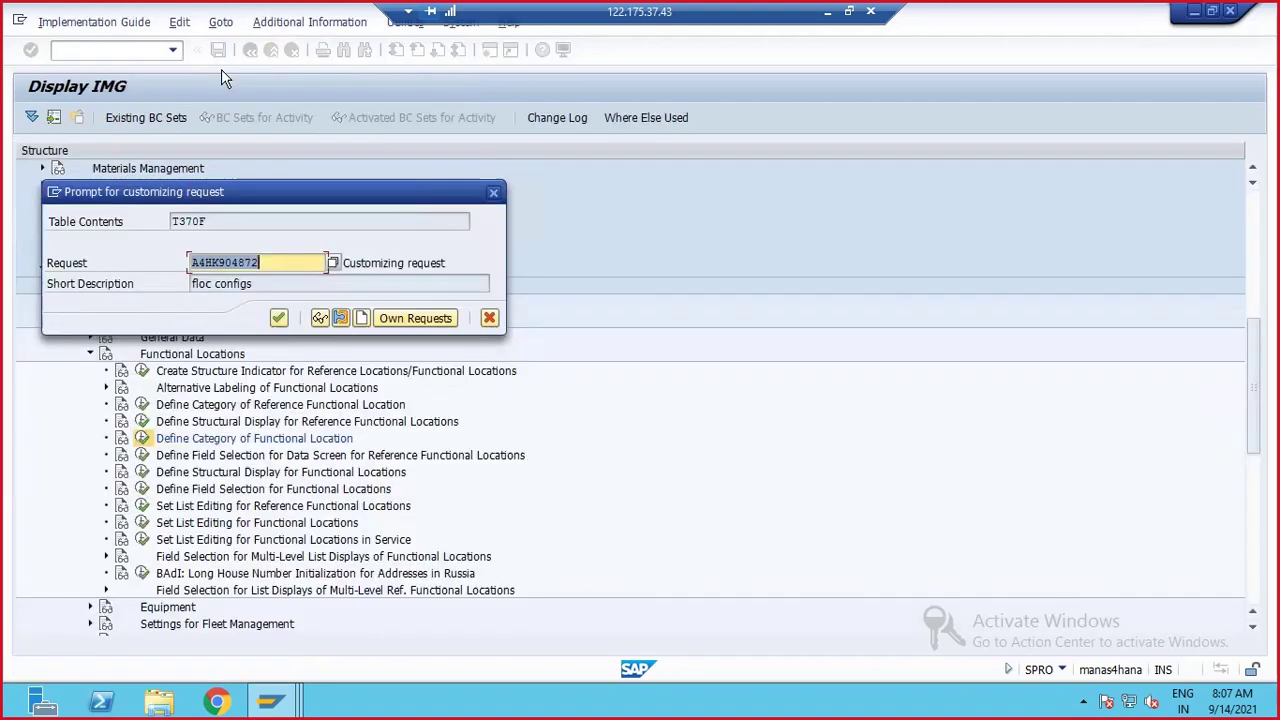
left_click(279, 318)
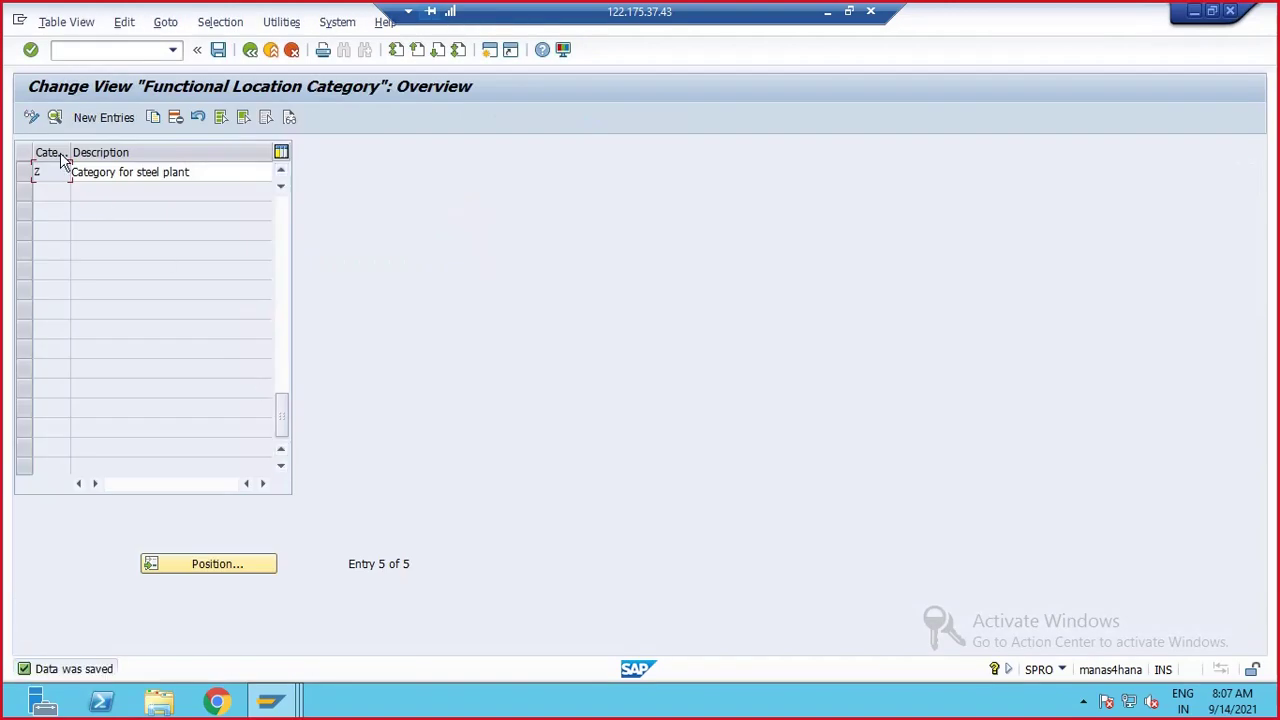
- Leave the category customizing and start creating a functional location with transaction IL01
left_click(250, 50)
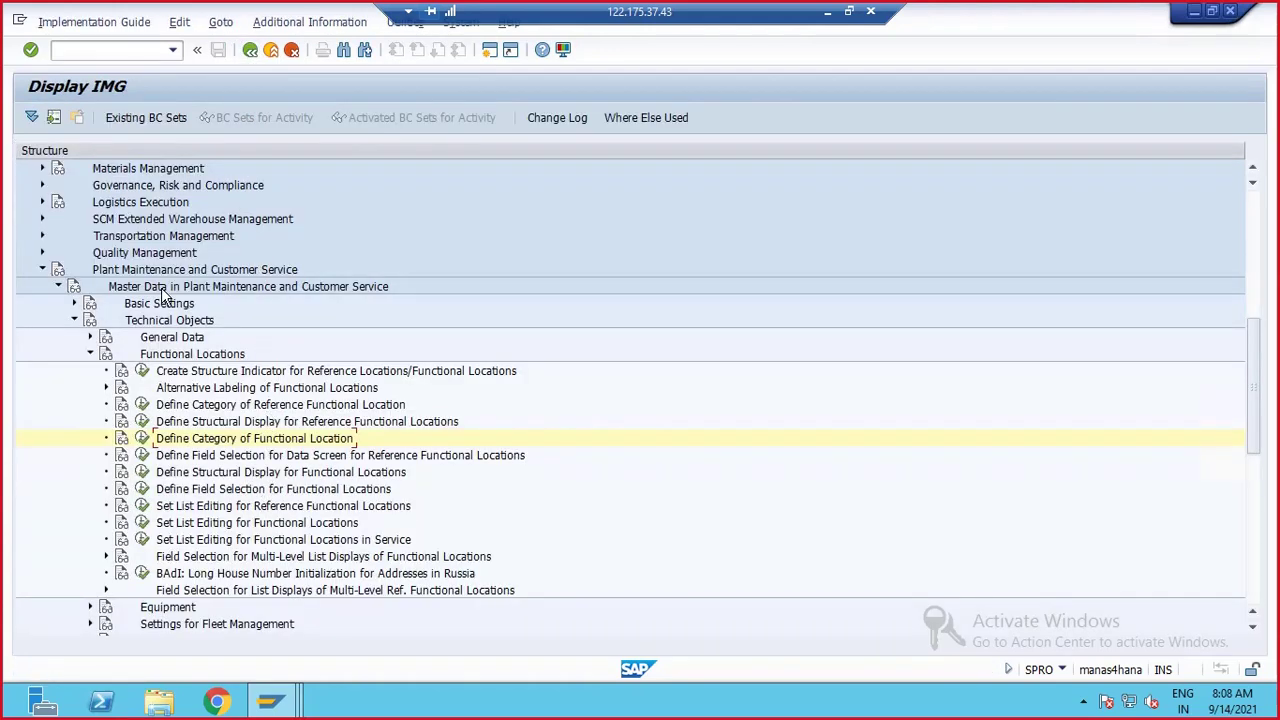
left_click(171, 48)
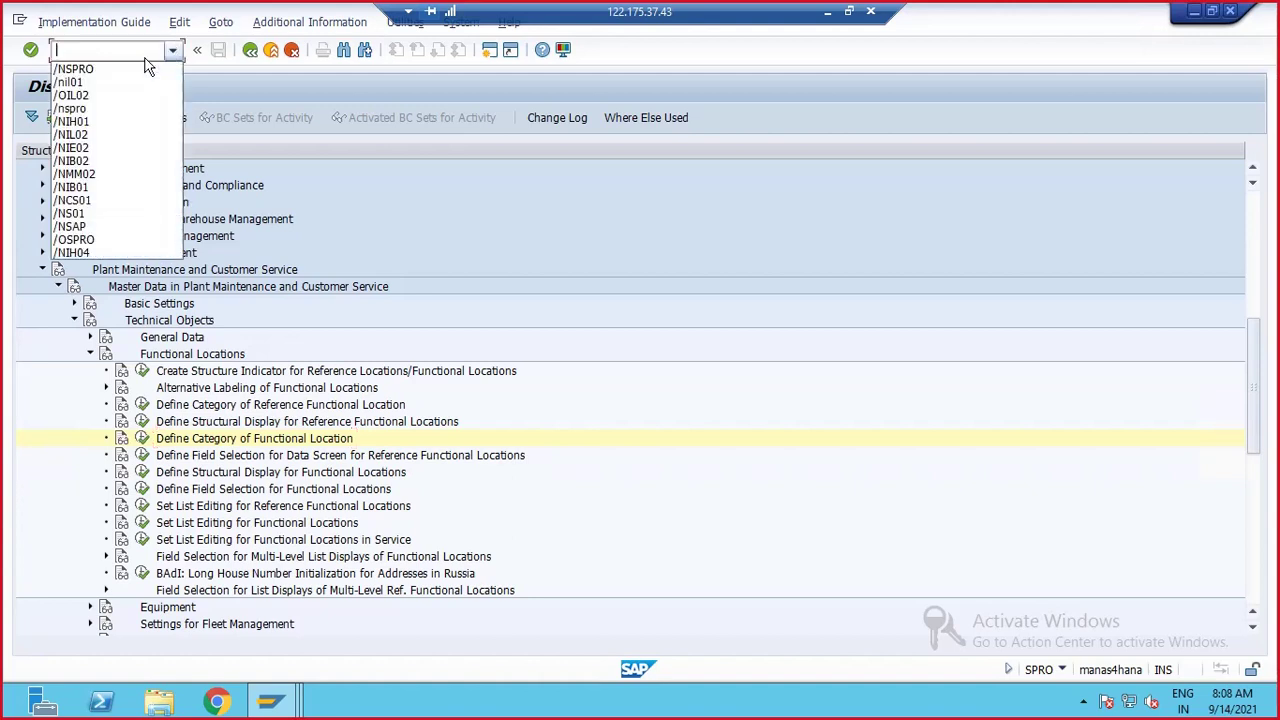
left_click(88, 83)
key("Return")
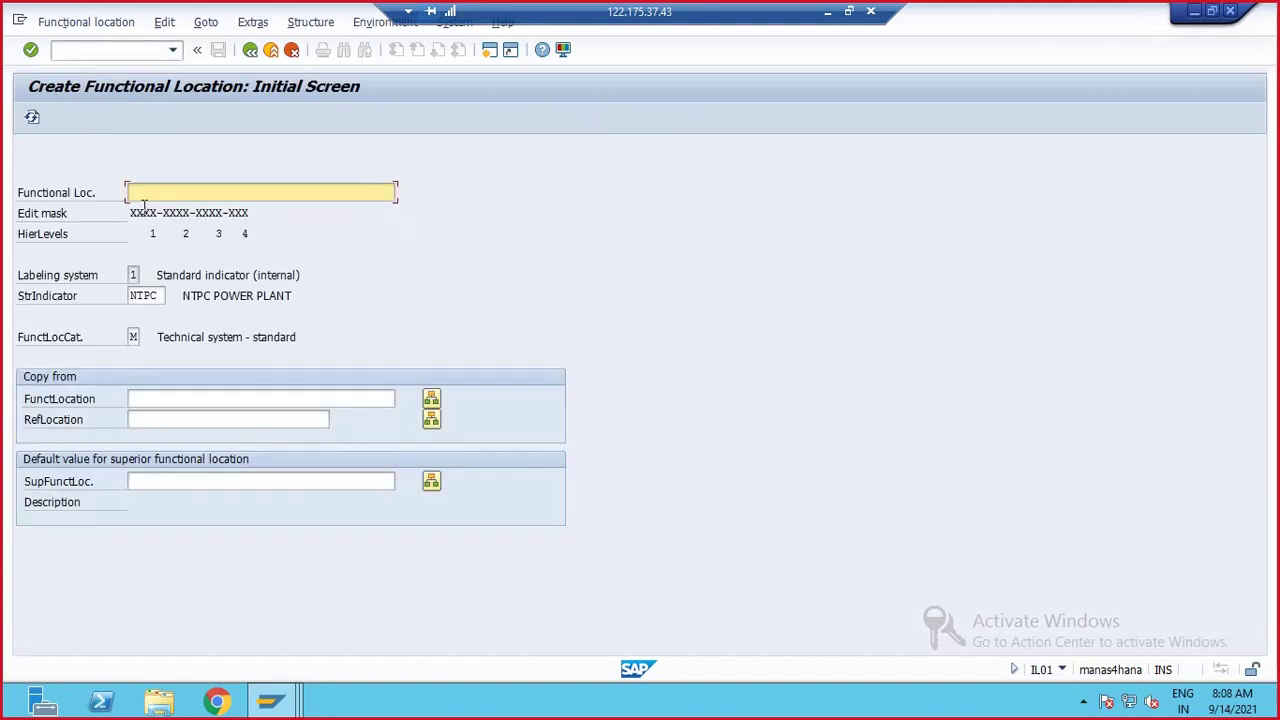
- Start functional location NTPC-UNT6 with category Z and superior functional location NTPC, and open its master data
left_click(133, 337)
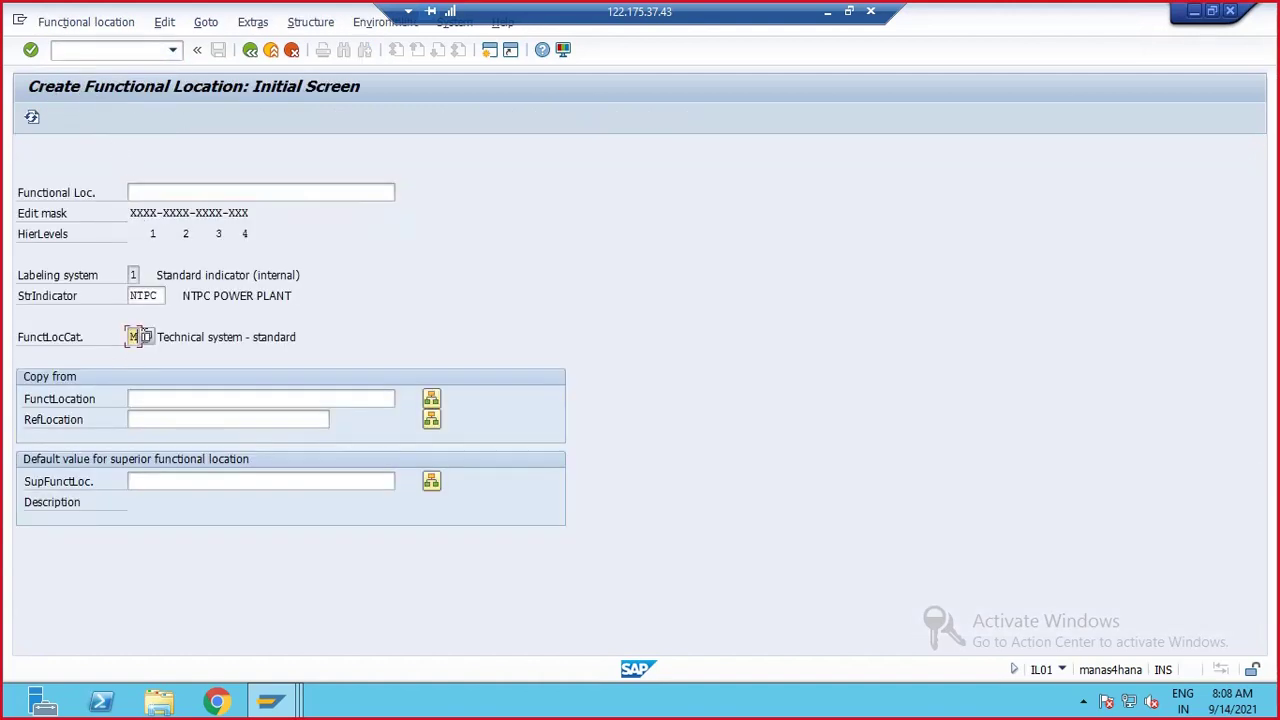
left_click(147, 337)
double_click(140, 478)
left_click(170, 192)
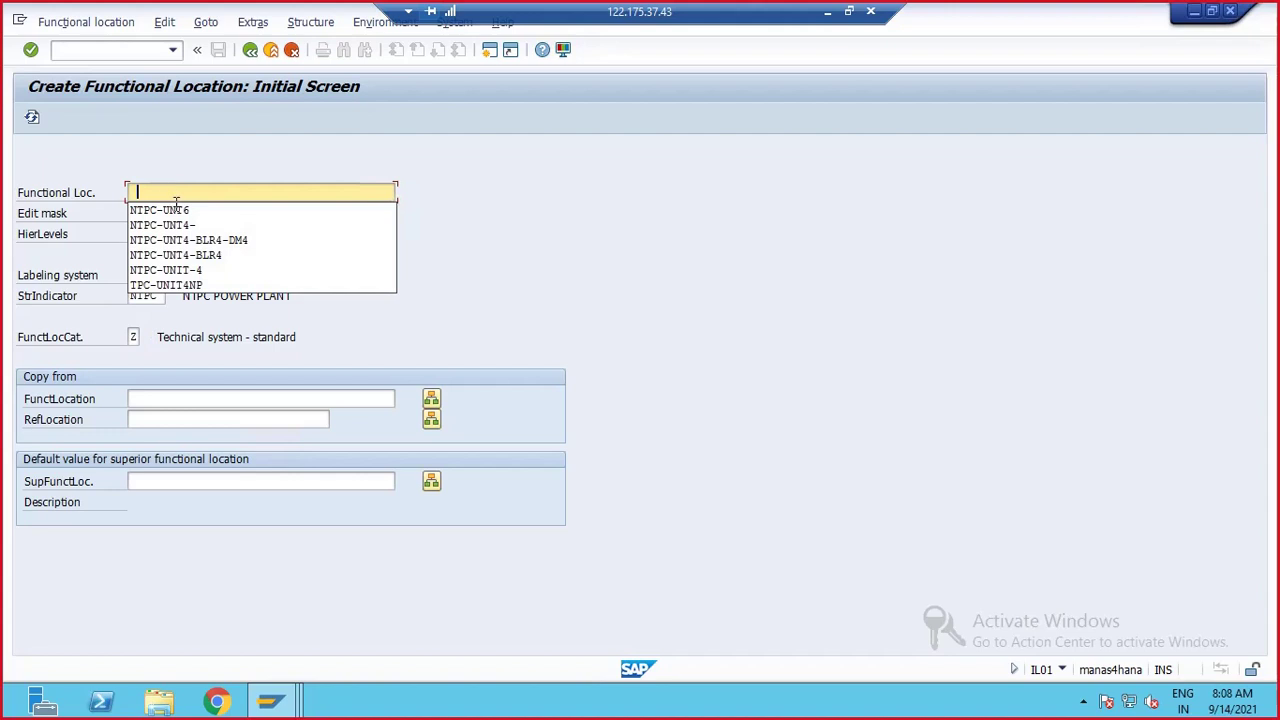
left_click(174, 210)
left_click(160, 413)
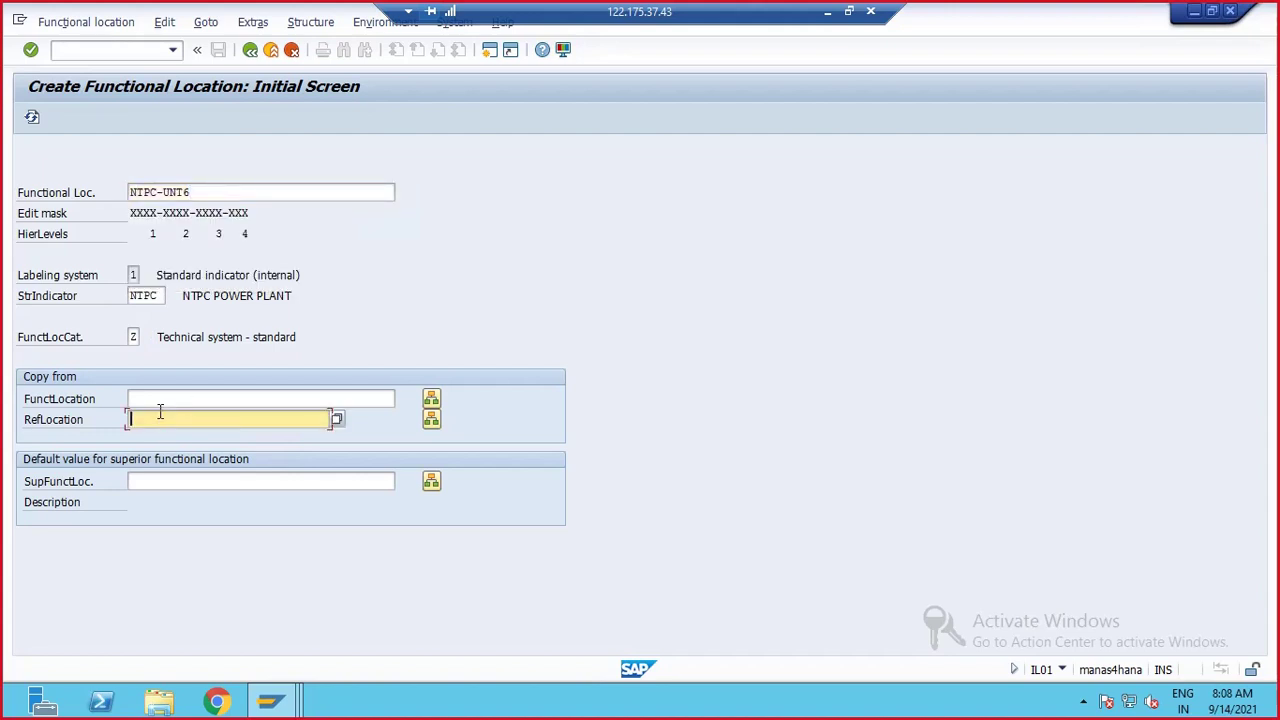
left_click(136, 479)
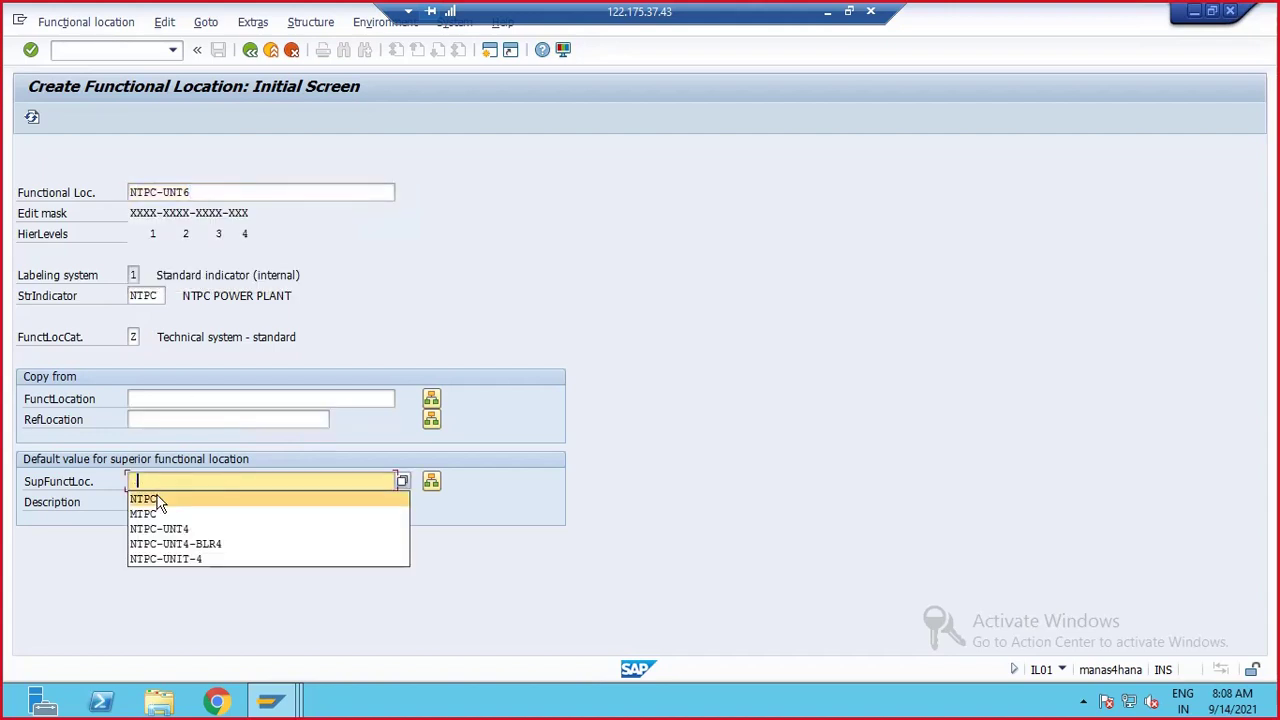
left_click(158, 499)
key("Return")
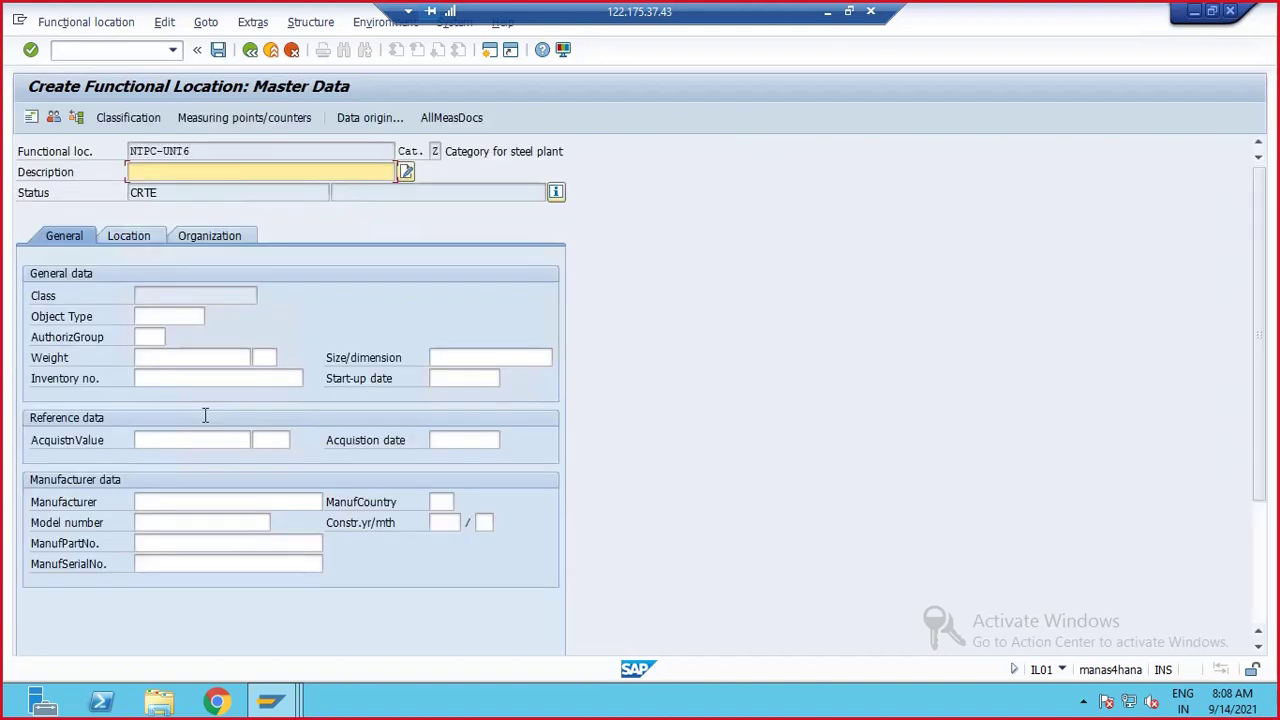
- Review the Location and Organization data of NTPC-UNT6 under category Z, and leave its master data without saving
left_click(131, 240)
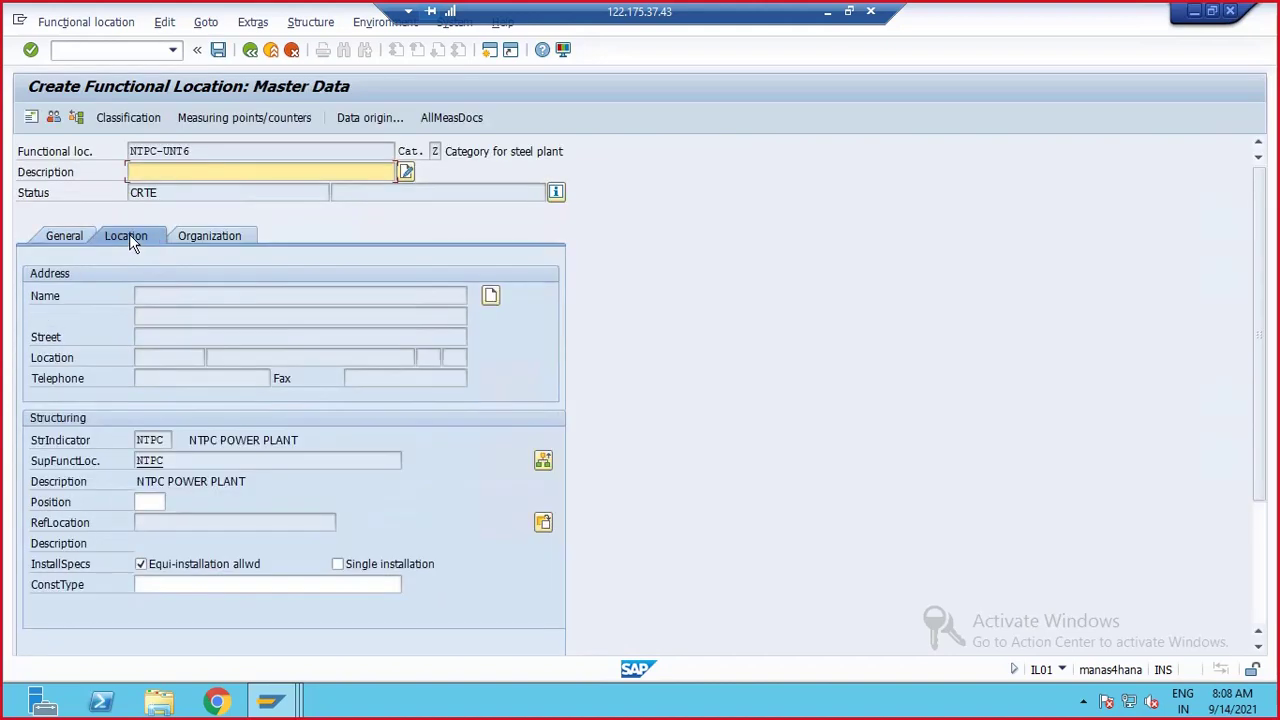
left_click(236, 235)
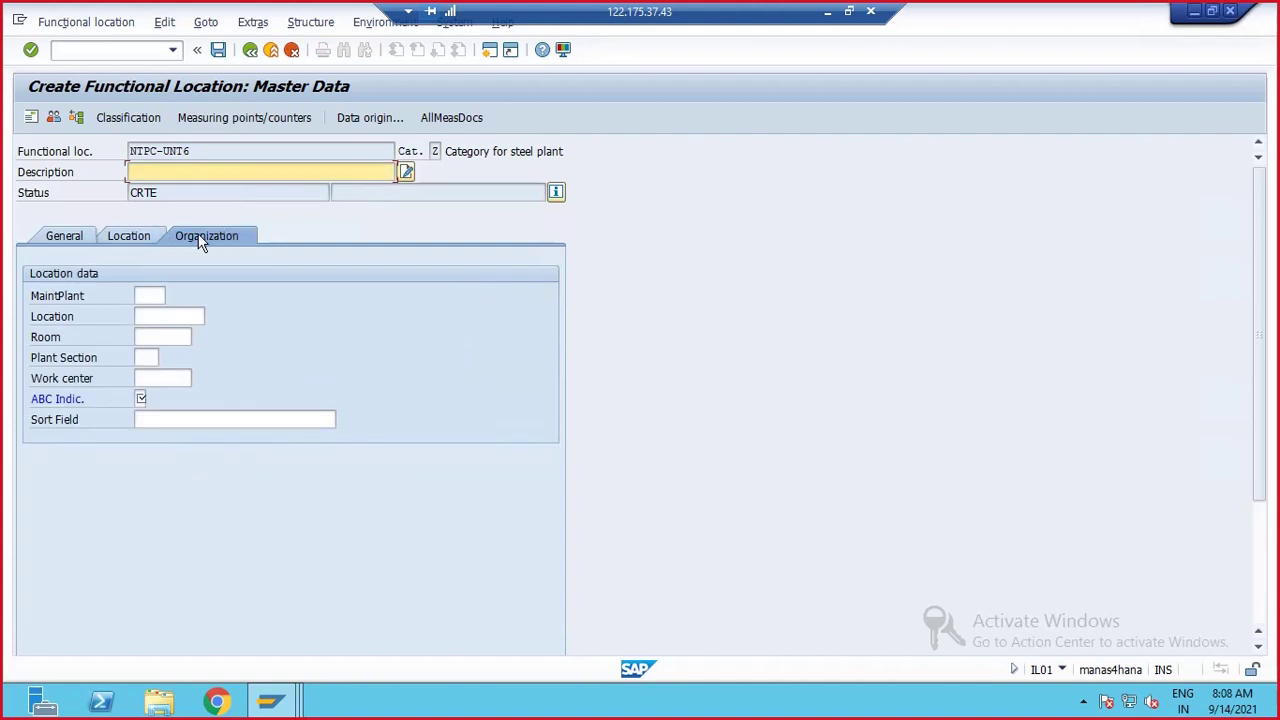
left_click(74, 237)
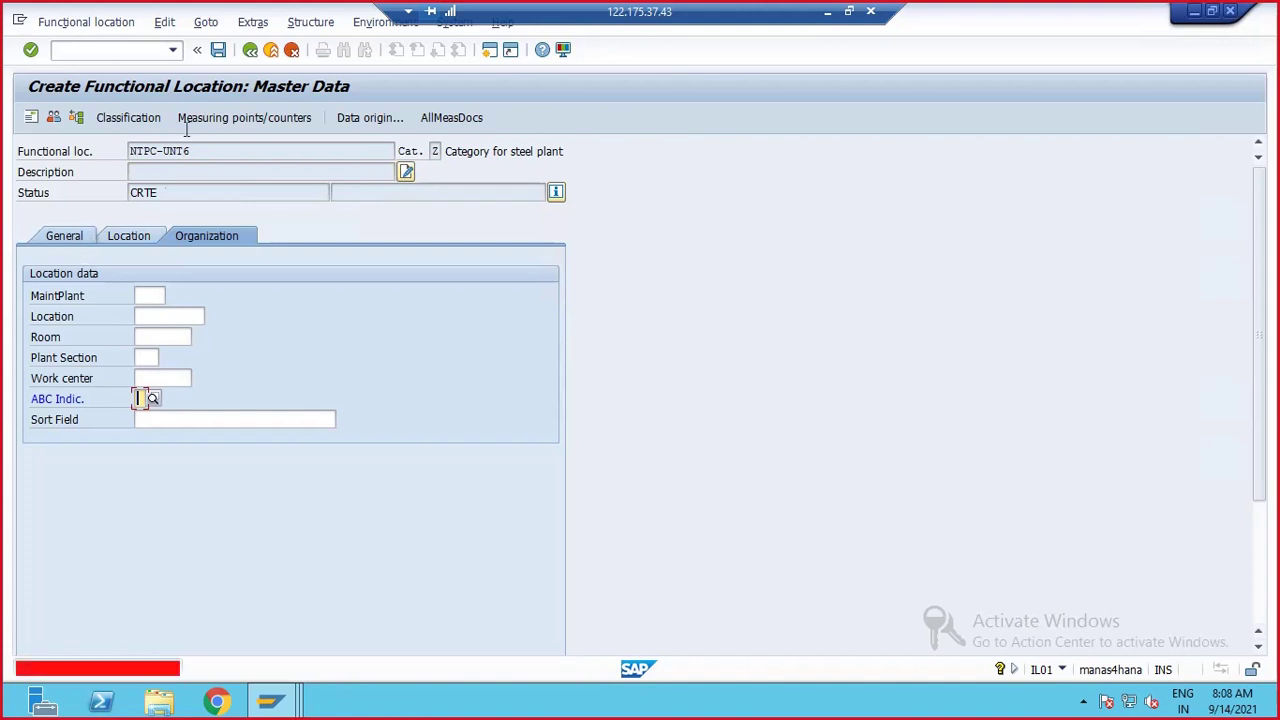
left_click(250, 49)
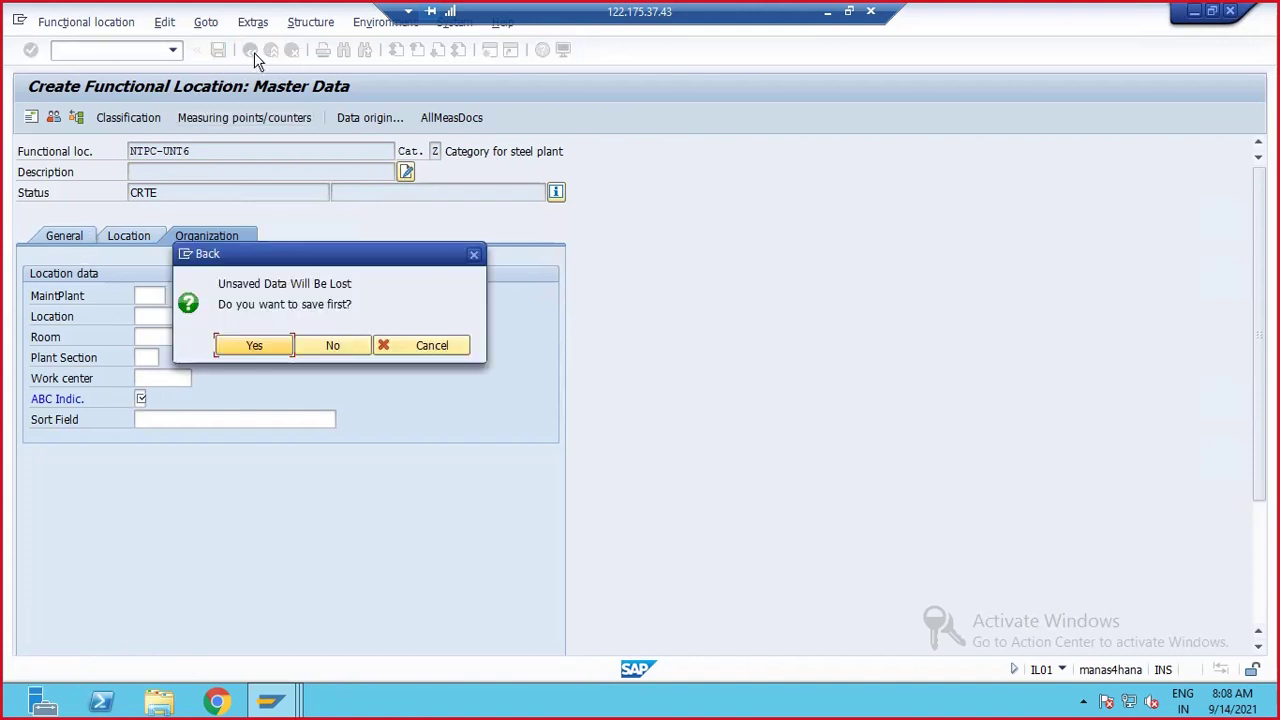
left_click(330, 345)
- Open the master data of NTPC-UNT6 with category M (Technical system - standard) to check its layout, and leave without saving
left_click(138, 337)
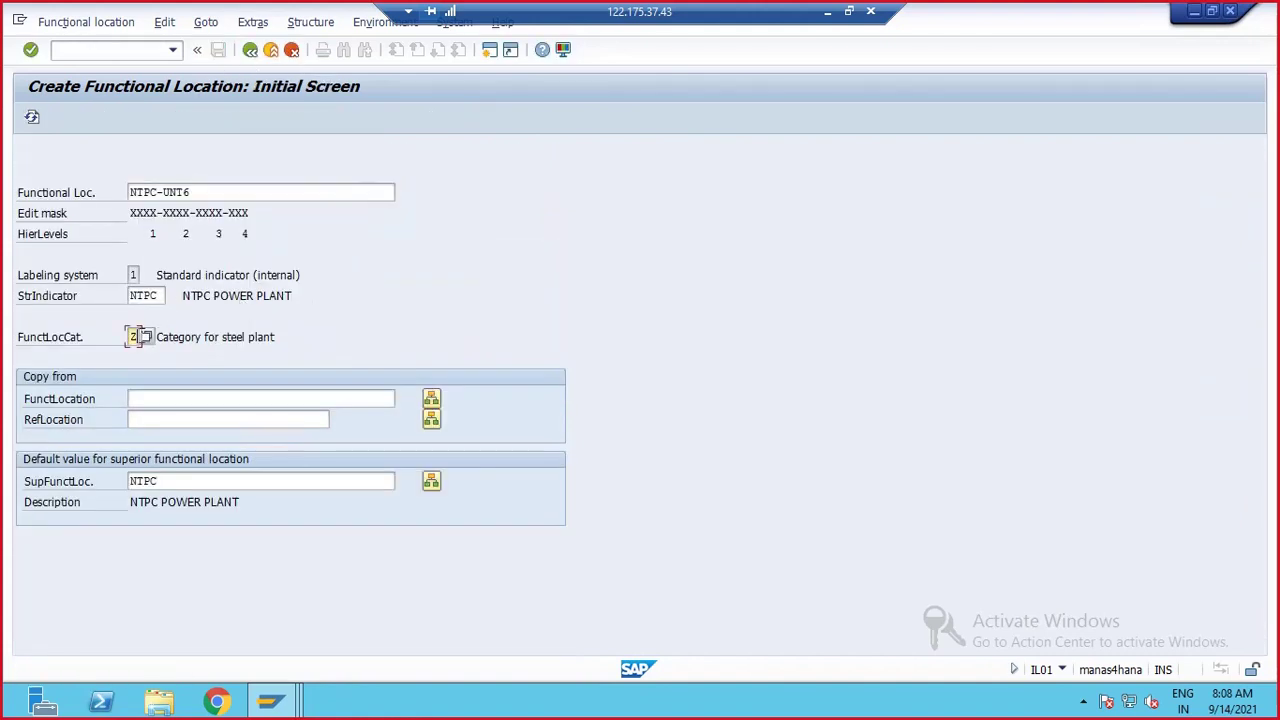
left_click(145, 337)
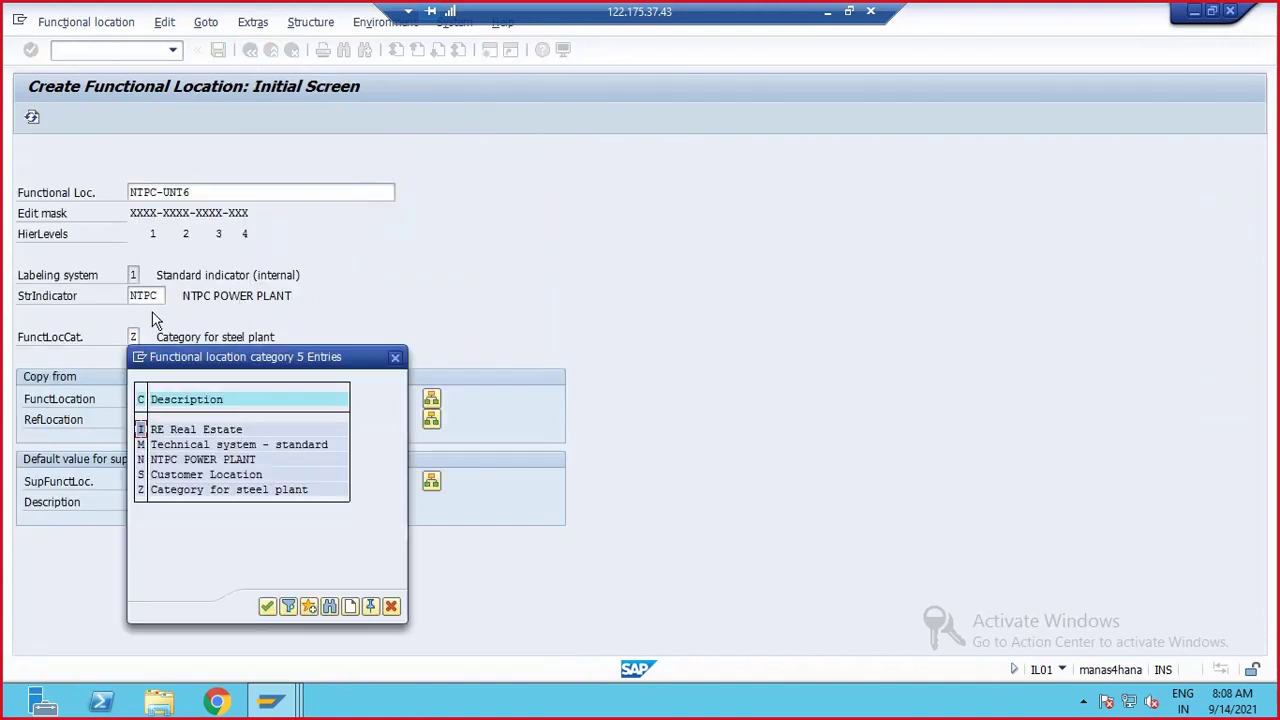
double_click(143, 445)
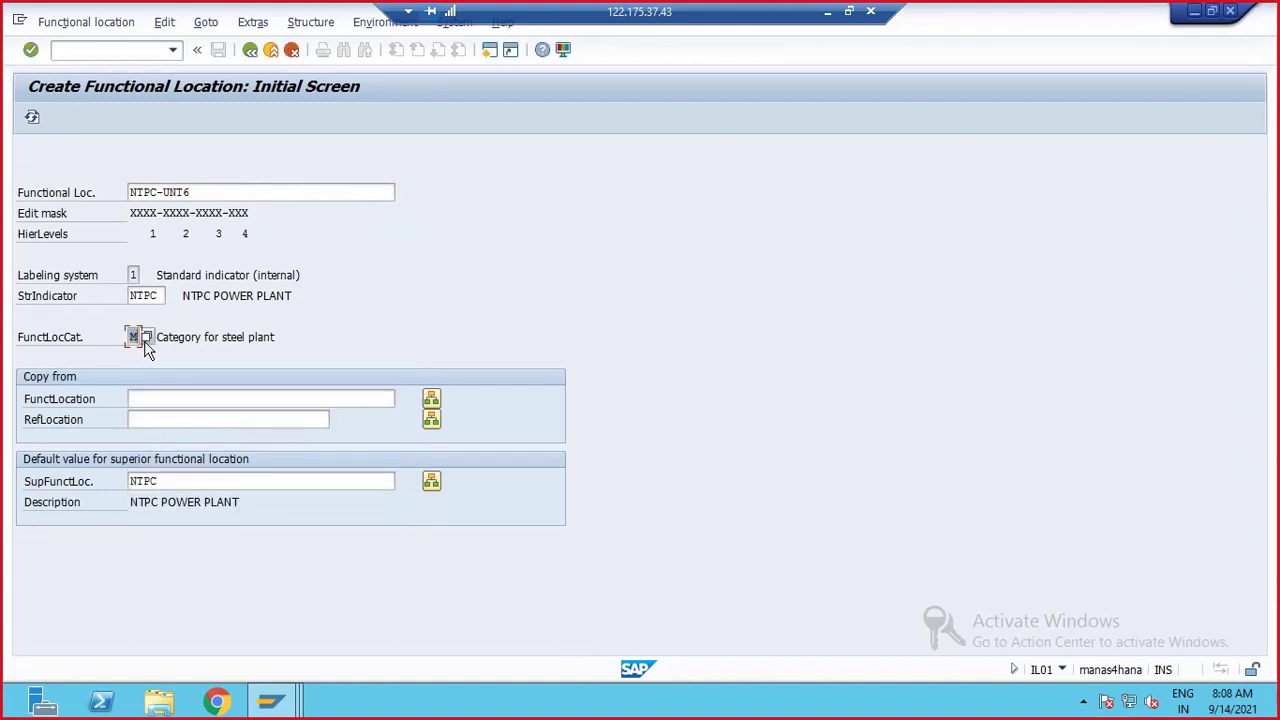
key("Return")
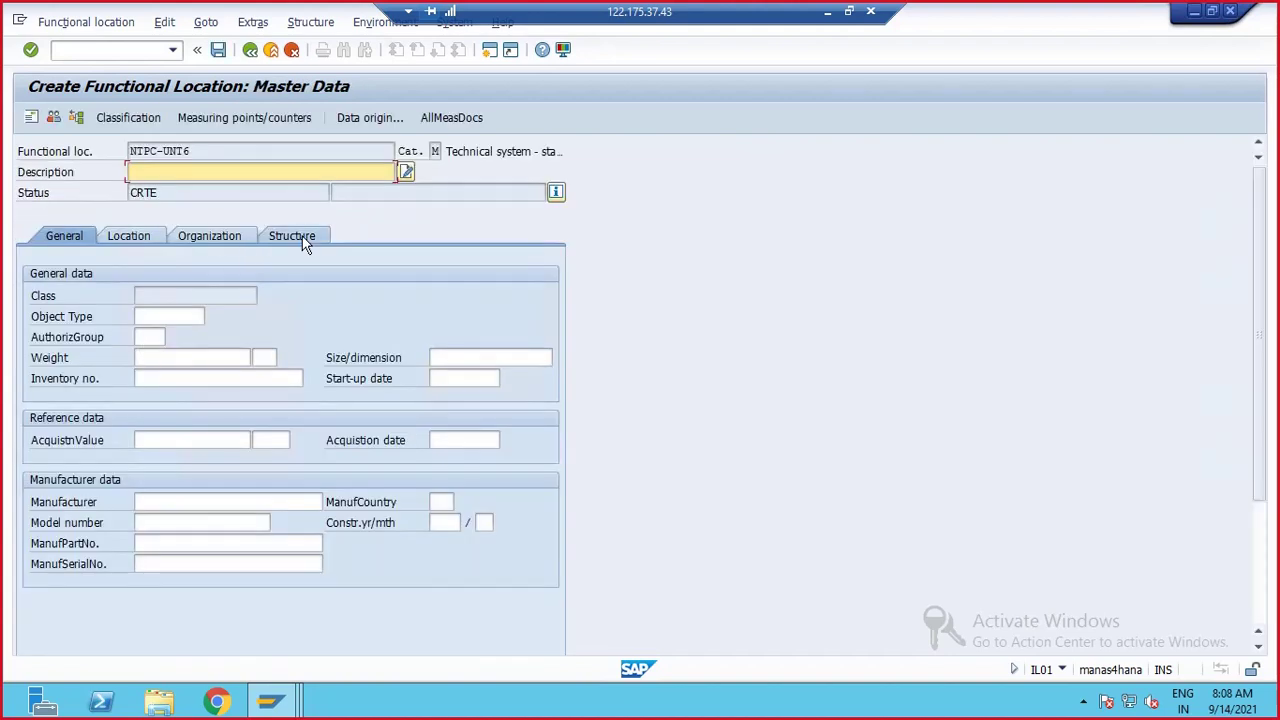
left_click(250, 49)
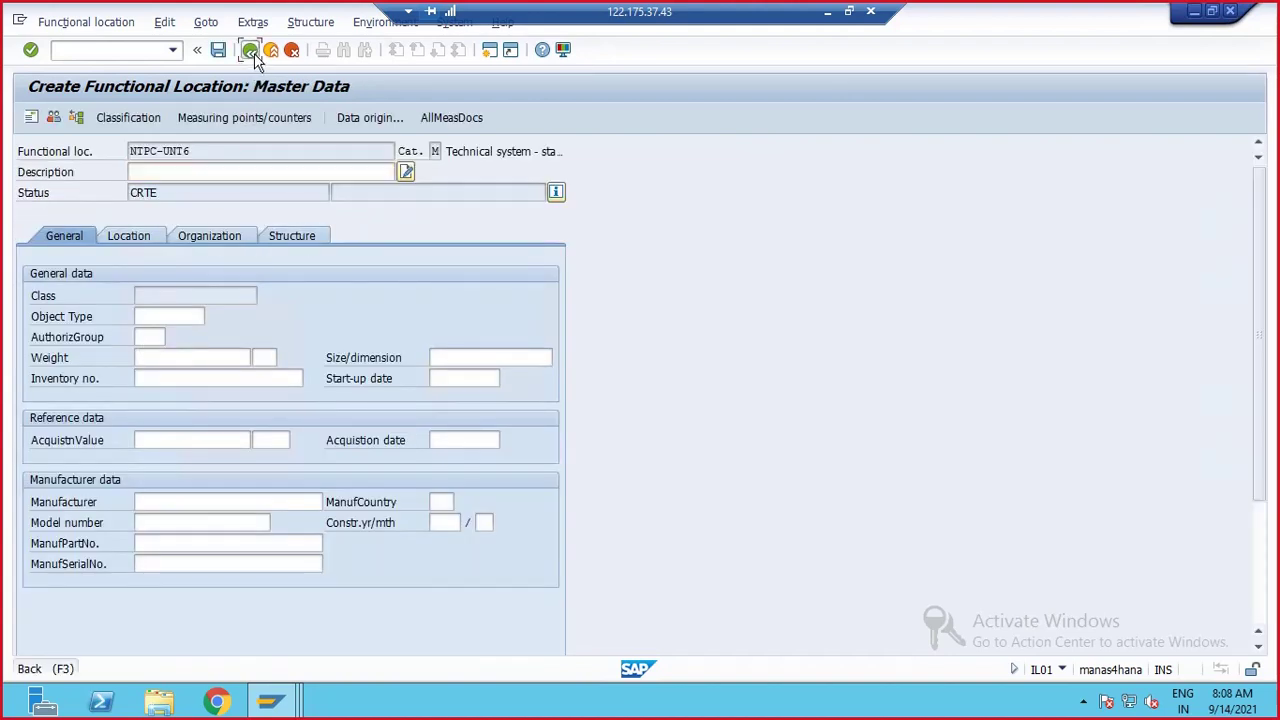
left_click(328, 345)
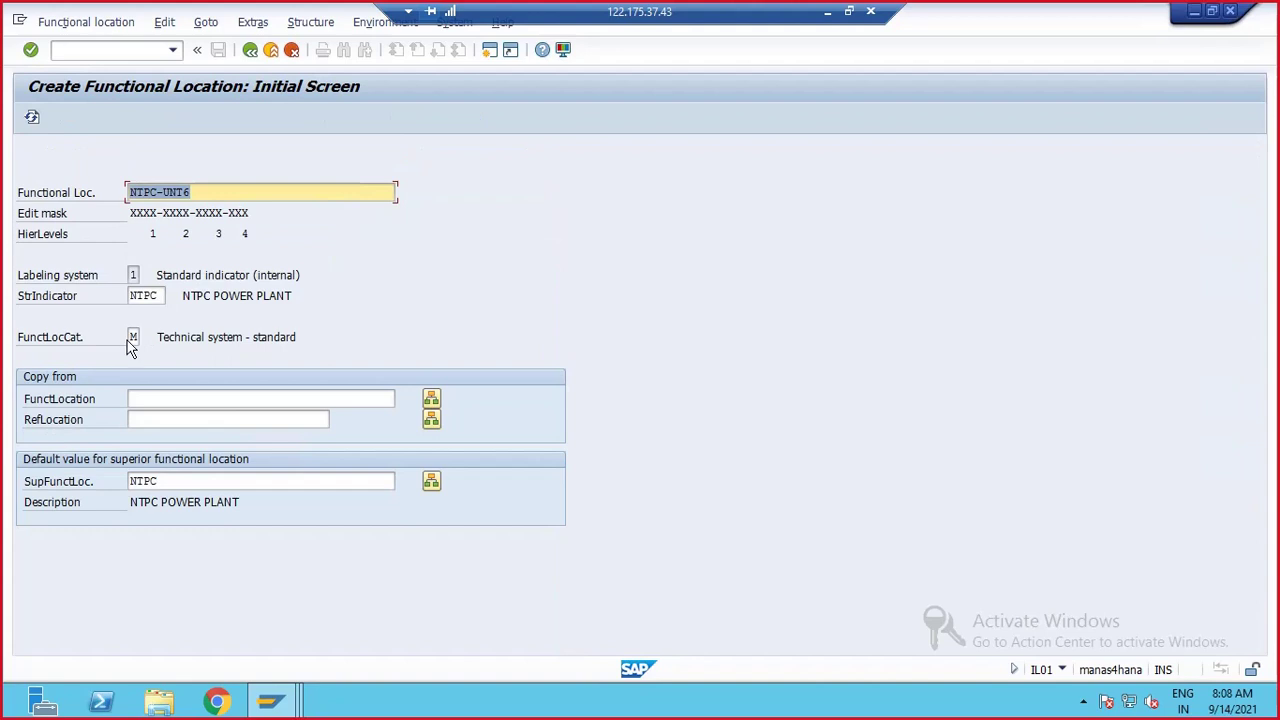
- Change the functional location category to N (NTPC POWER PLANT) and open the master data of NTPC-UNT6
left_click(134, 338)
left_click(144, 337)
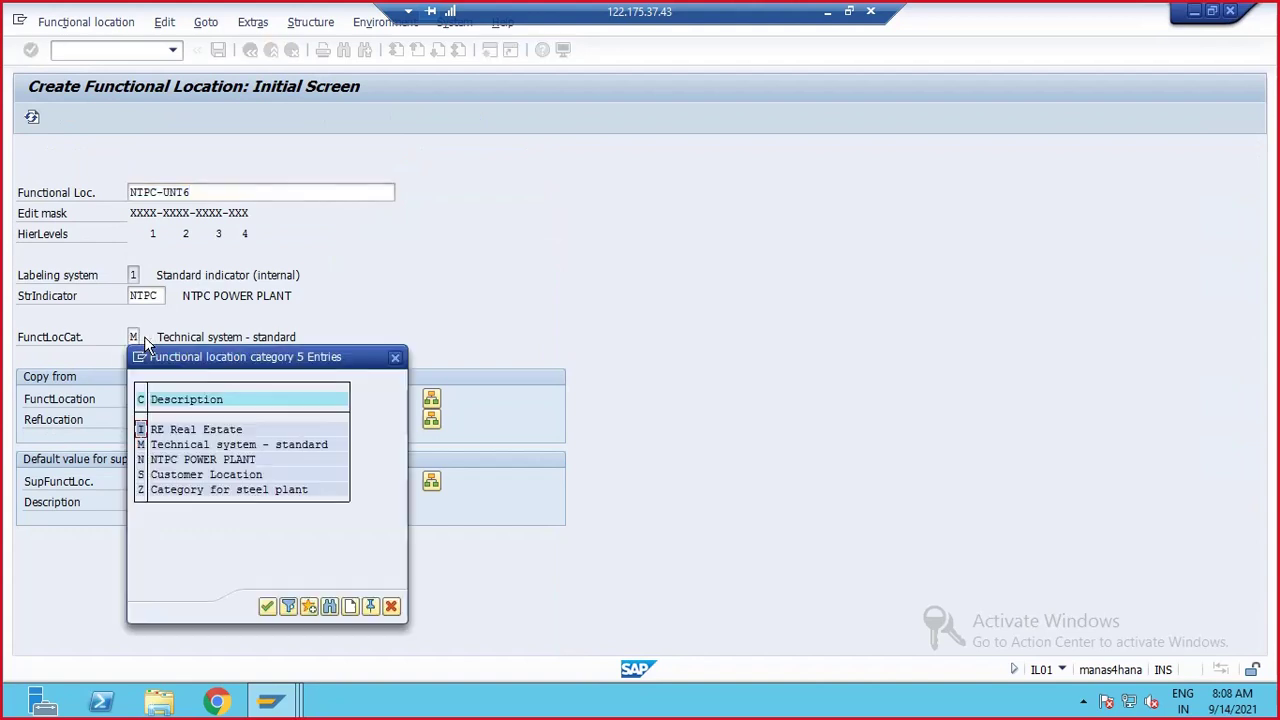
double_click(150, 459)
key("Return")
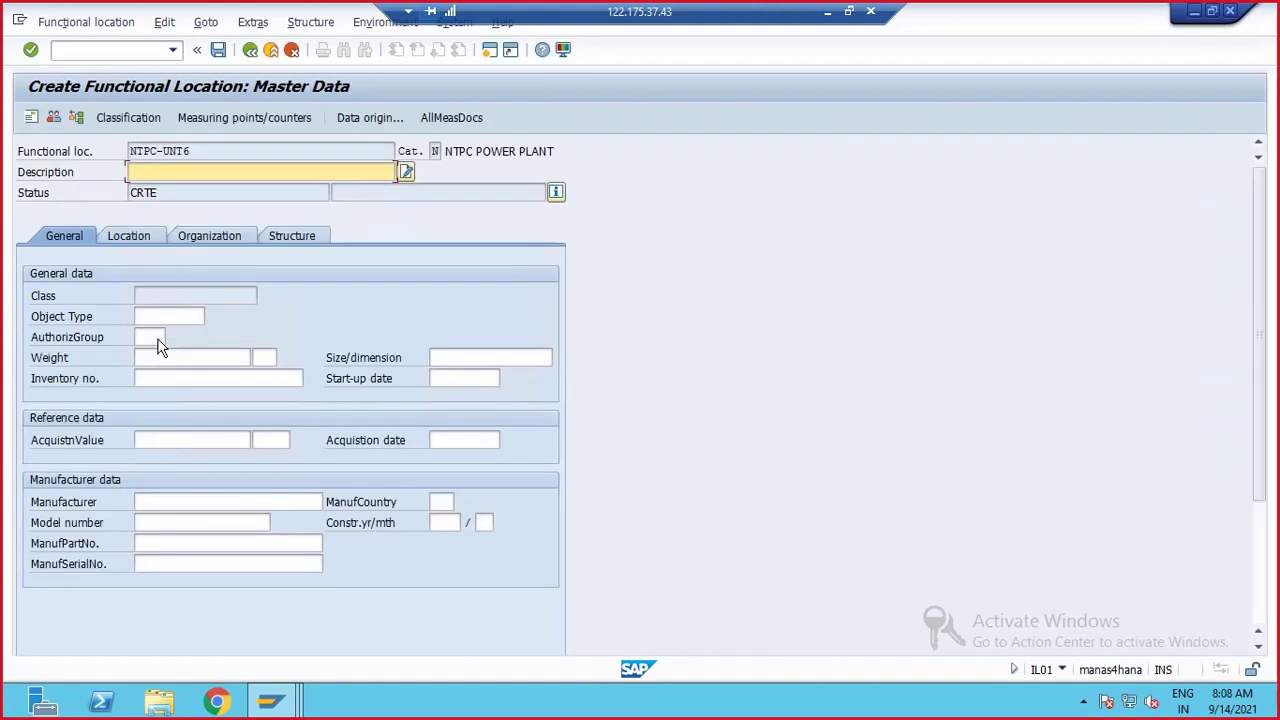
- Fill the required ABC indicator in the Location data, review the Structure data for category N, and leave without saving
left_click(136, 238)
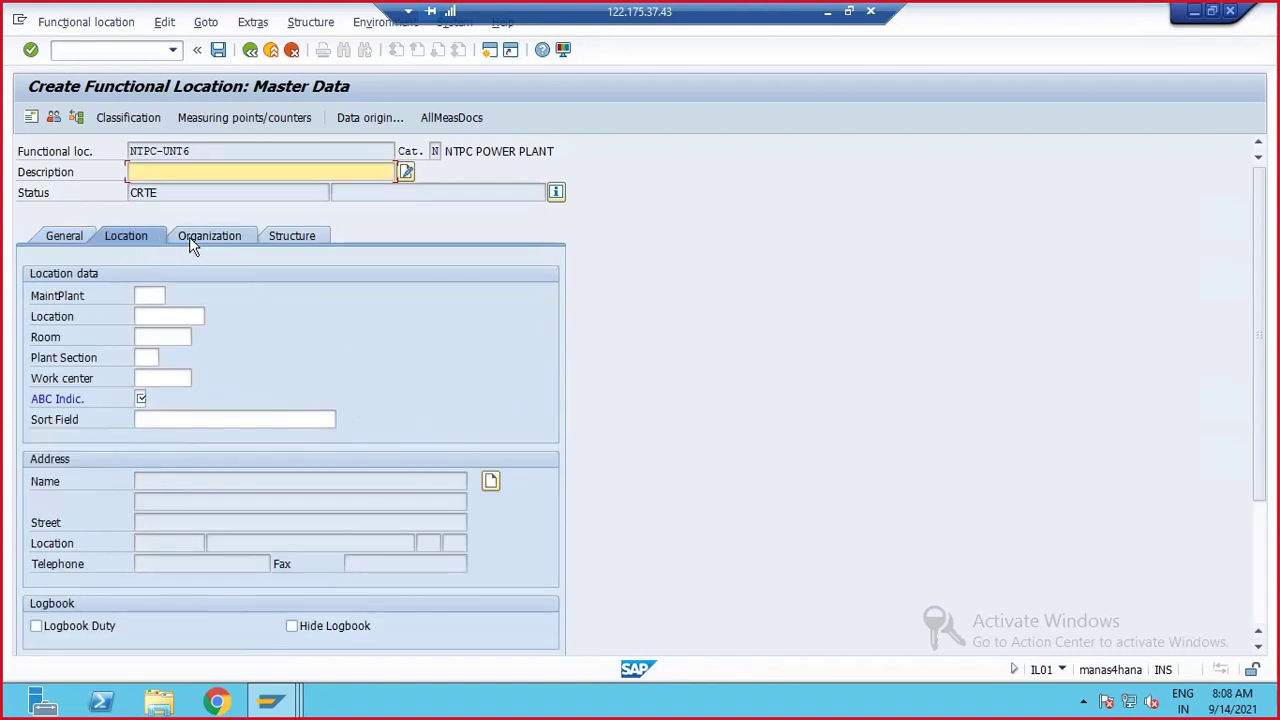
left_click(143, 398)
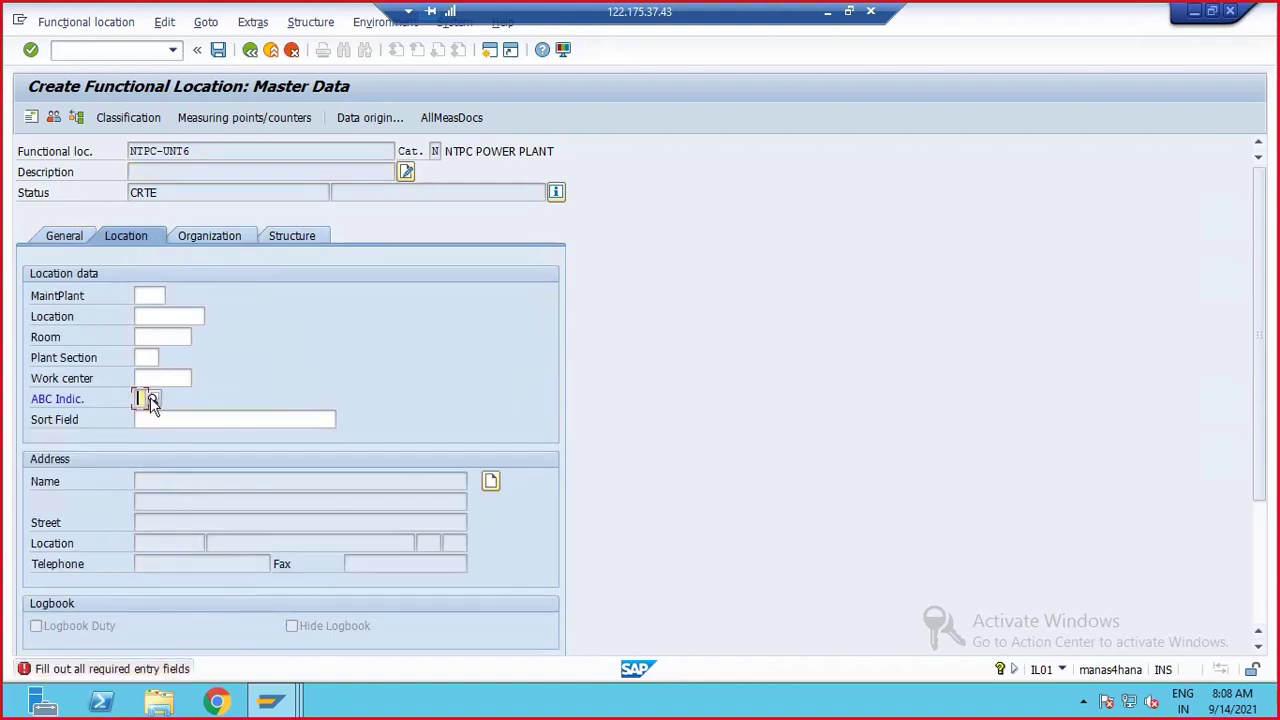
double_click(162, 389)
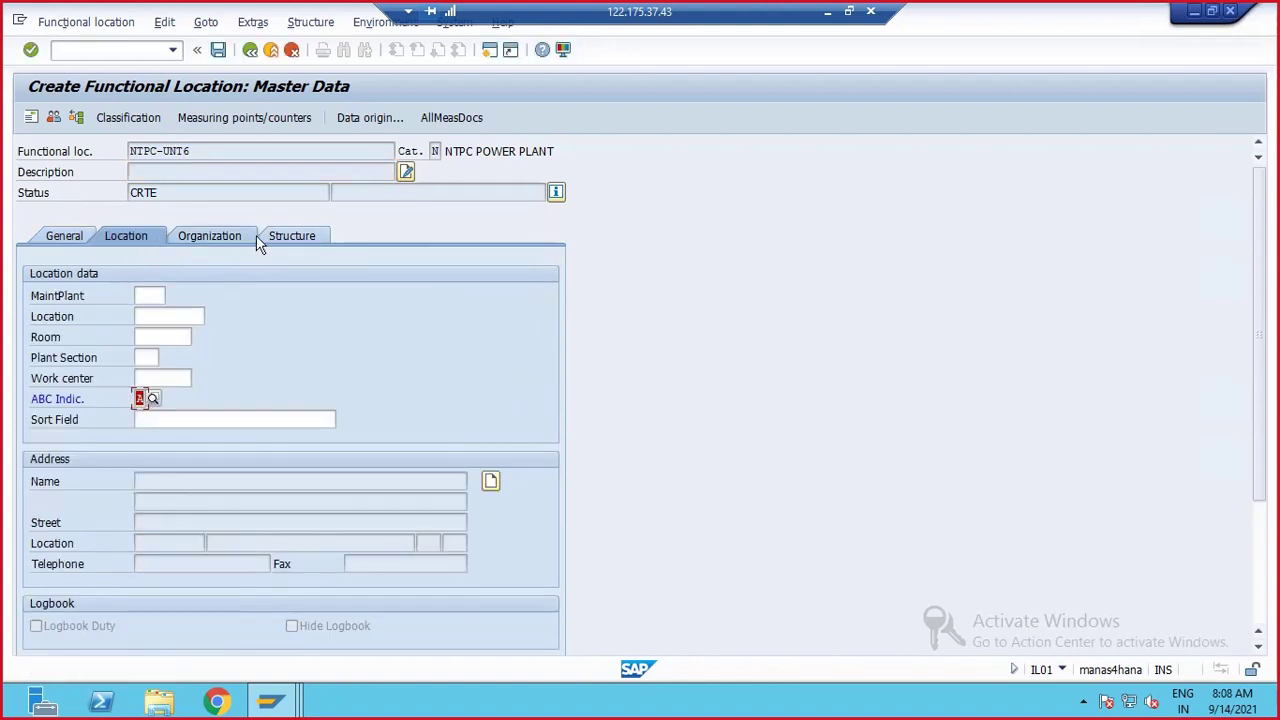
left_click(298, 236)
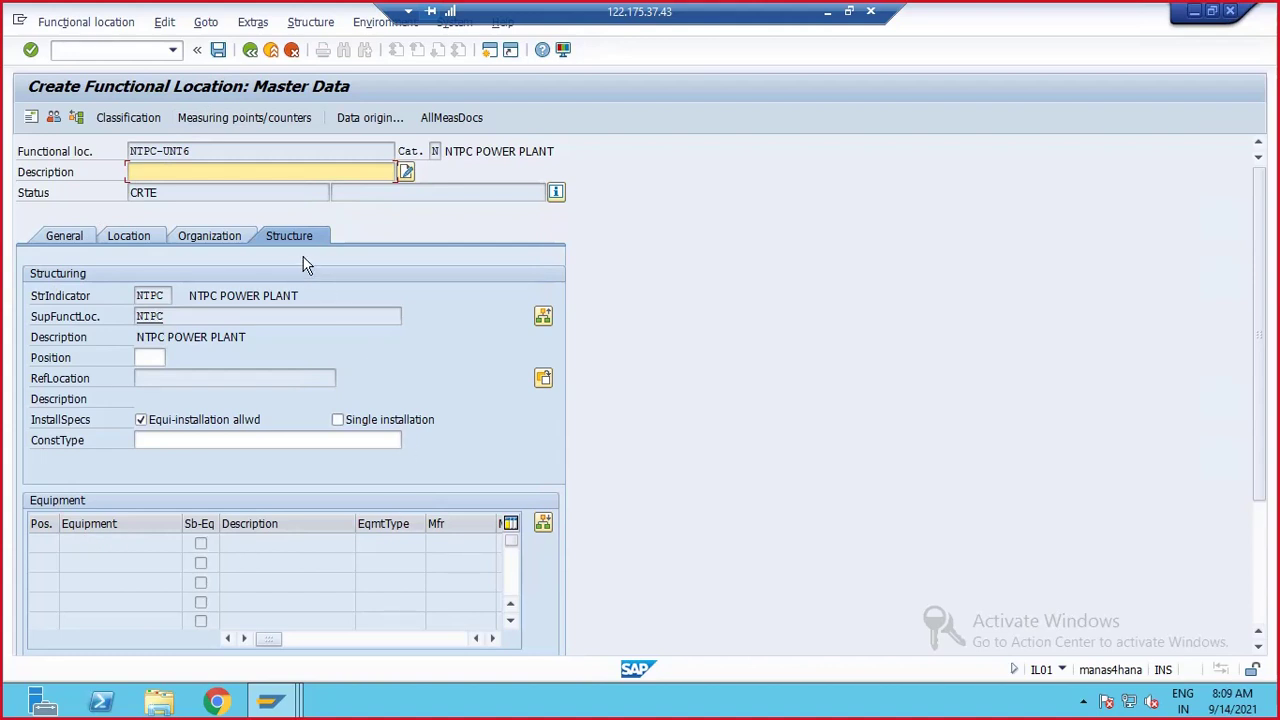
left_click(250, 49)
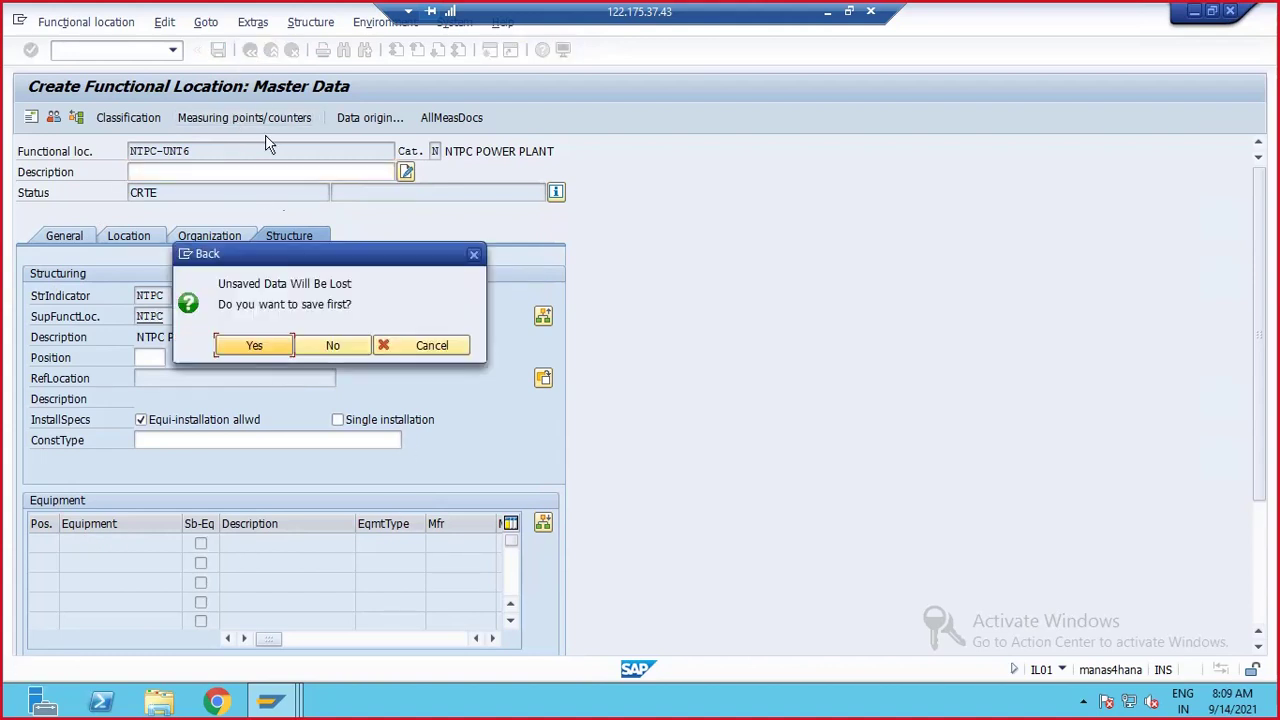
left_click(333, 346)
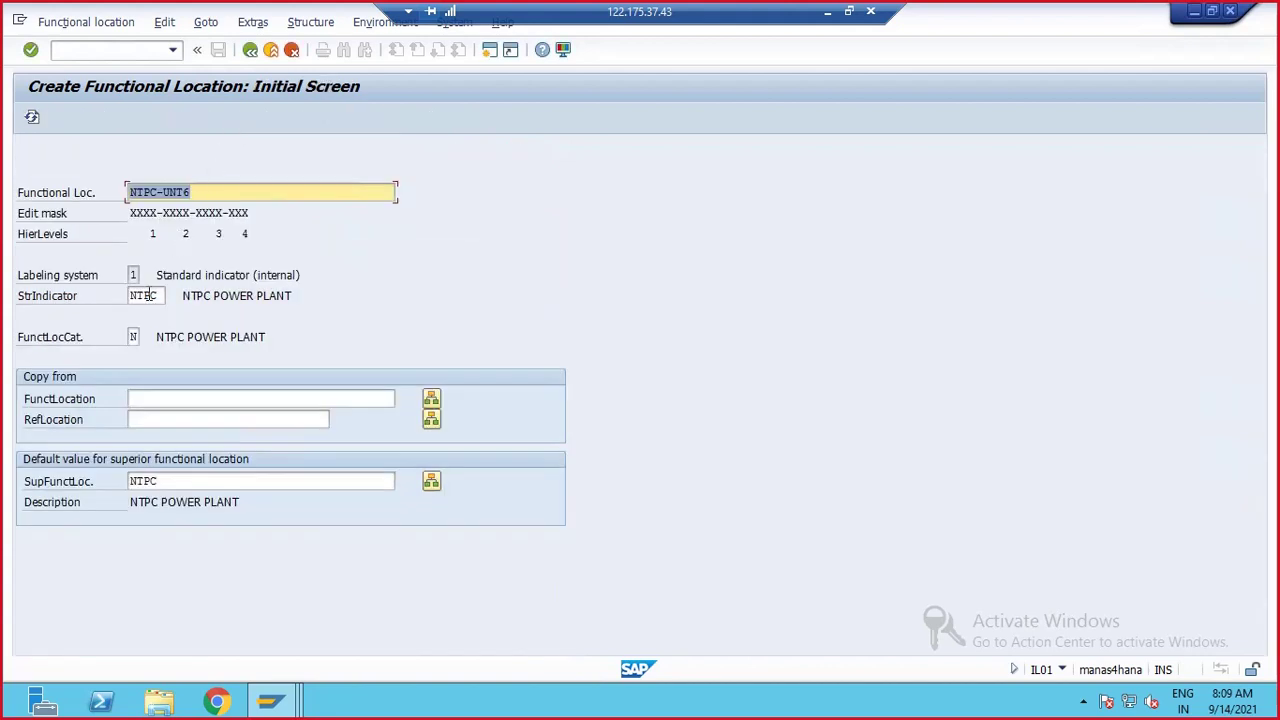
- Switch the functional location category back to M (Technical system - standard) and open the master data of NTPC-UNT6
left_click(134, 337)
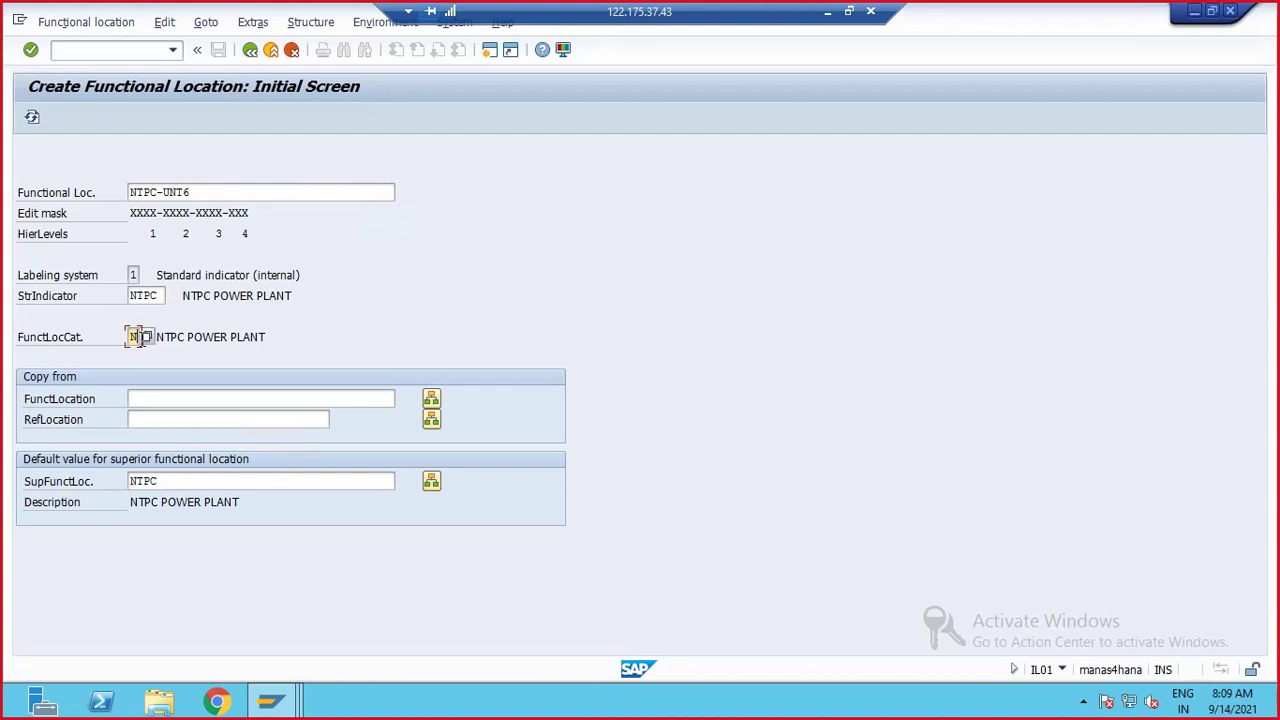
left_click(146, 337)
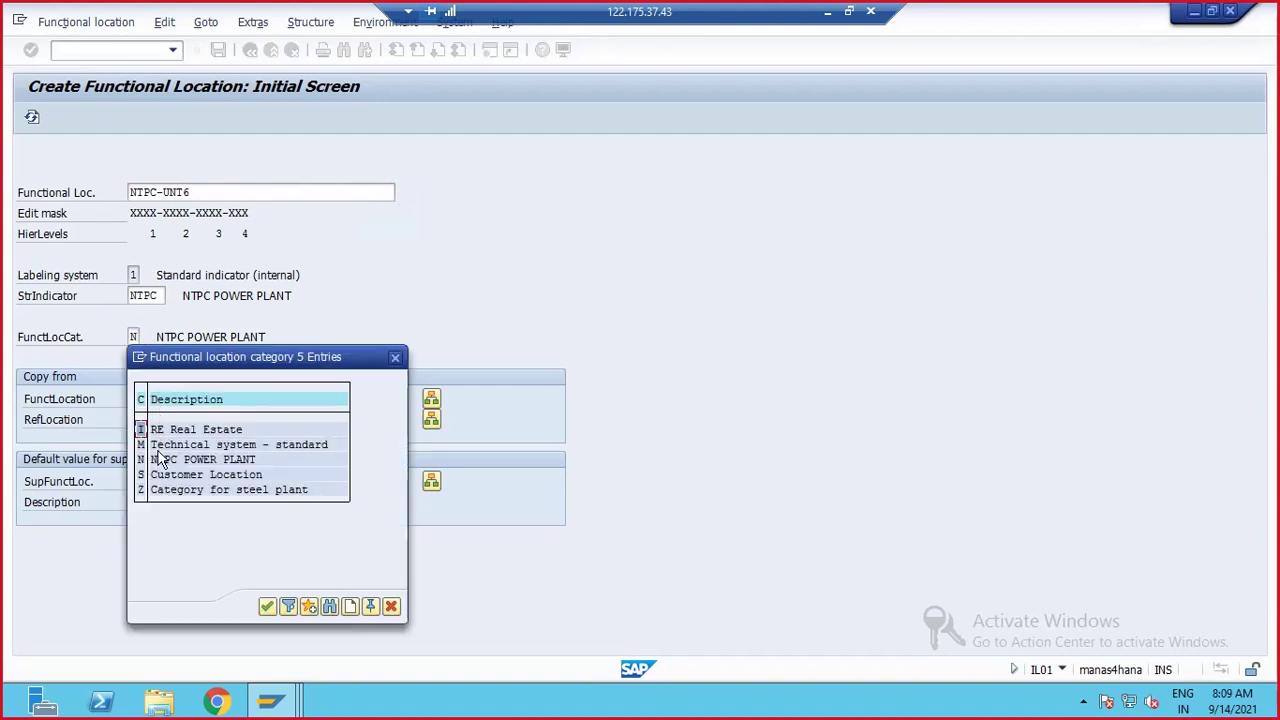
double_click(141, 444)
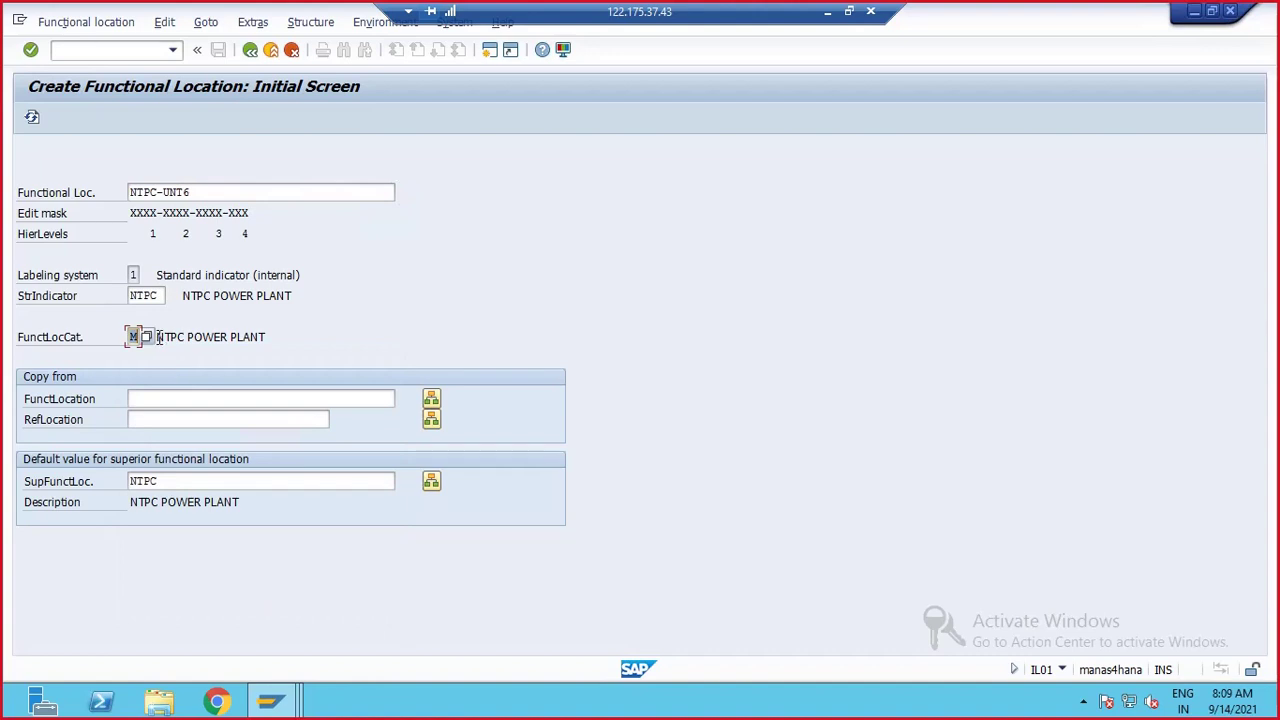
key("Return")
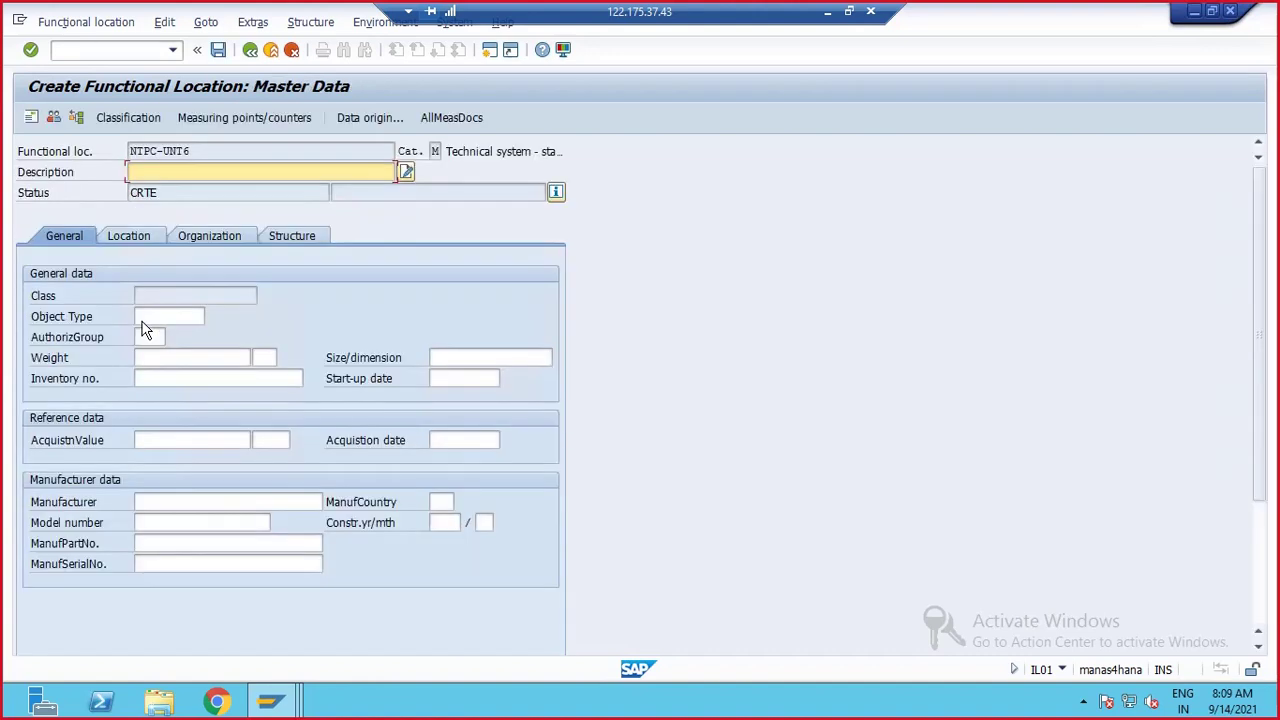
- Review the Structure and Location data of NTPC-UNT6 under category M, and return to the initial screen without saving
left_click(303, 240)
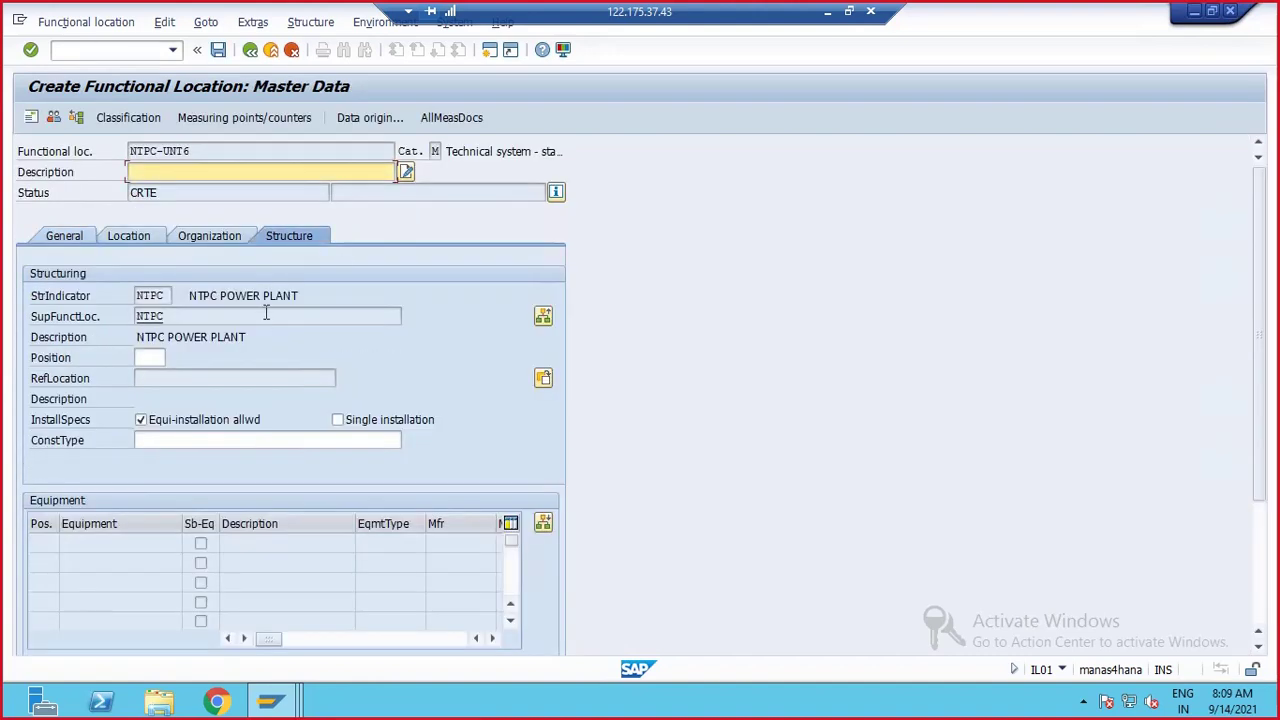
scroll(266, 340, "down", 1)
scroll(266, 362, "up", 1)
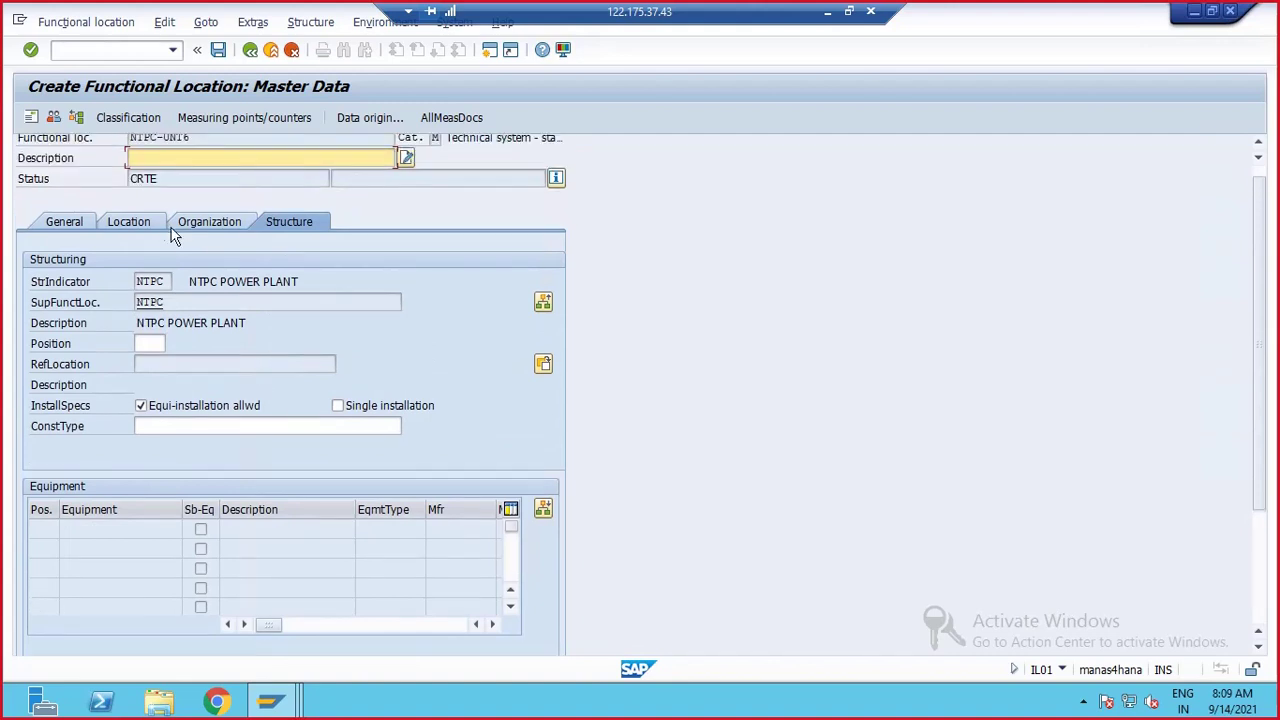
left_click(143, 222)
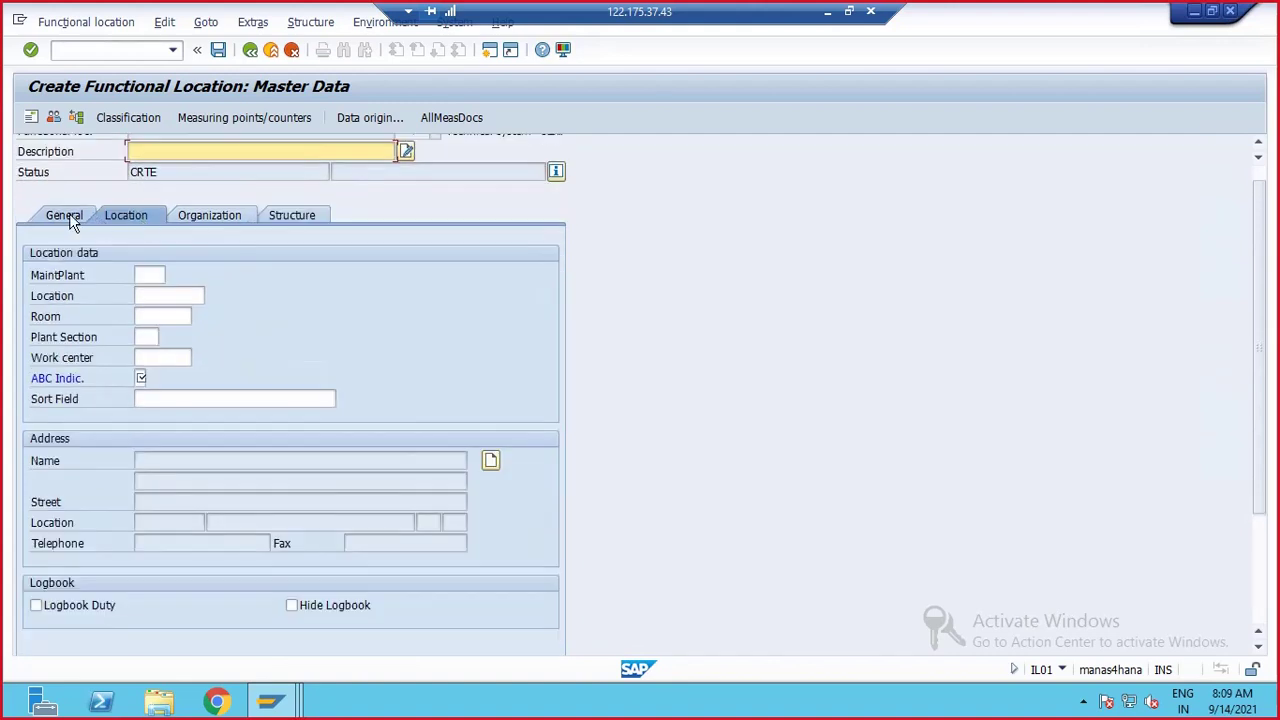
scroll(69, 213, "up", 1)
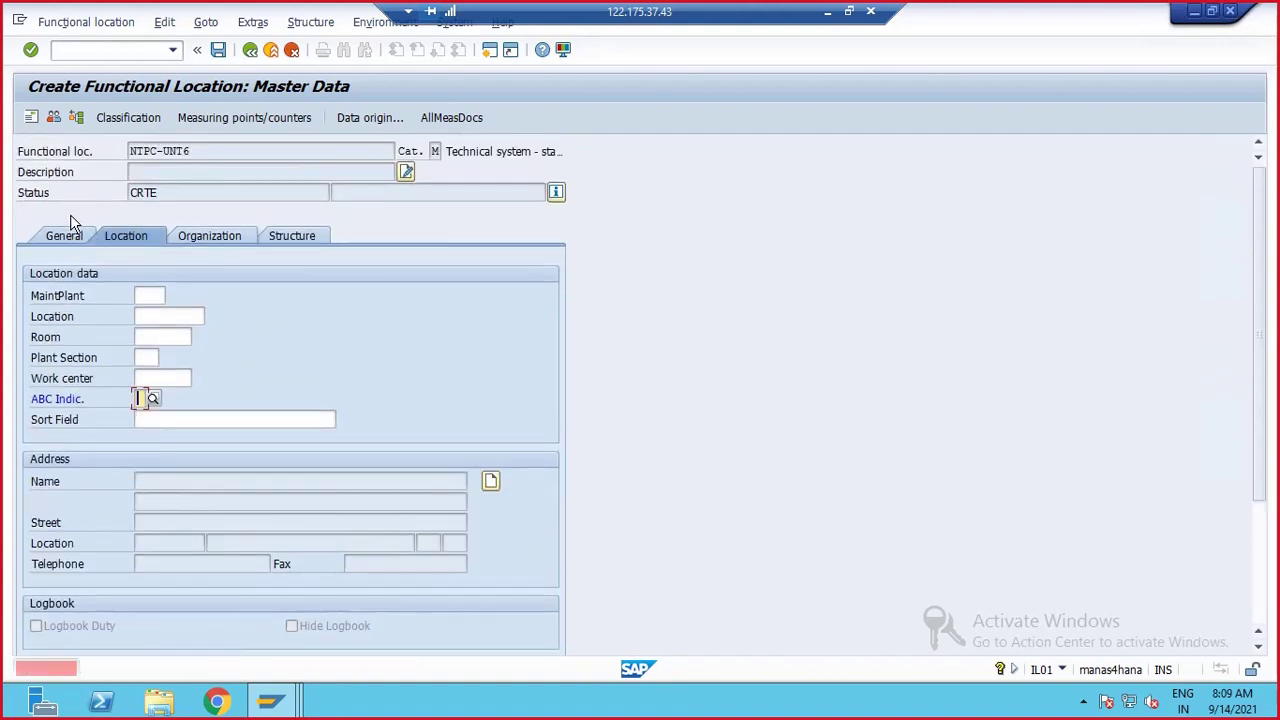
left_click(250, 49)
left_click(320, 345)
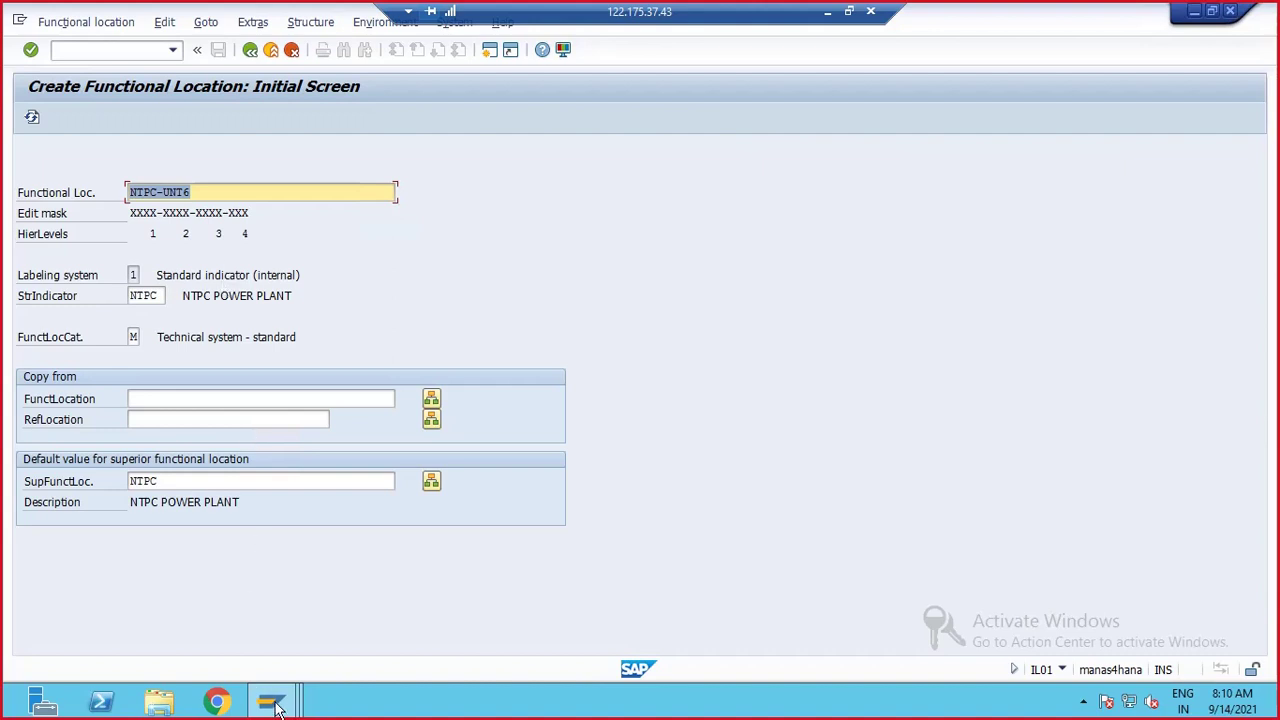
mouse_move(280, 708)
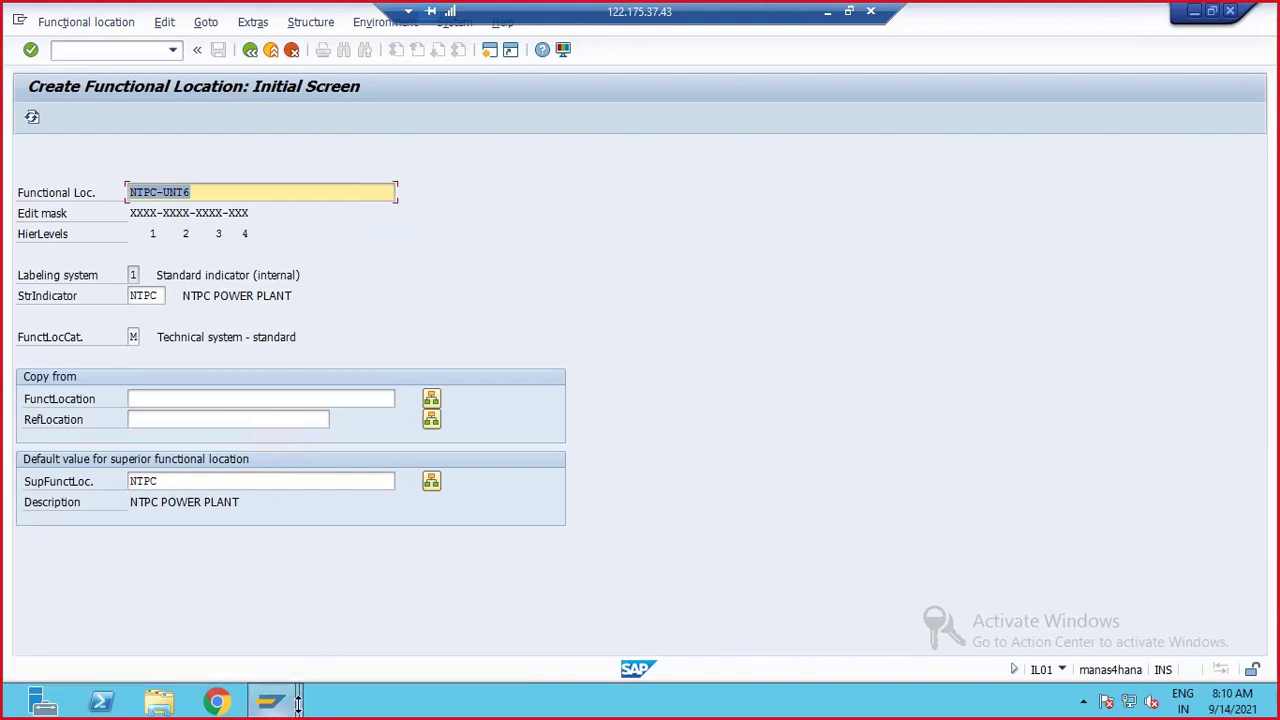
mouse_move(298, 703)
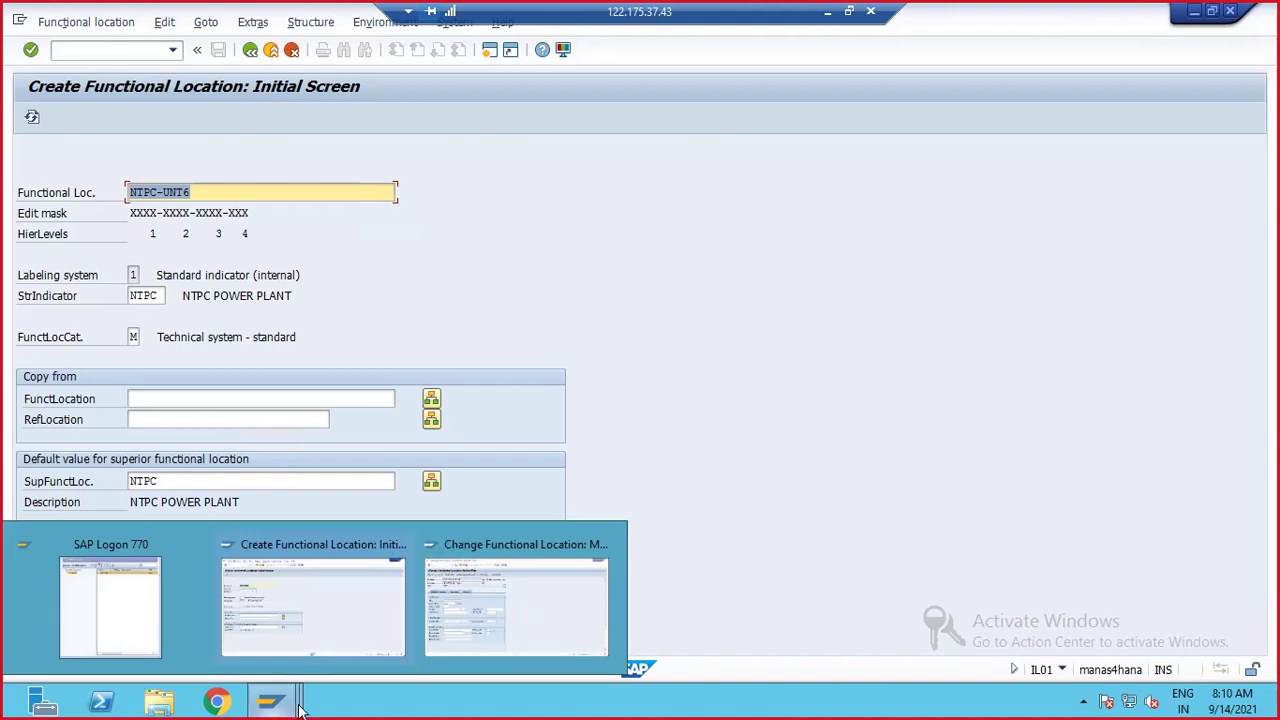
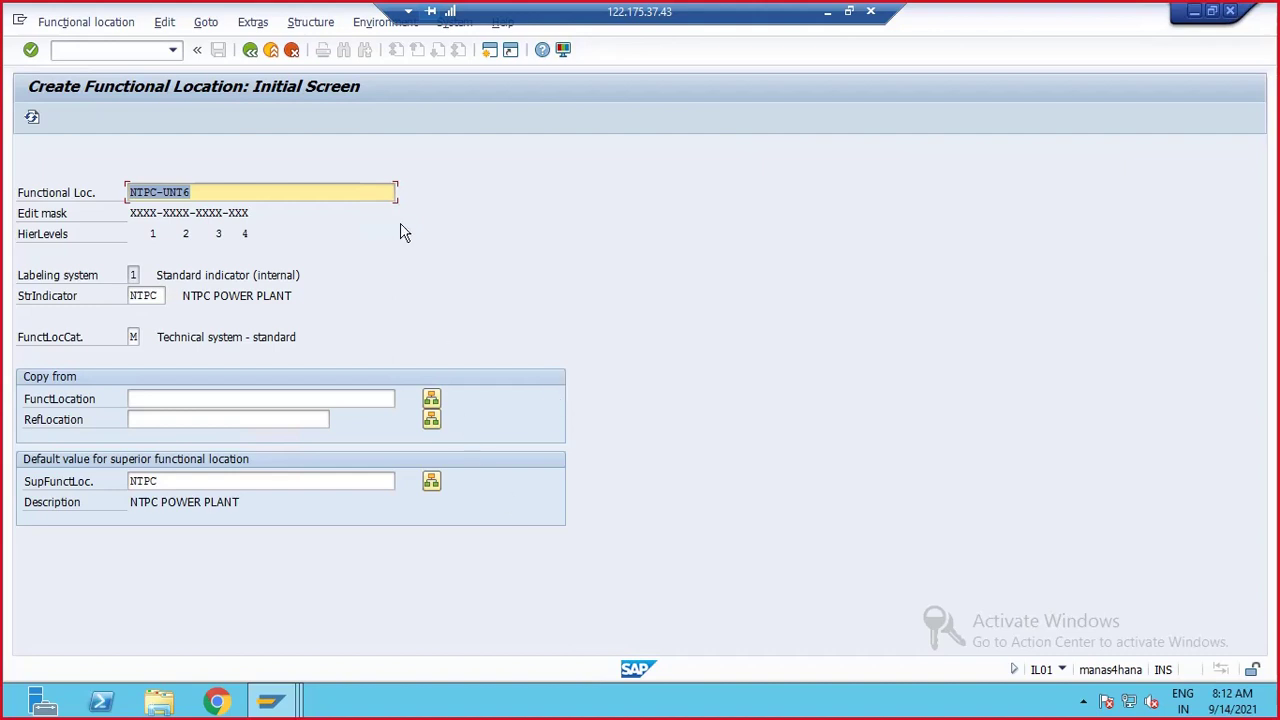
left_click(143, 48)
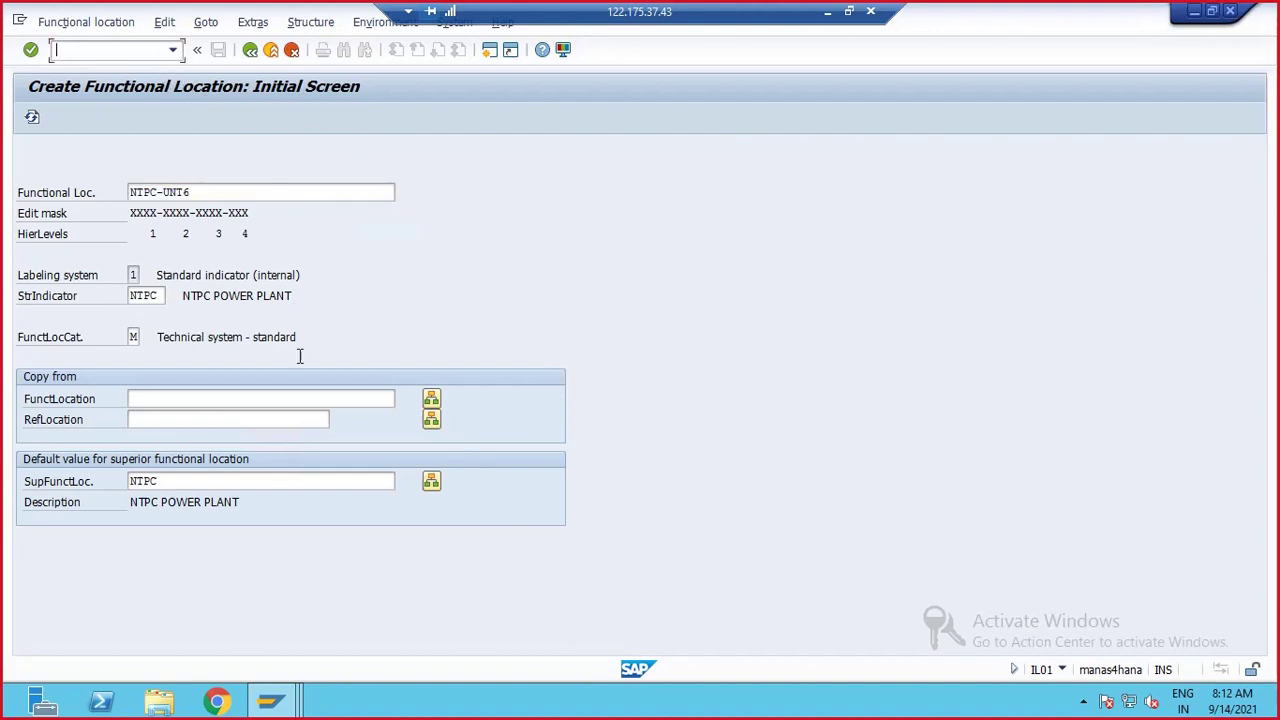
mouse_move(297, 703)
left_click(474, 409)
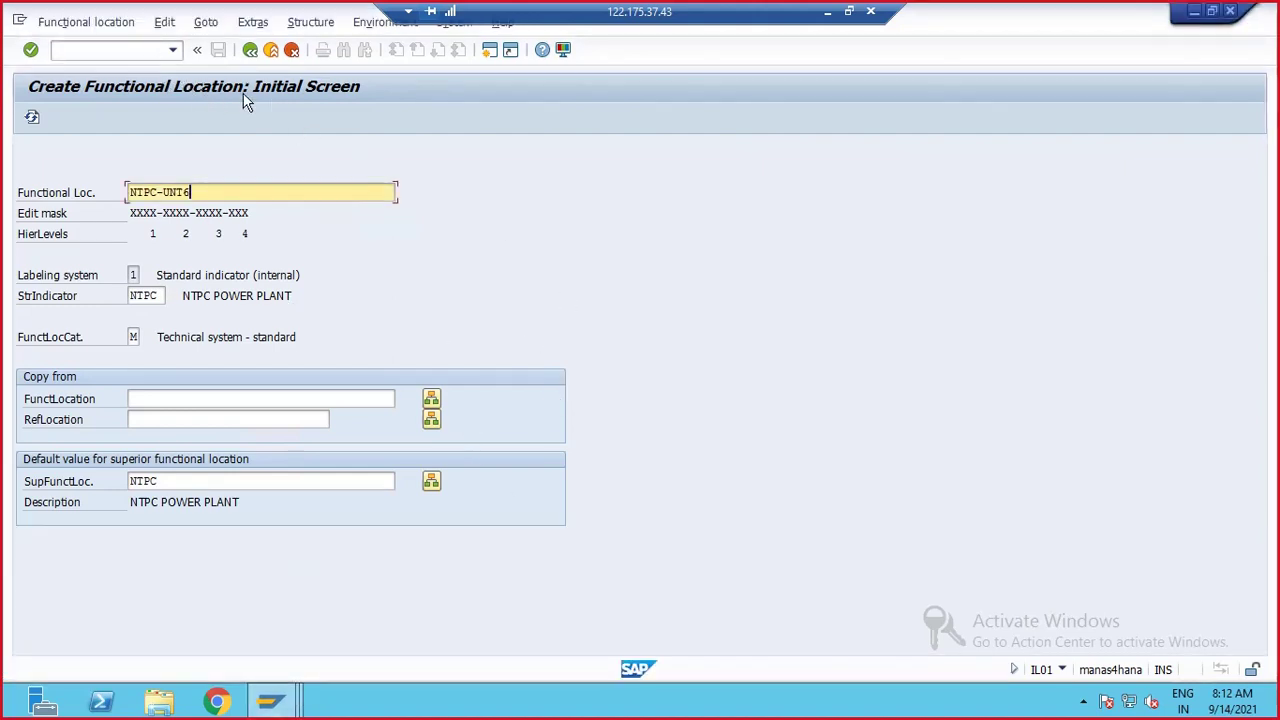
- Open transaction IH01 (Functional Location Structure) and enter NTPC as the functional location
left_click(123, 50)
type("/n")
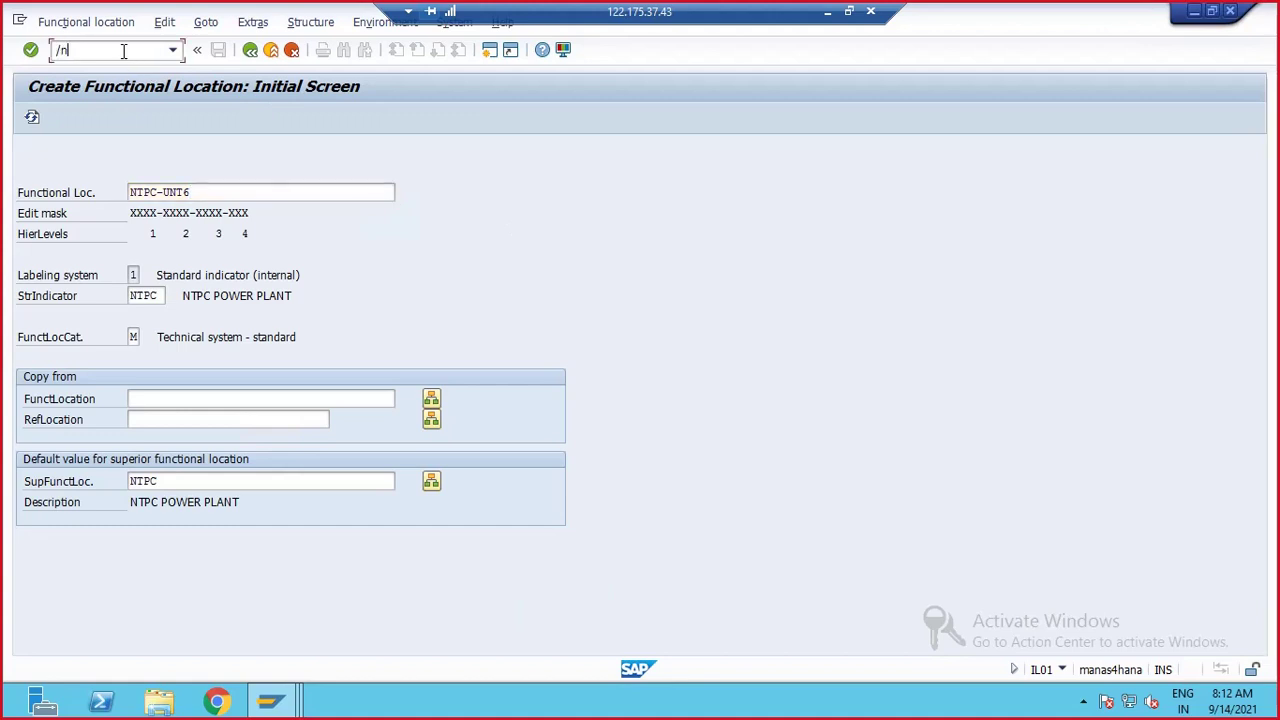
type("ih01")
key("Return")
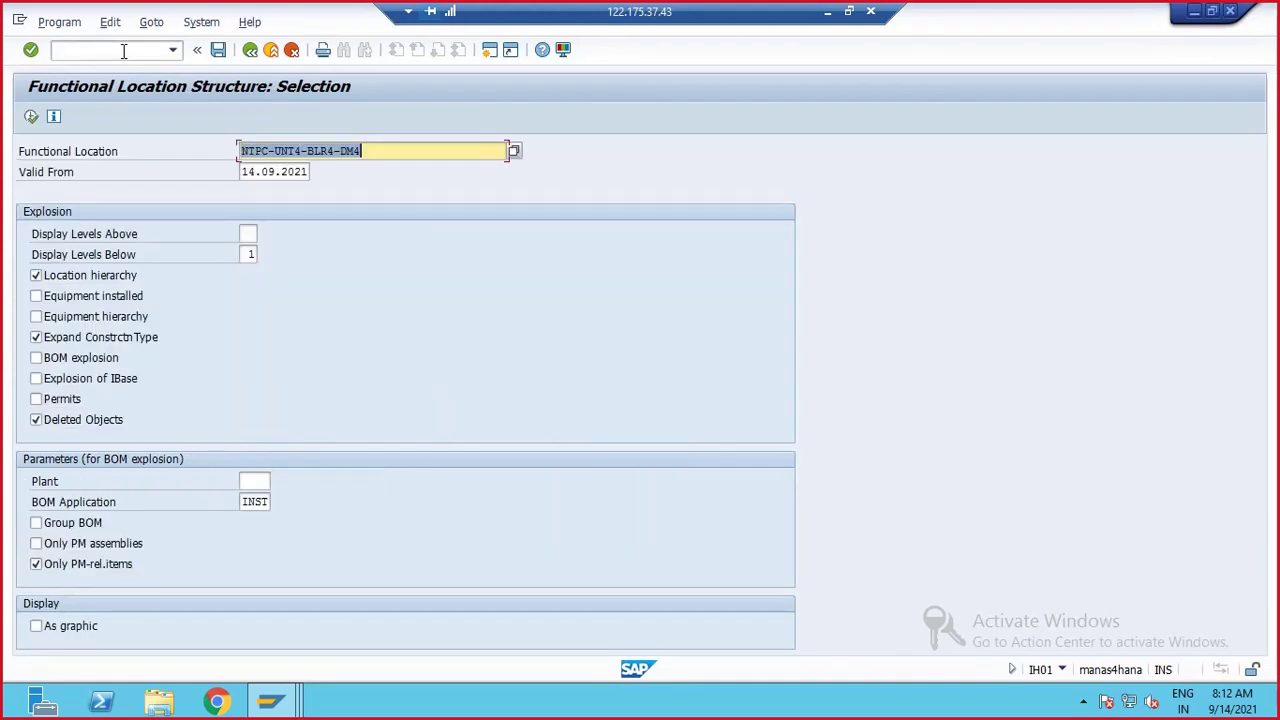
key("BackSpace")
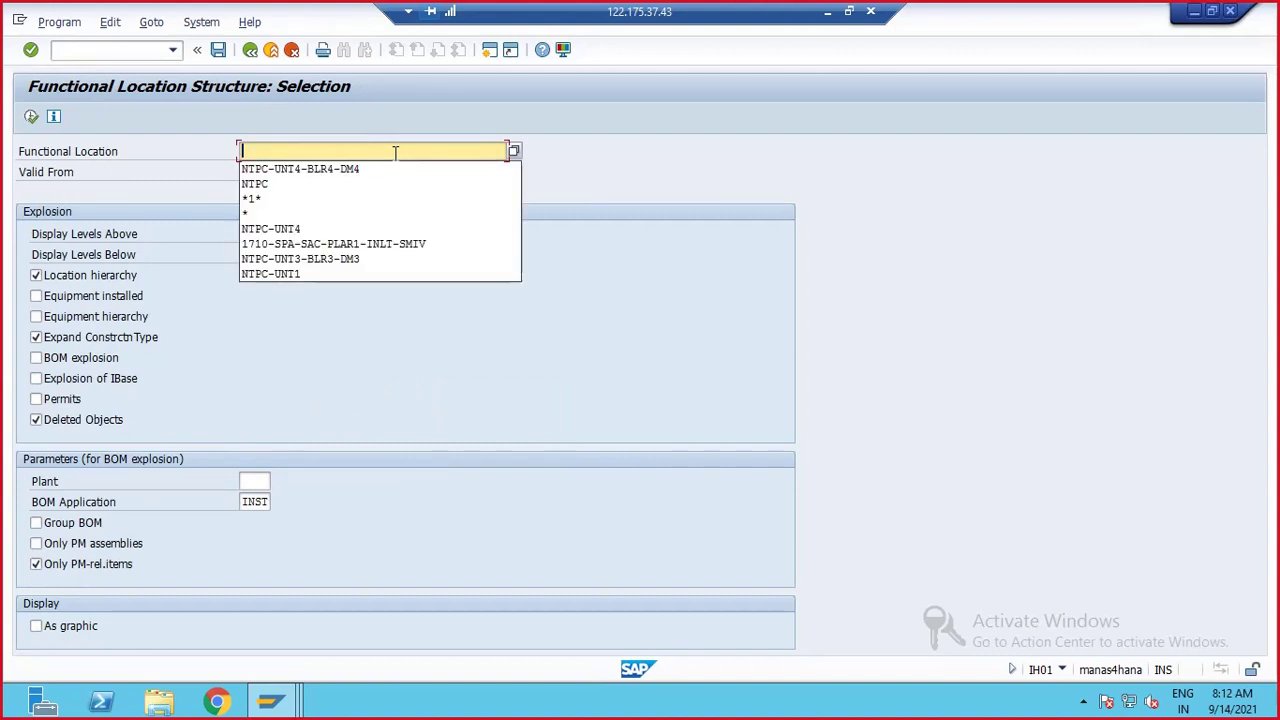
left_click(295, 185)
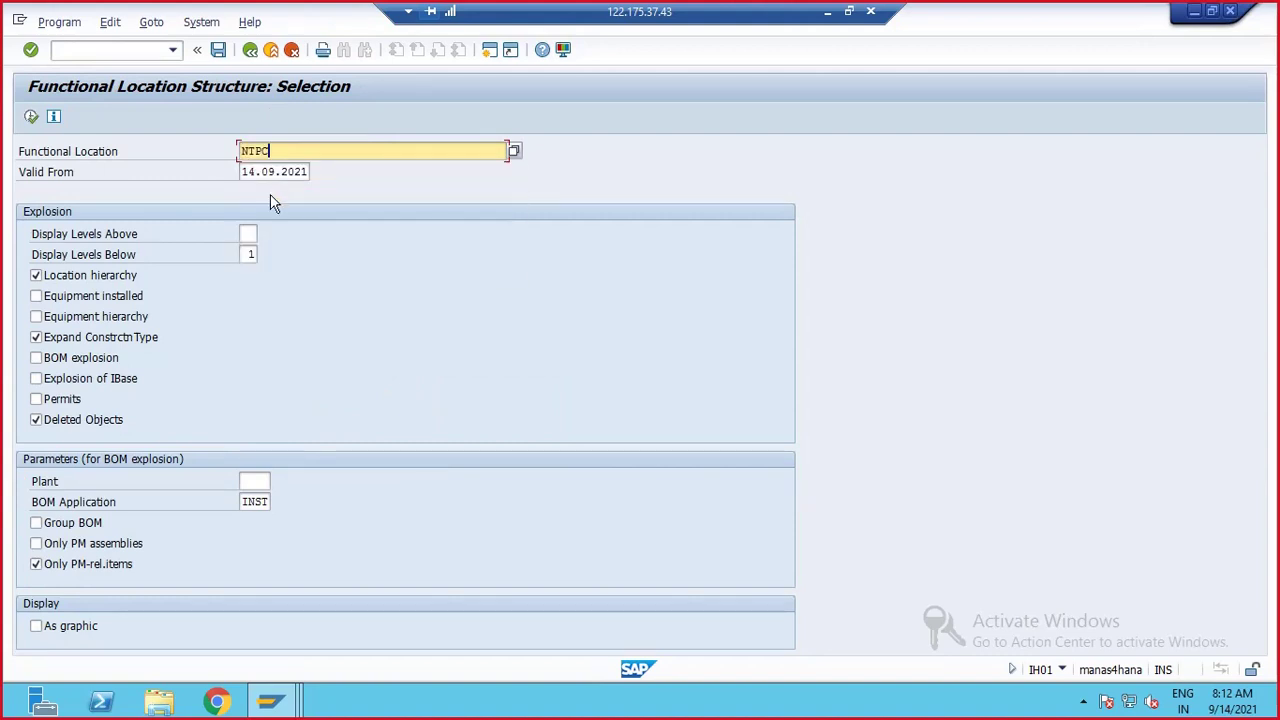
- Include installed equipment, equipment hierarchy and BOM explosion in the selection, and display the NTPC structure list
left_click(36, 296)
left_click(36, 316)
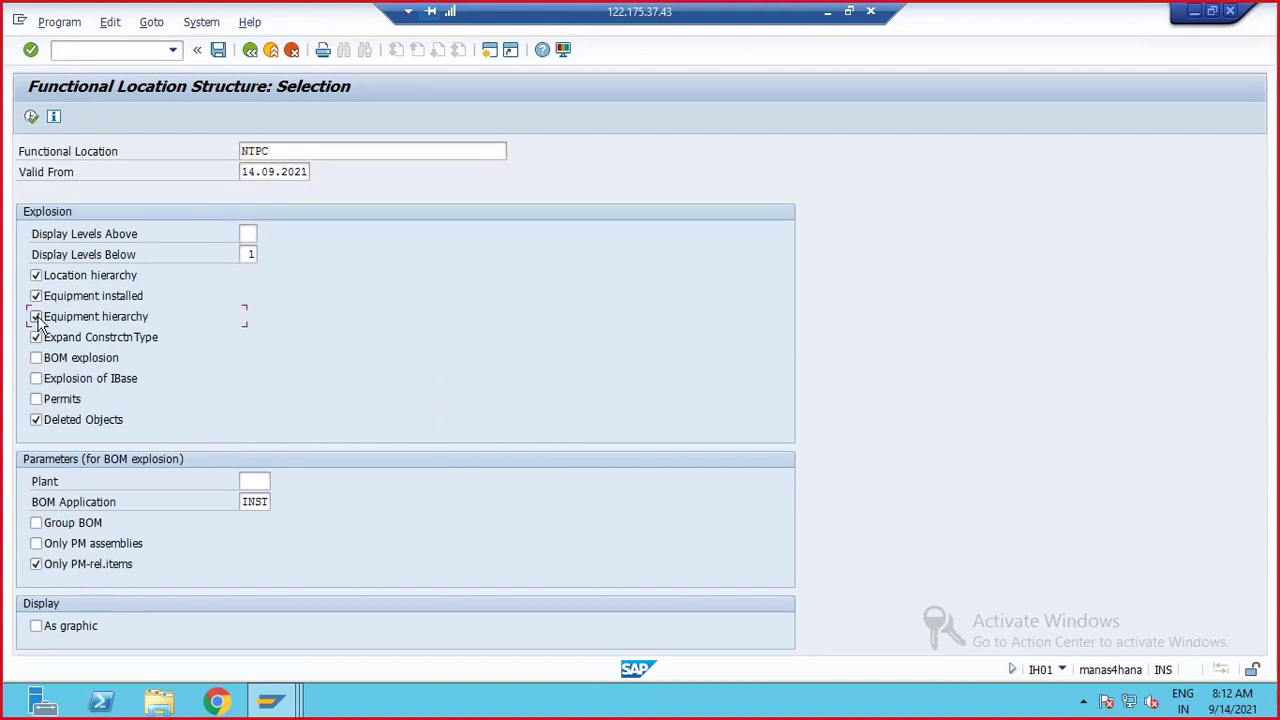
left_click(37, 359)
left_click(245, 482)
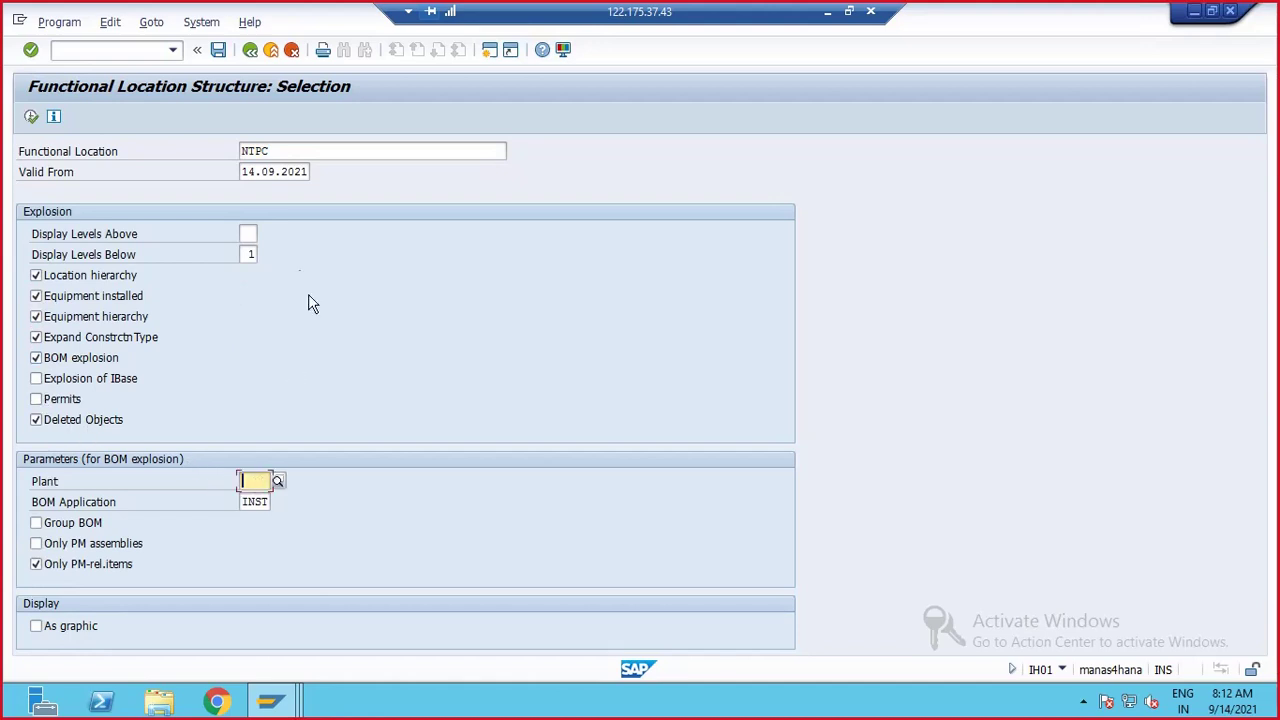
left_click(273, 151)
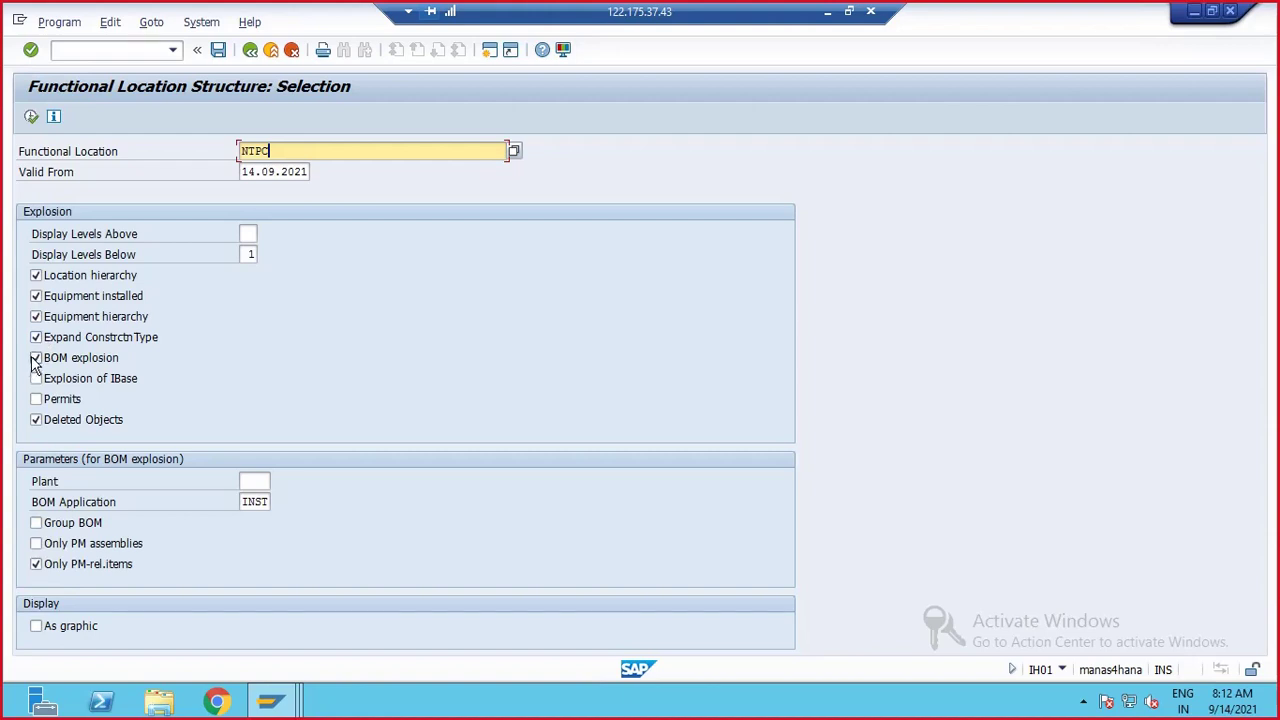
left_click(31, 117)
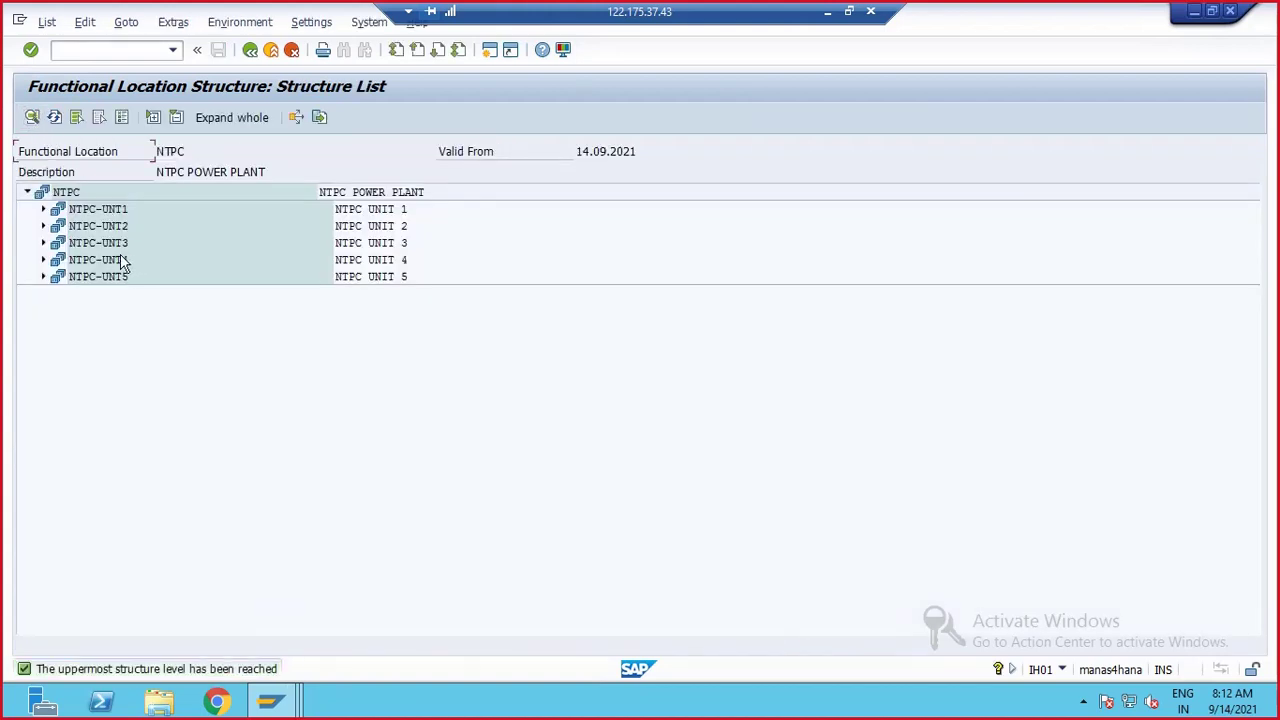
- Expand the whole NTPC structure, collapse and reopen its top node, and return to the selection screen
left_click(219, 125)
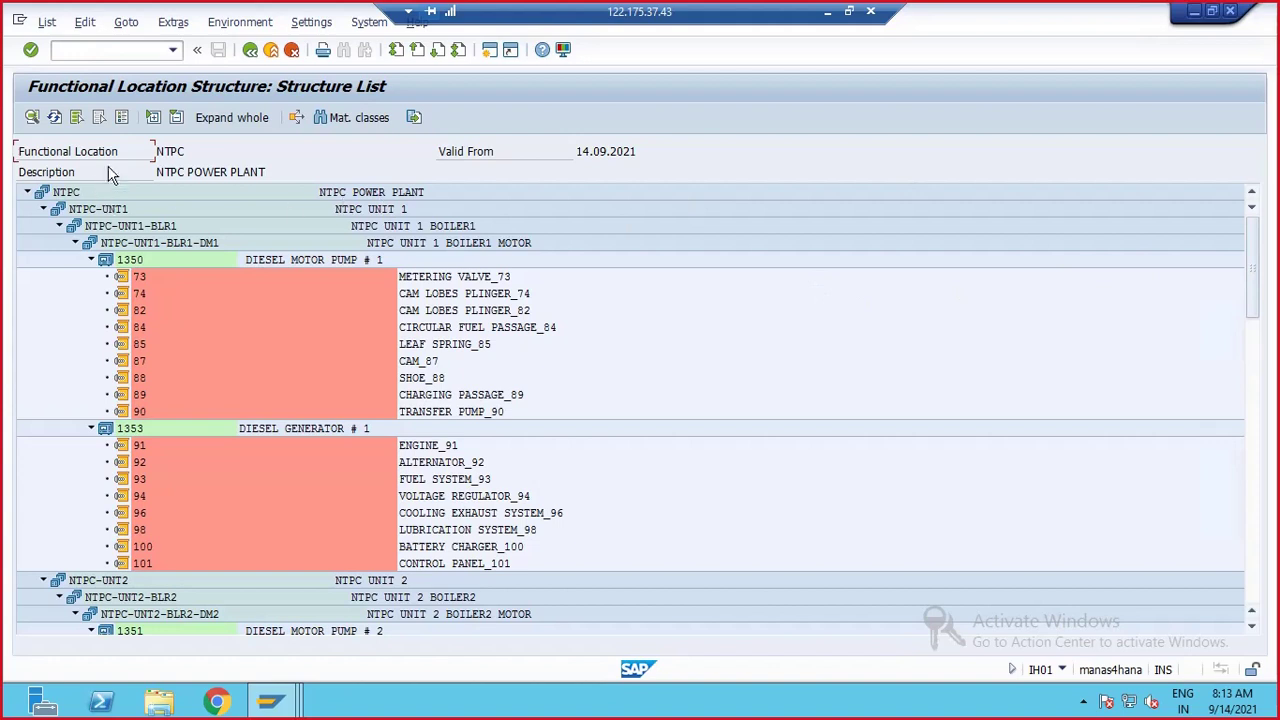
left_click(28, 193)
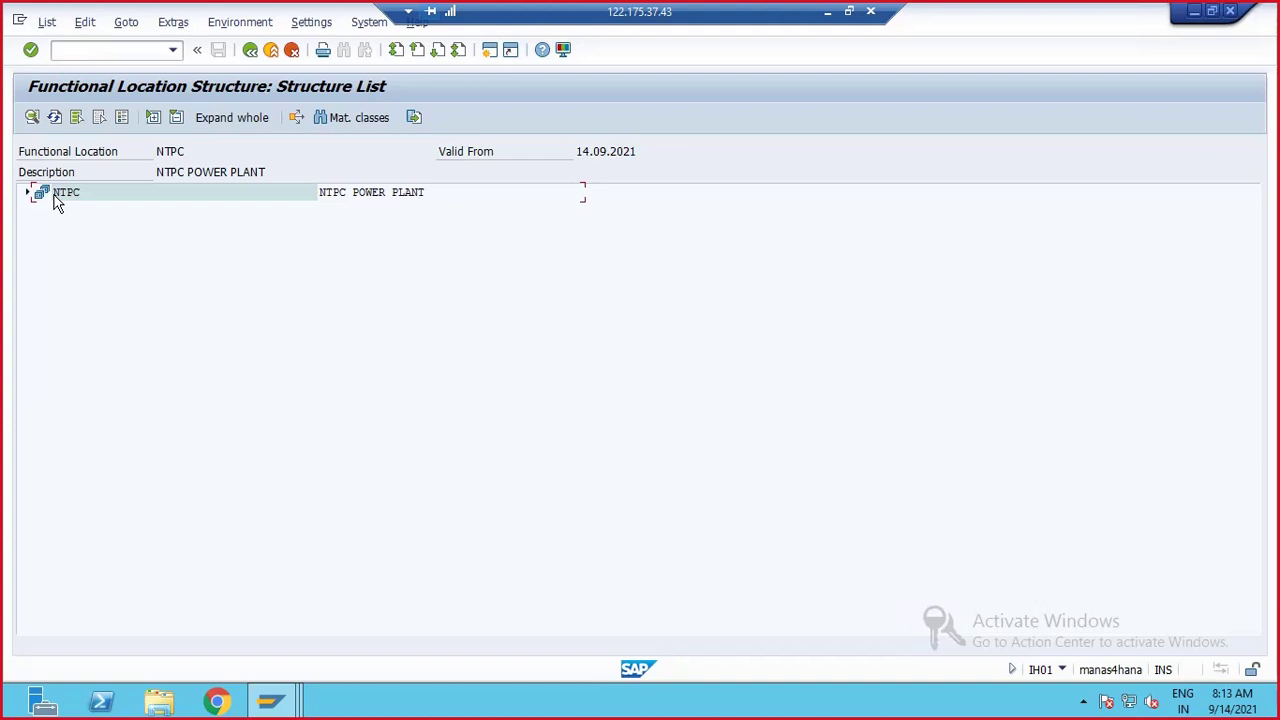
left_click(30, 194)
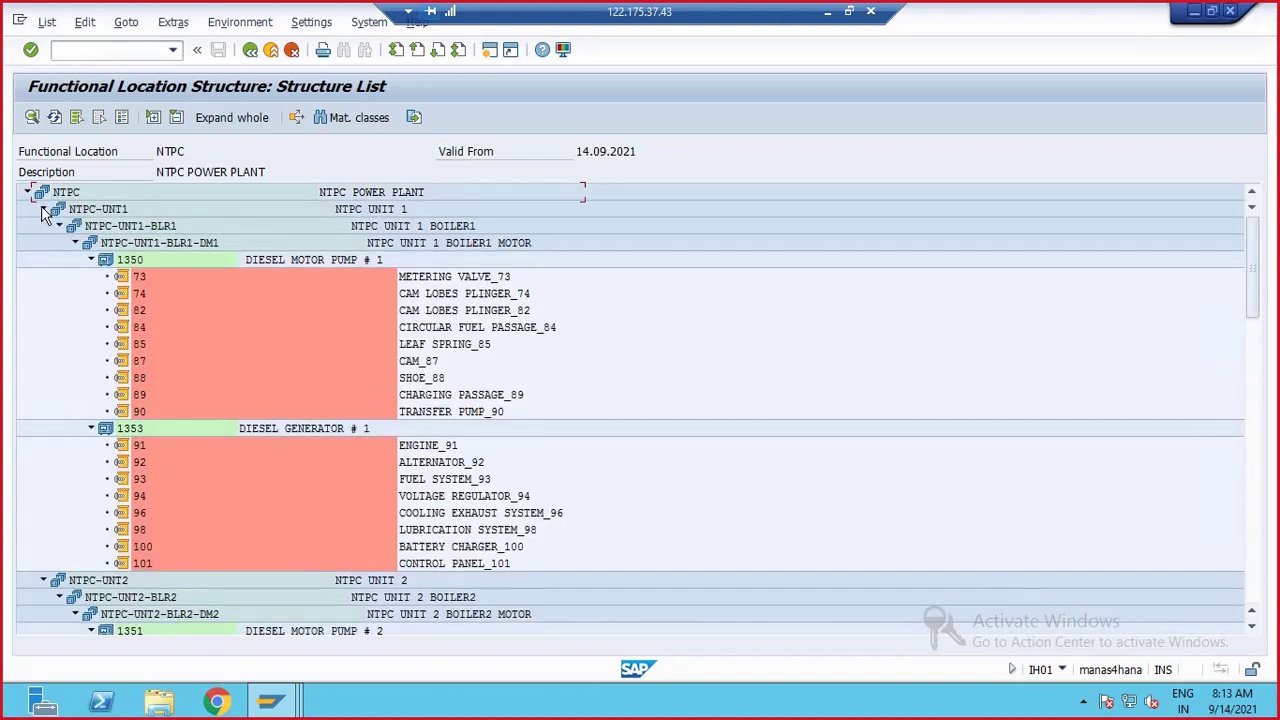
left_click(250, 49)
- Redisplay the NTPC structure and examine NTPC-UNT1 level by level down to the equipment under NTPC-UNT1-BLR1-DM1, and return to the selection screen
left_click(31, 116)
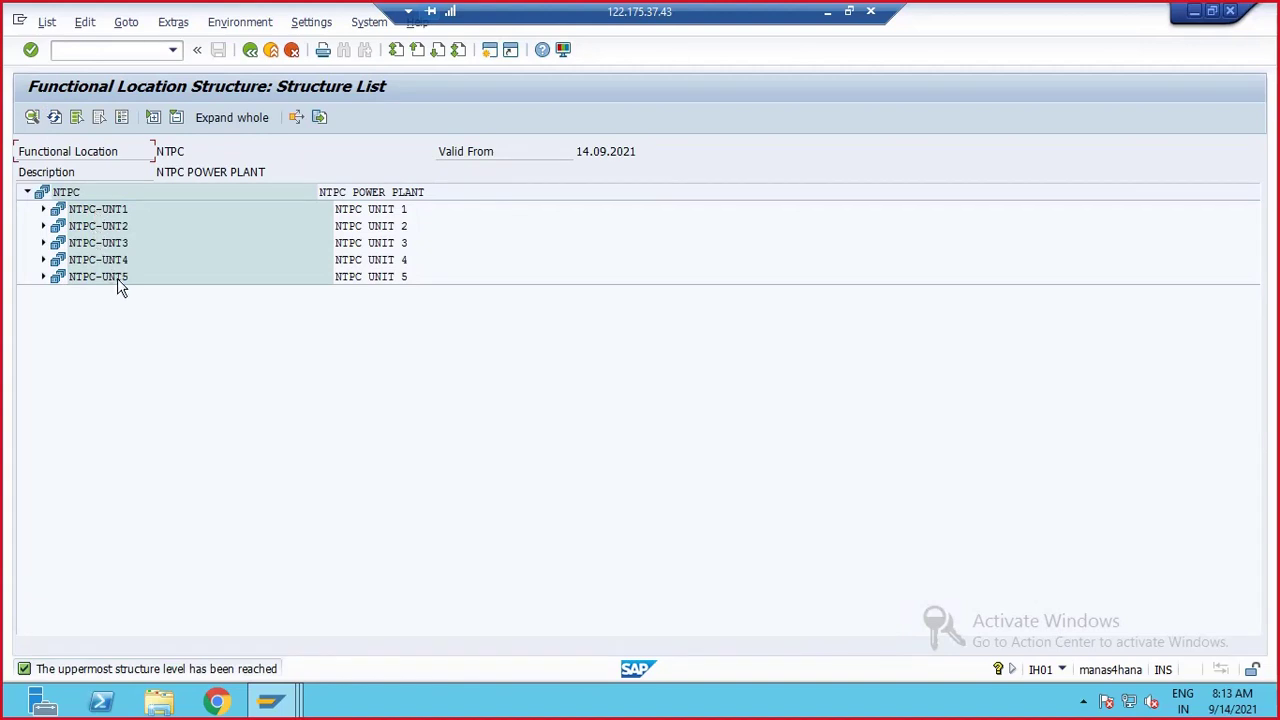
left_click(43, 209)
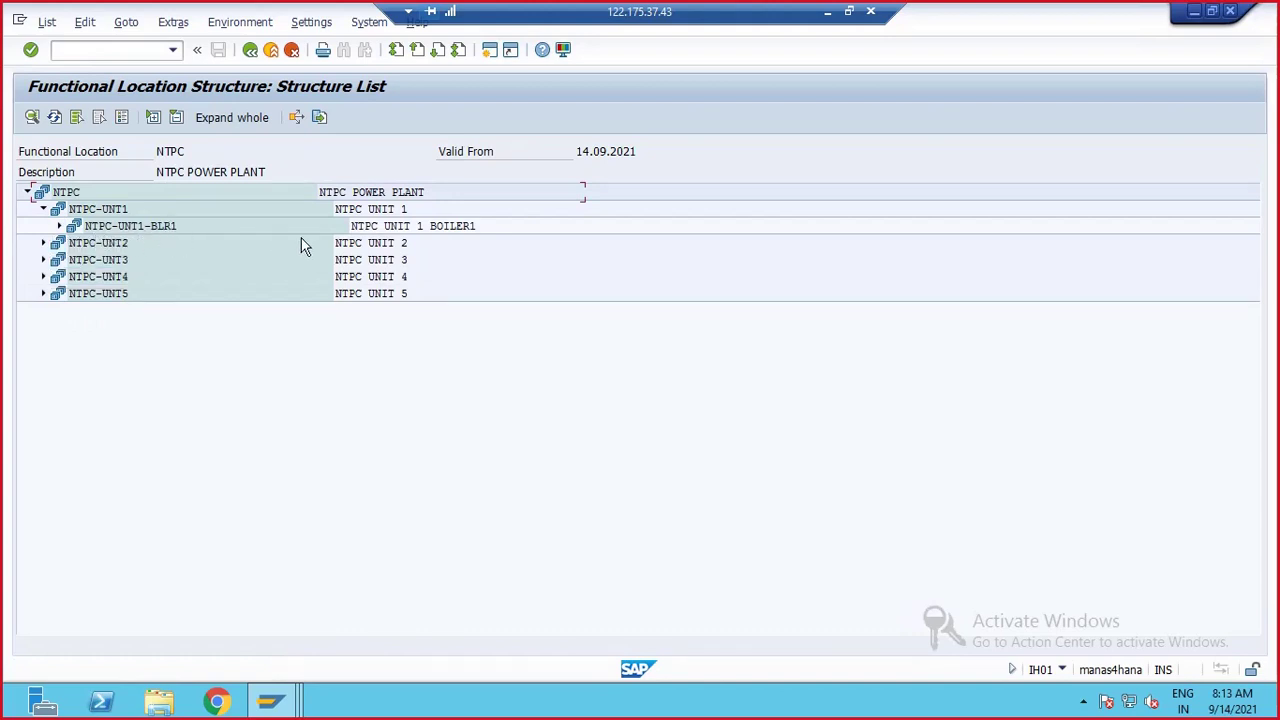
left_click(59, 228)
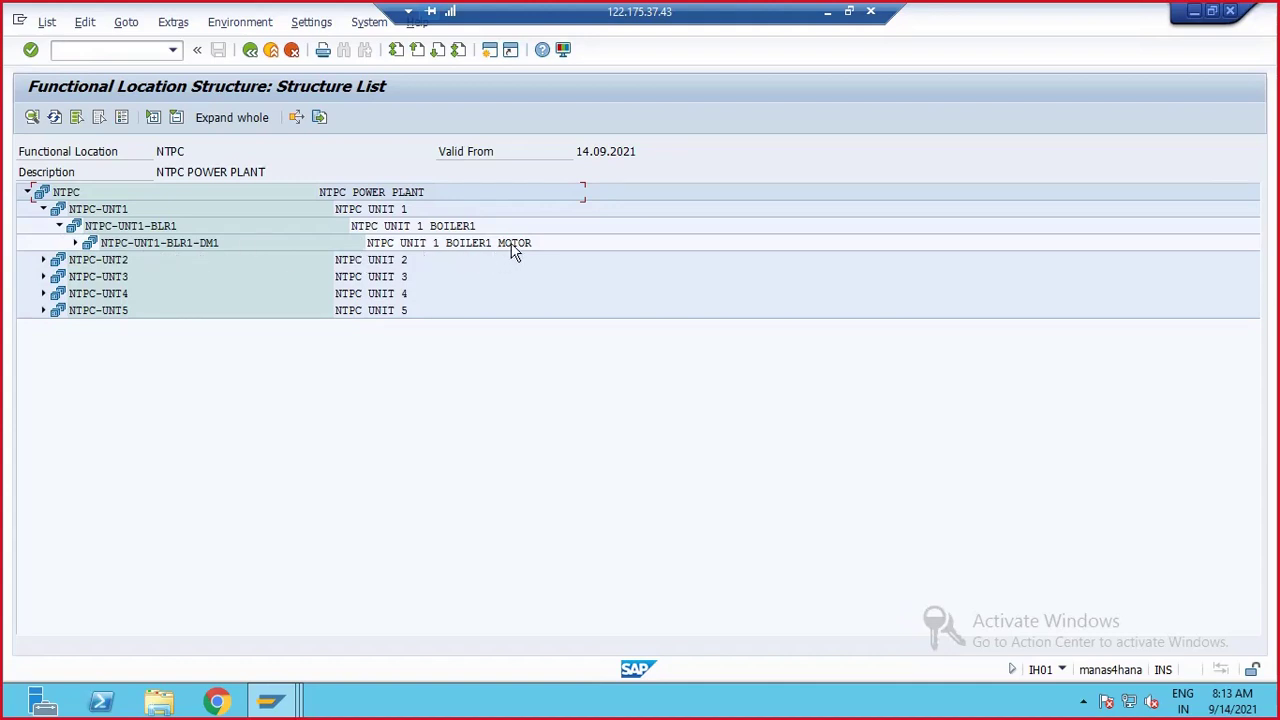
left_click(74, 243)
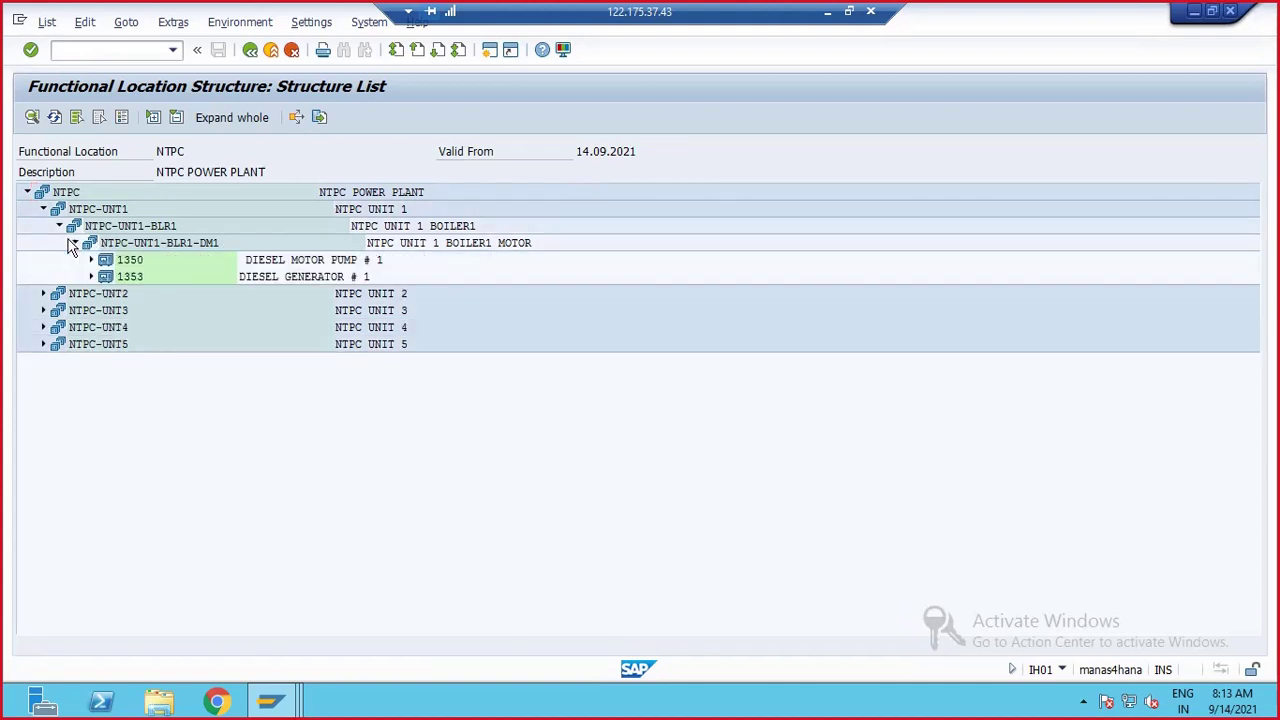
left_click(74, 243)
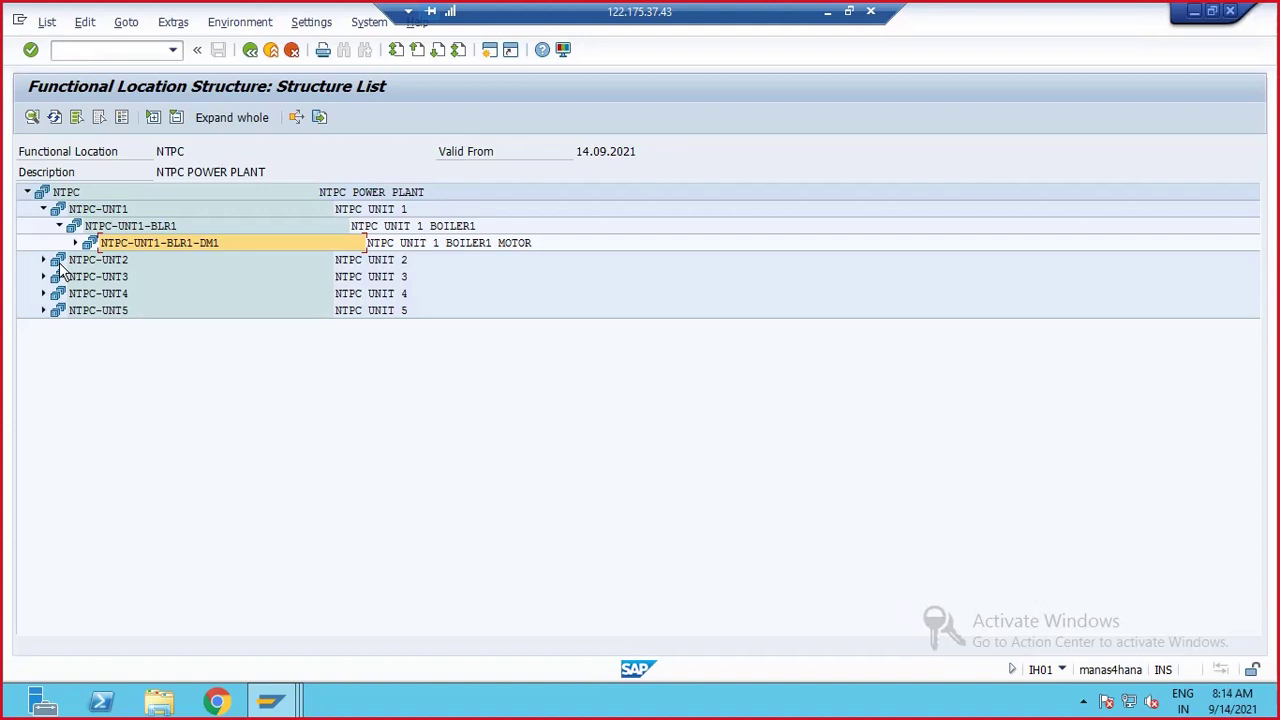
left_click(133, 227)
left_click(250, 49)
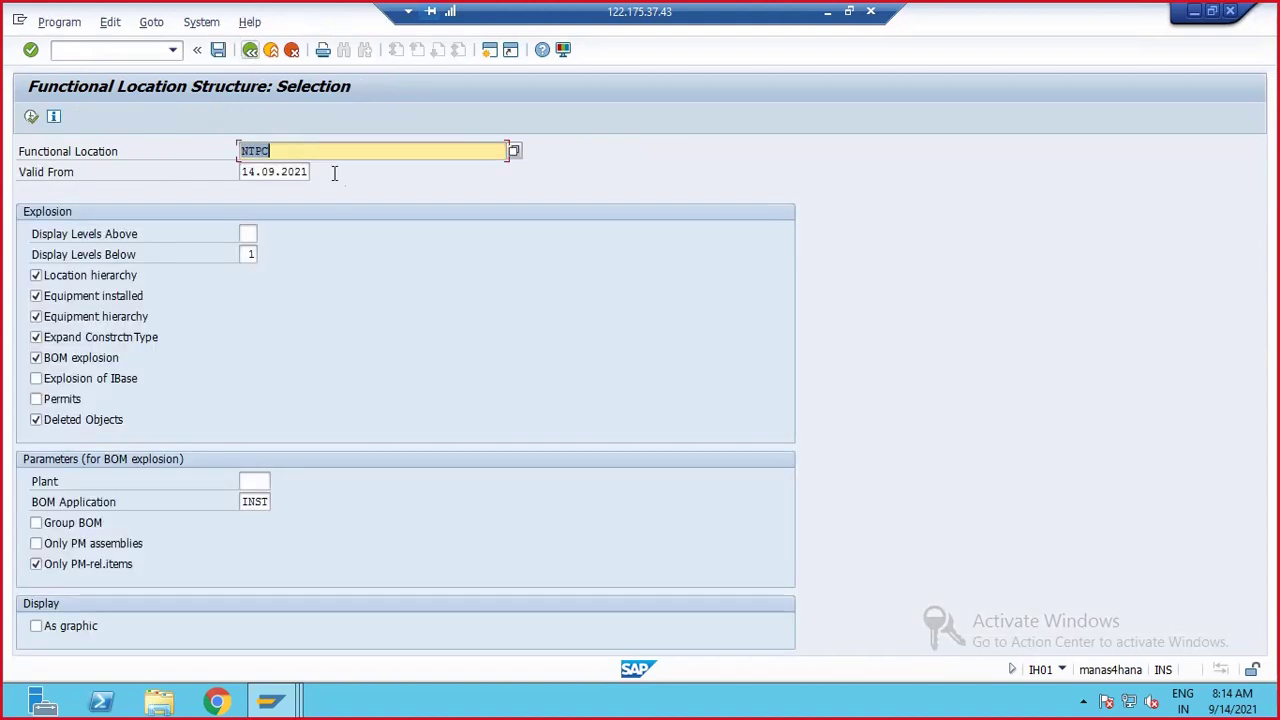
- Display the structure of functional location 1710-SPA-SAC-PLAR1-INLT-SMIV and expand it completely
key("BackSpace")
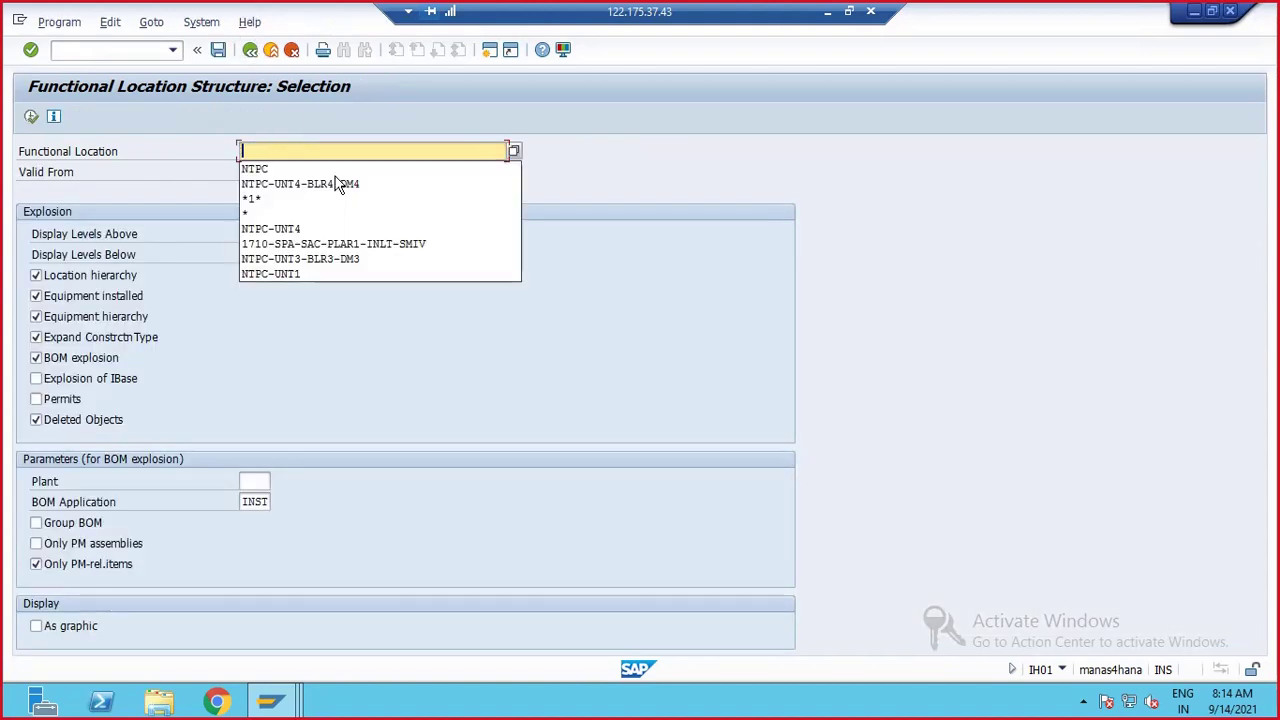
left_click(330, 246)
left_click(31, 116)
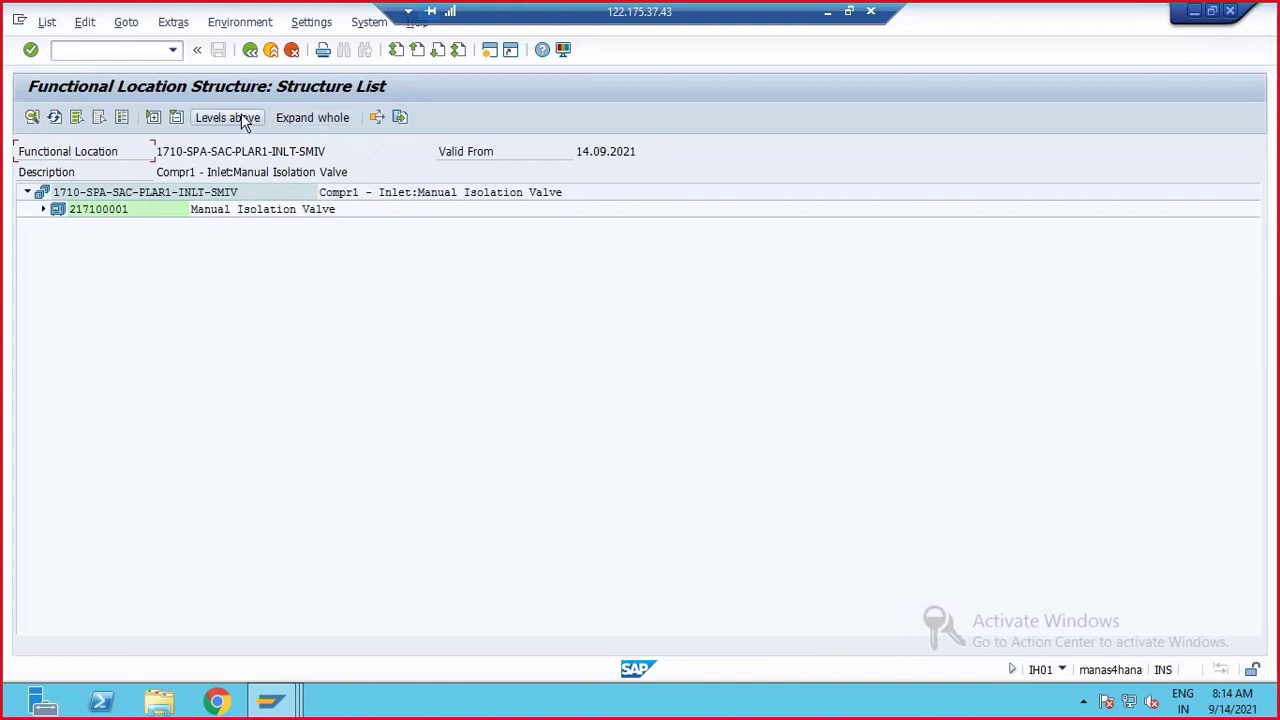
left_click(305, 118)
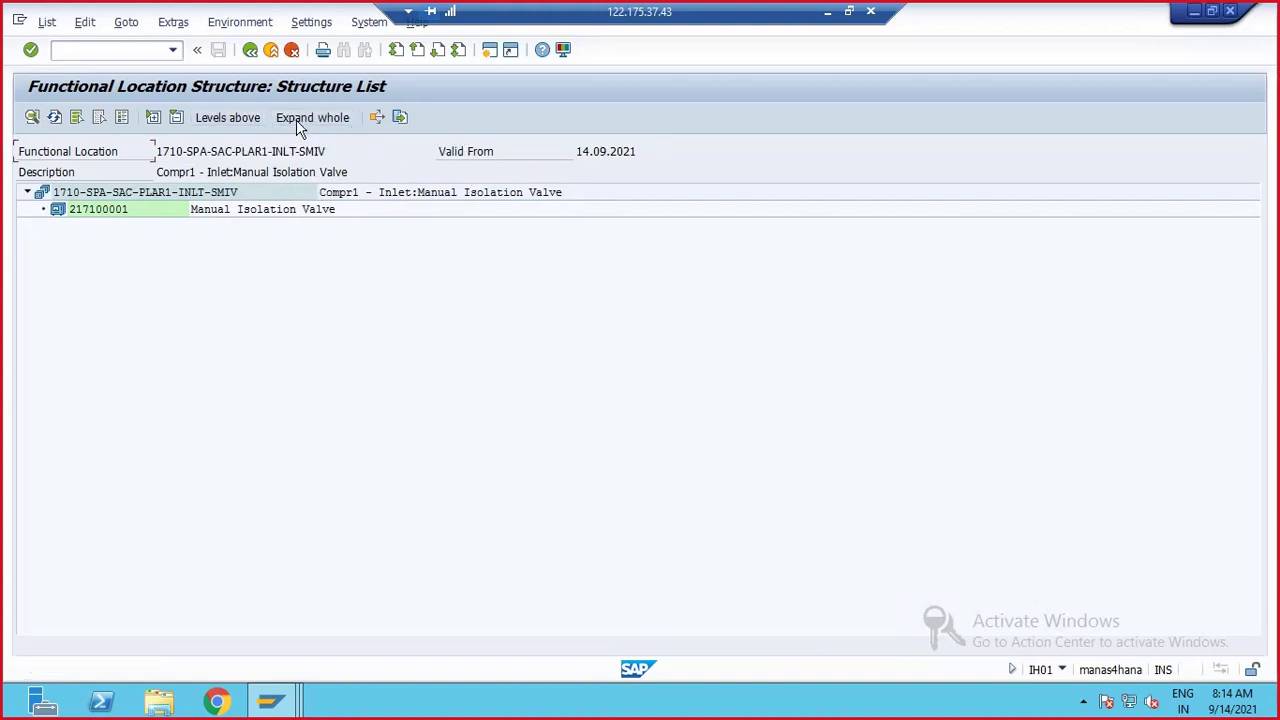
- Add the levels above the manual isolation valve up to 1710, expand the whole structure, and return to the selection screen
left_click(228, 118)
left_click(230, 120)
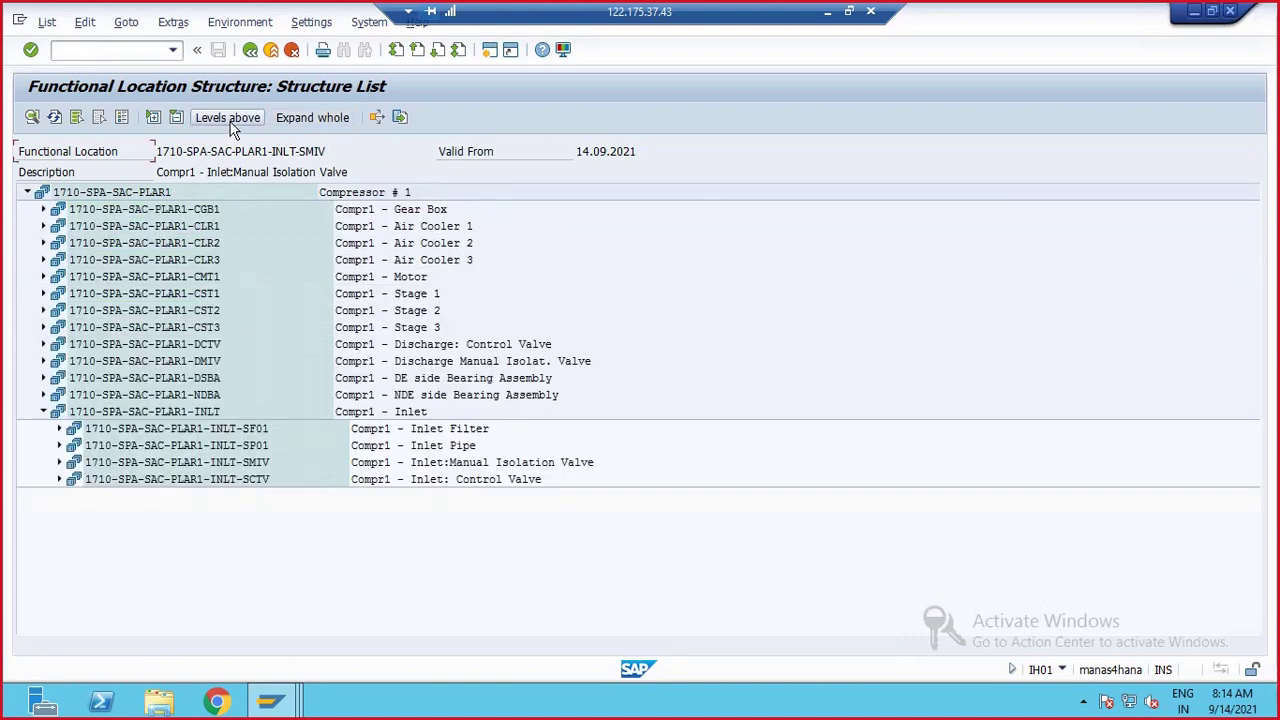
left_click(228, 118)
left_click(228, 118)
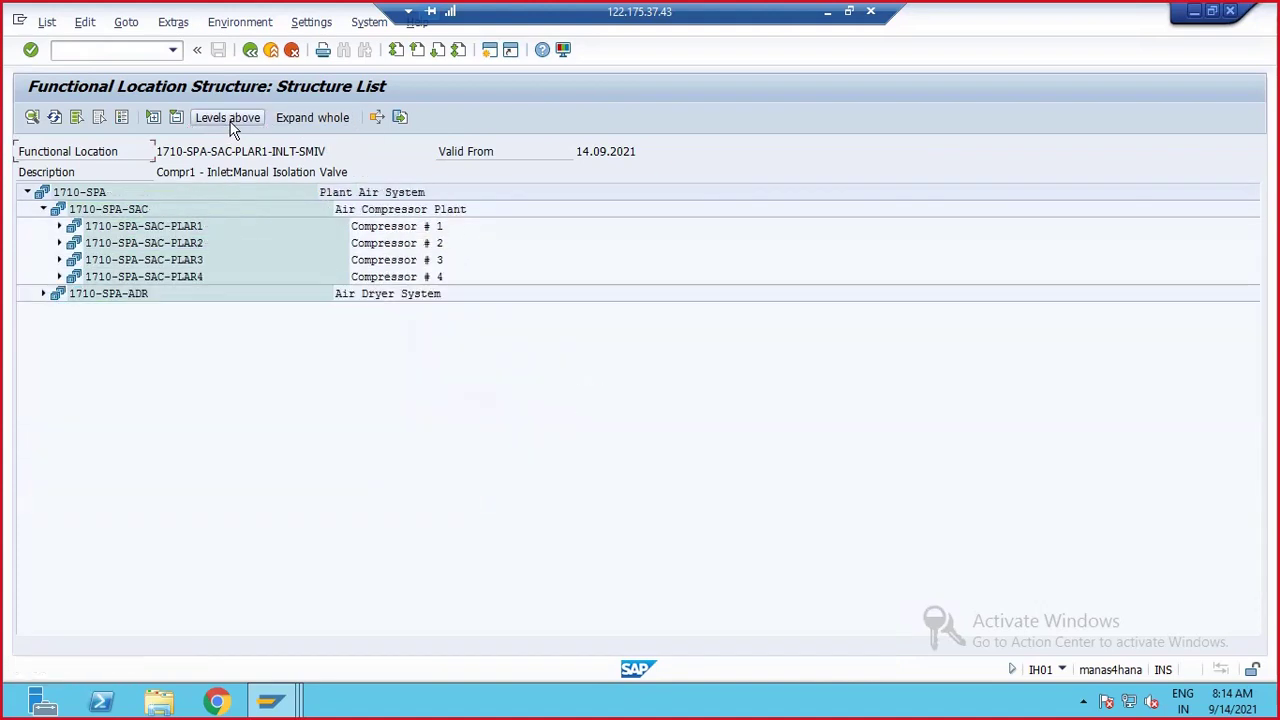
left_click(228, 118)
left_click(232, 118)
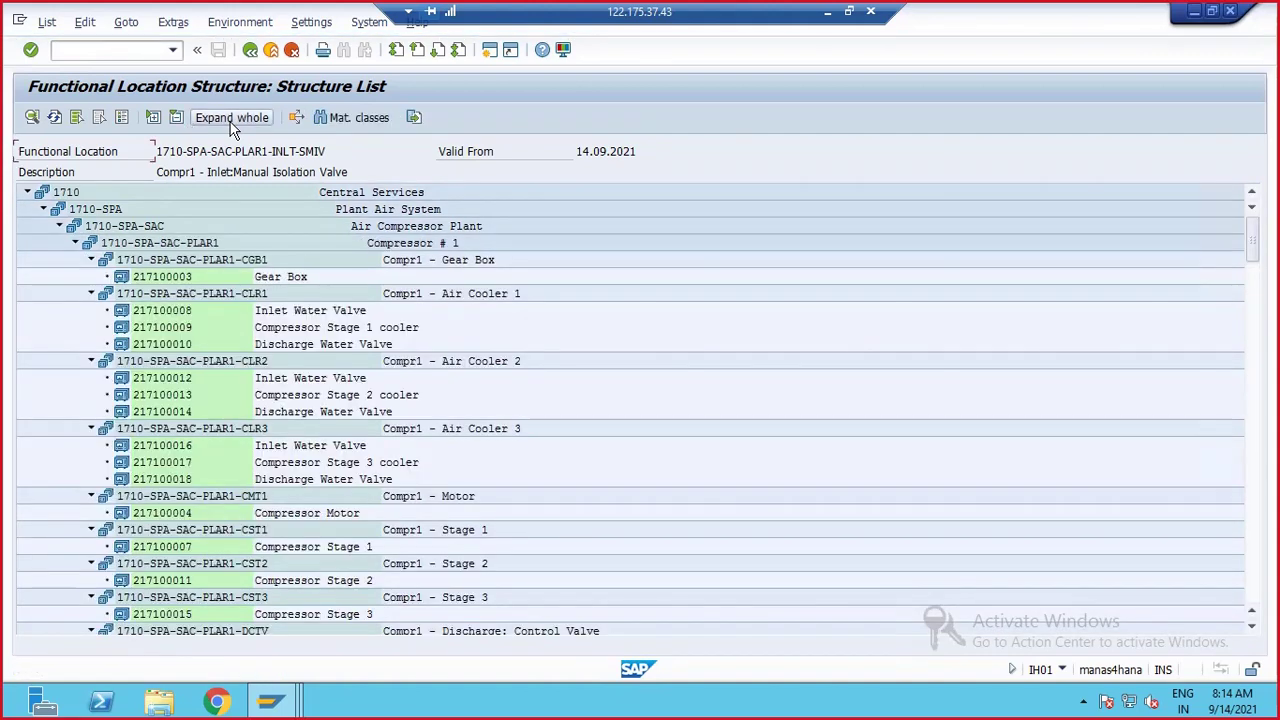
left_click(250, 49)
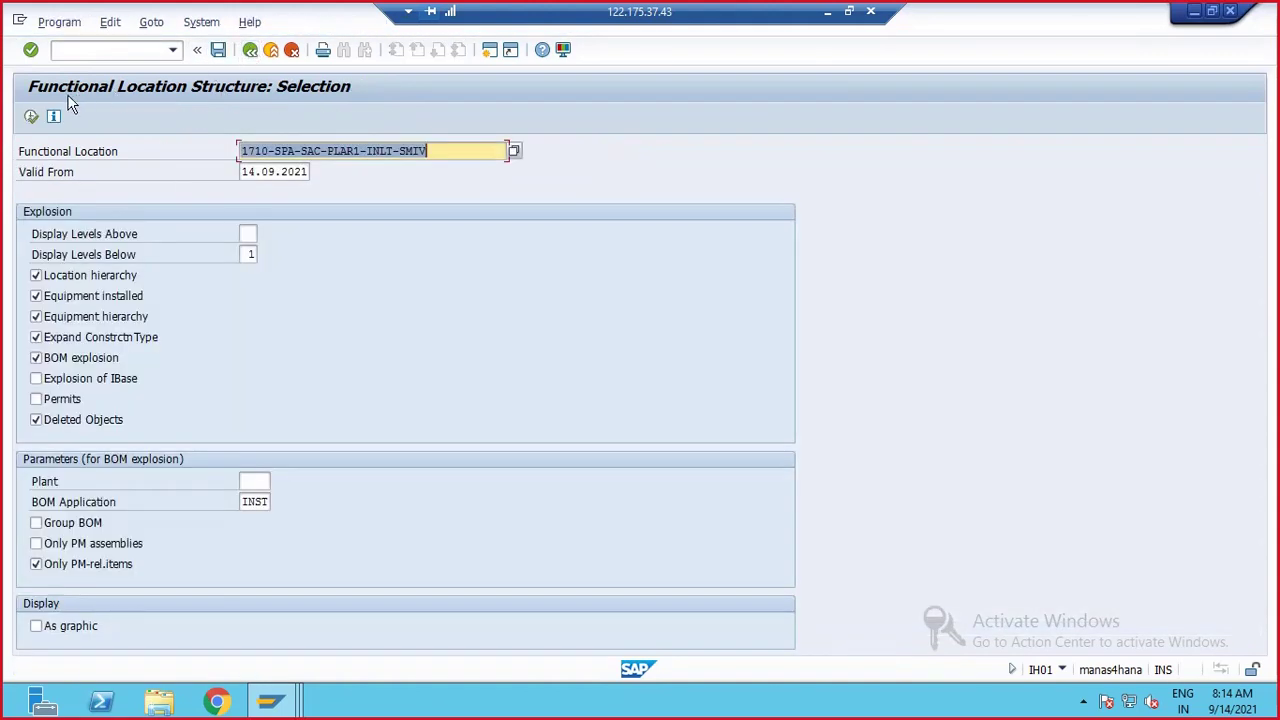
- Redisplay the structure of 1710-SPA-SAC-PLAR1-INLT-SMIV, step up to the 1710 level and expand everything below it, and leave the list
left_click(31, 118)
left_click(245, 126)
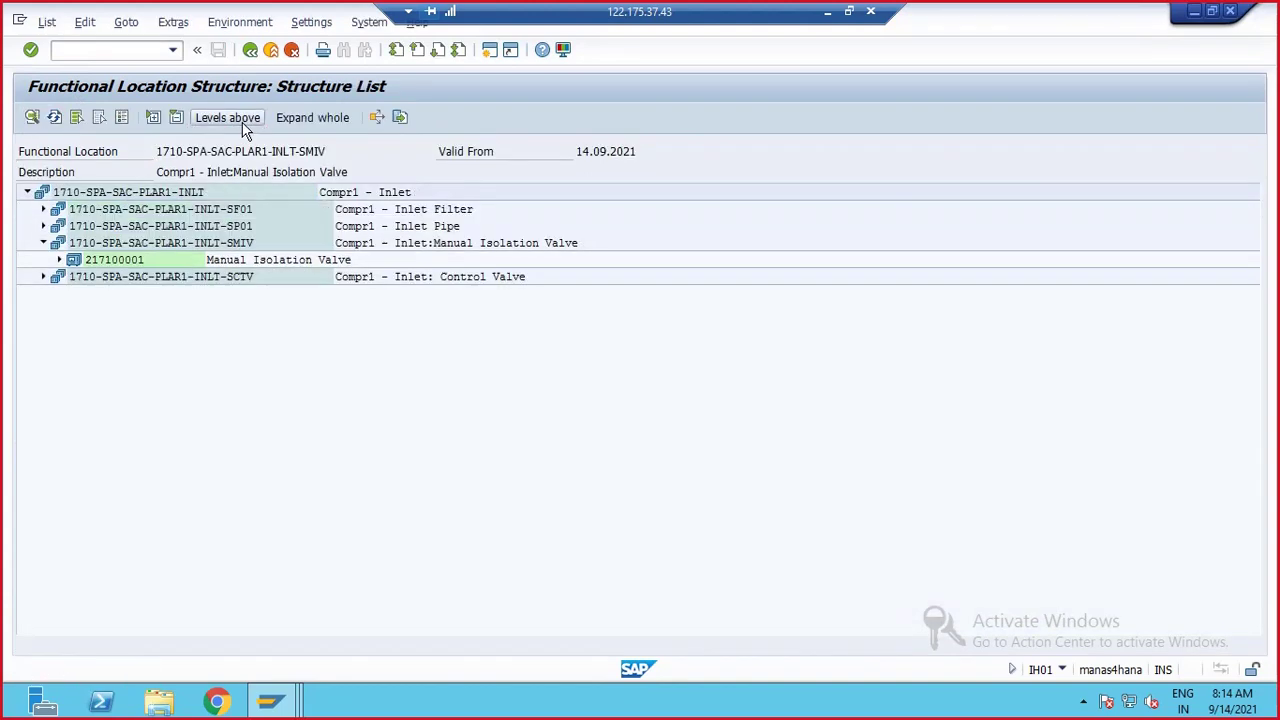
left_click(245, 126)
left_click(245, 126)
left_click(245, 126)
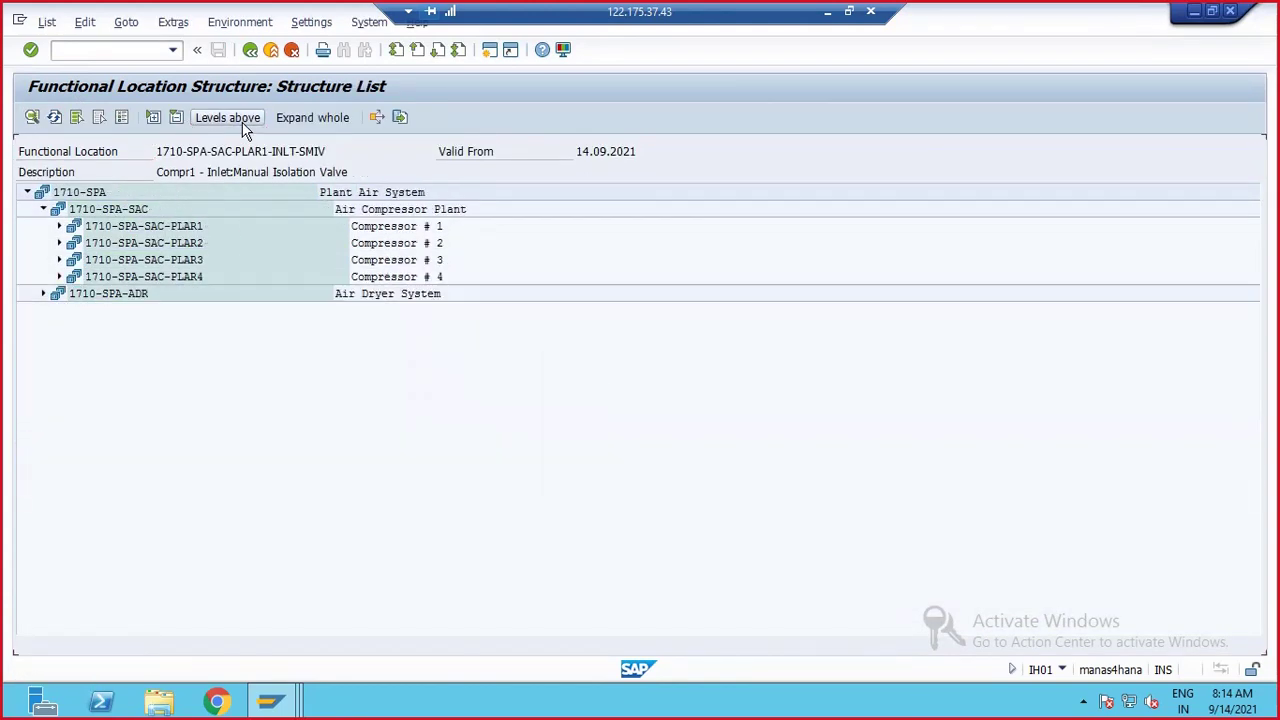
left_click(245, 126)
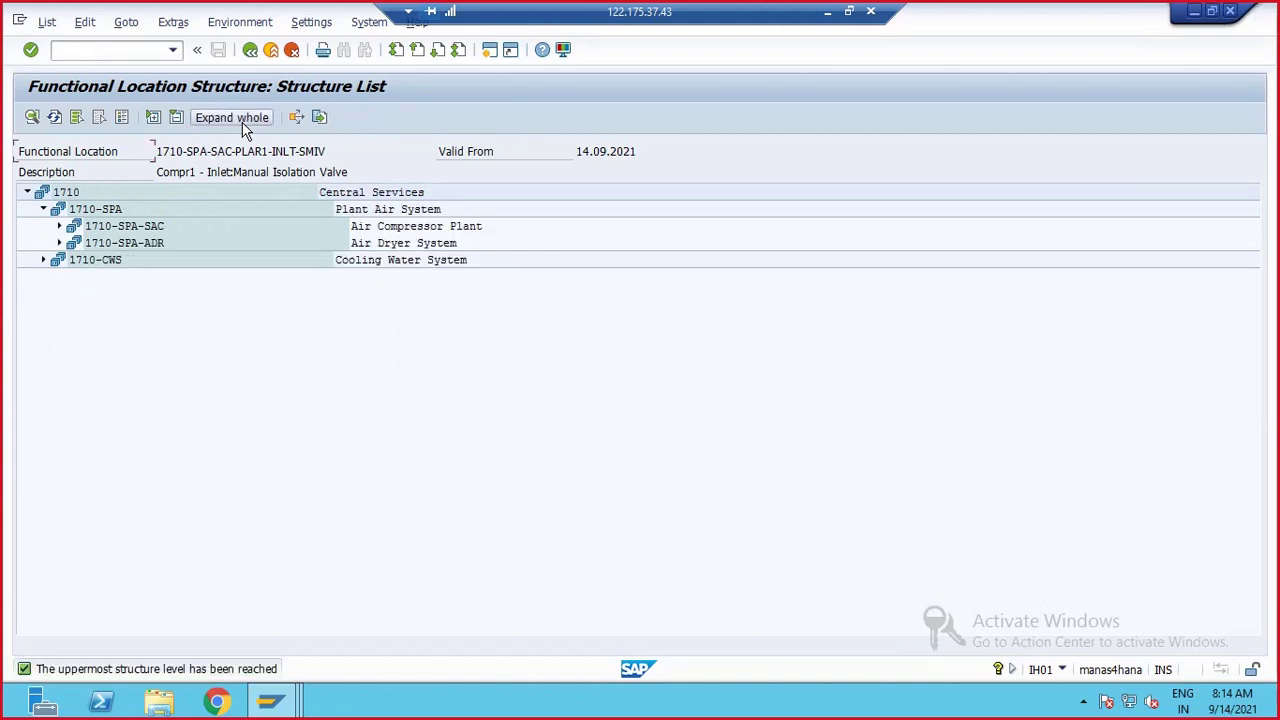
left_click(245, 126)
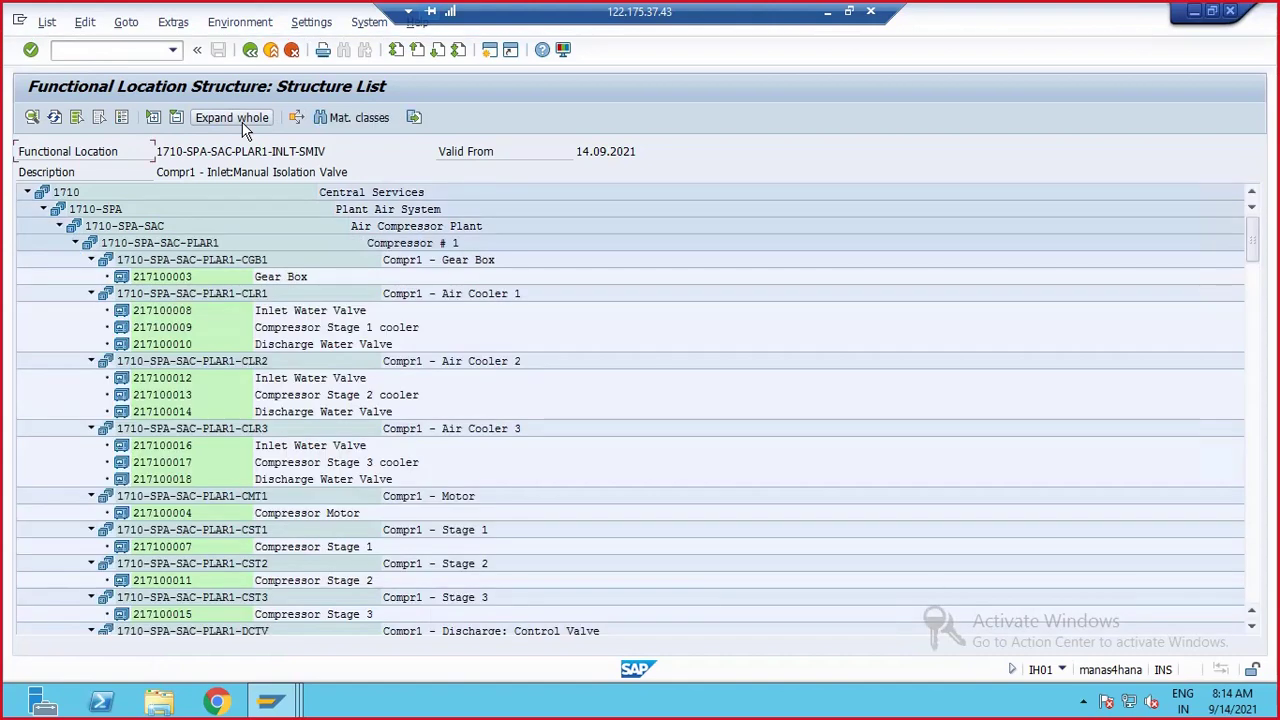
left_click(250, 50)
- Display the valve location's structure once more, step up through its levels to 1710, and highlight that node's ID and Central Services description
left_click(31, 118)
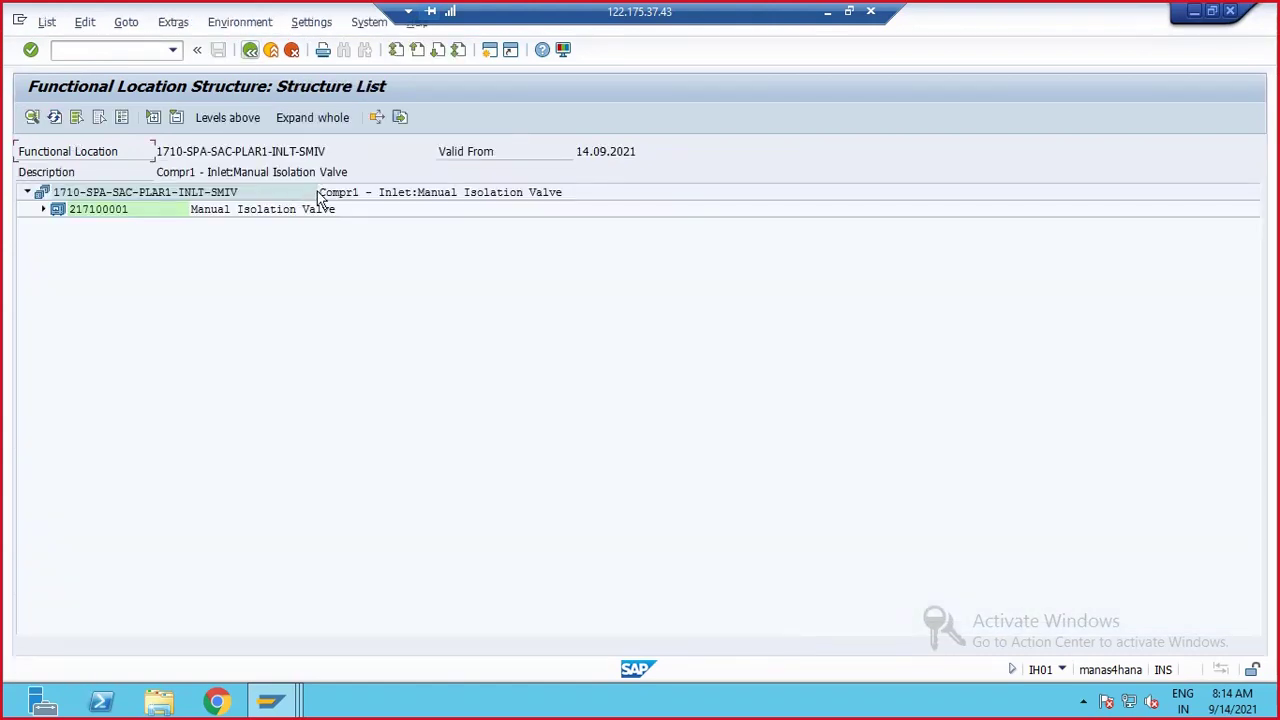
left_click(212, 119)
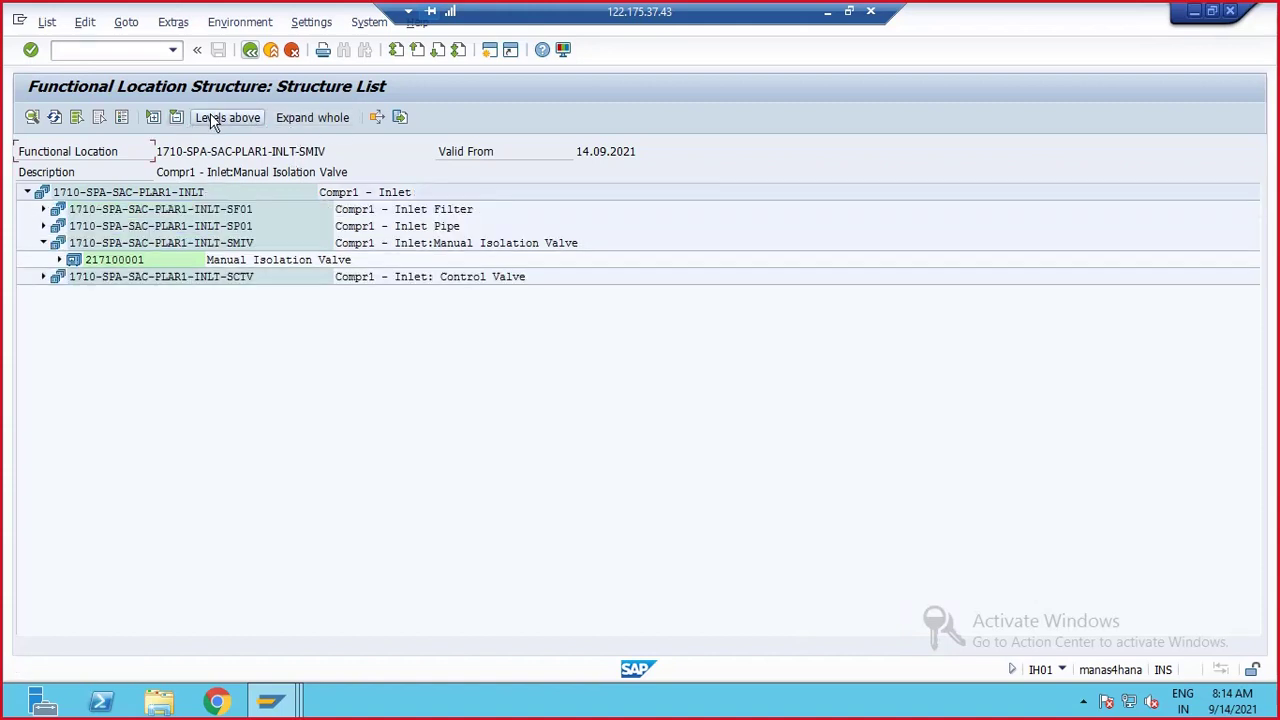
left_click(212, 119)
left_click(212, 119)
left_click(212, 119)
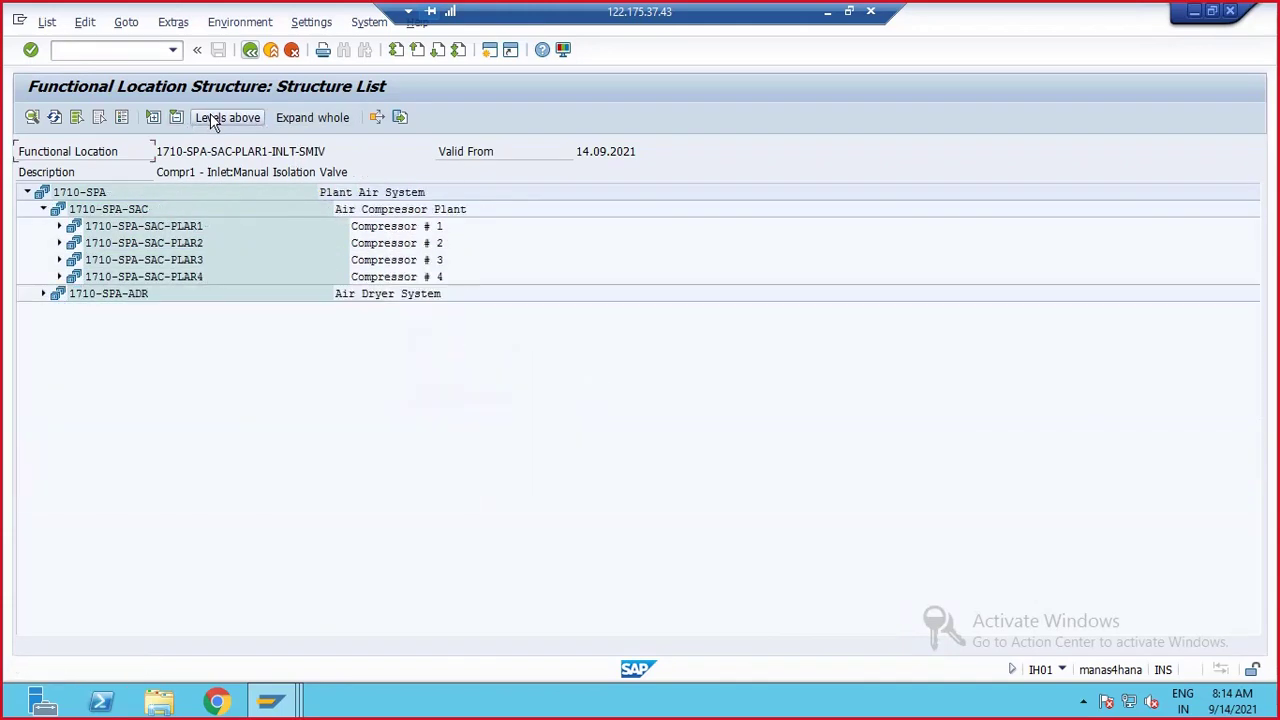
left_click(212, 119)
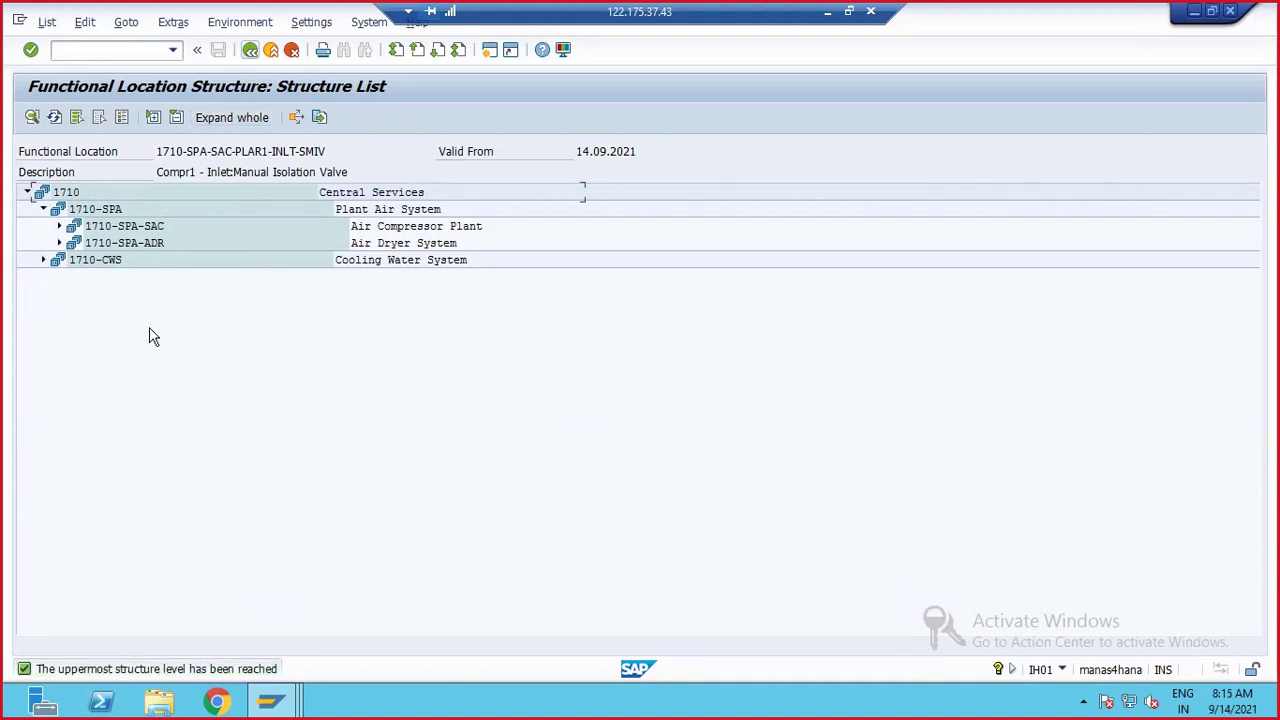
left_click(336, 199)
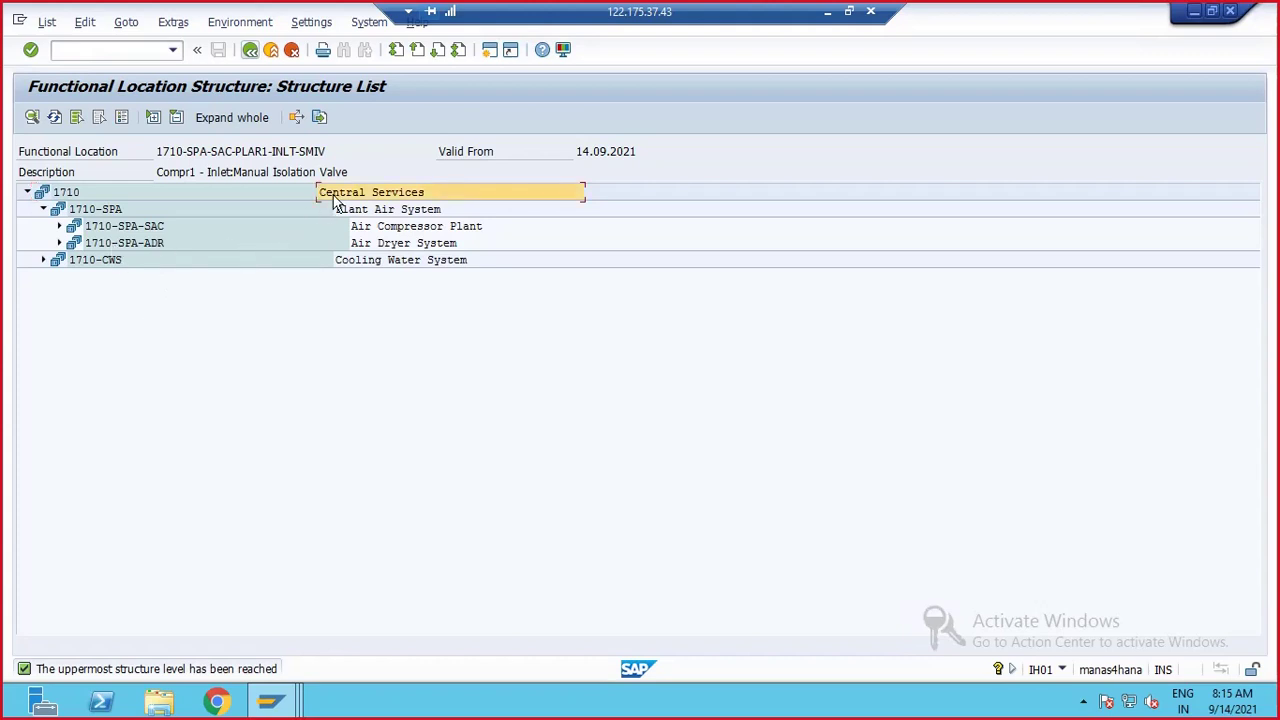
left_click(69, 199)
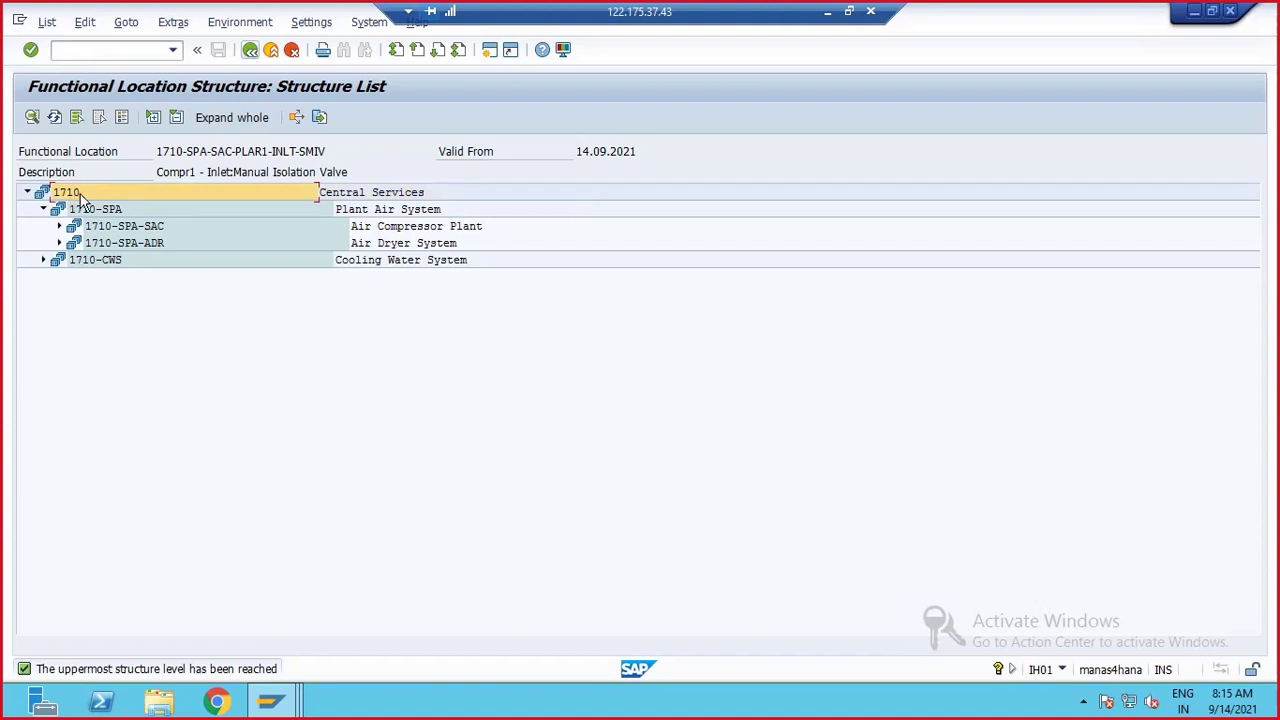
left_click(370, 197)
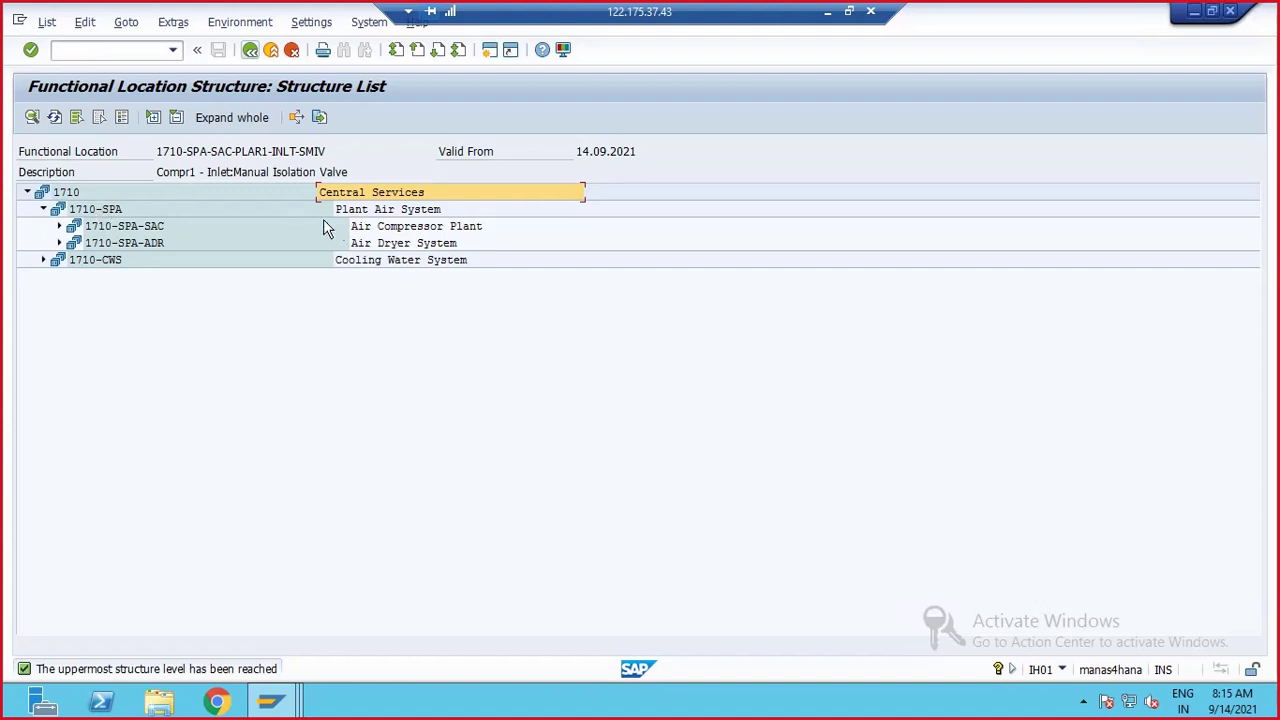
- Highlight the Plant Air System, Air Compressor Plant and Air Dryer System nodes in the 1710 structure
left_click(416, 212)
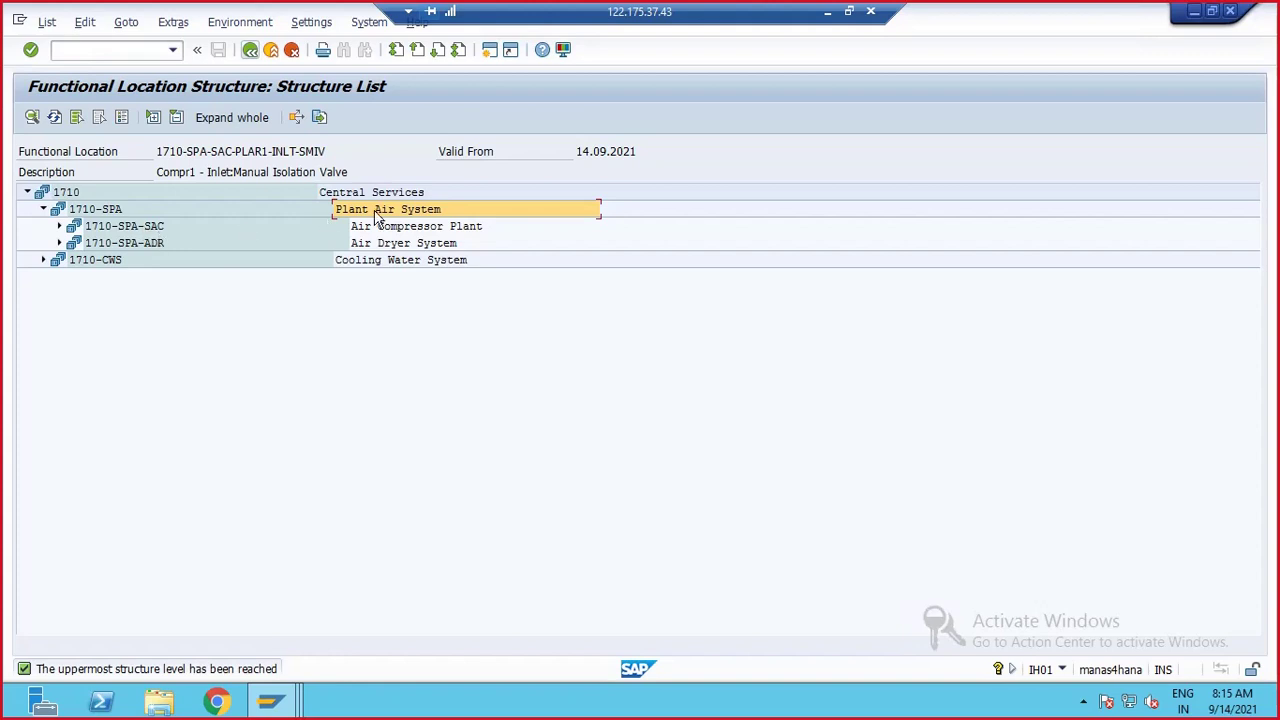
left_click(401, 228)
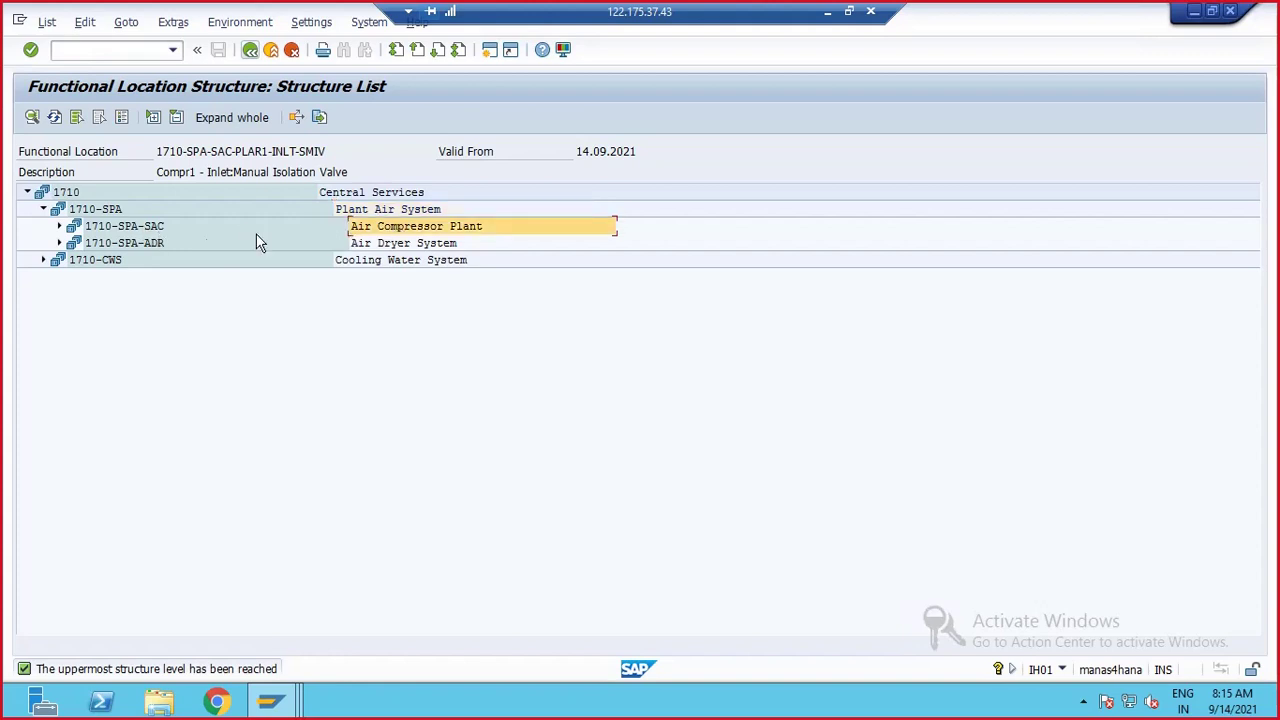
left_click(403, 244)
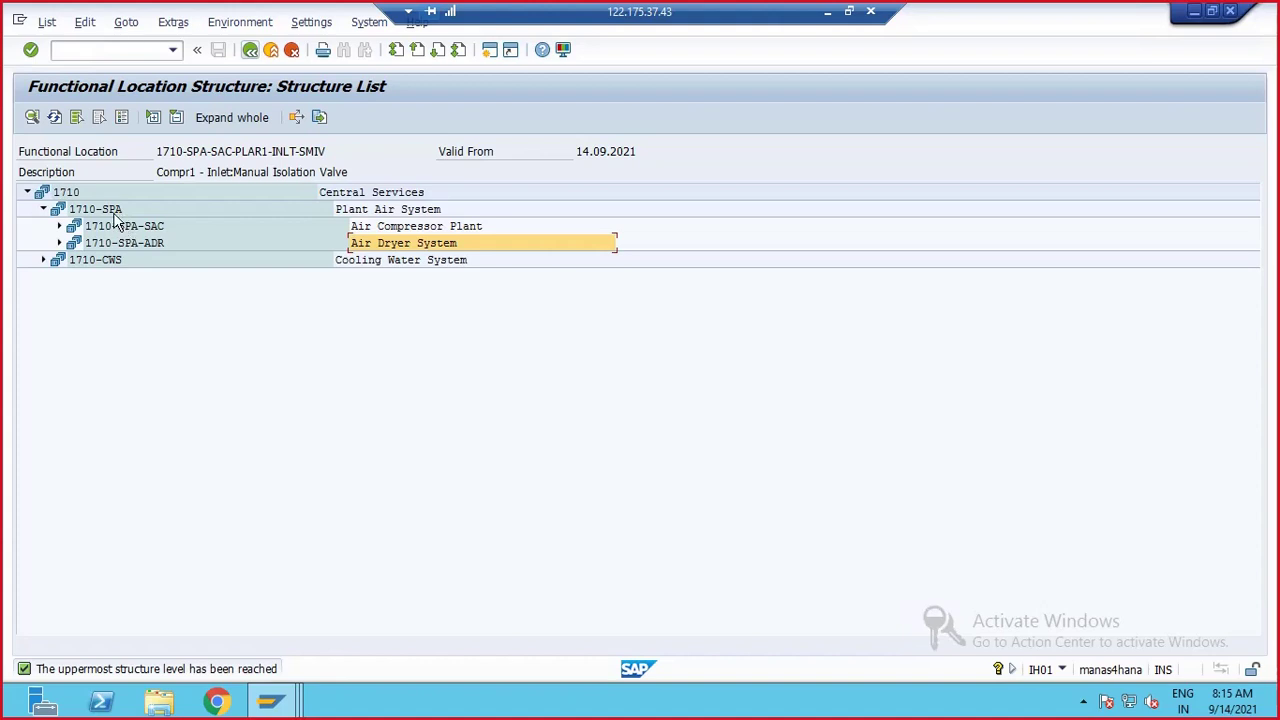
left_click(155, 228)
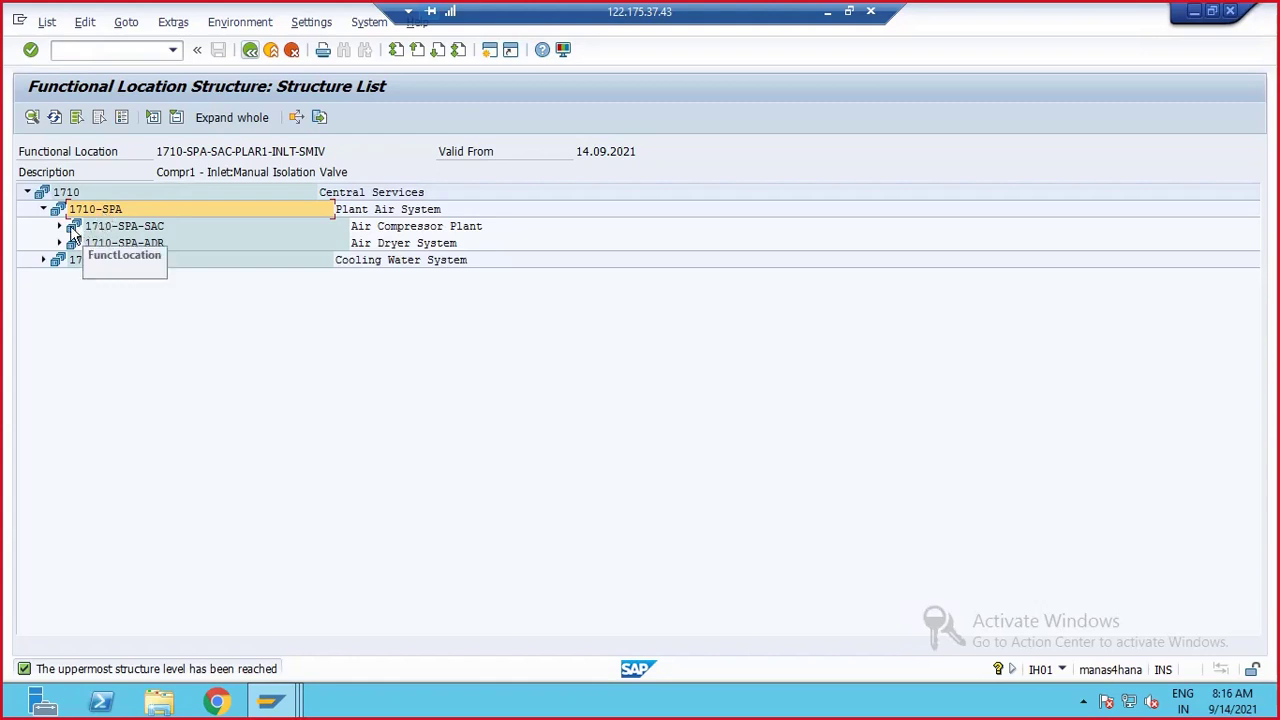
- Expand the Air Compressor Plant node 1710-SPA-SAC and highlight the compressor locations PLAR2, PLAR3 and PLAR4
left_click(60, 227)
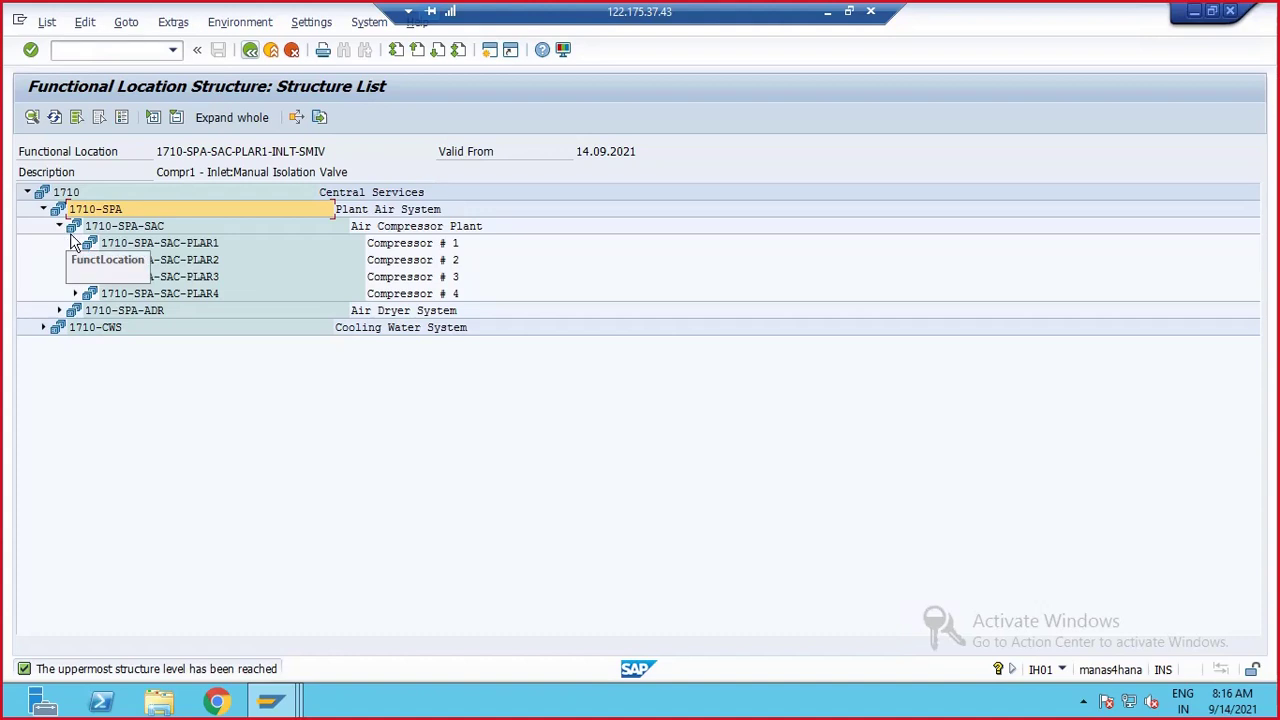
left_click(178, 261)
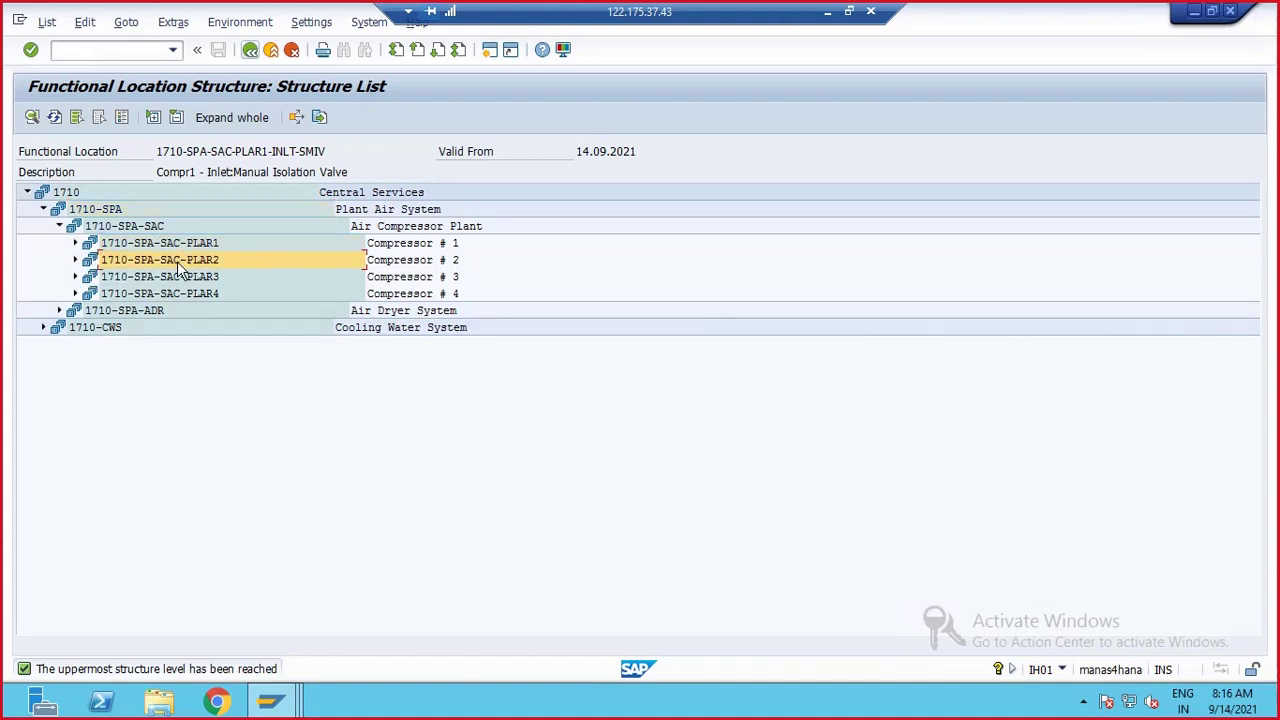
left_click(182, 277)
left_click(183, 293)
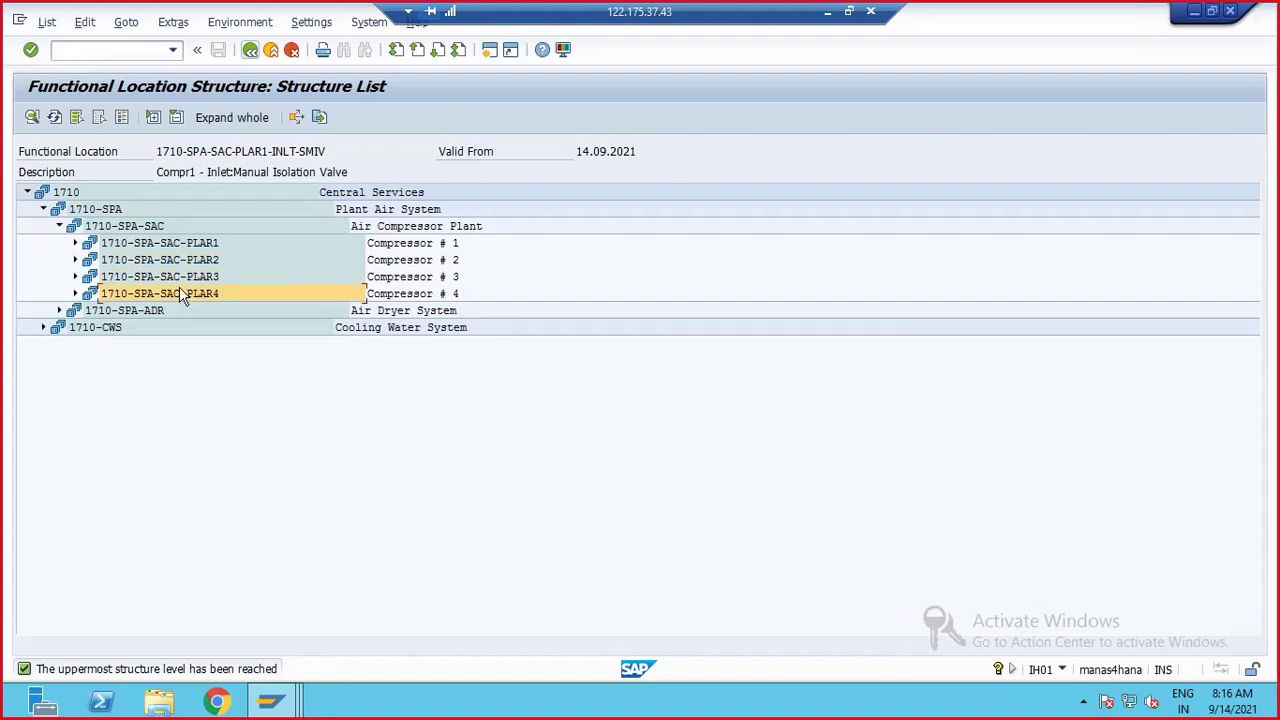
- Expand the Air Dryer System node 1710-SPA-ADR and highlight its dryer locations DRY01 and DRY02
left_click(60, 310)
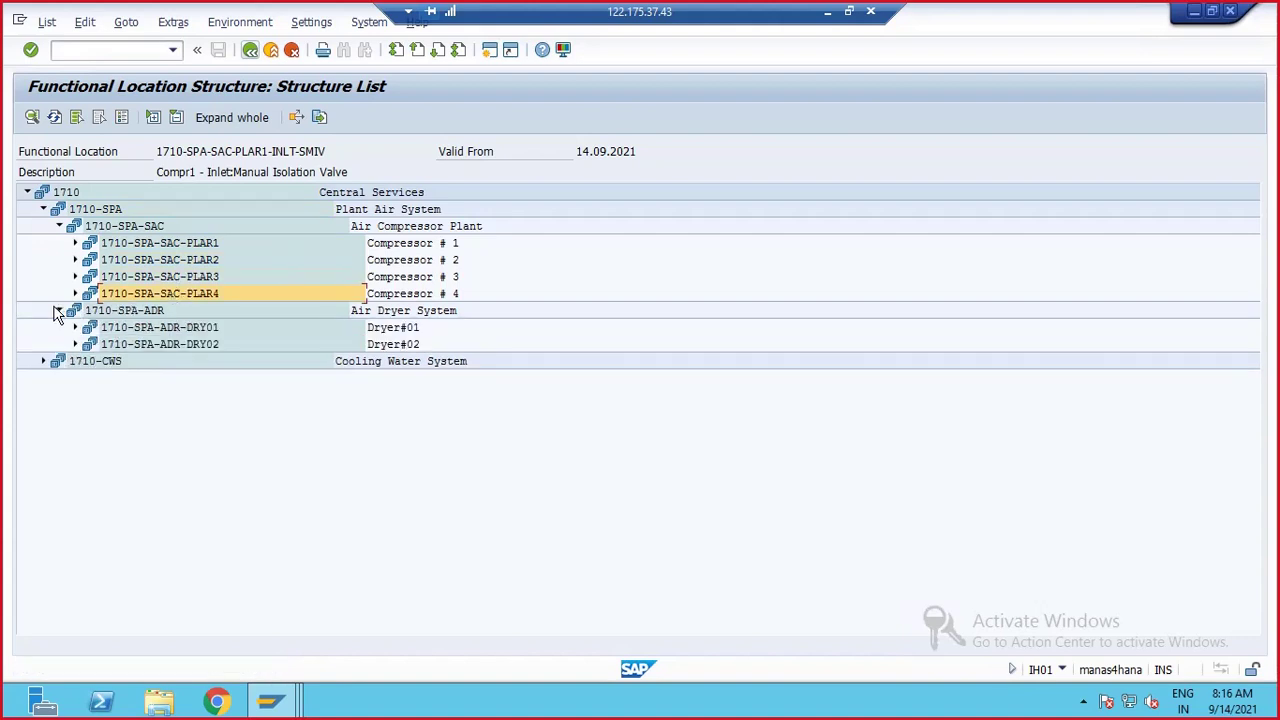
left_click(176, 322)
left_click(176, 344)
- Expand the Cooling Water System node 1710-CWS and highlight its Cooling Towers and Cooling Water Circulation System locations
left_click(43, 361)
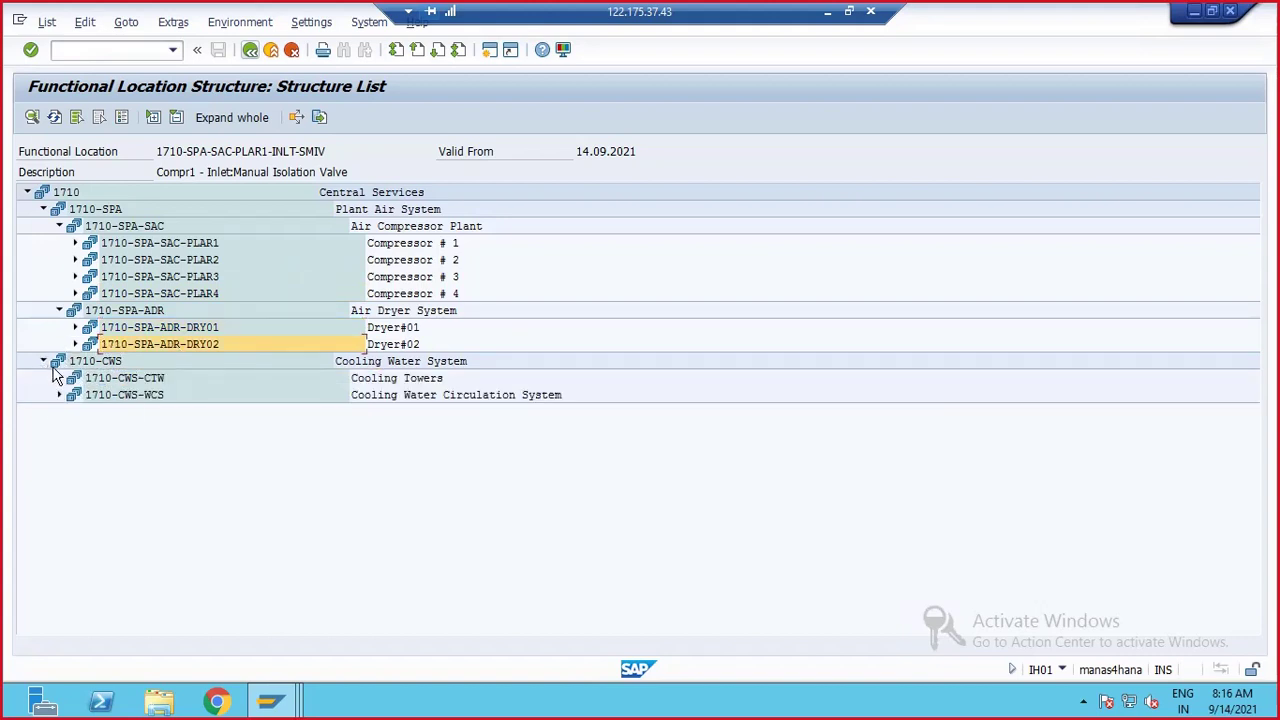
left_click(135, 379)
left_click(162, 396)
left_click(380, 387)
left_click(360, 396)
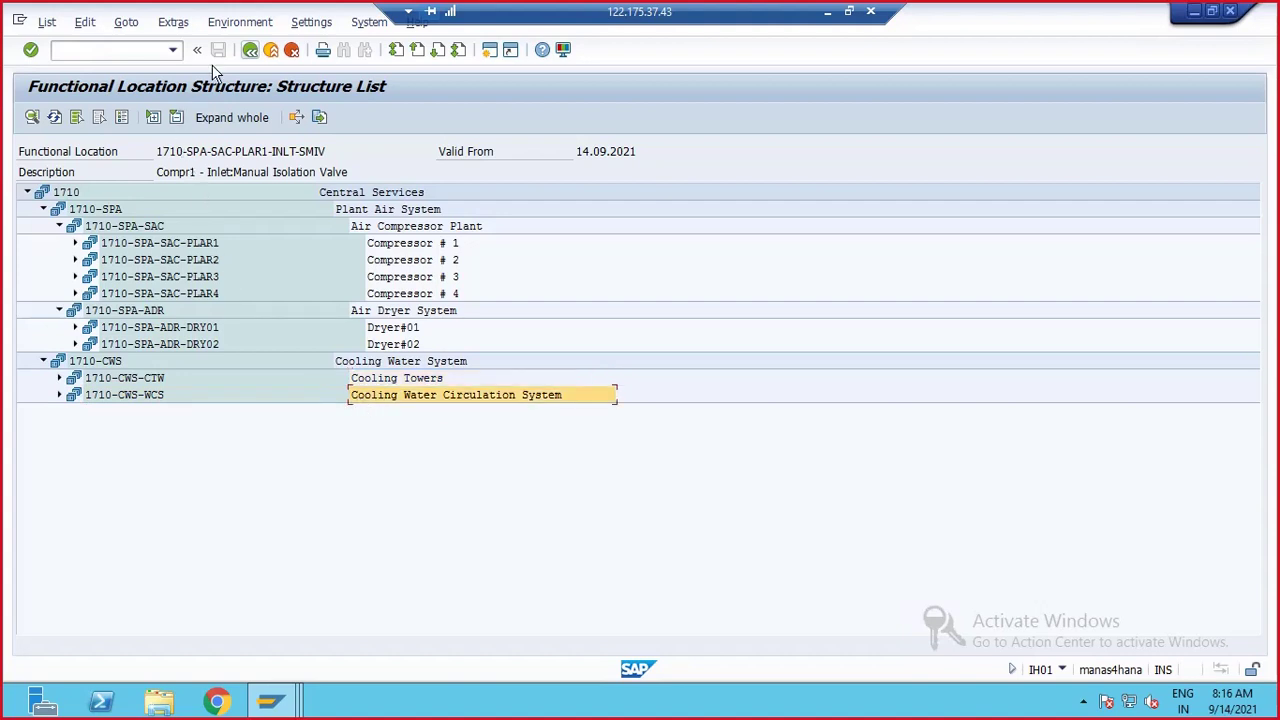
- Return to the structure selection and display the structure of functional location NTPC
left_click(250, 49)
key("Delete")
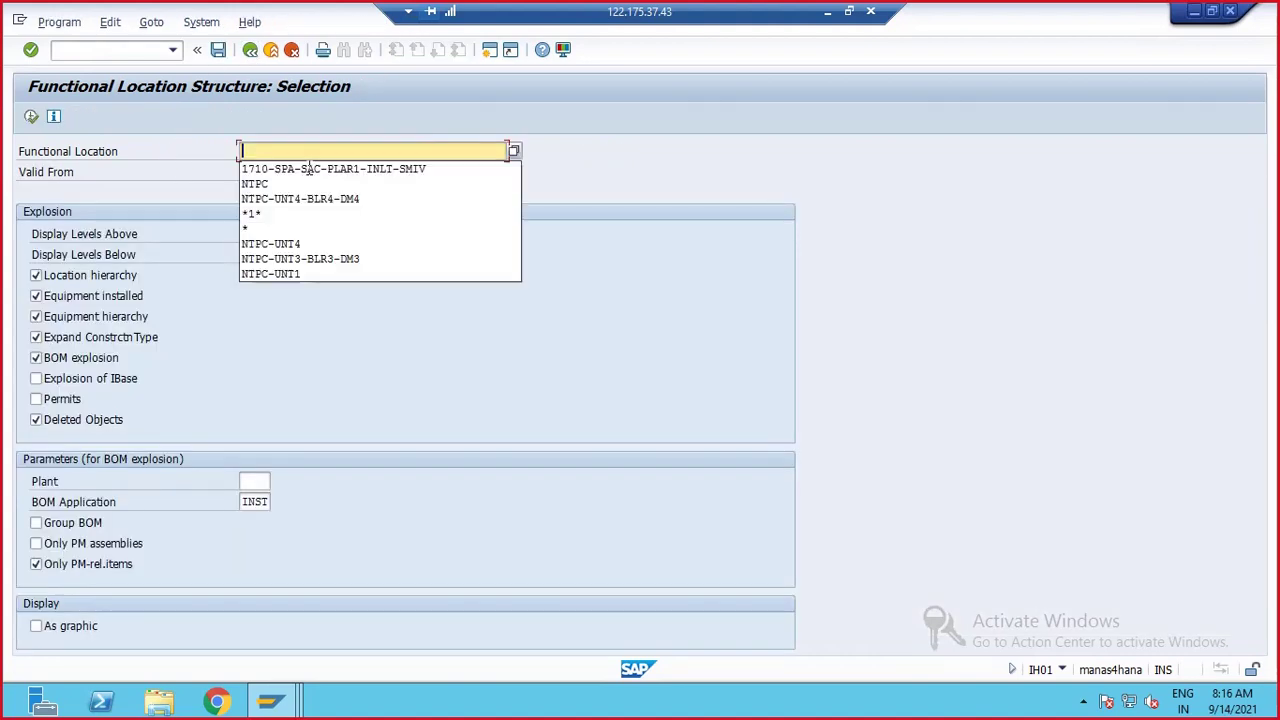
left_click(282, 184)
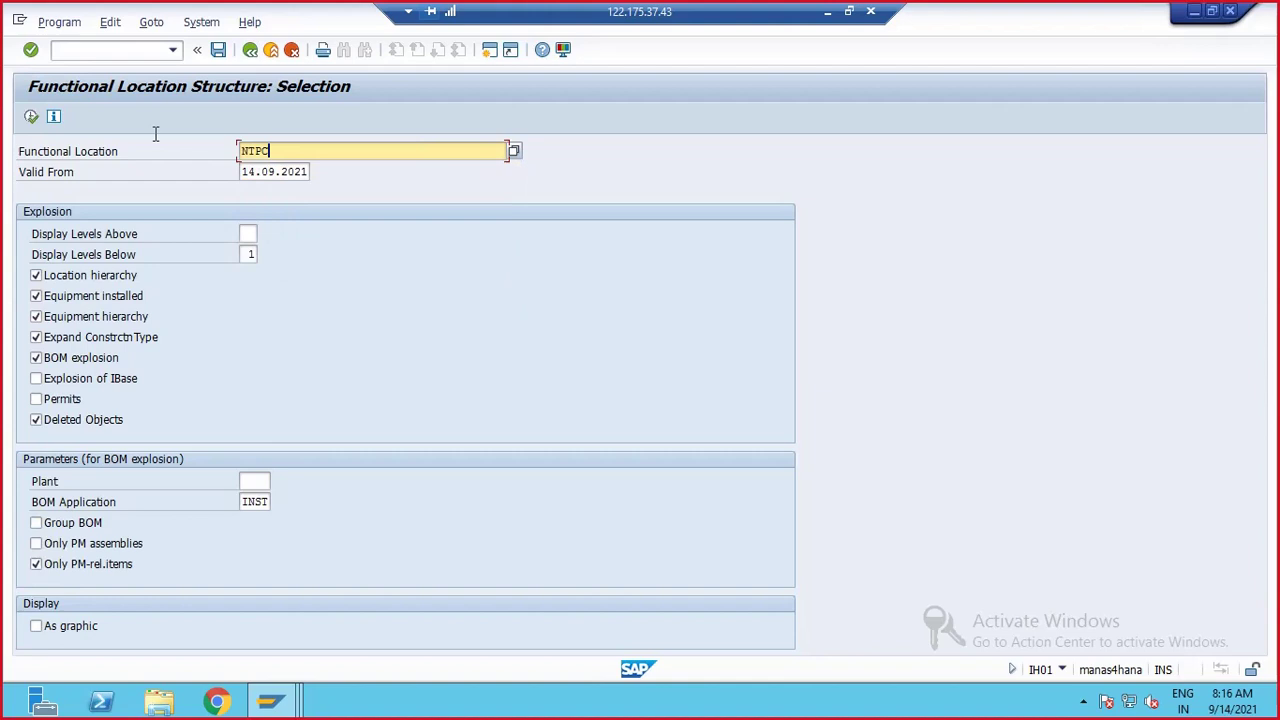
left_click(31, 117)
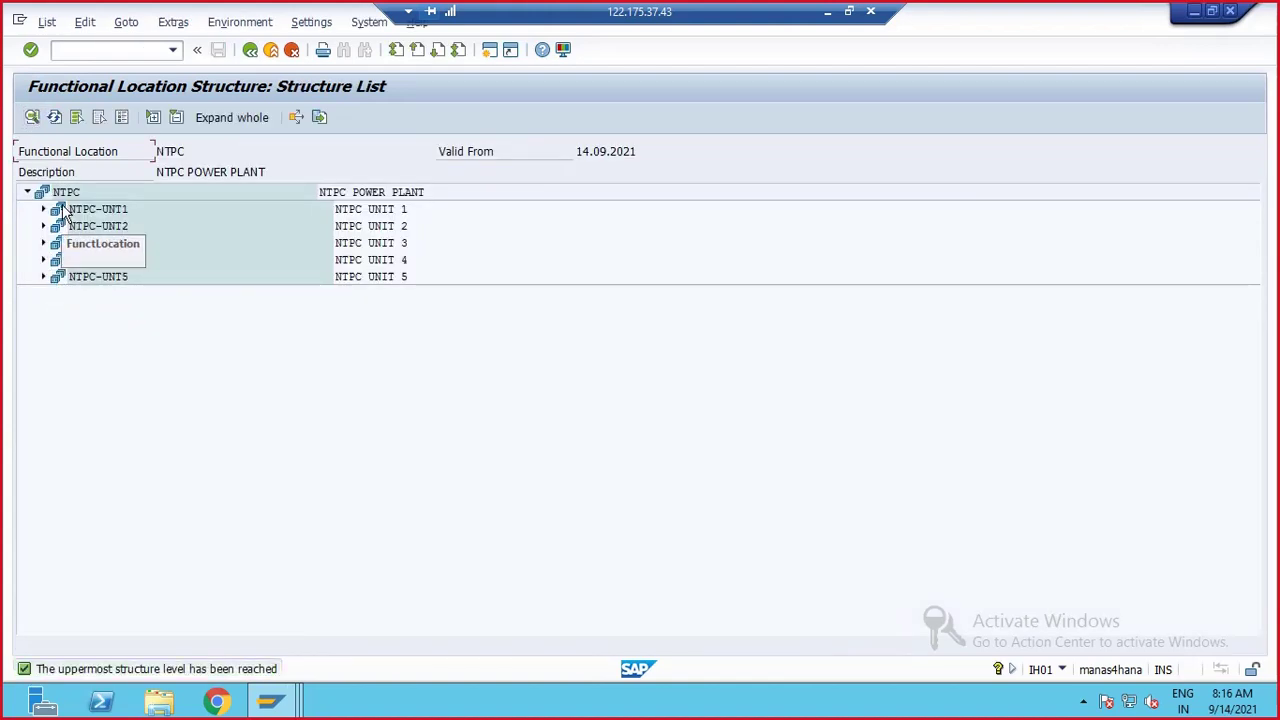
- Start transaction IL01 to create a functional location and set NTPC as its superior functional location
left_click(134, 47)
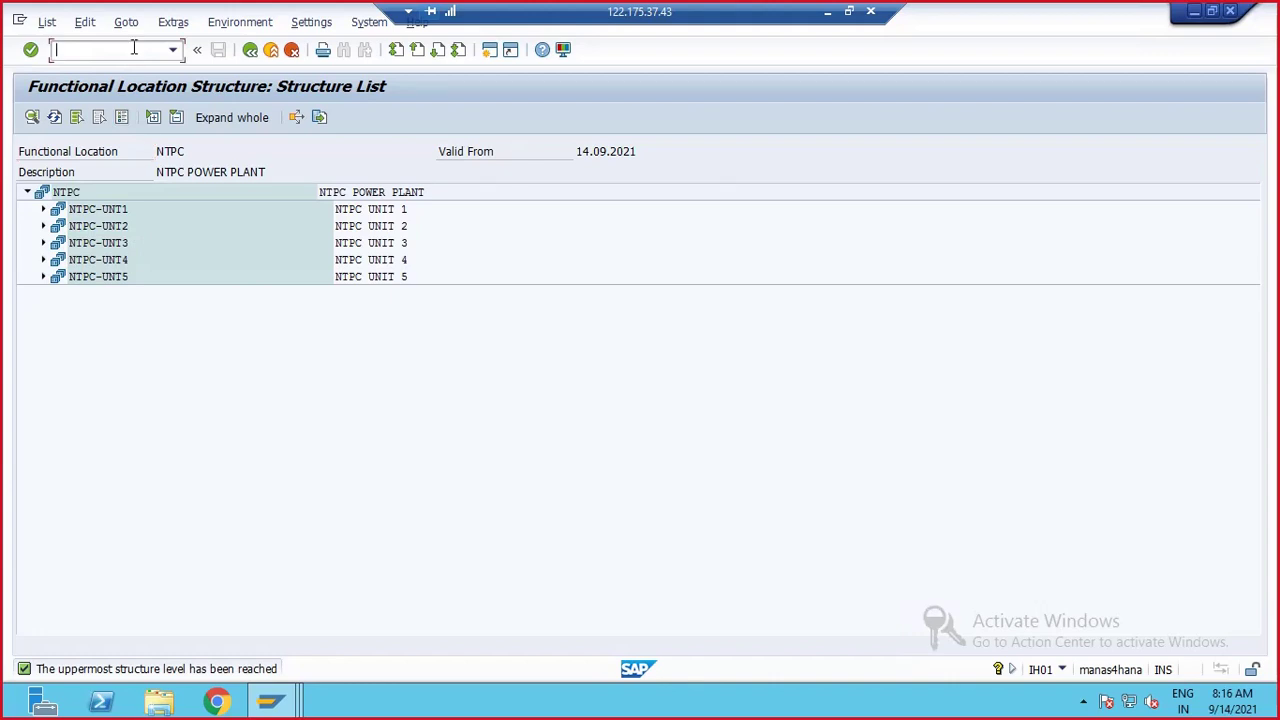
type("/nil01")
key("Return")
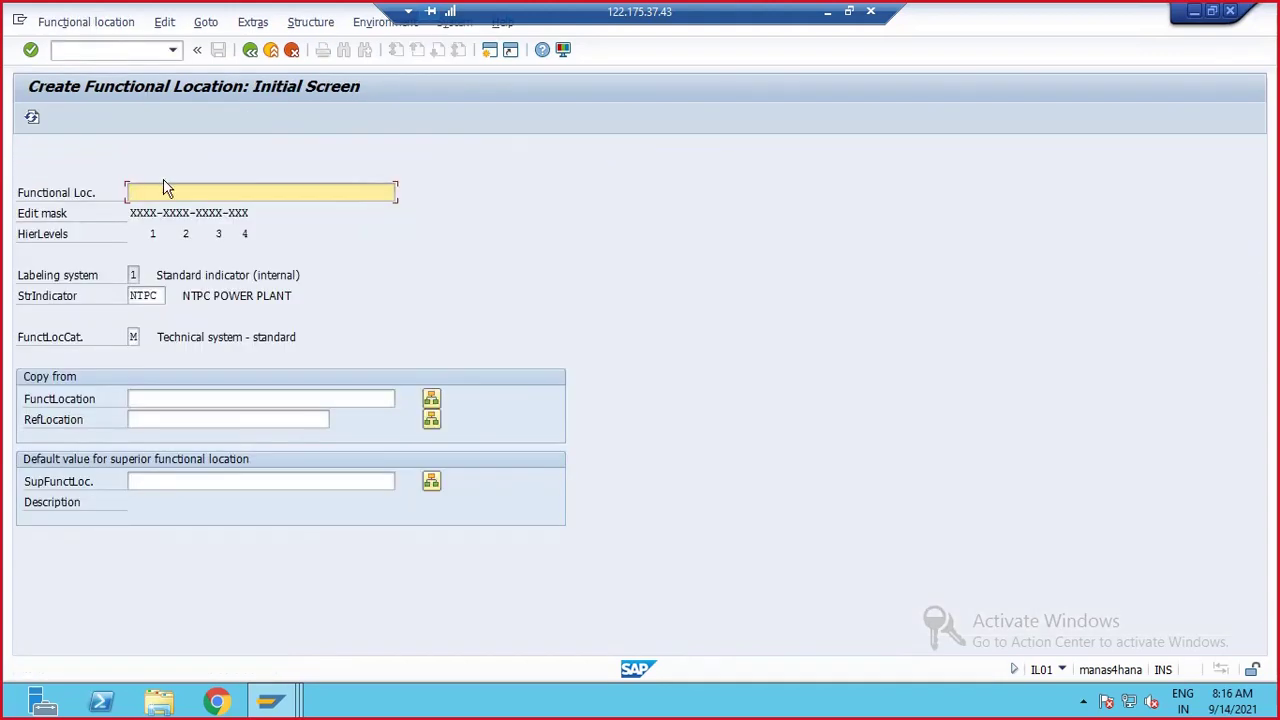
left_click(142, 399)
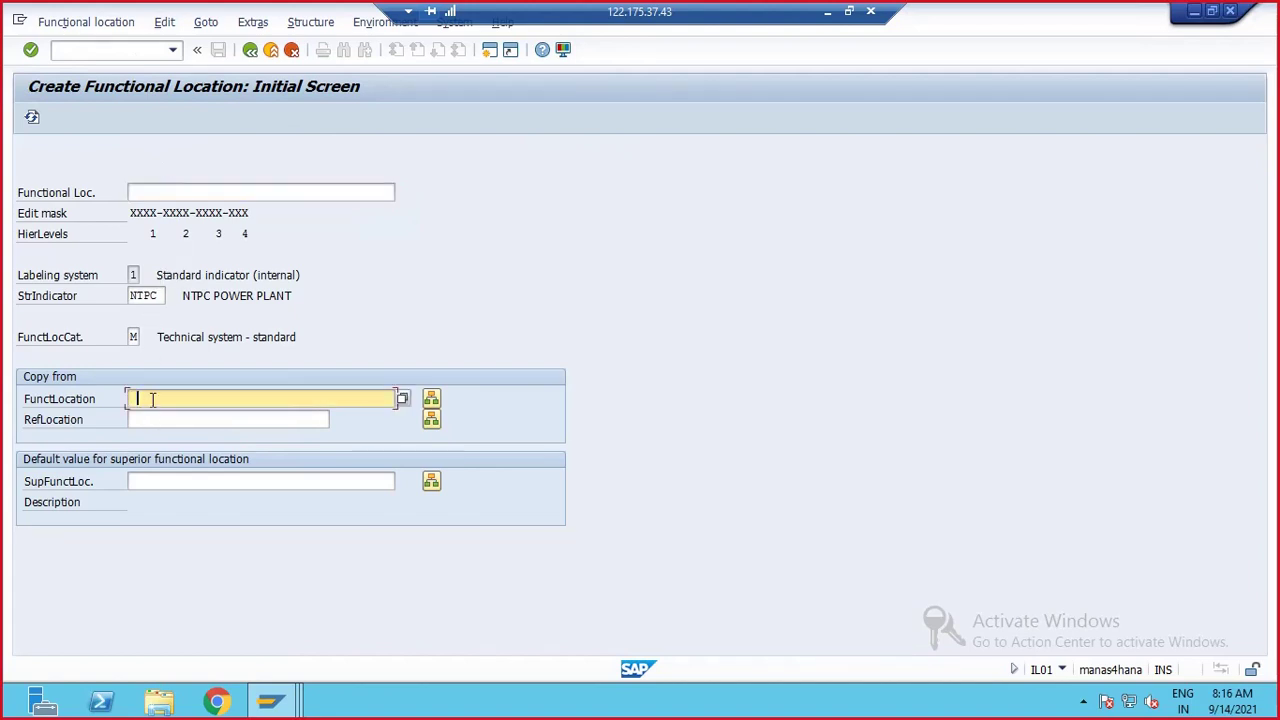
left_click(131, 481)
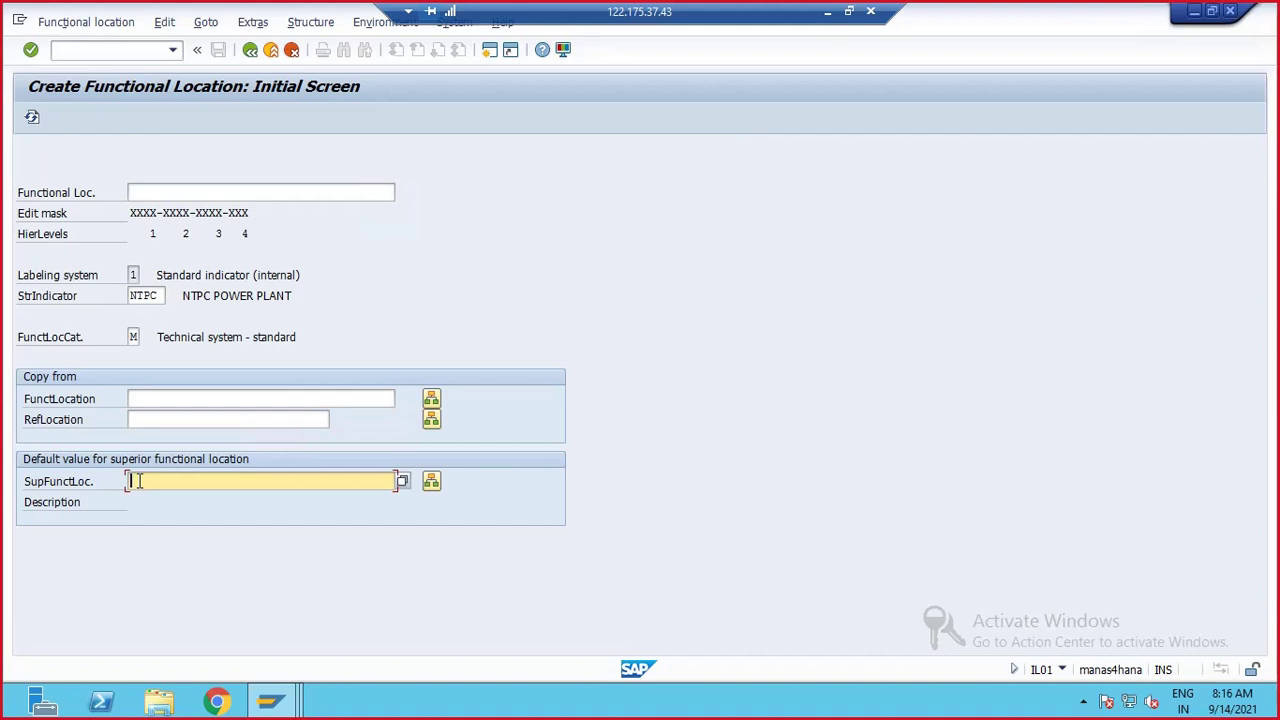
type("NT")
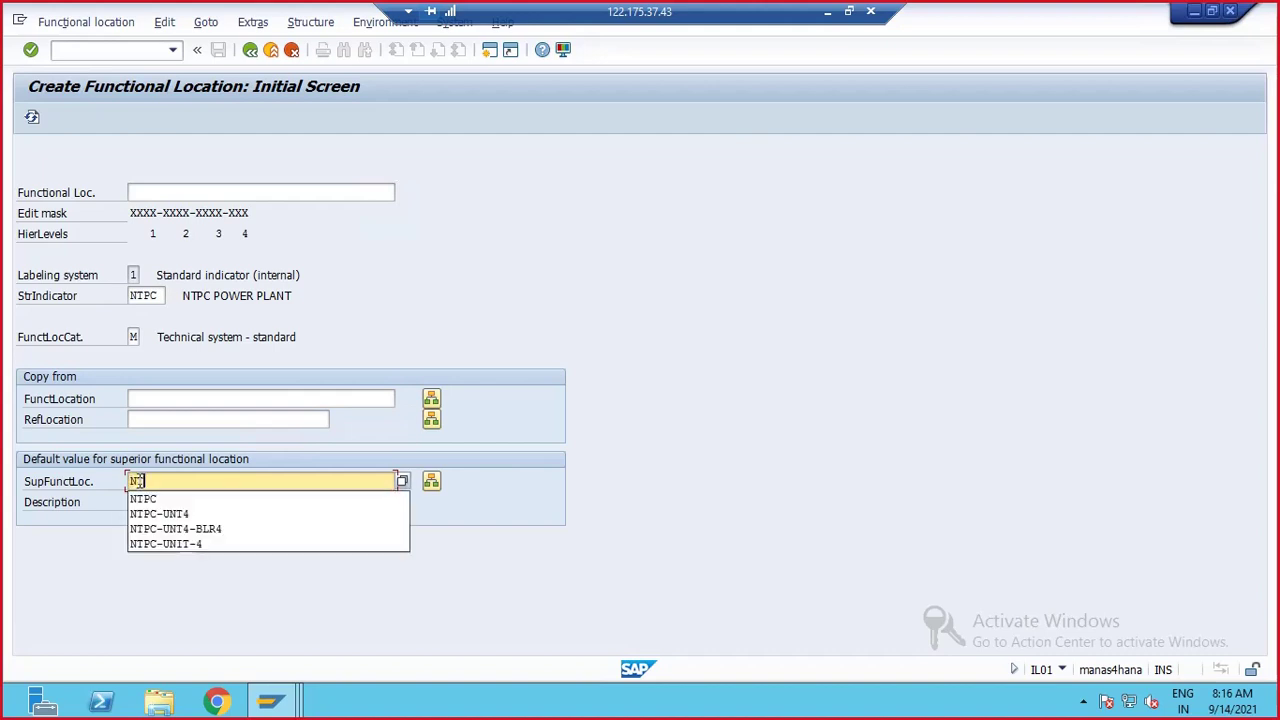
type("PC")
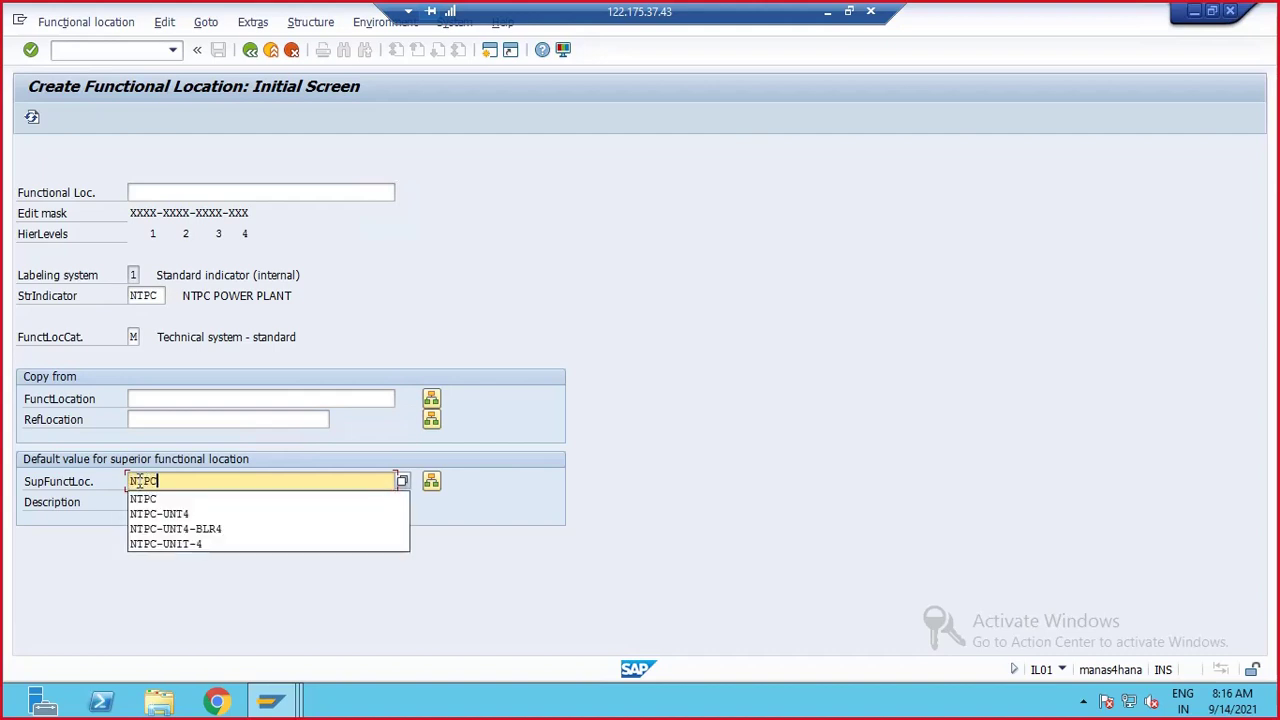
left_click(94, 576)
- Enter NTPC-UNT6 as the functional location label and proceed to its master data
left_click(186, 192)
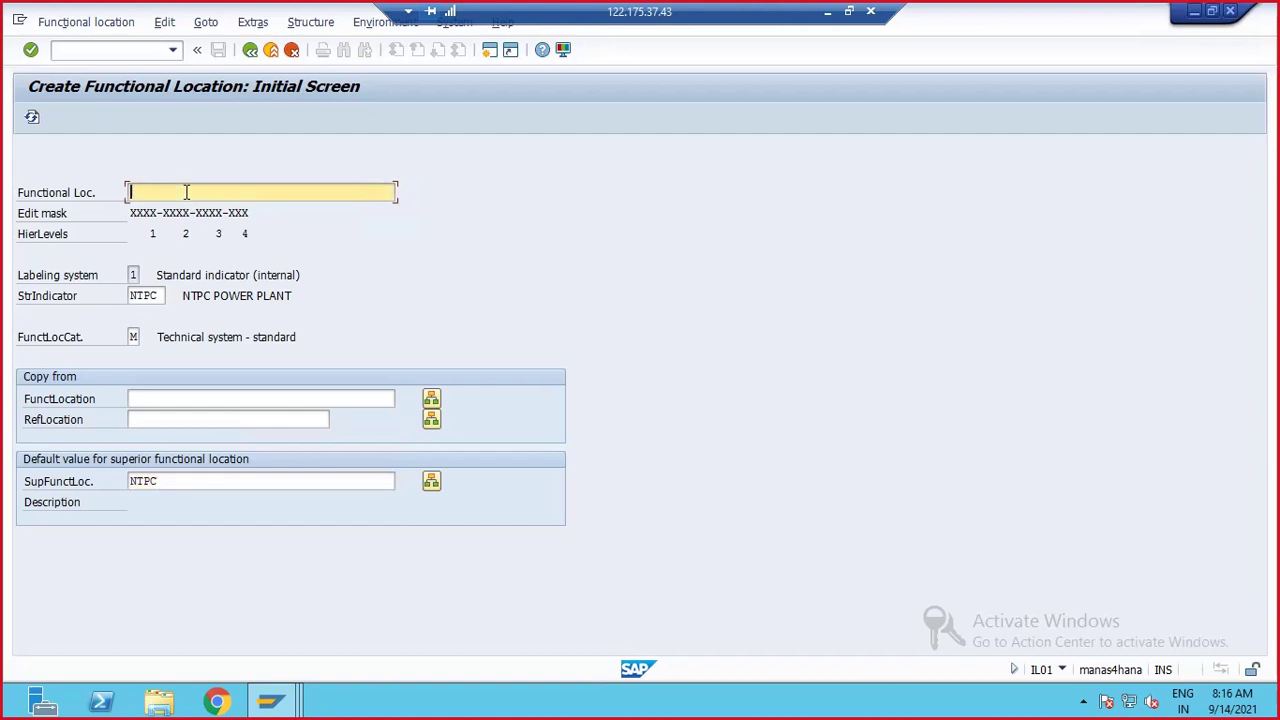
type("NTP")
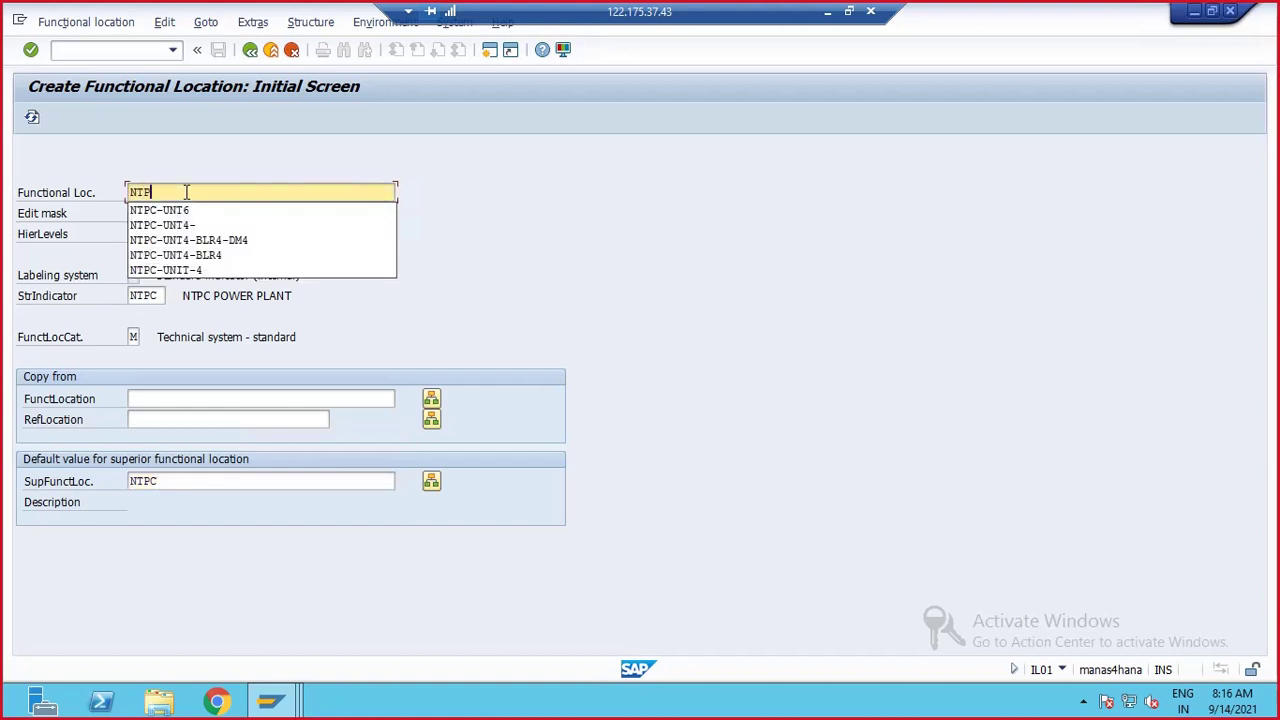
type("C-UNT")
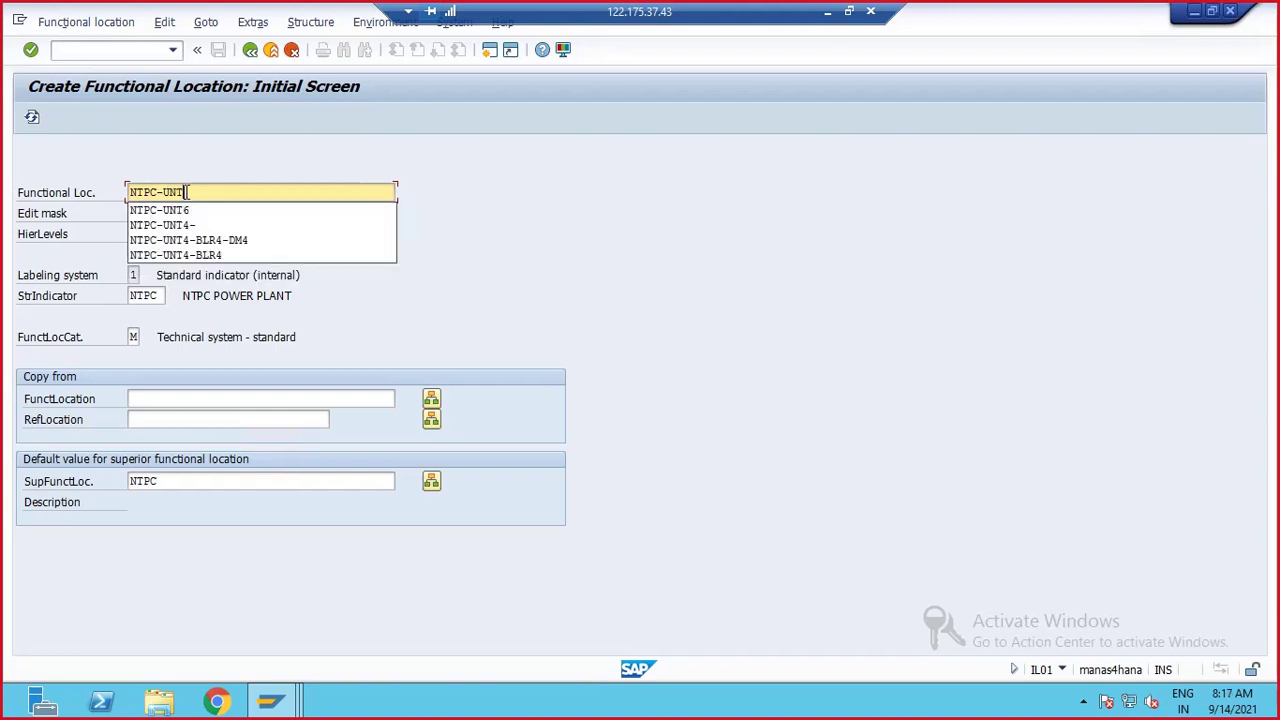
type("6")
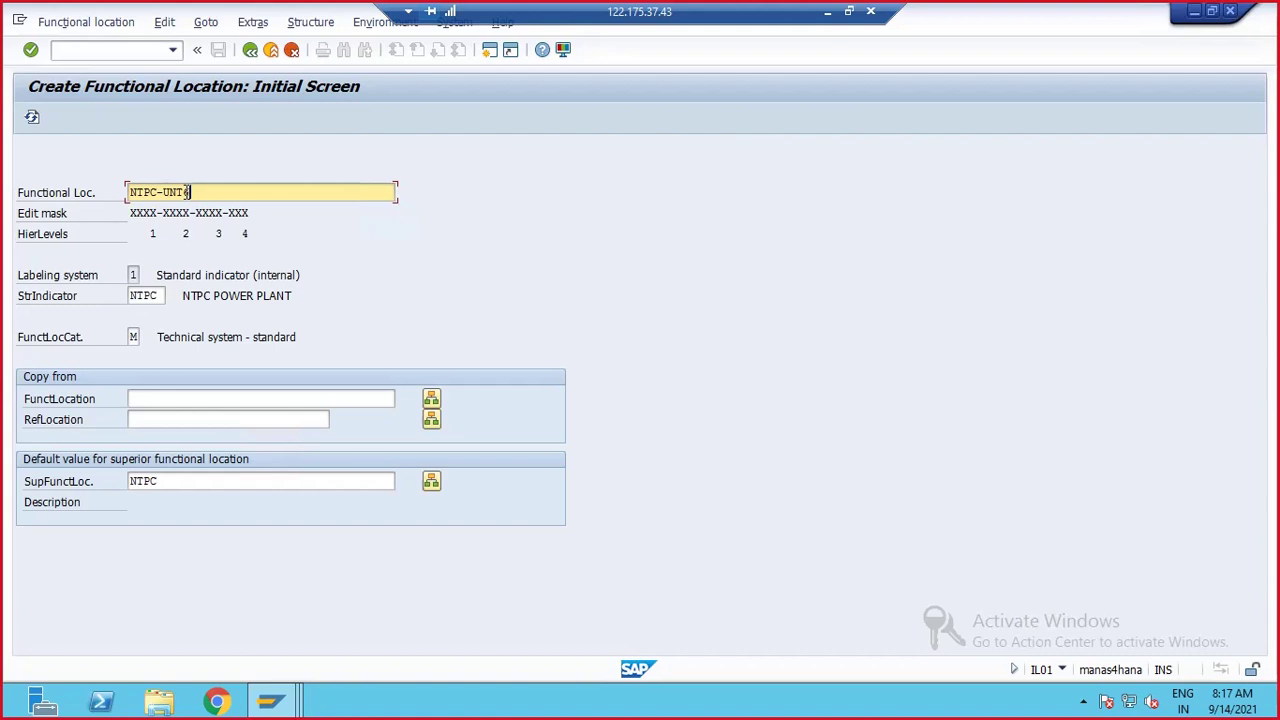
key("Return")
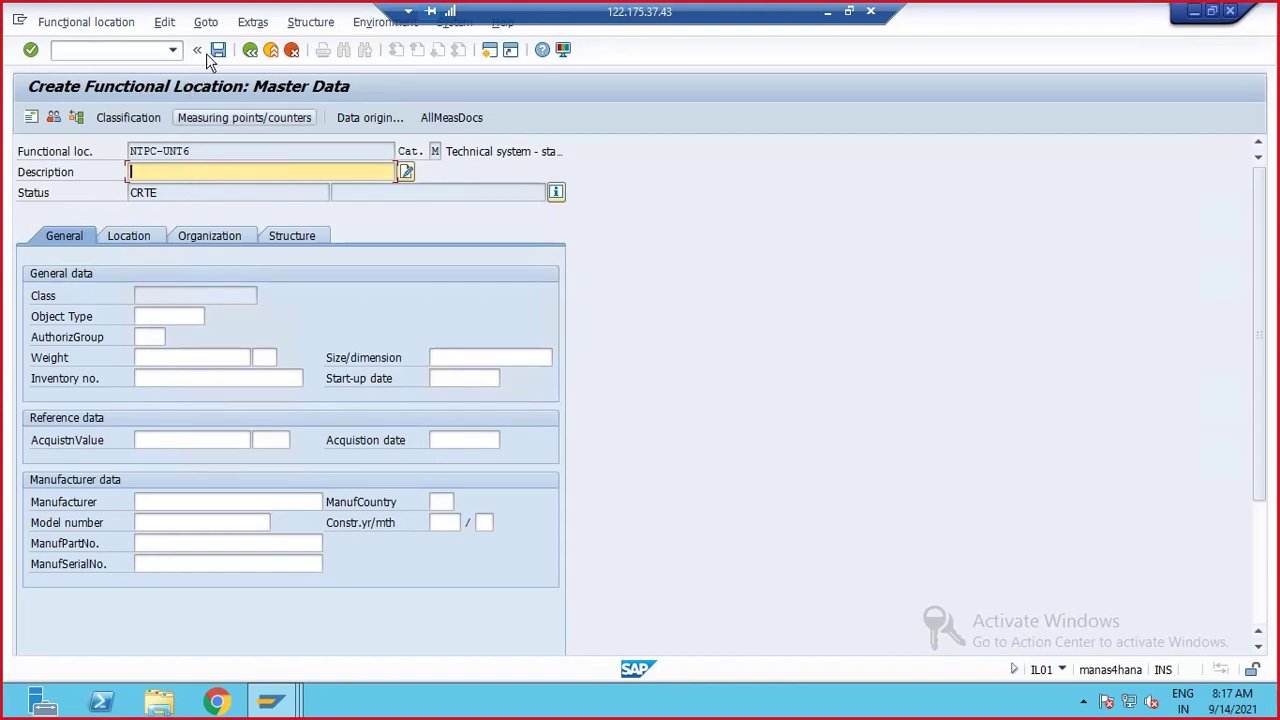
- Leave the NTPC-UNT6 master data without saving and return to the initial screen
left_click(250, 49)
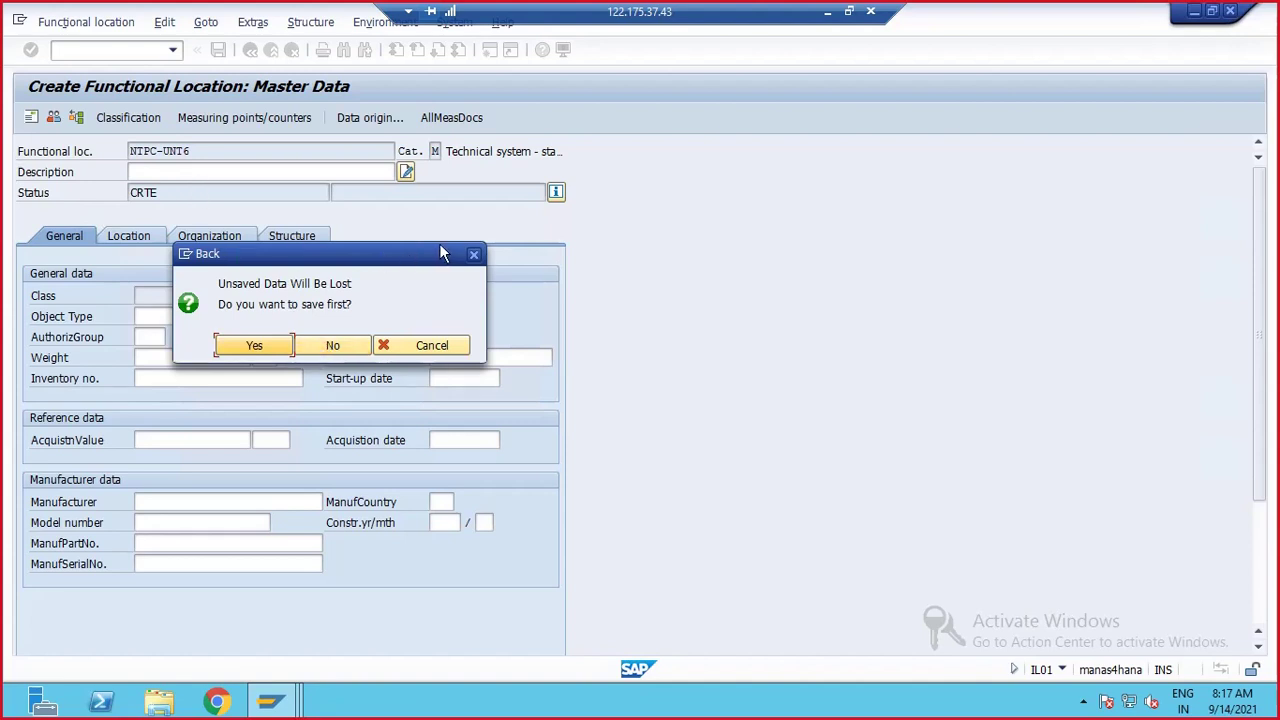
left_click(474, 254)
left_click(198, 151)
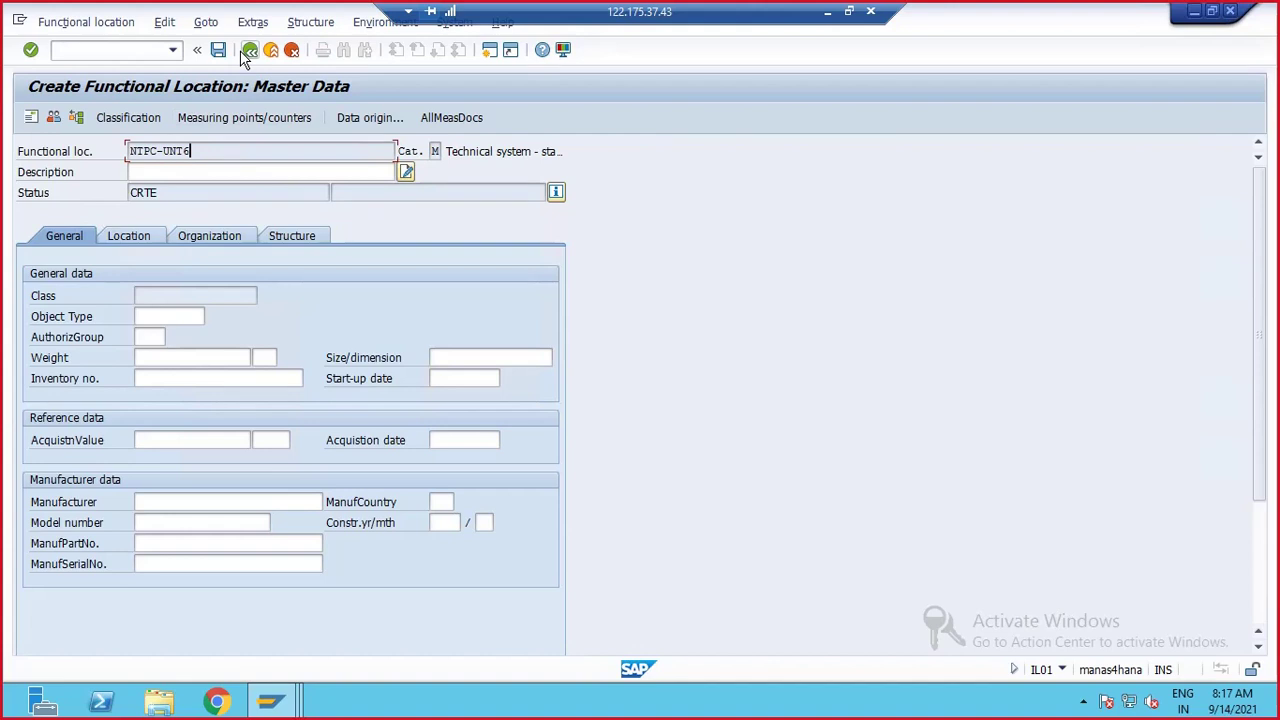
left_click(187, 171)
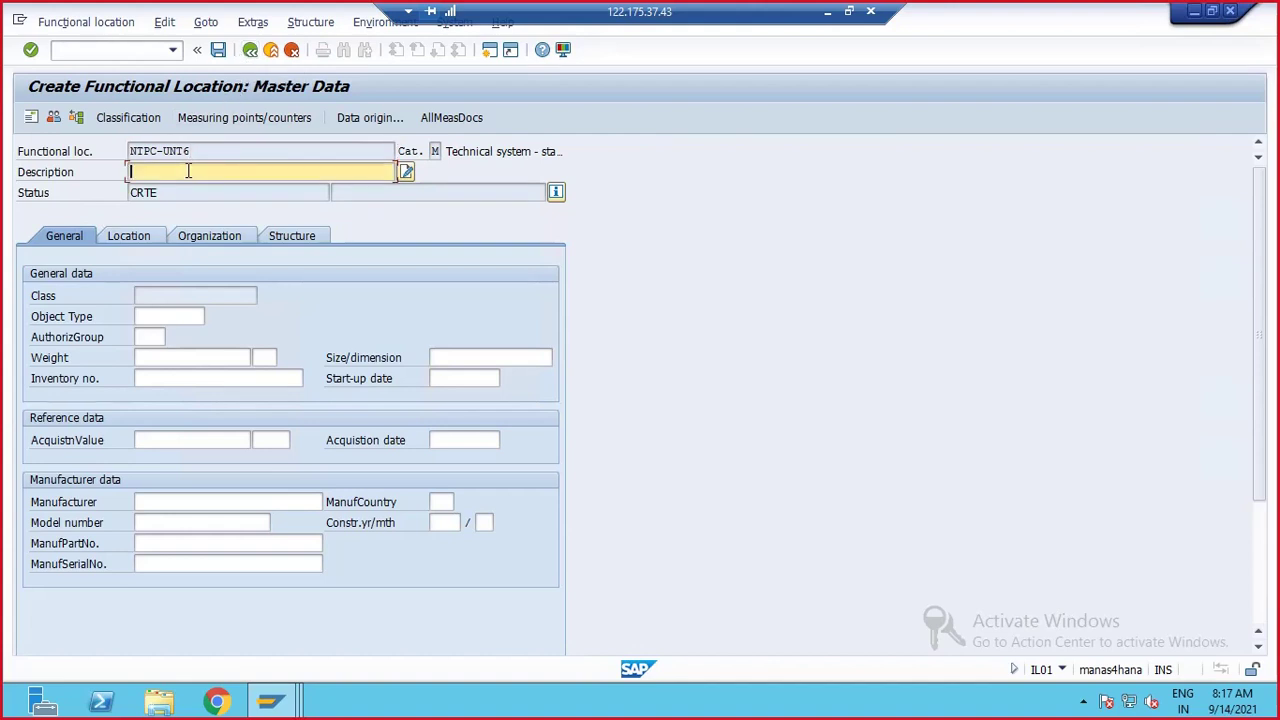
left_click(254, 48)
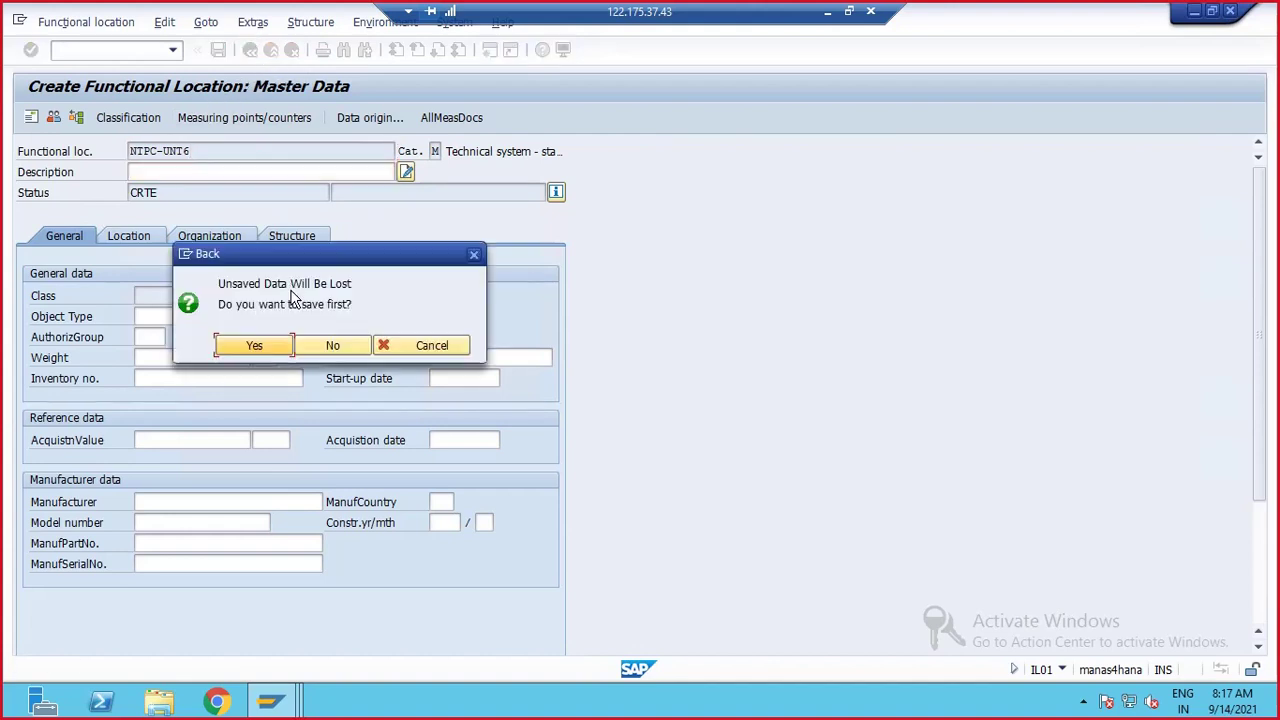
left_click(316, 349)
- Try the label NTPC-UNIT6 against the edit mask, restore NTPC-UNT6 and reopen its master data
left_click(178, 192)
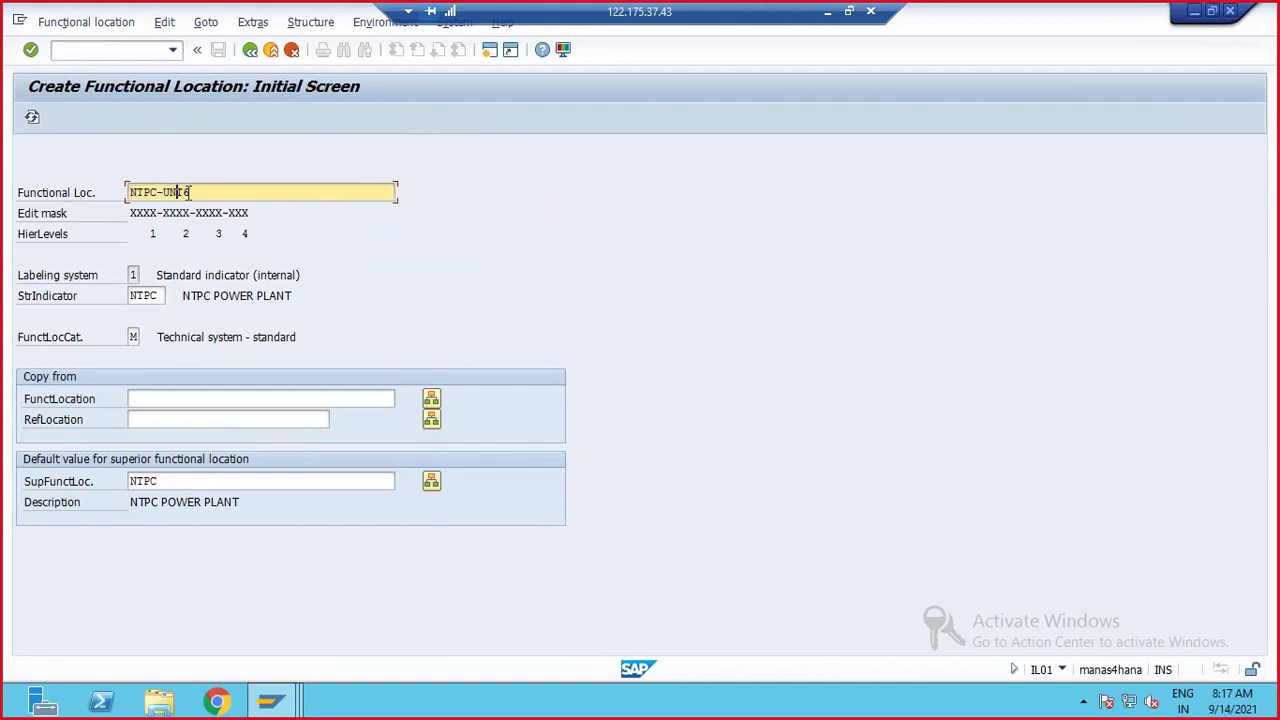
type("IT")
key("Return")
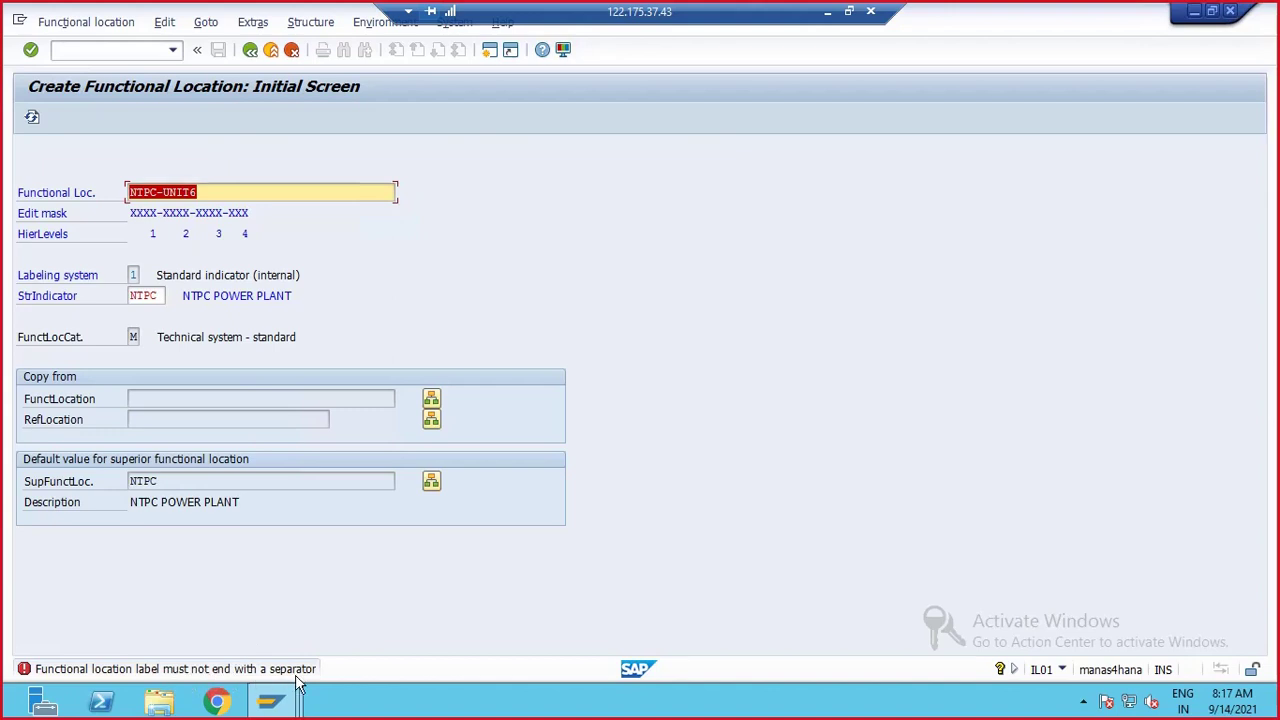
left_click(184, 191)
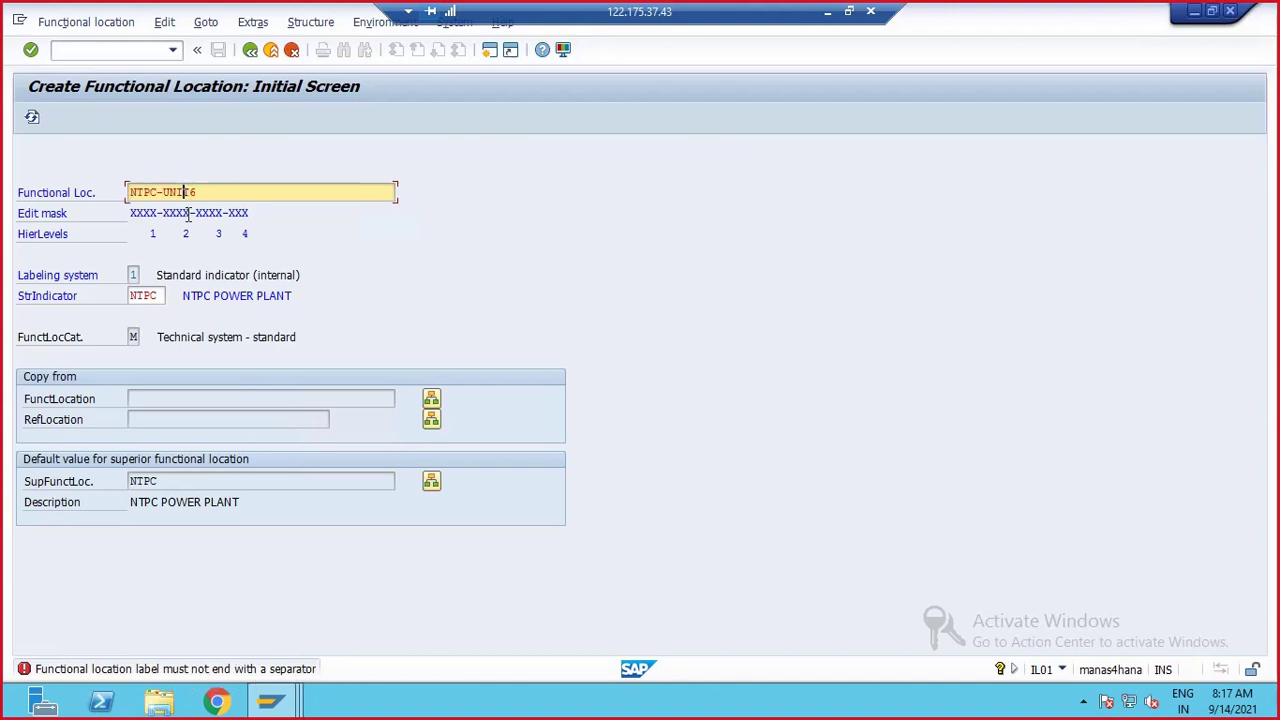
key("BackSpace")
key("Return")
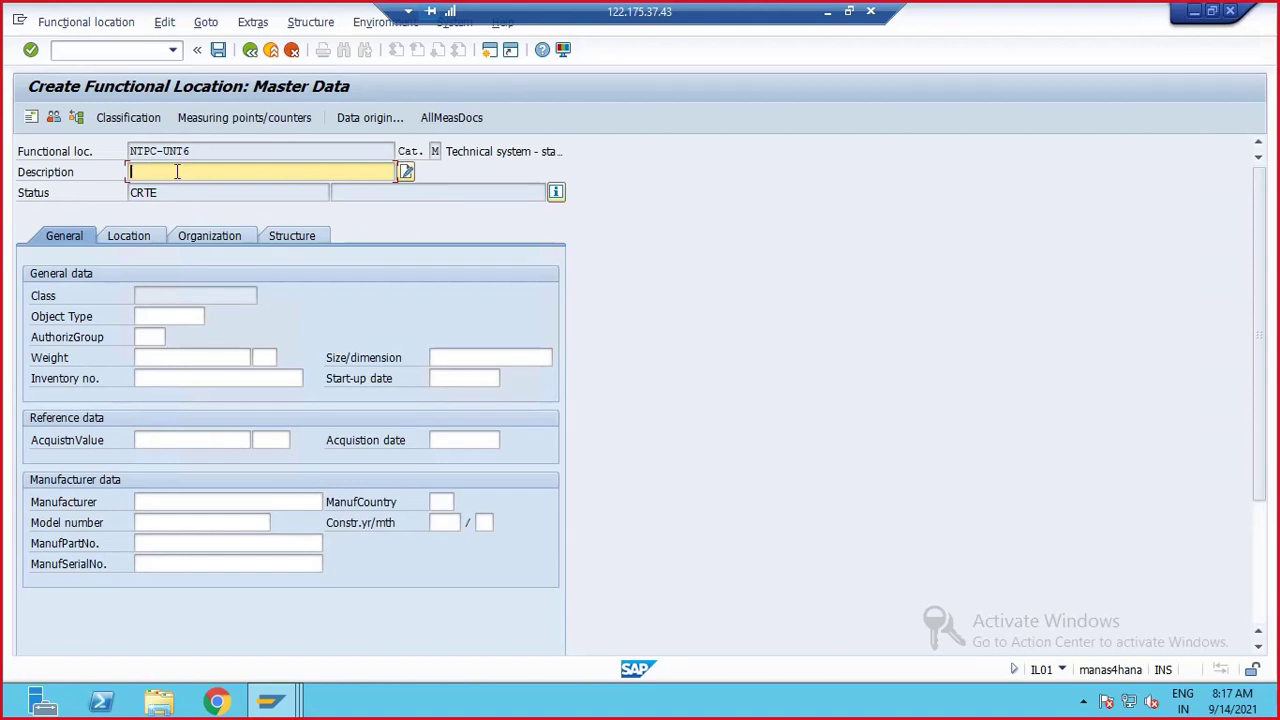
- Enter NTPC UNIT6 as the description of the new functional location
type("N")
type("TGG")
key("BackSpace")
key("BackSpace")
key("BackSpace")
type("TPC UNIT")
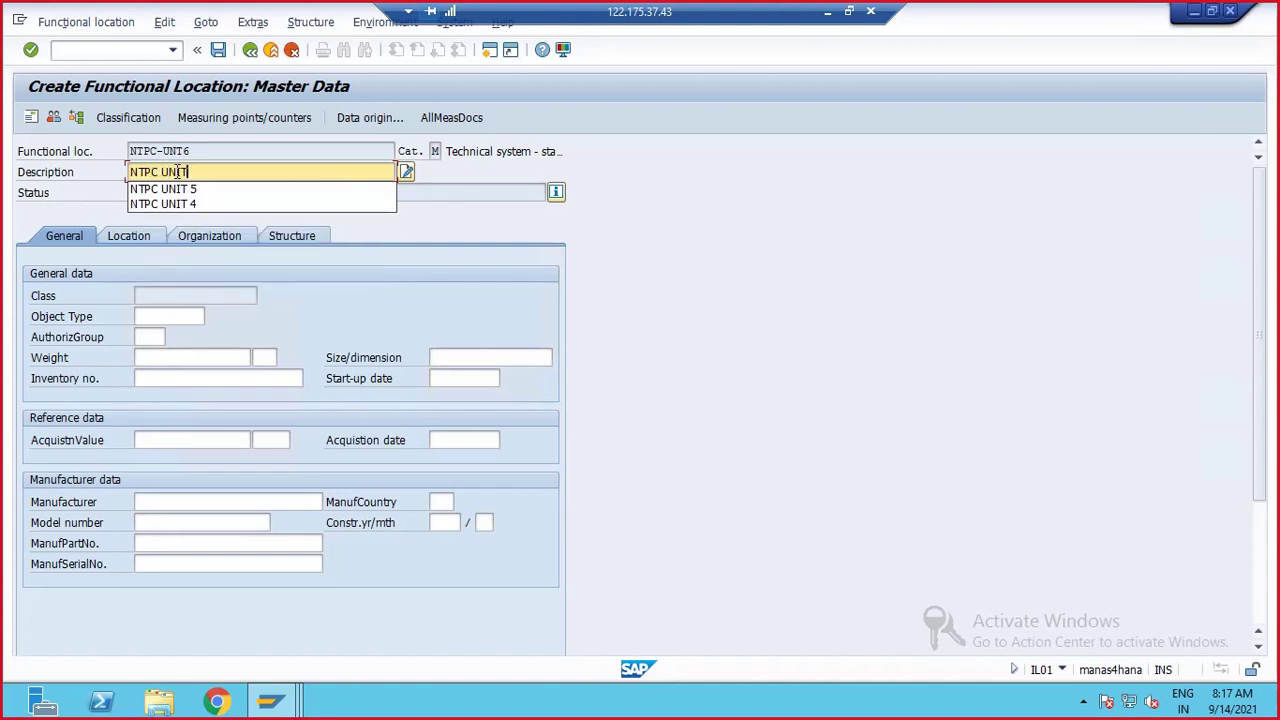
type("6")
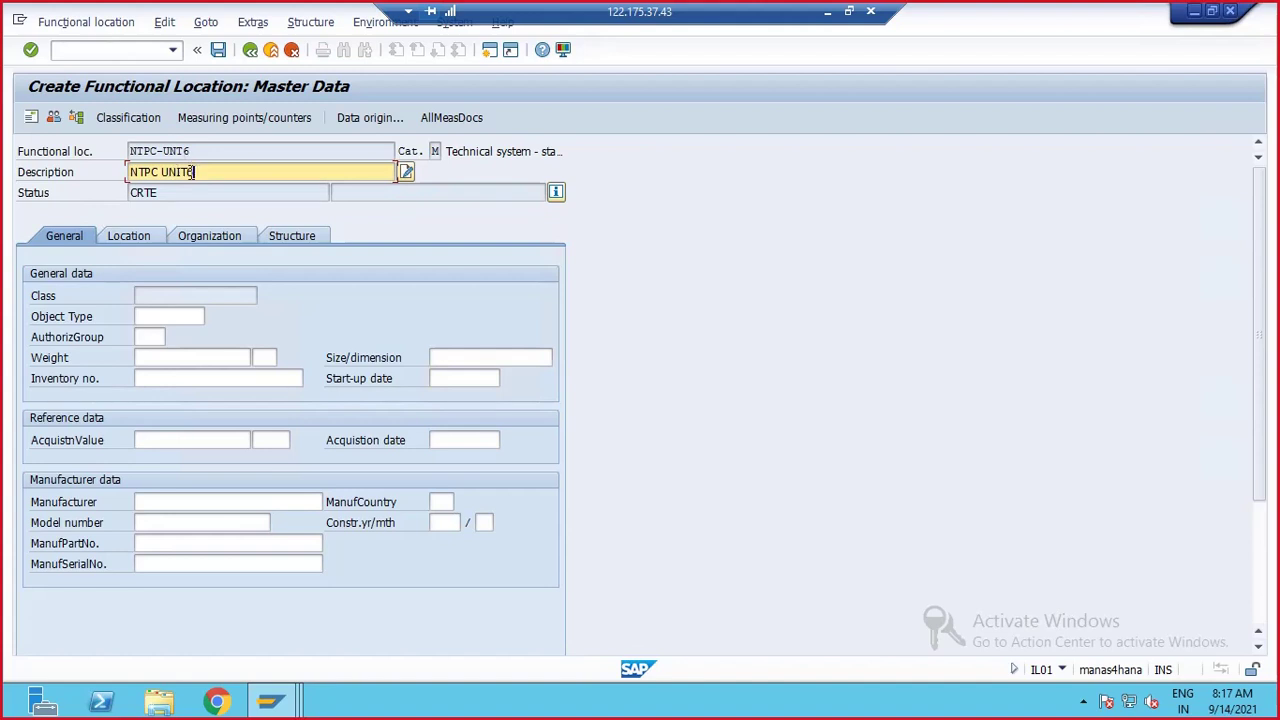
key("Left")
key("BackSpace")
- Assign object type 9500 (Pumps) to the functional location's general data and validate the entry
left_click(170, 316)
left_click(206, 317)
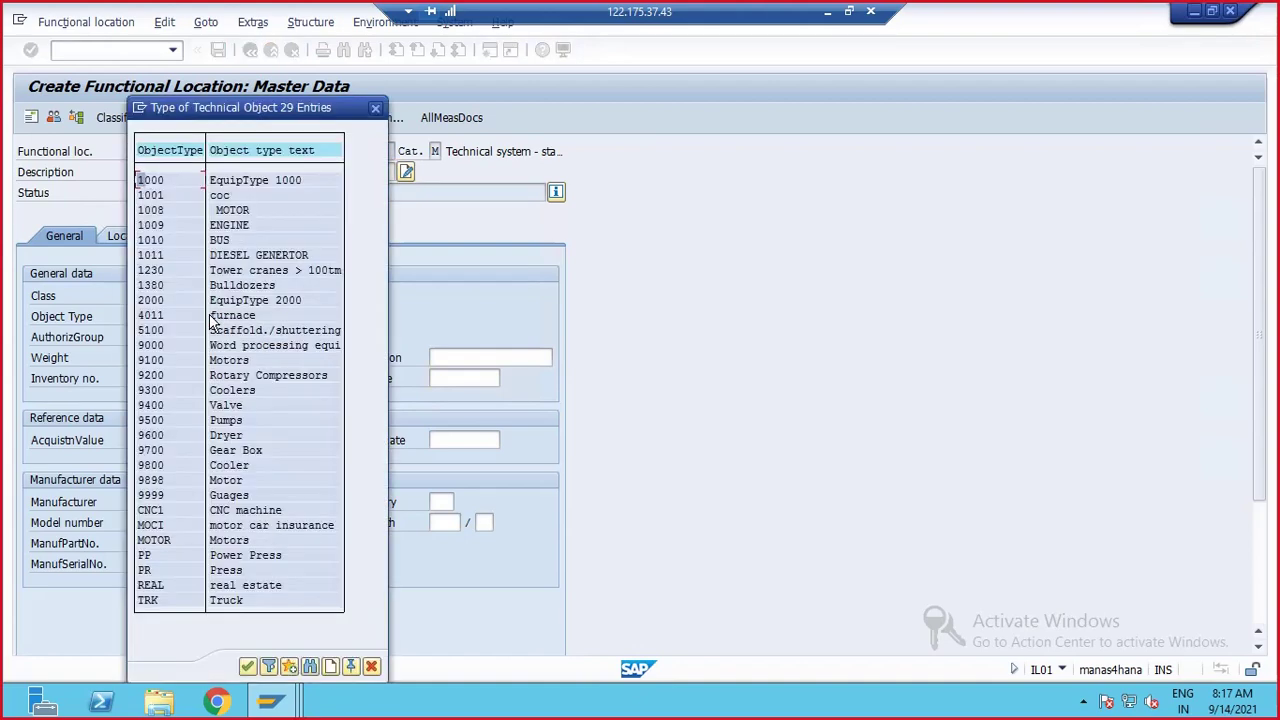
left_click_drag(282, 112, 563, 92)
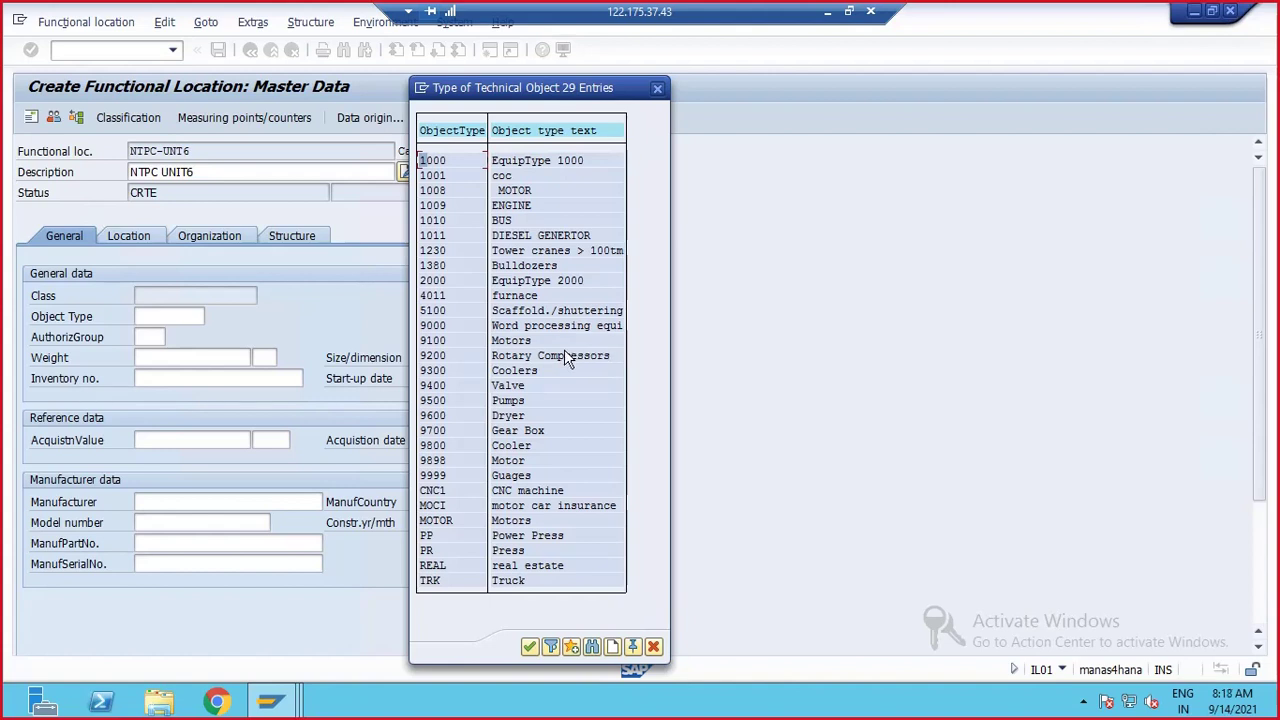
double_click(438, 400)
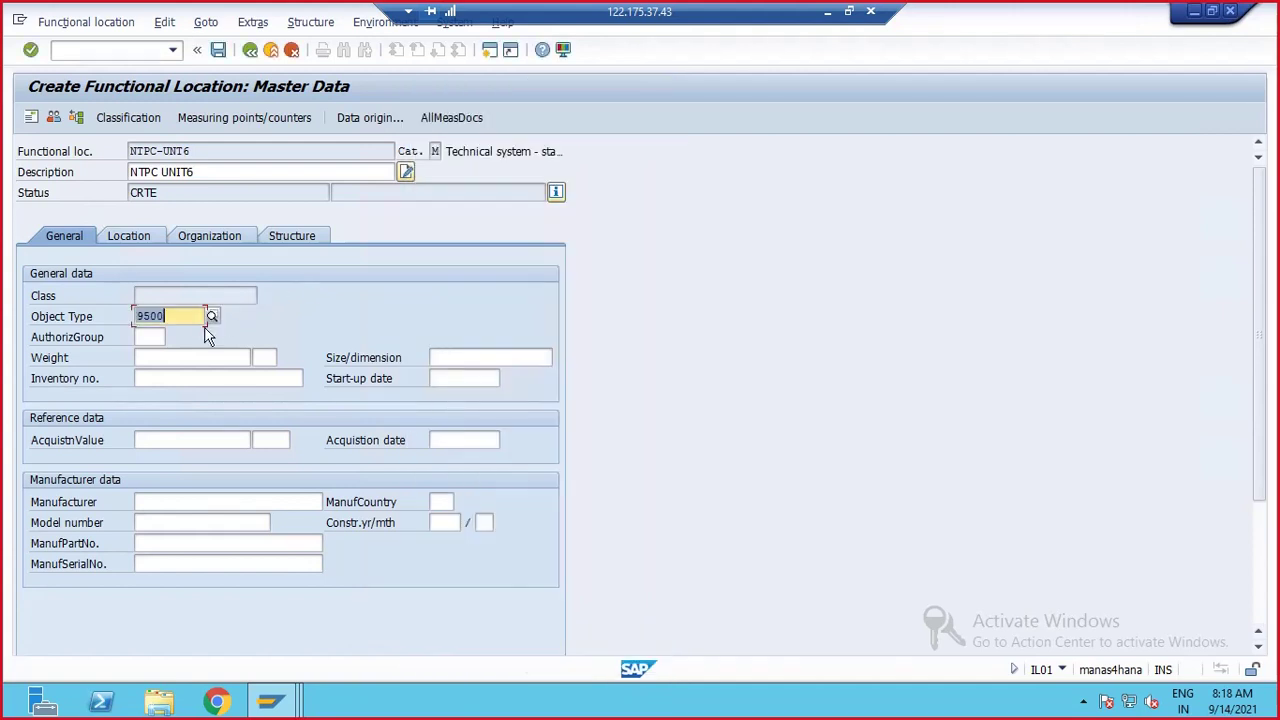
left_click(150, 340)
left_click(147, 357)
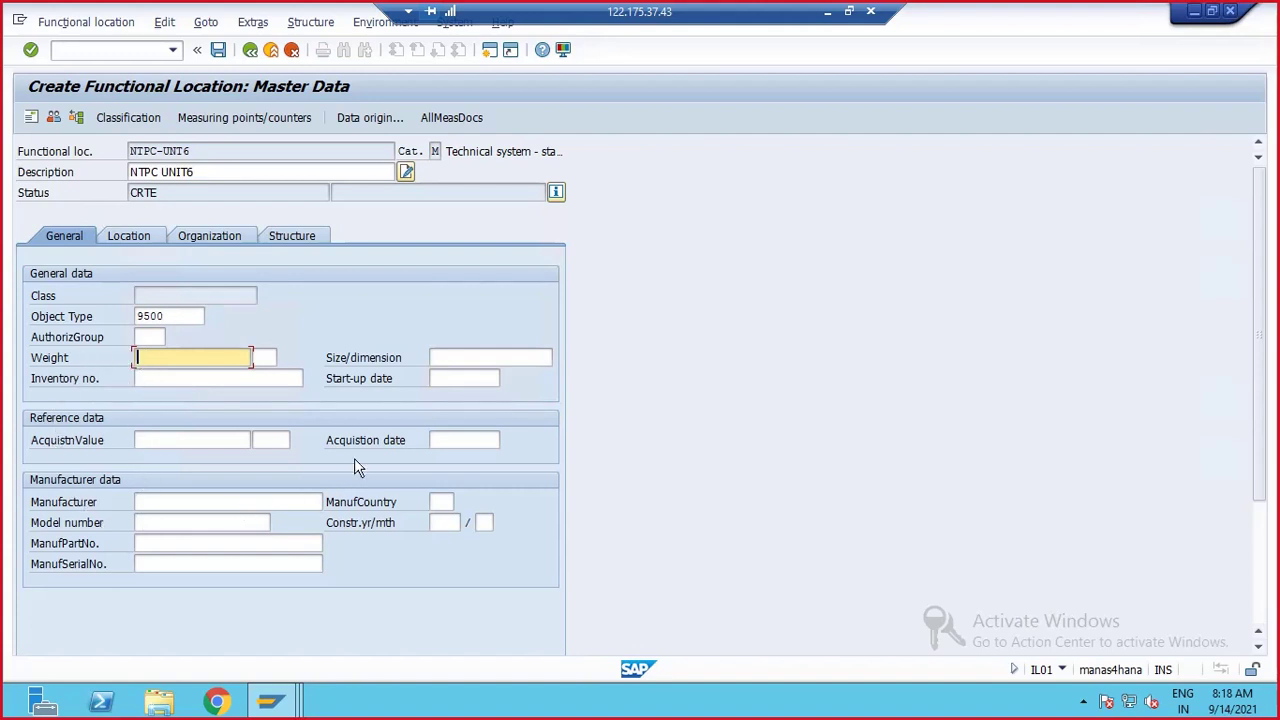
left_click(158, 500)
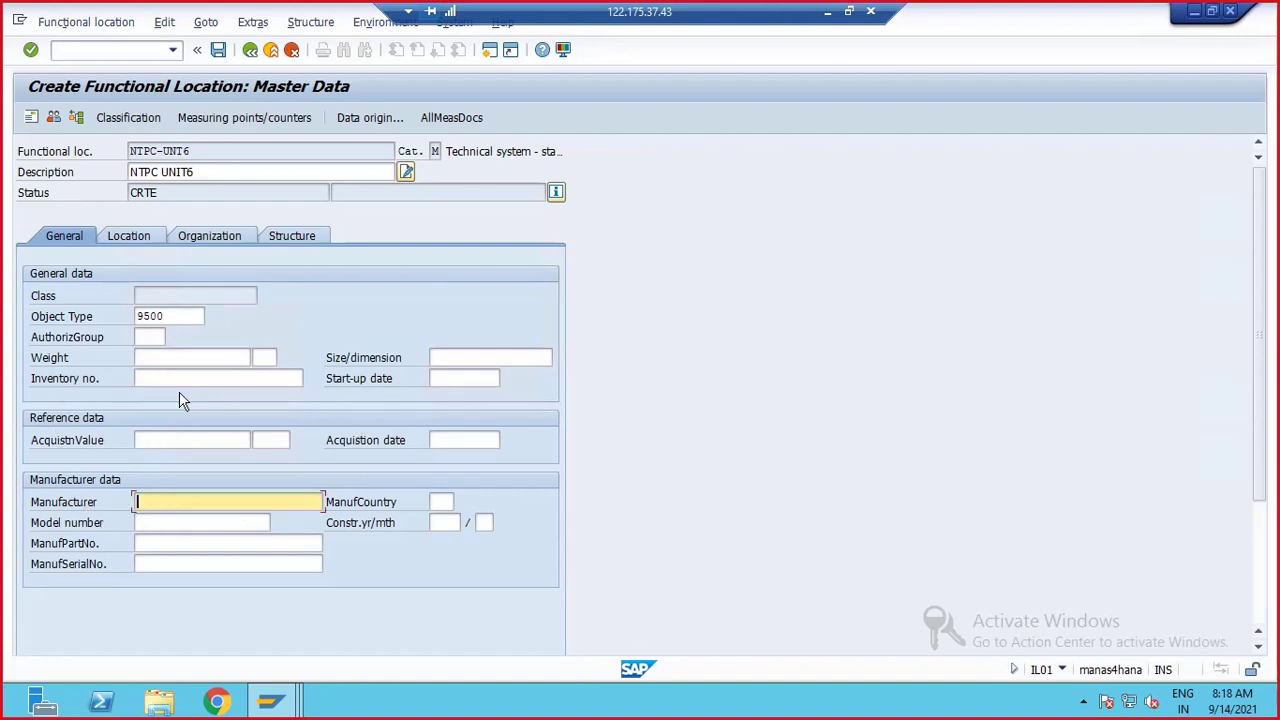
left_click(184, 318)
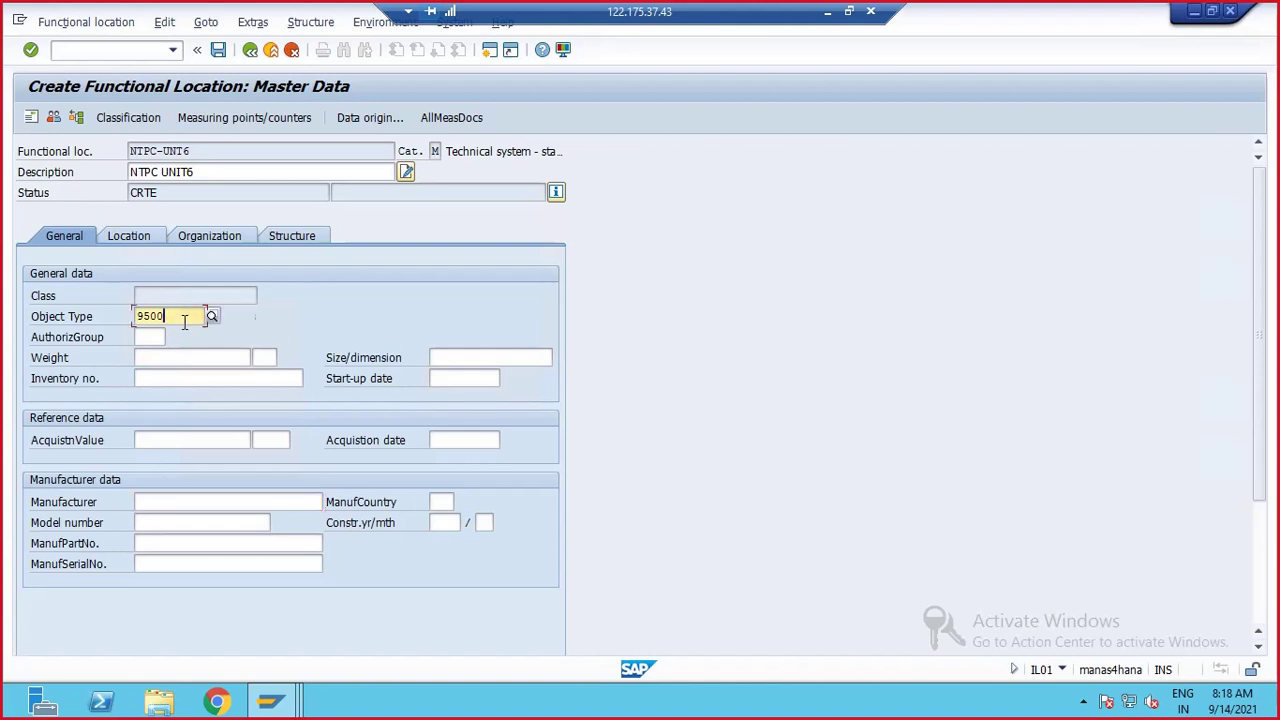
key("Return")
- Enter JOHNSON as the manufacturer, C240 as the model number and US as the manufacturer country
left_click(150, 501)
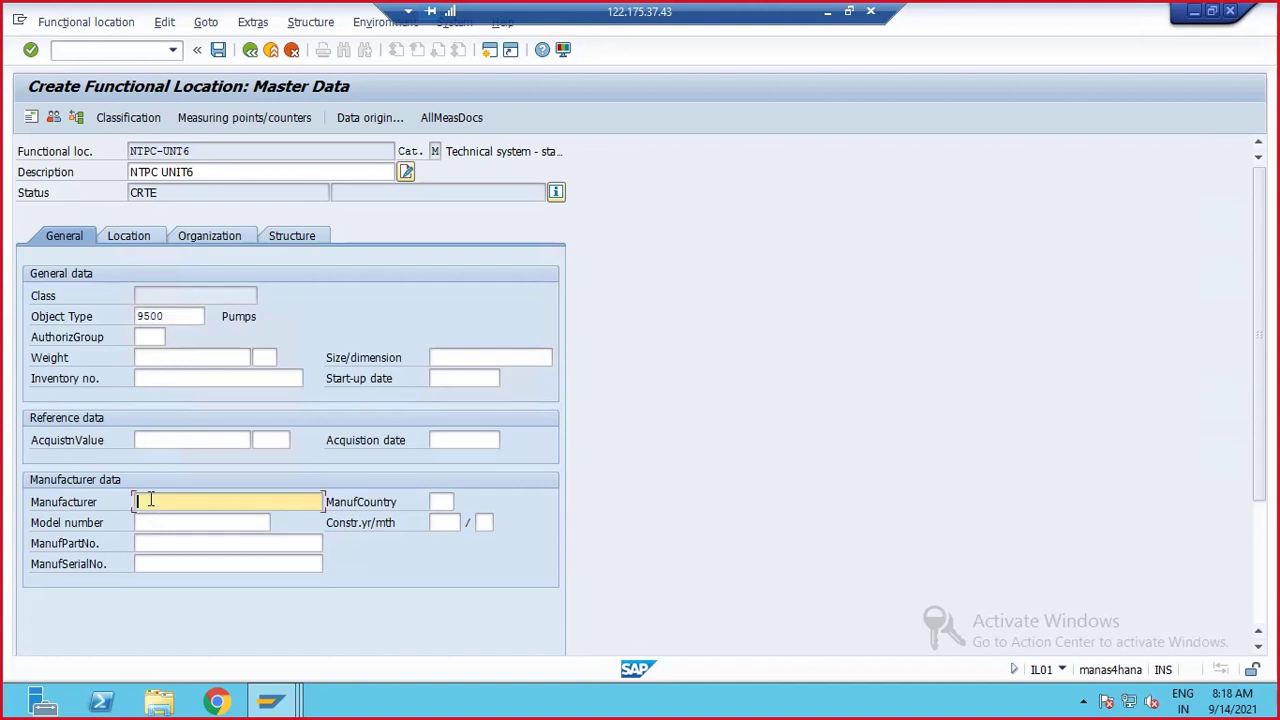
type("ME")
key("BackSpace")
key("BackSpace")
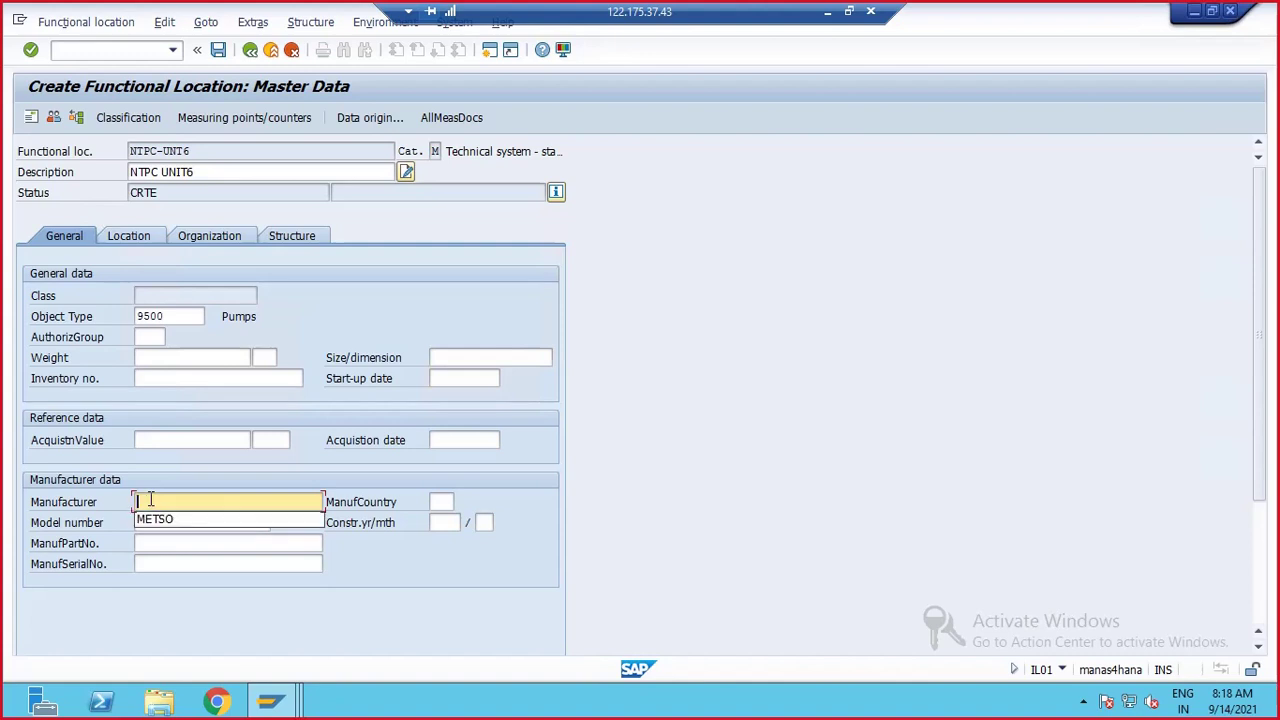
type("JOHNSON")
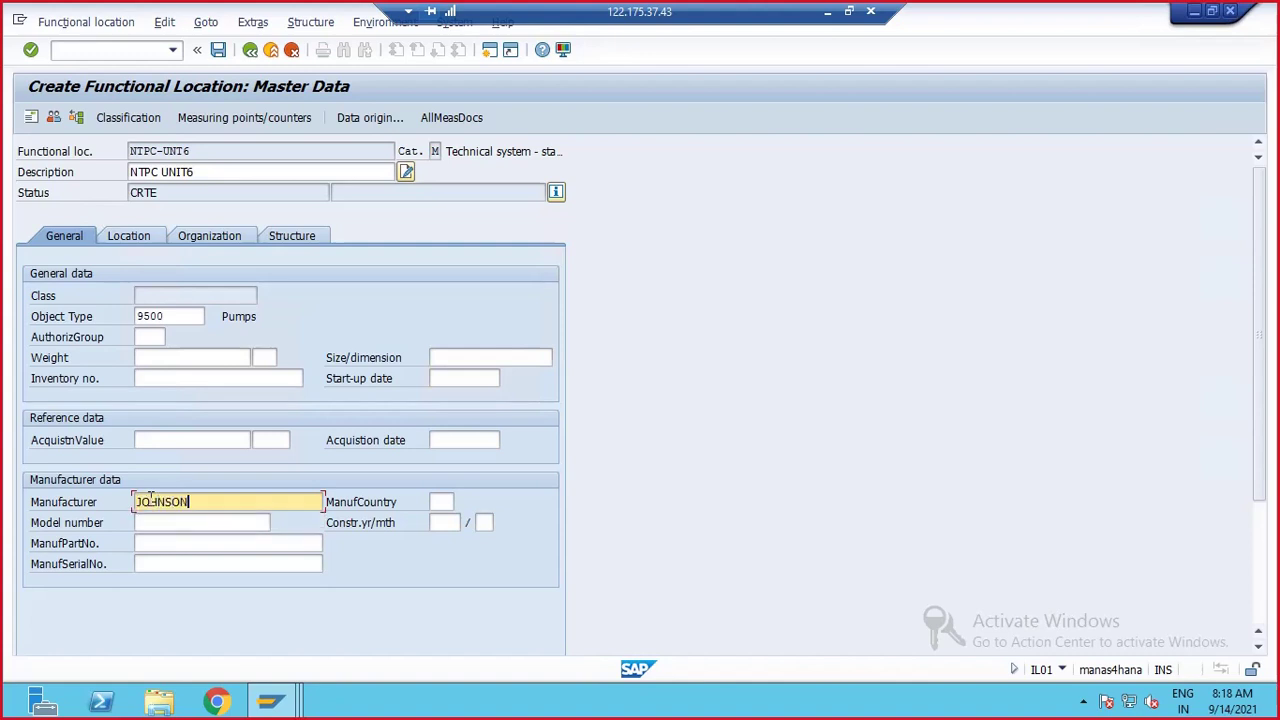
left_click(189, 523)
type("C2")
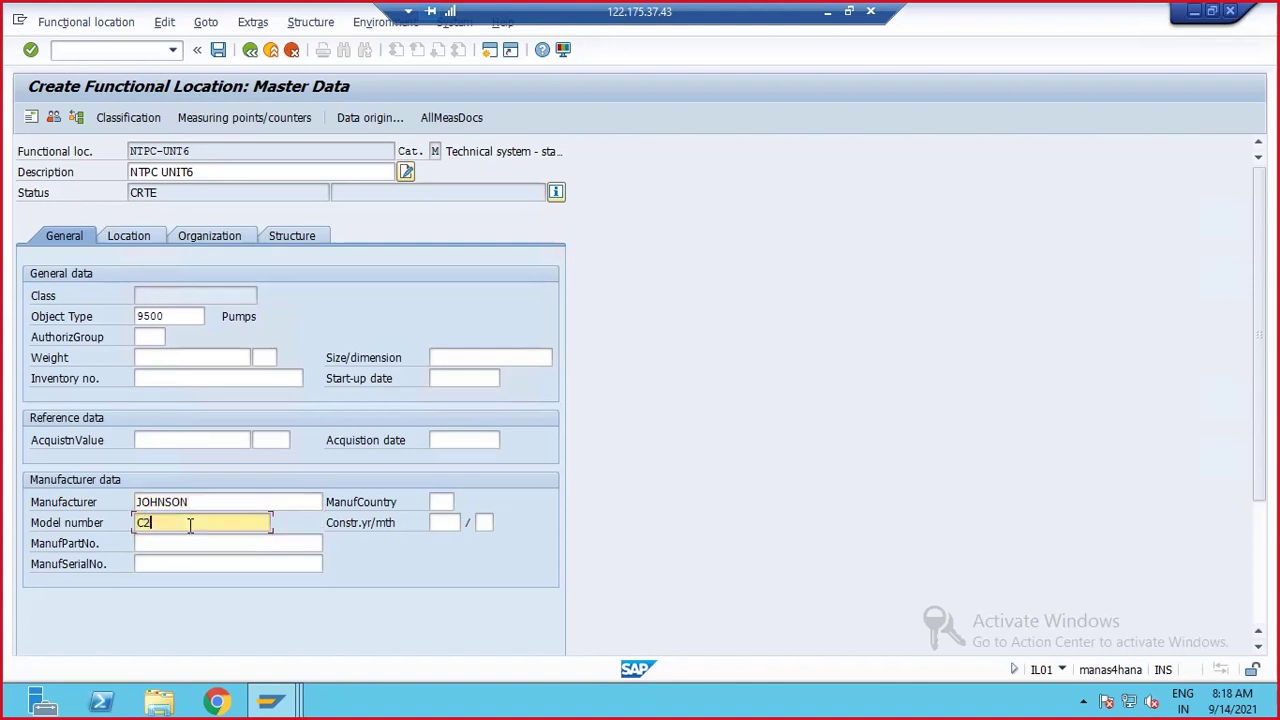
type("40")
left_click(437, 502)
type("US")
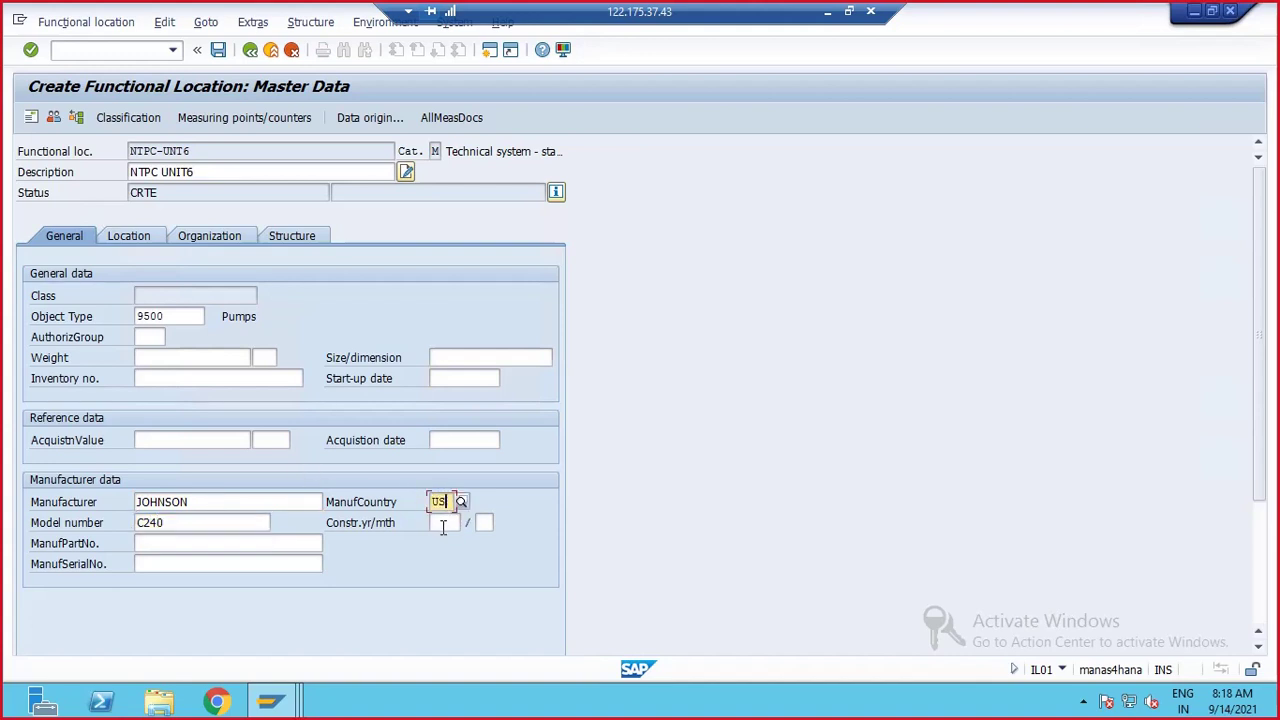
- Enter AP36483 as the manufacturer part number
left_click(194, 543)
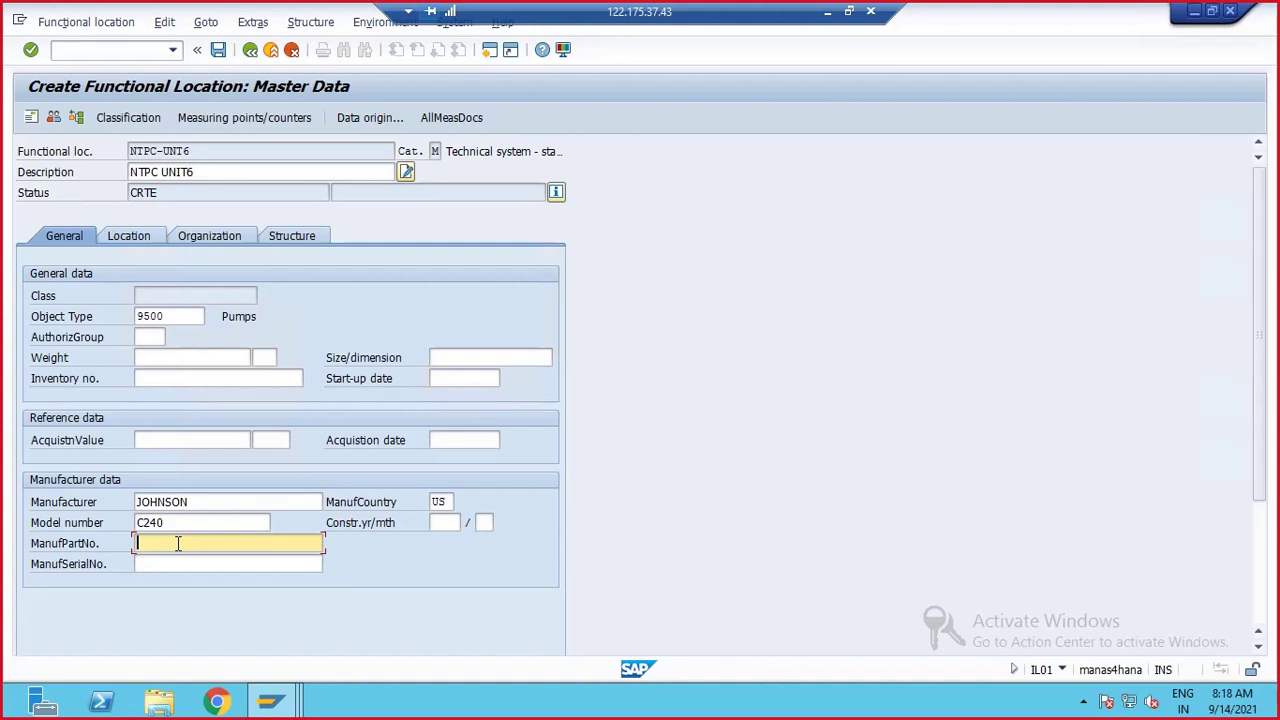
type("AY")
key("BackSpace")
type("P36483")
double_click(179, 543)
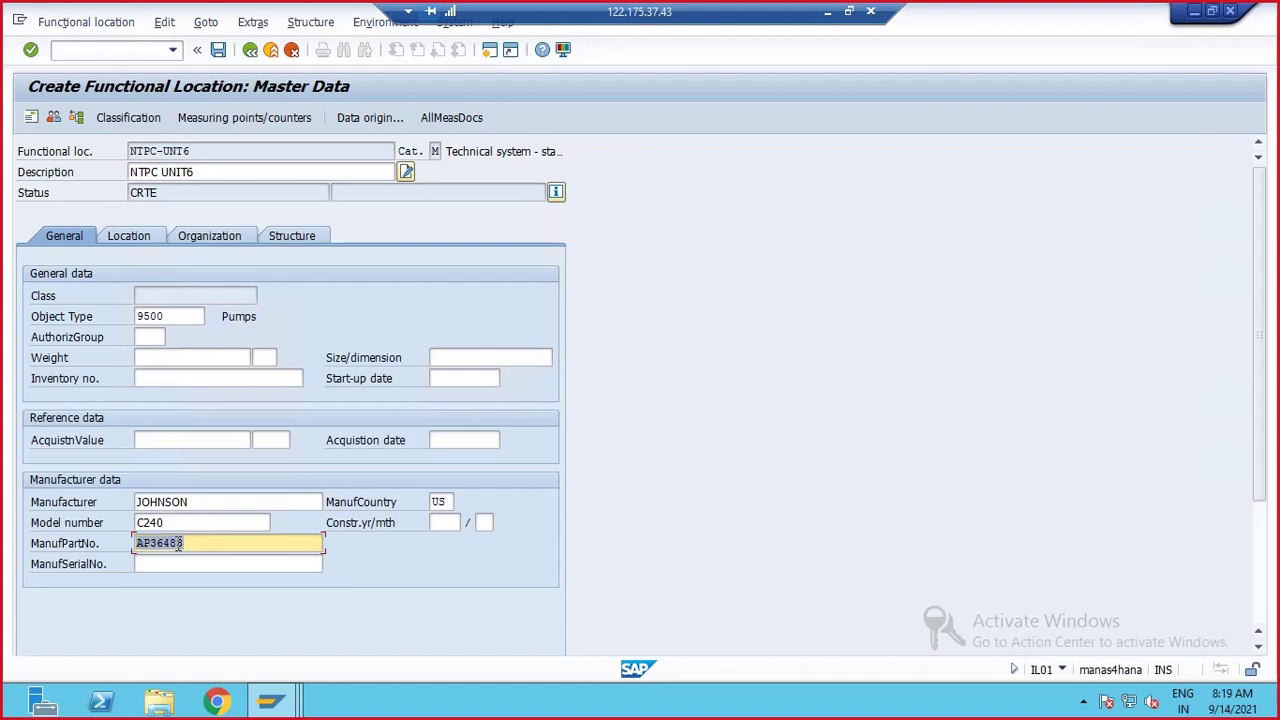
- Set the ABC indicator in the location data to A (Object A)
left_click(121, 238)
left_click(141, 398)
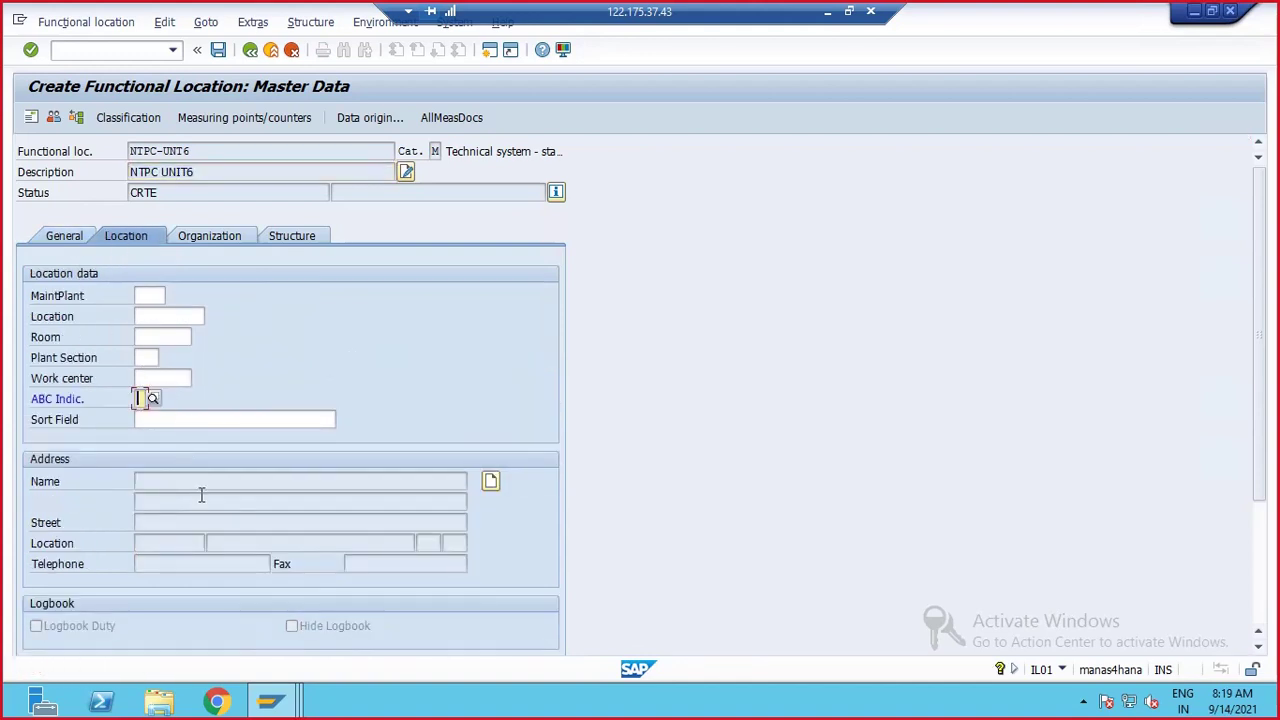
left_click(150, 398)
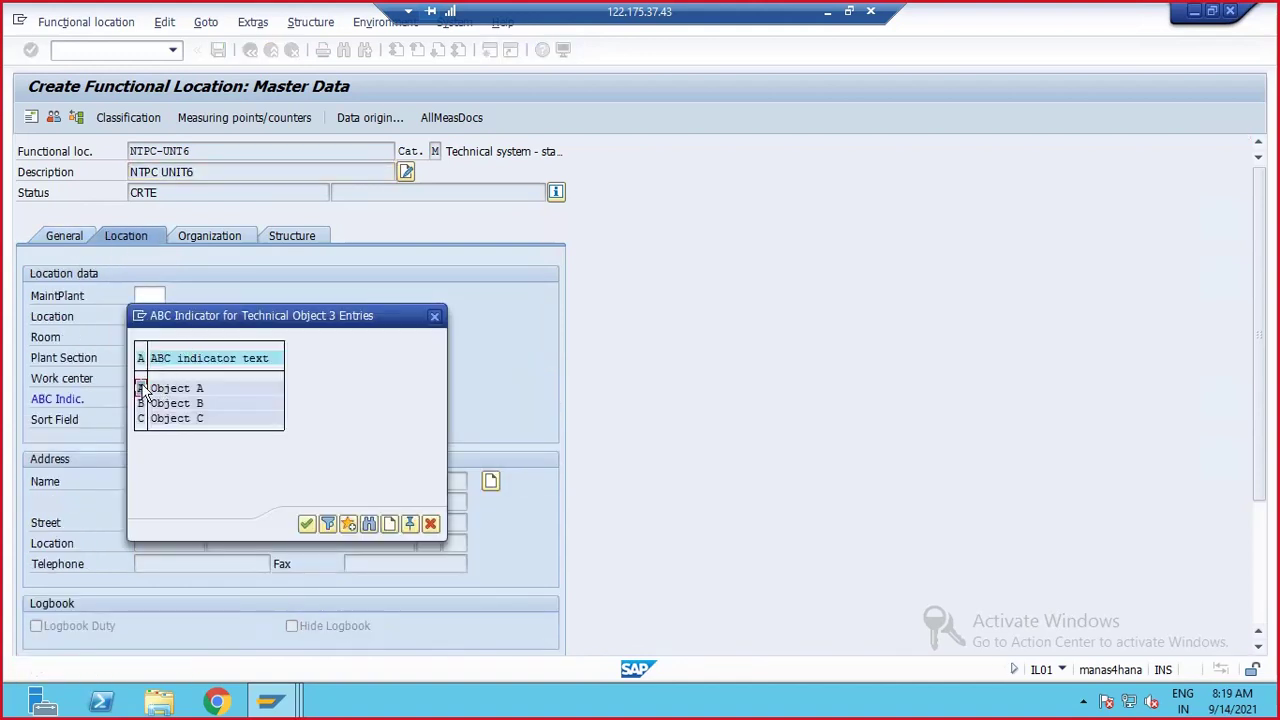
double_click(142, 388)
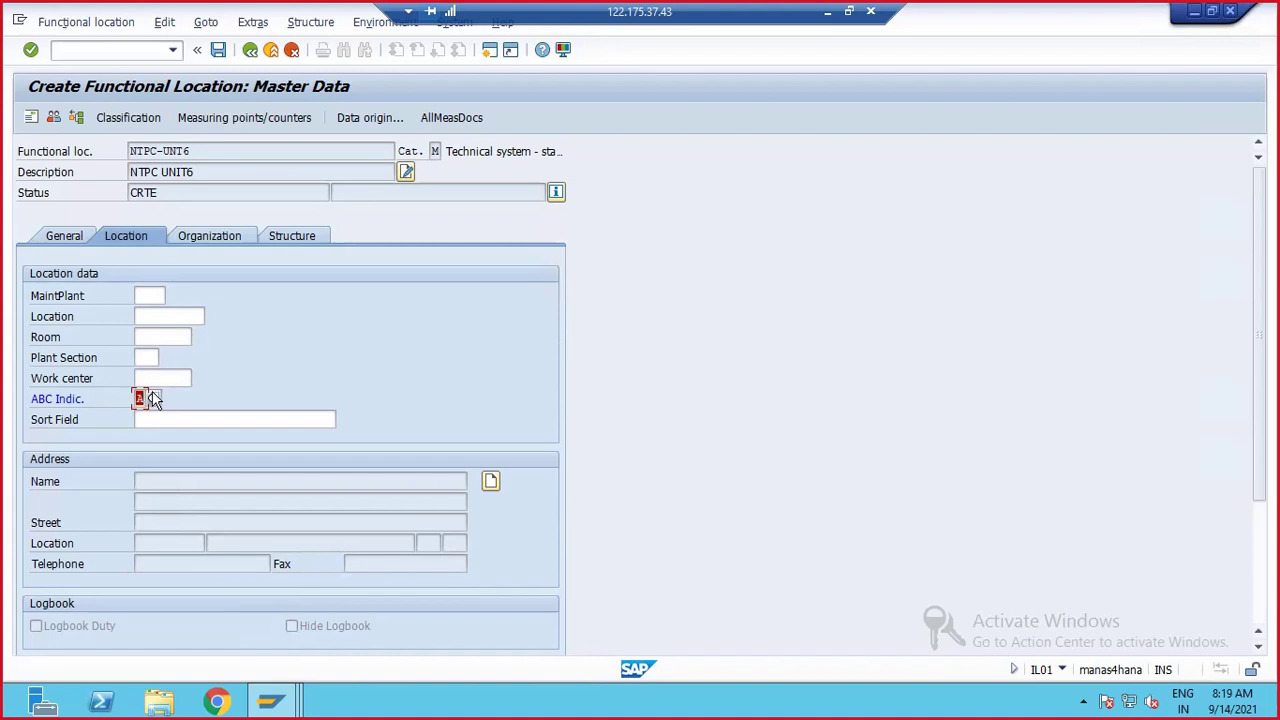
left_click(153, 399)
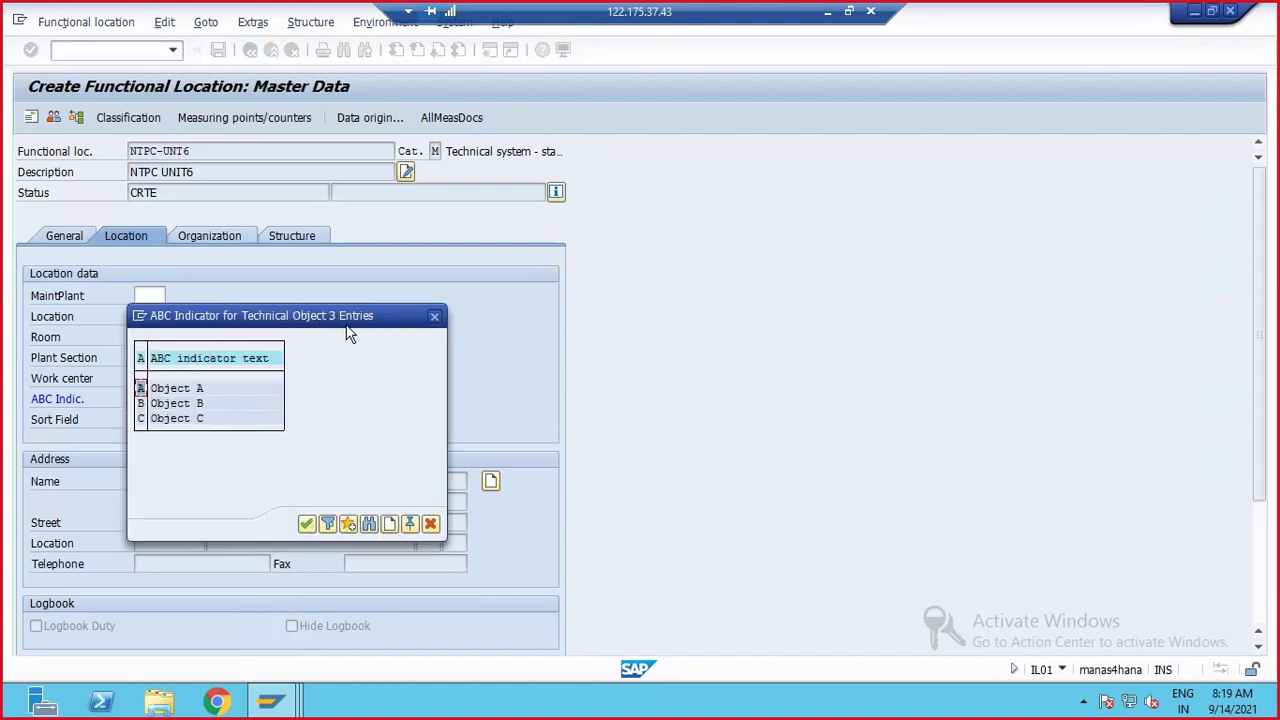
left_click_drag(384, 322, 539, 247)
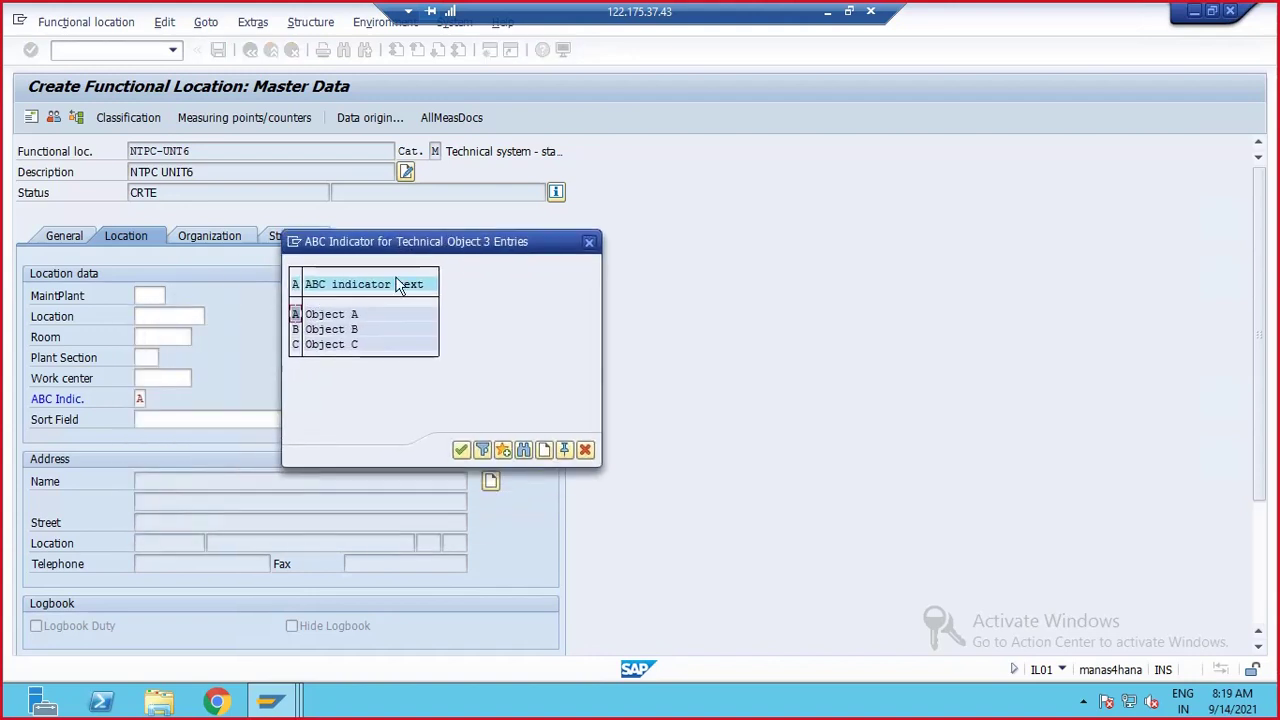
left_click(297, 316)
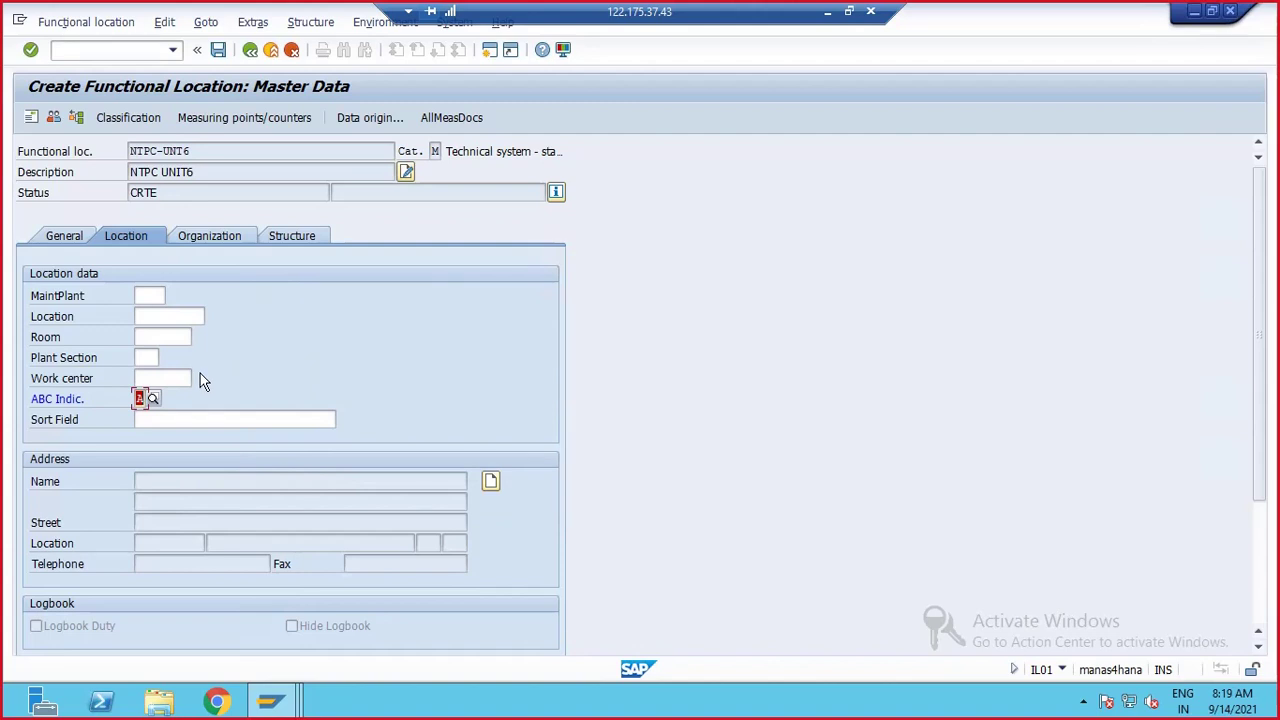
- Set the maintenance plant to 1710 and choose YB_1701 as its location
left_click(147, 294)
type("1710")
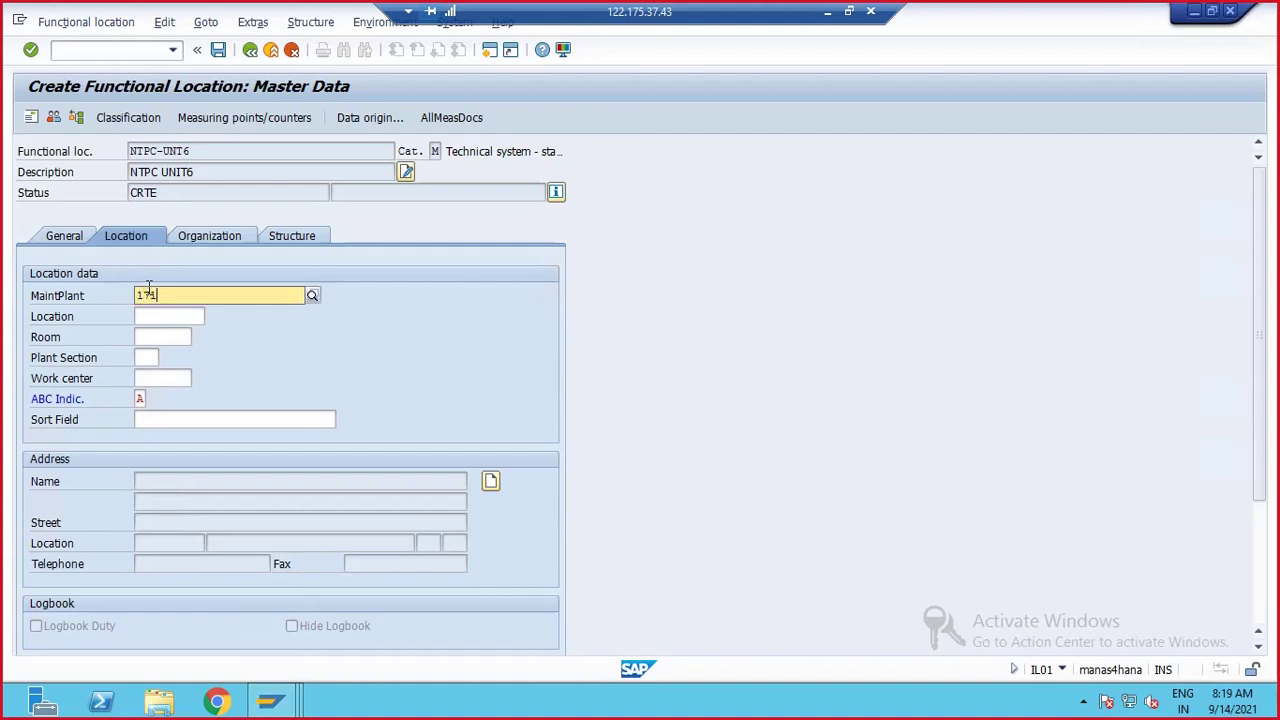
left_click(156, 331)
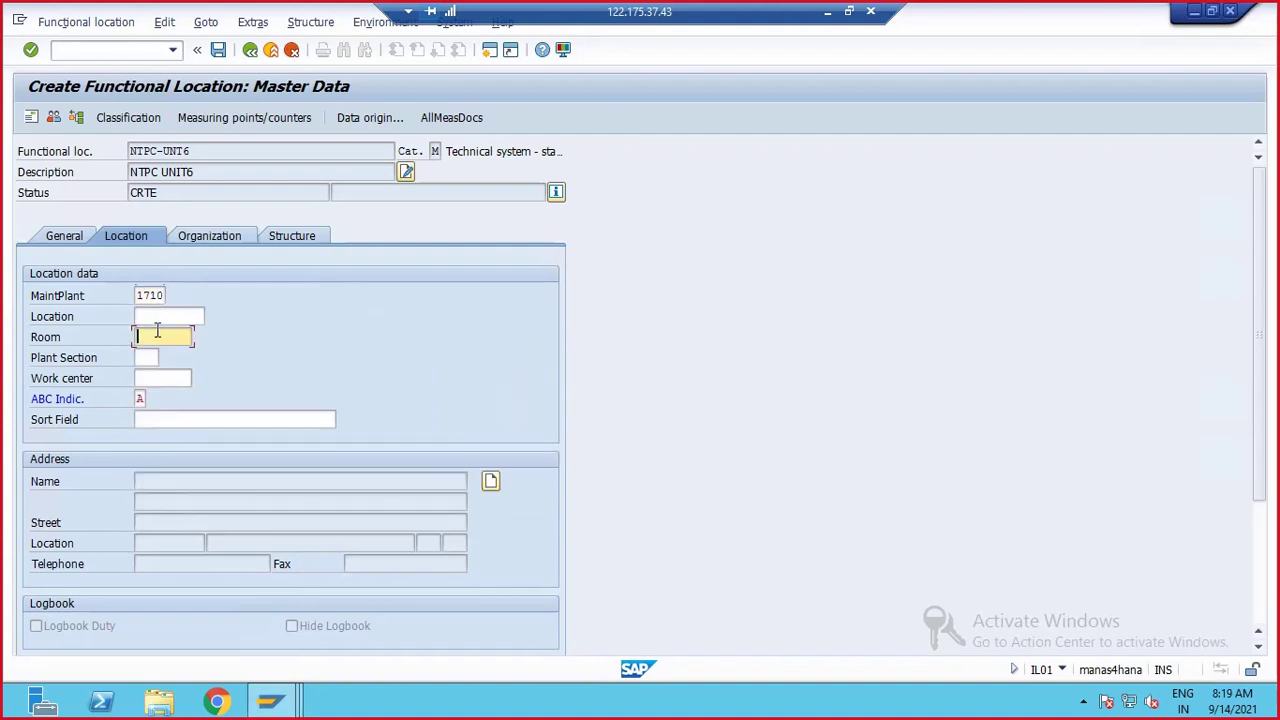
left_click(160, 317)
left_click(212, 322)
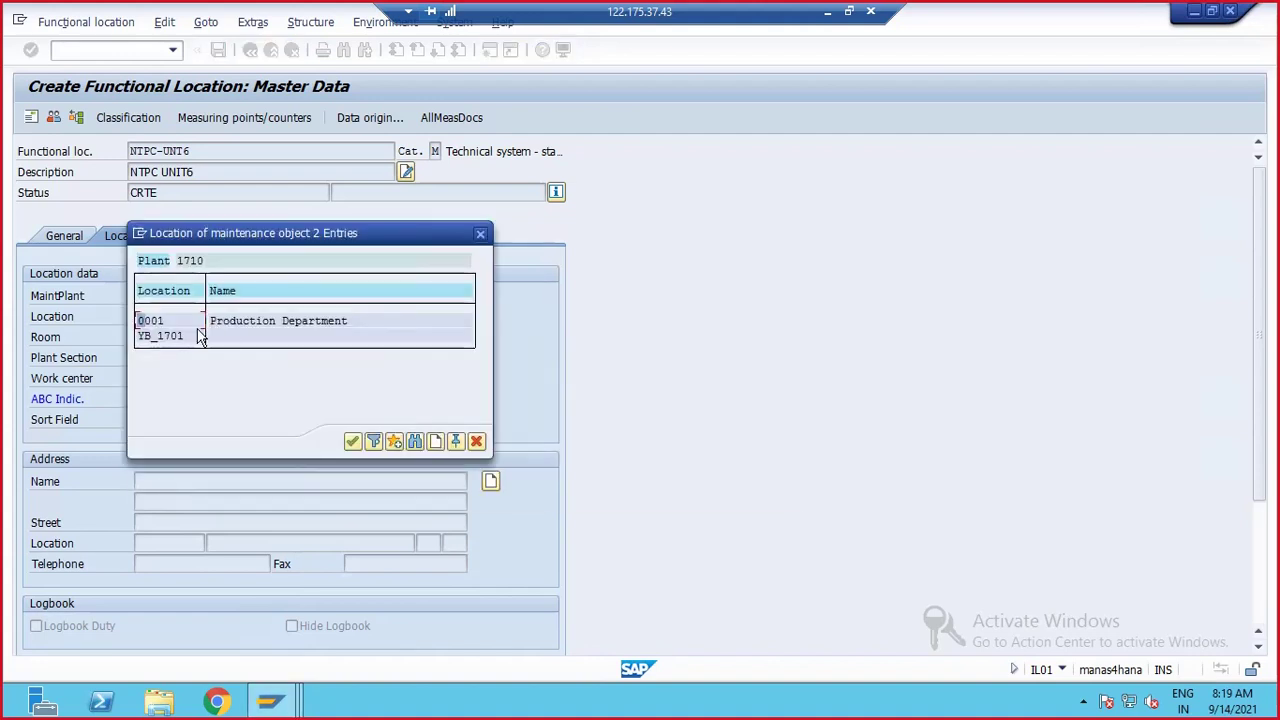
double_click(178, 336)
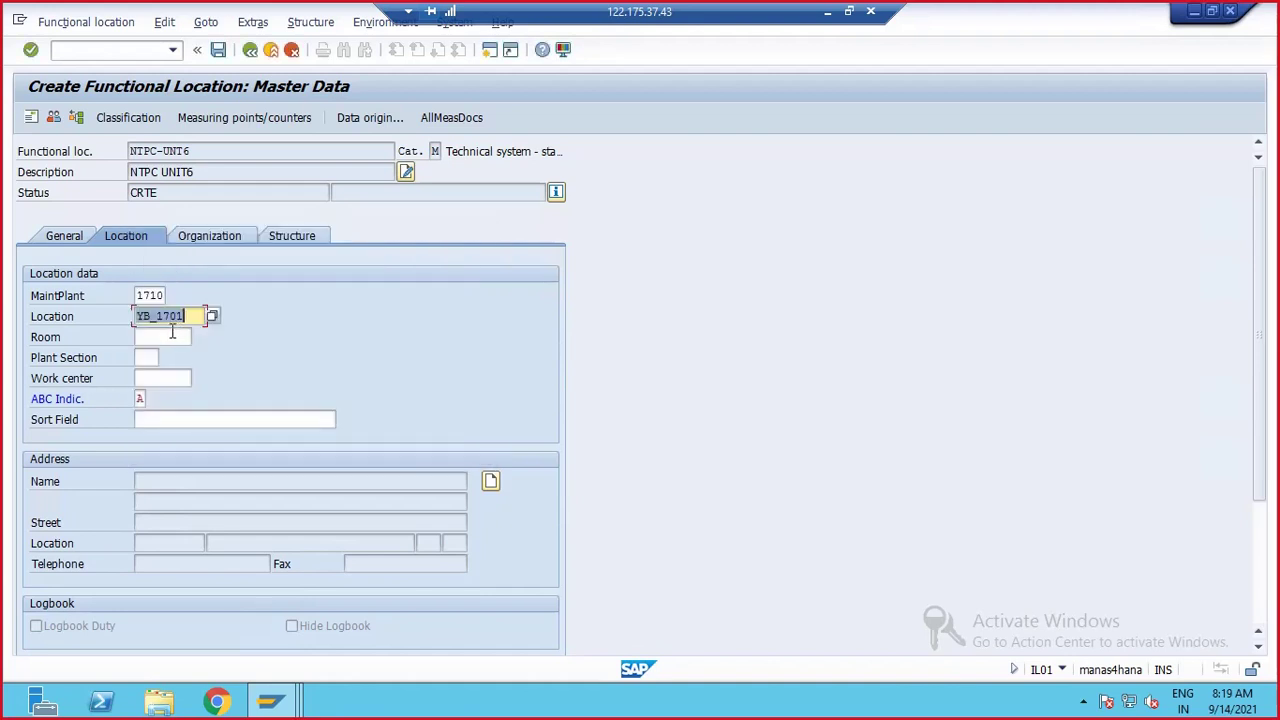
- Set the functional location's plant section to YAG and its work center to RES-0100 in the location data
left_click(172, 334)
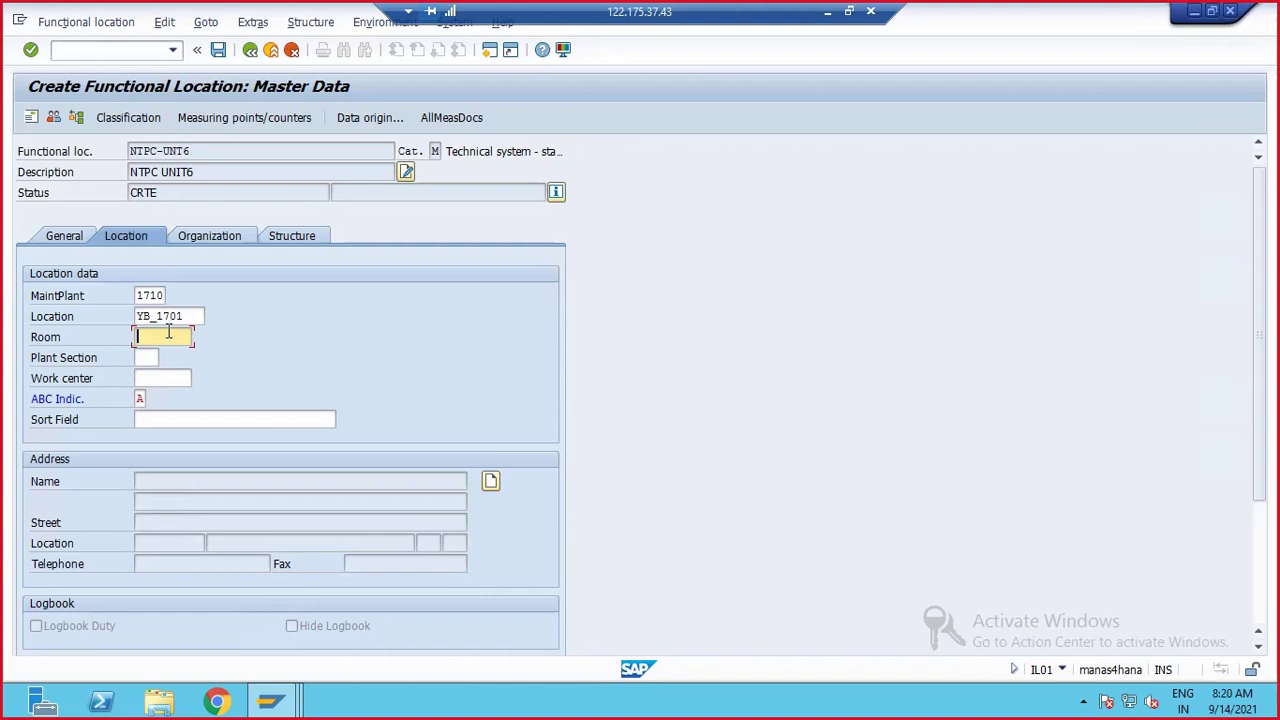
left_click(150, 357)
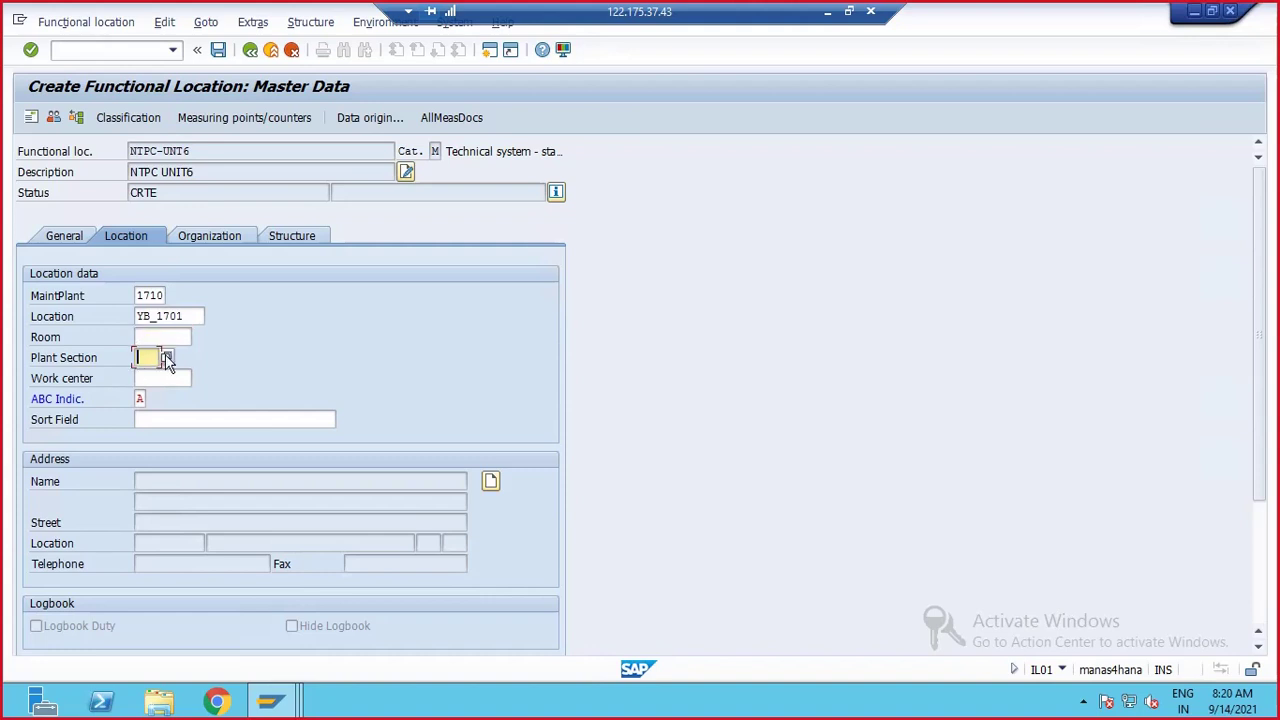
left_click(167, 358)
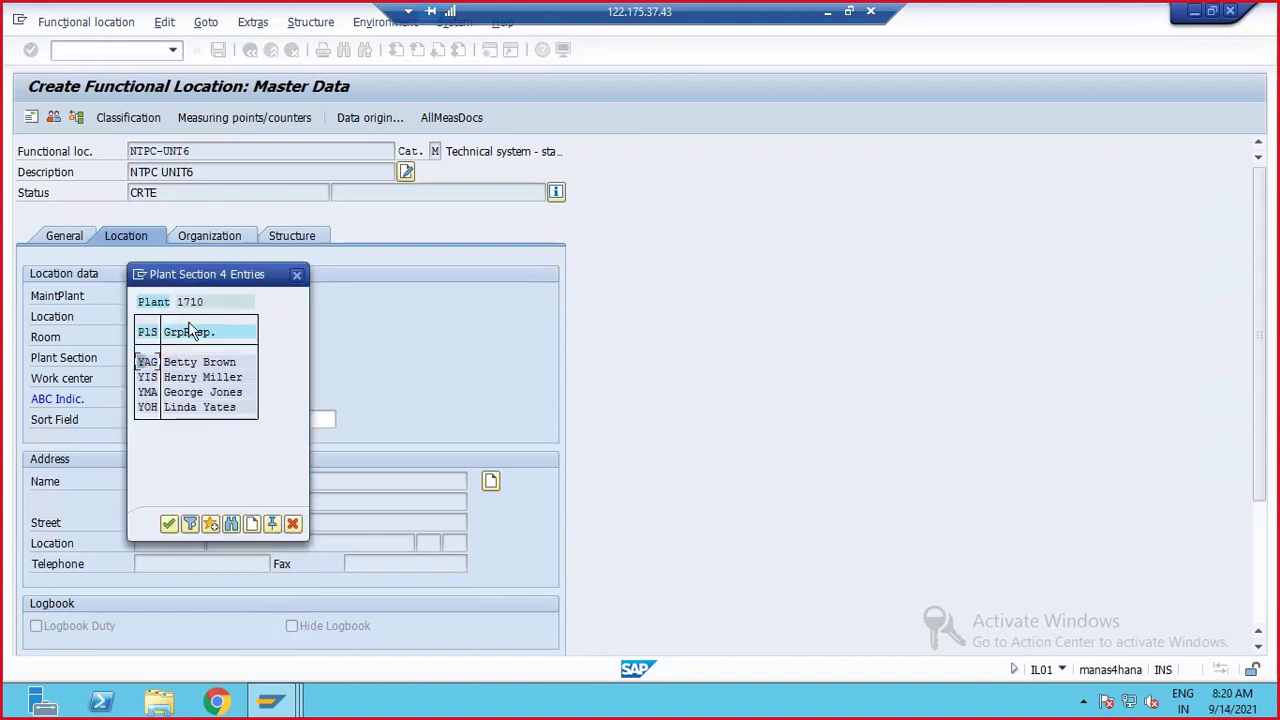
double_click(147, 364)
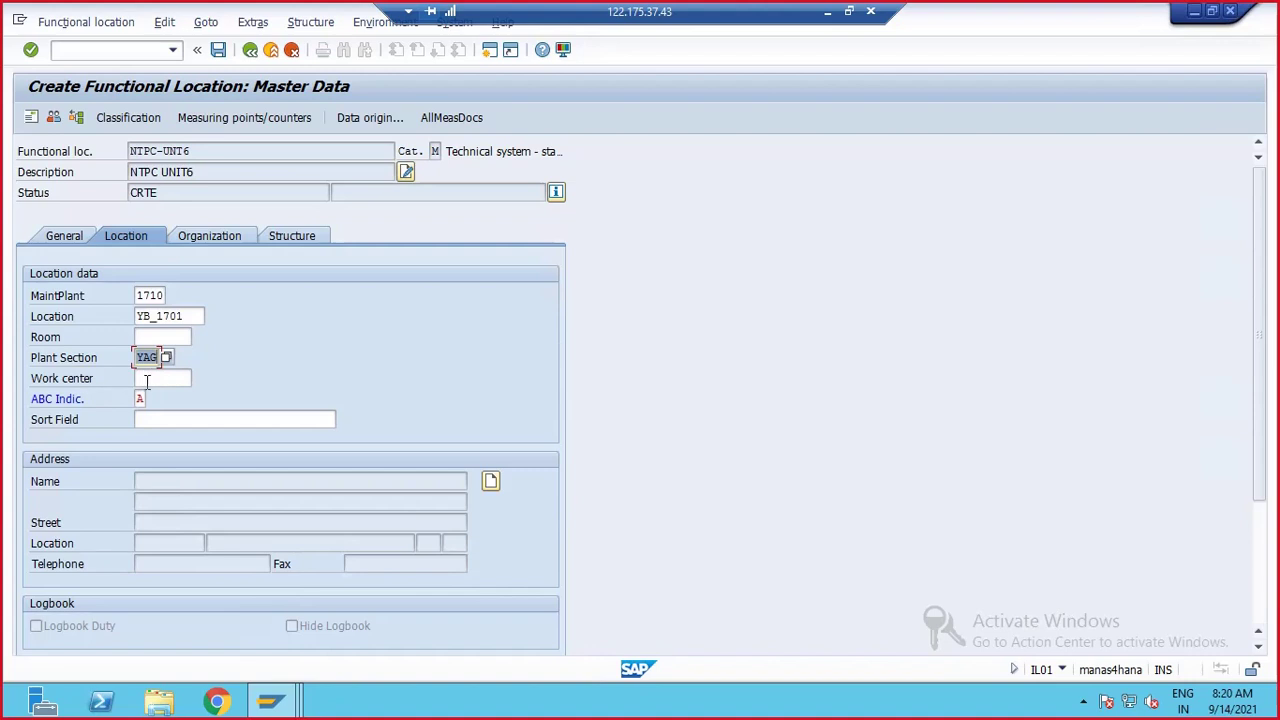
left_click(146, 379)
key("BackSpace")
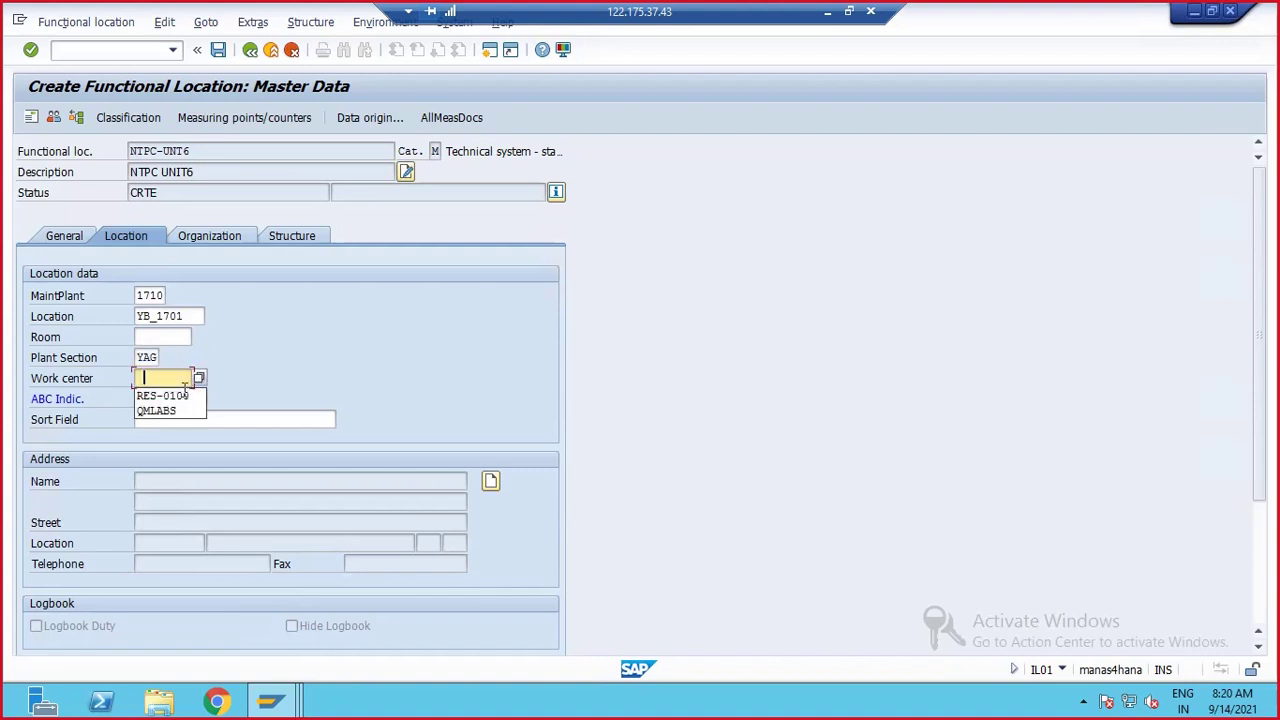
left_click(170, 394)
key("Return")
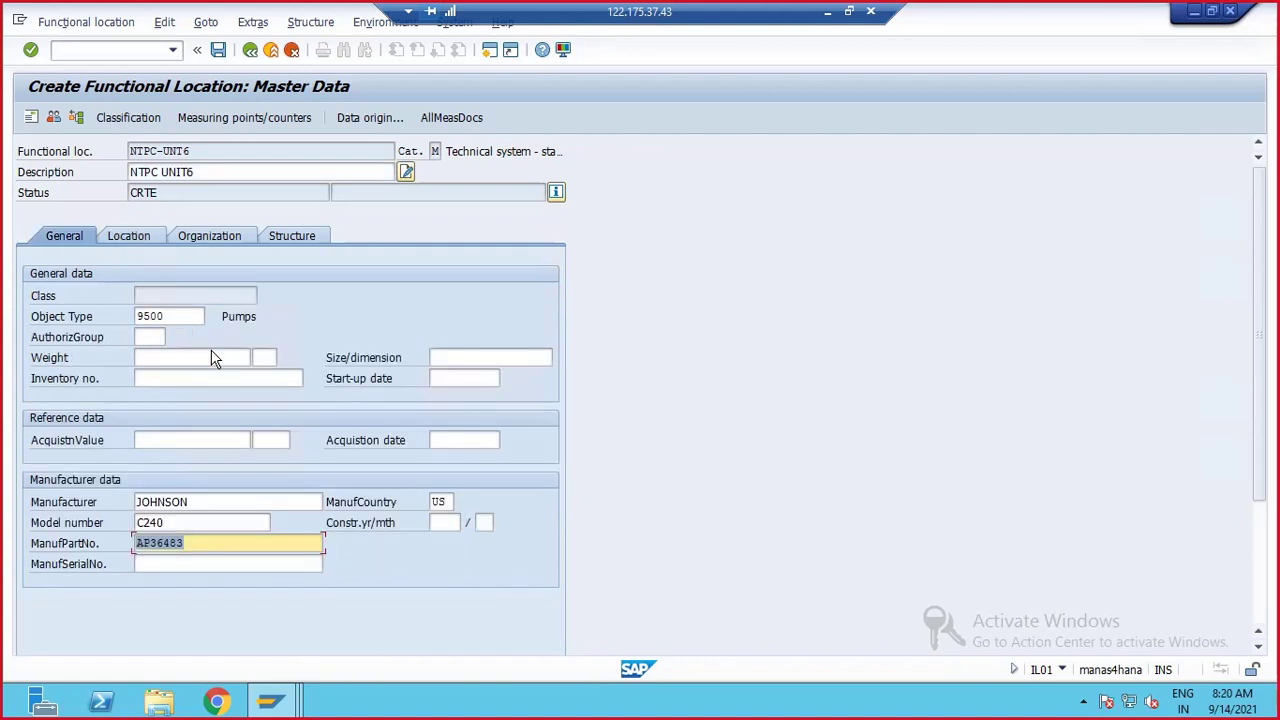
left_click(128, 236)
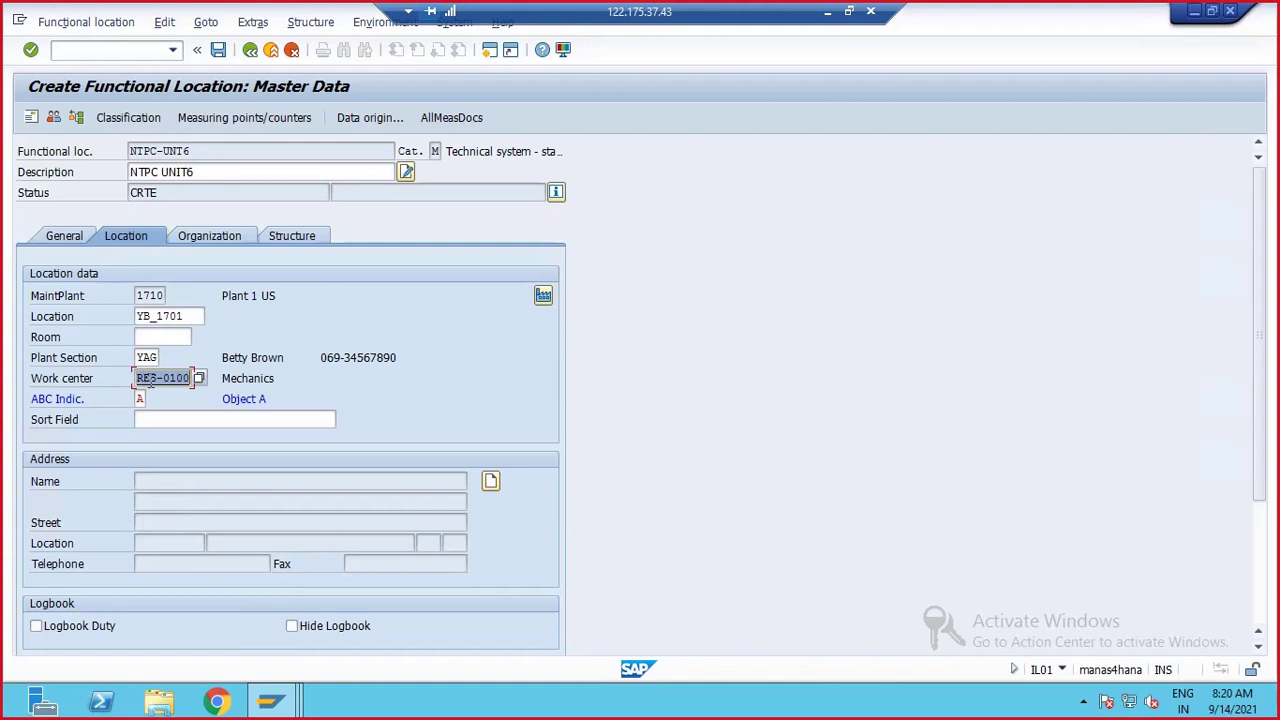
- Assign cost center 17101701 to the functional location in the organization data
left_click(207, 237)
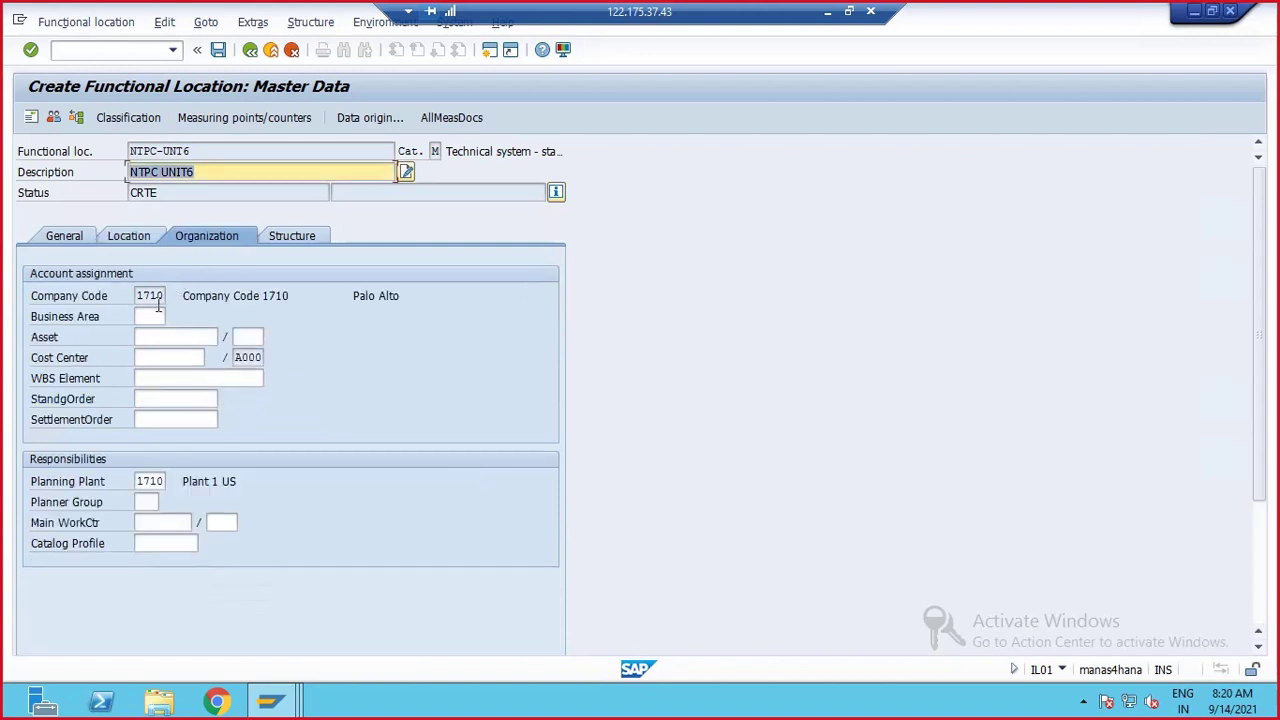
left_click(150, 337)
left_click(145, 357)
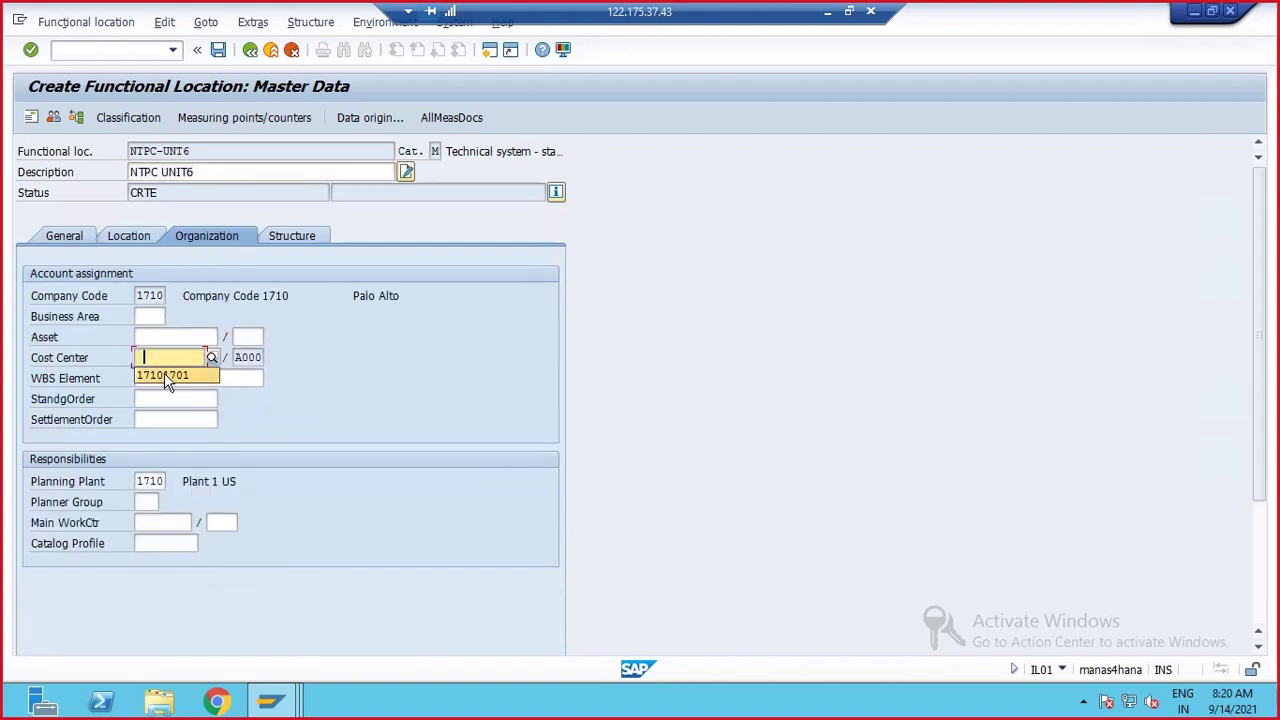
left_click(167, 377)
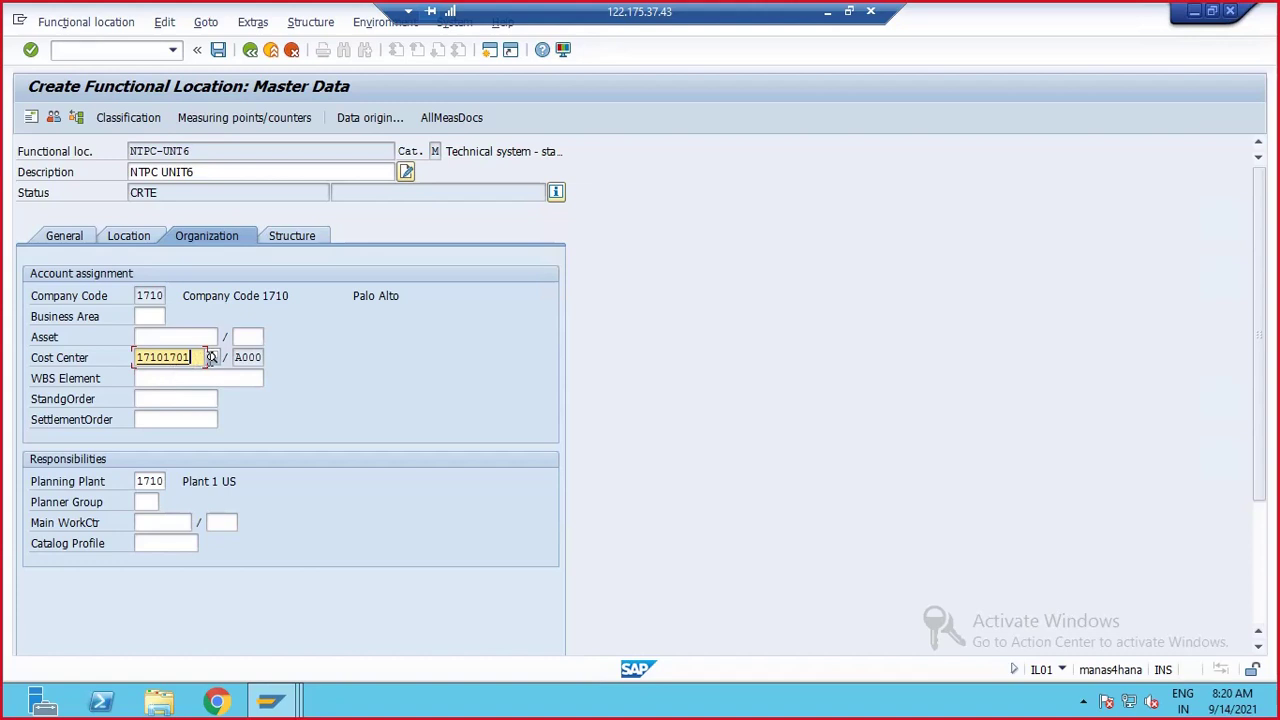
key("Return")
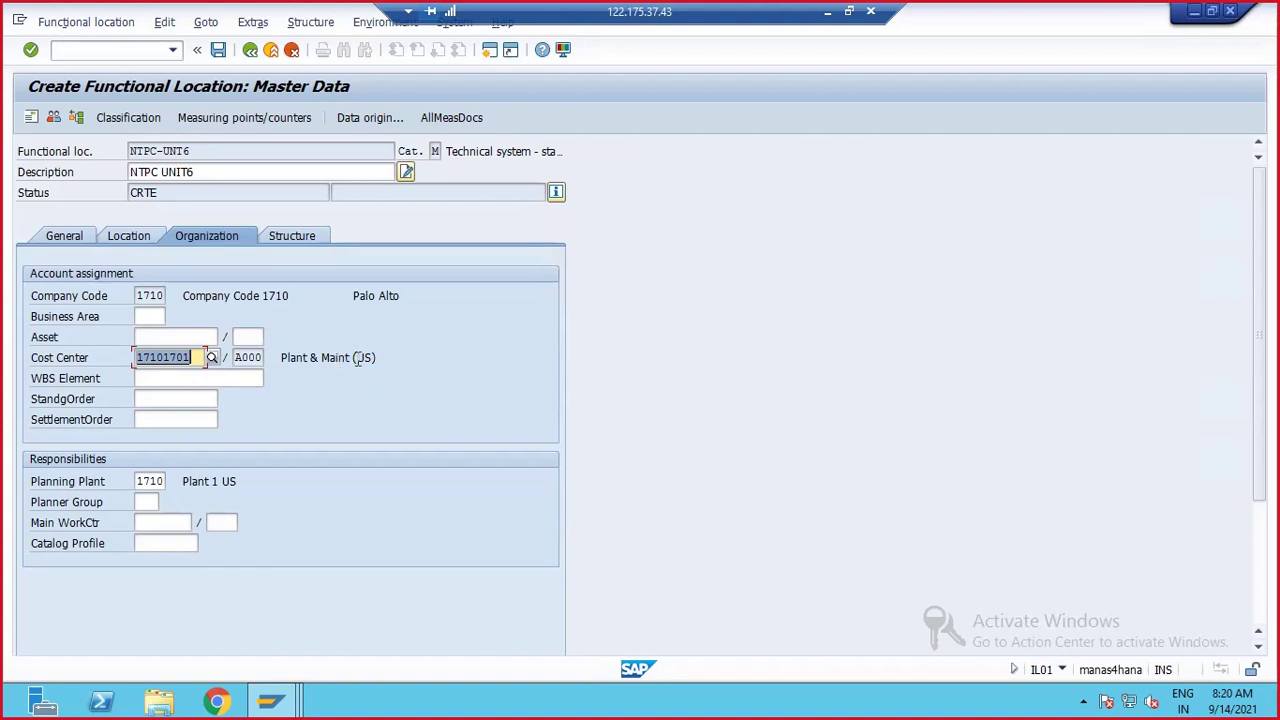
- Set the main work center to RES-0100 with plant 1710 under the responsibilities
left_click(186, 379)
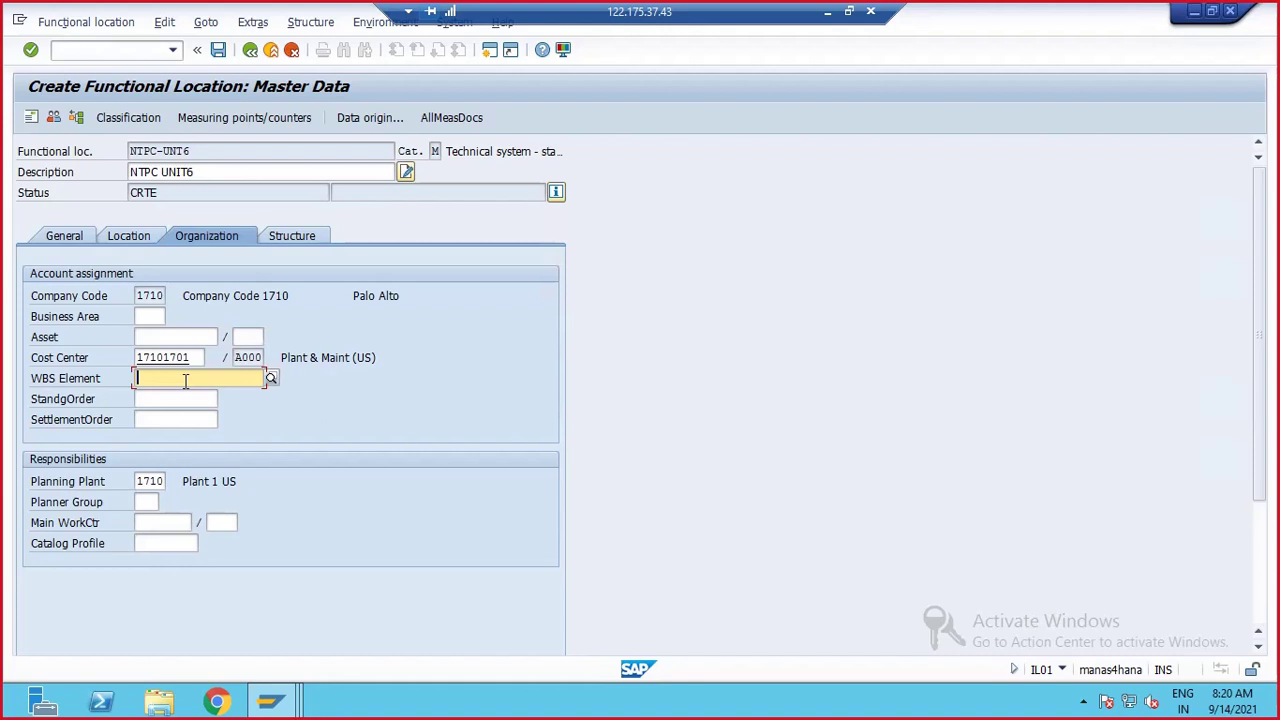
left_click(149, 502)
left_click(148, 522)
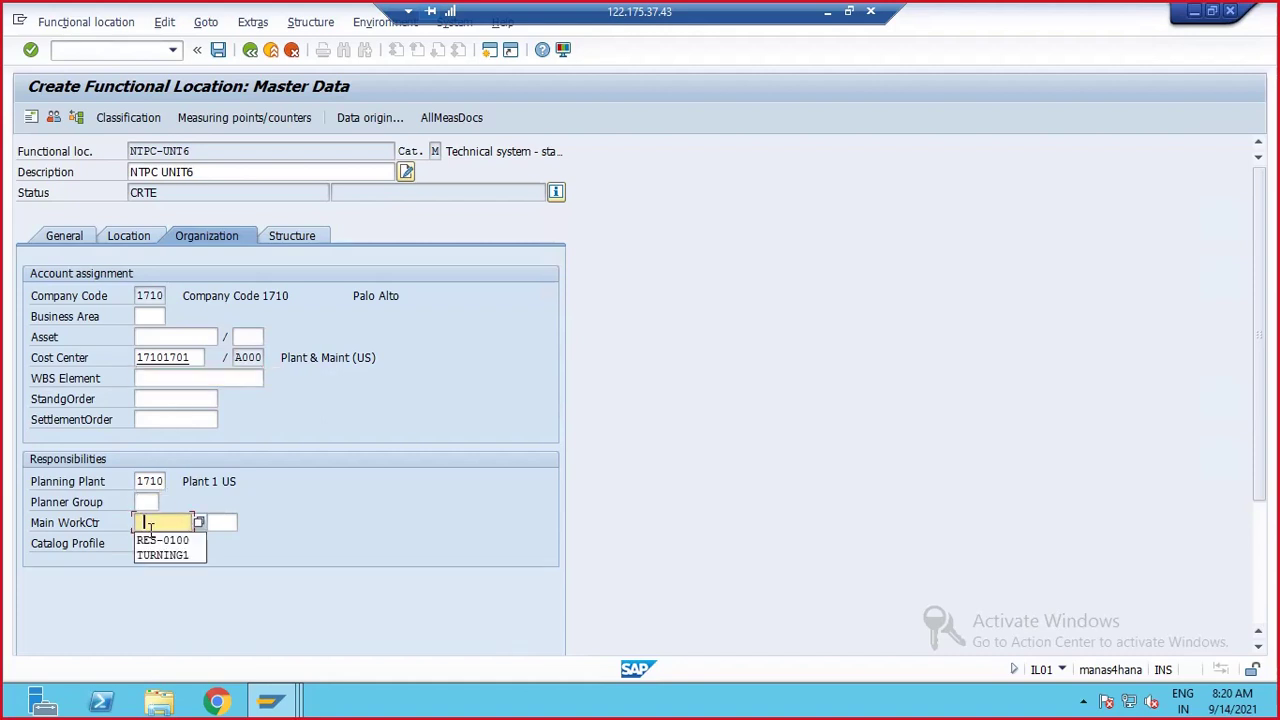
left_click(155, 535)
left_click(218, 522)
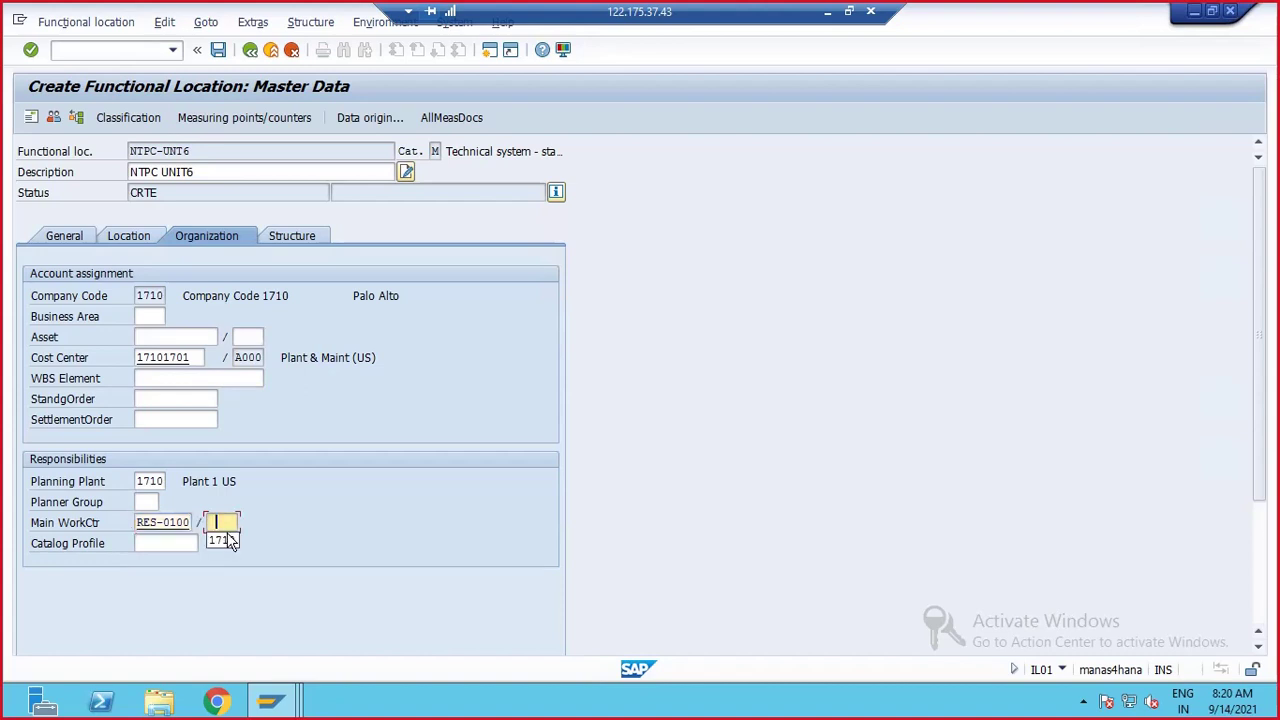
type("1710")
key("Return")
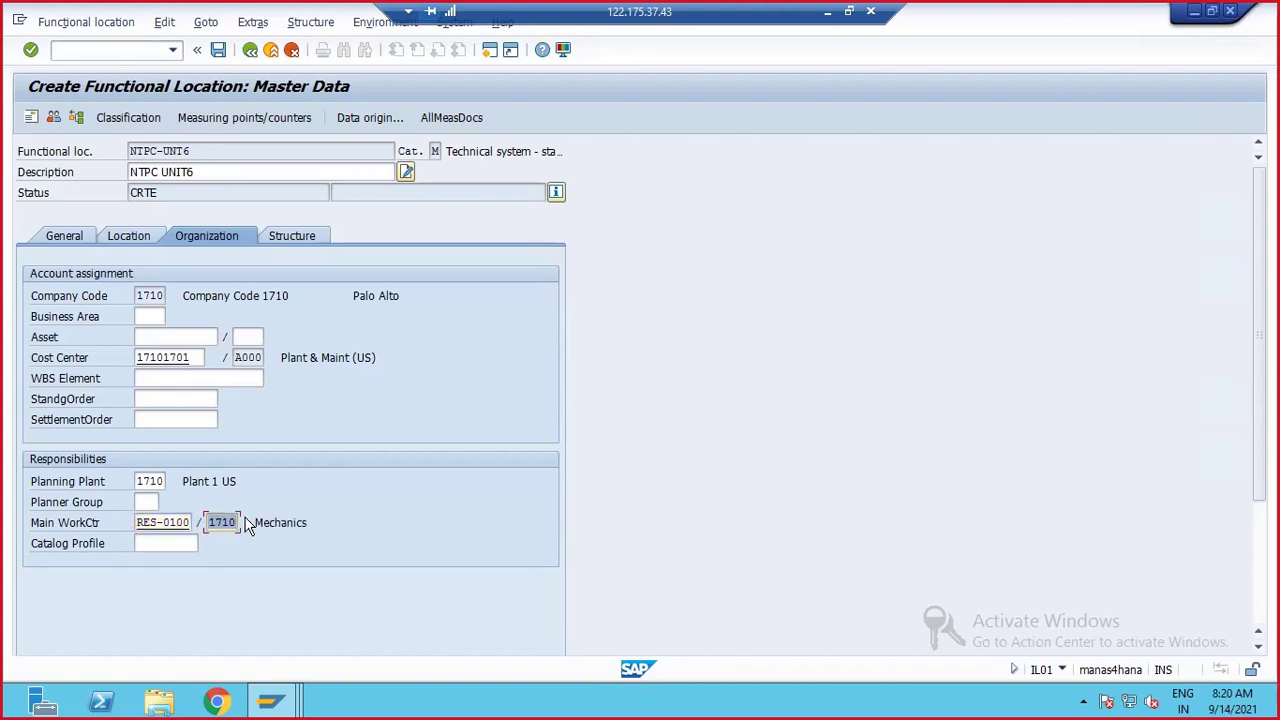
- Check the structure data of functional location NTPC-UNT6 and save the record
left_click(290, 236)
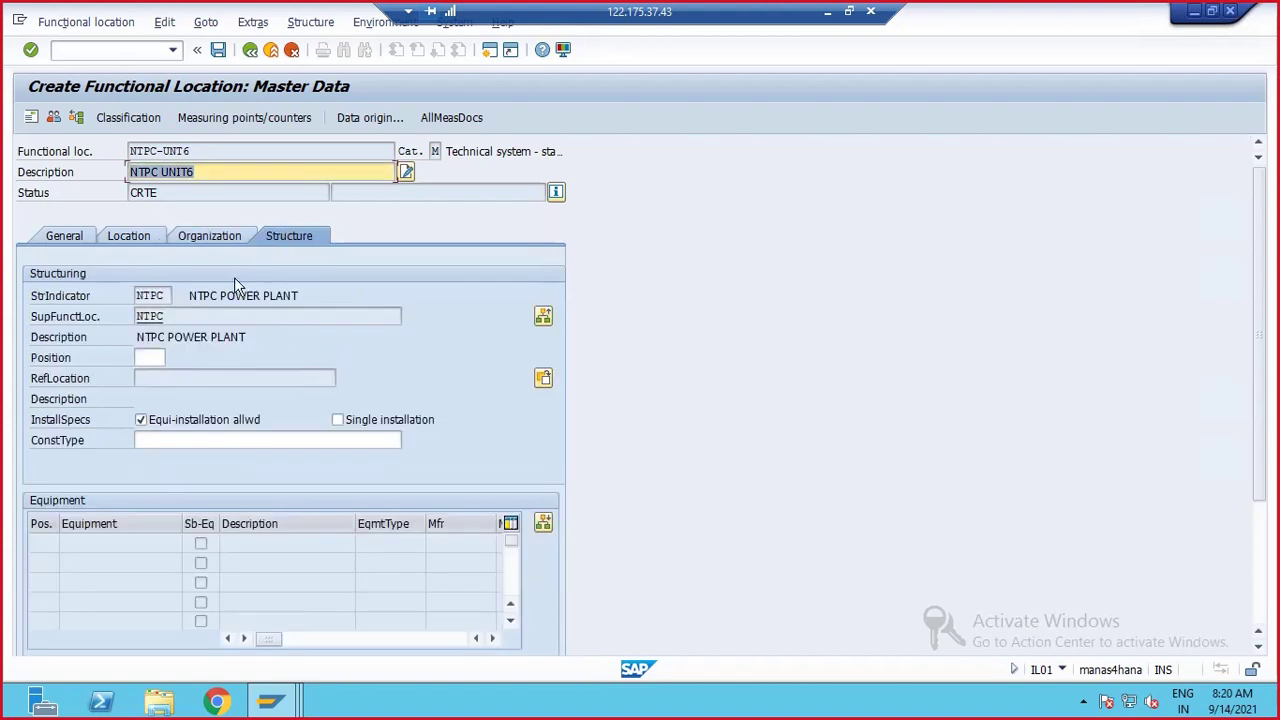
left_click(206, 235)
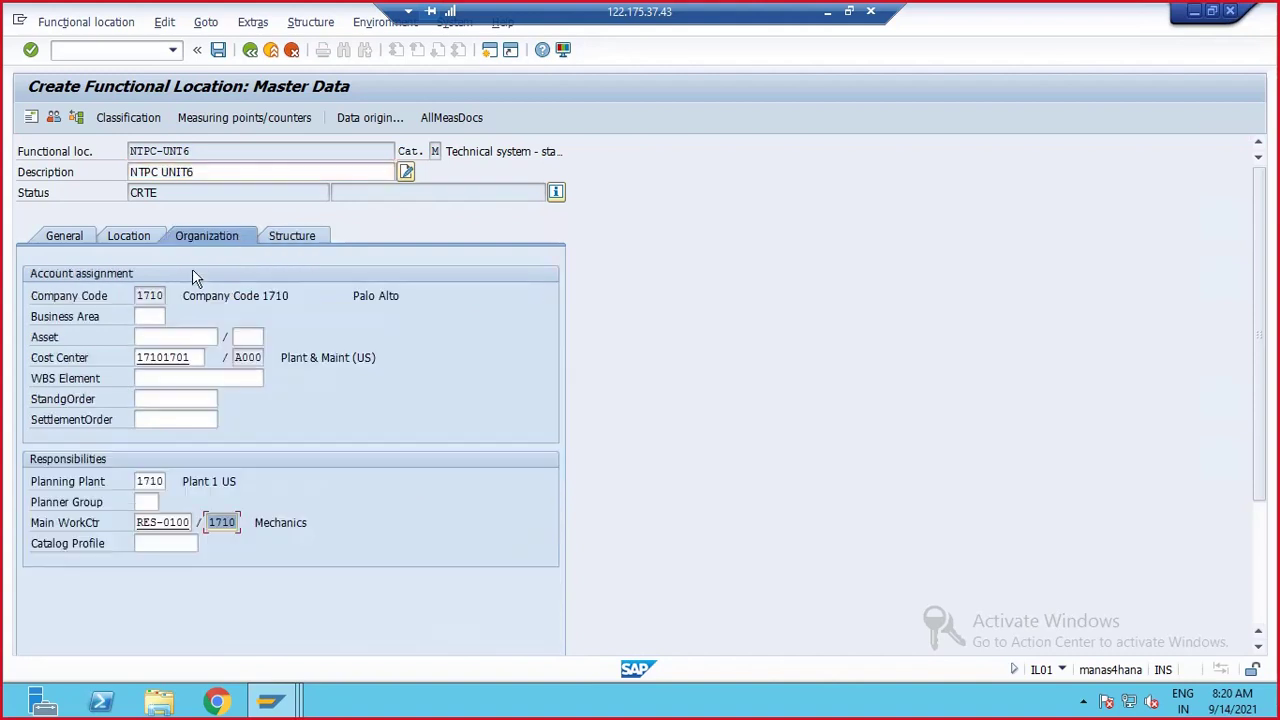
left_click(291, 237)
left_click(148, 358)
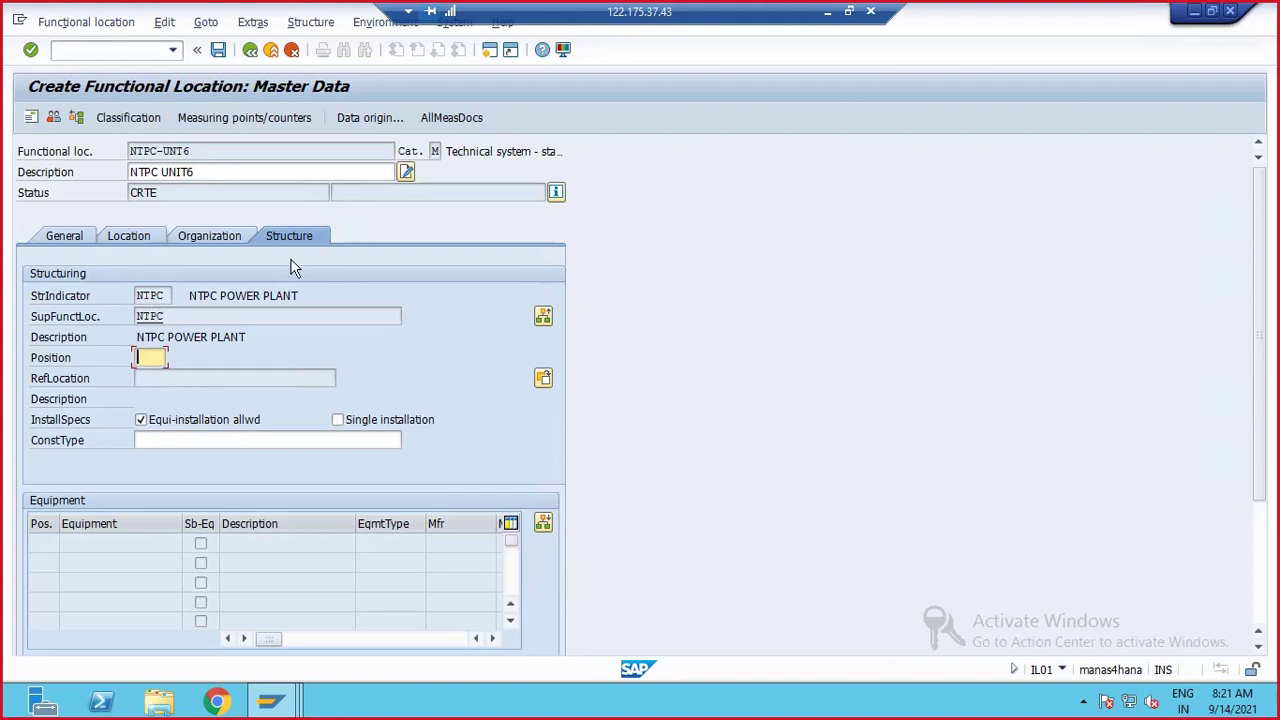
left_click(141, 420)
left_click(219, 50)
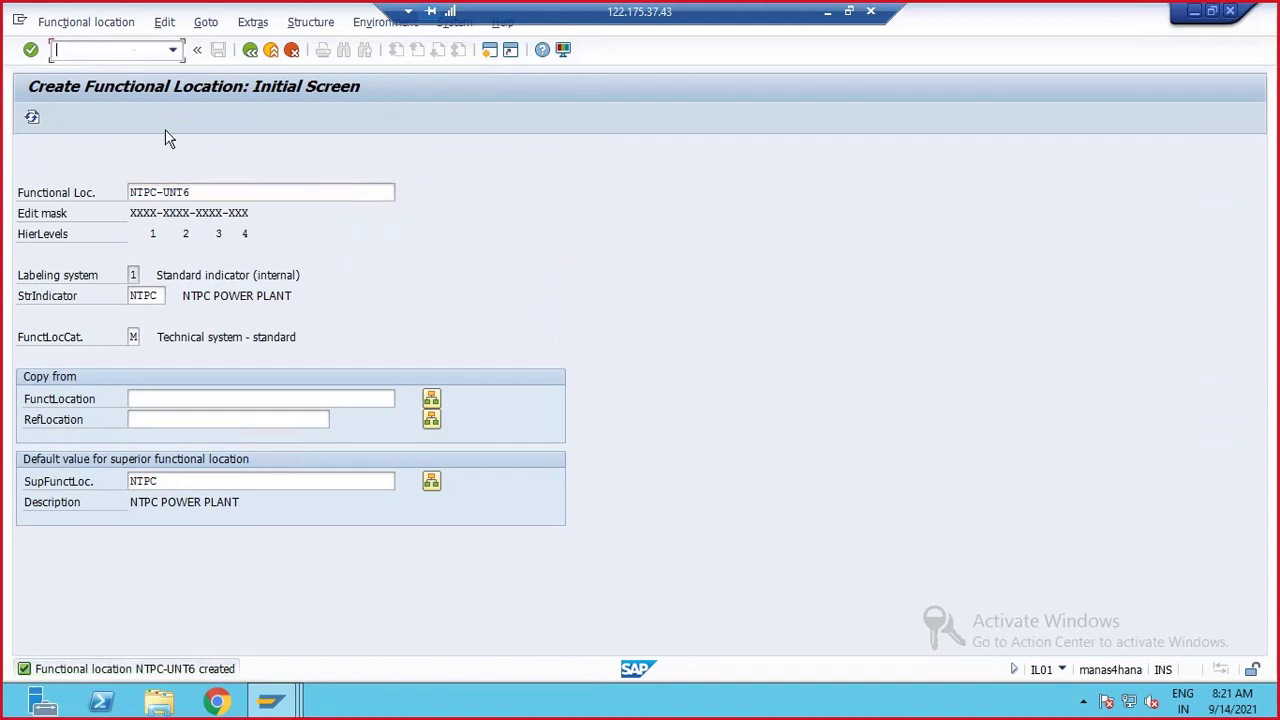
- Copy the functional location ID NTPC-UNT6 into the superior functional location, replacing its existing entry
left_click(194, 196)
left_click_drag(153, 196, 115, 193)
key("ctrl+c")
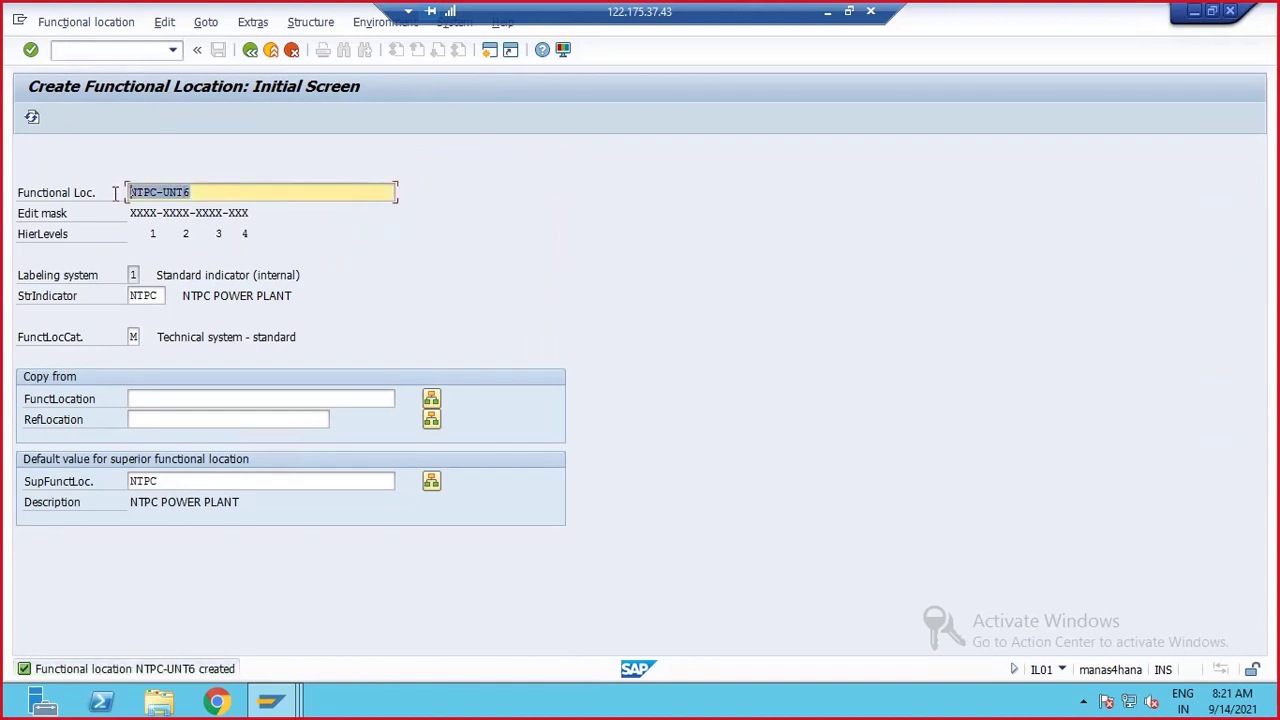
left_click(180, 481)
key("BackSpace")
key("BackSpace")
key("BackSpace")
key("BackSpace")
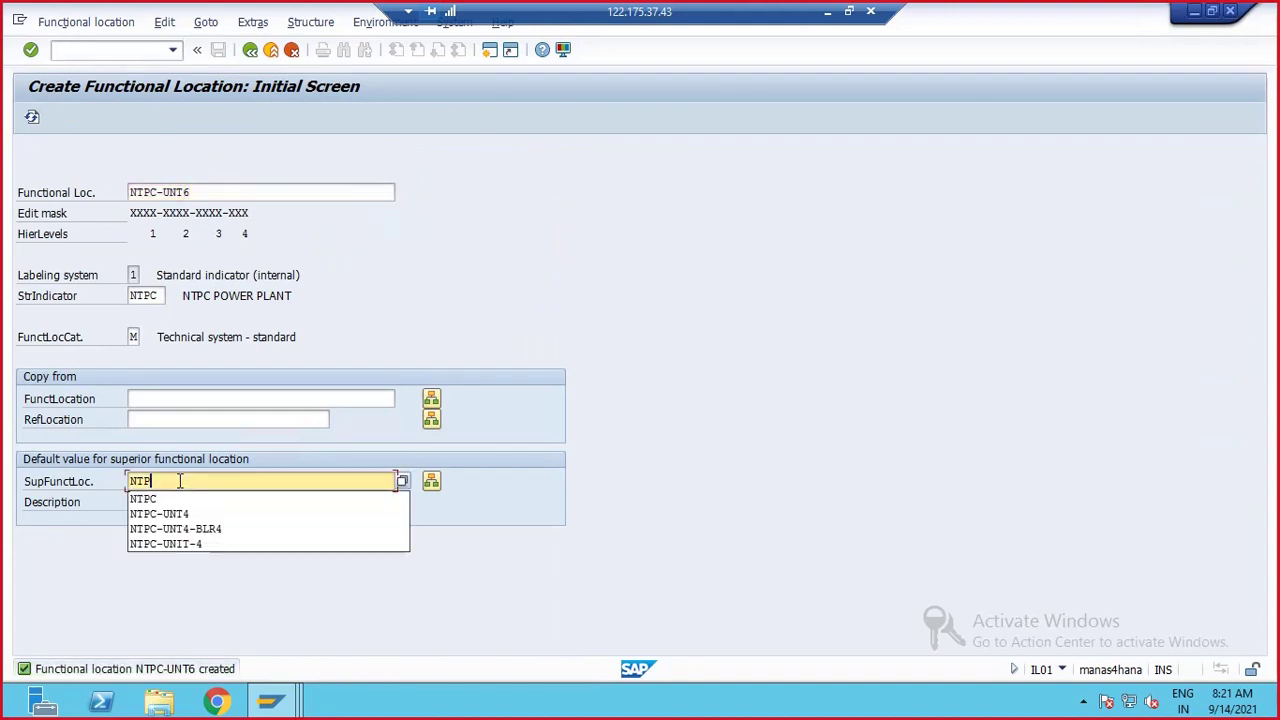
key("ctrl+v")
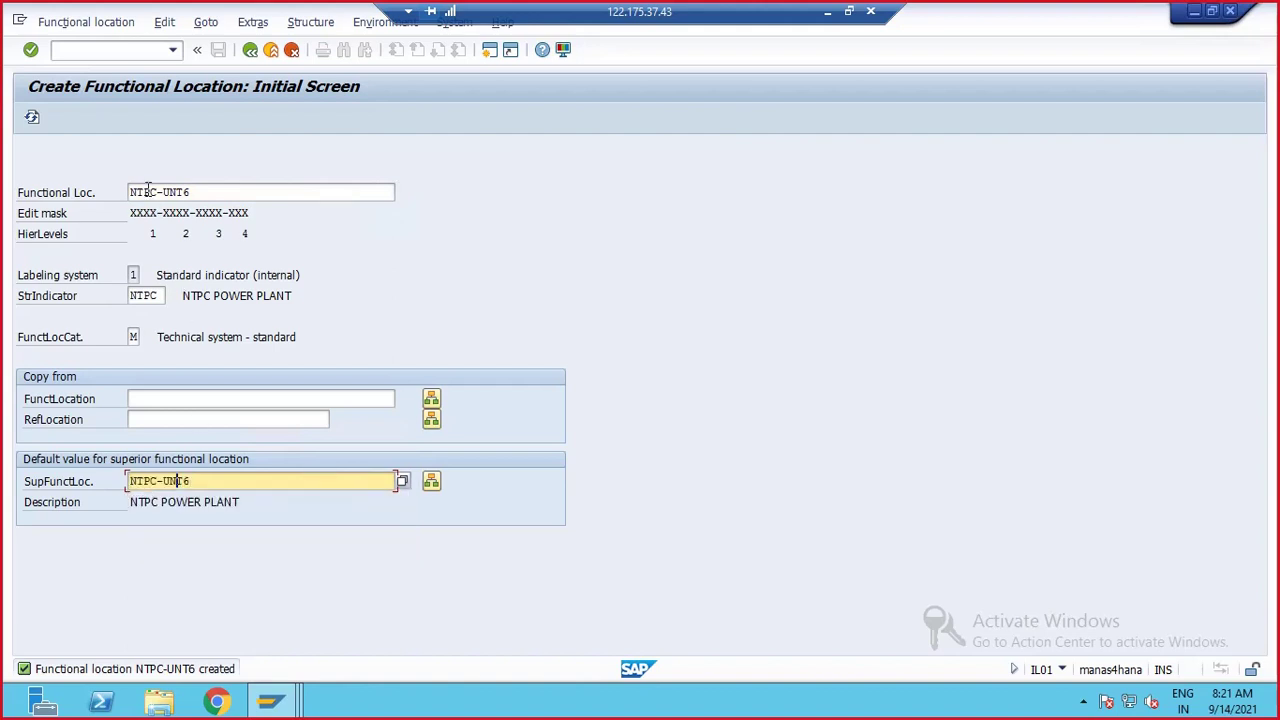
- Extend the functional location ID to NTPC-UNT6-UTIL and open its master data
left_click(234, 194)
type("-")
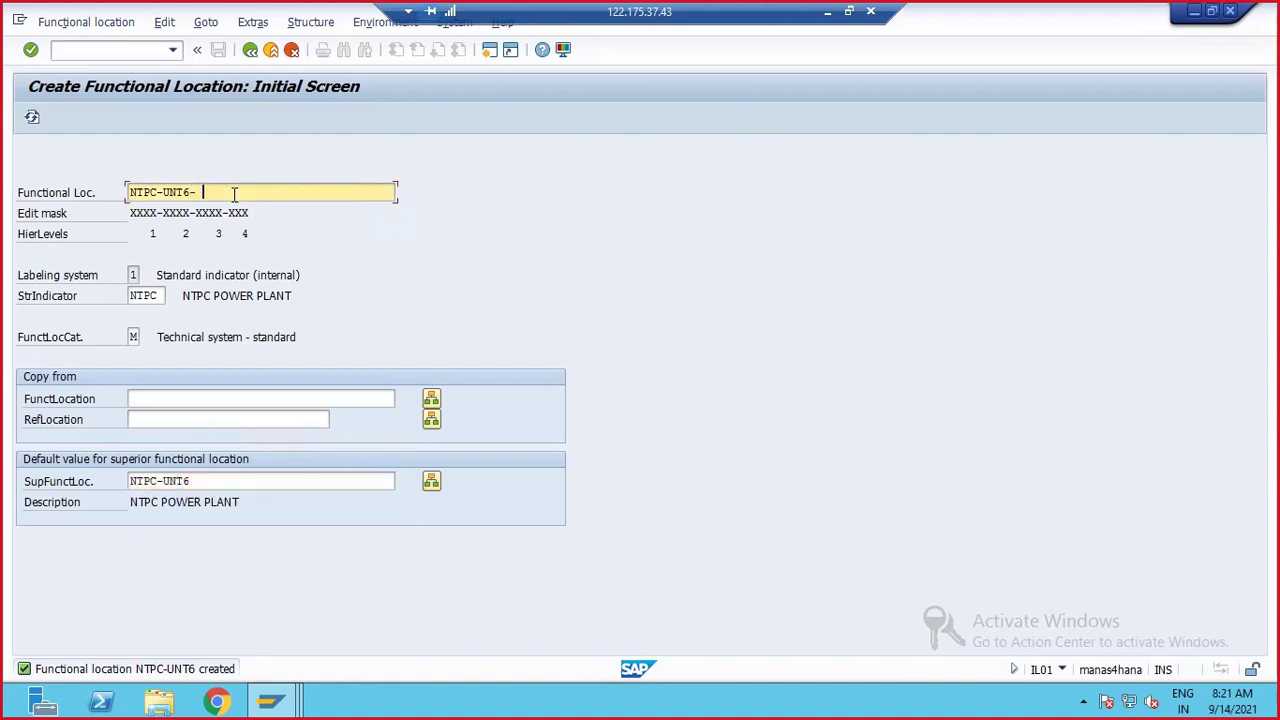
key("BackSpace")
type("BLR")
key("BackSpace")
key("BackSpace")
key("BackSpace")
type("UTIL")
key("Return")
- Enter "NTPC UNIT6 Utility area" as the description of the new functional location
left_click(213, 171)
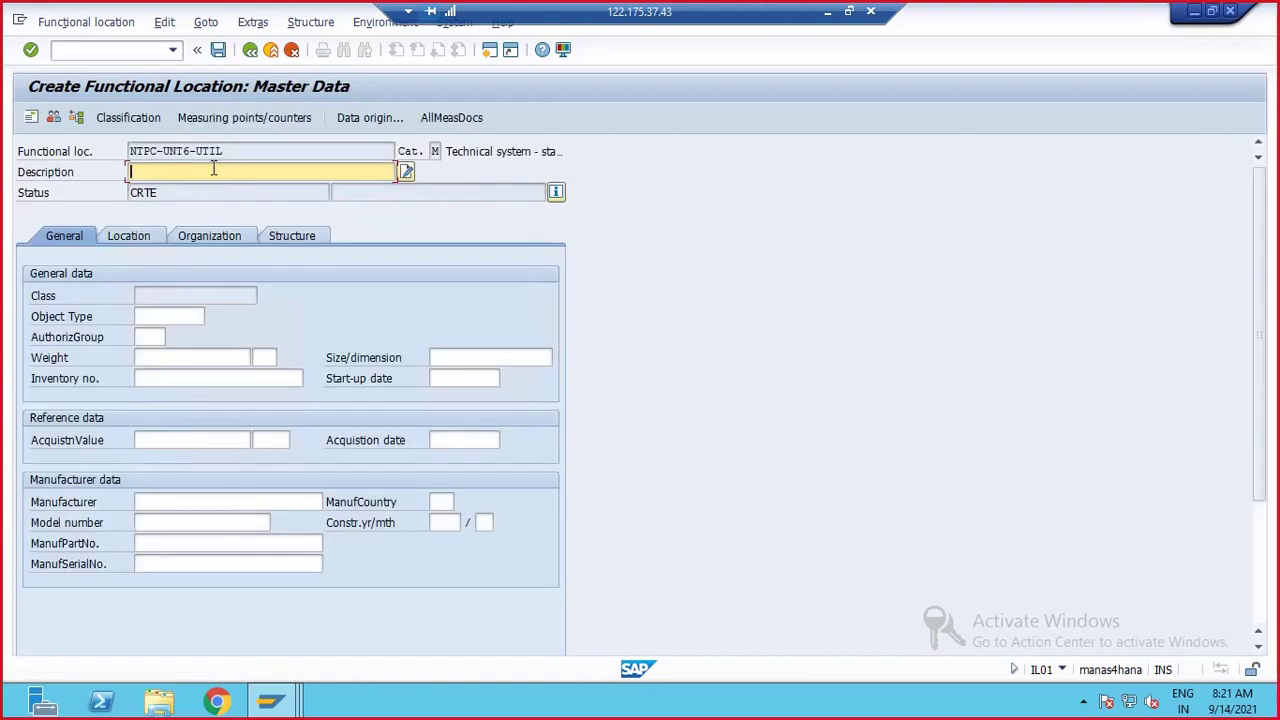
left_click(183, 189)
type("Utility sr")
key("BackSpace")
key("BackSpace")
type("a")
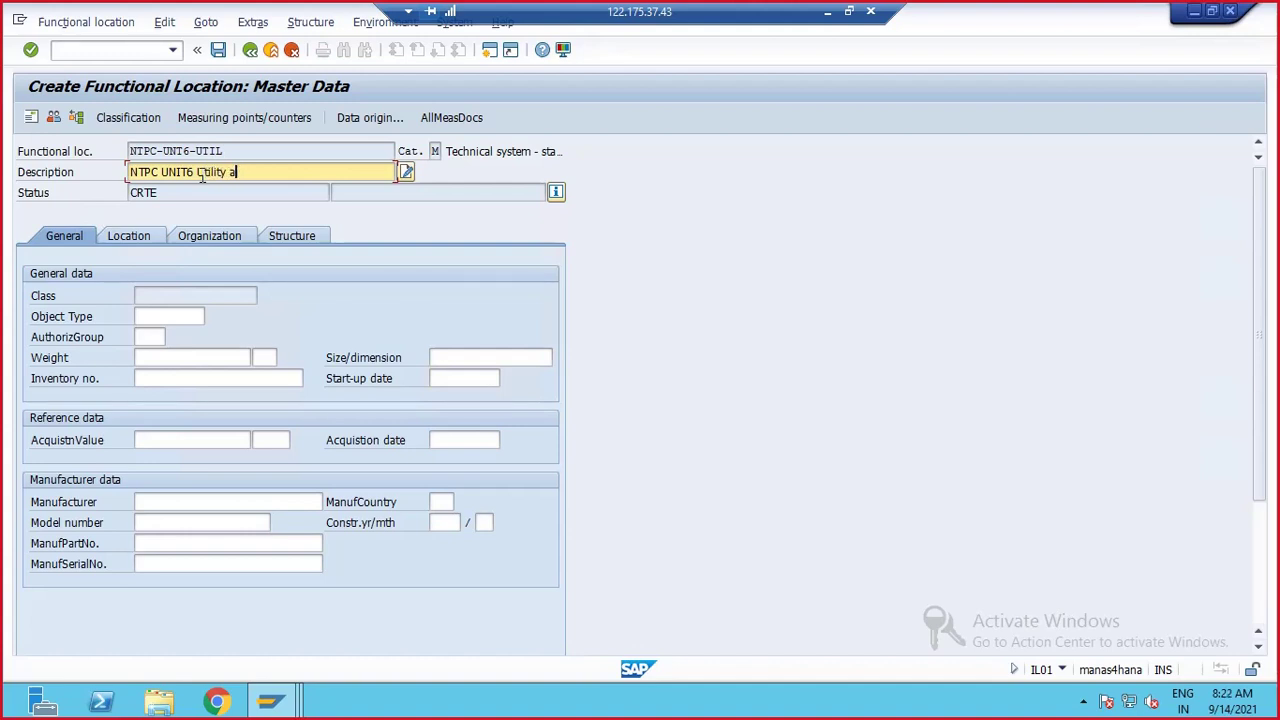
type("rea")
- Set the object type to 9500 (Pumps) from the list of technical object types
left_click(151, 337)
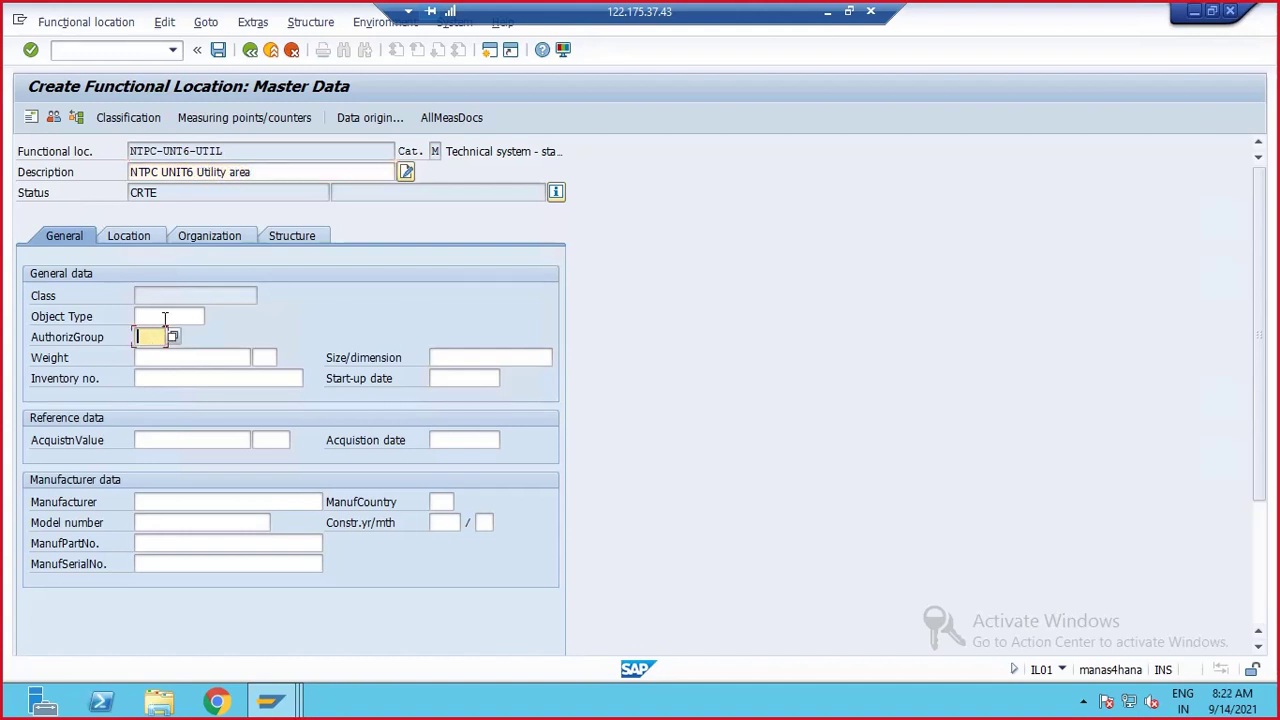
left_click(200, 315)
left_click(211, 315)
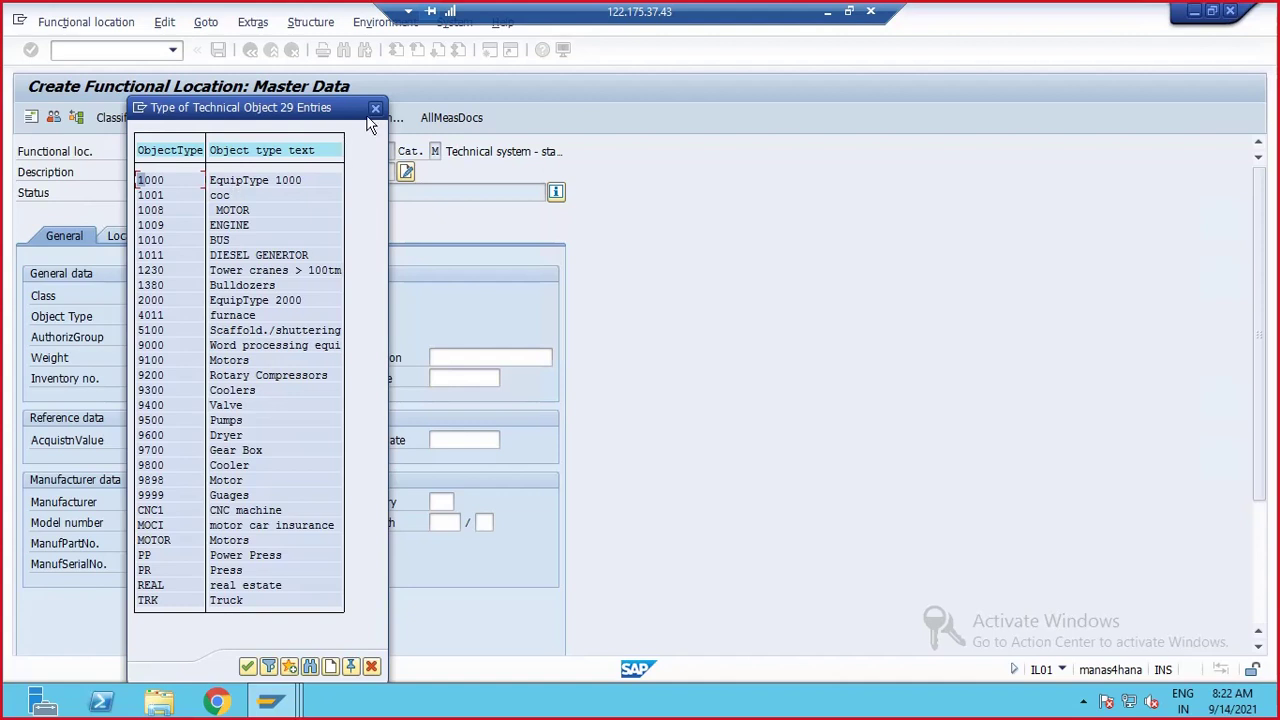
double_click(237, 421)
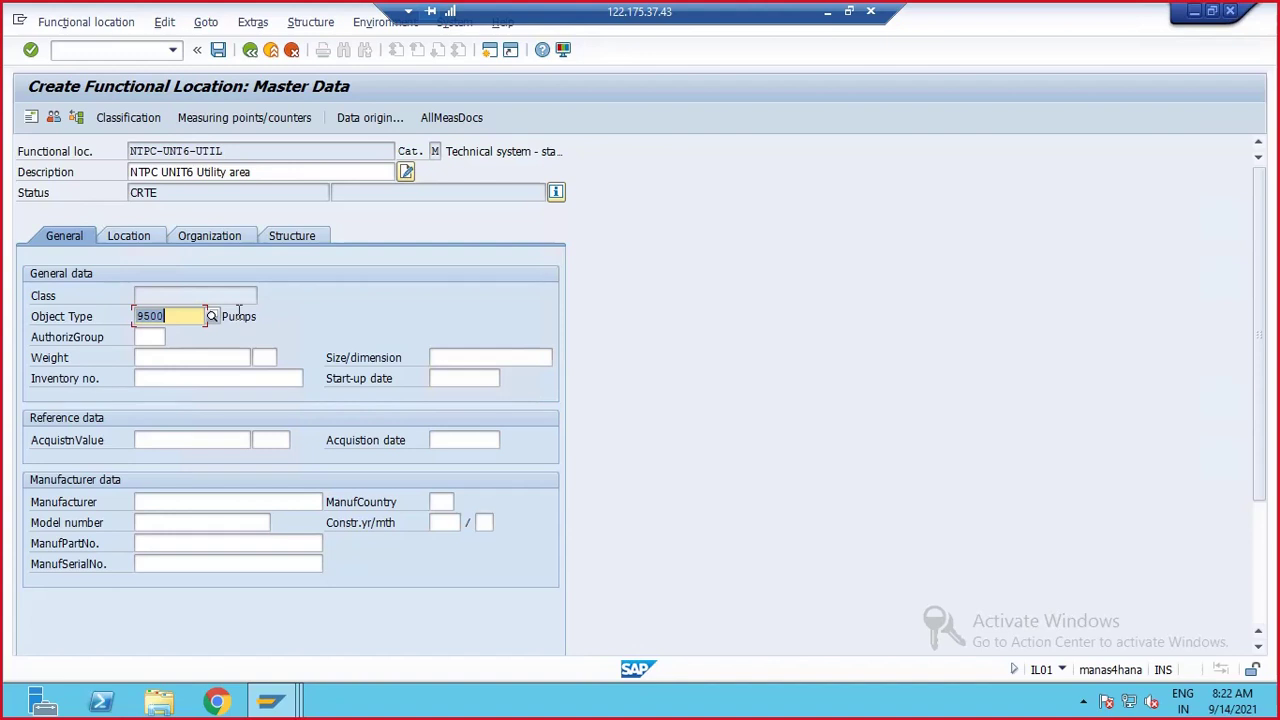
- Fill in the manufacturer data with manufacturer JOHNSON, model number C240, part number AP36483 and country US
left_click(155, 445)
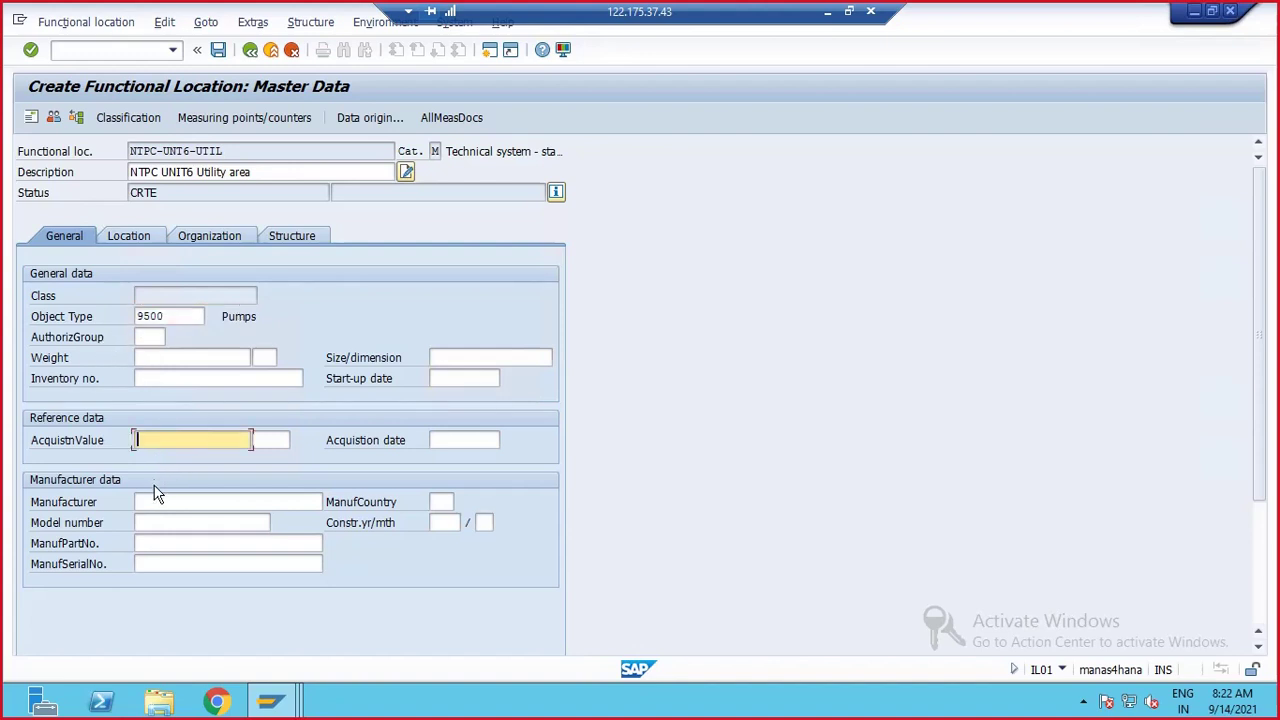
left_click(156, 501)
left_click(186, 519)
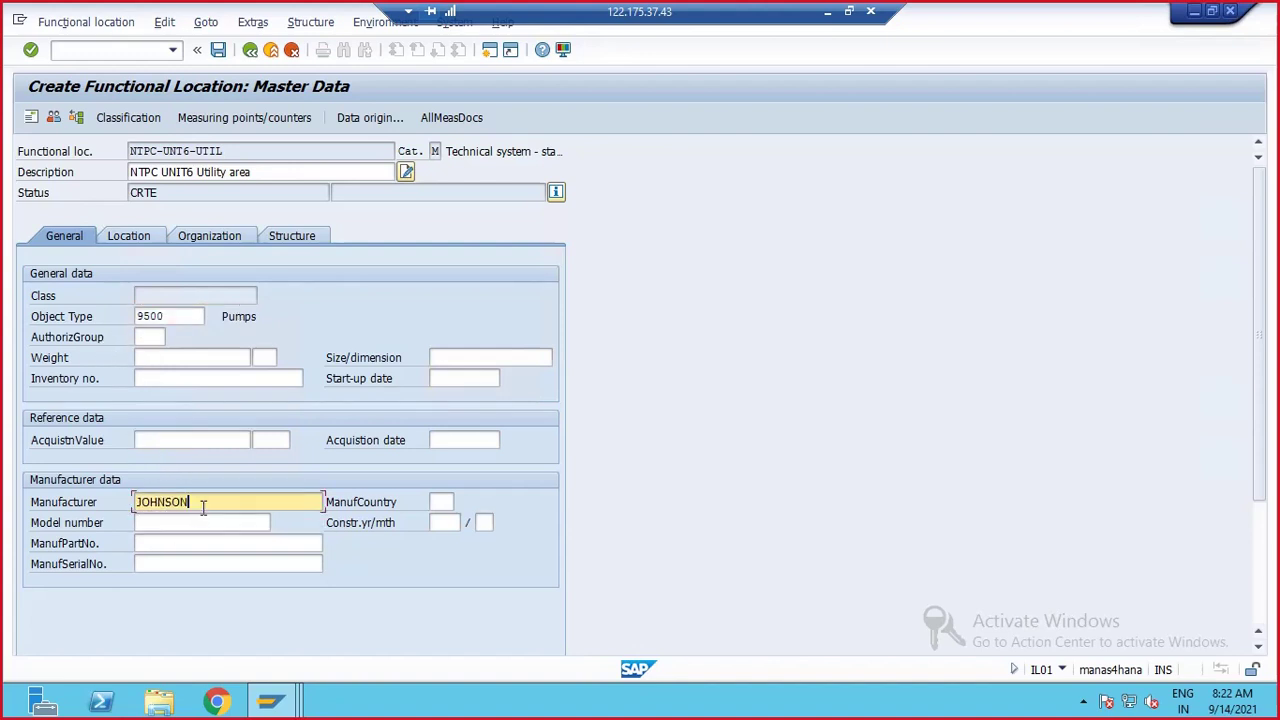
double_click(203, 507)
left_click(165, 522)
left_click(160, 537)
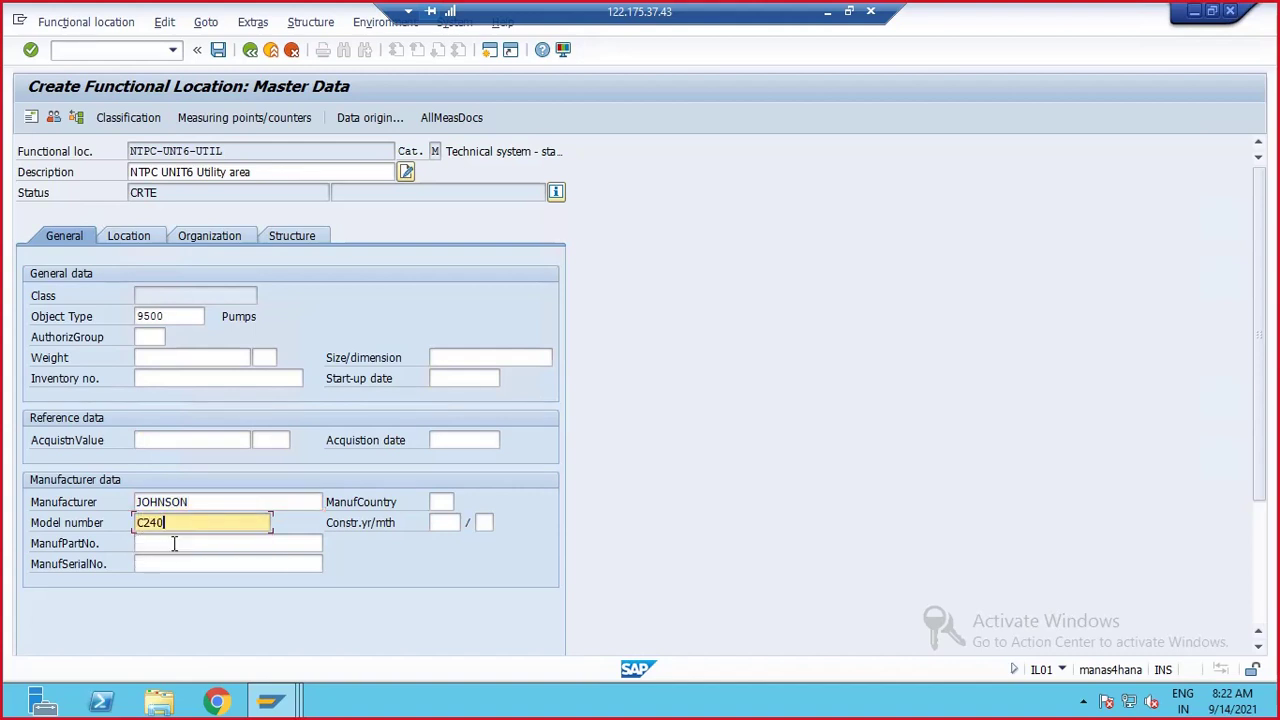
left_click(165, 543)
left_click(162, 557)
left_click(441, 502)
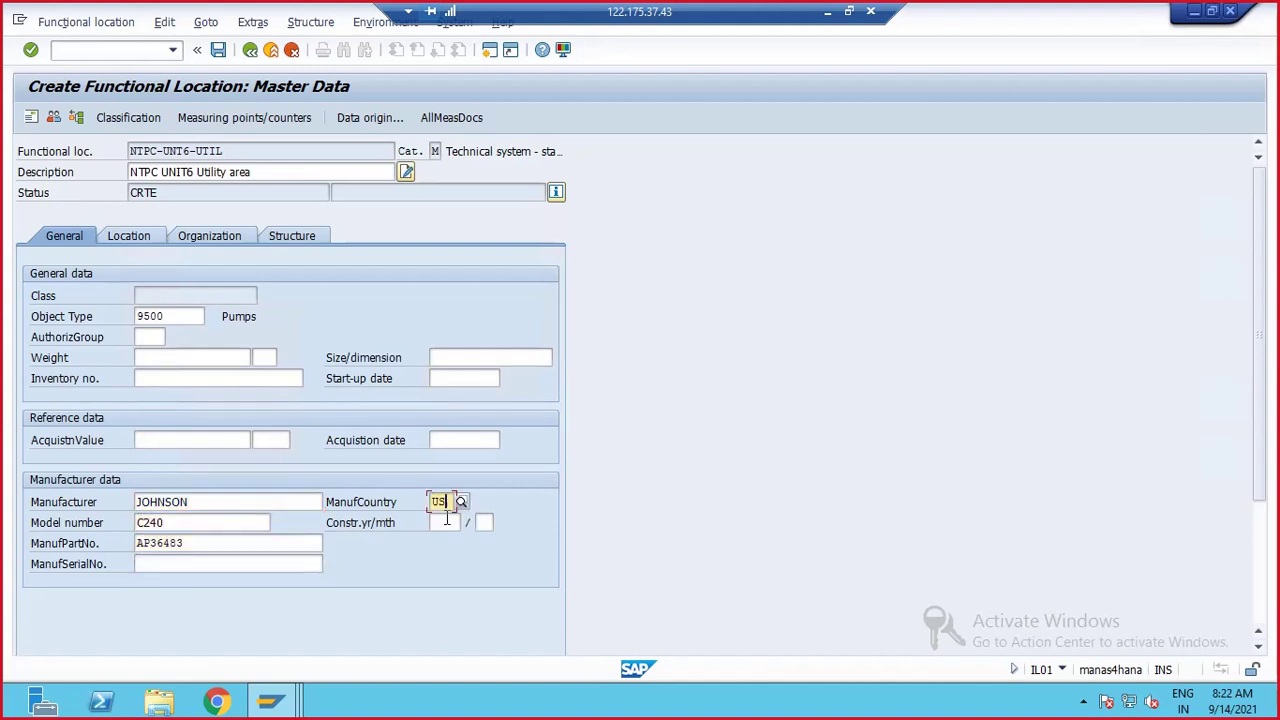
left_click(445, 518)
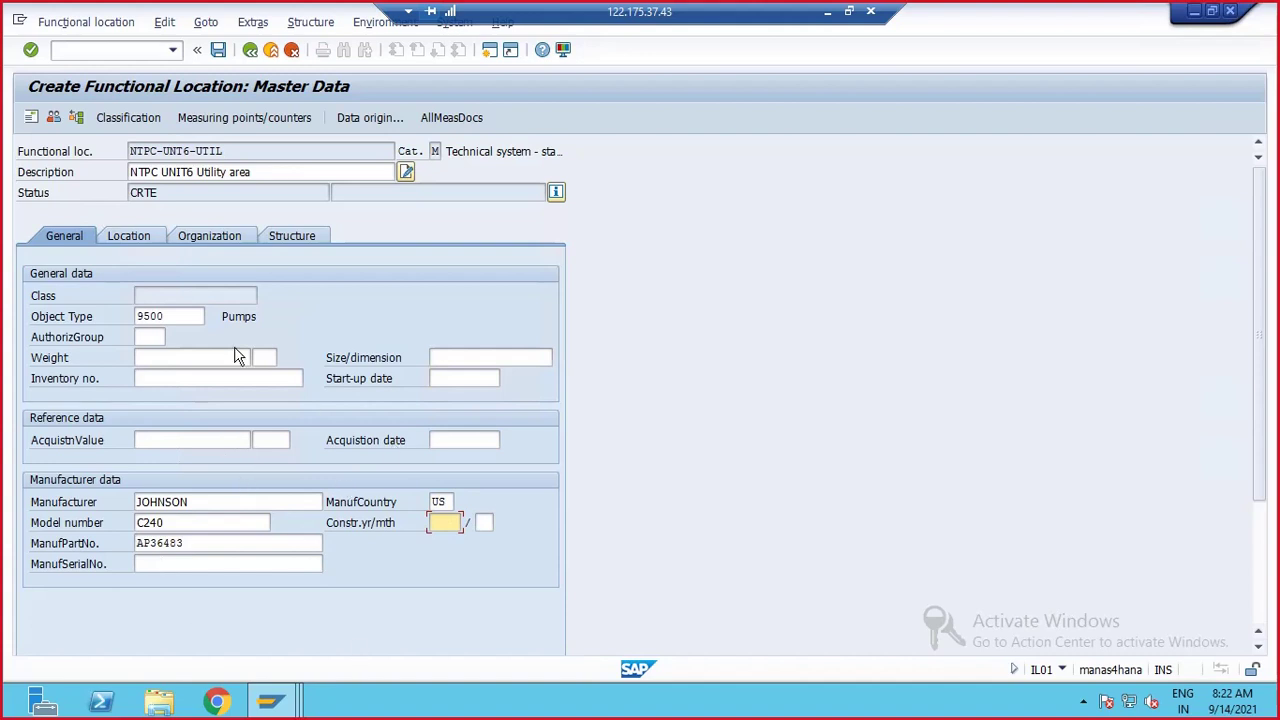
- Copy the functional location ID NTPC-UNT6-UTIL into the sort field of the location data
left_click(128, 235)
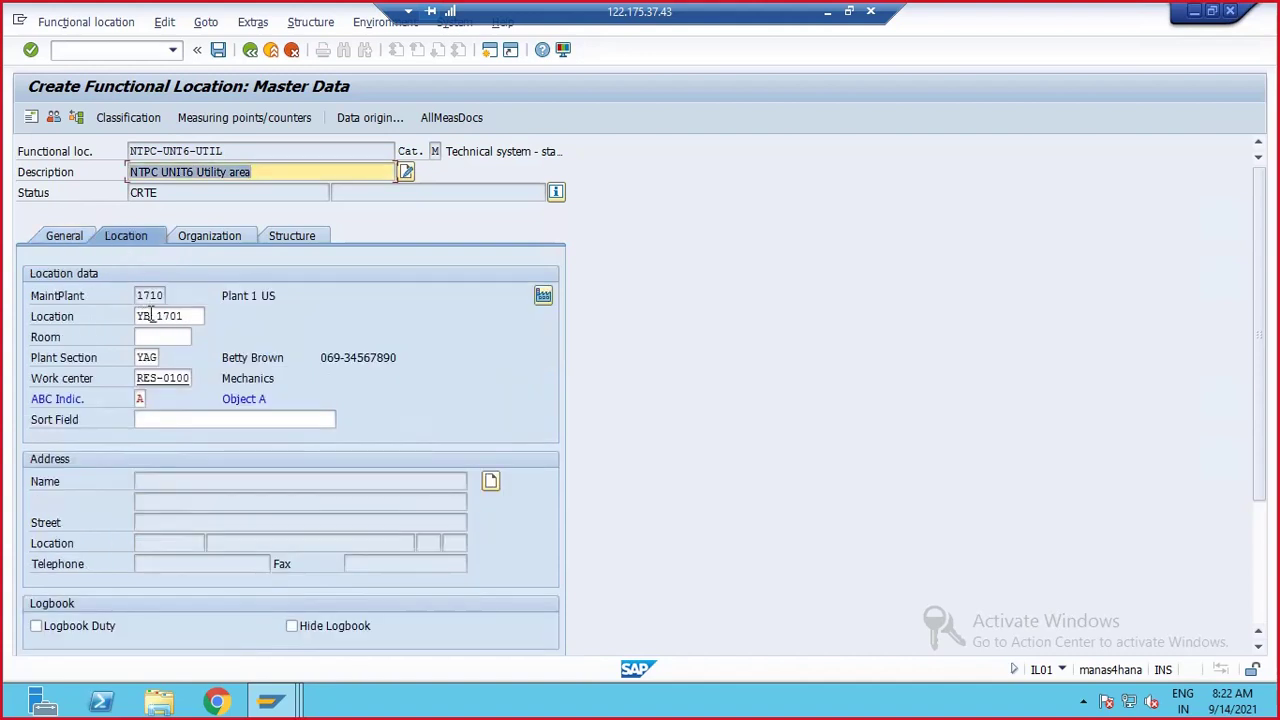
left_click(157, 316)
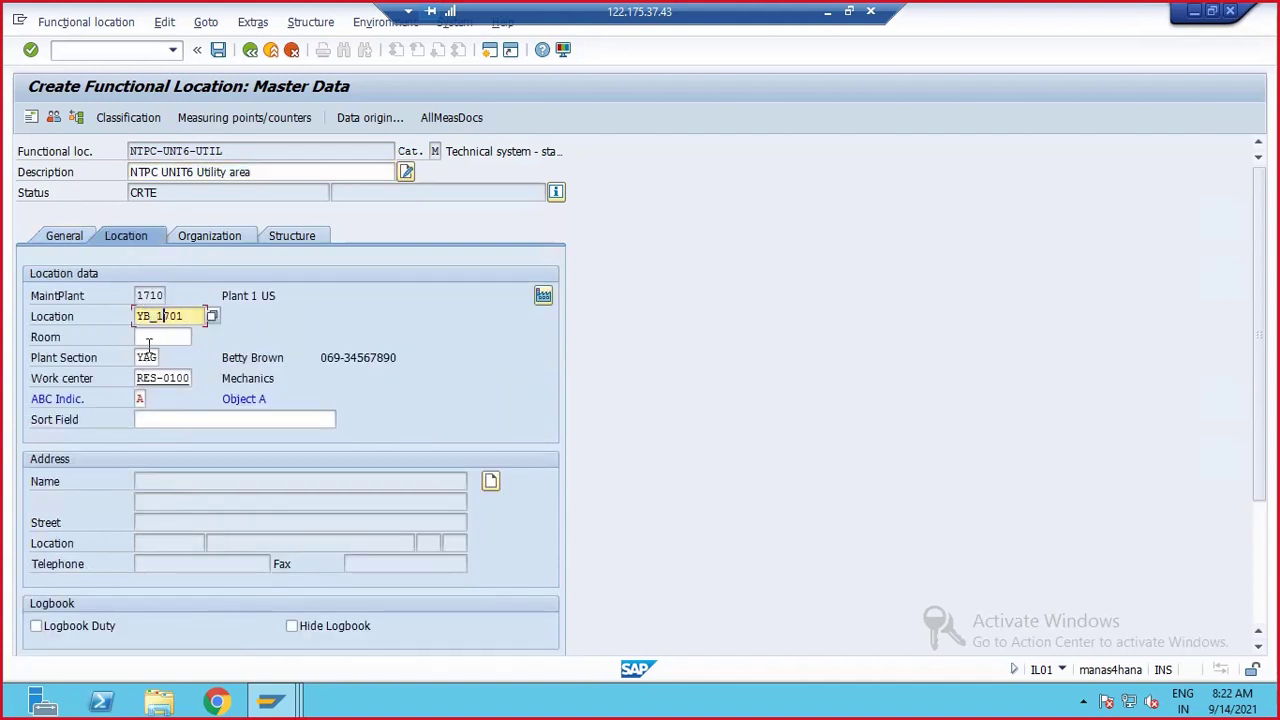
left_click(148, 340)
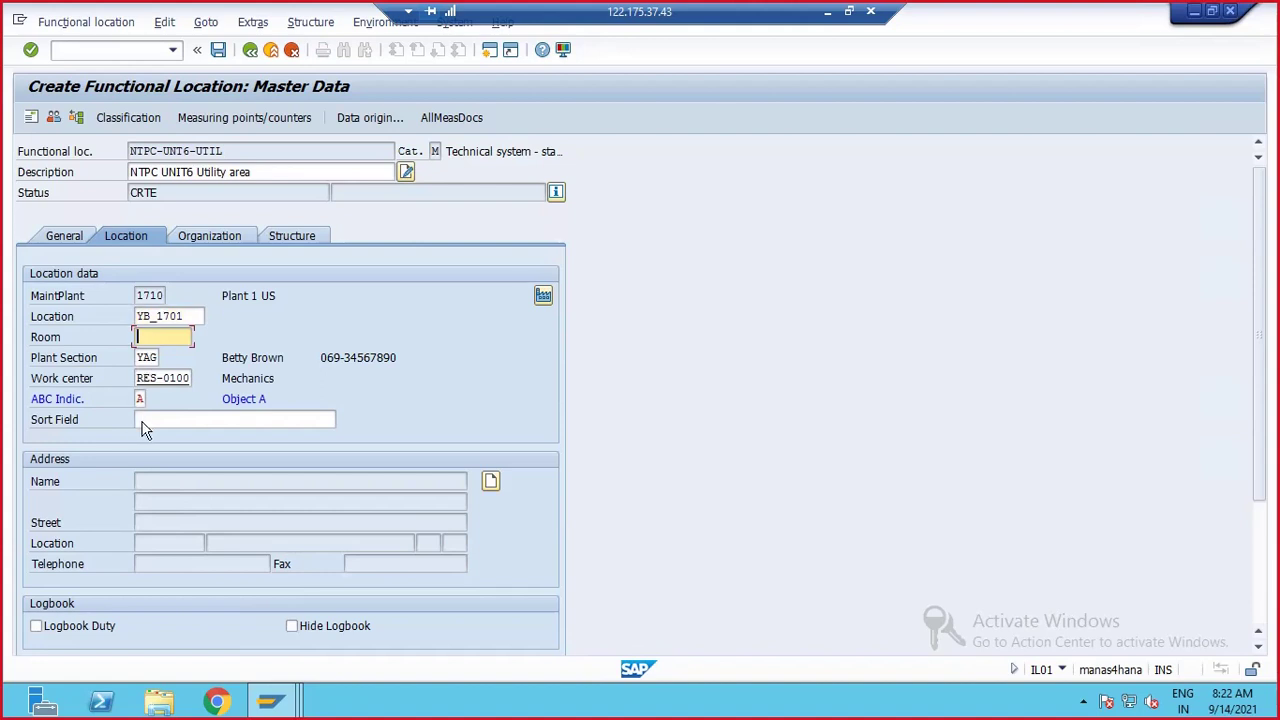
left_click(187, 419)
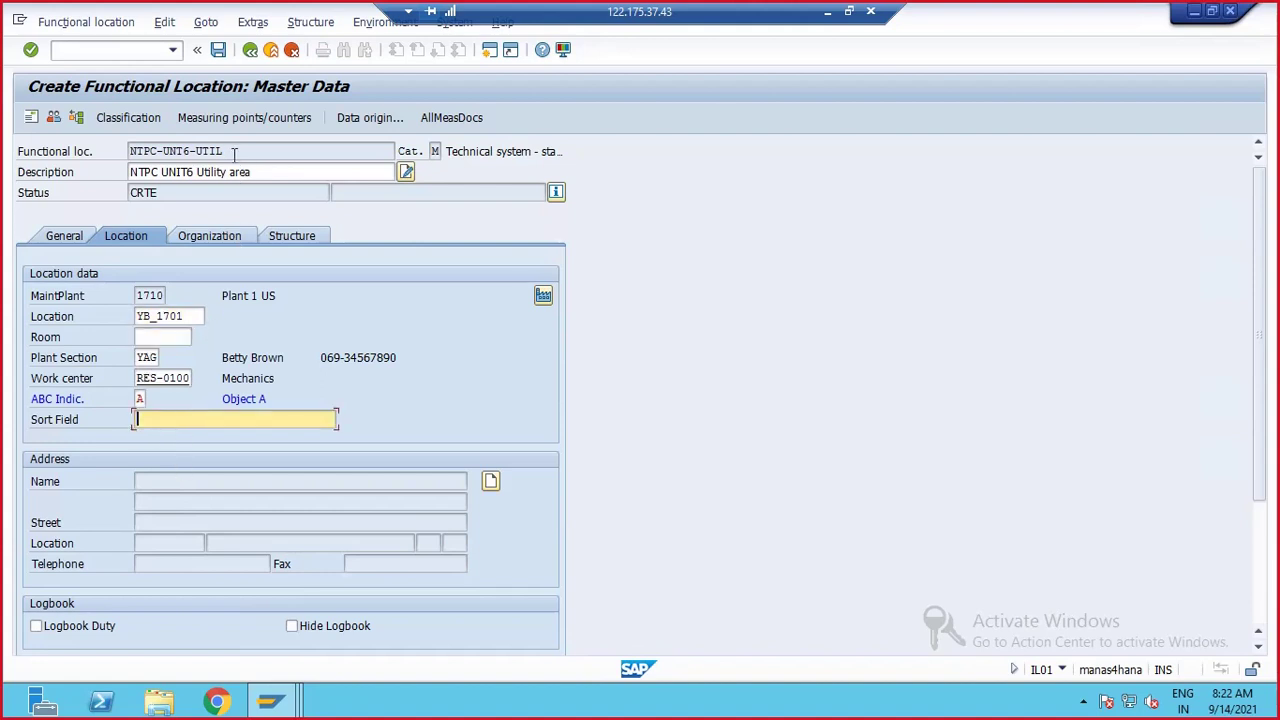
left_click(168, 316)
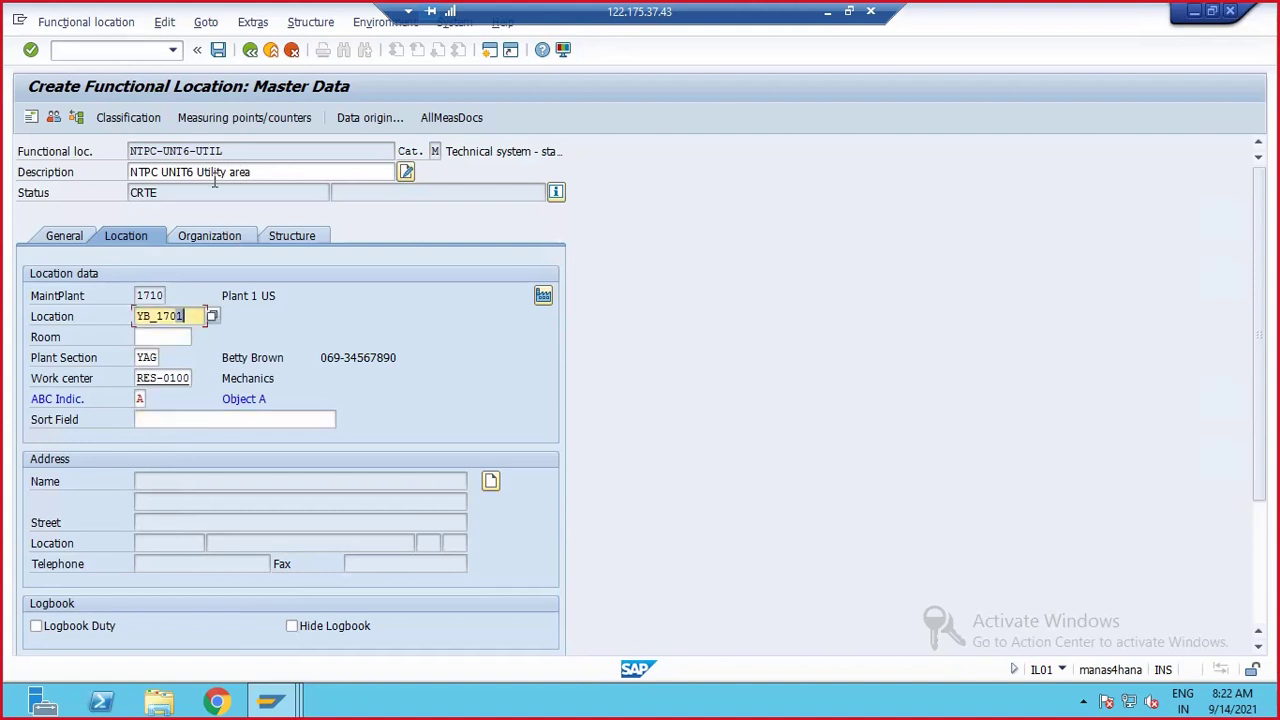
left_click(155, 420)
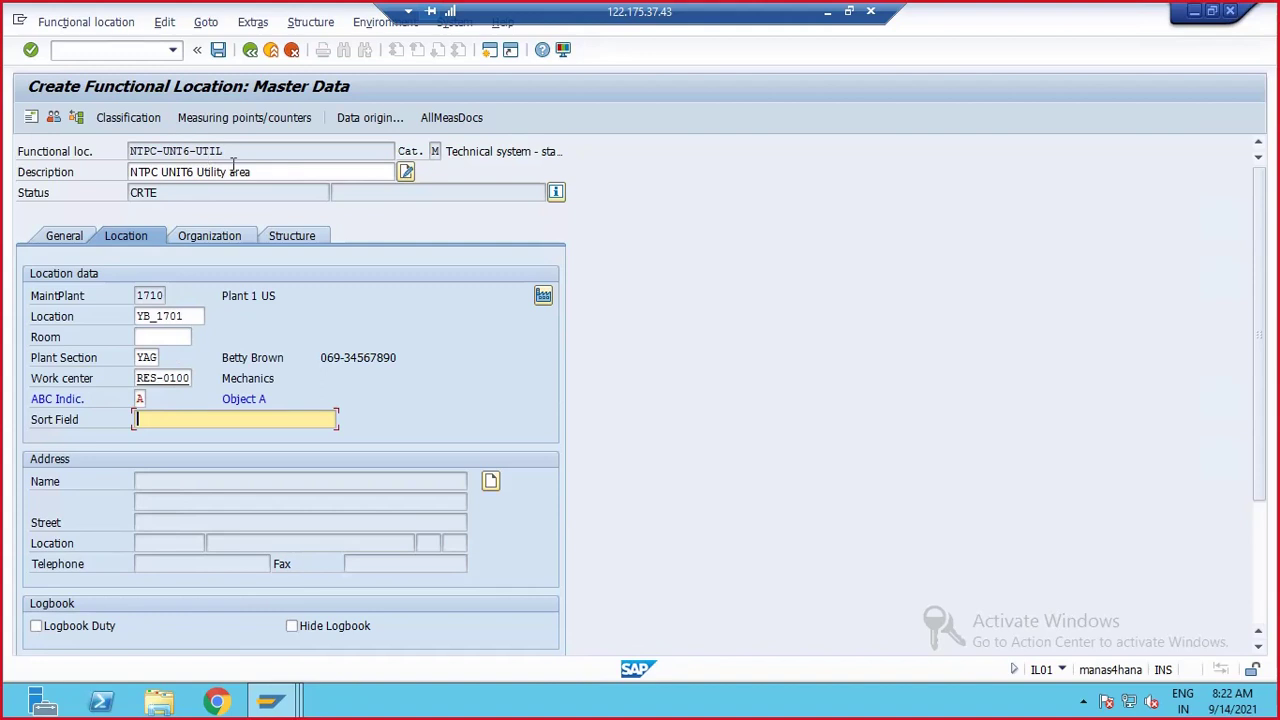
left_click_drag(226, 151, 128, 151)
key("ctrl+c")
left_click(130, 151)
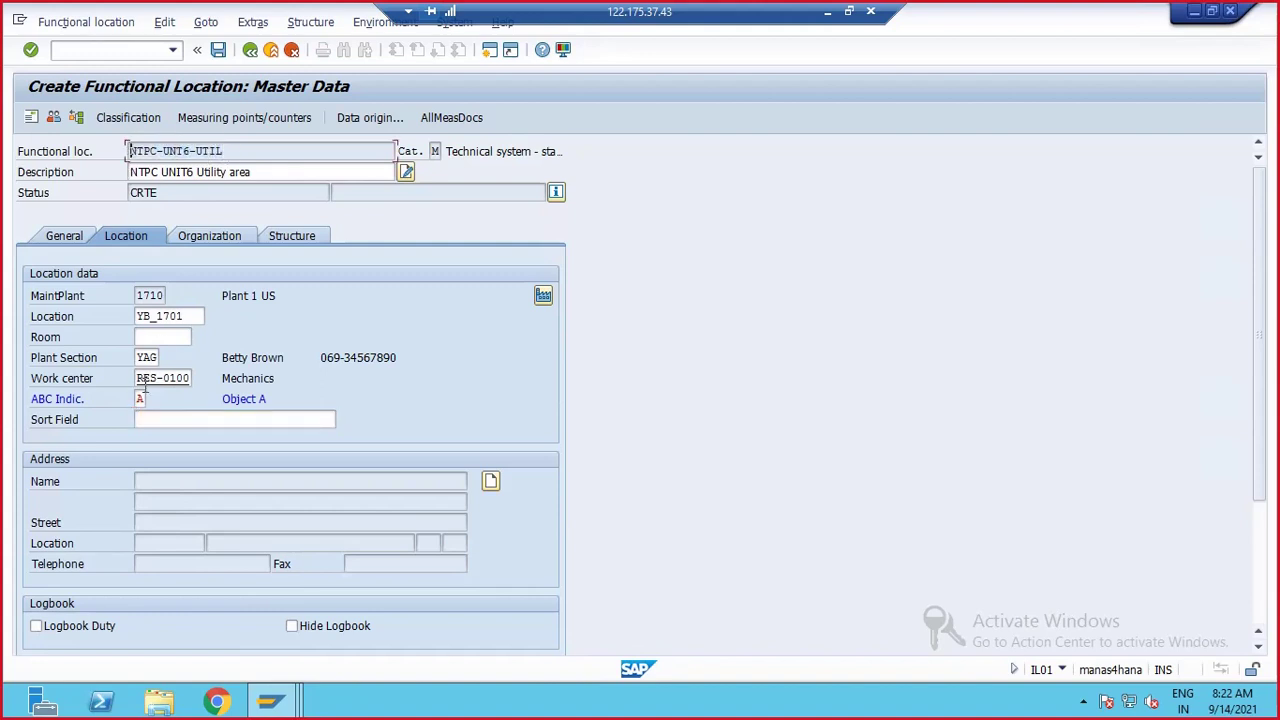
left_click(150, 420)
key("ctrl+v")
key("shift+Home")
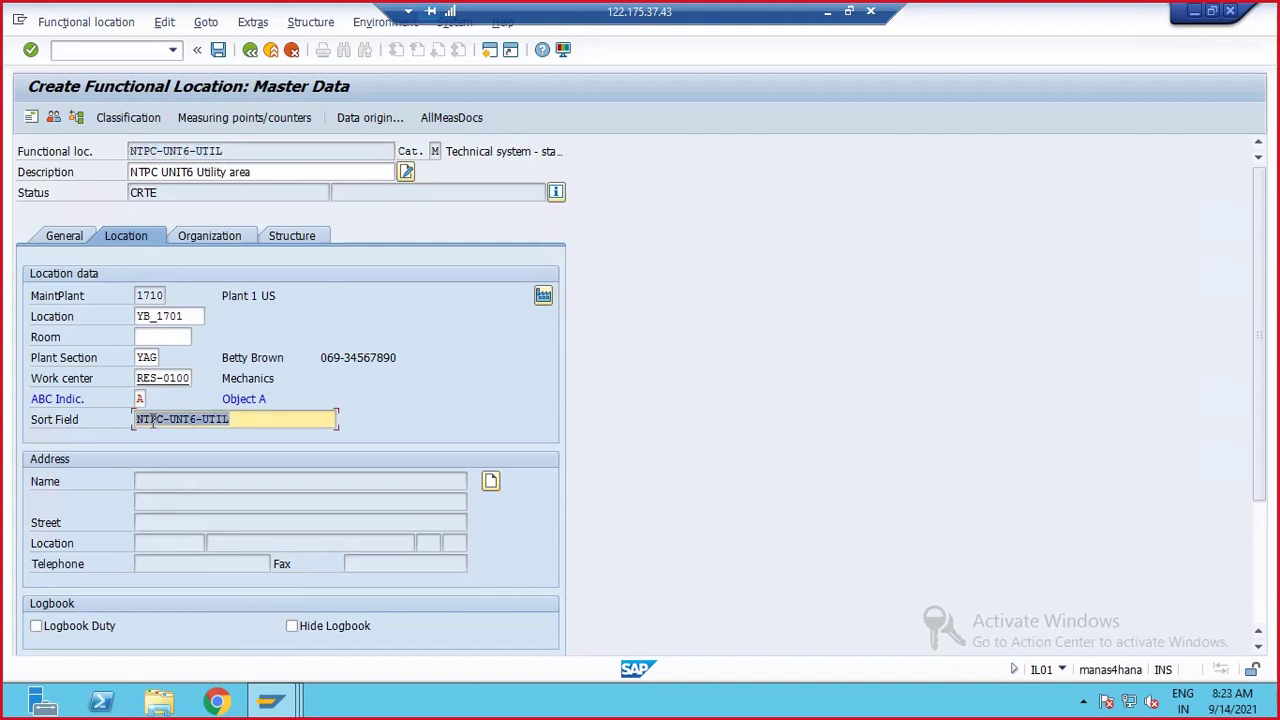
- Assign planner group 910 (PM-Planner Elec.) in the organization data and save the functional location
left_click(209, 233)
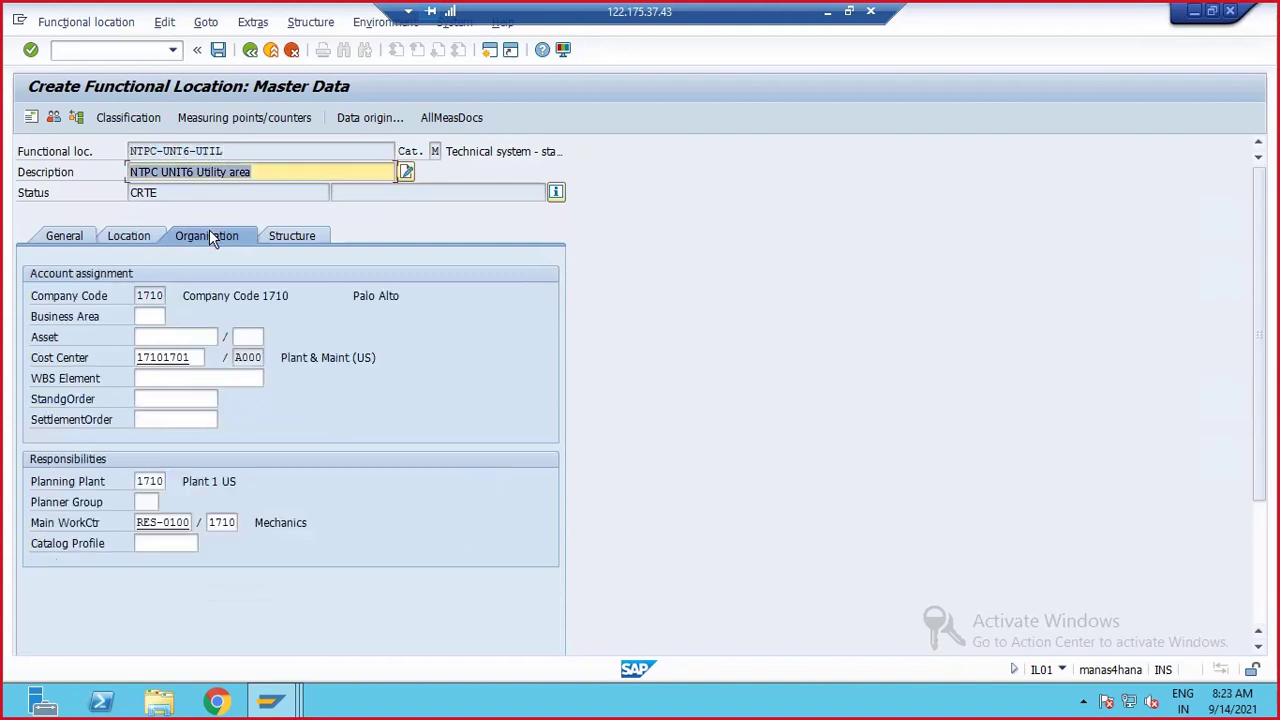
left_click(155, 336)
left_click(158, 378)
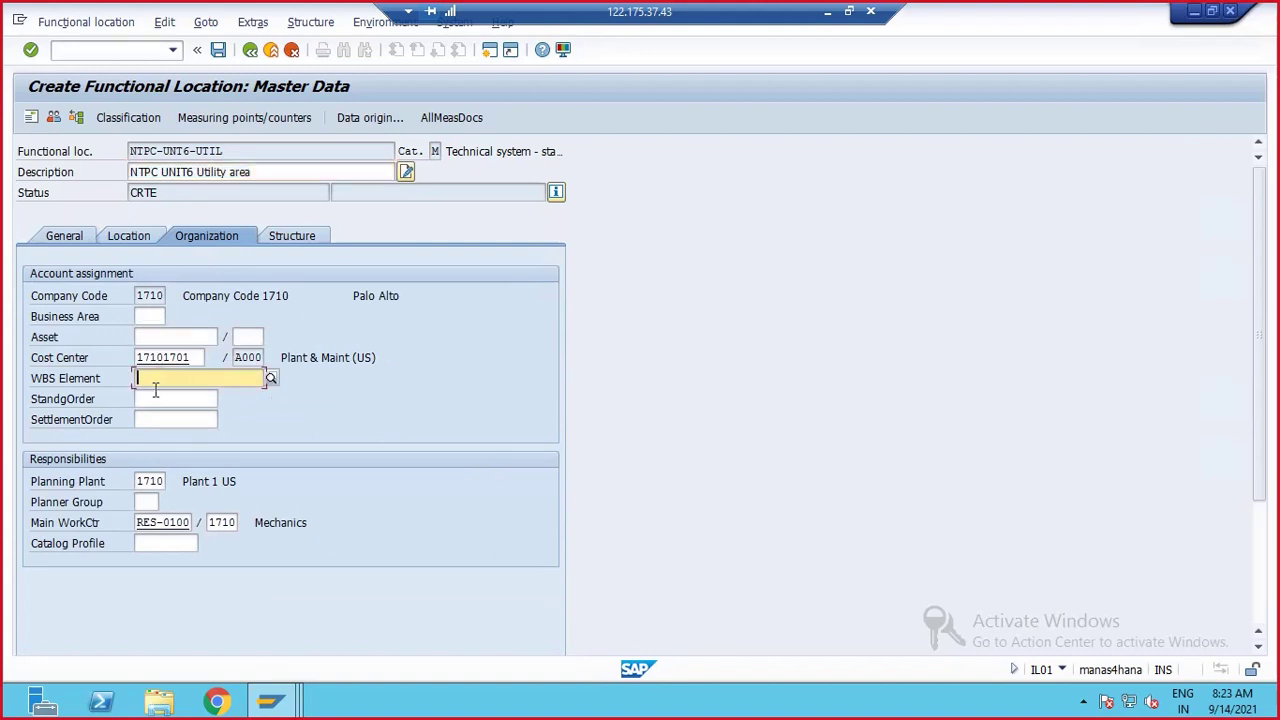
left_click(140, 503)
left_click(165, 502)
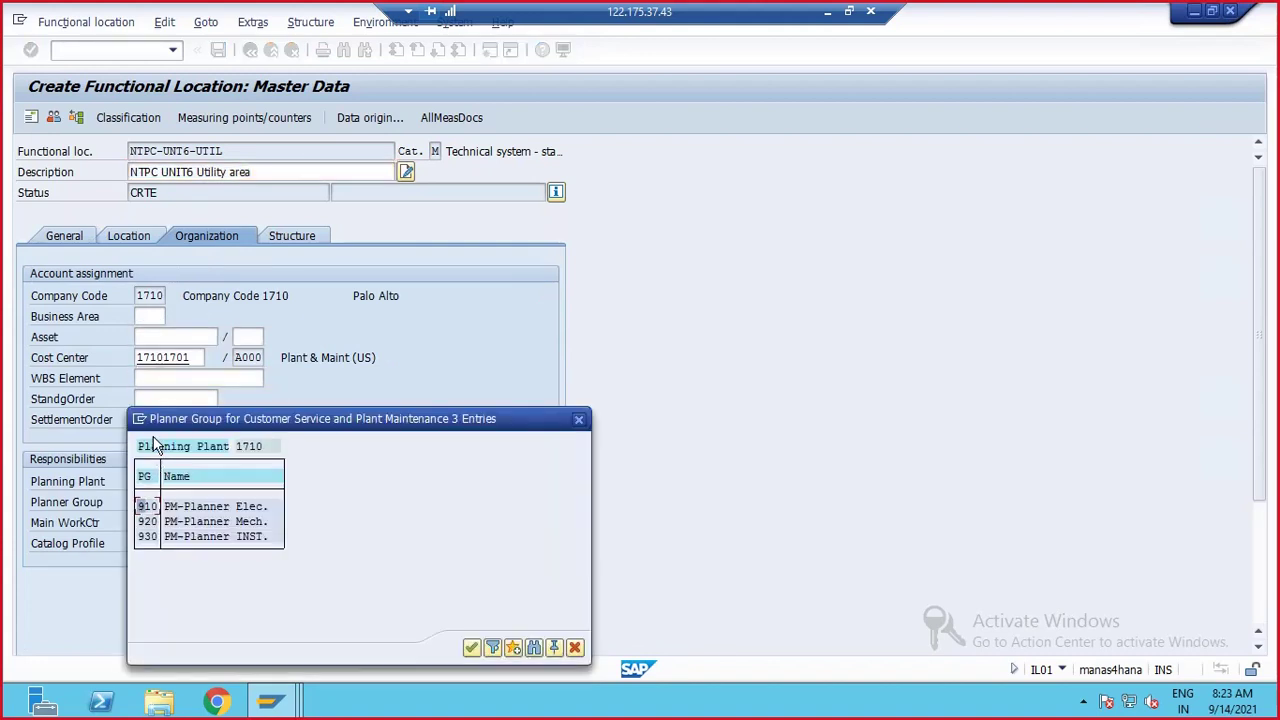
double_click(150, 507)
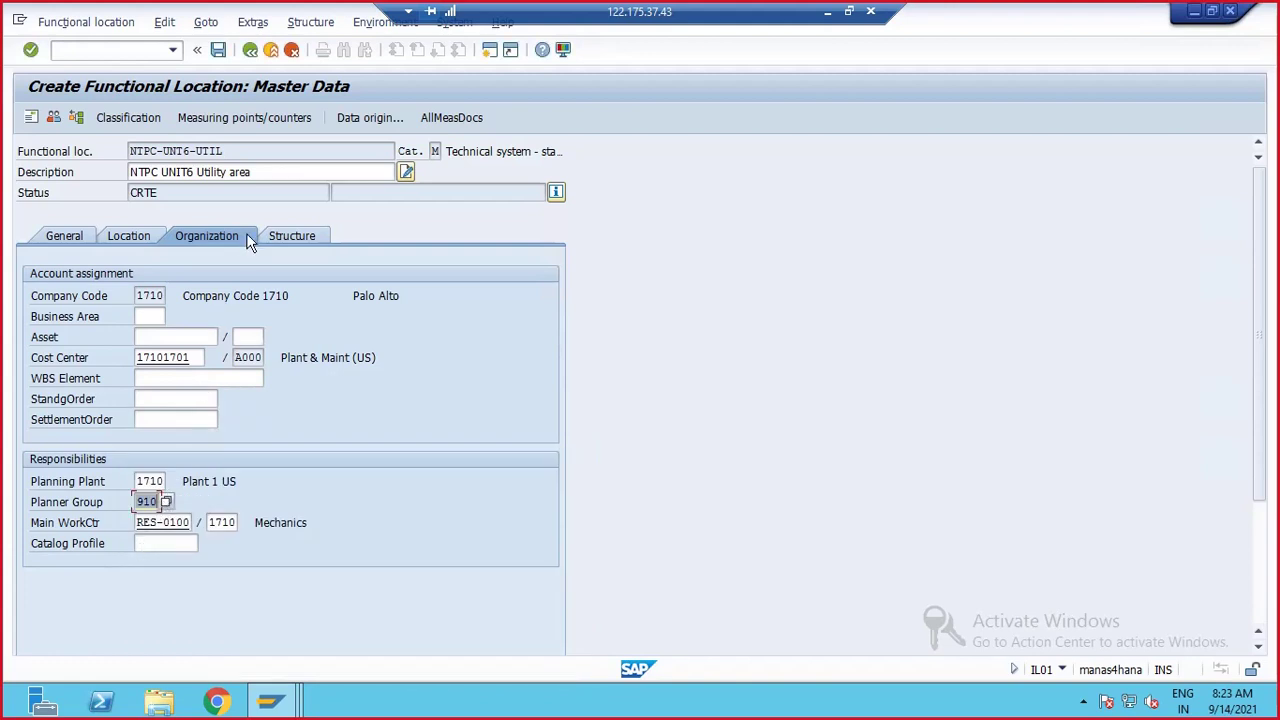
left_click(278, 240)
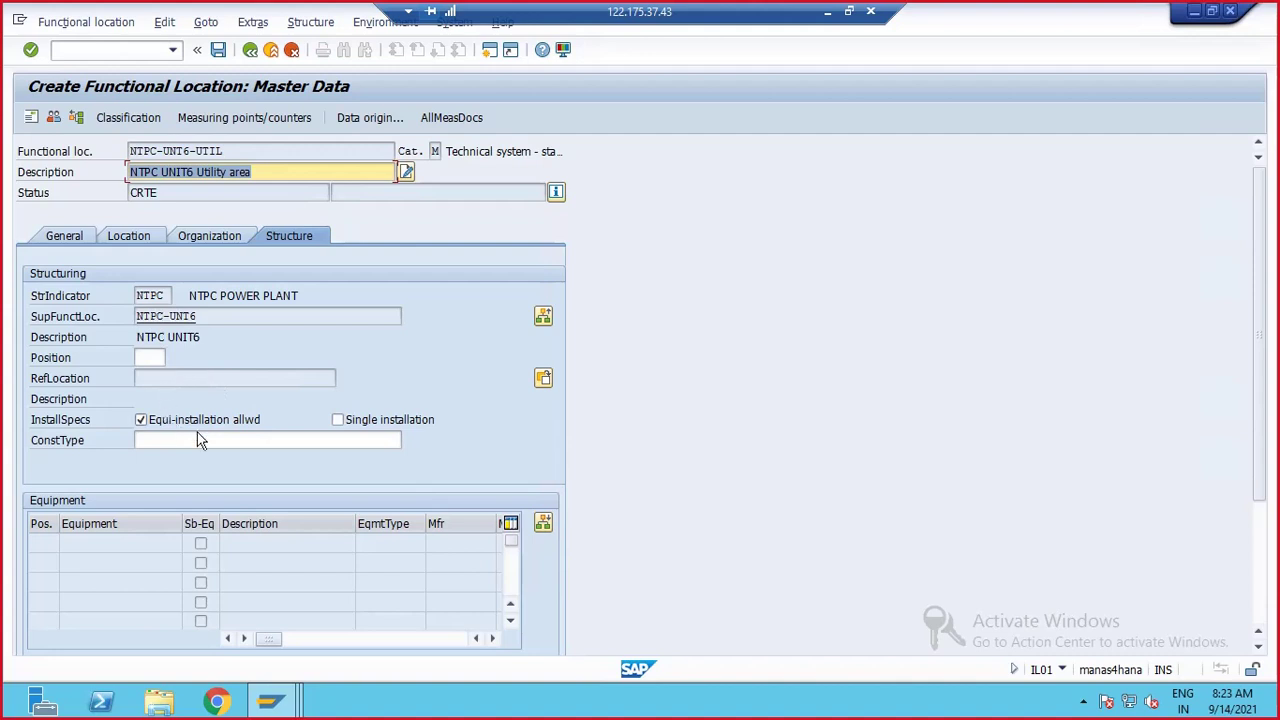
left_click(218, 49)
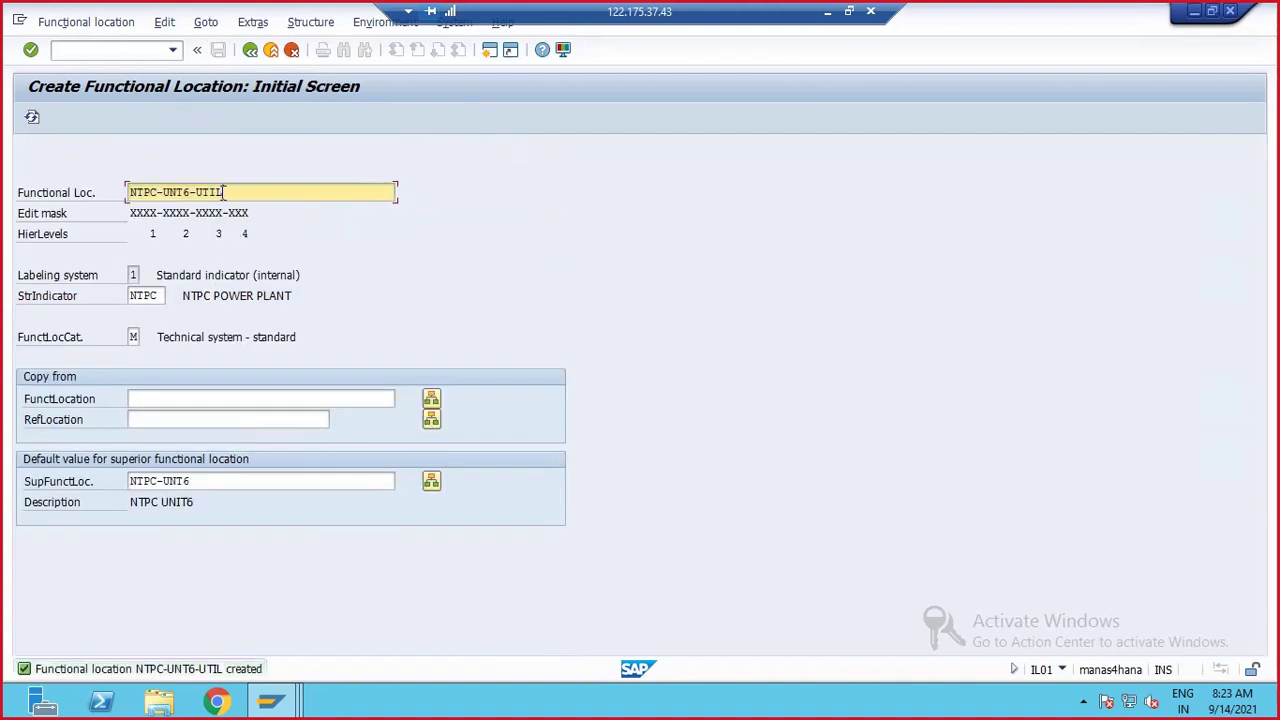
- Replace the default superior functional location with NTPC-UNT6-UTIL, copied from the functional location ID
left_click_drag(224, 192, 123, 181)
key("ctrl+c")
left_click(200, 481)
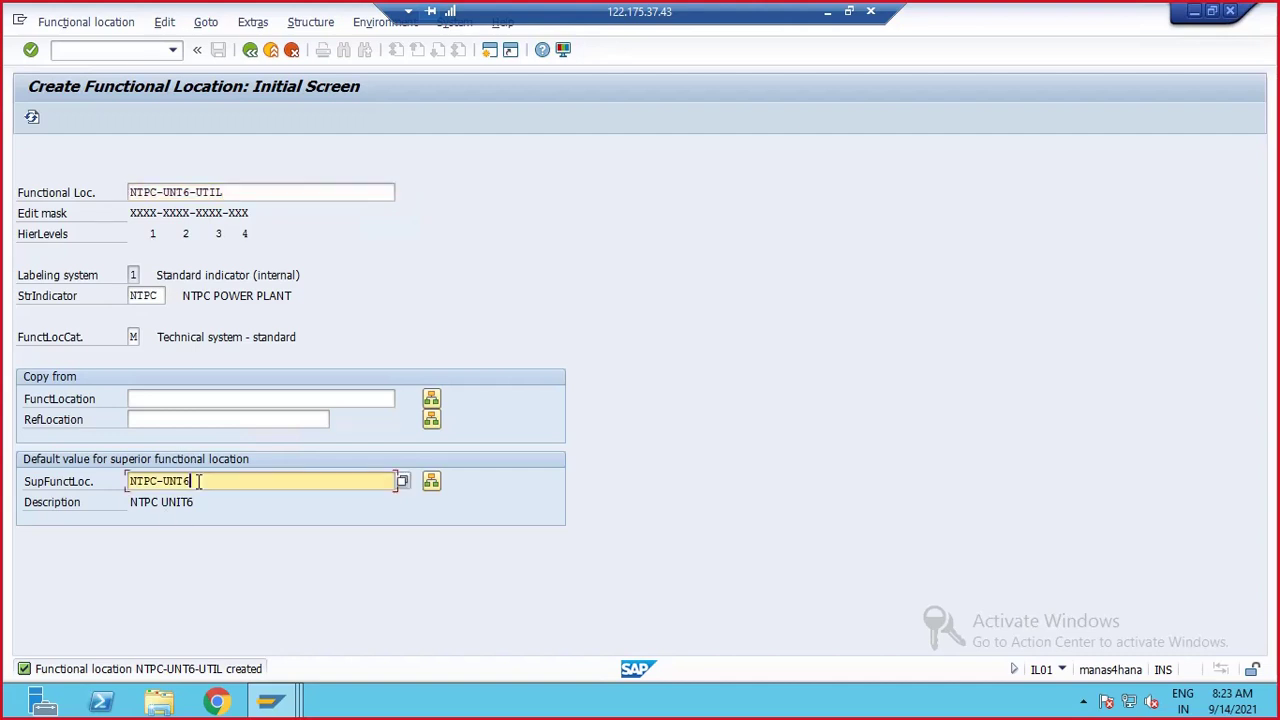
key("BackSpace")
key("ctrl+a")
key("BackSpace")
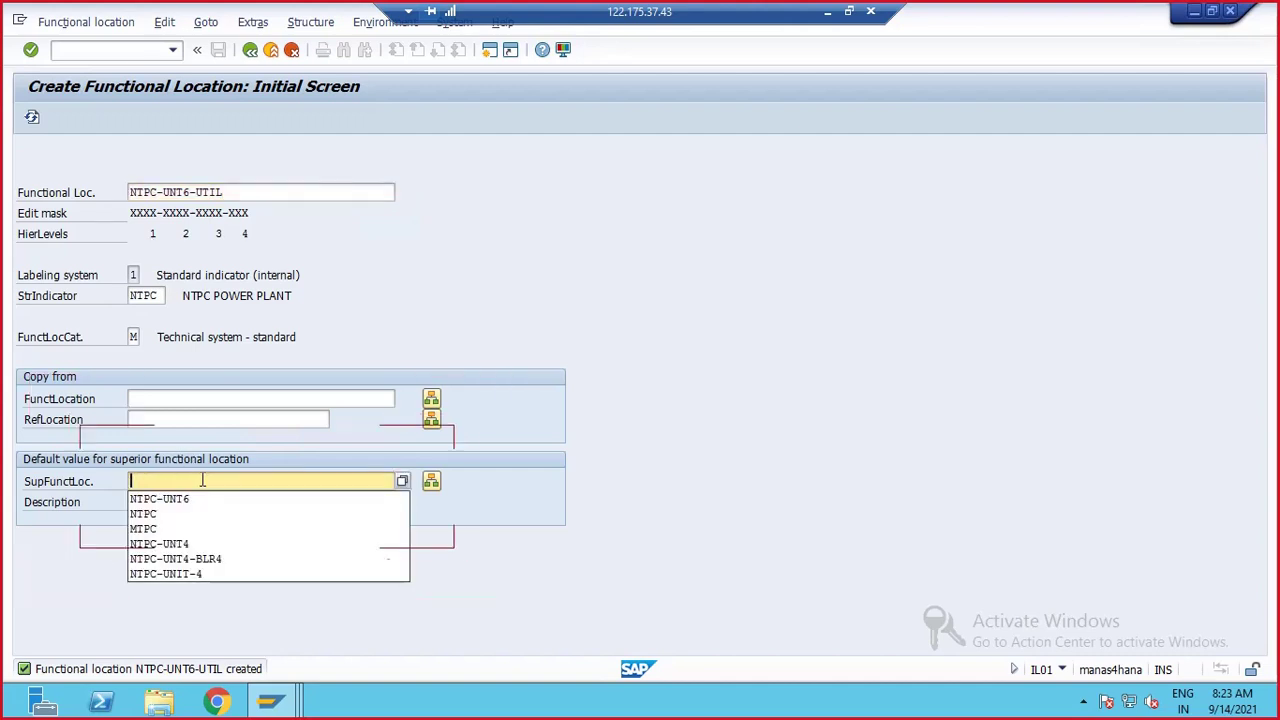
key("ctrl+v")
- Extend the functional location ID to NTPC-UNT6-UTIL-CMP and open its master data
left_click(195, 192)
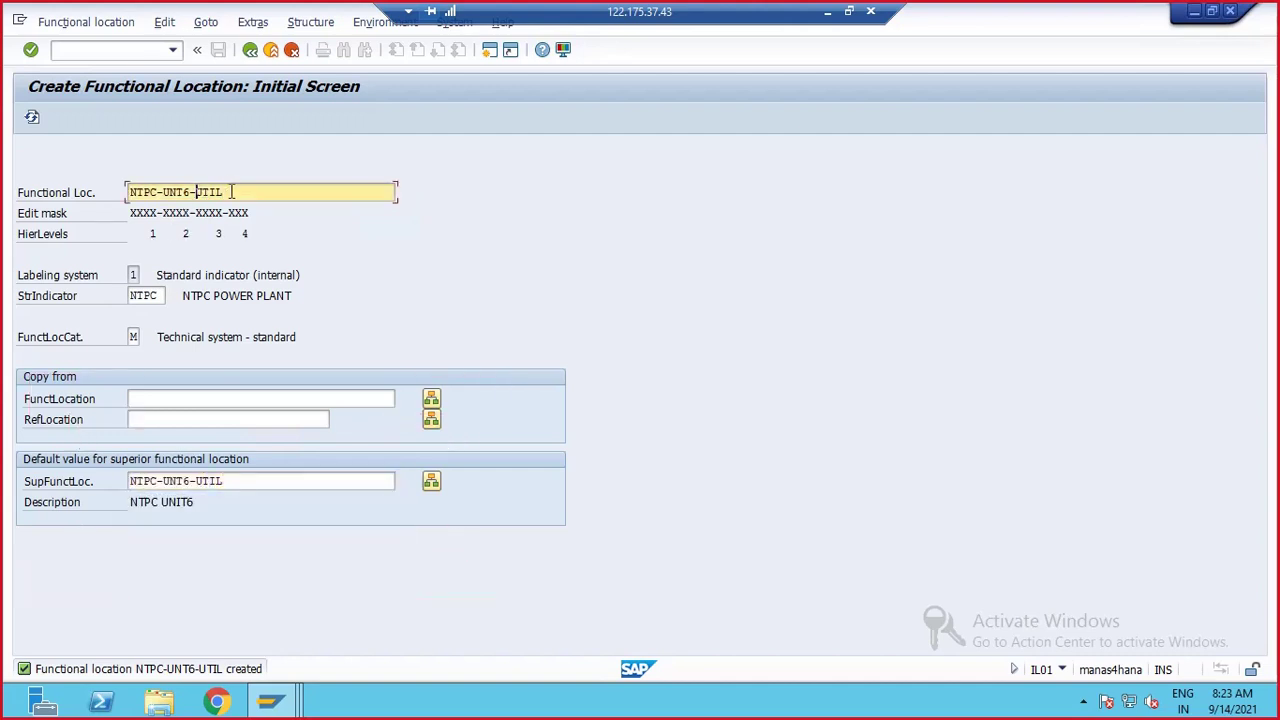
type("-")
type("CMP")
key("Return")
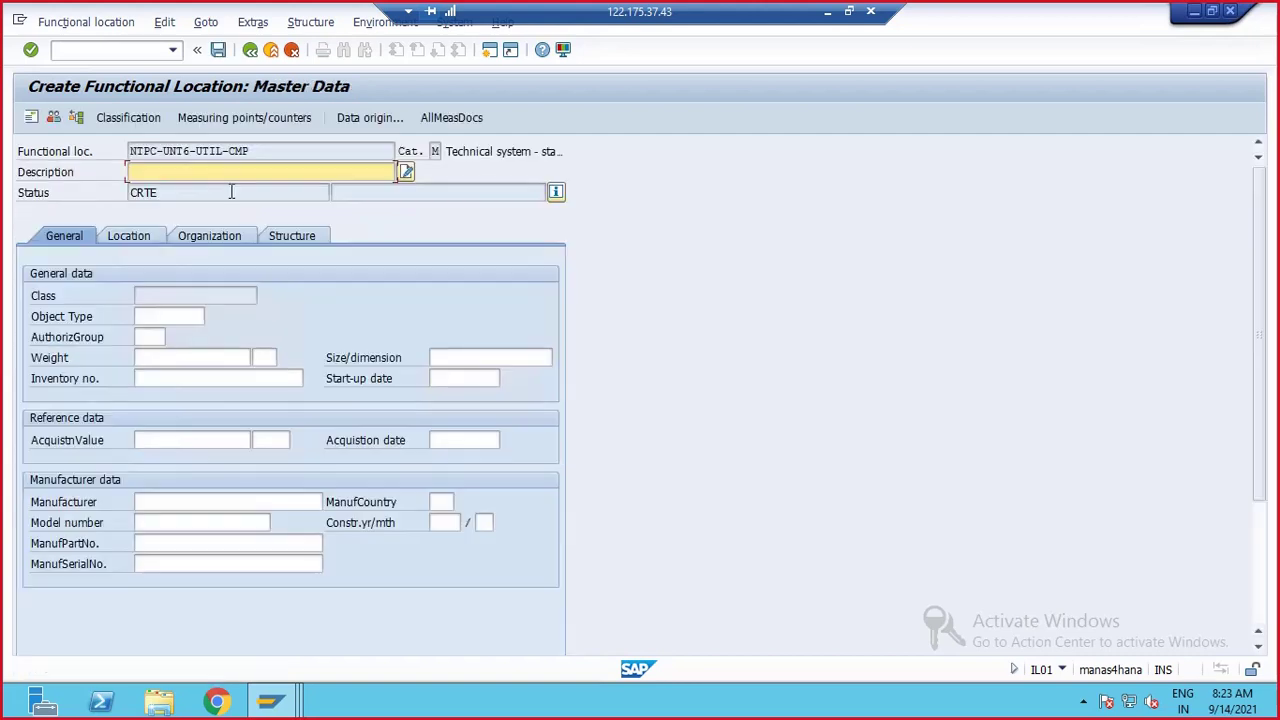
- Enter "NTPC UNIT6 Utility Compressor area" as the description, adapting the earlier utility area description
left_click(230, 186)
left_click(222, 172)
left_click(225, 187)
key("BackSpace")
key("BackSpace")
key("BackSpace")
key("BackSpace")
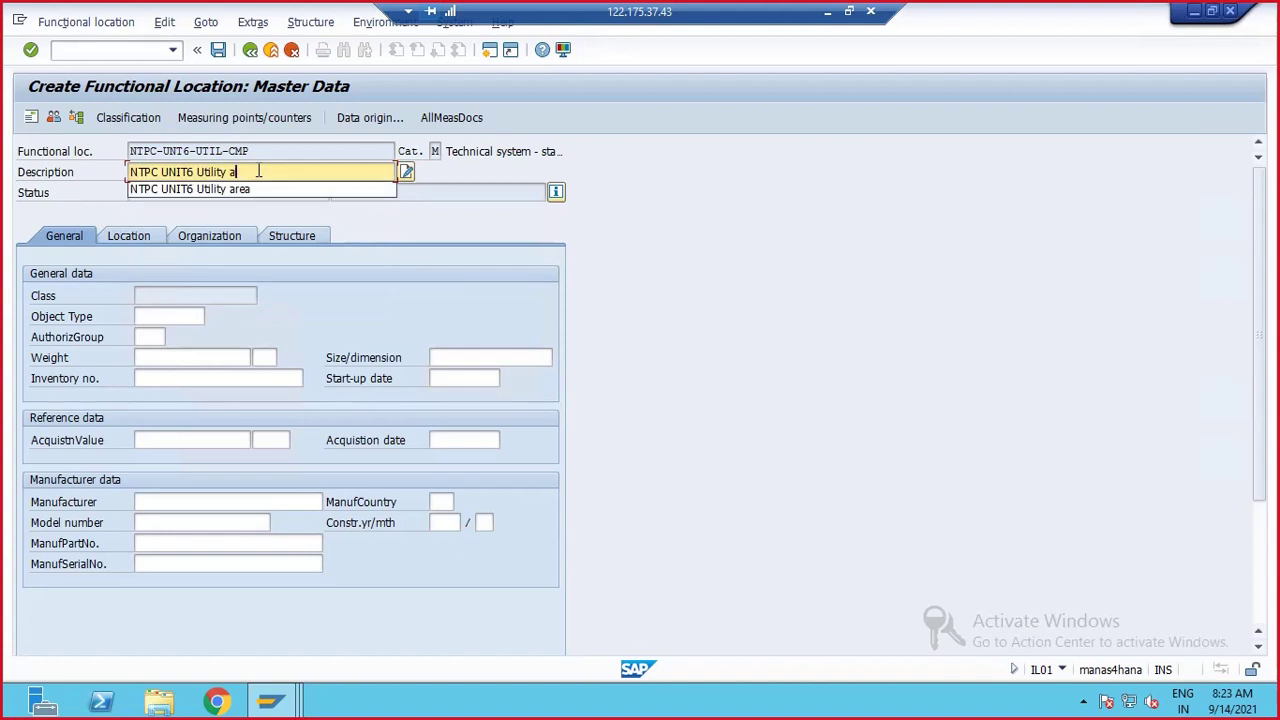
type("Compre")
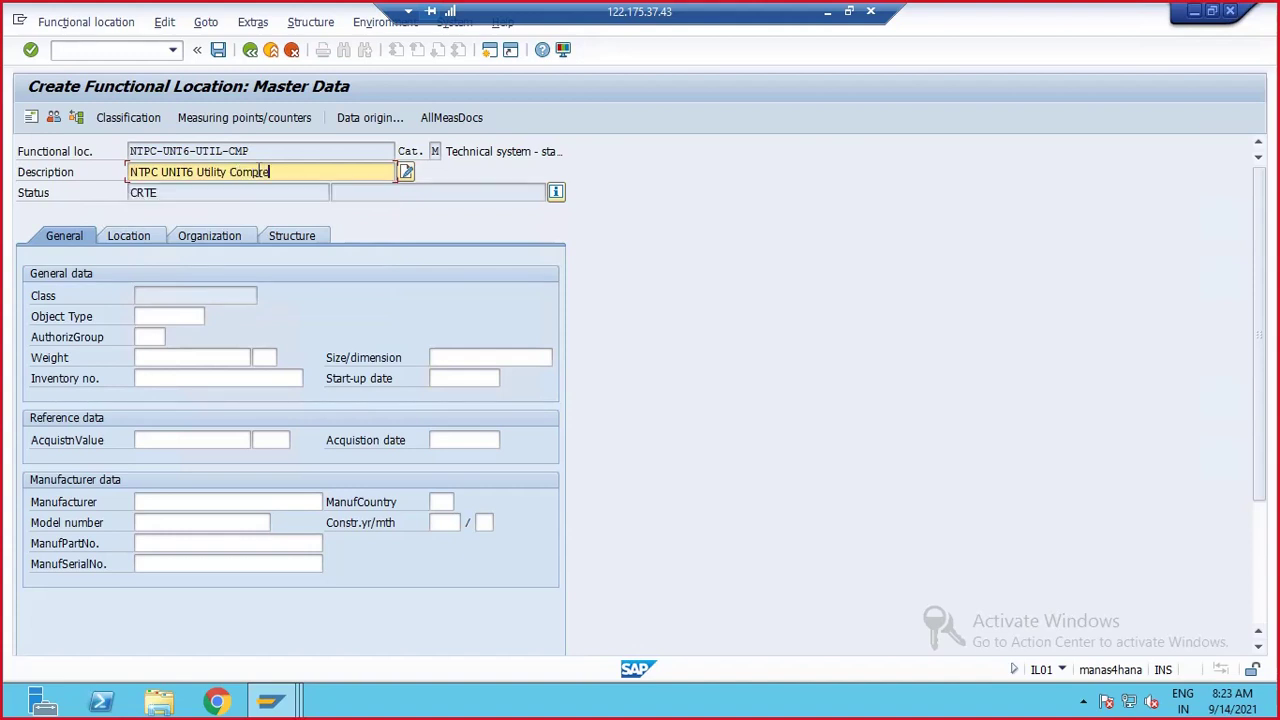
type("ssor area")
key("Return")
- Clear the description and reselect "NTPC UNIT6 Utility Compressor area" from the previously entered descriptions
type("N")
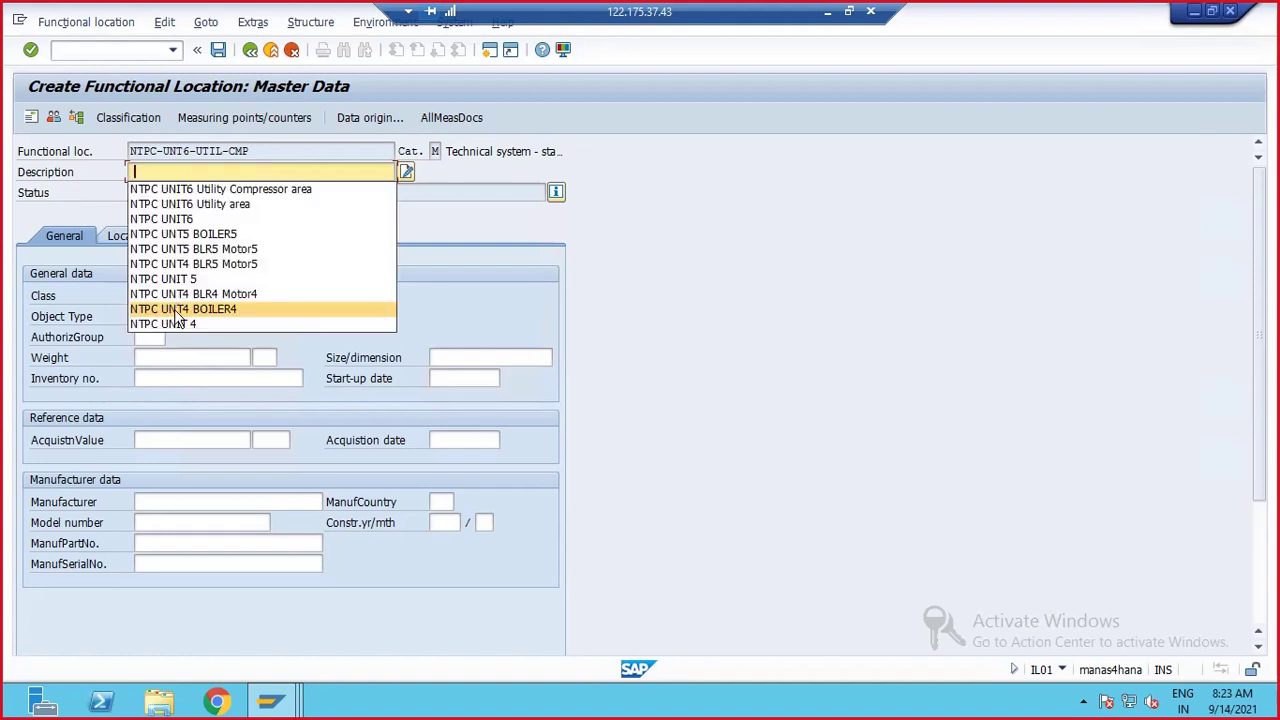
left_click(178, 308)
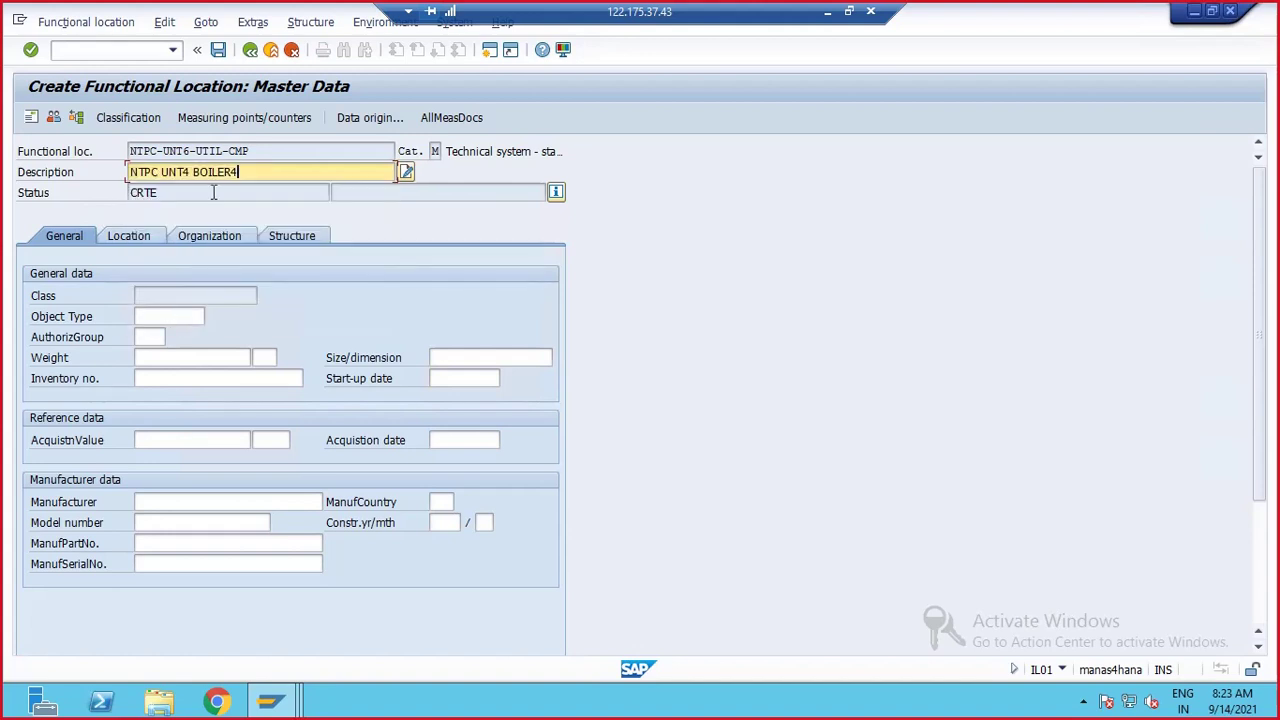
key("ctrl+a")
key("BackSpace")
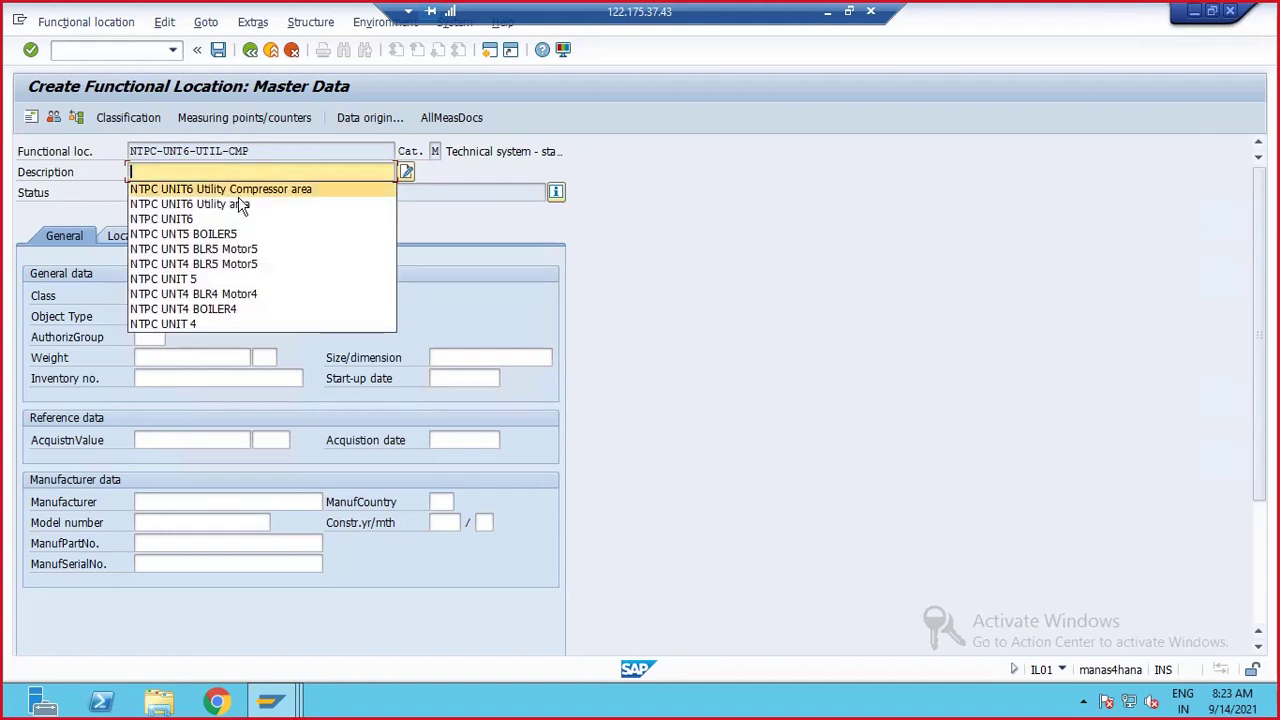
left_click(320, 203)
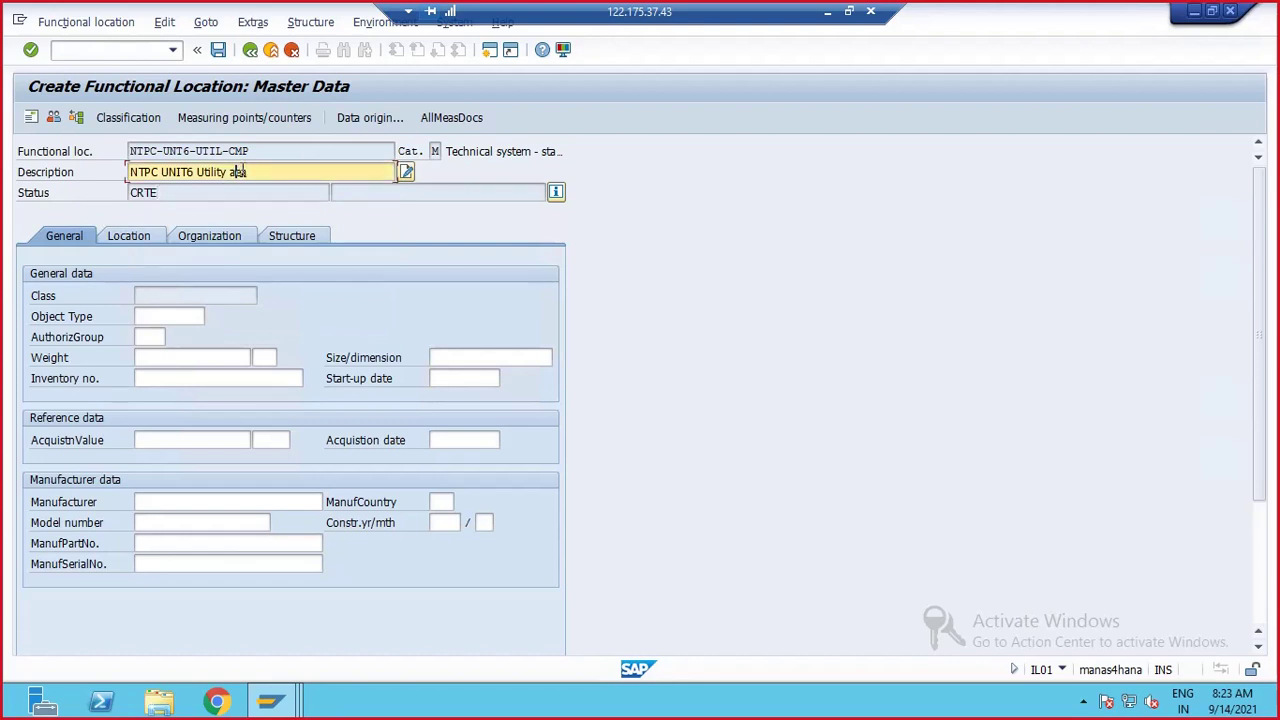
key("ctrl+a")
key("BackSpace")
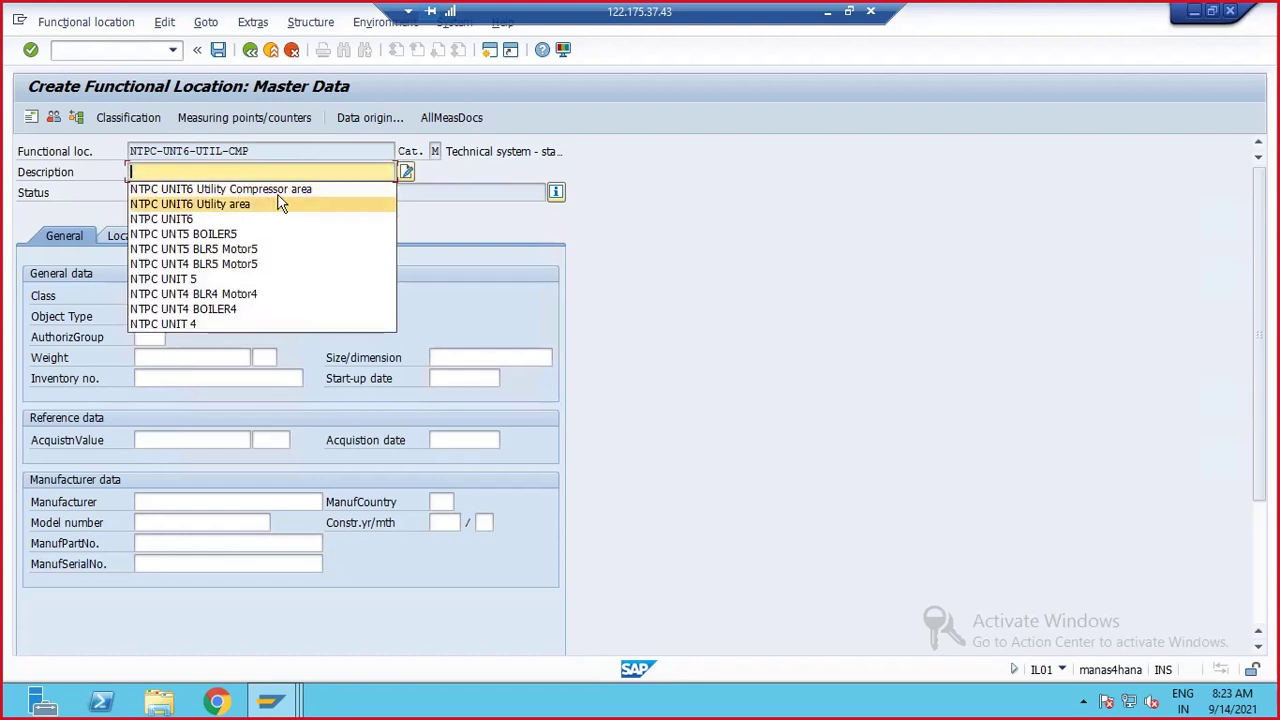
left_click(281, 188)
- Set the object type of the compressor area location to 9500
left_click(158, 316)
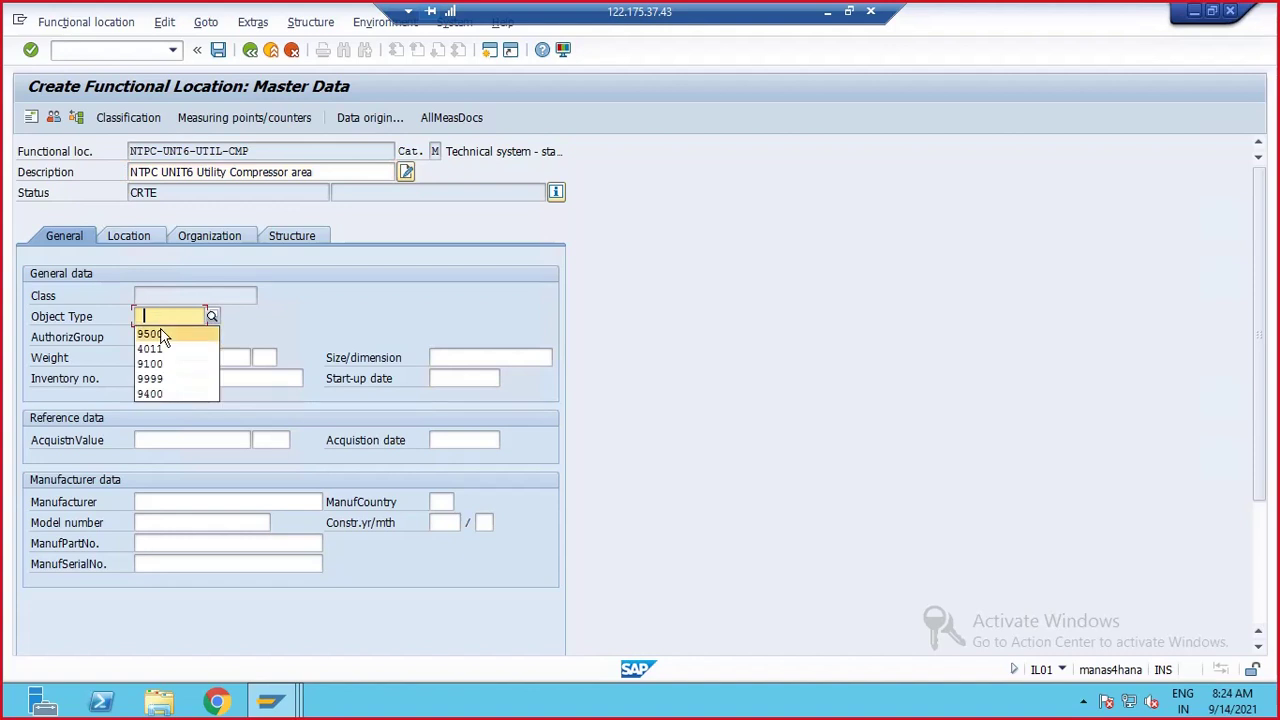
left_click(145, 334)
left_click(138, 440)
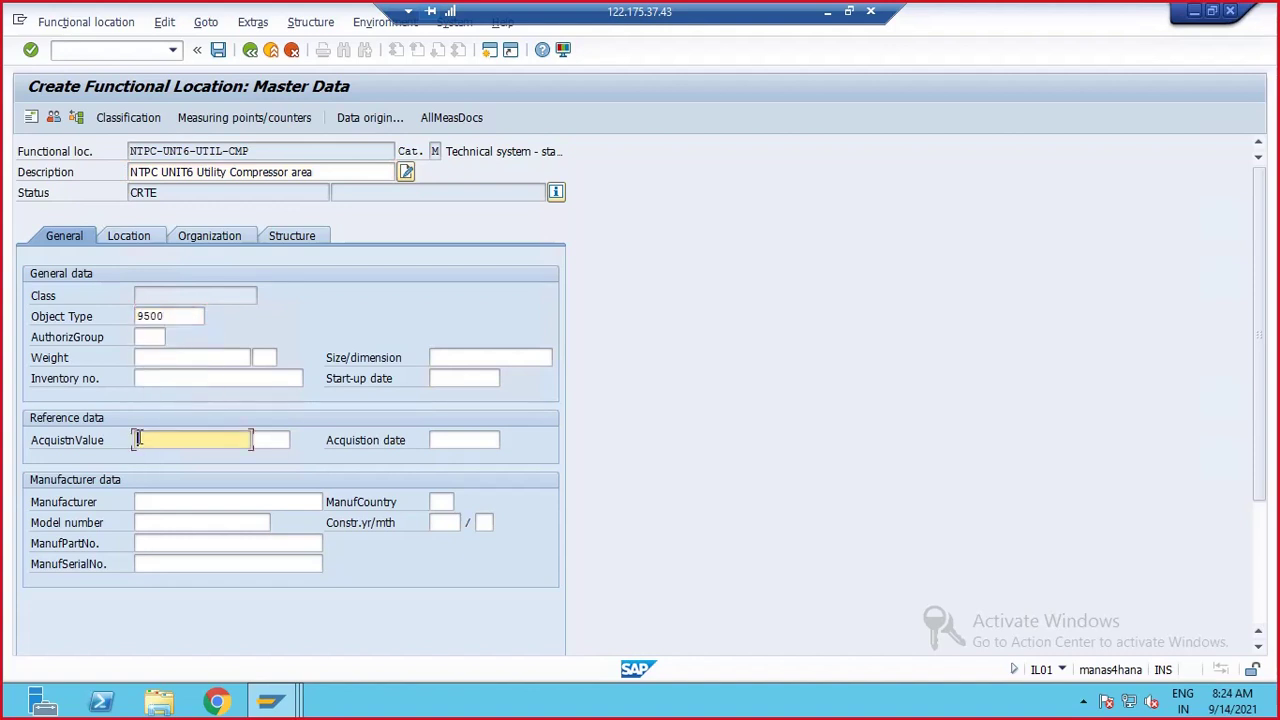
- Fill in the manufacturer data with manufacturer JOHNSON, country US and model number C240
left_click(146, 502)
left_click(150, 517)
left_click(148, 522)
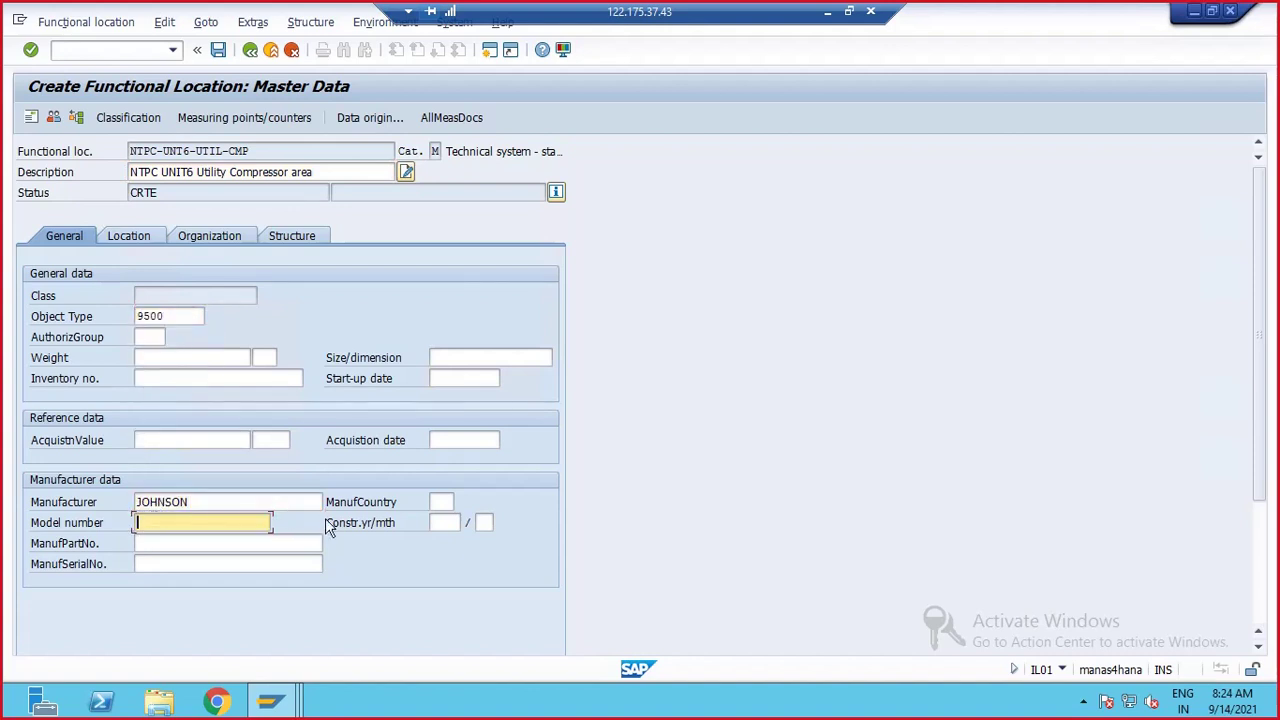
left_click(437, 502)
left_click(445, 518)
left_click(207, 522)
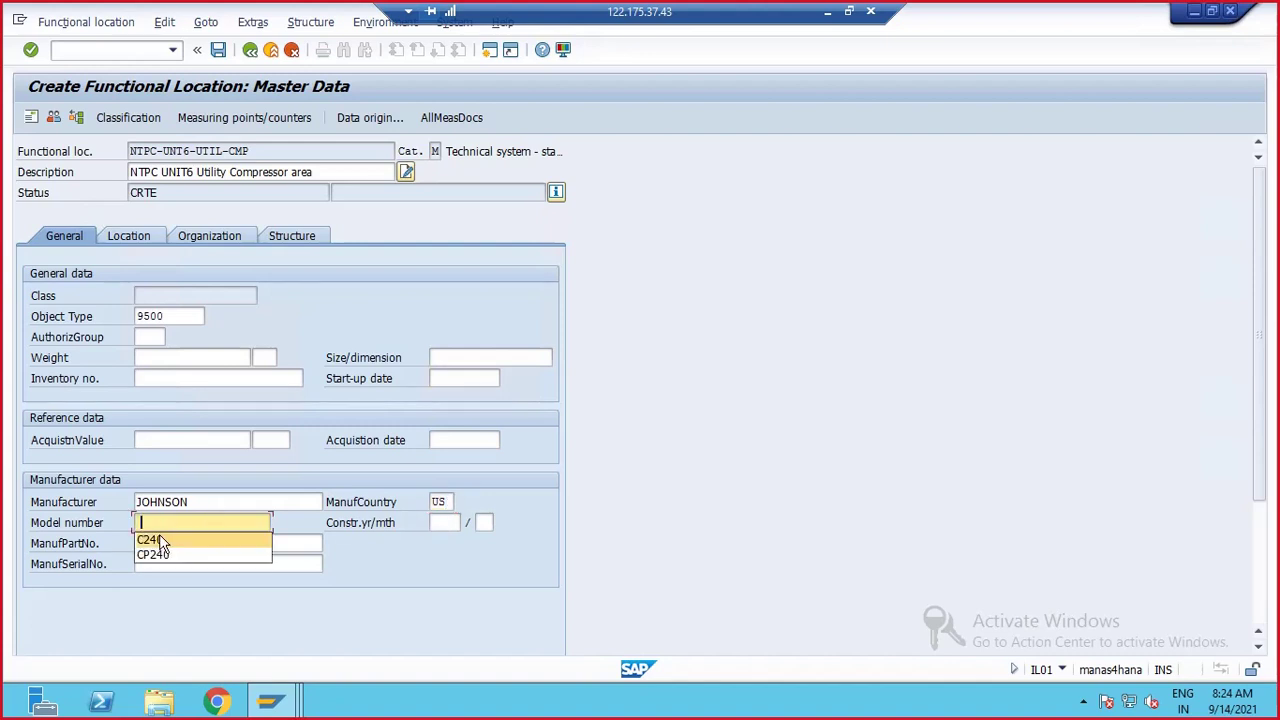
left_click(184, 532)
- Change the manufacturer to "Weir minerals" and enter manufacturer part number AP36483
left_click(194, 502)
double_click(194, 502)
key("BackSpace")
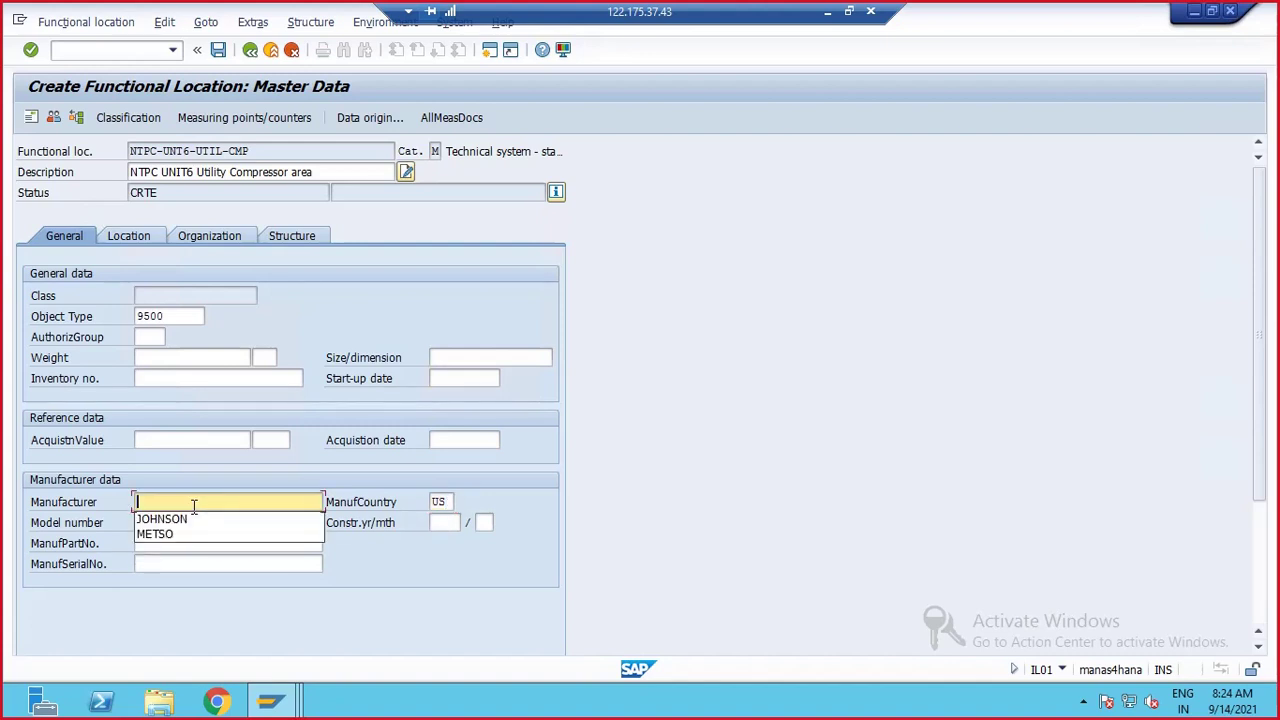
type("W")
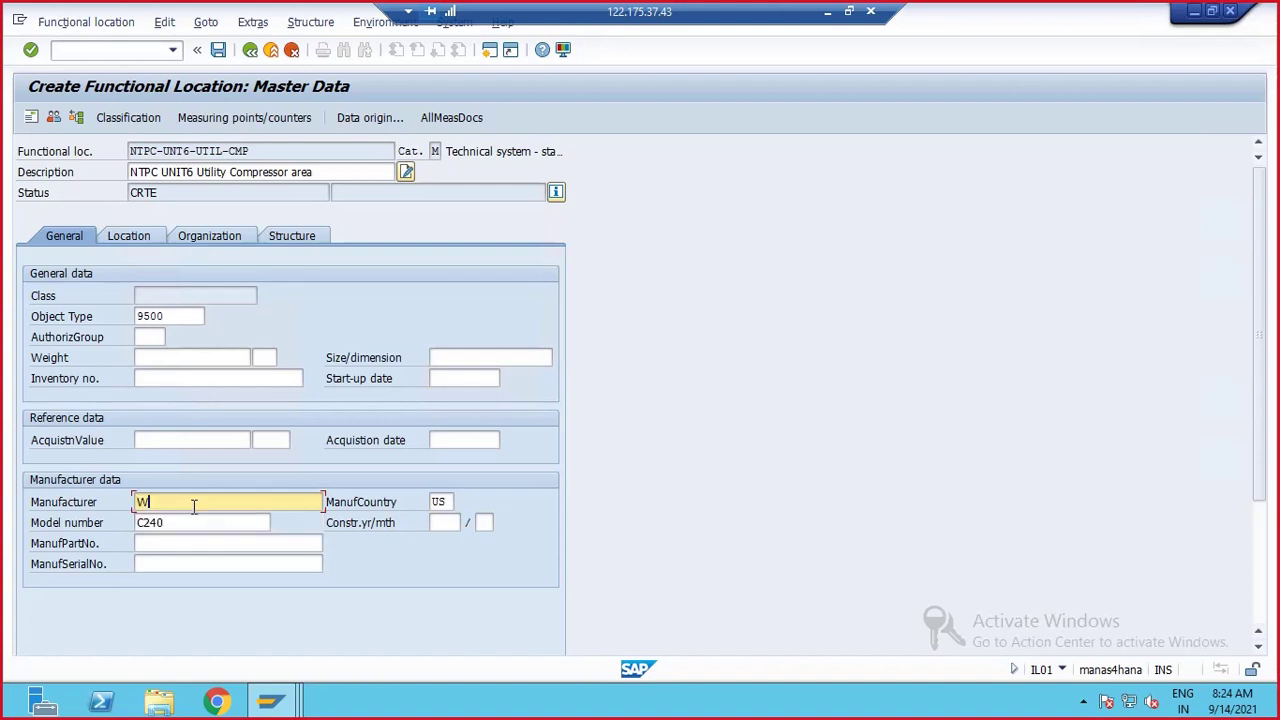
key("BackSpace")
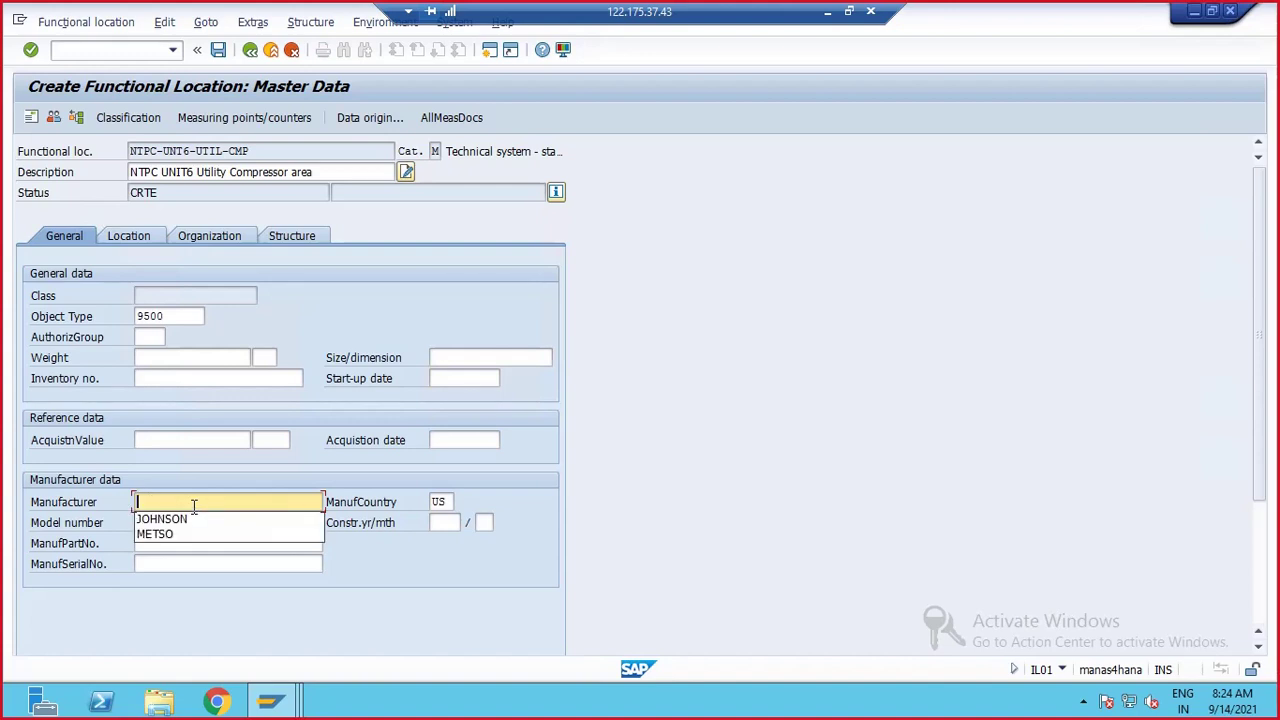
type("Weir ")
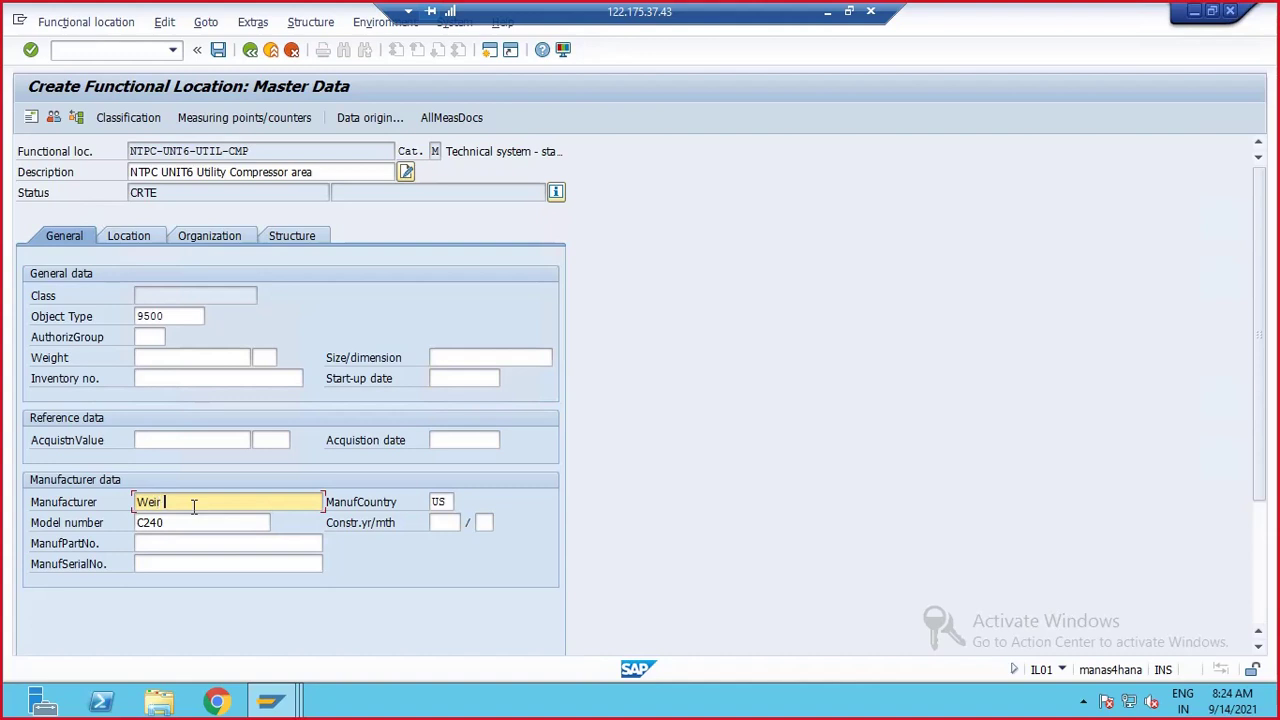
type("minerals")
key("Return")
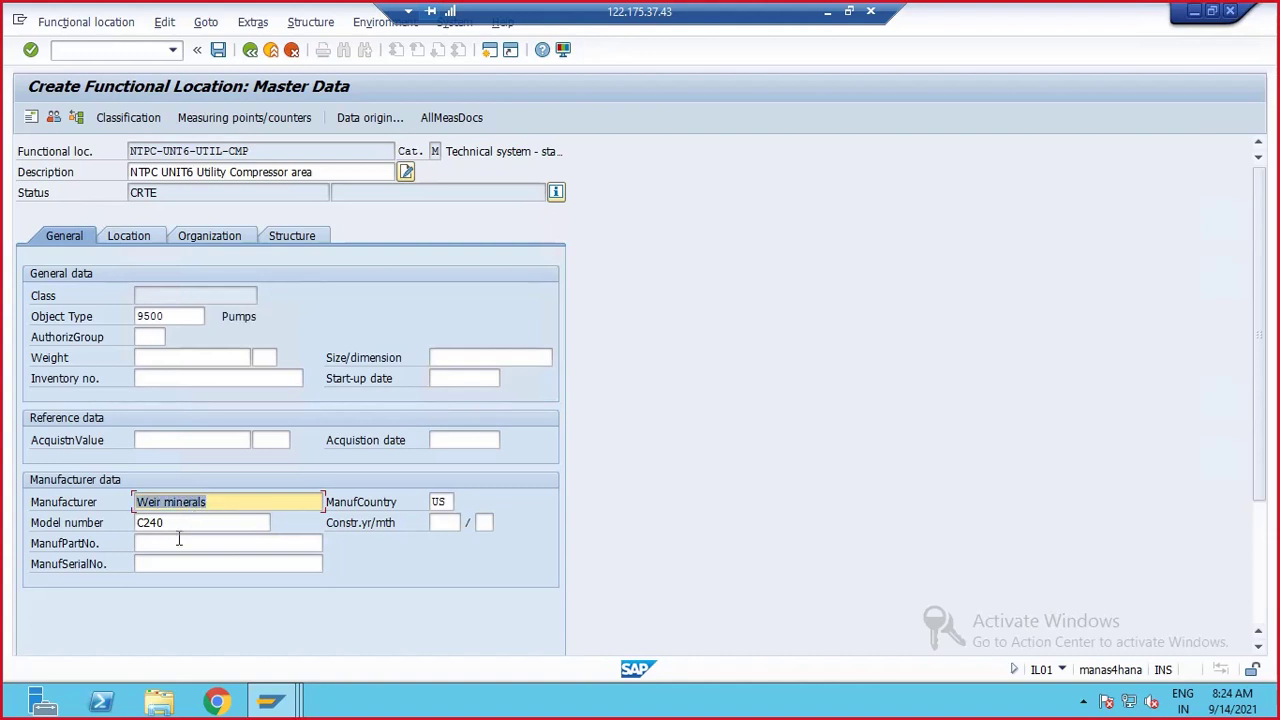
left_click(178, 540)
type("AP36483")
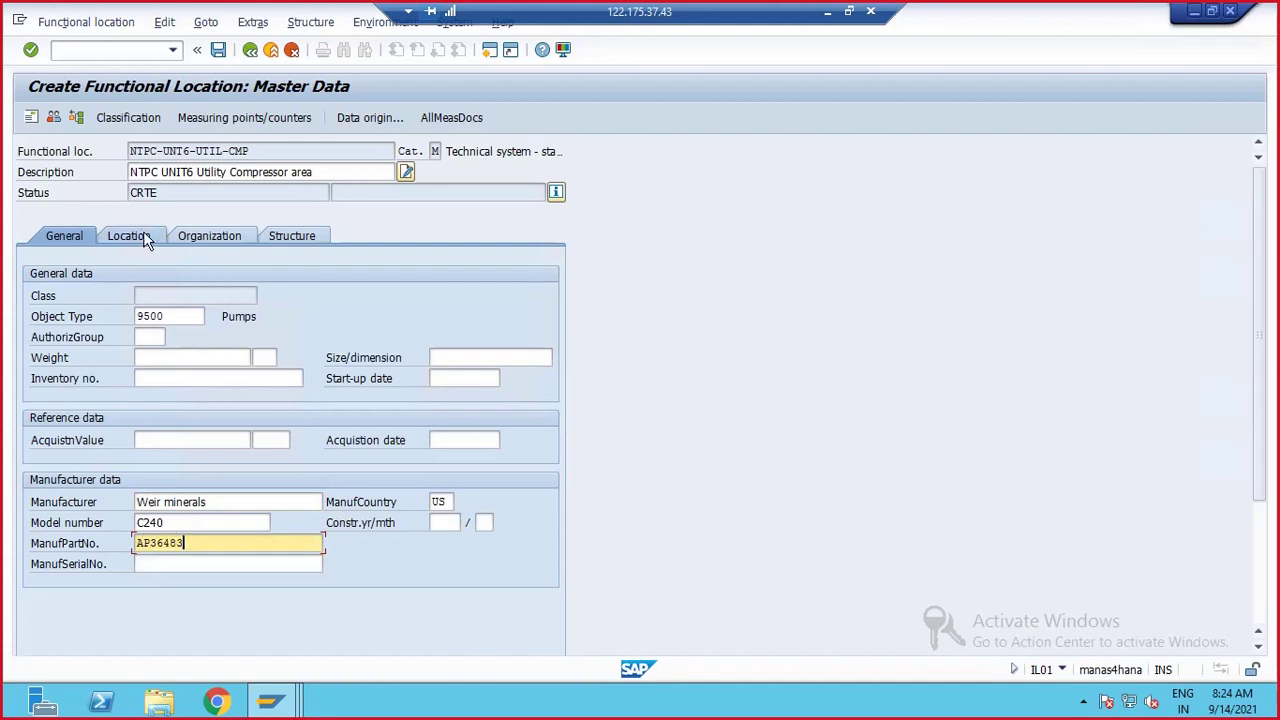
- Copy the functional location label NTPC-UNT6-UTIL-CMP into the Sort Field of the compressor area's location data
left_click(143, 236)
left_click(146, 337)
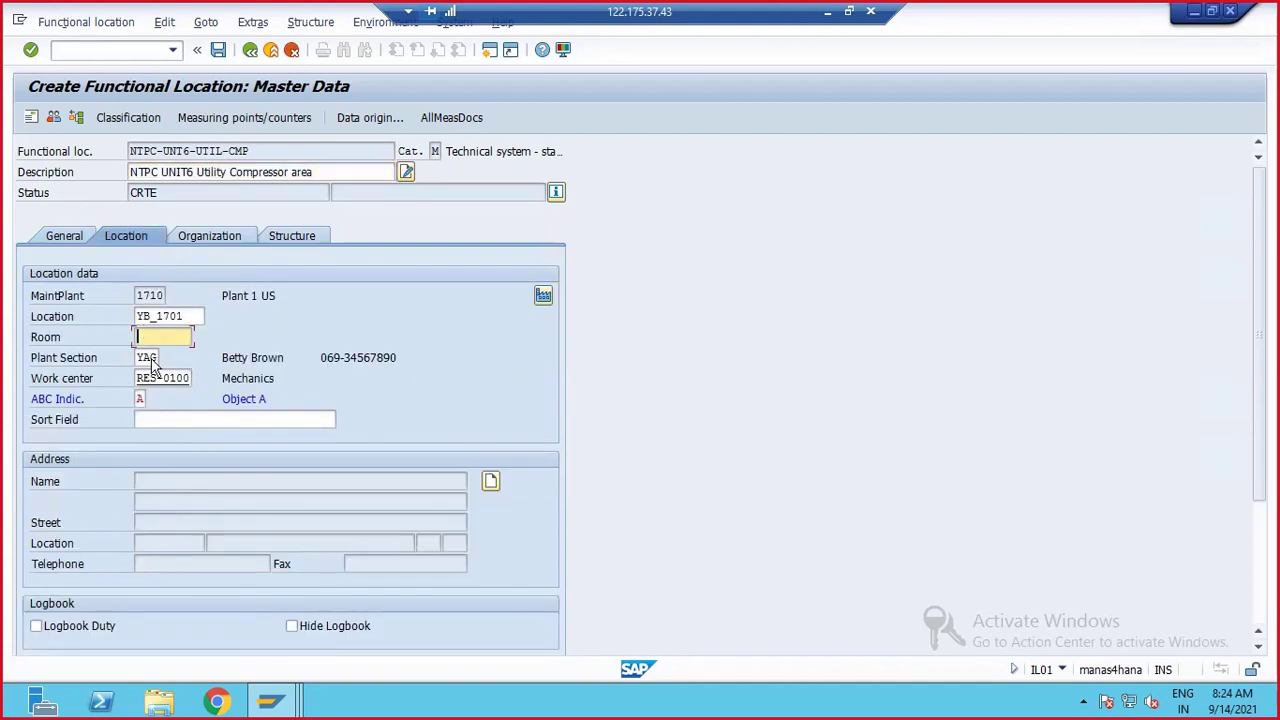
left_click(138, 424)
left_click_drag(252, 150, 115, 150)
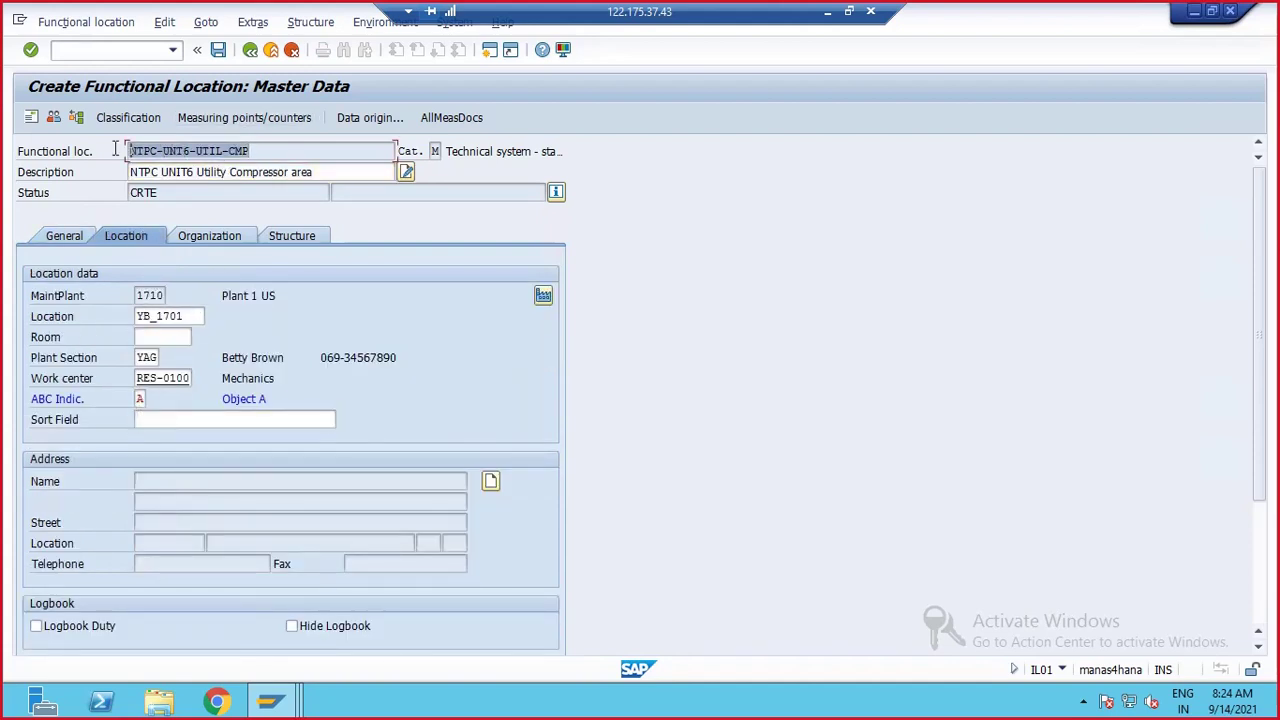
key("ctrl+c")
left_click(141, 418)
key("ctrl+v")
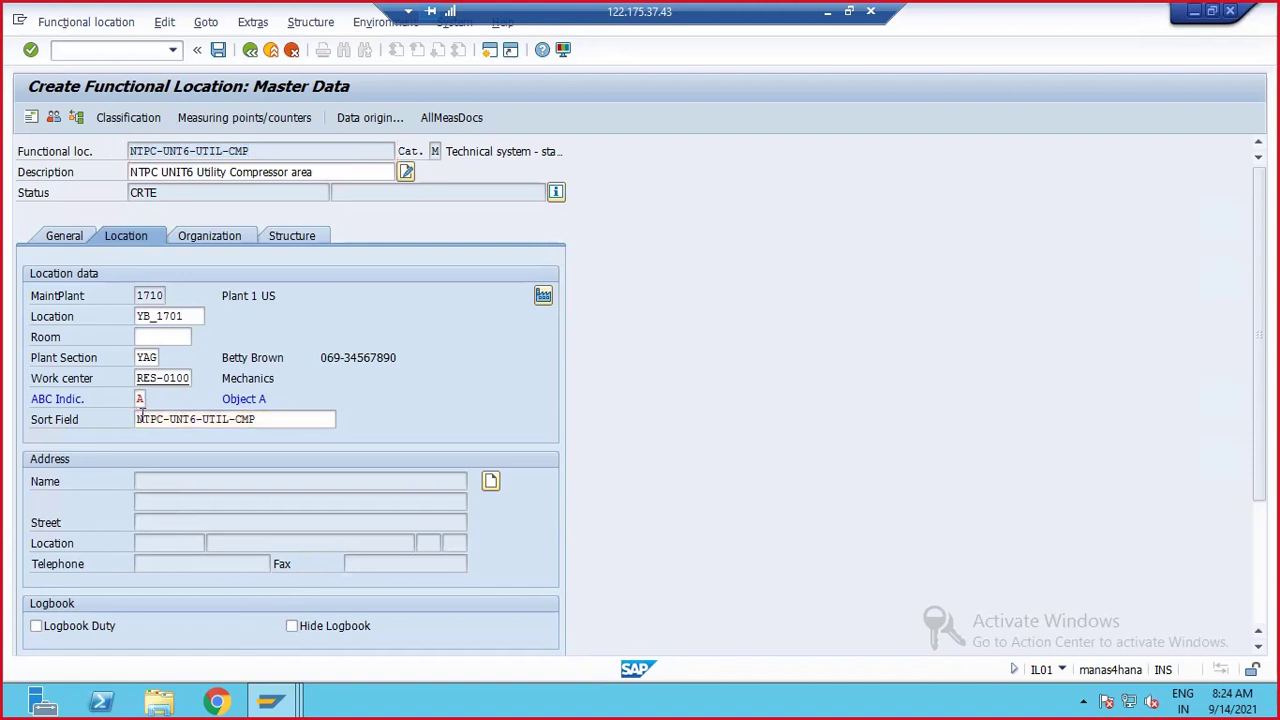
left_click_drag(141, 418, 258, 420)
- Review the organization and structure data of the compressor area location and save the new functional location
scroll(207, 226, "down", 2)
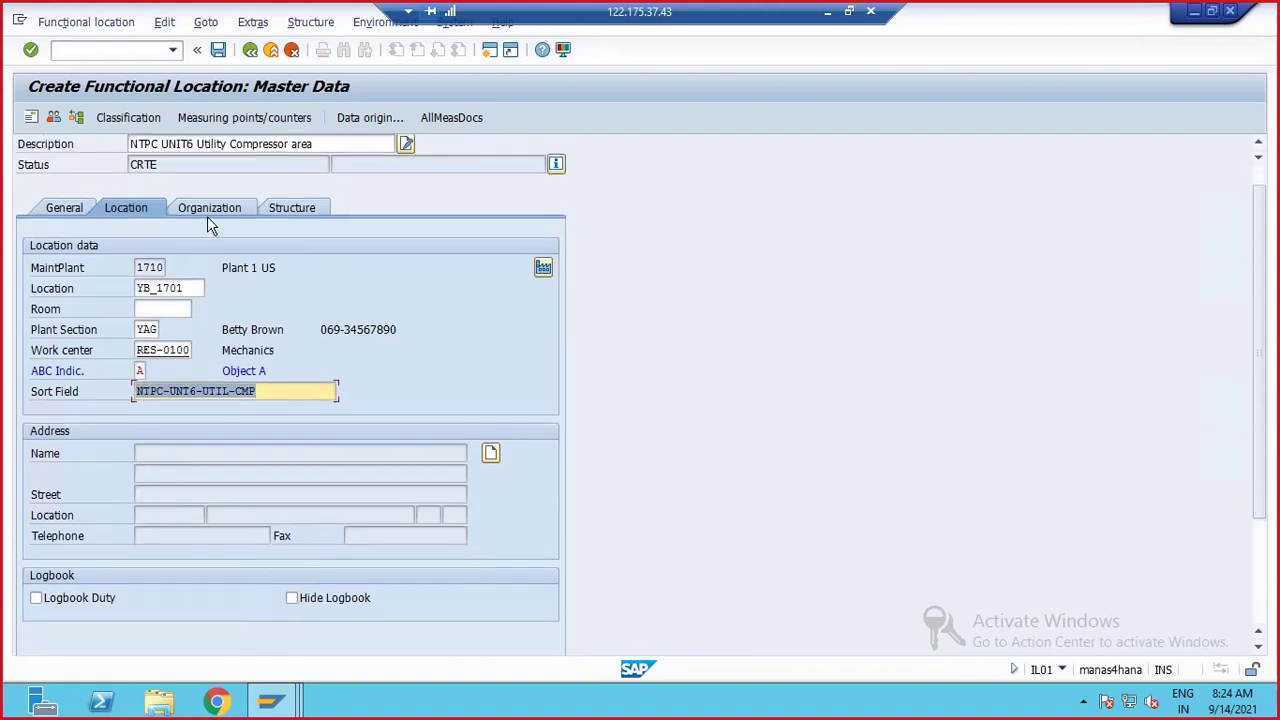
left_click(209, 209)
left_click(142, 297)
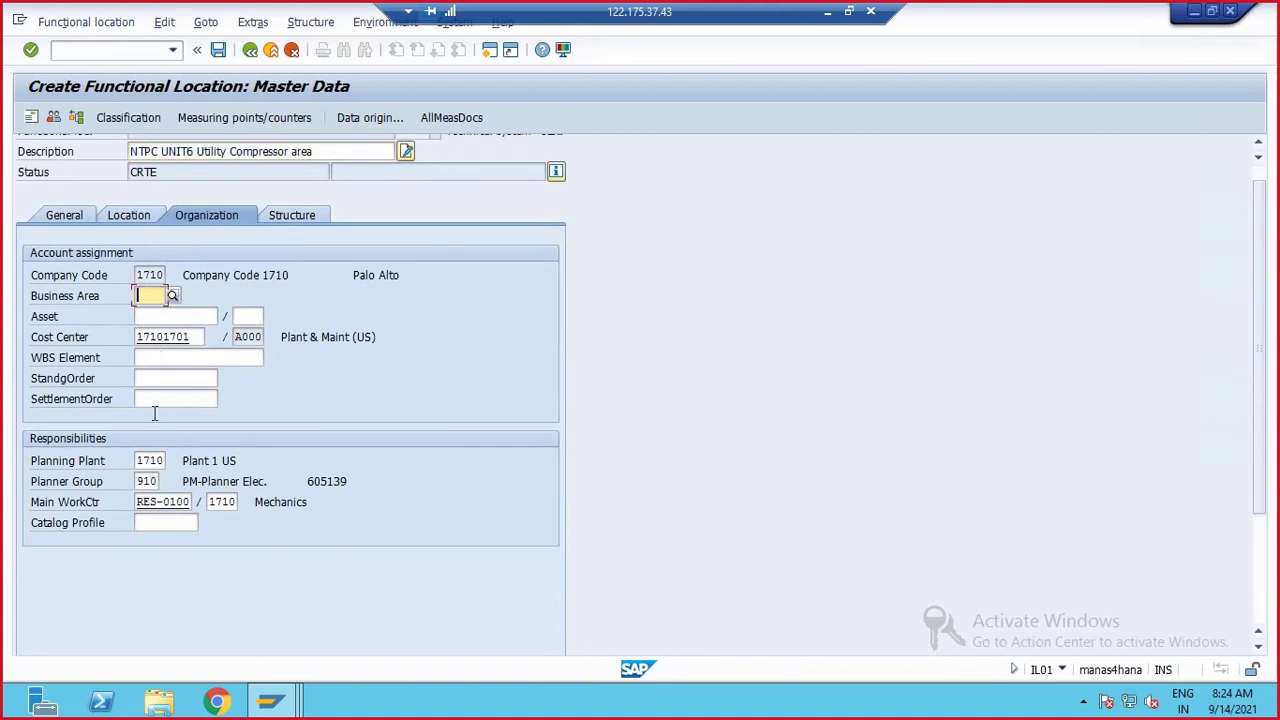
left_click(299, 213)
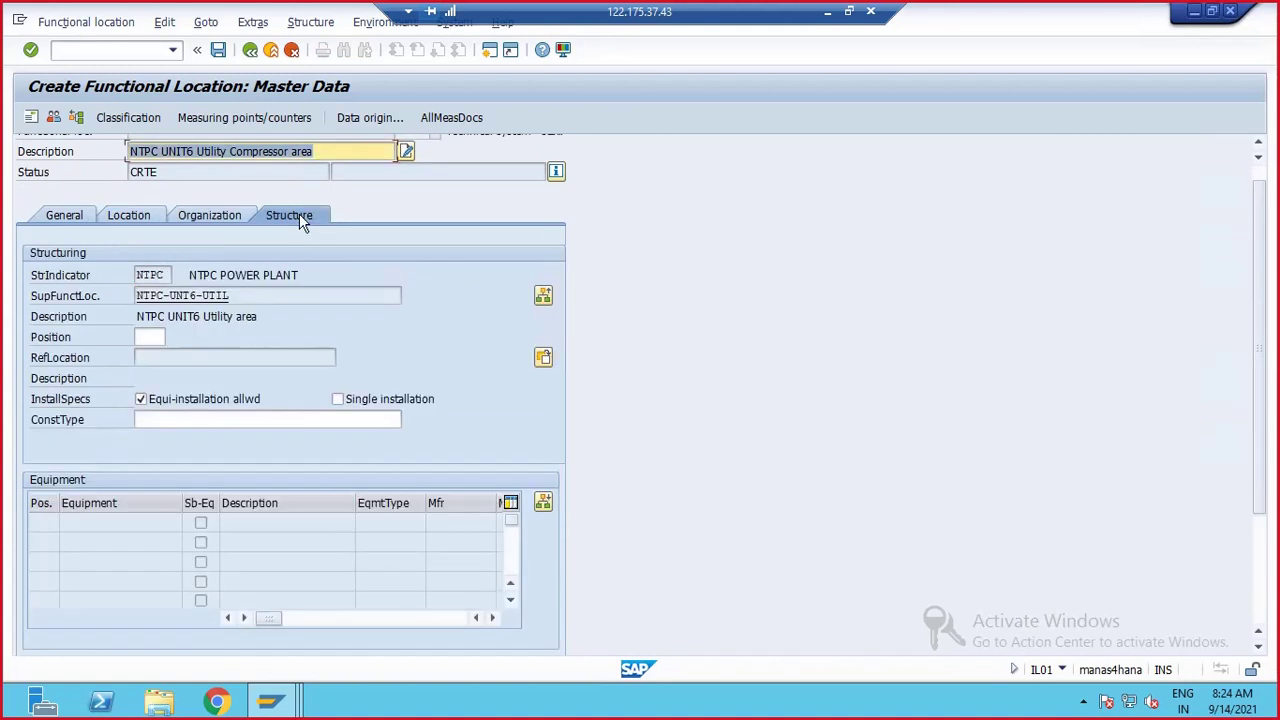
left_click(148, 340)
left_click(148, 419)
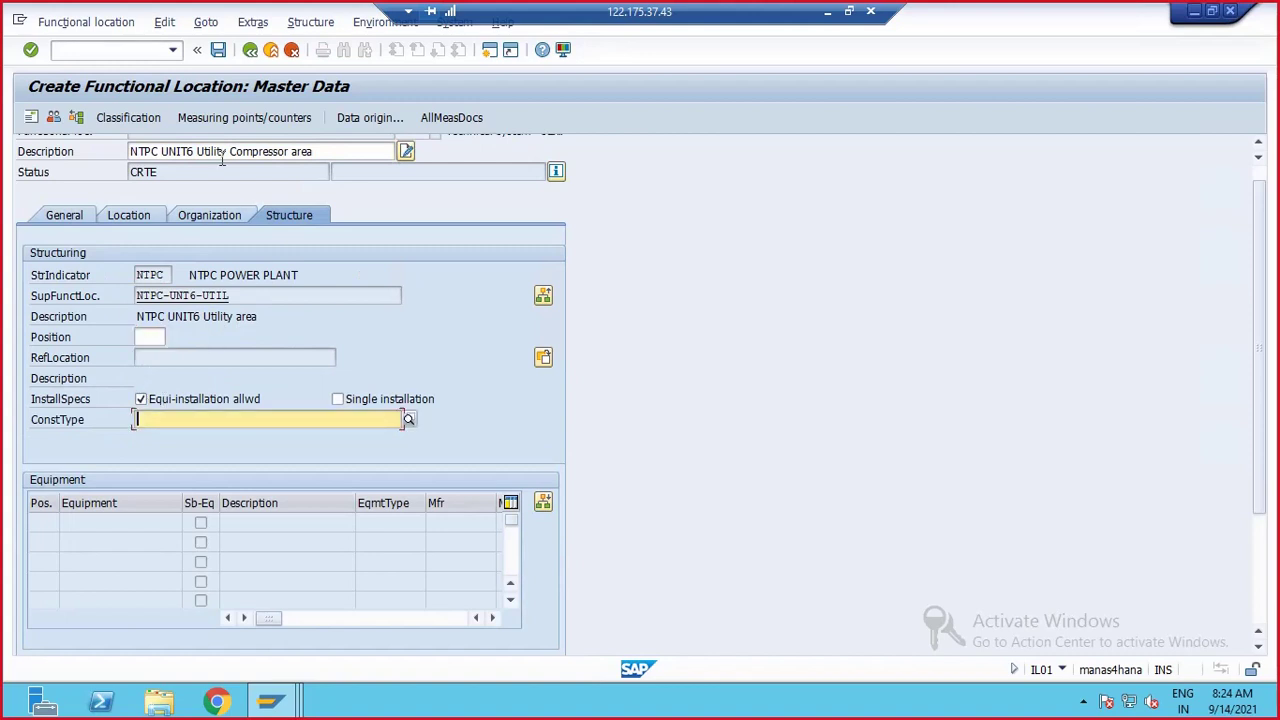
left_click(220, 50)
- Call transaction IH01 for the functional location structure, and open a new session with the SAP Easy Access menu
left_click(152, 49)
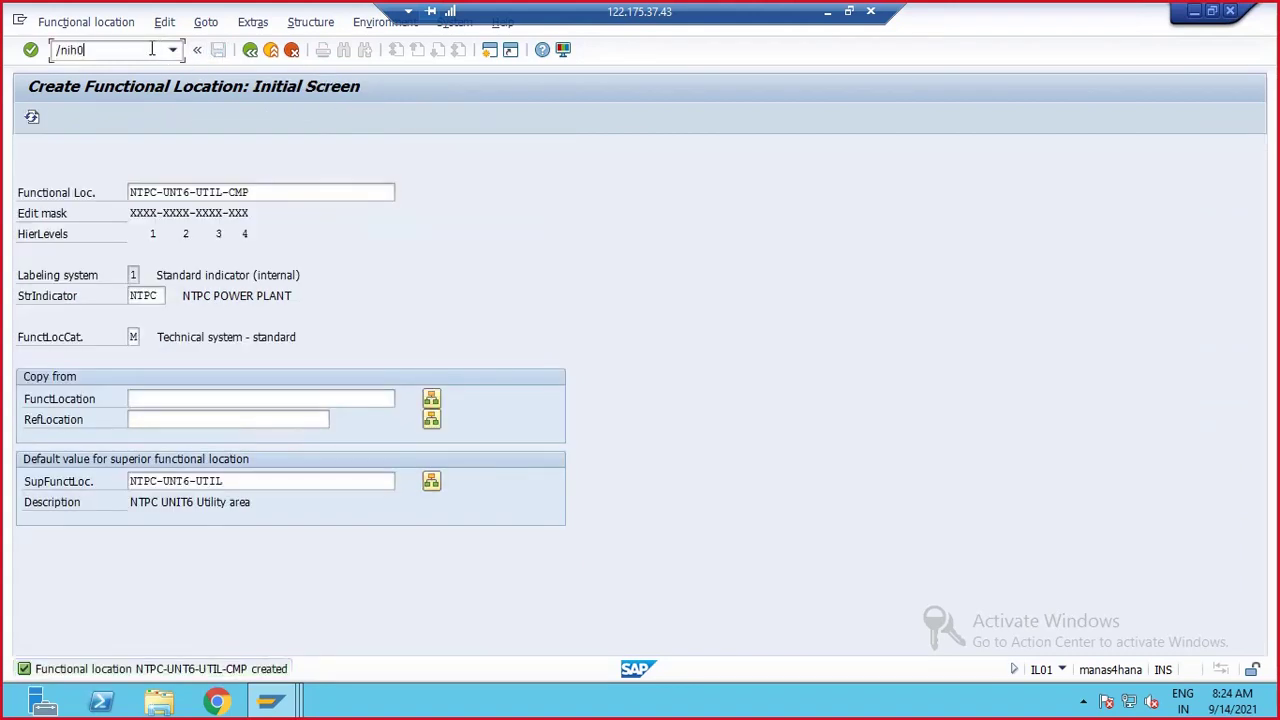
key("Return")
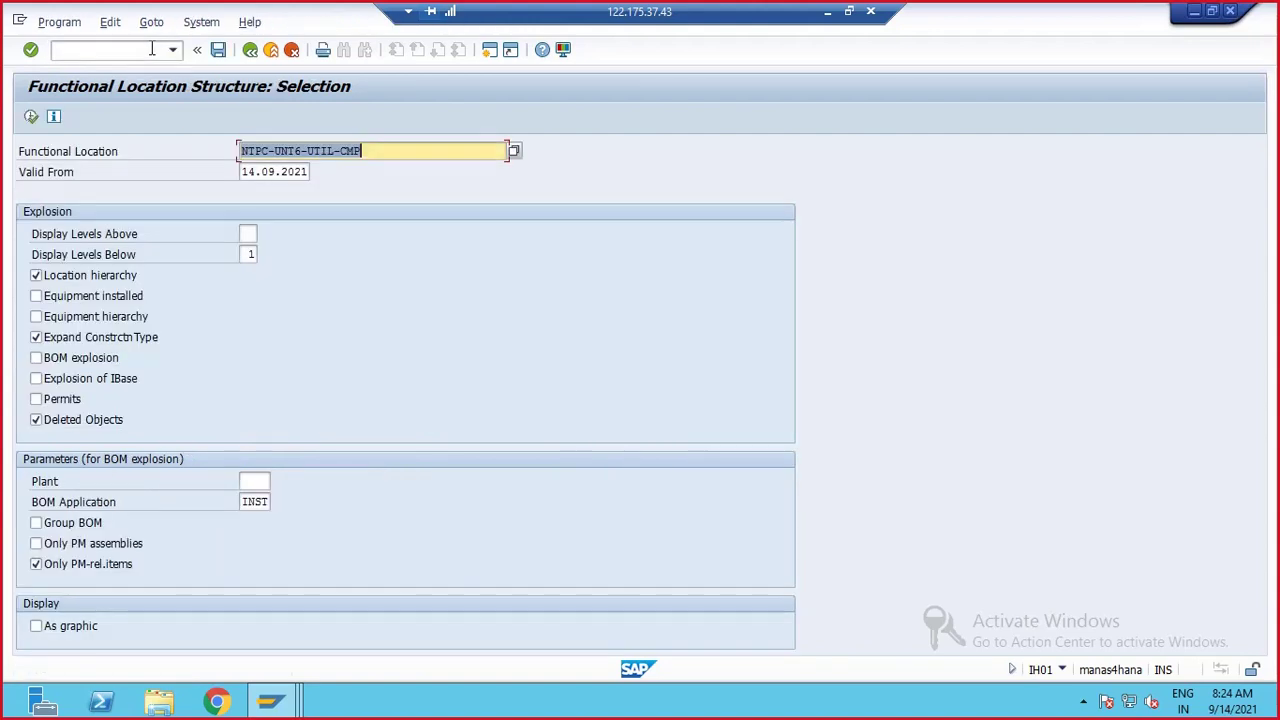
left_click(143, 54)
type("/osap")
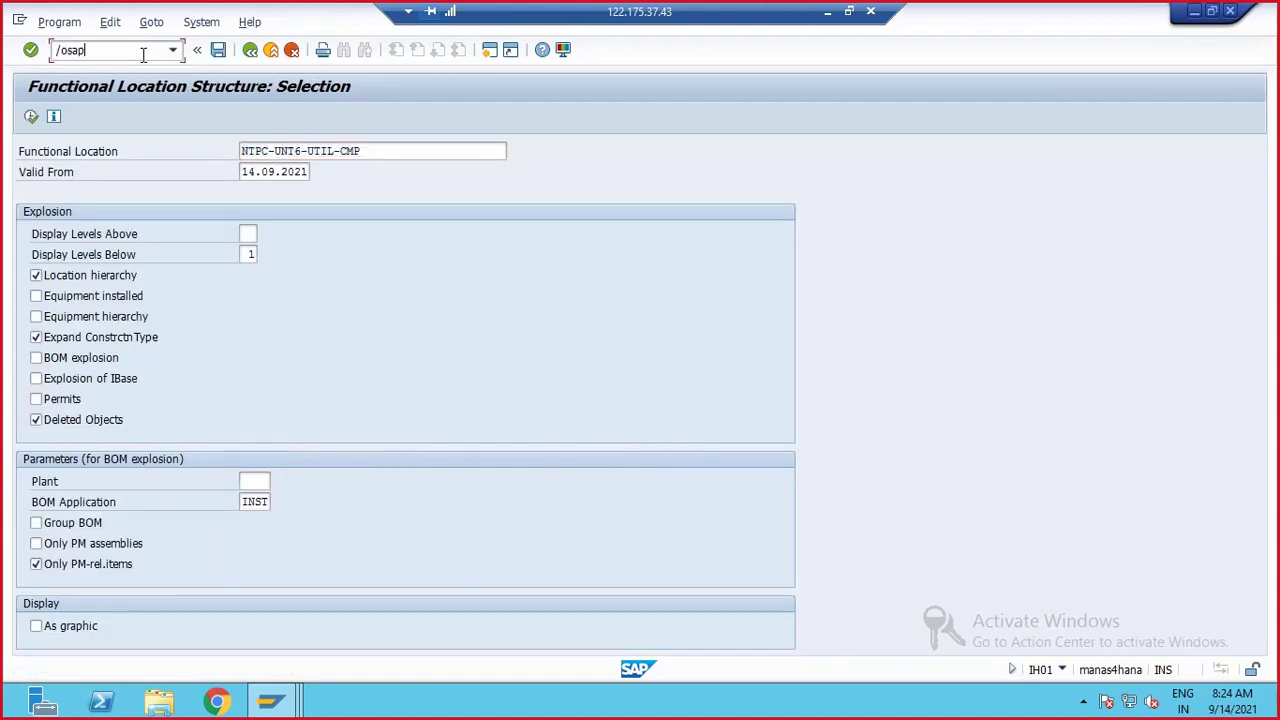
key("Return")
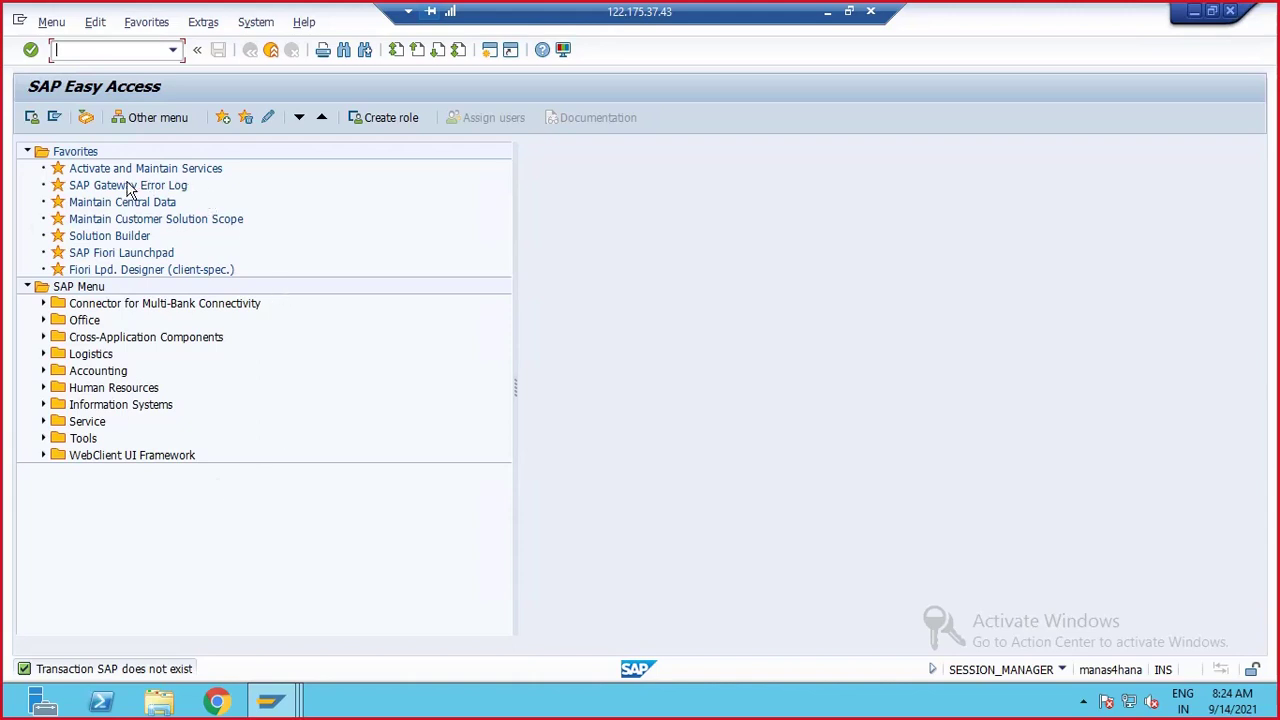
- Expand the SAP menu through Logistics, Plant Maintenance and Management of Technical Objects down to the Functional Location entries
left_click(43, 354)
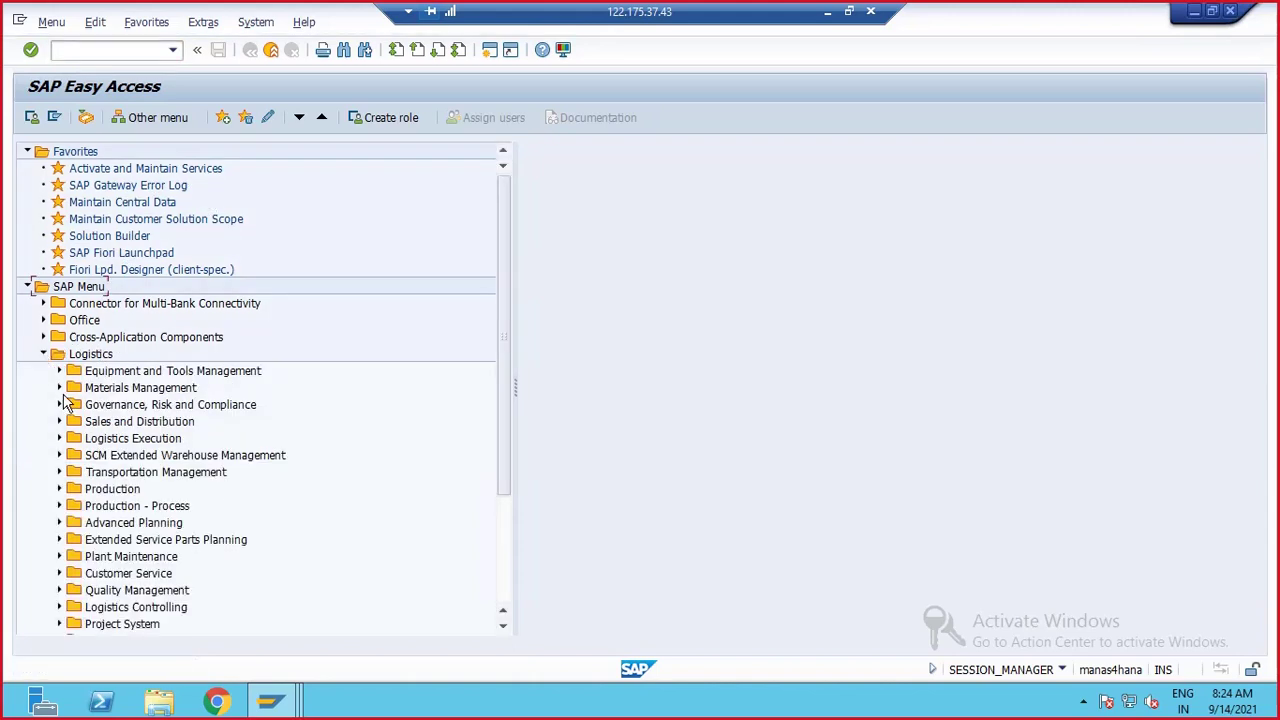
scroll(75, 420, "down", 2)
scroll(77, 426, "down", 1)
left_click(59, 455)
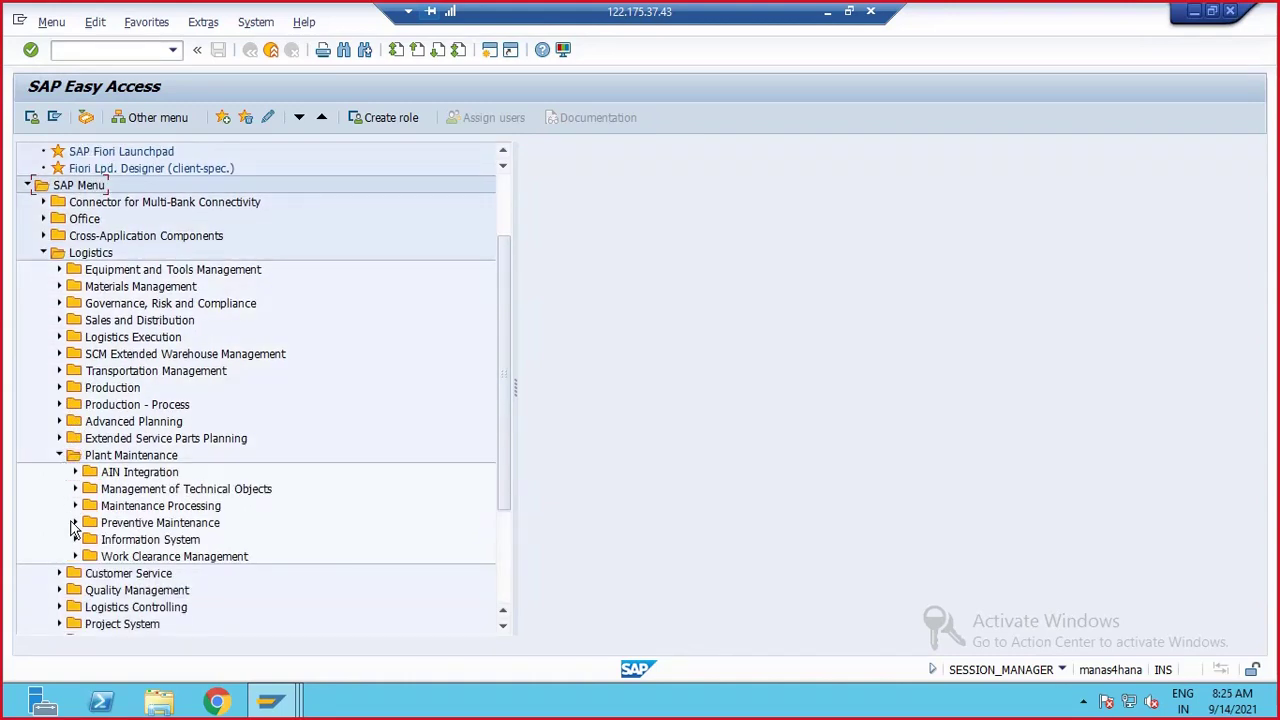
left_click(75, 489)
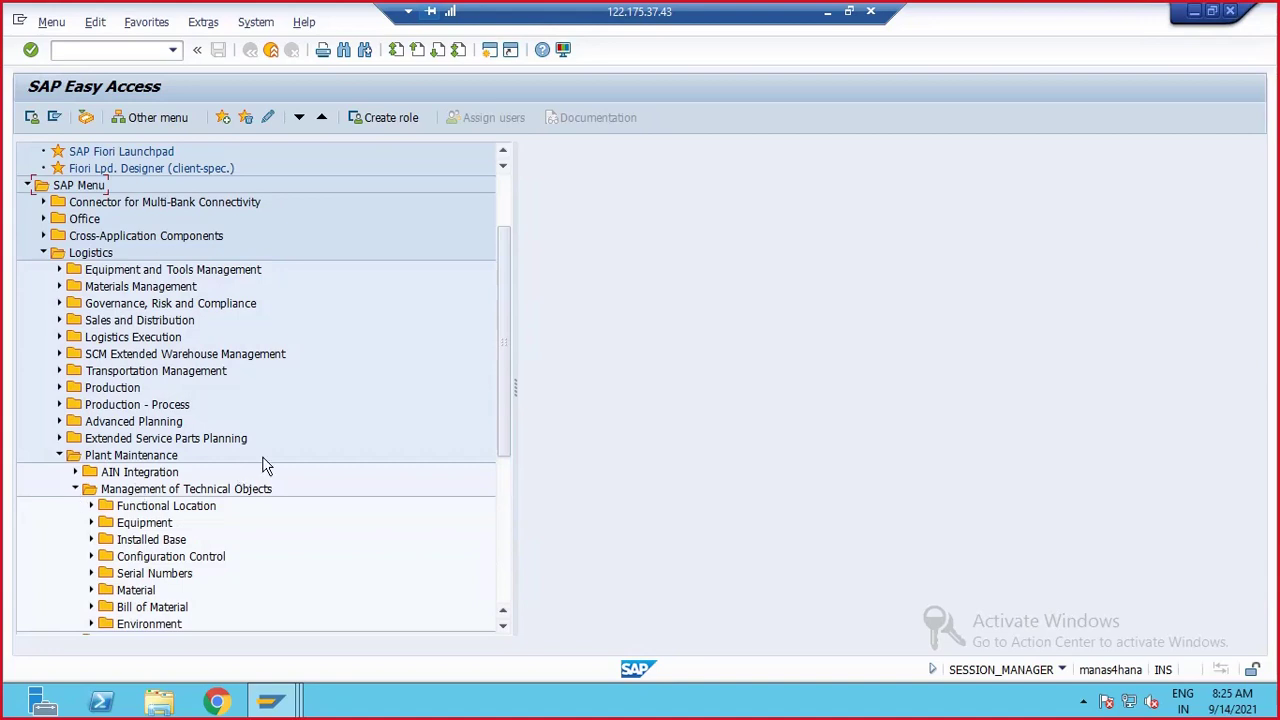
scroll(288, 400, "down", 4)
left_click(90, 372)
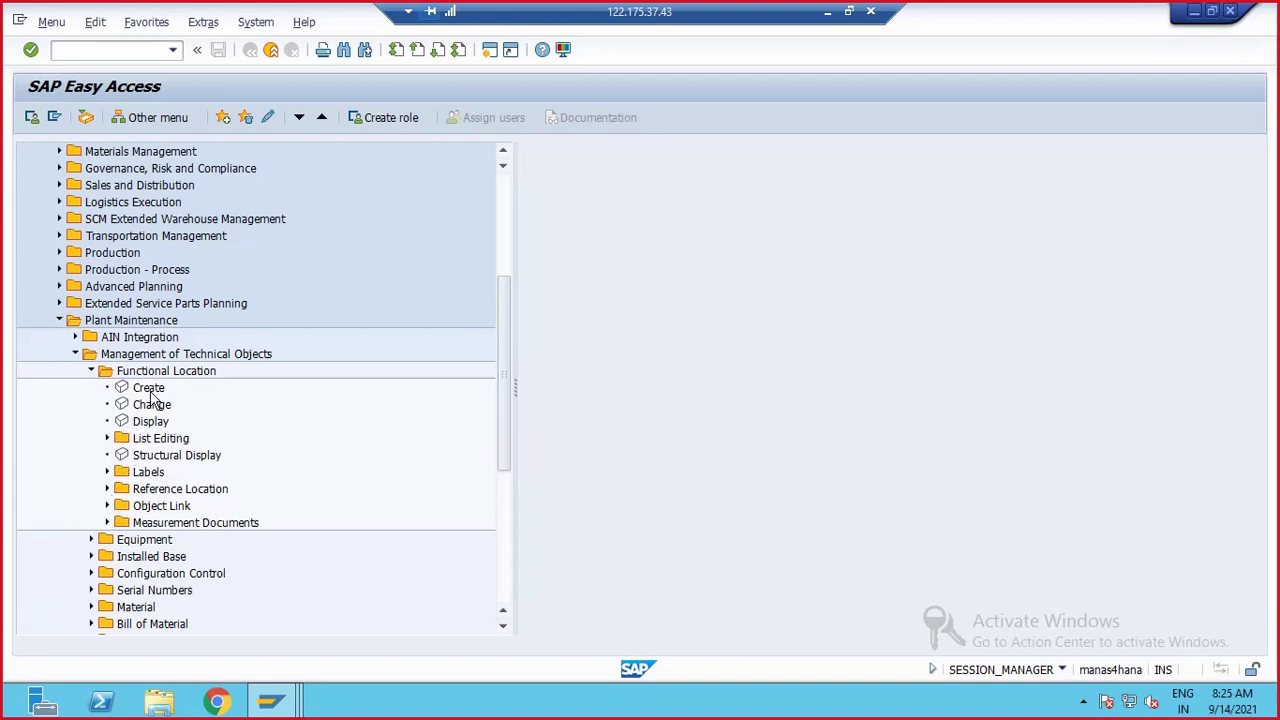
- Look through the Functional Location menu entries and open Structural Display
left_click(107, 439)
left_click(107, 439)
scroll(86, 252, "up", 3)
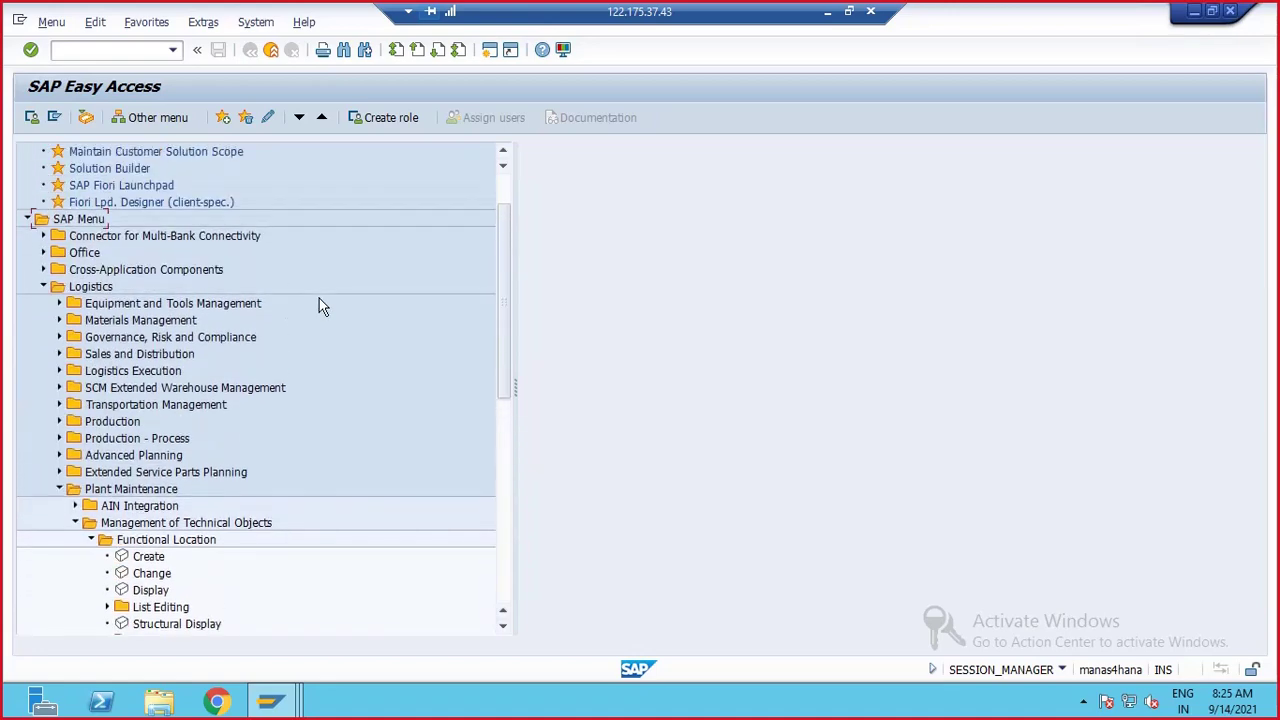
scroll(195, 306, "down", 4)
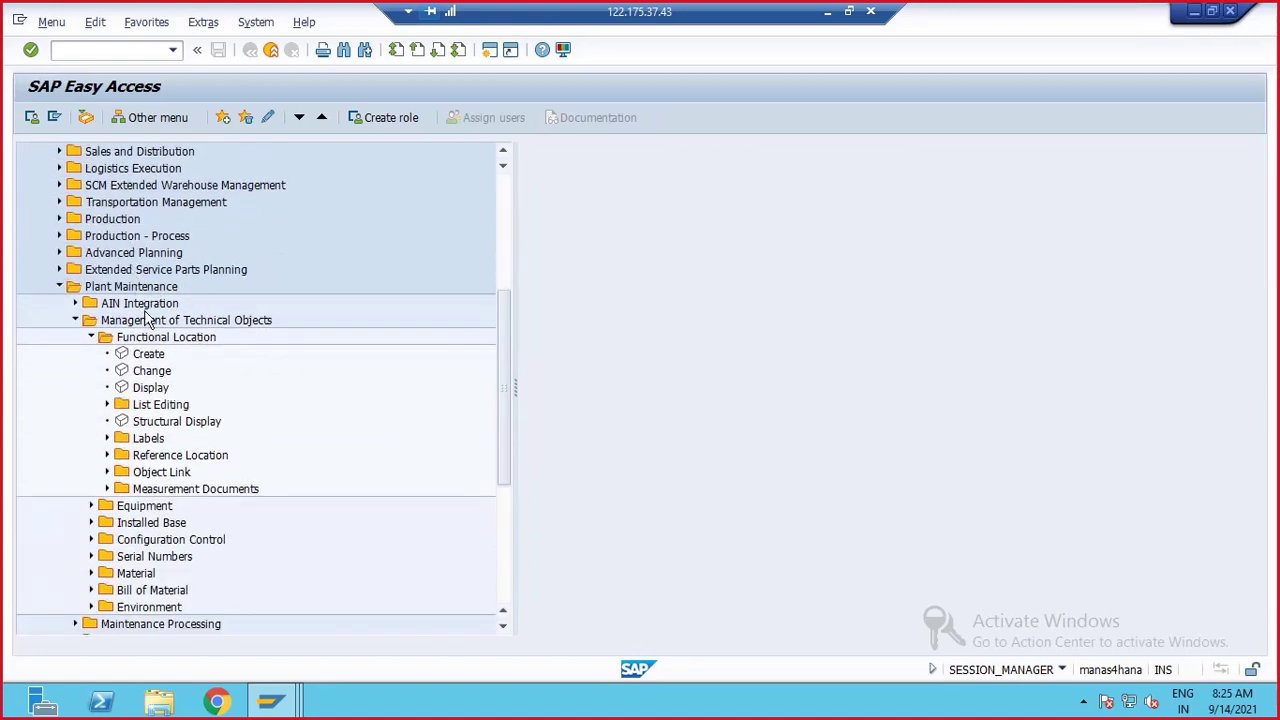
scroll(147, 310, "down", 2)
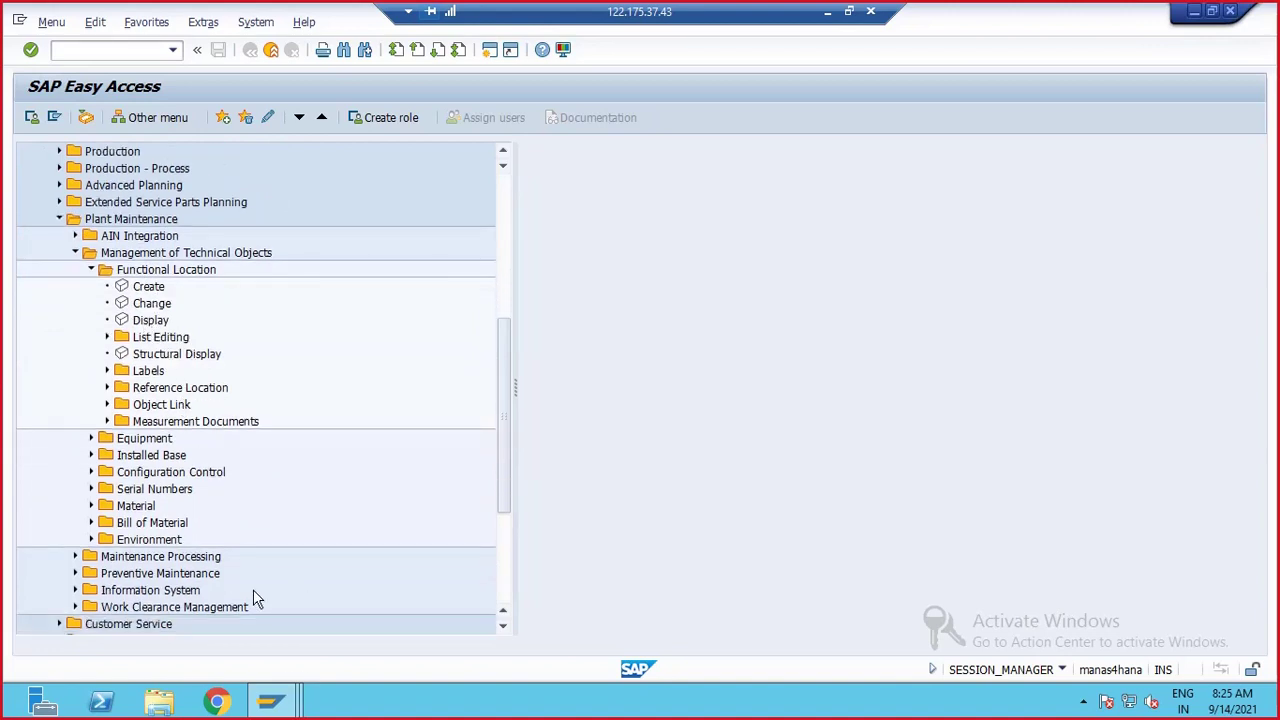
mouse_move(288, 708)
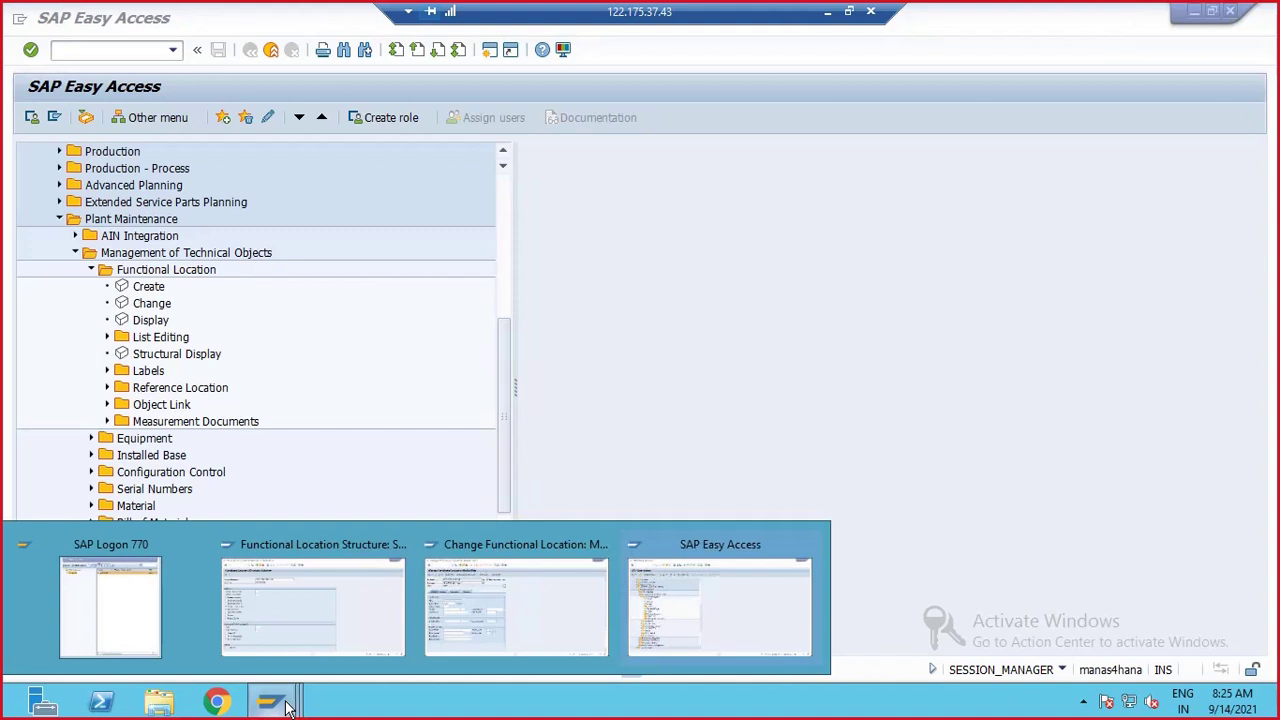
left_click(320, 363)
double_click(137, 357)
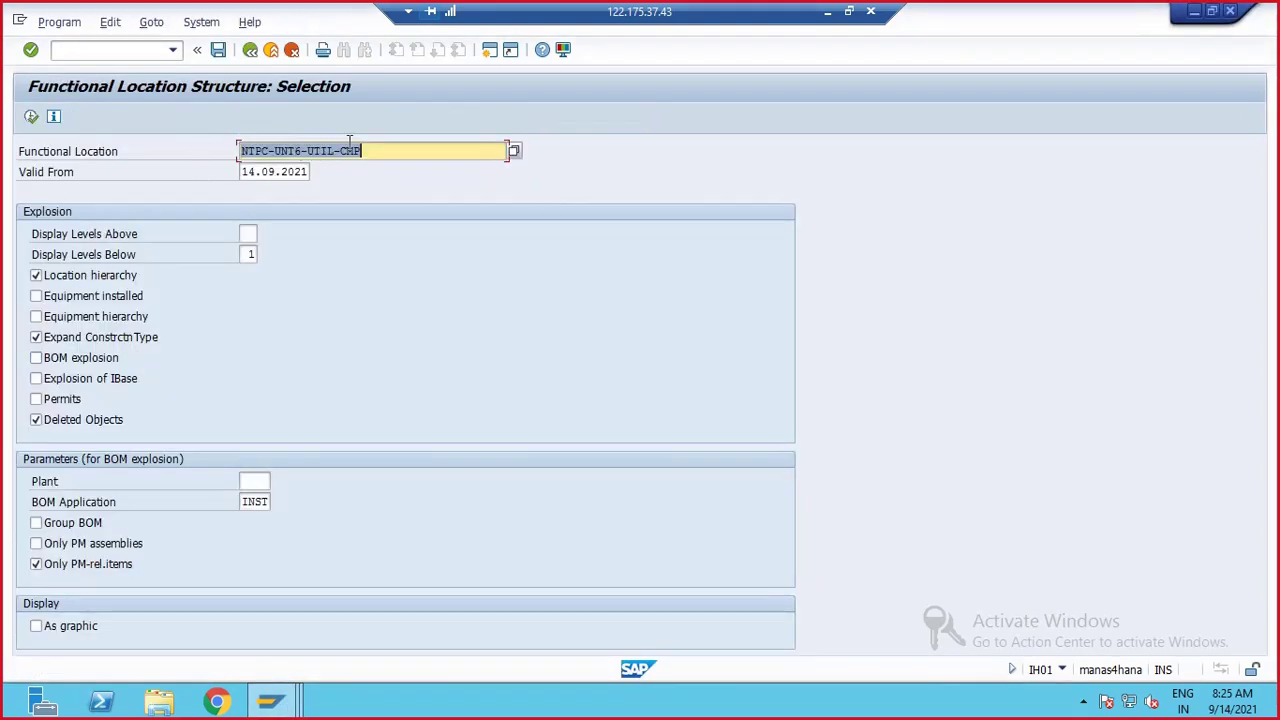
- Run the structure list for functional location NTPC with installed equipment, equipment hierarchy and BOM explosion included
key("BackSpace")
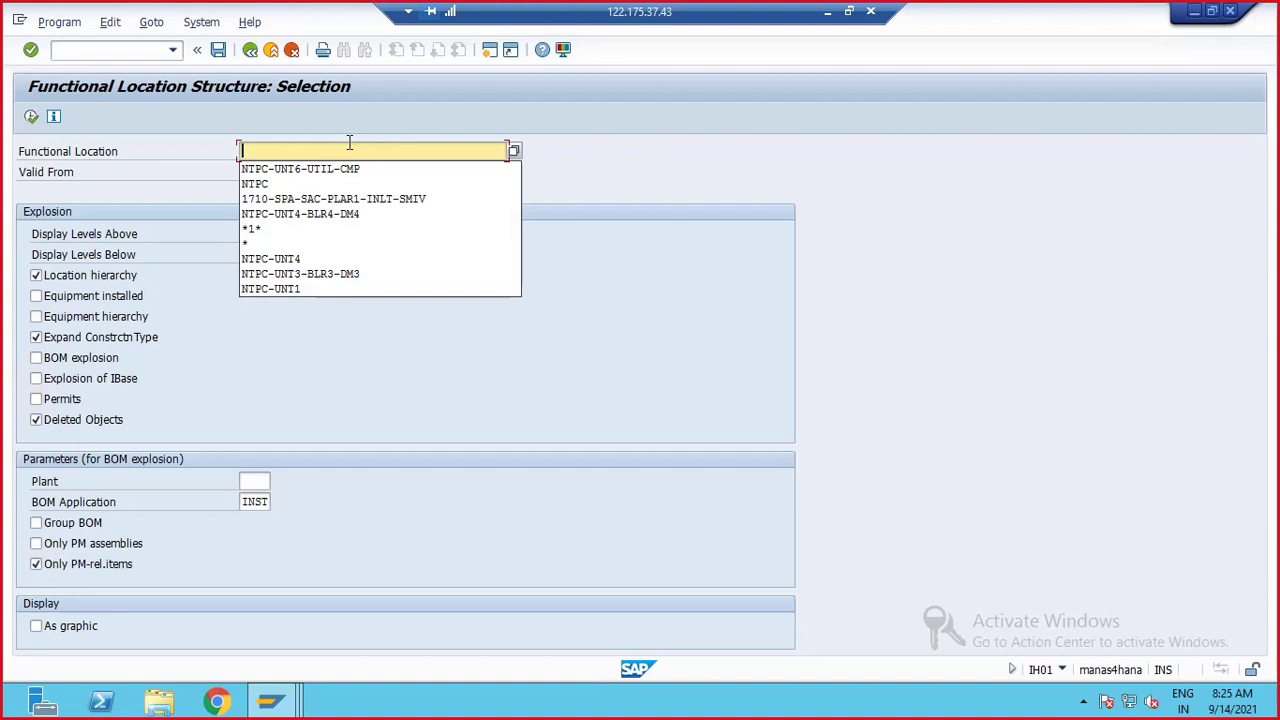
left_click(300, 183)
left_click(36, 296)
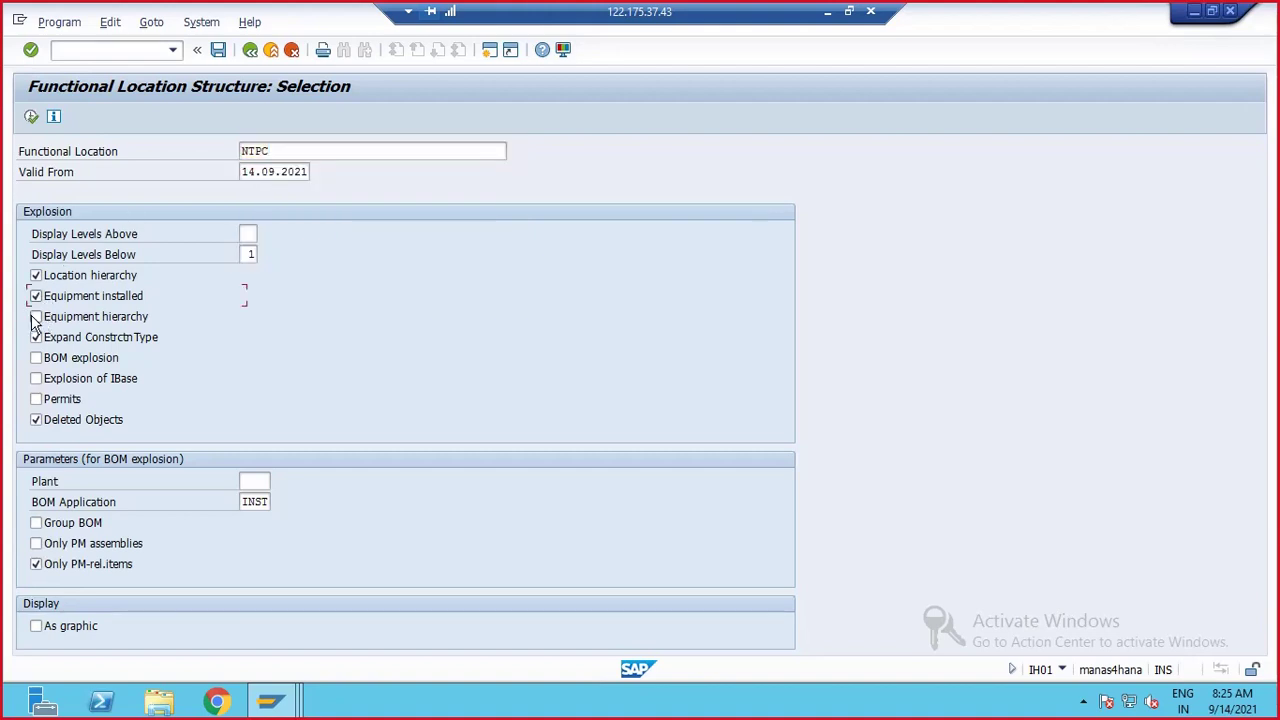
left_click(36, 316)
left_click(36, 358)
left_click(290, 152)
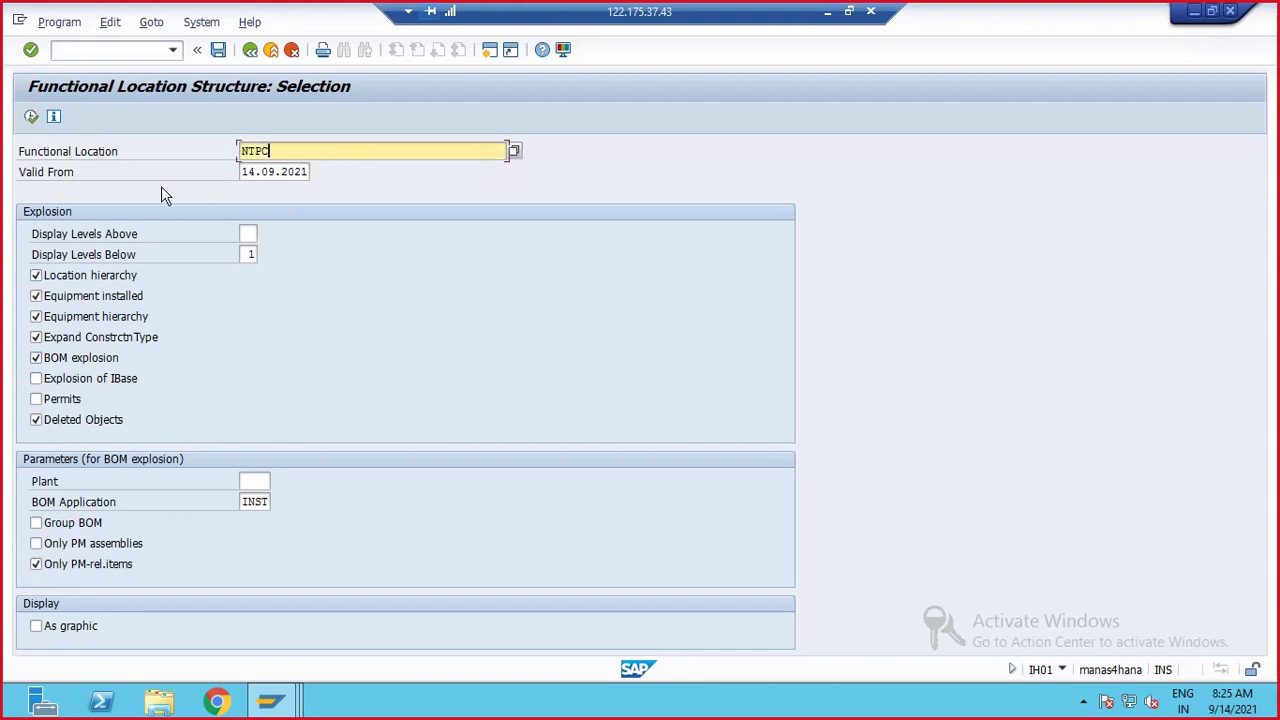
left_click(31, 117)
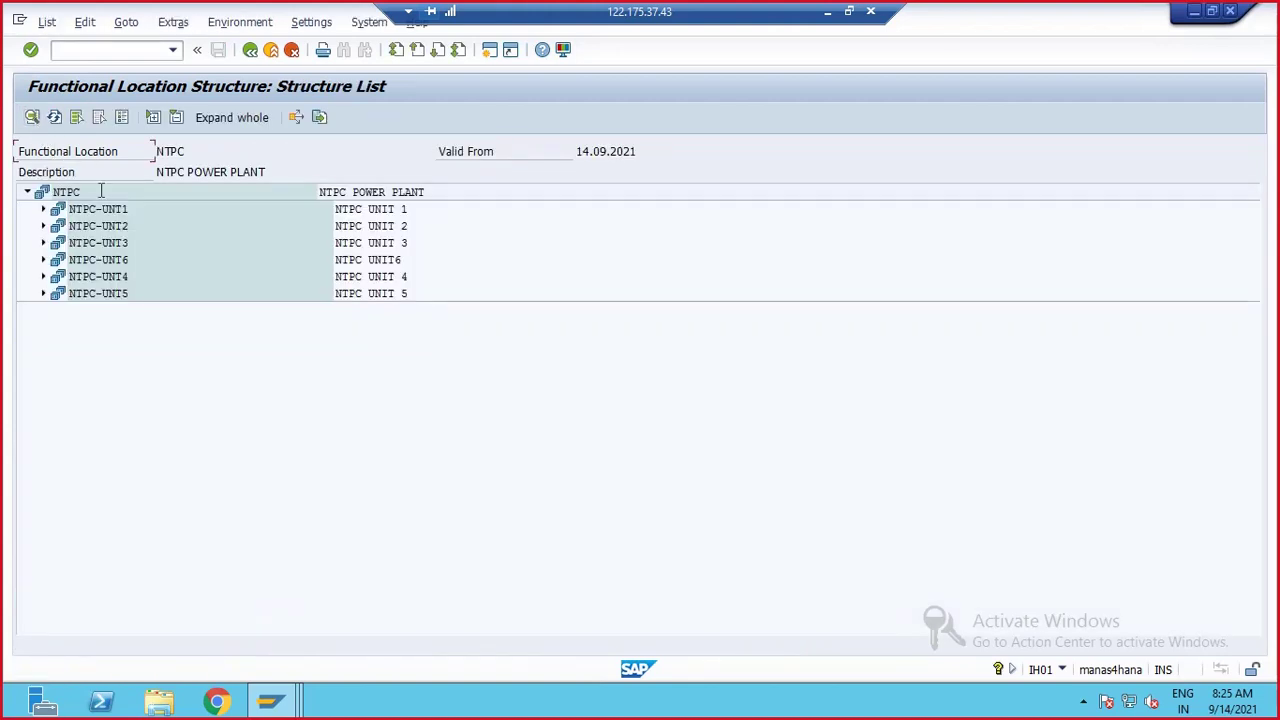
- Clear the position number in the structure data of functional location NTPC-UNT4 and save the change
double_click(99, 276)
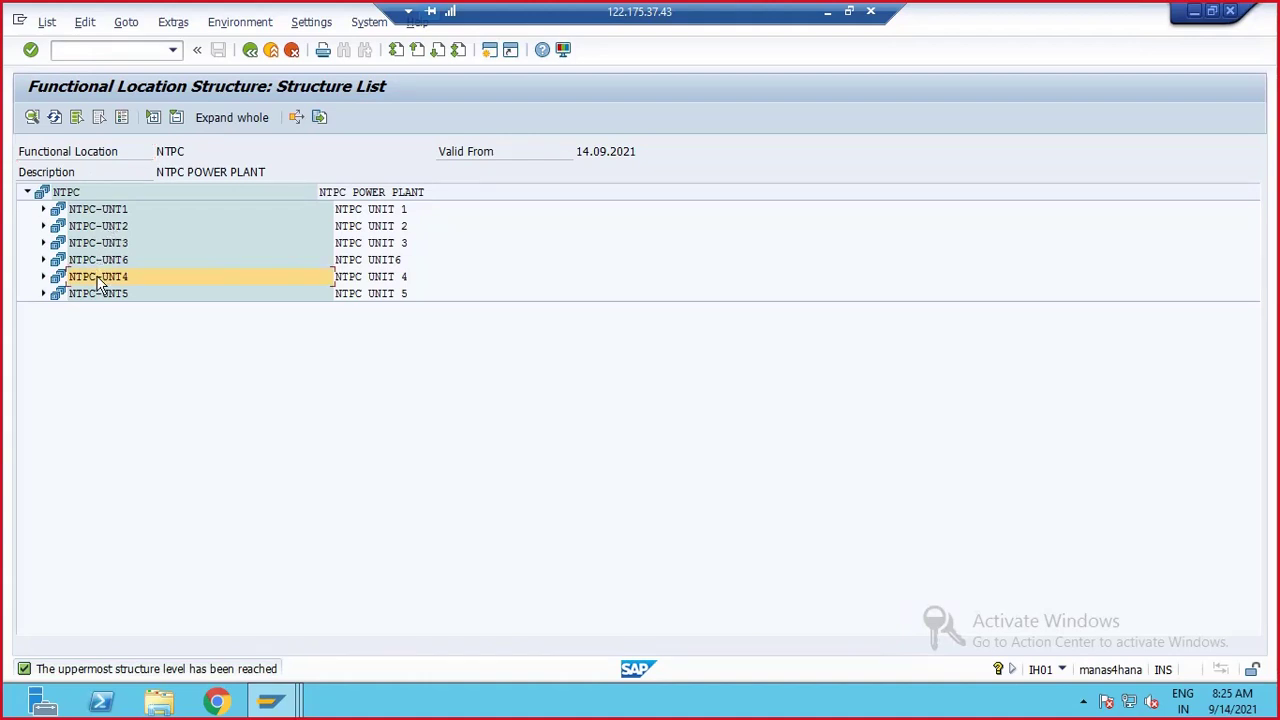
left_click(279, 236)
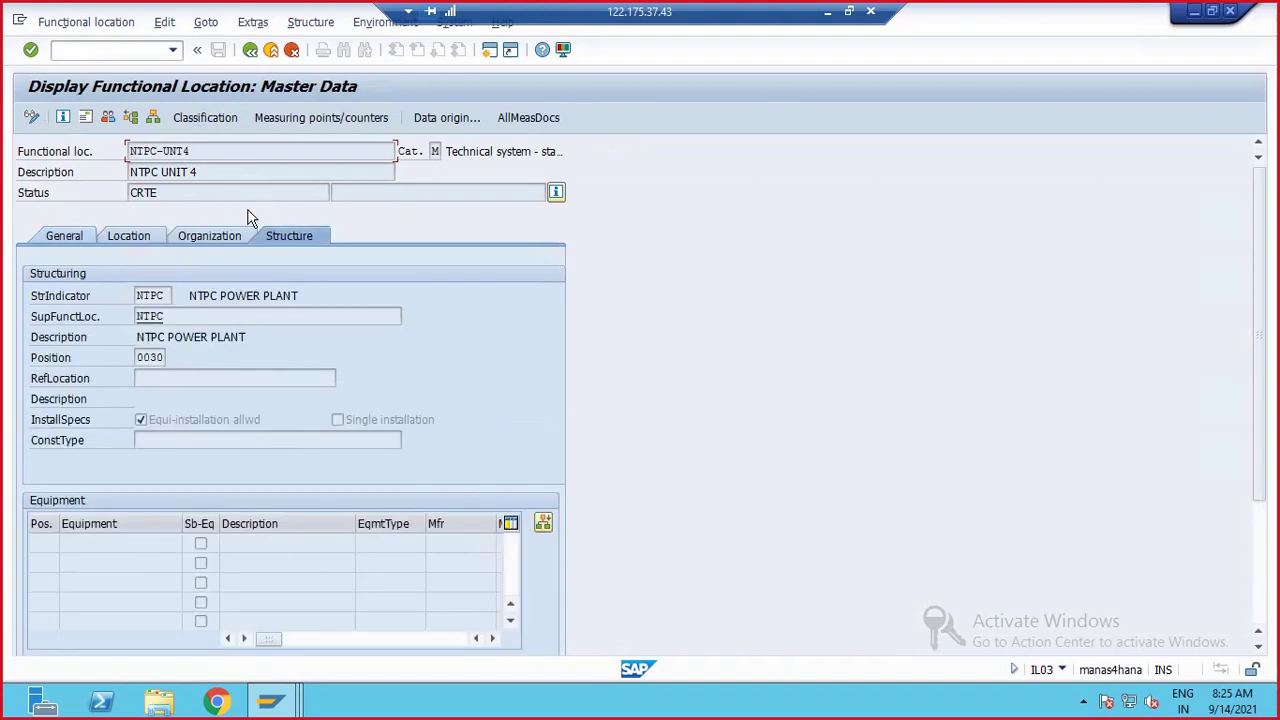
left_click(31, 117)
left_click(150, 358)
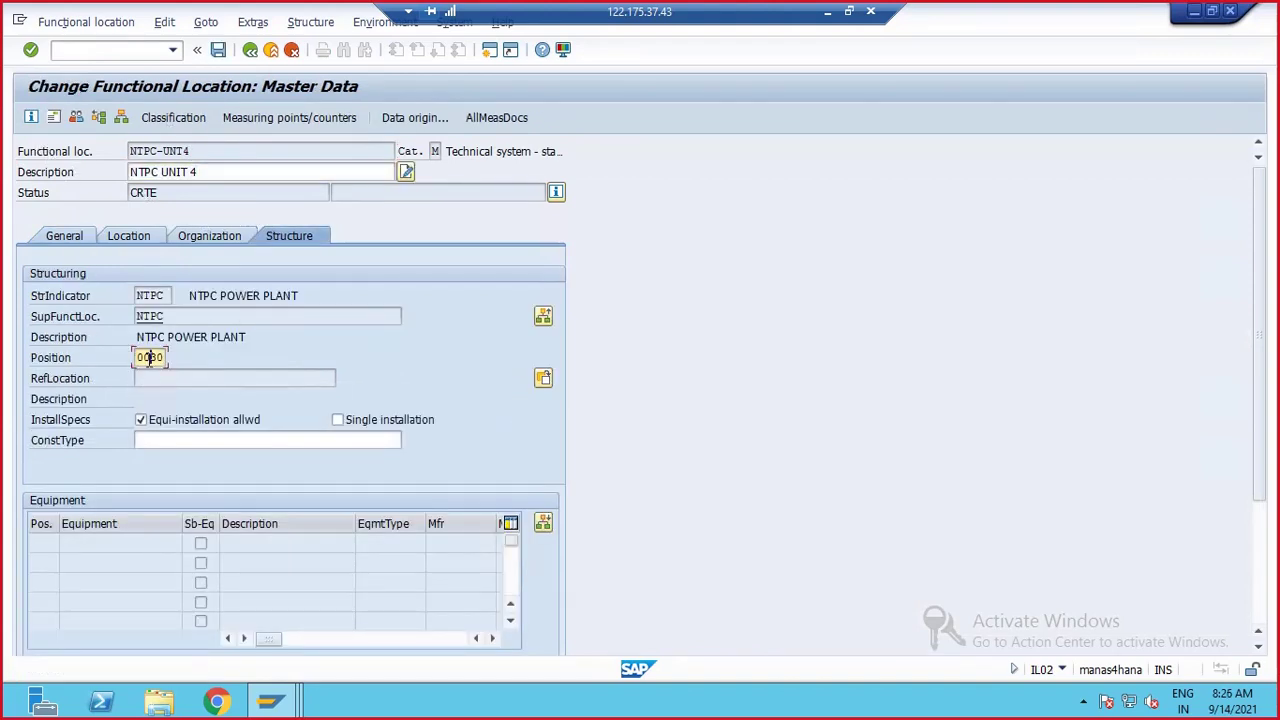
double_click(148, 358)
key("BackSpace")
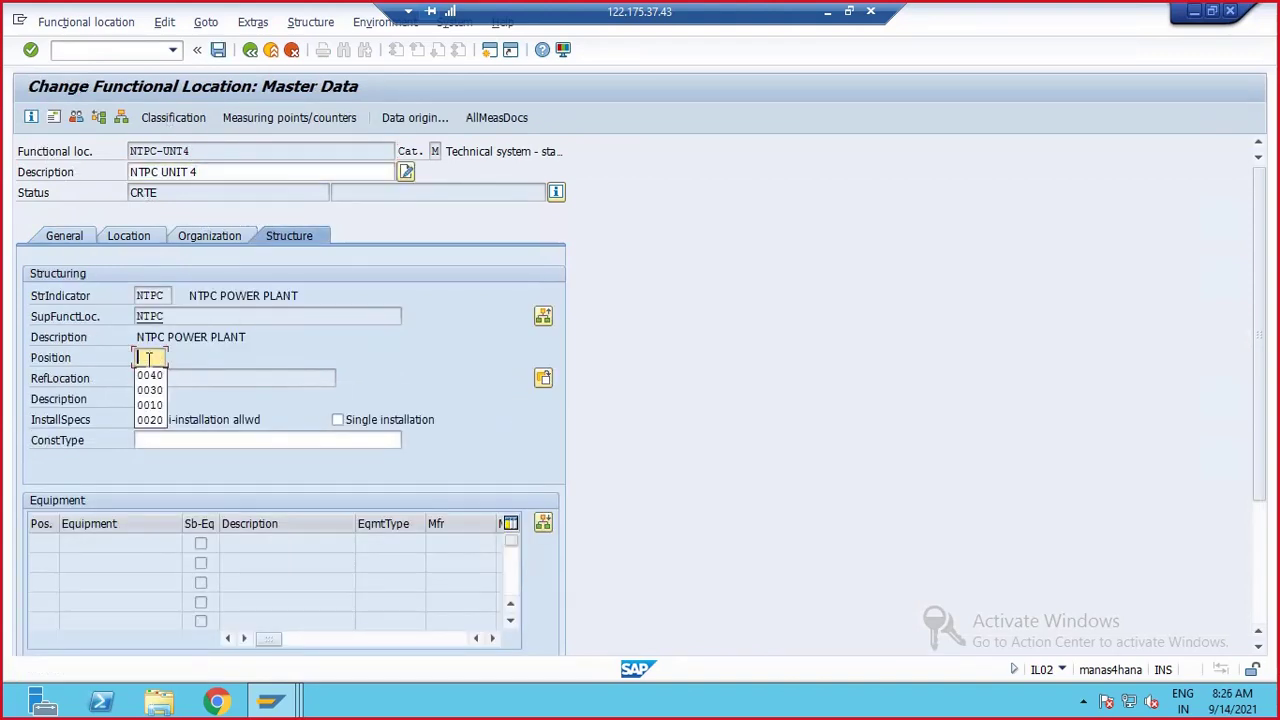
left_click(218, 50)
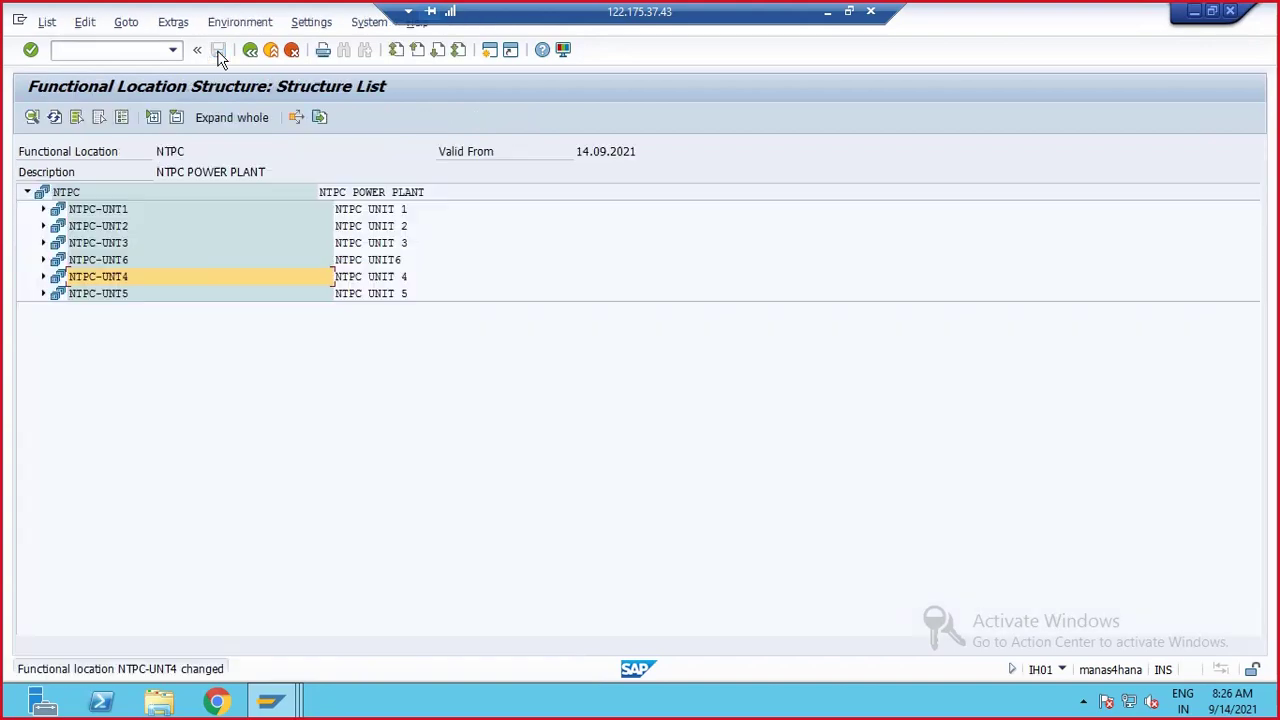
- Remove the position number of functional location NTPC-UNT5 in its structure data and save
double_click(77, 292)
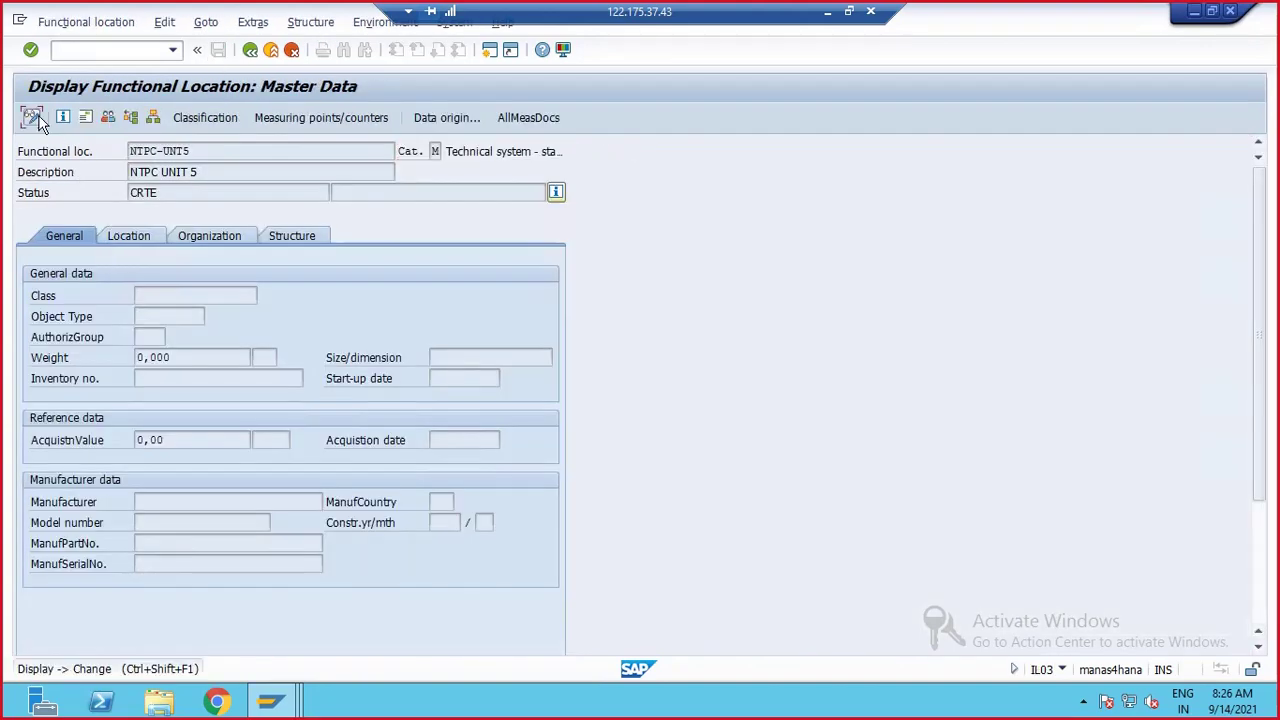
left_click(31, 117)
left_click(291, 235)
double_click(150, 358)
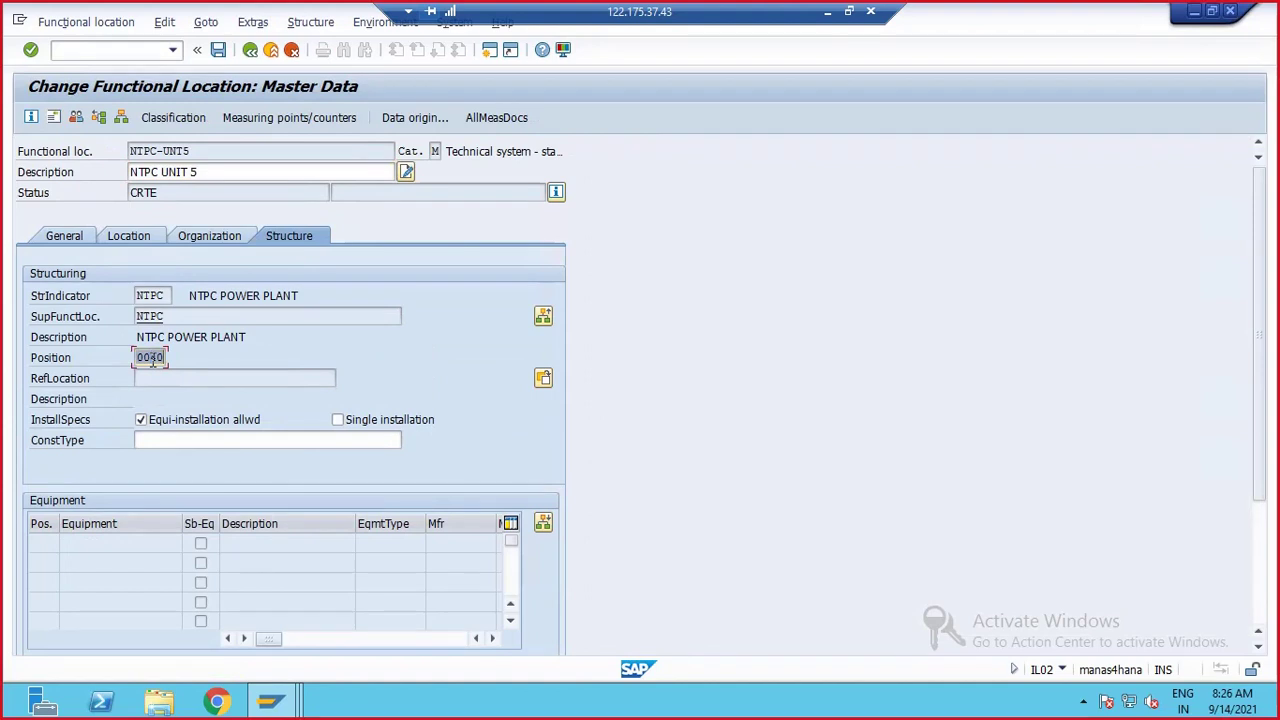
key("Delete")
left_click(219, 50)
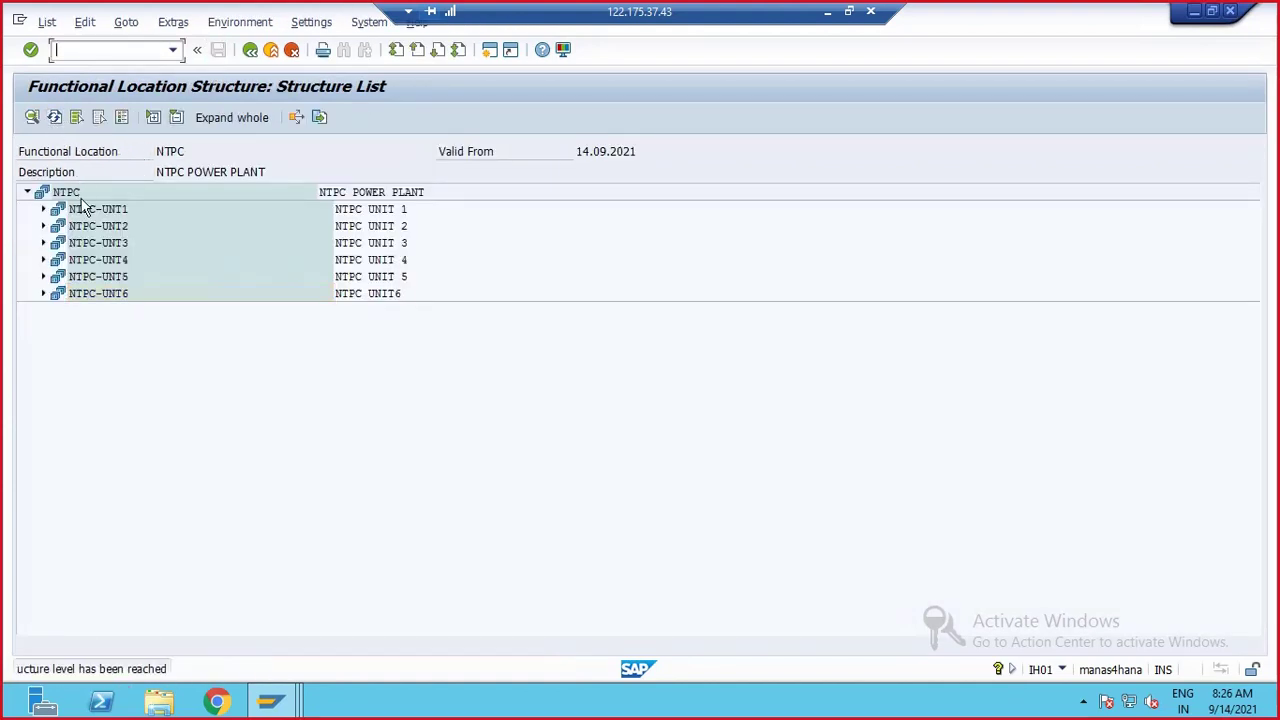
- Expand NTPC-UNT6 and its utility area in the structure list to examine the hierarchy down to NTPC-UNT6-UTIL-CMP
left_click(43, 293)
left_click(57, 310)
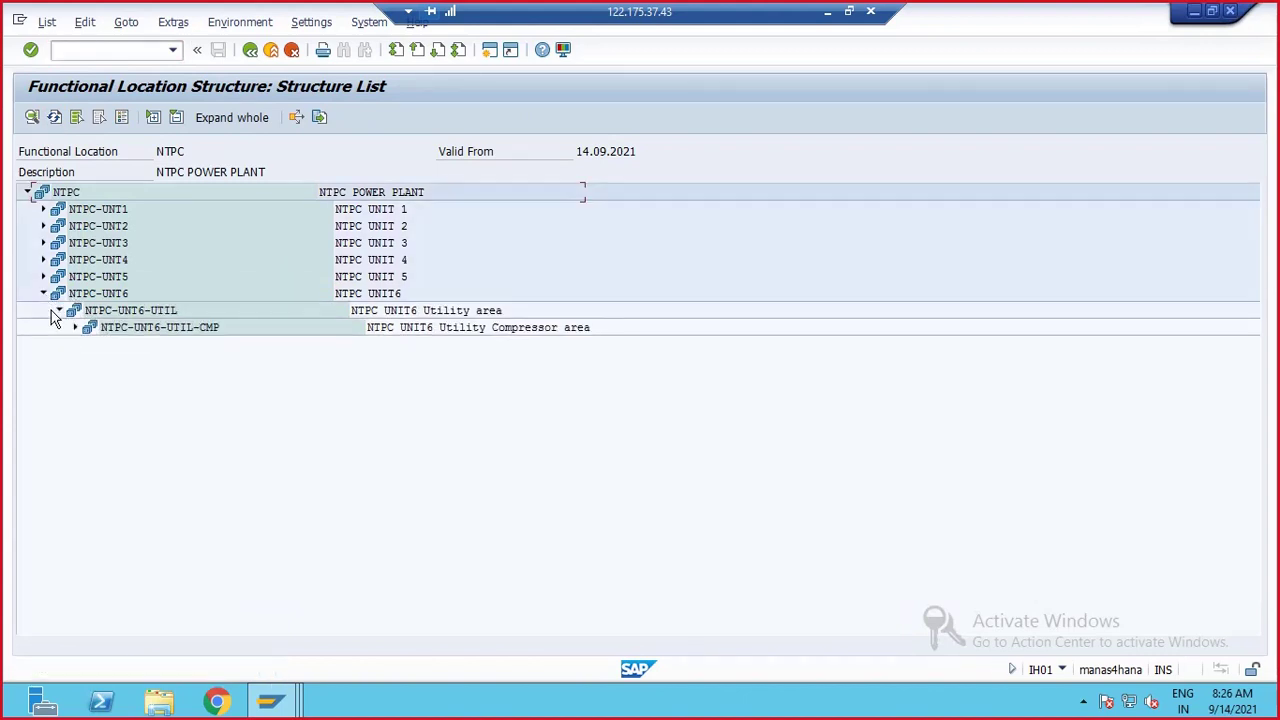
left_click(74, 329)
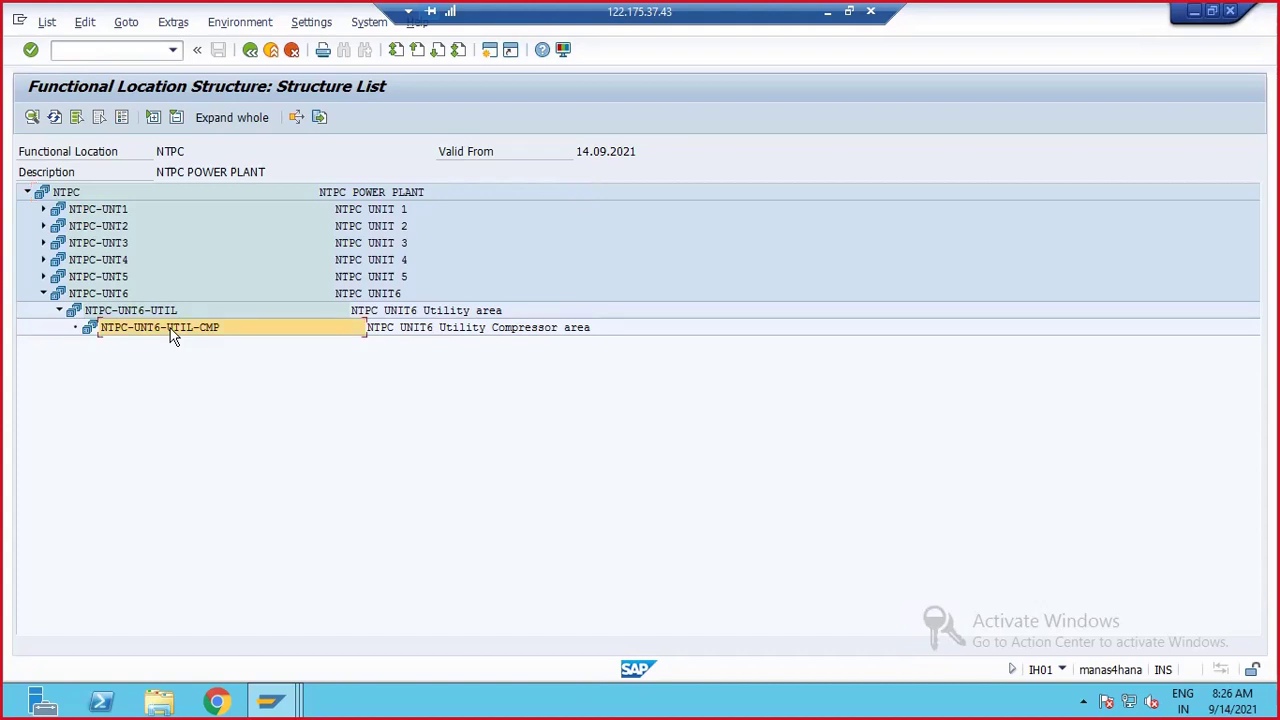
left_click(150, 311)
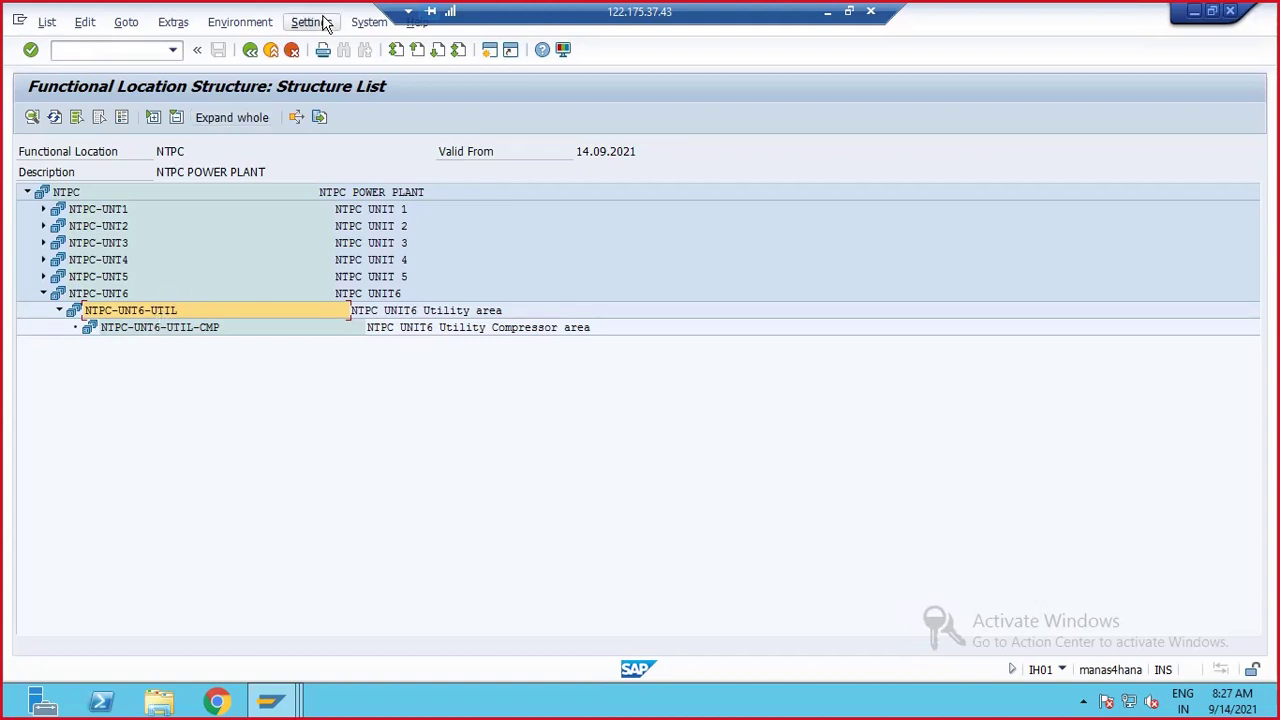
left_click(323, 23)
mouse_move(258, 26)
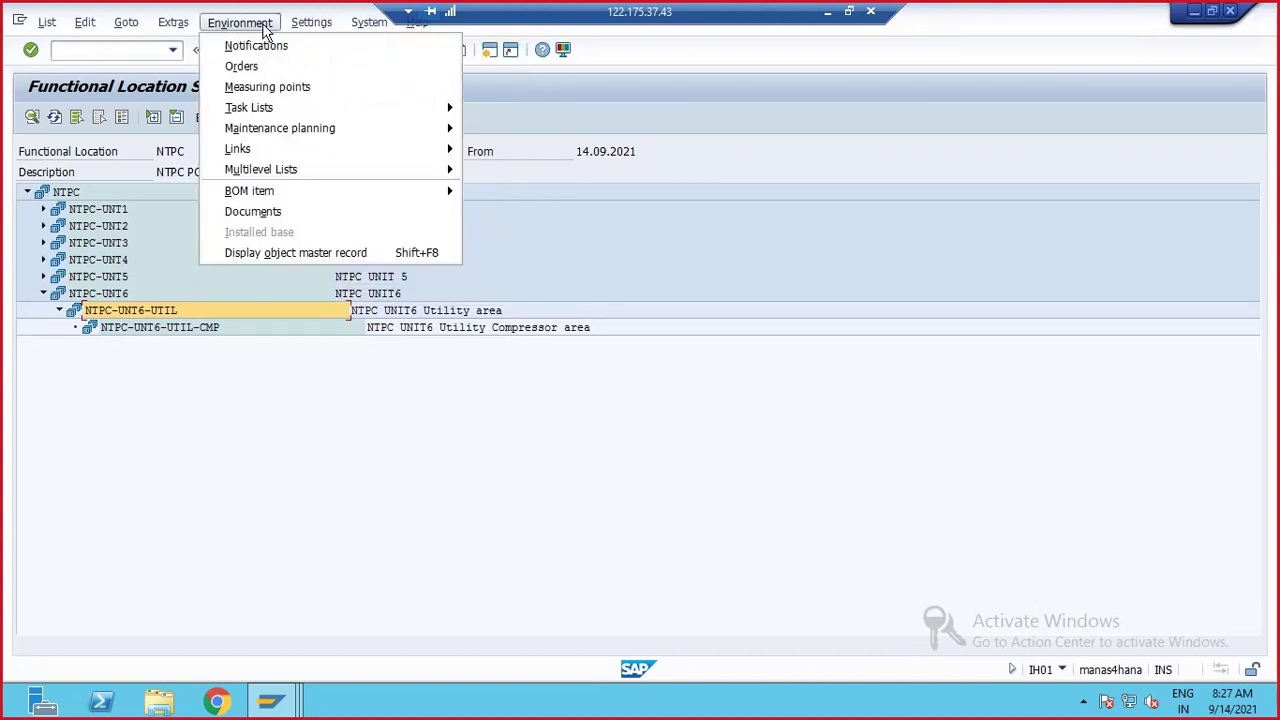
mouse_move(182, 23)
mouse_move(128, 27)
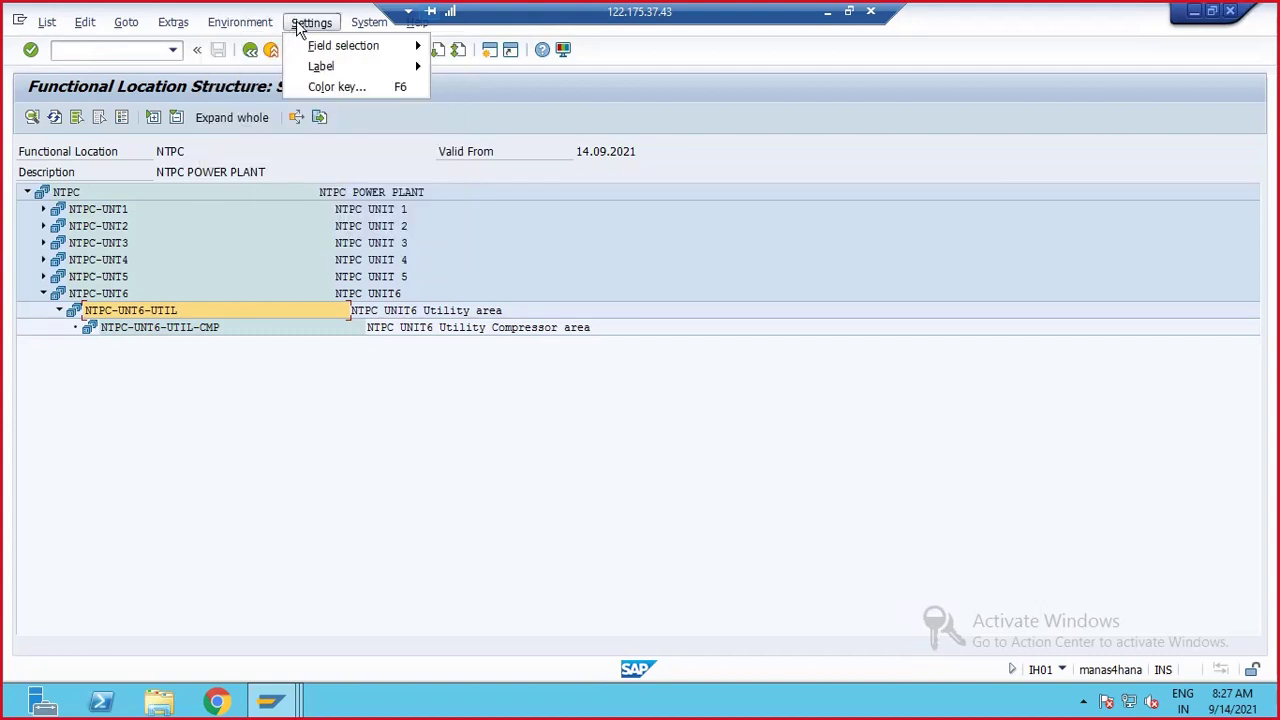
mouse_move(335, 52)
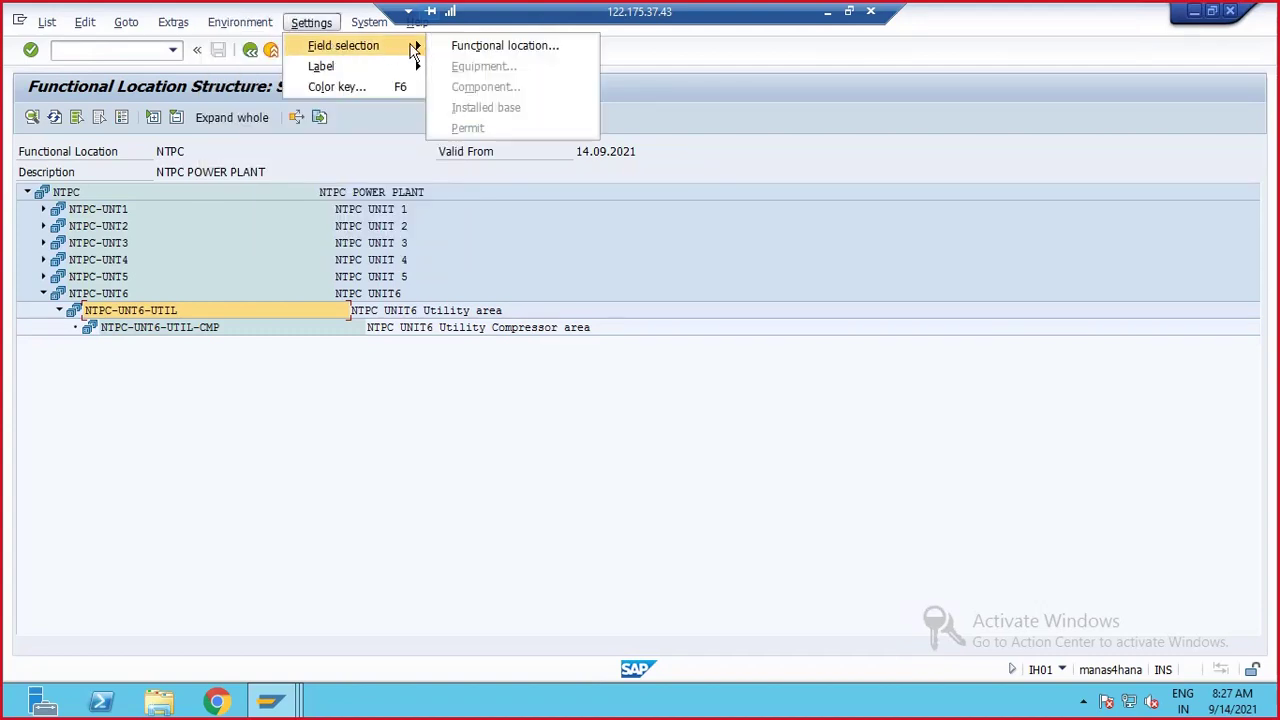
mouse_move(370, 70)
mouse_move(380, 46)
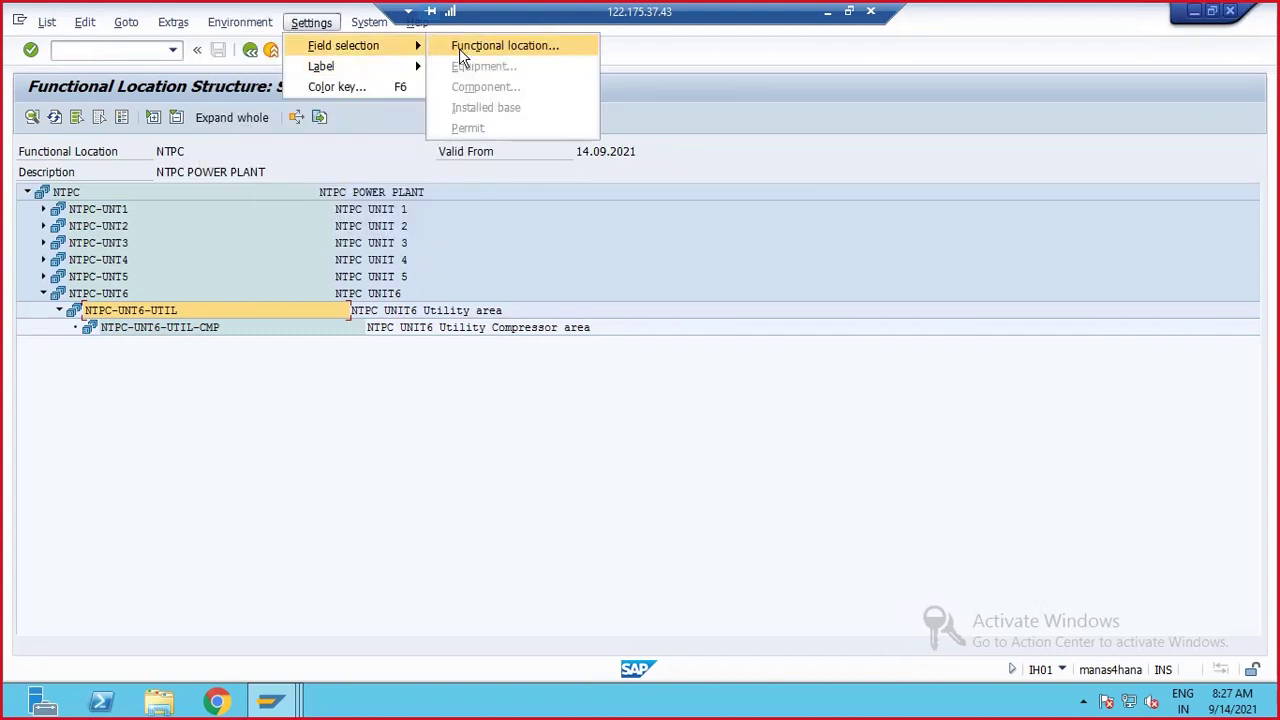
left_click(462, 48)
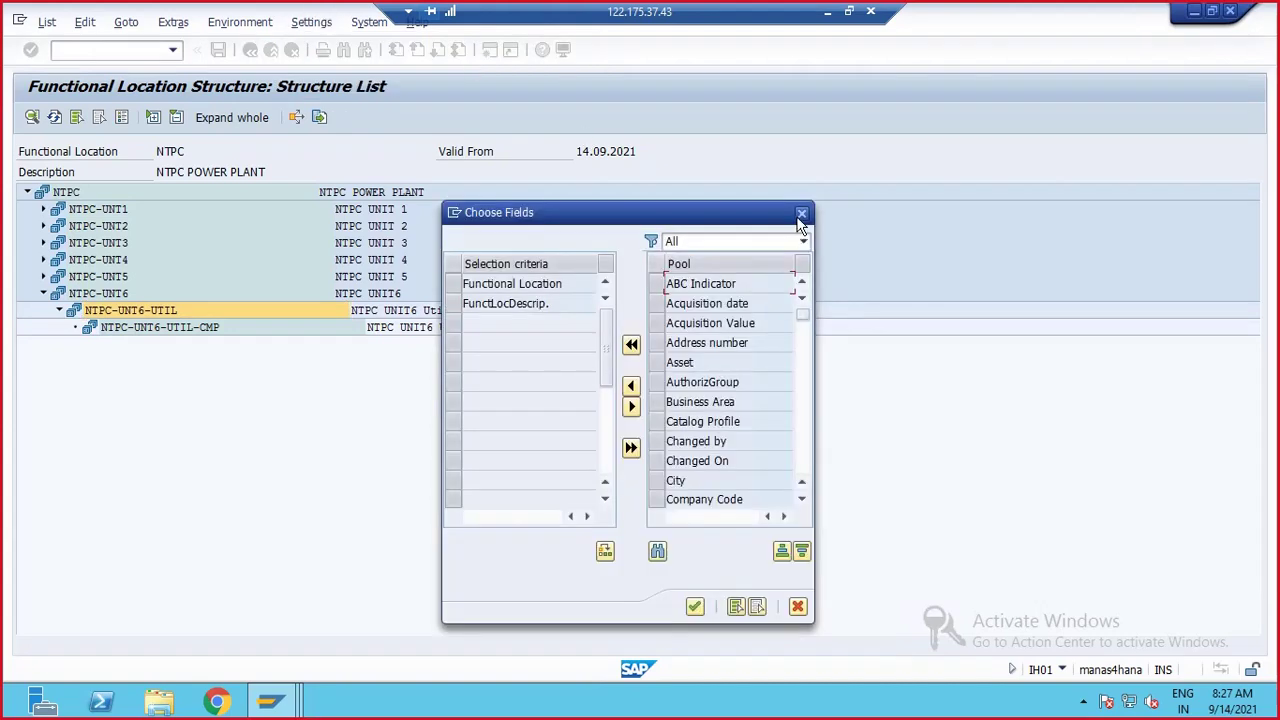
left_click(801, 213)
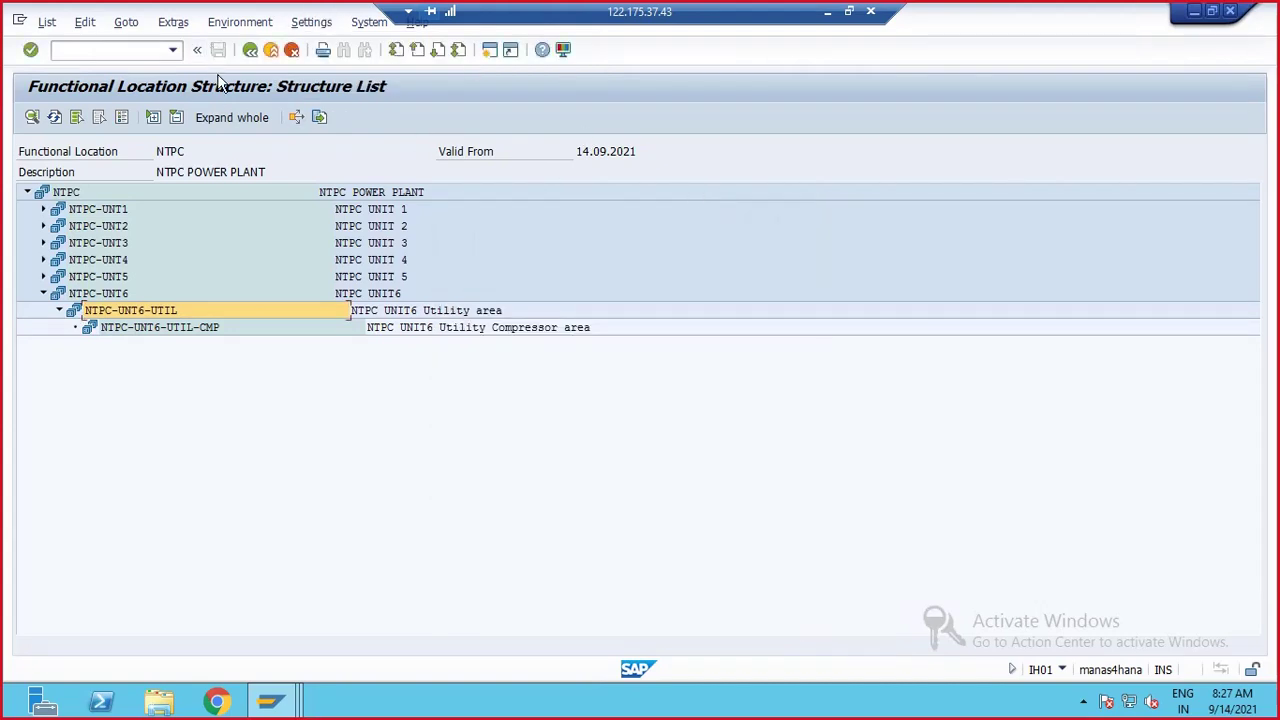
left_click(216, 25)
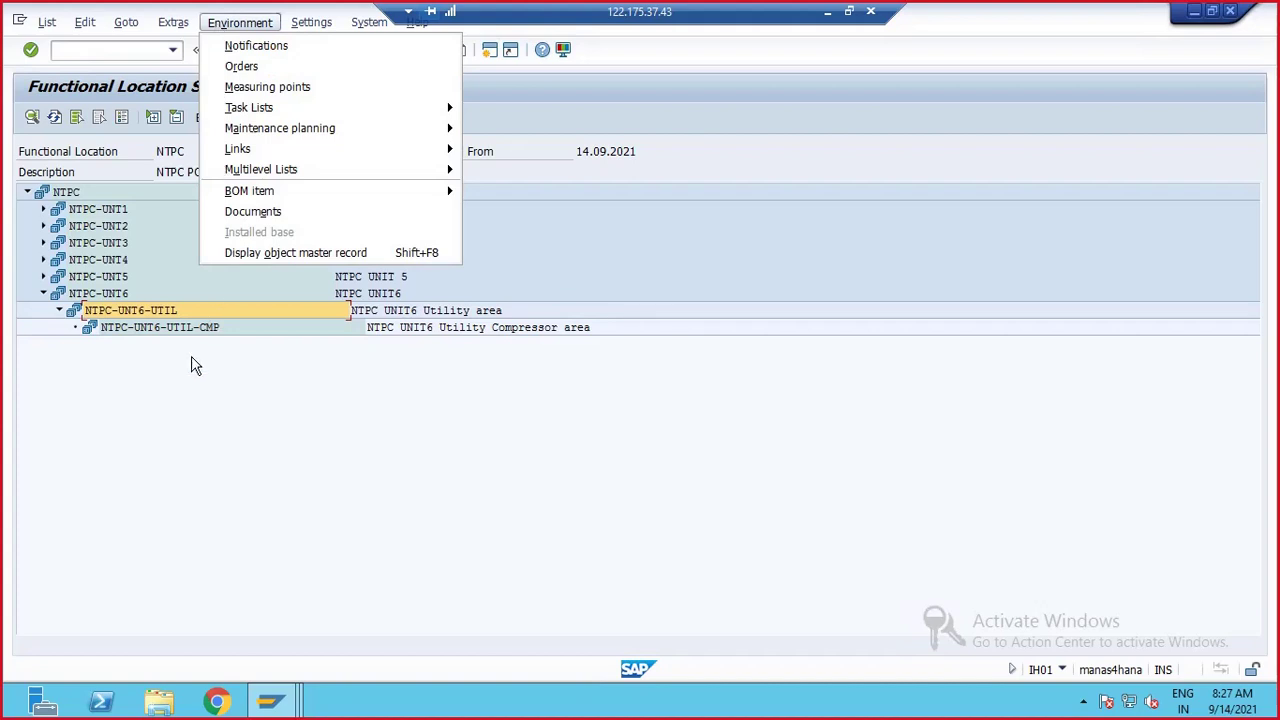
- Open the master record of functional location NTPC-UNT6-UTIL and view the overview of its alternative labels
double_click(159, 311)
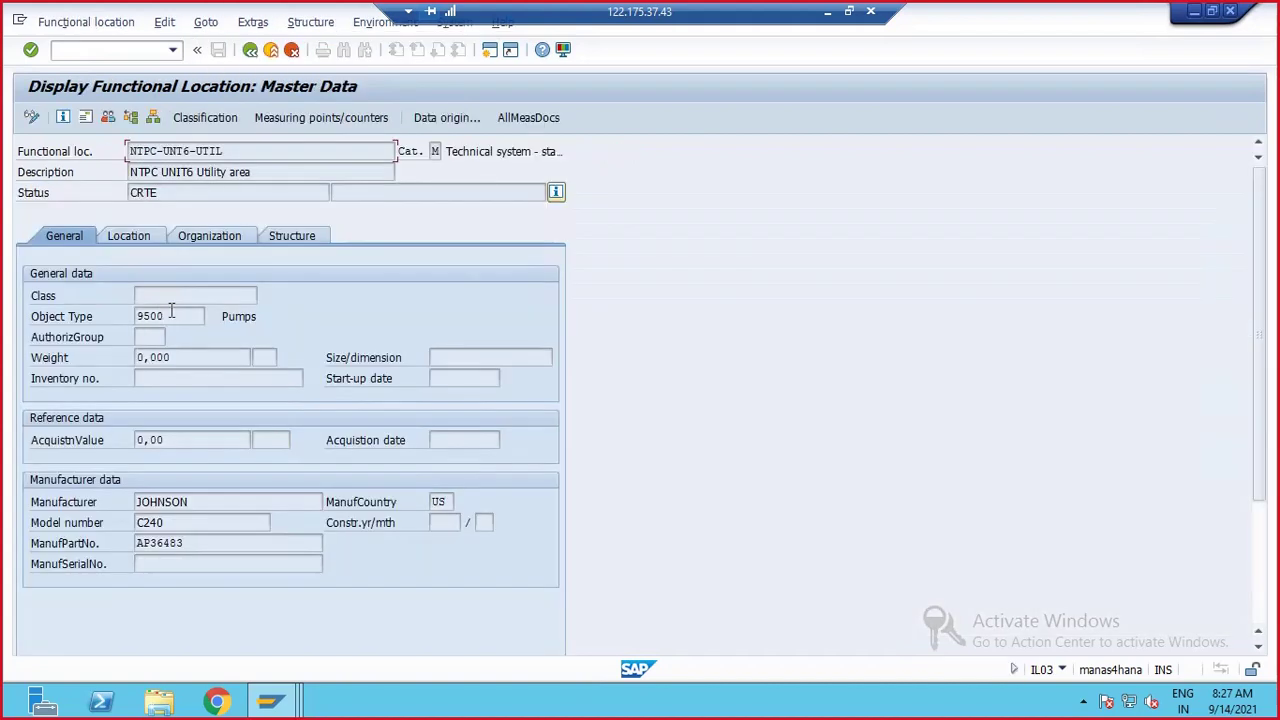
left_click(310, 22)
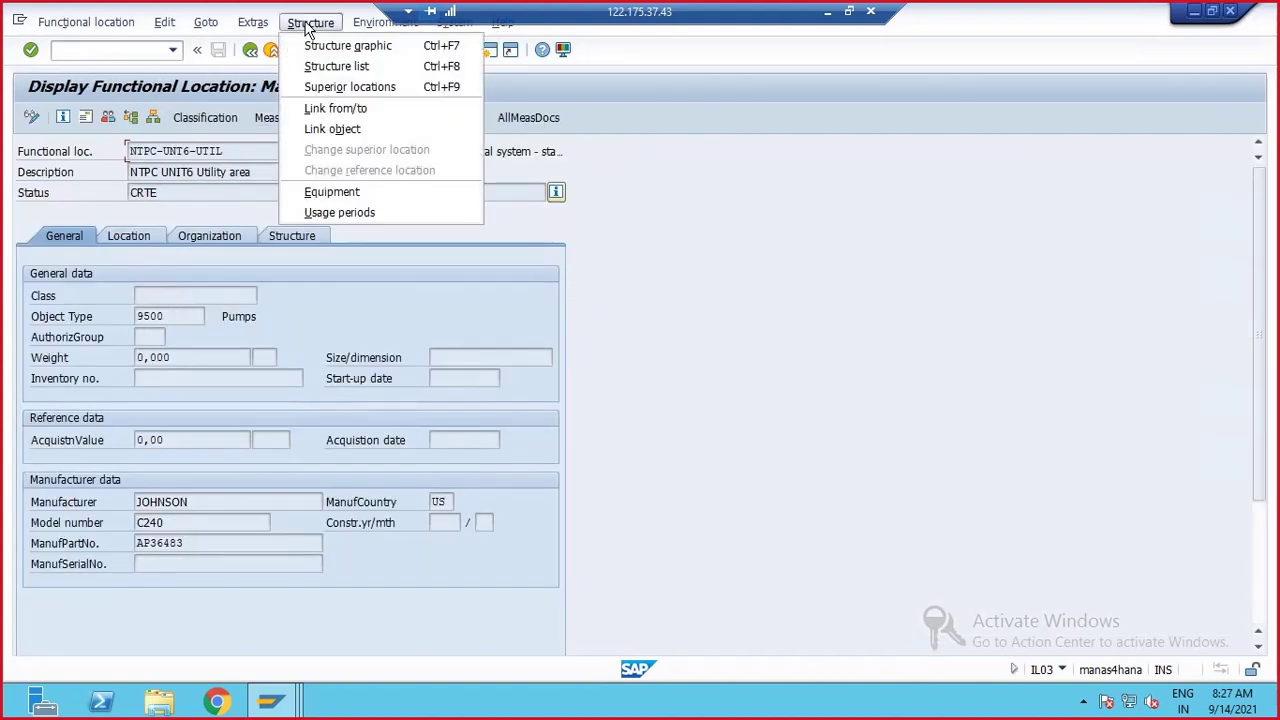
mouse_move(252, 24)
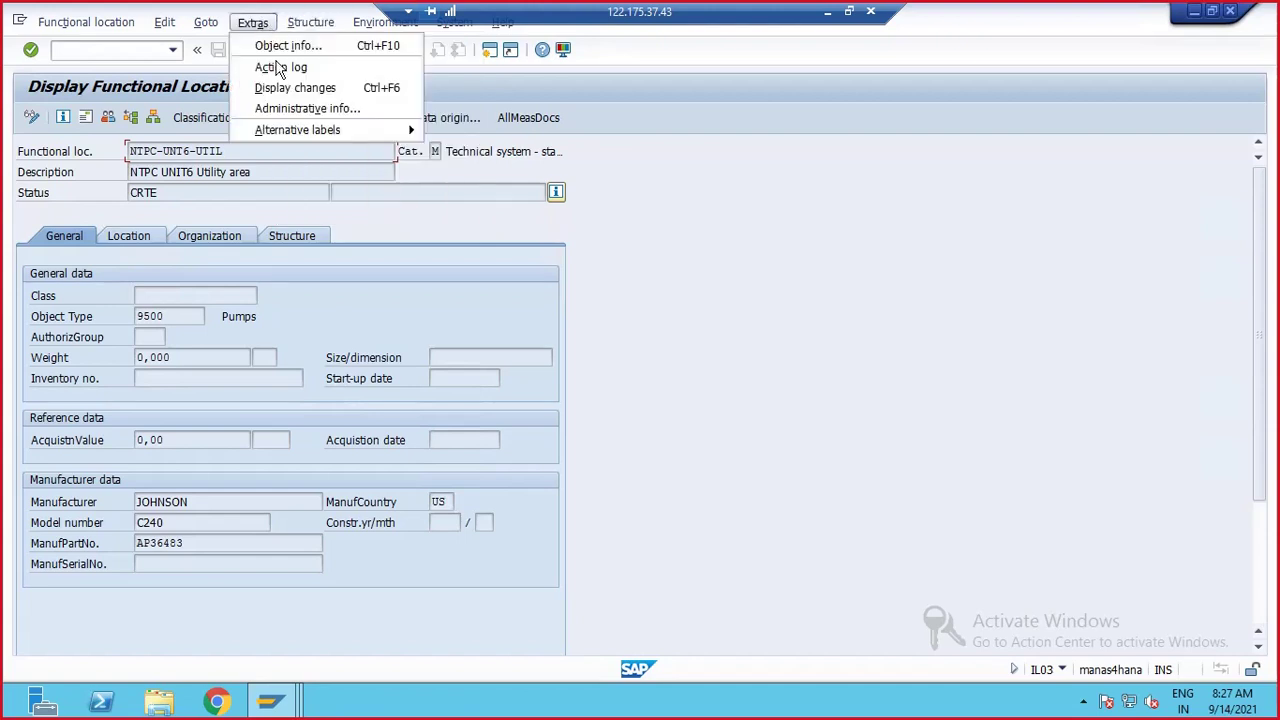
mouse_move(305, 132)
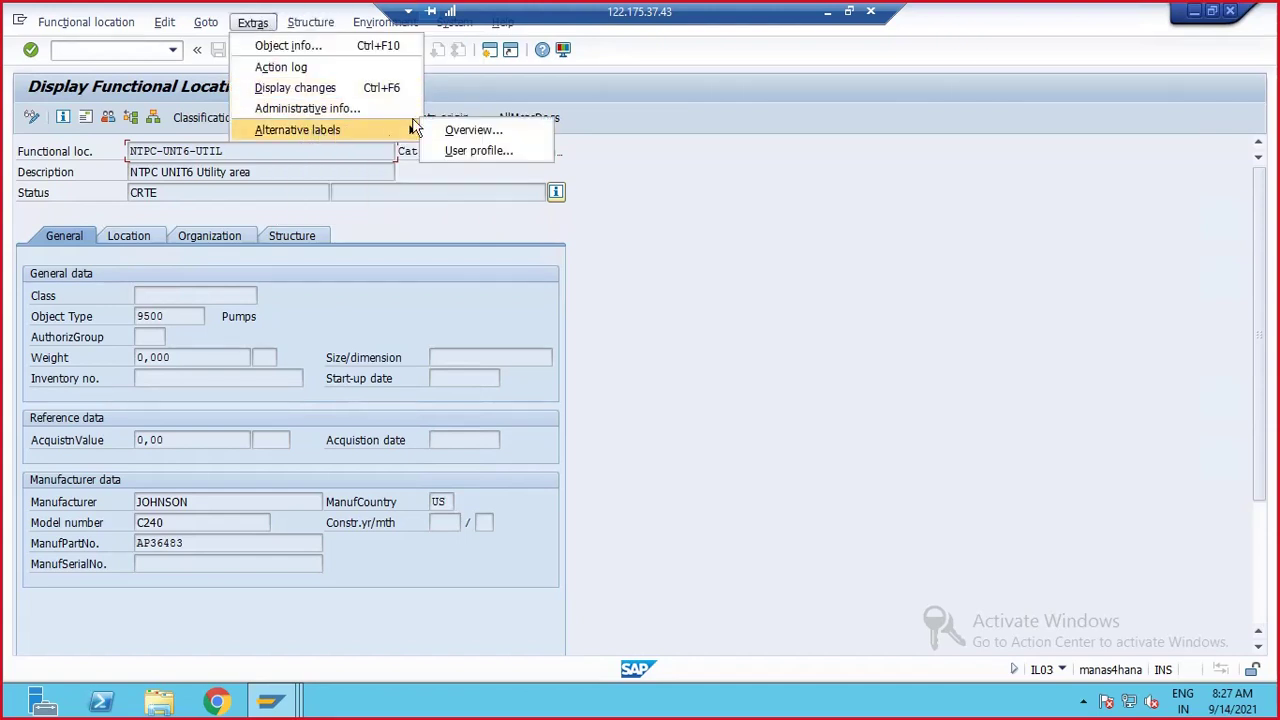
left_click(460, 133)
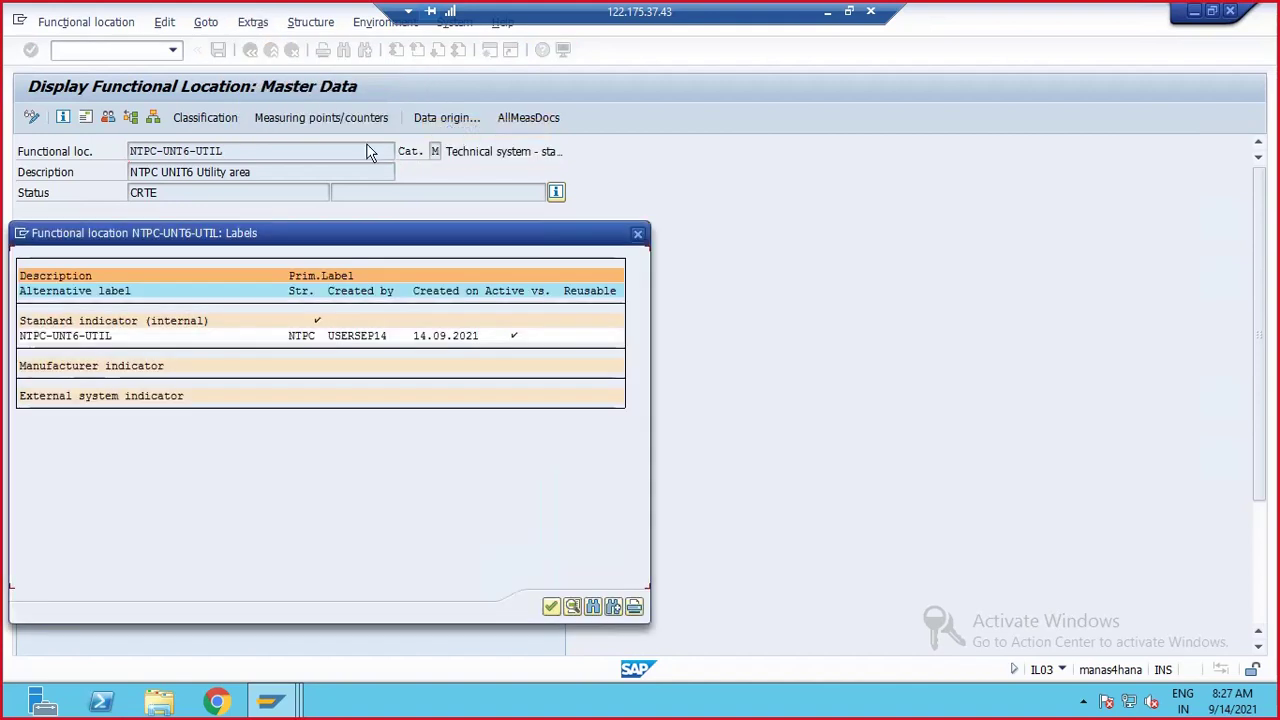
left_click(637, 234)
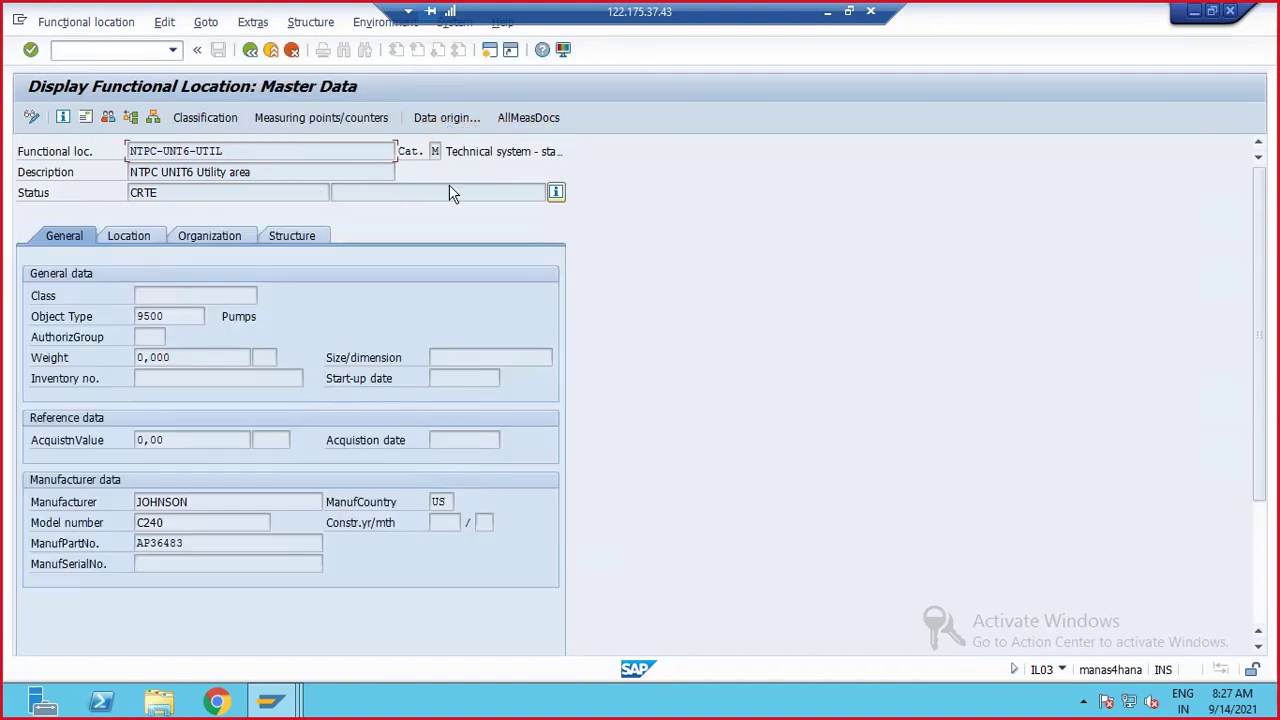
- Switch NTPC-UNT6-UTIL to change mode and open its standard indicator (internal) label for changing
left_click(31, 118)
left_click(253, 22)
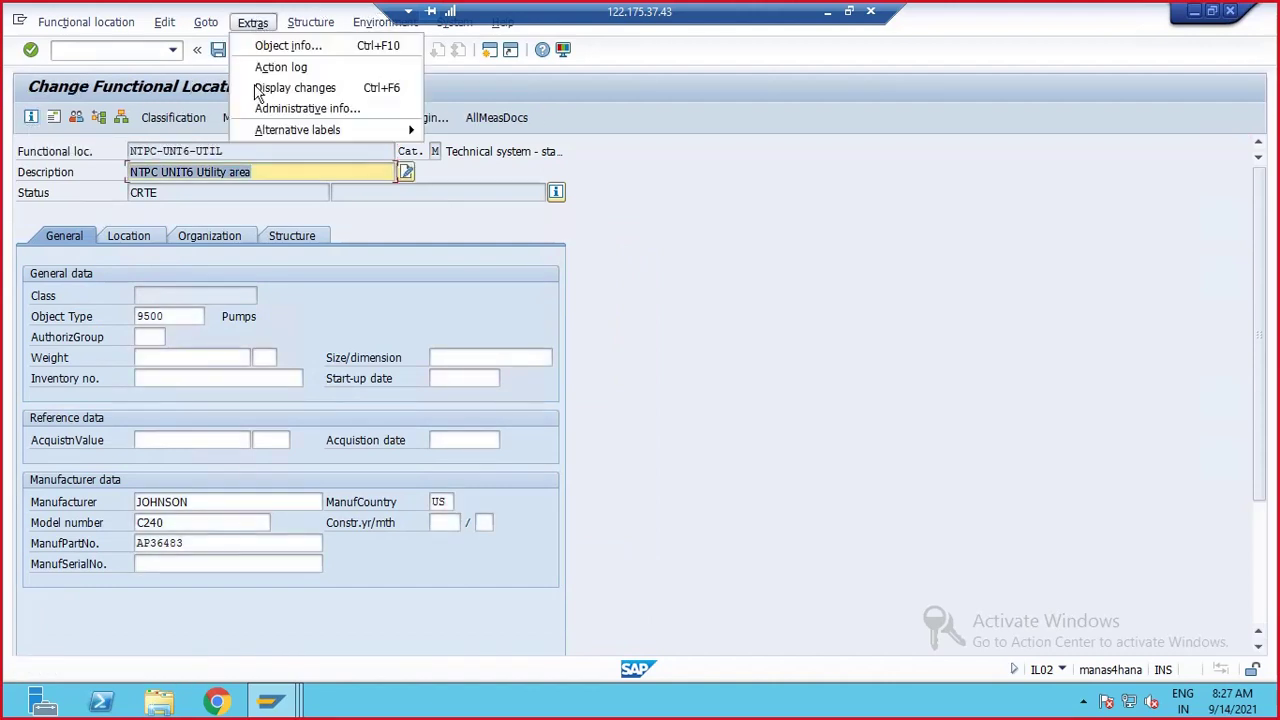
mouse_move(265, 130)
left_click(470, 129)
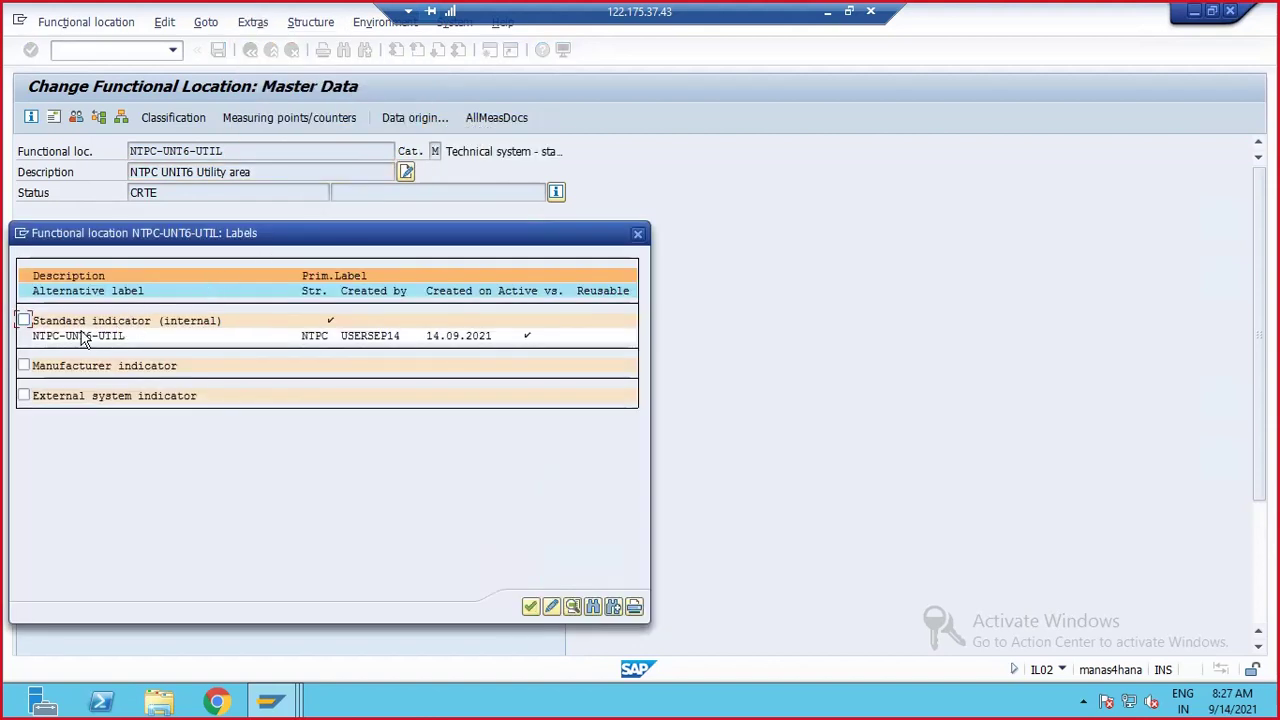
left_click(24, 321)
left_click(551, 610)
- Set the new standard label of functional location NTPC-UNT6-UTIL to NTPC-UNT6-USAG
left_click_drag(288, 284, 182, 282)
key("ctrl+c")
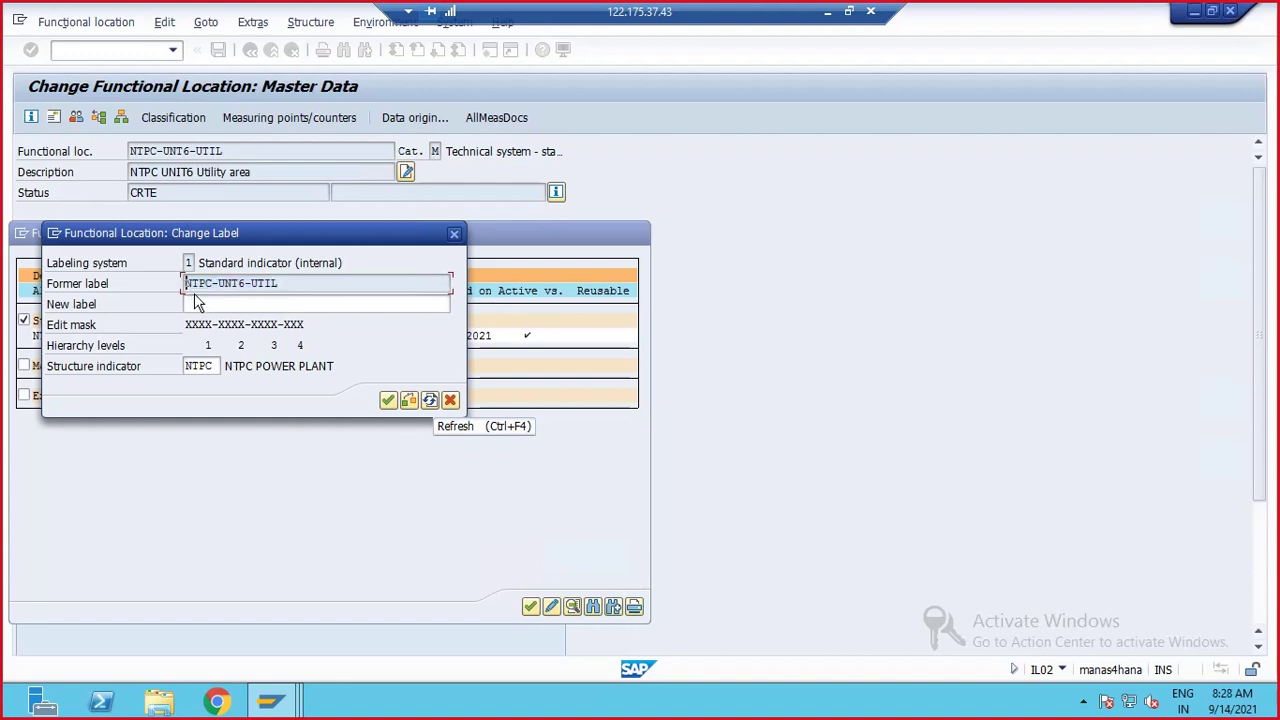
left_click(200, 304)
key("ctrl+v")
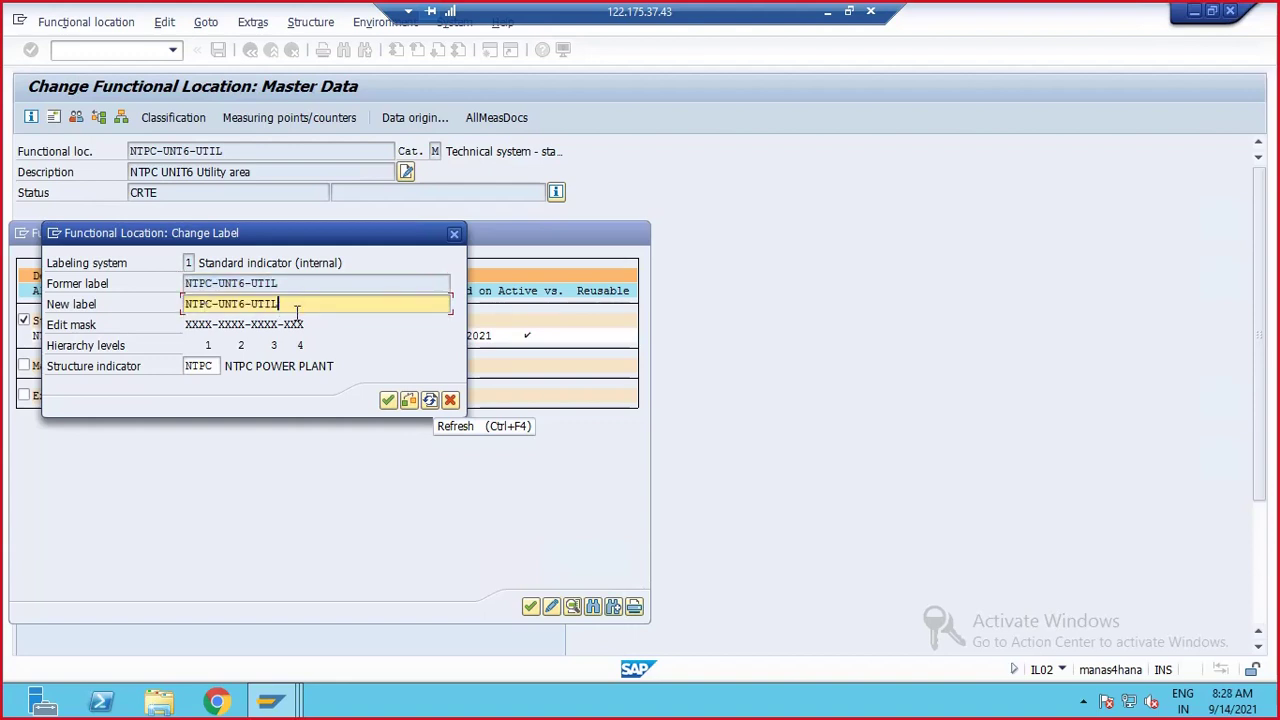
key("BackSpace")
key("BackSpace")
key("BackSpace")
type("A")
type("AG")
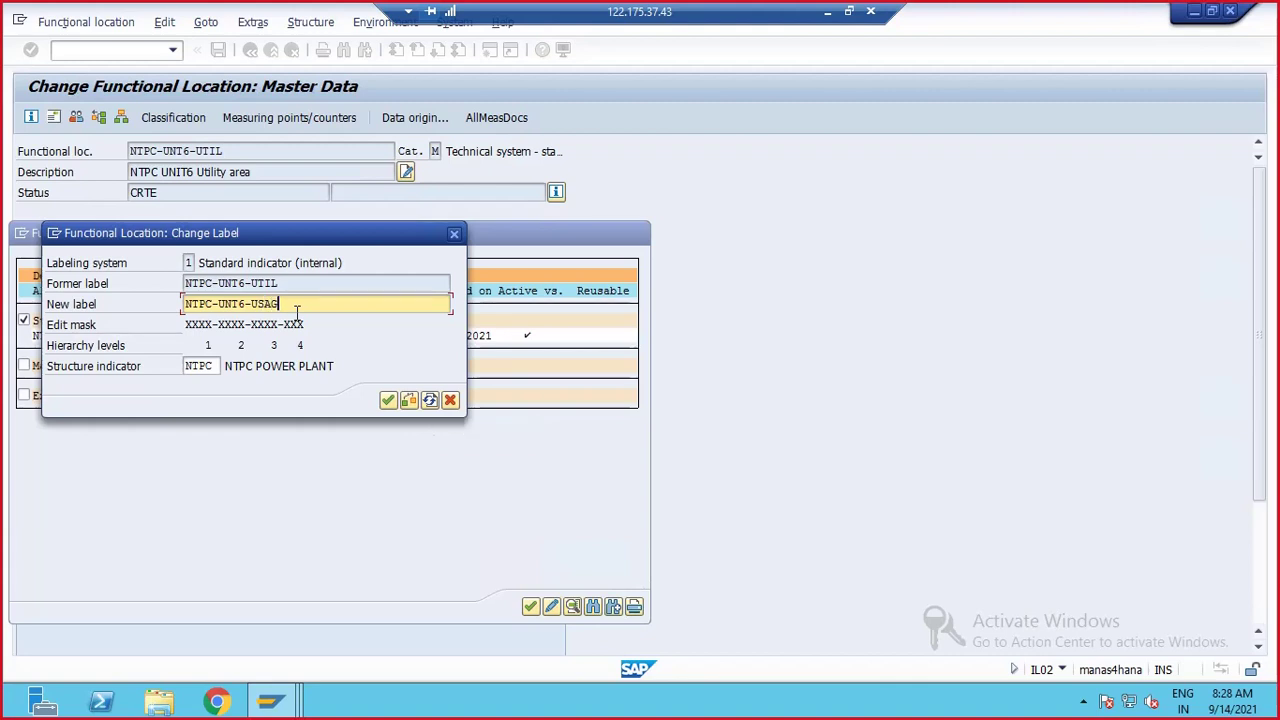
key("Return")
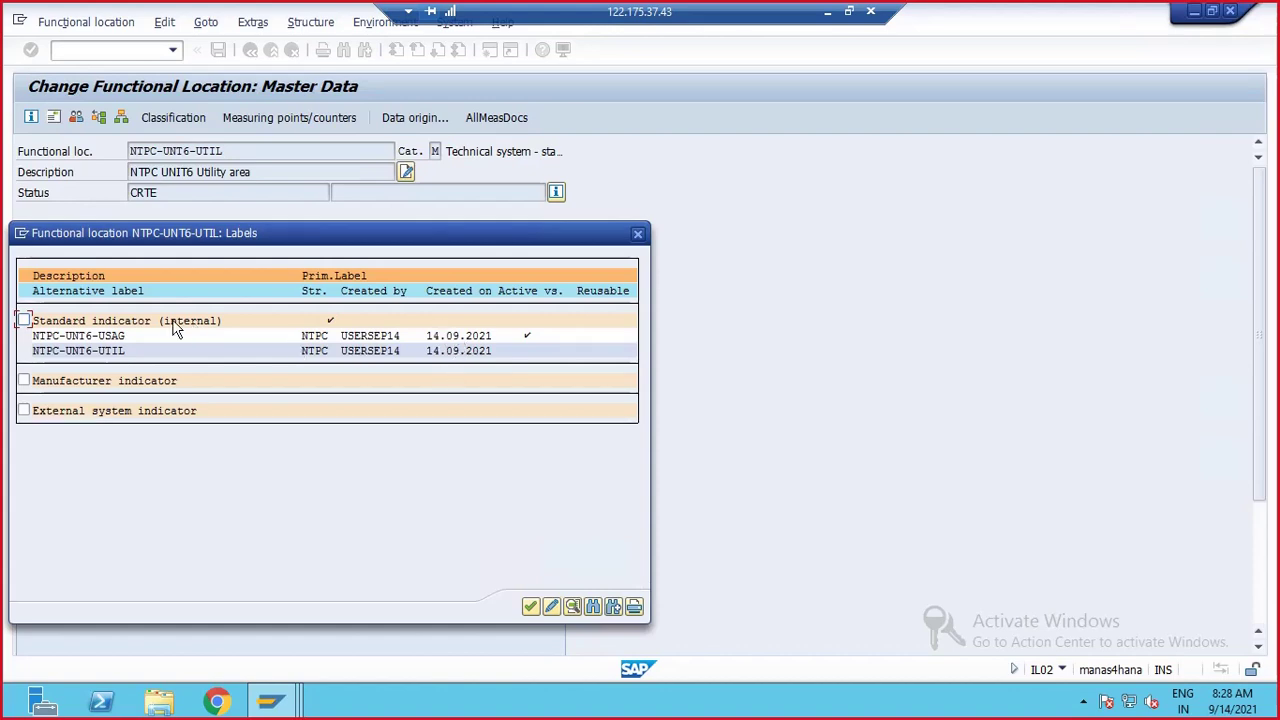
- Accept the label overview, save the relabelled utility area and refresh the NTPC structure list
left_click(530, 607)
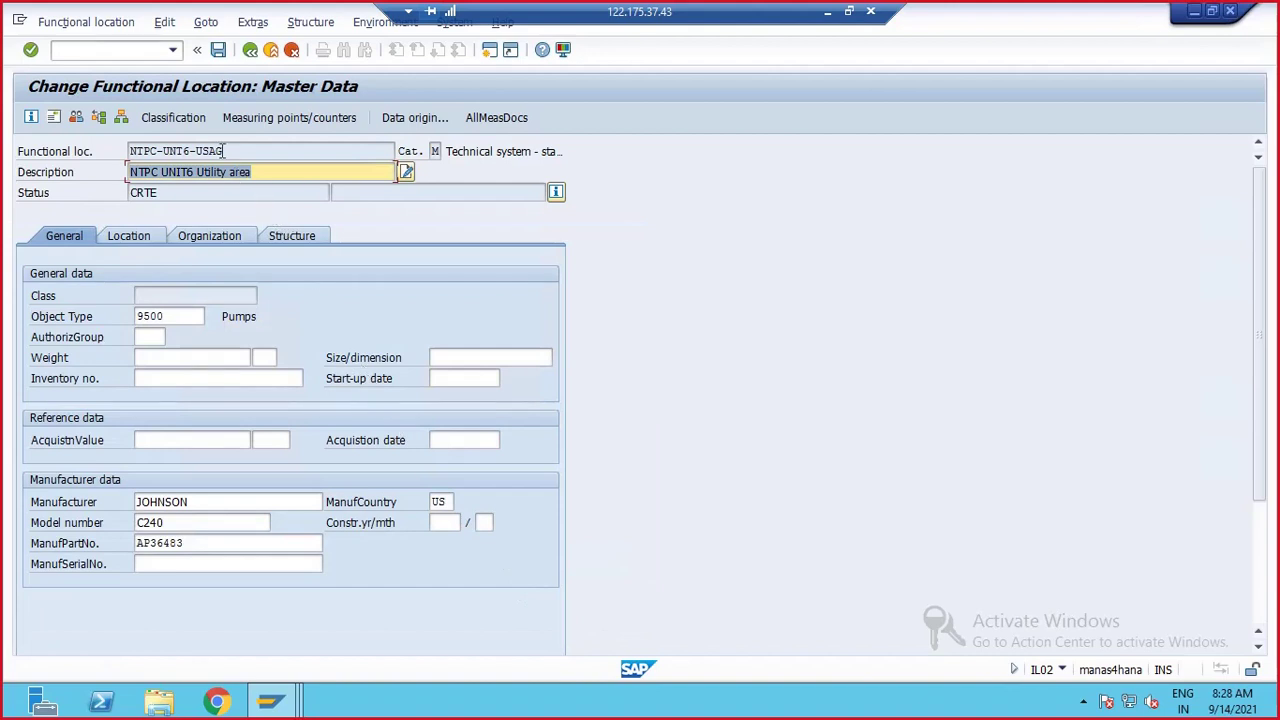
left_click(218, 51)
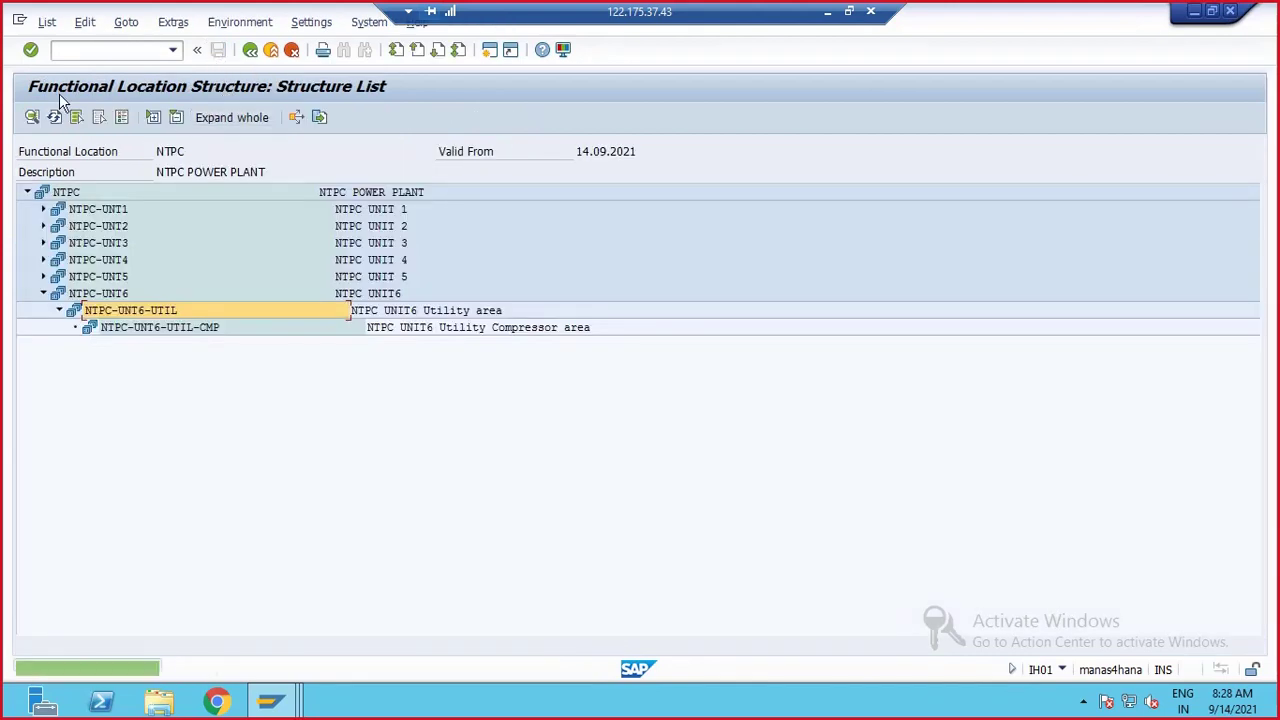
left_click(56, 117)
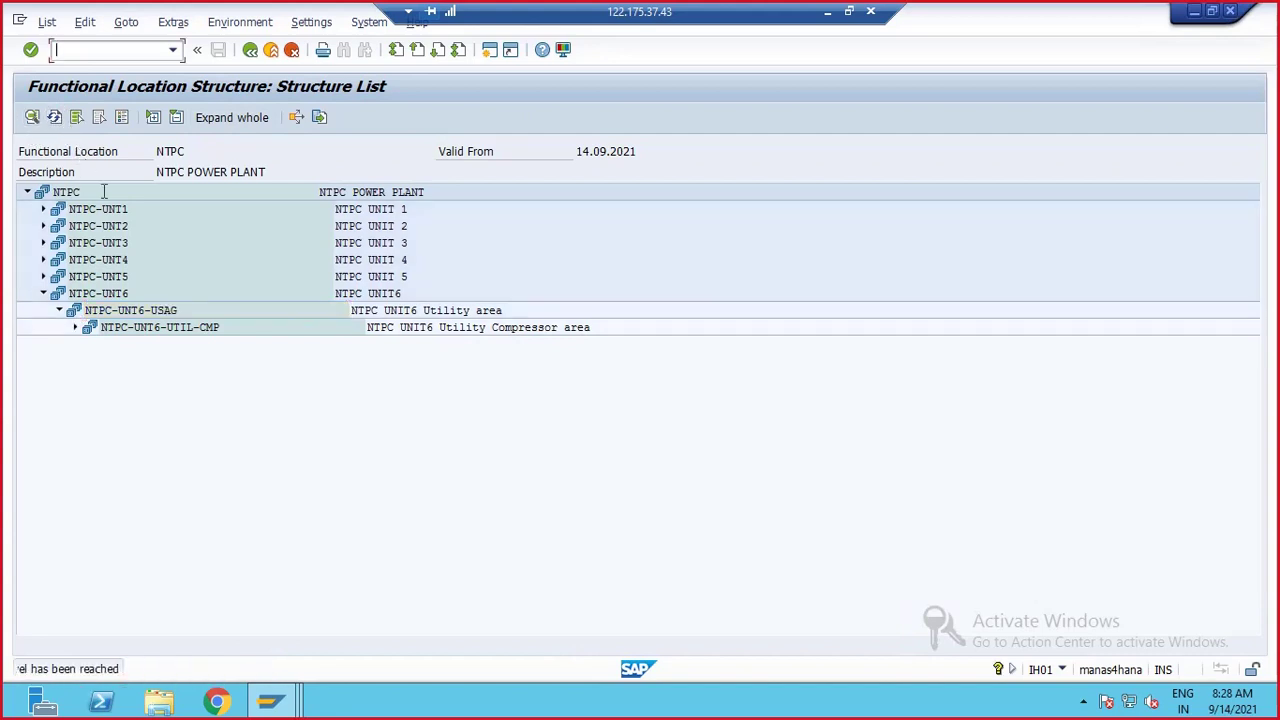
- Open functional location NTPC-UNT6-UTIL-CMP in change mode and call up its standard indicator label for changing
double_click(178, 330)
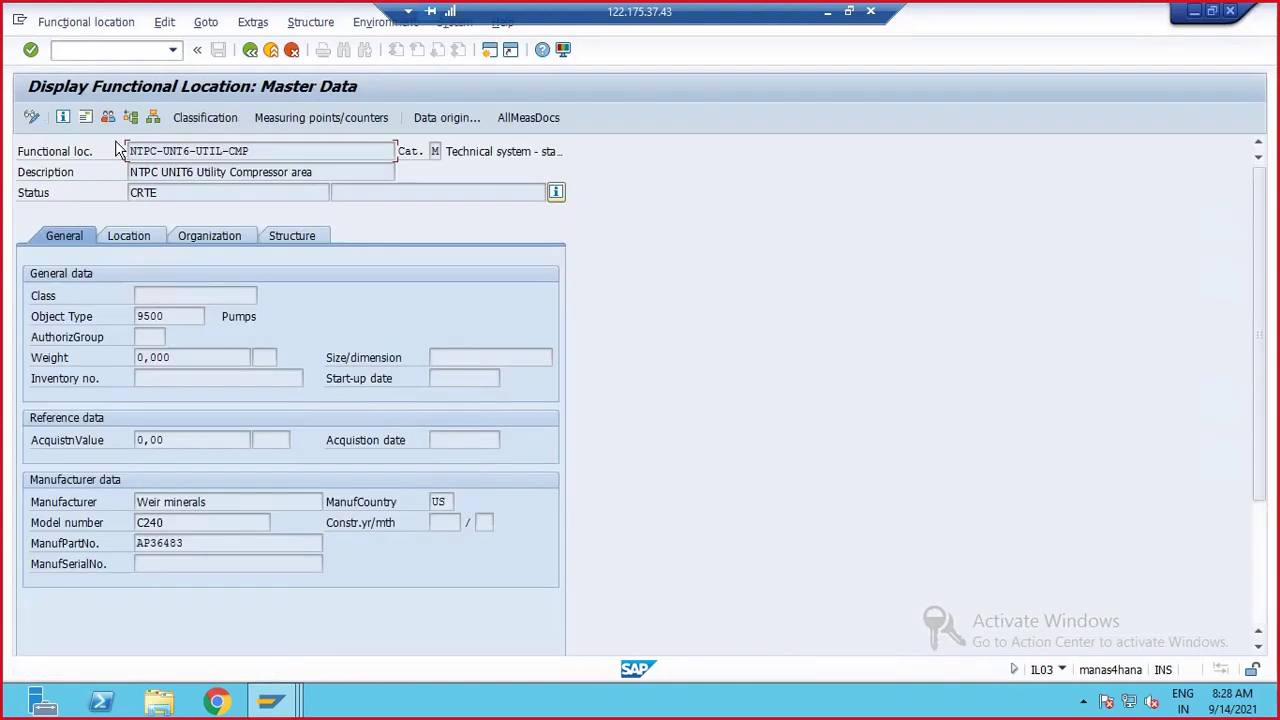
left_click(31, 117)
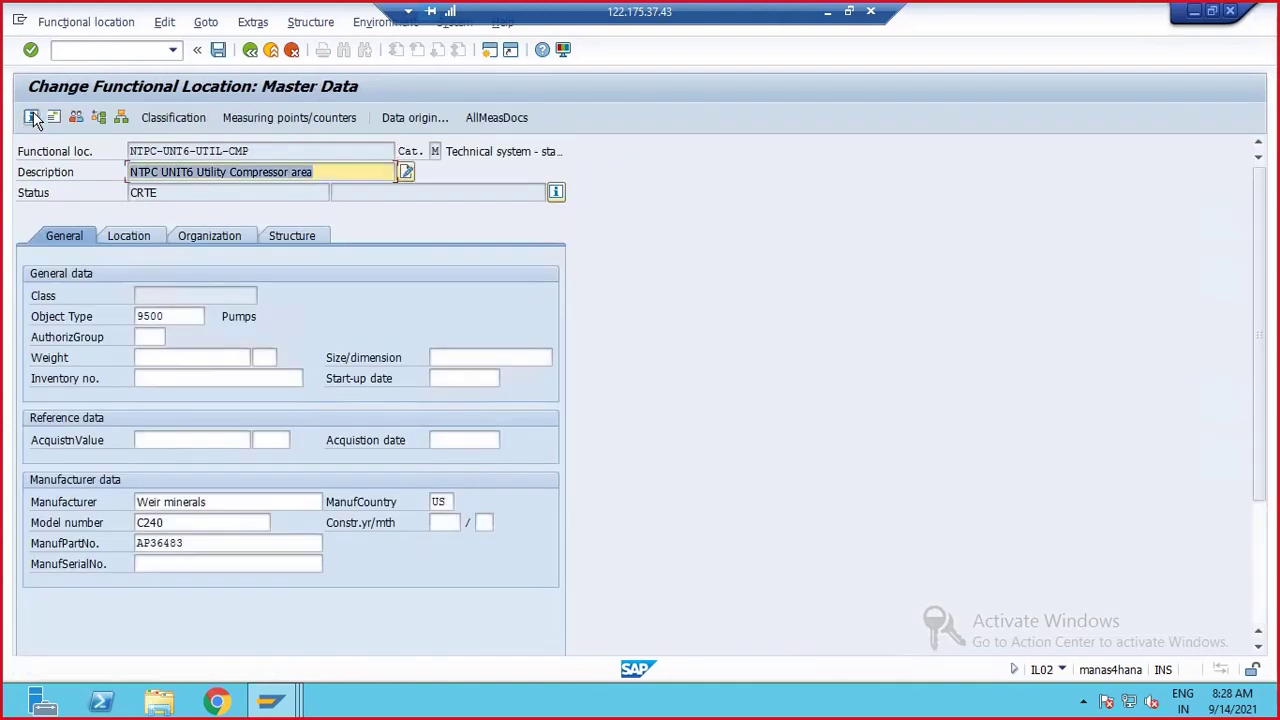
left_click(253, 22)
mouse_move(299, 133)
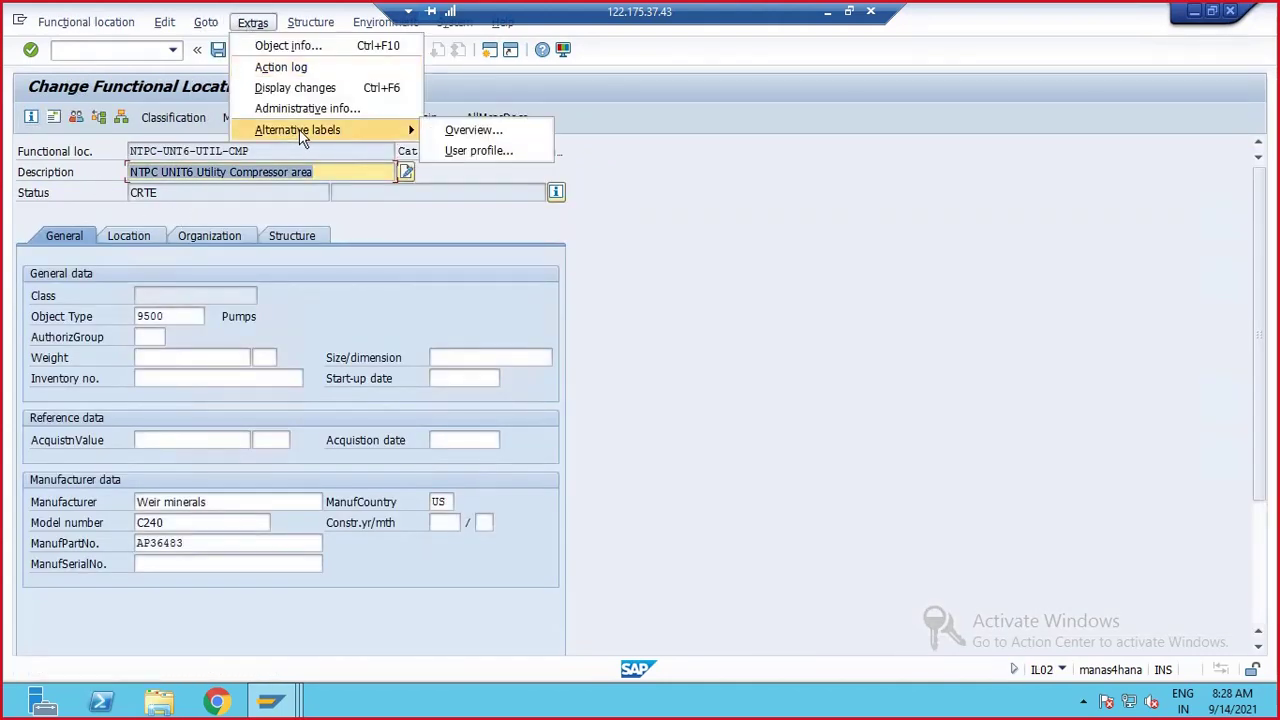
left_click(440, 130)
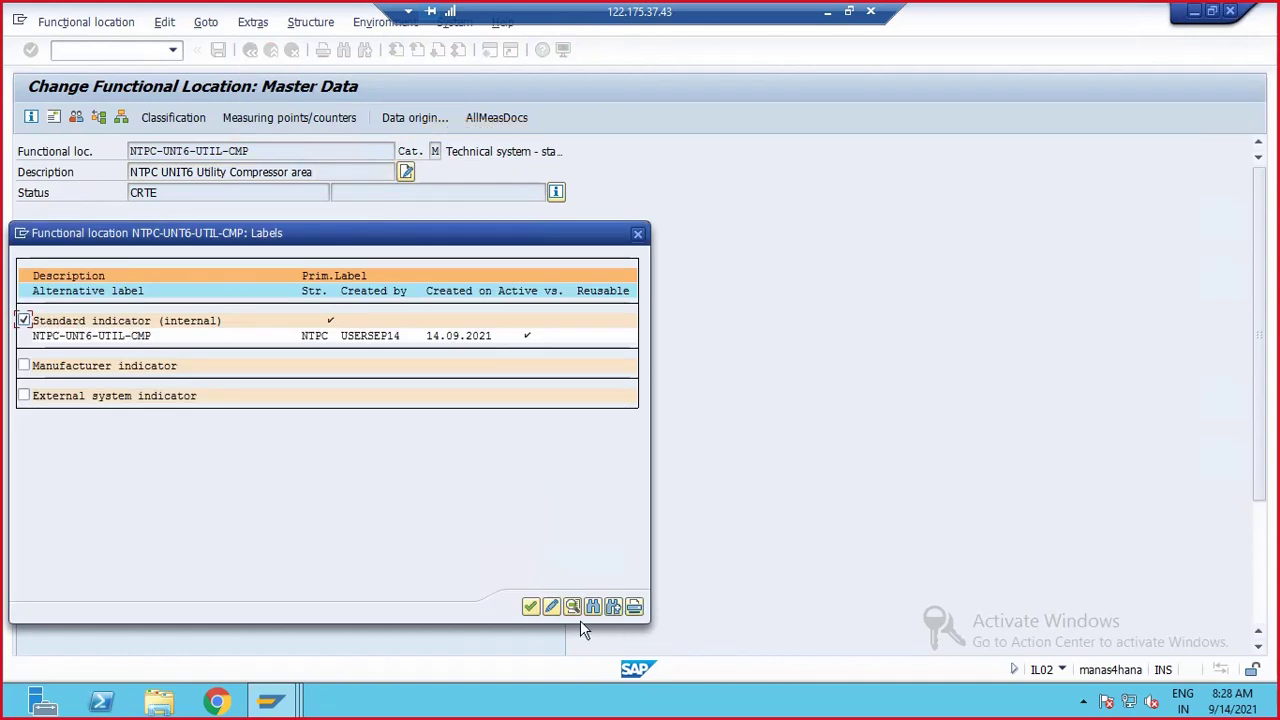
left_click(551, 607)
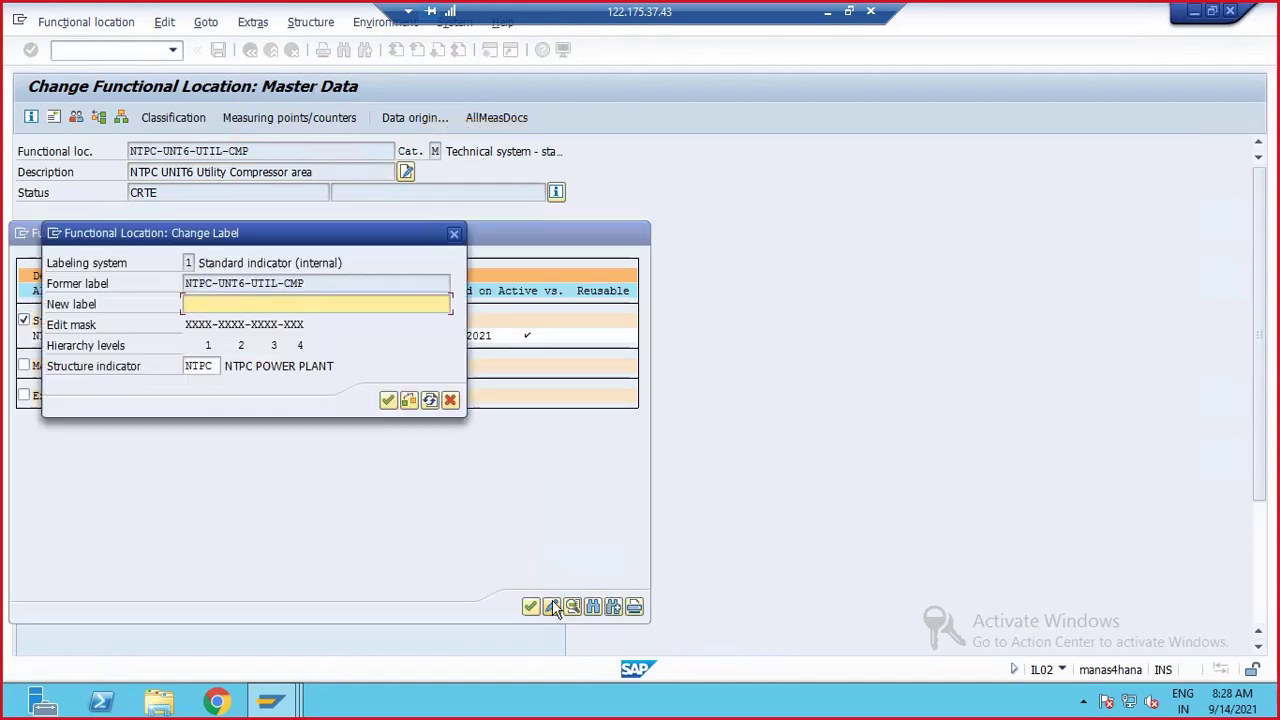
left_click(299, 284)
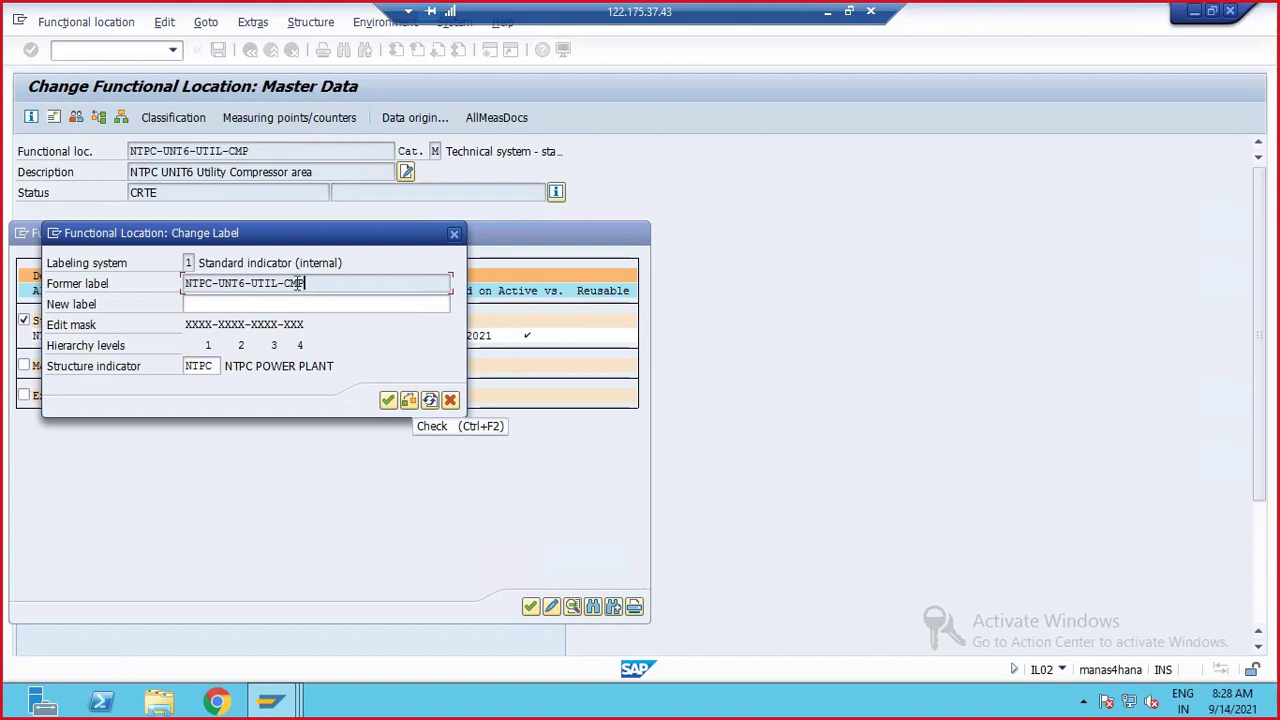
left_click(201, 303)
key("ctrl+v")
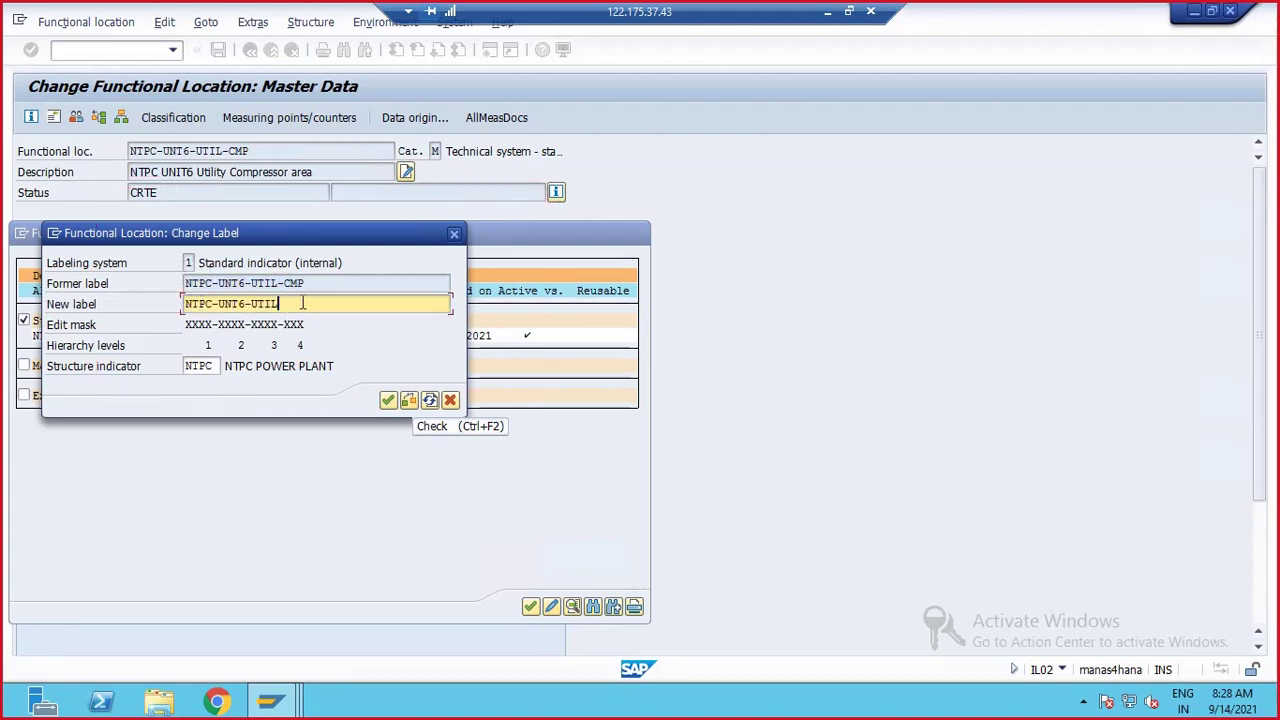
key("ctrl+a")
key("BackSpace")
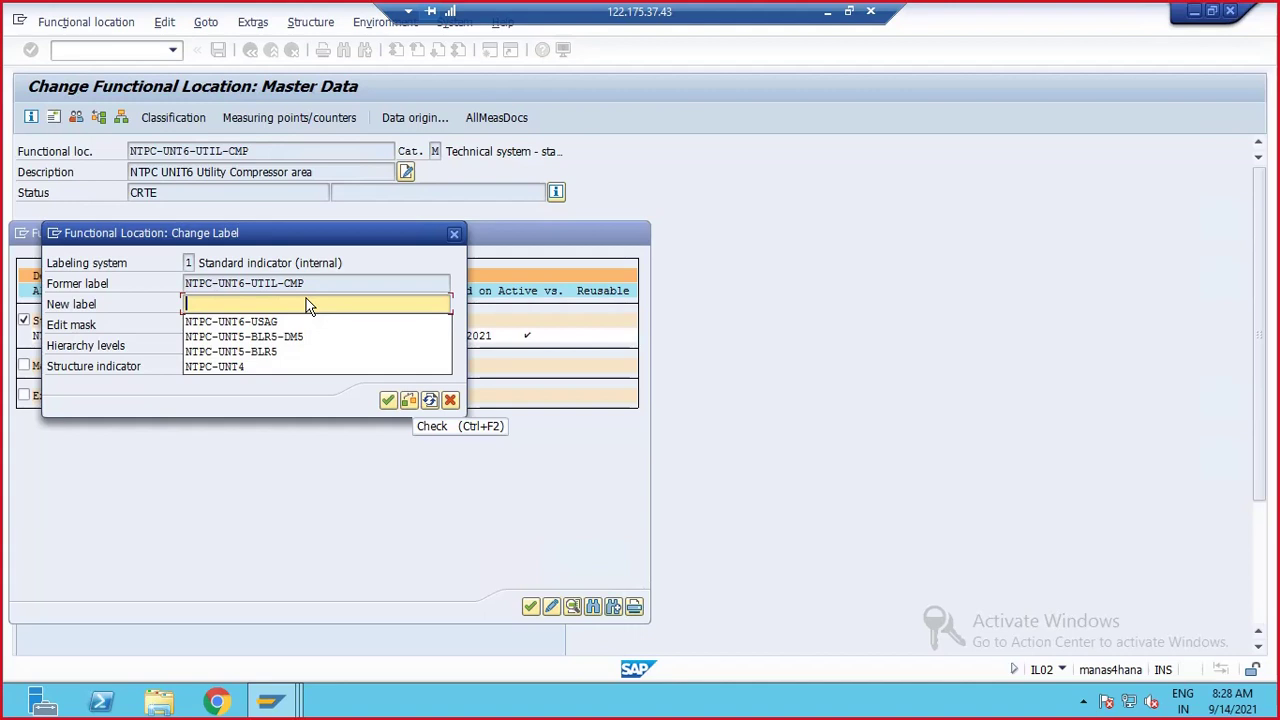
- Set the compressor area's new standard label to NTPC-UNT6-USAG-CMP and accept the label overview
left_click_drag(312, 284, 183, 284)
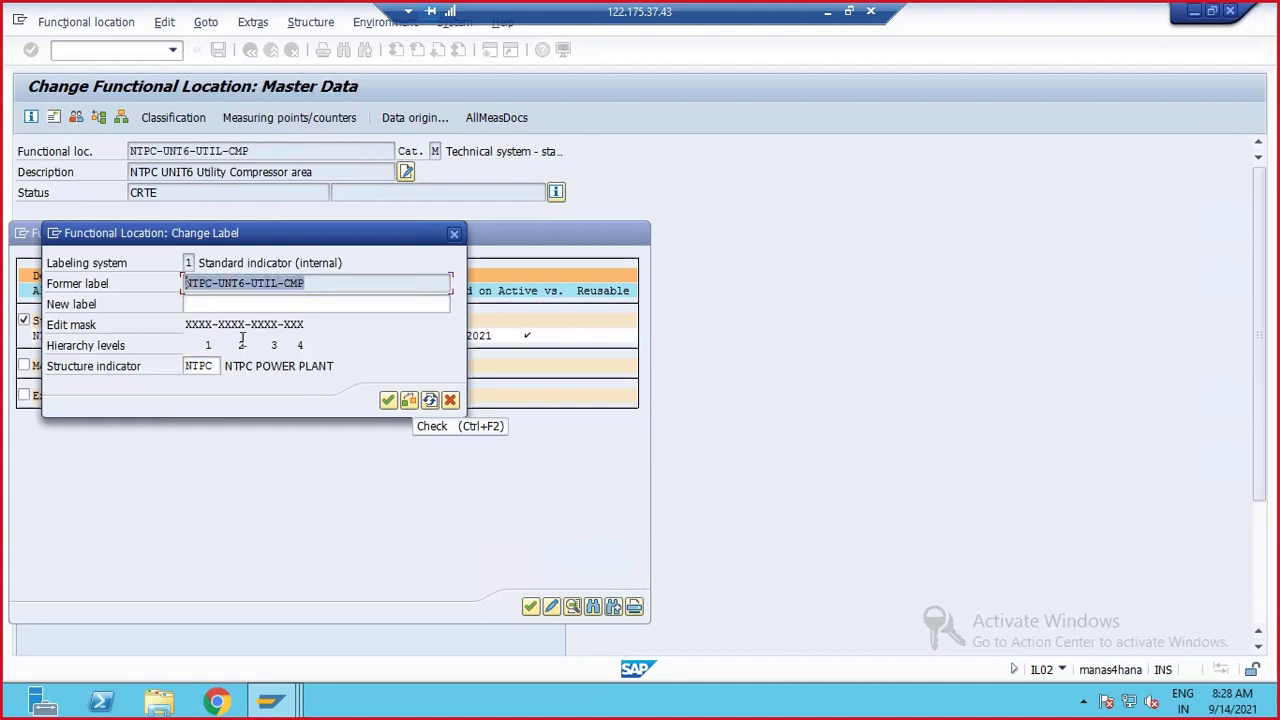
left_click(328, 300)
key("ctrl+z")
key("BackSpace")
key("BackSpace")
key("BackSpace")
key("BackSpace")
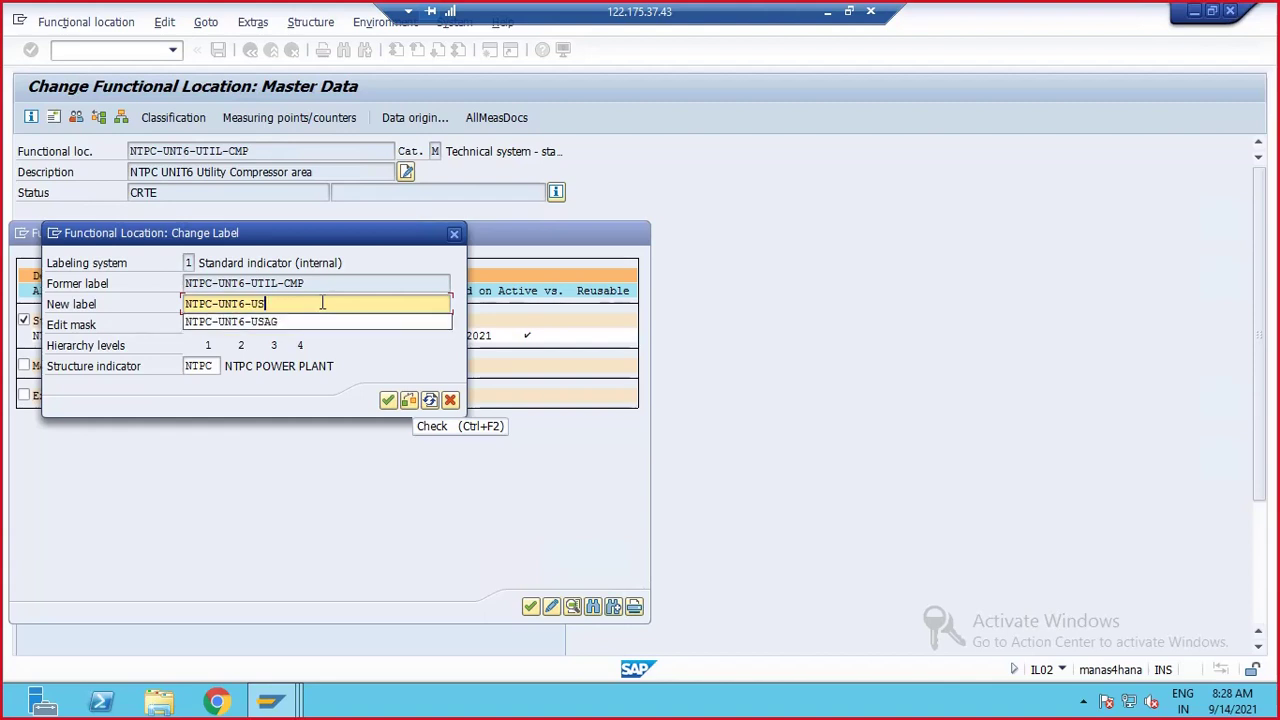
type("USAG-")
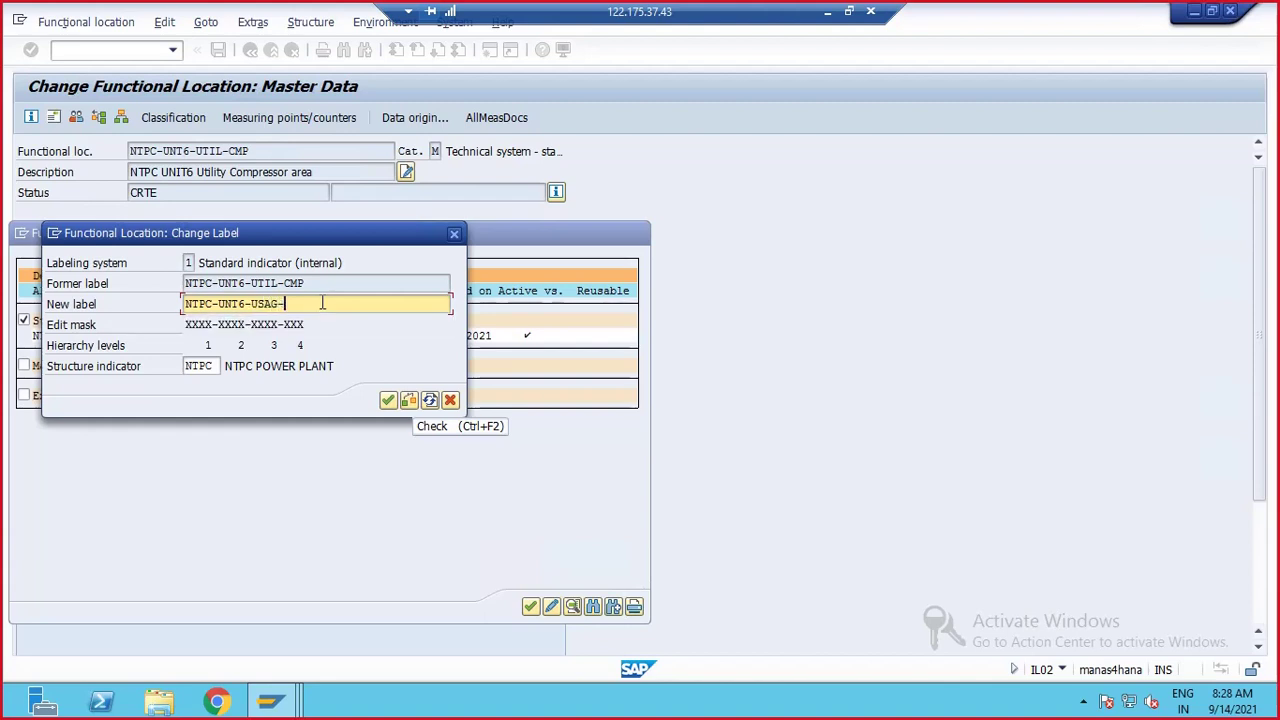
type("COM")
key("BackSpace")
key("BackSpace")
type("MP")
left_click(387, 401)
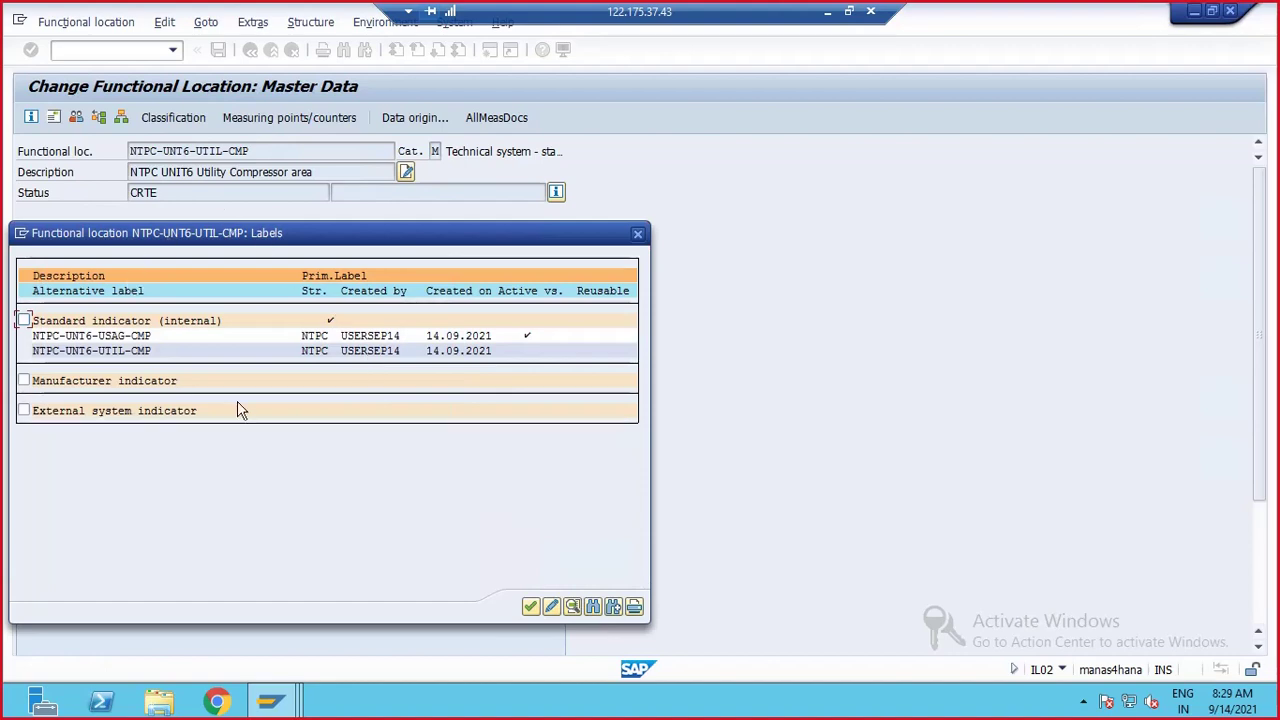
left_click(531, 607)
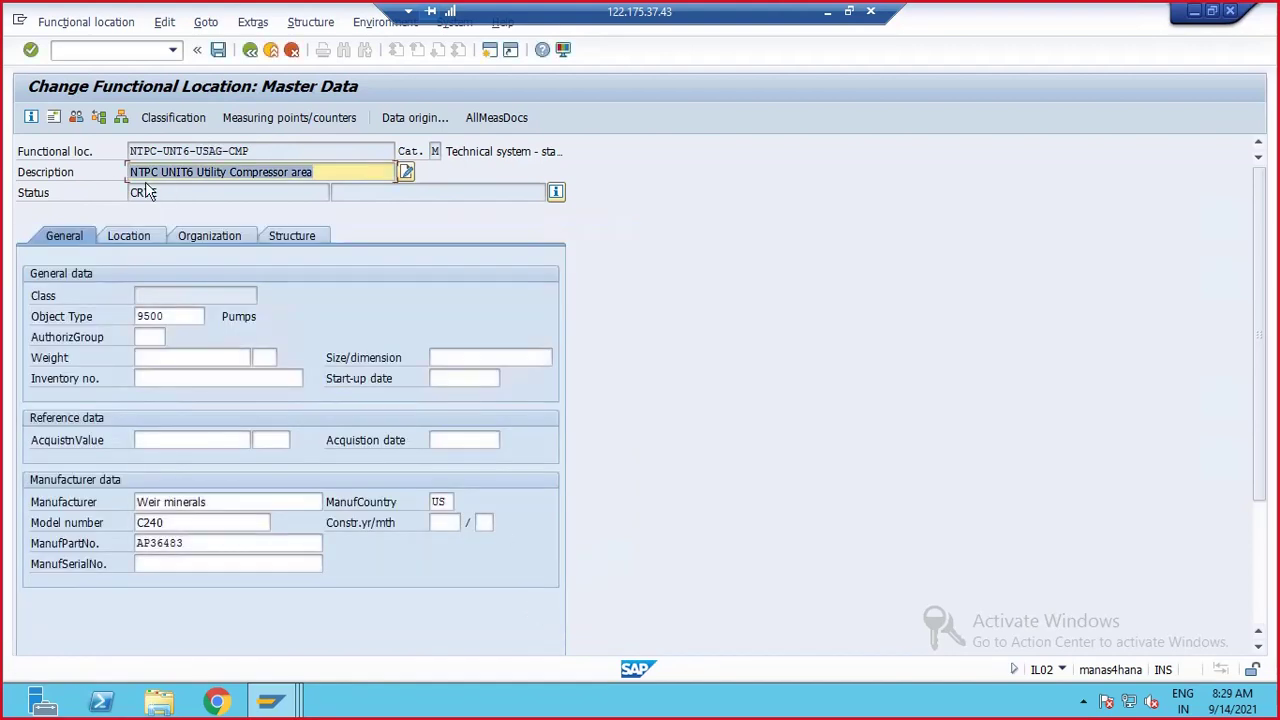
- Save the relabelled compressor area and collapse the NTPC-UNT6 branch in the refreshed structure list
left_click(218, 51)
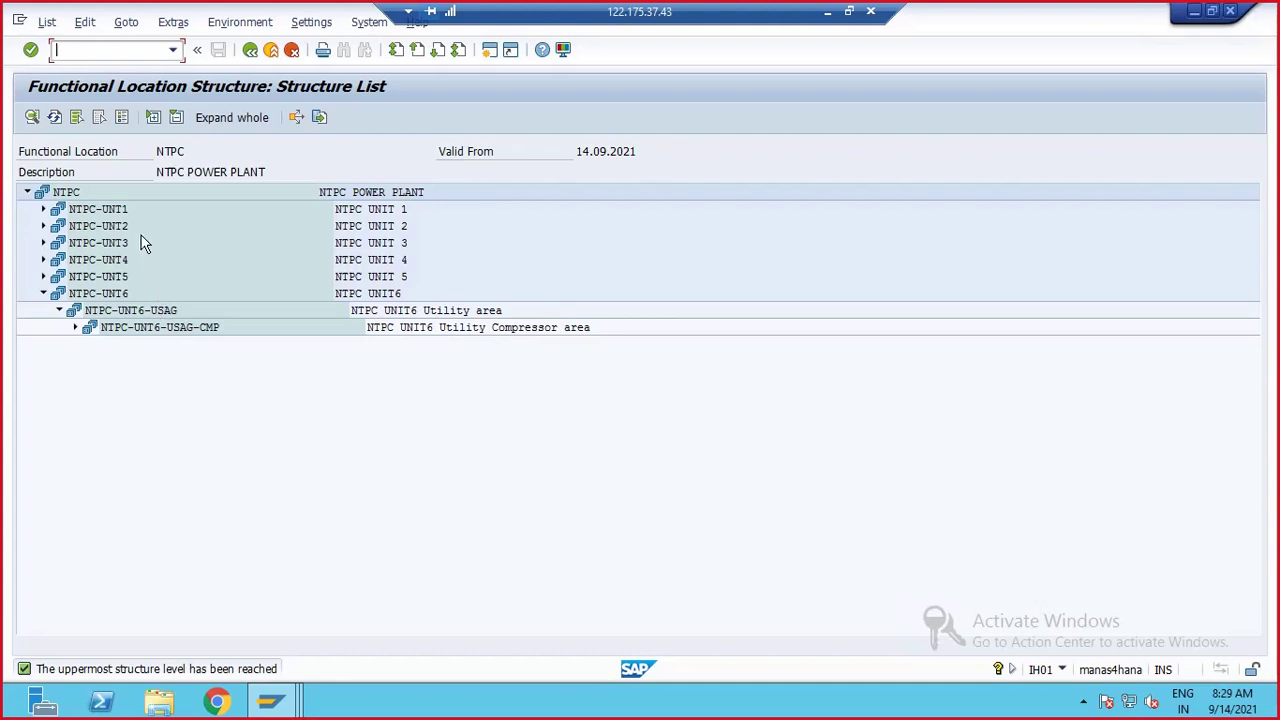
left_click(44, 293)
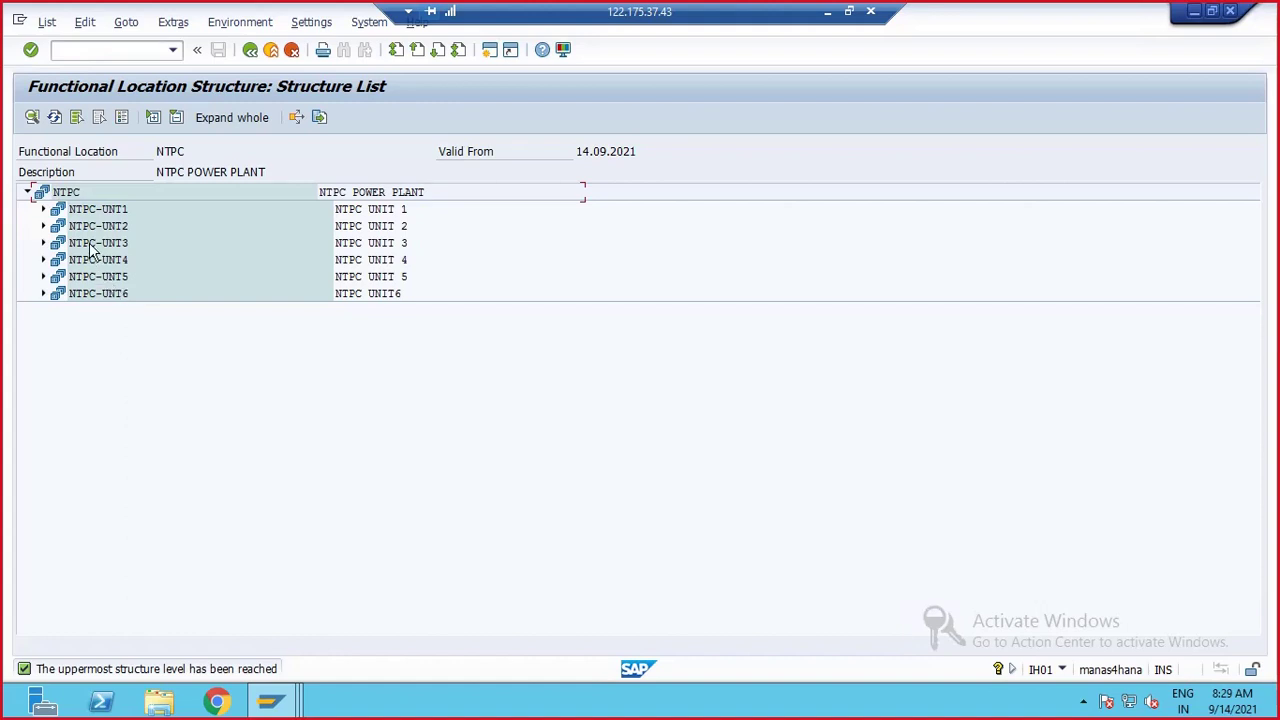
- Open functional location NTPC-UNT6 in change mode, correct its description to NTPC UNIT 6 and save it
double_click(99, 296)
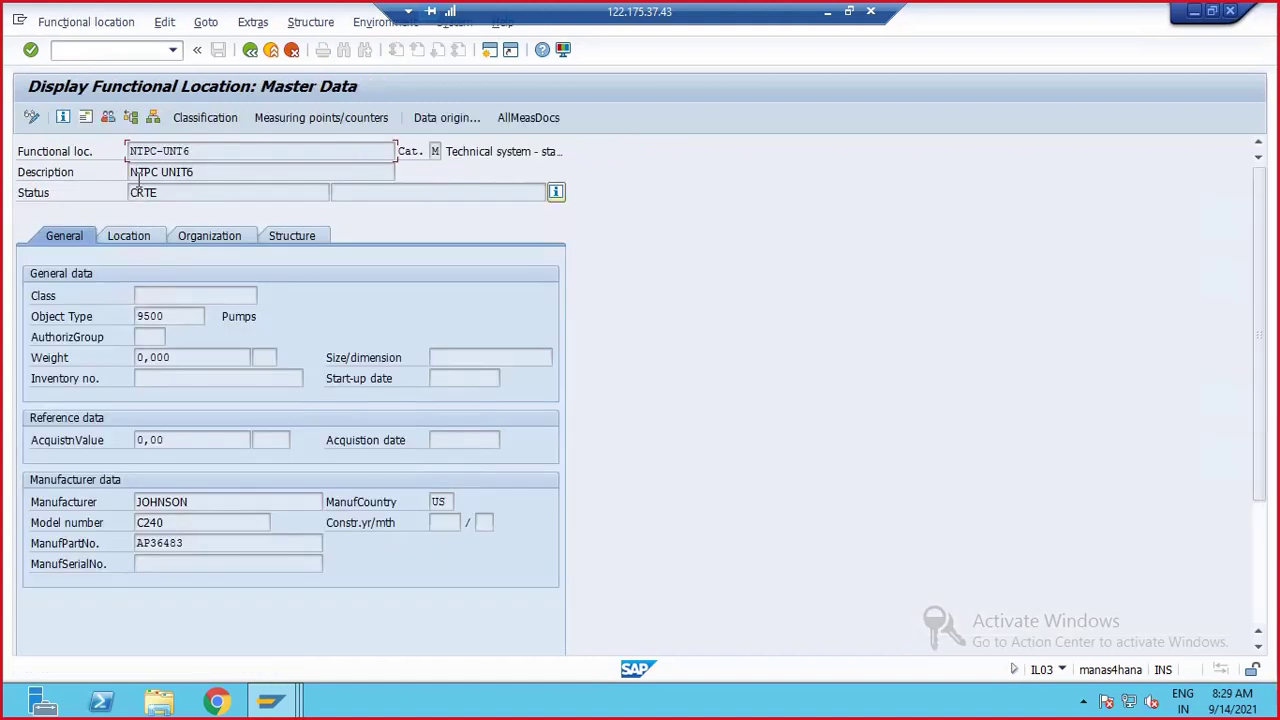
left_click(32, 117)
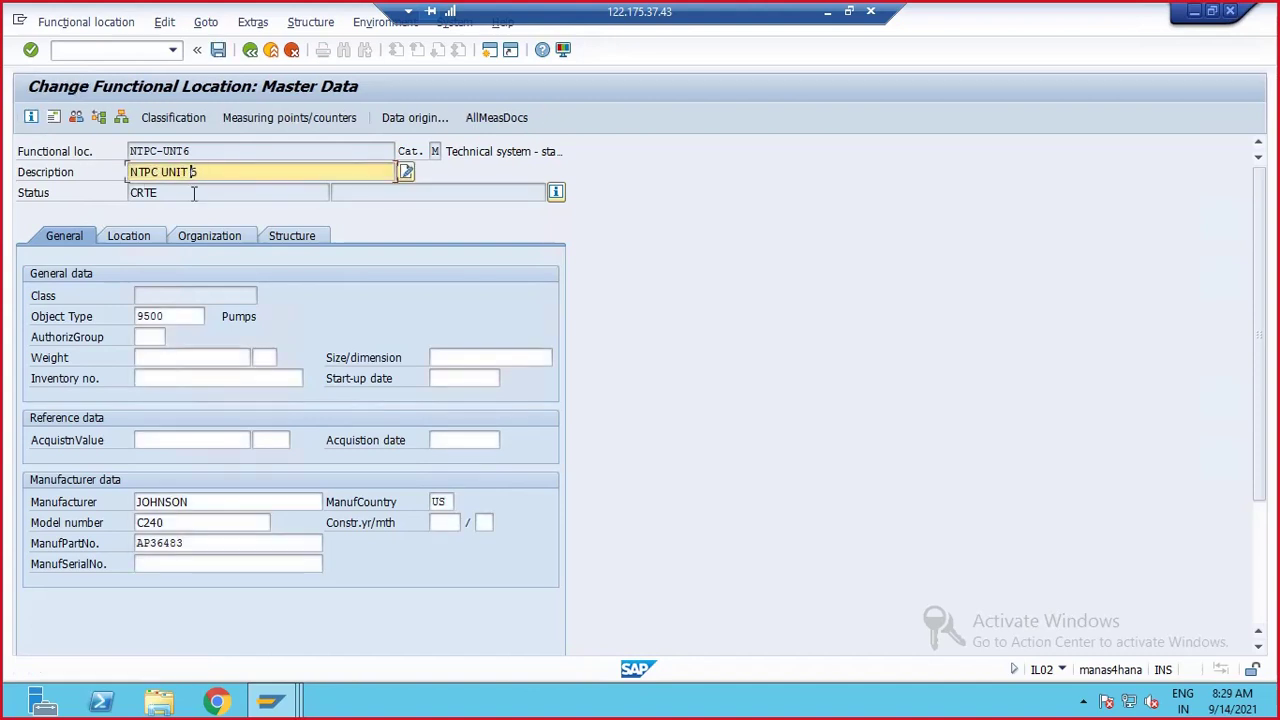
left_click(218, 49)
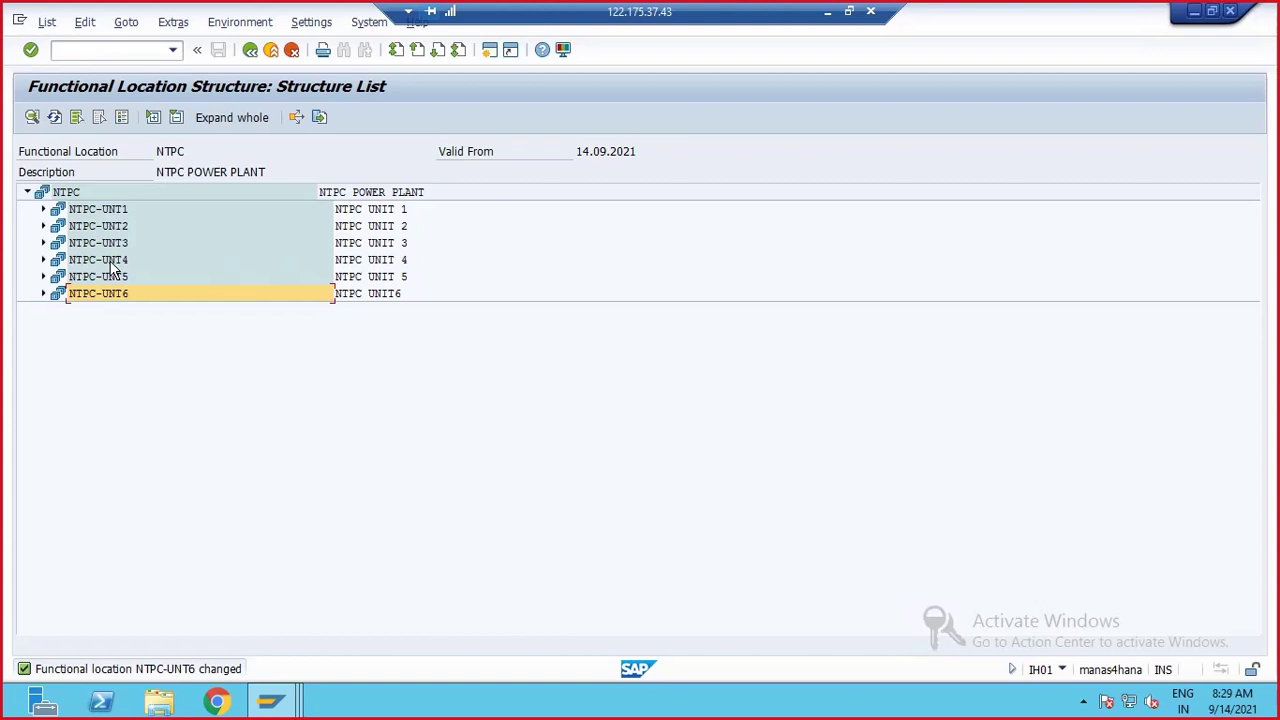
- Set the structure position of functional location NTPC-UNT4 to 0040, save it and refresh the NTPC structure list
double_click(112, 261)
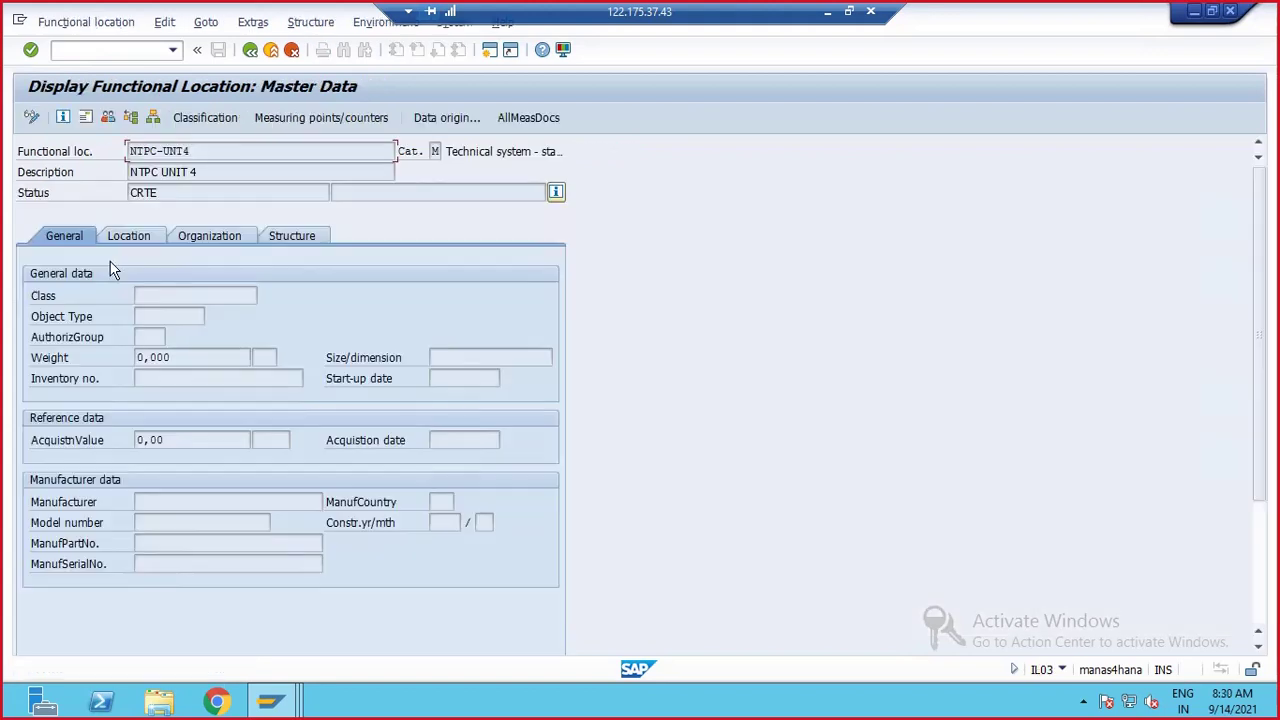
left_click(31, 117)
left_click(282, 236)
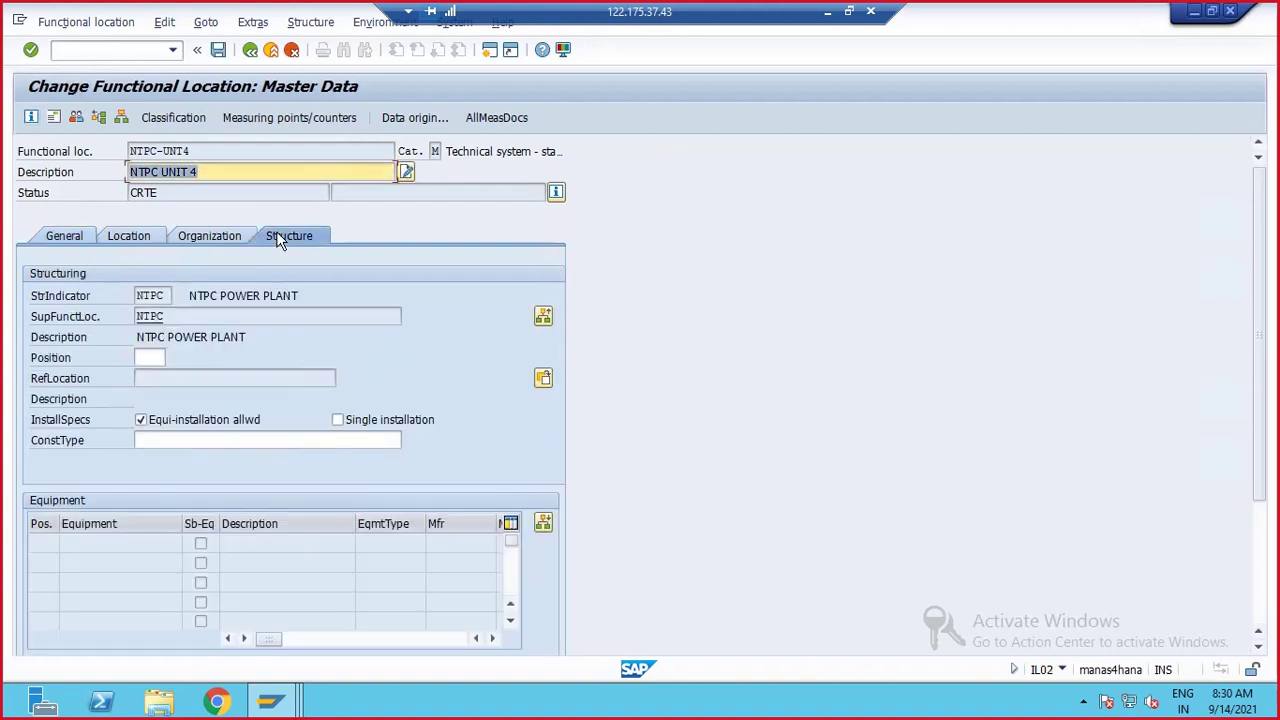
left_click(152, 357)
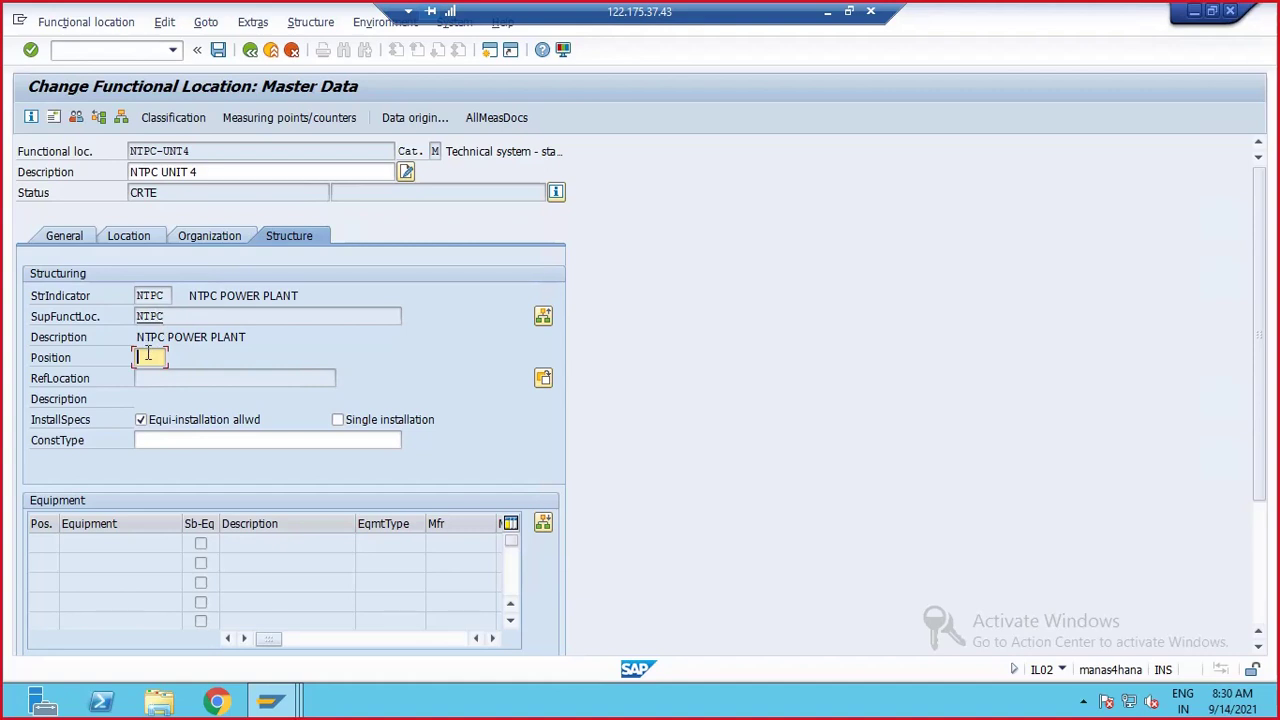
type("00")
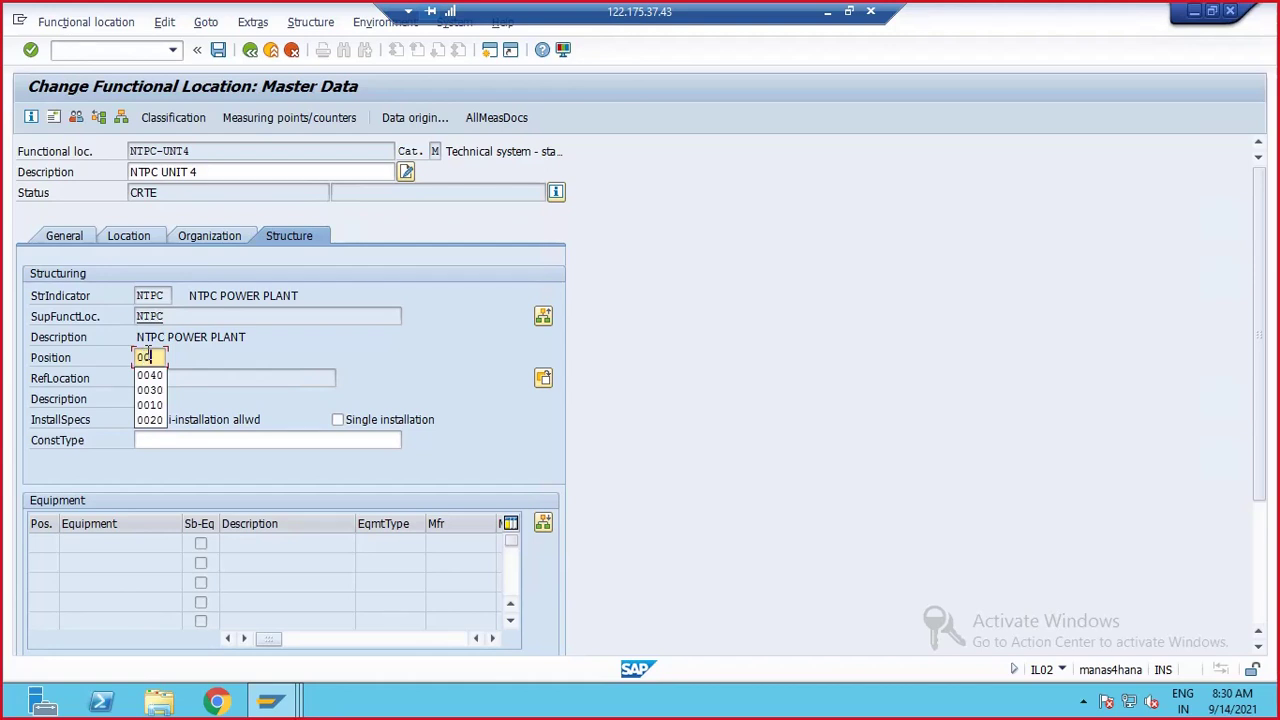
type("40")
double_click(148, 356)
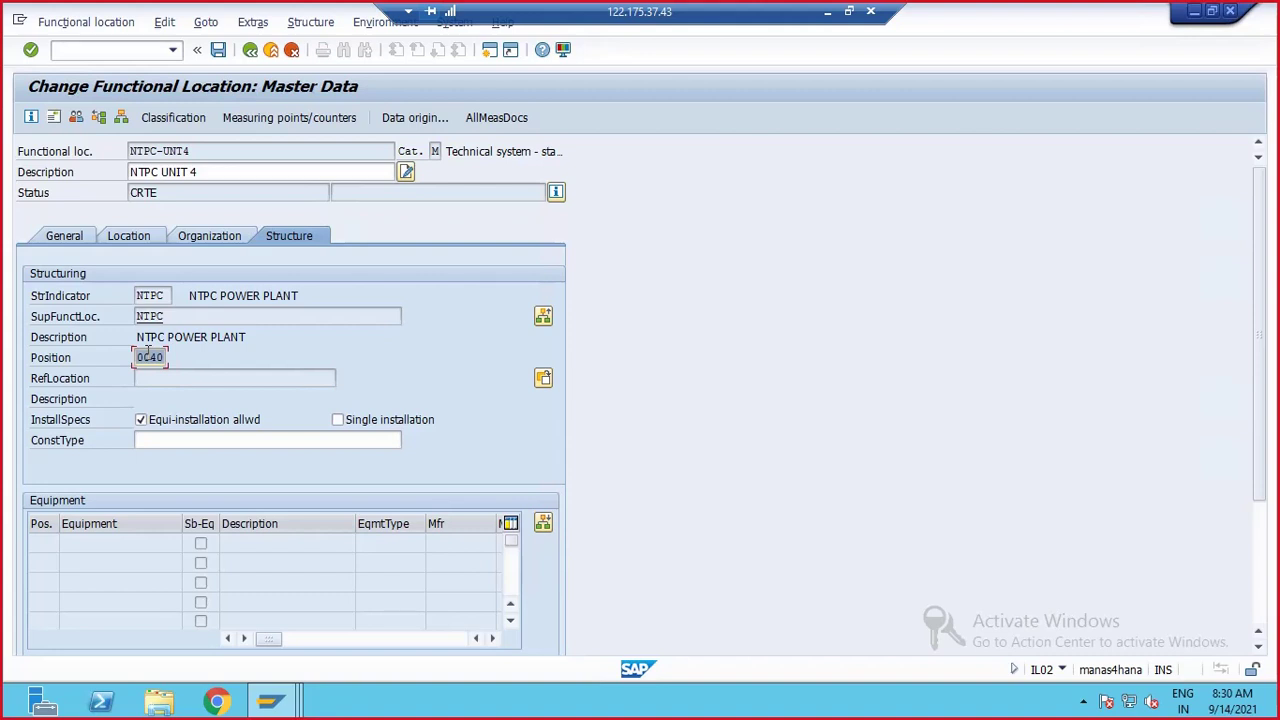
left_click(151, 357)
left_click(220, 50)
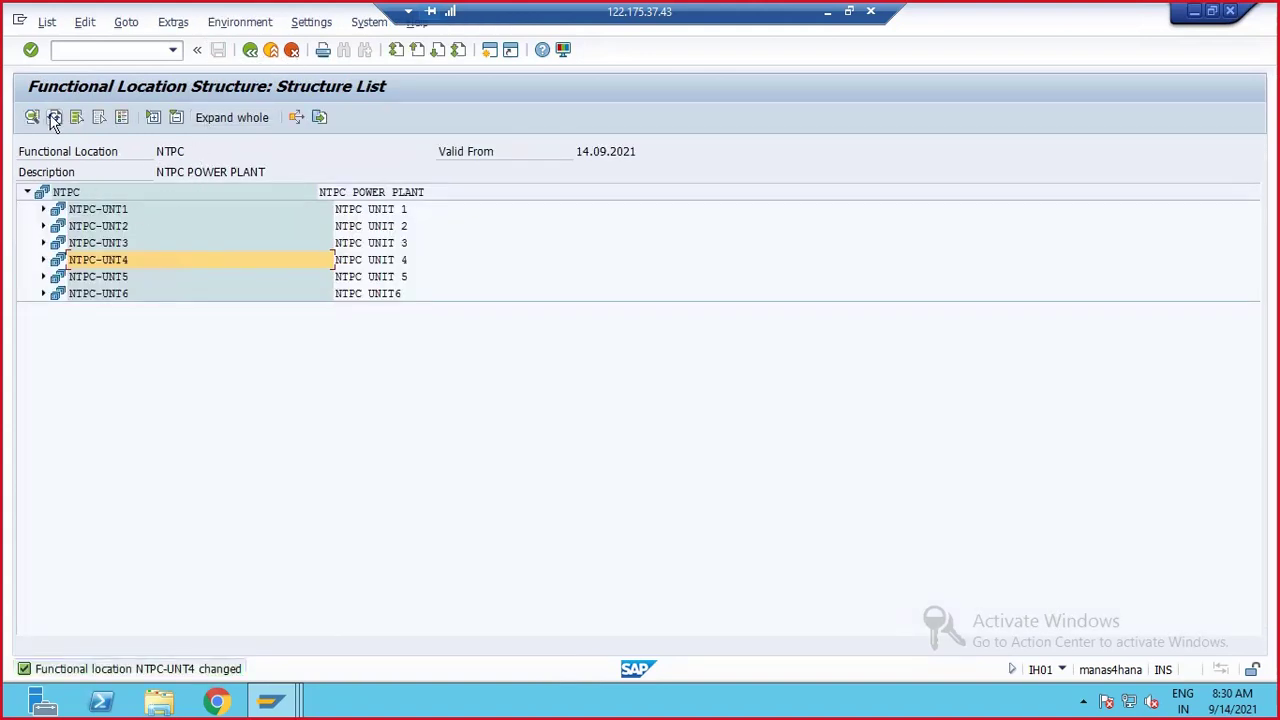
left_click(54, 117)
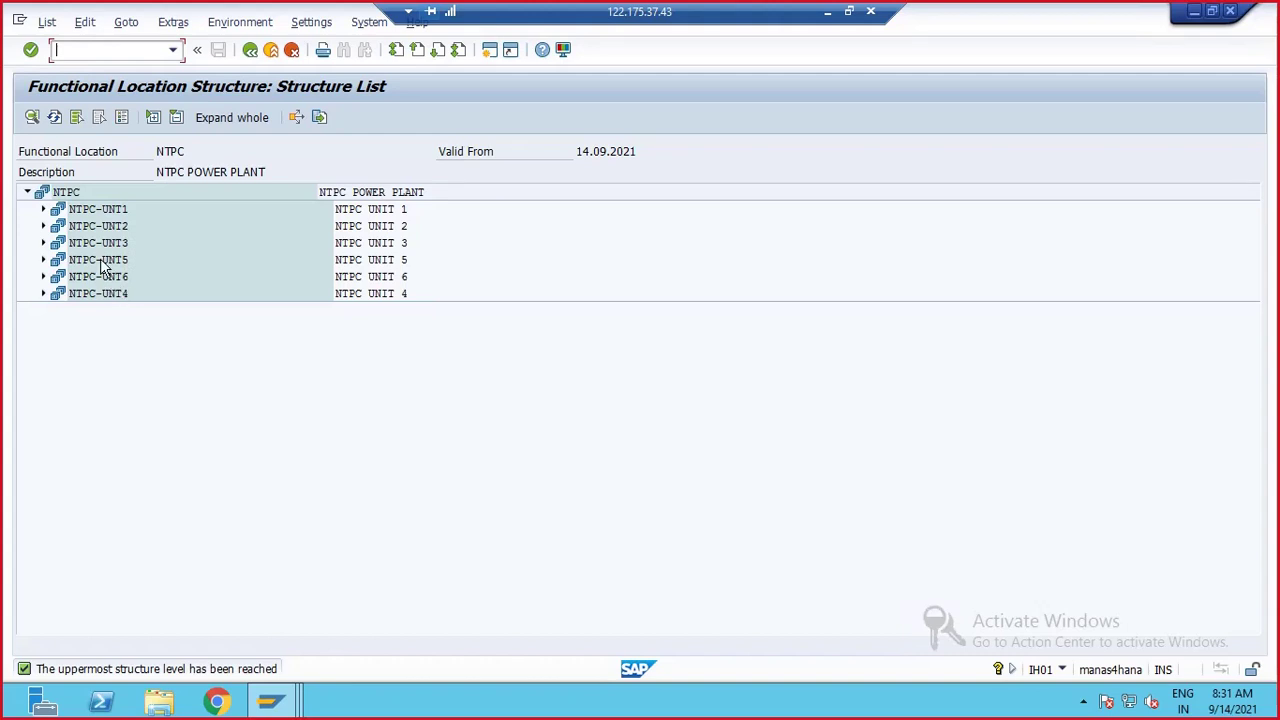
- Set the structure position of functional location NTPC-UNT5 to 0050, save it and refresh the NTPC structure list
double_click(100, 261)
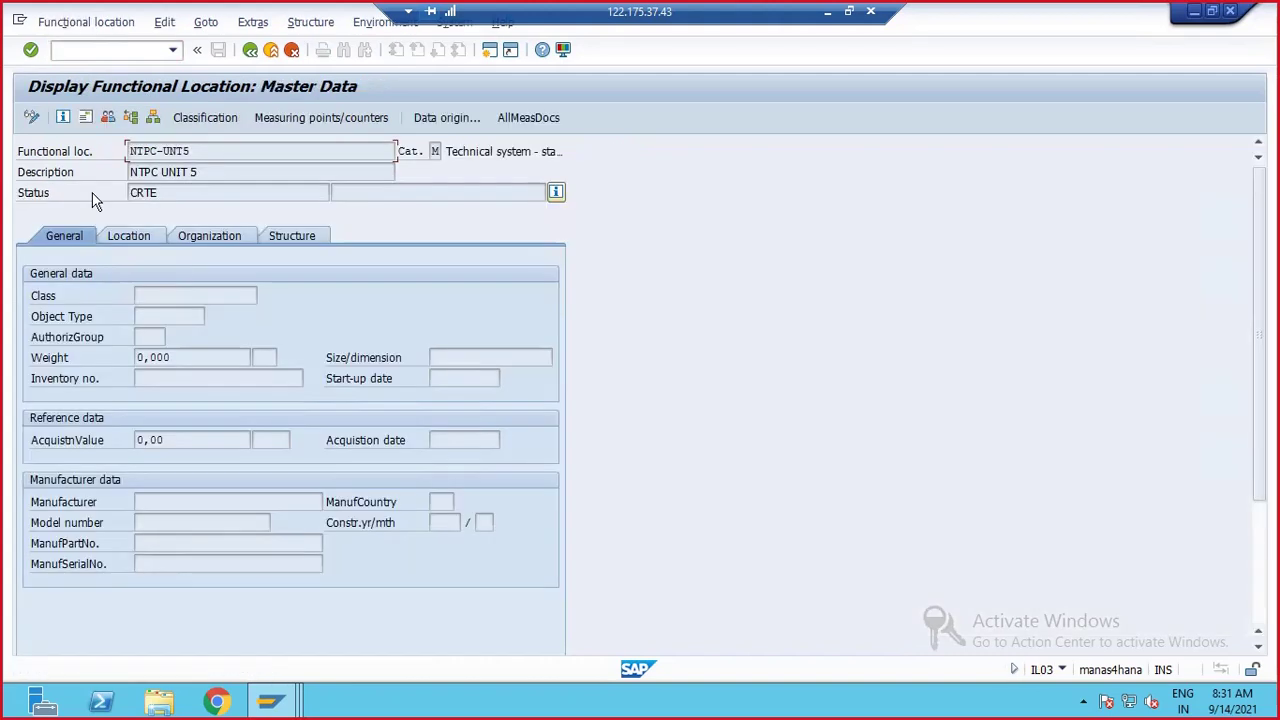
left_click(31, 117)
left_click(285, 238)
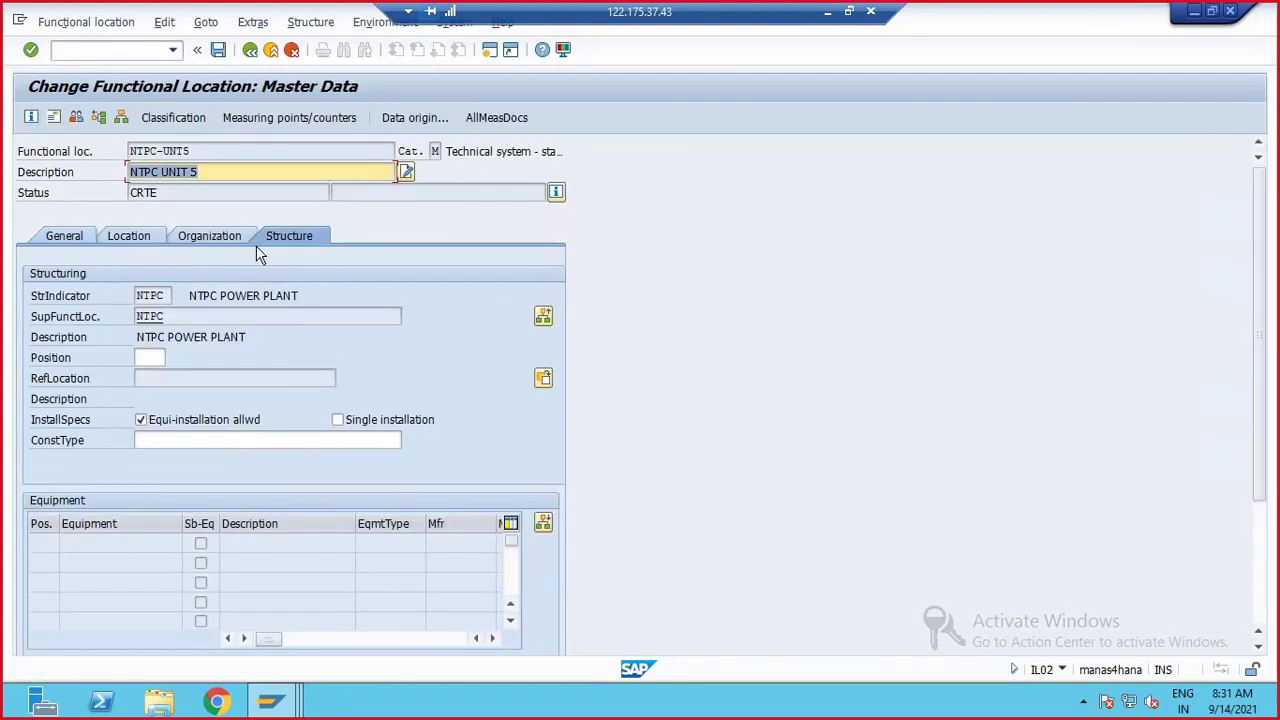
left_click(151, 357)
type("0080")
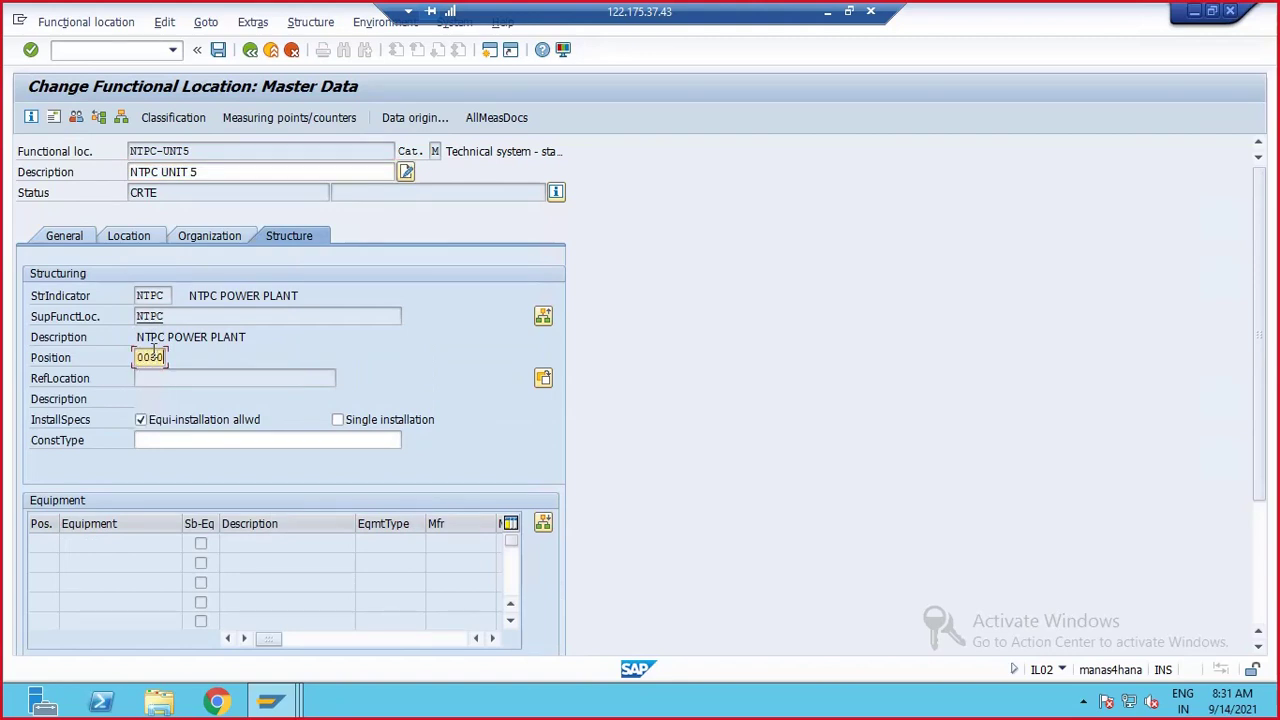
double_click(153, 357)
type("0050")
double_click(158, 357)
left_click(218, 49)
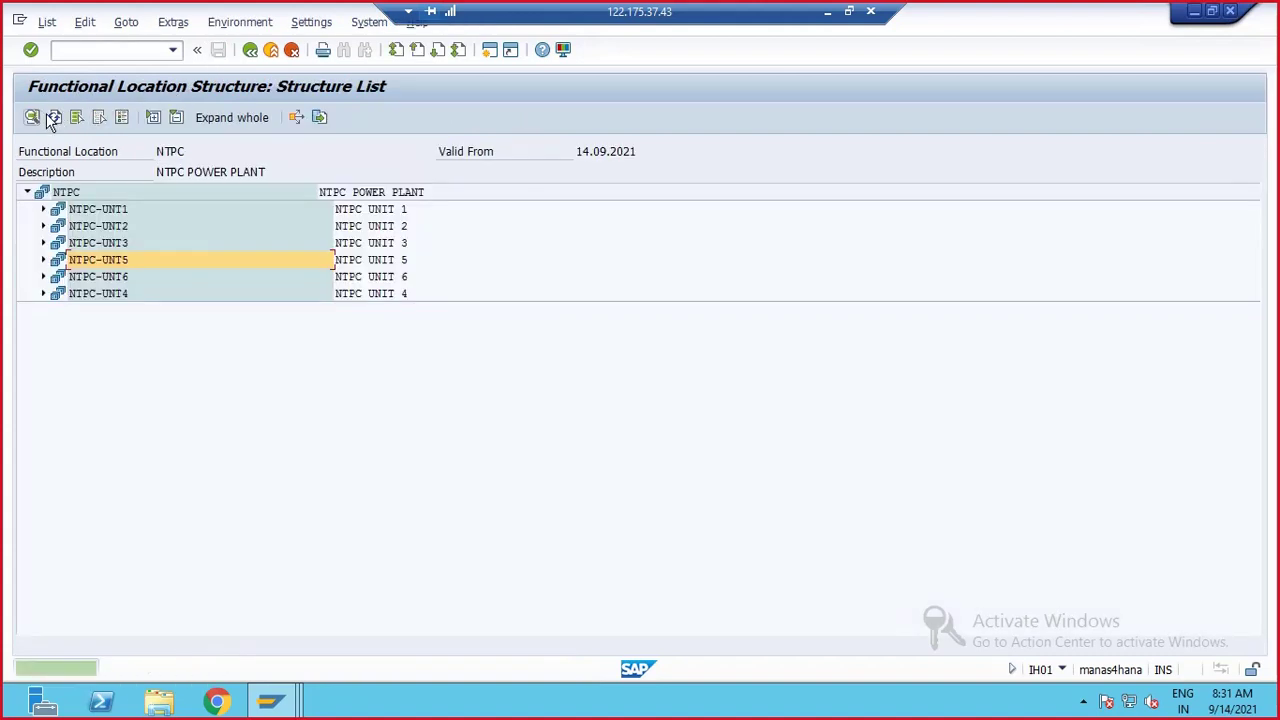
left_click(54, 117)
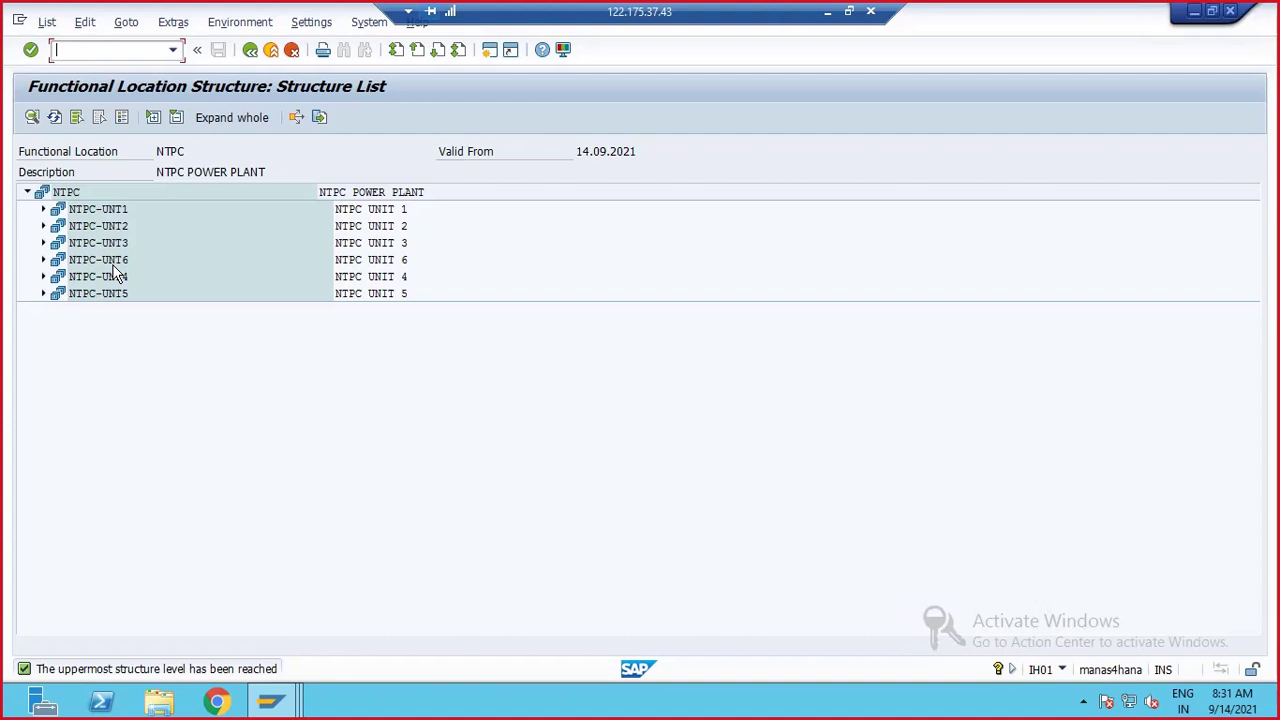
left_click(132, 22)
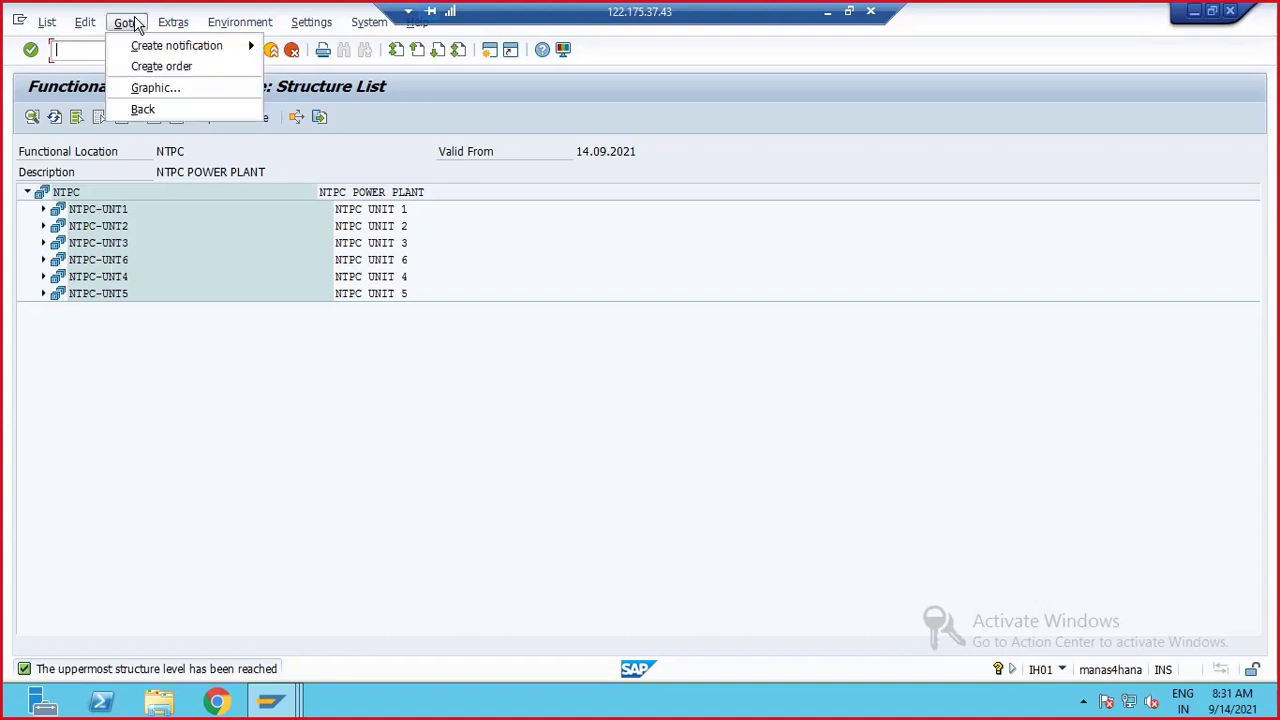
left_click(186, 383)
left_click(127, 26)
left_click(200, 395)
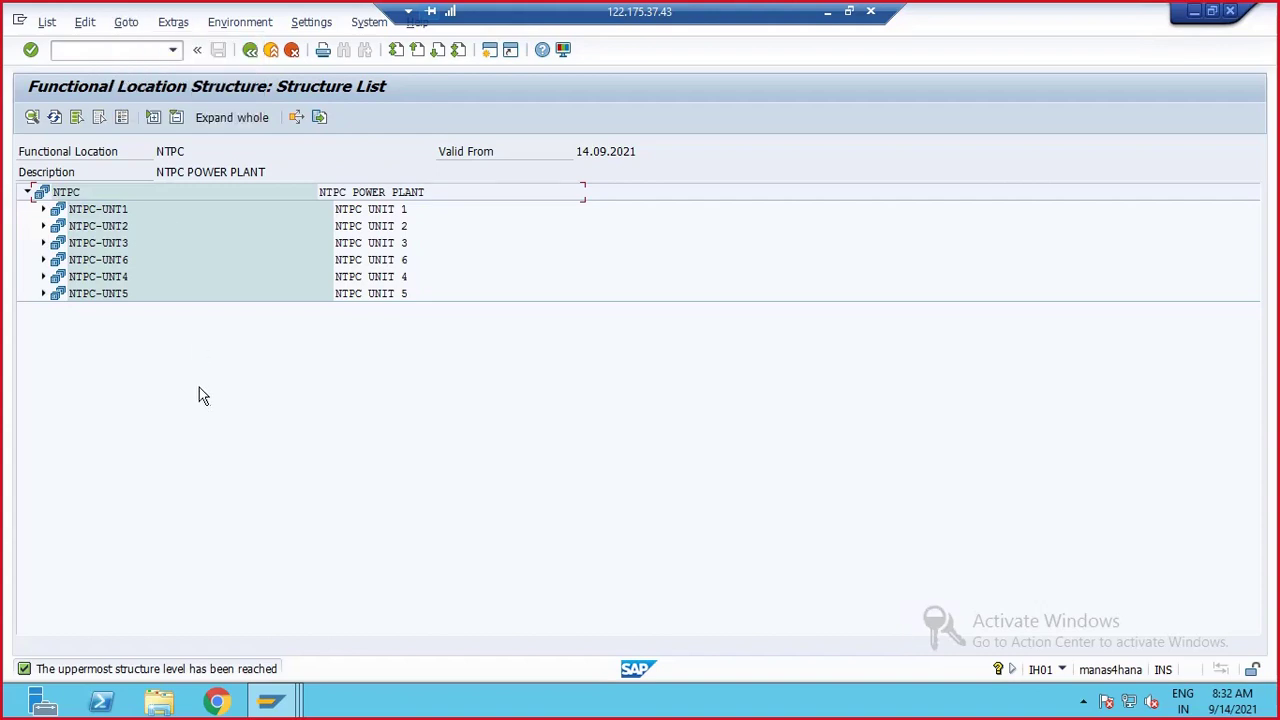
left_click(133, 24)
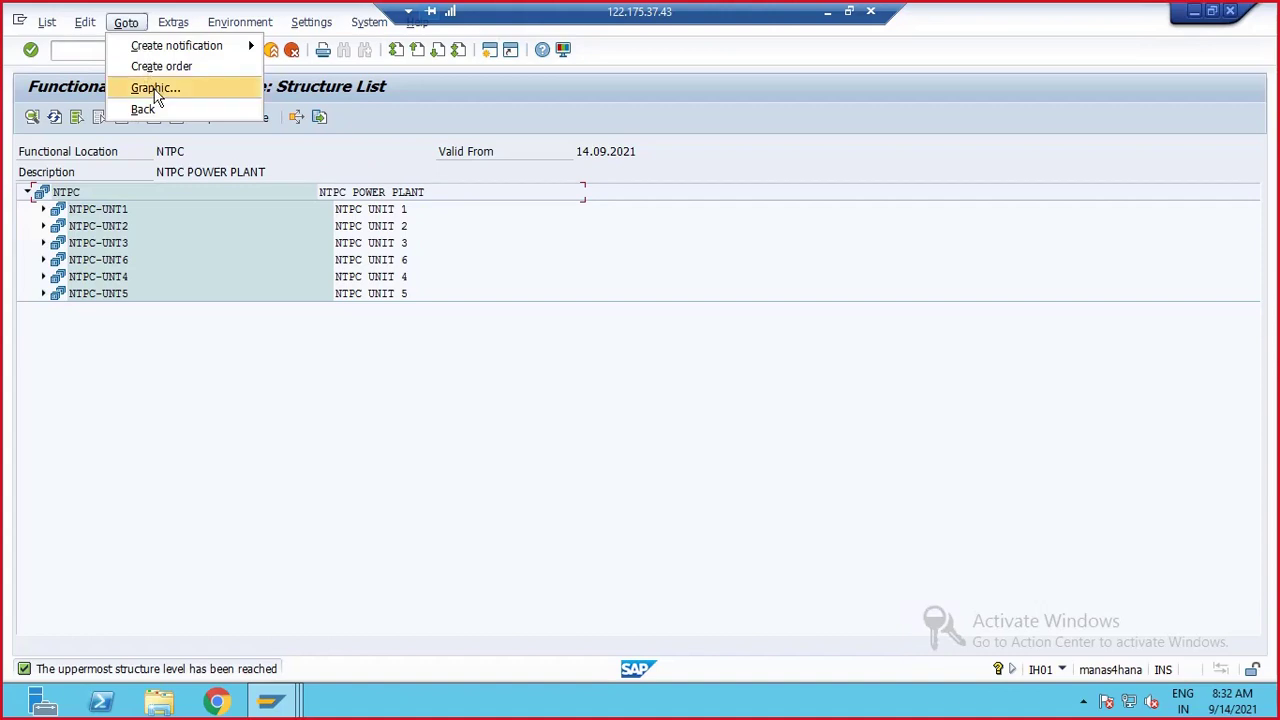
left_click(115, 341)
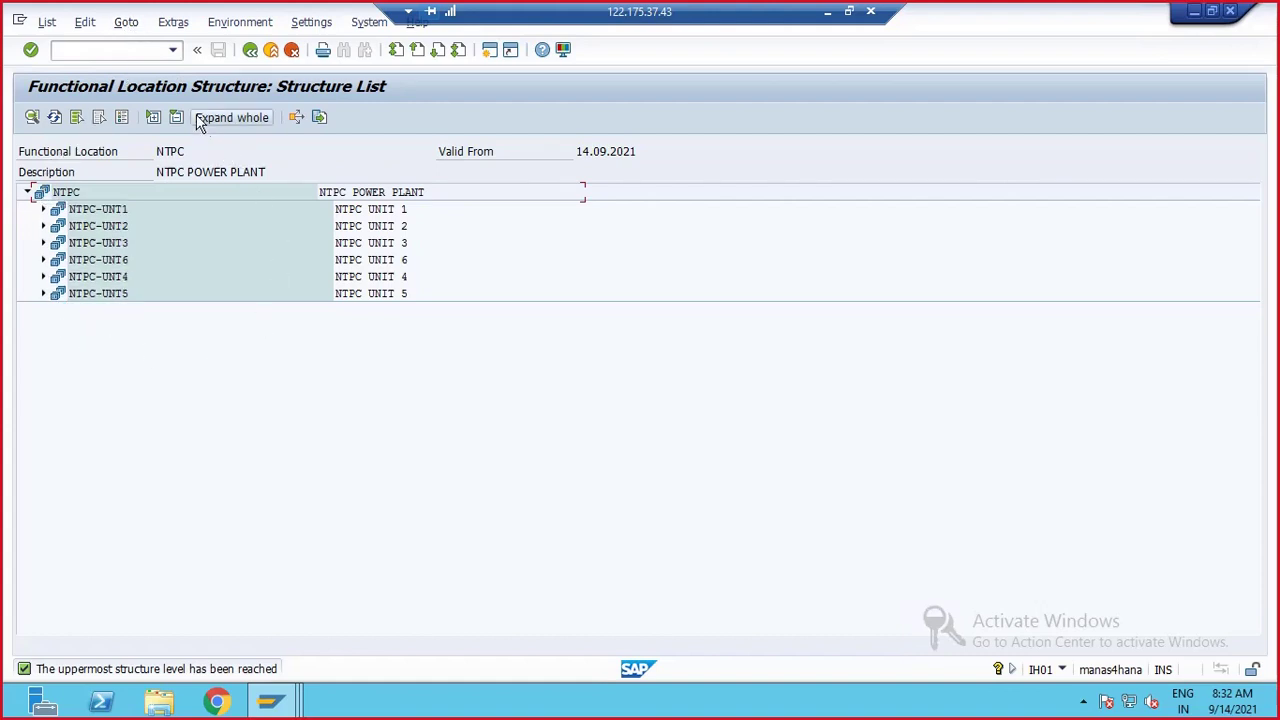
left_click(127, 34)
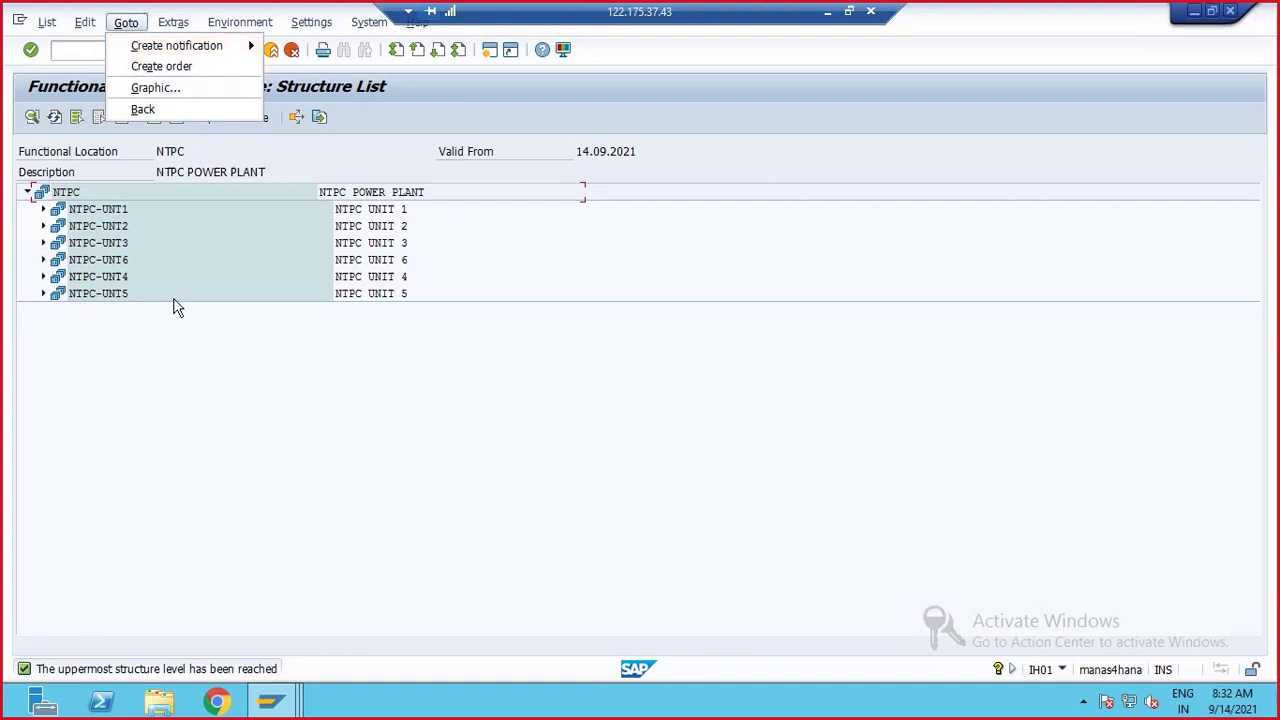
left_click(167, 370)
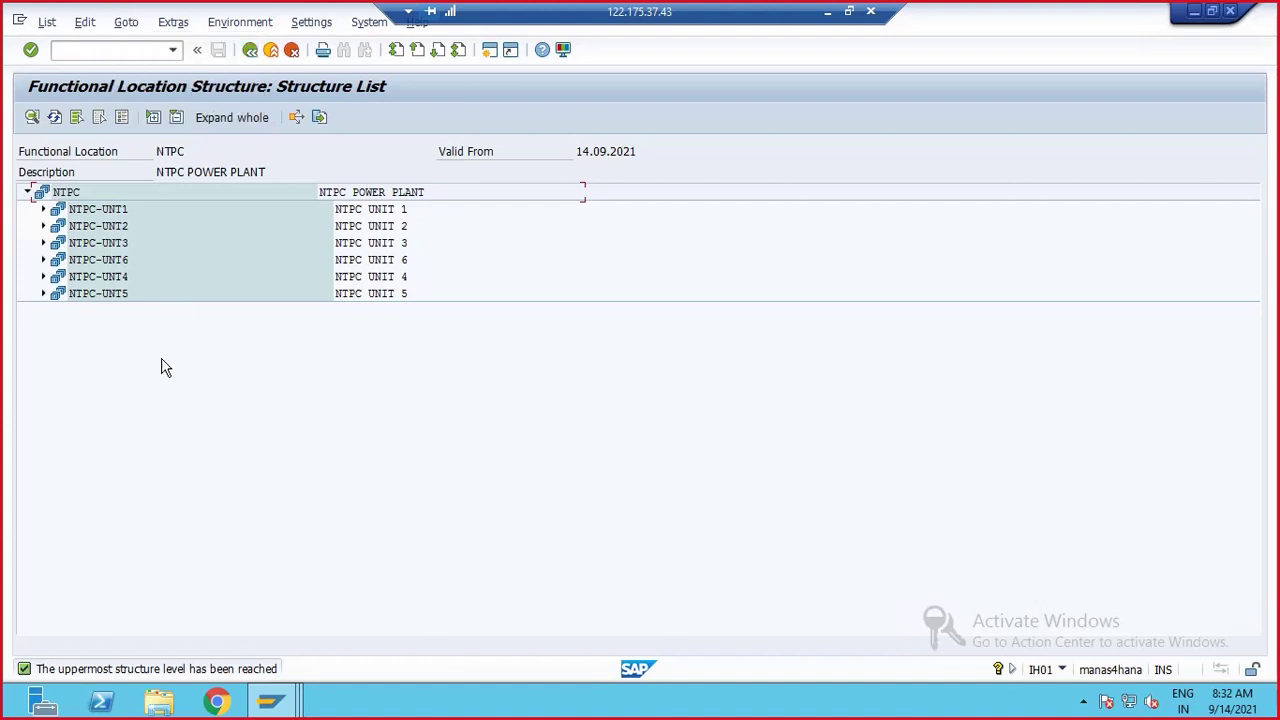
- Display the NTPC structure as a graphic, allowing the graphics program to run, and close it again
left_click(122, 26)
left_click(143, 89)
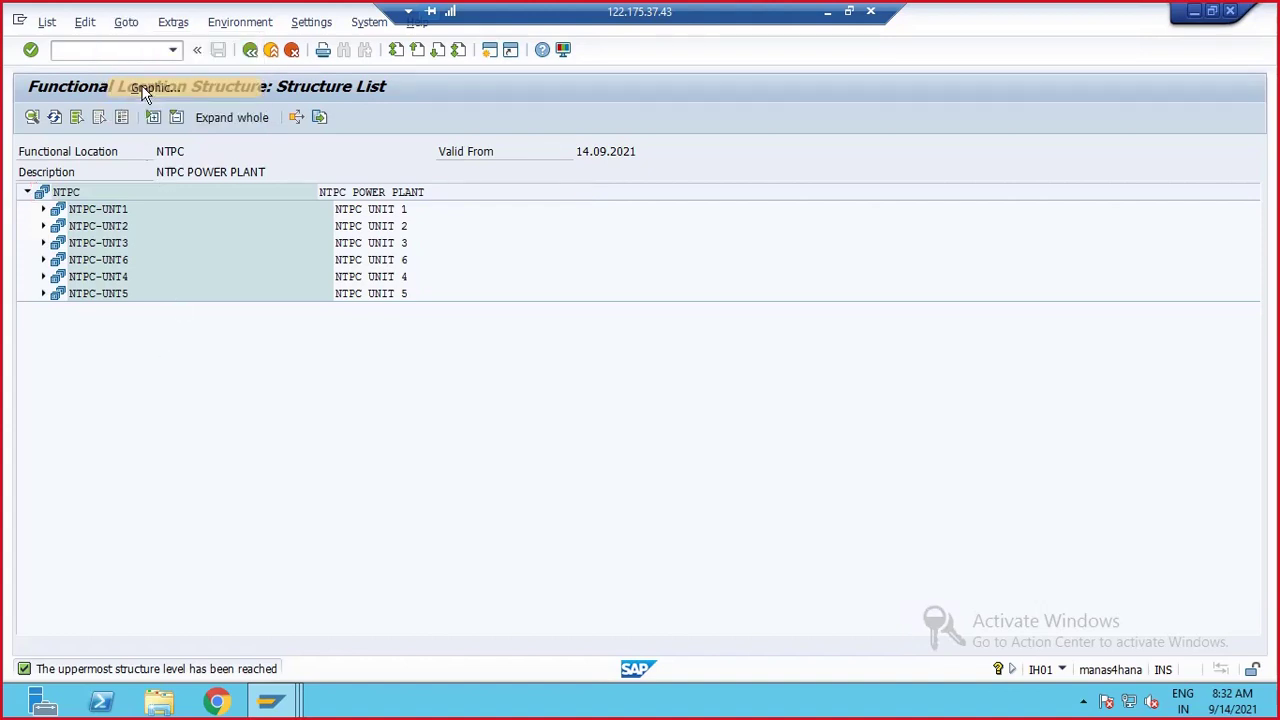
left_click(676, 373)
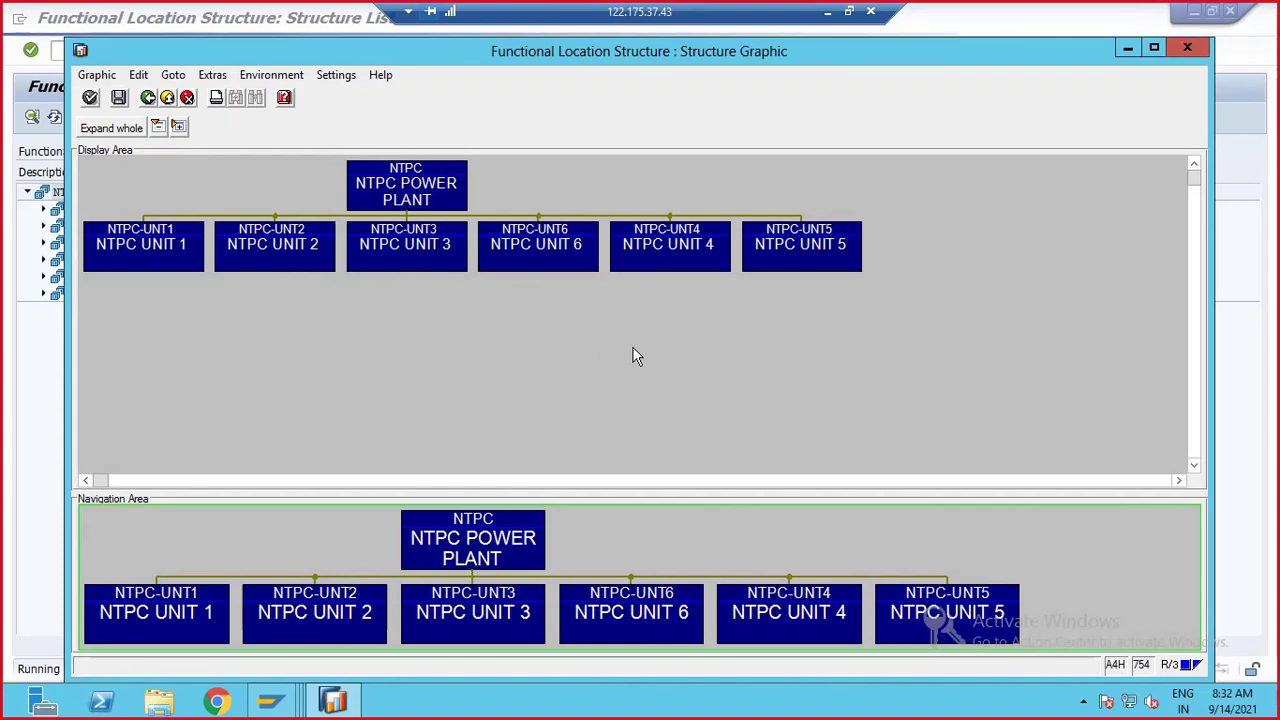
left_click(1187, 55)
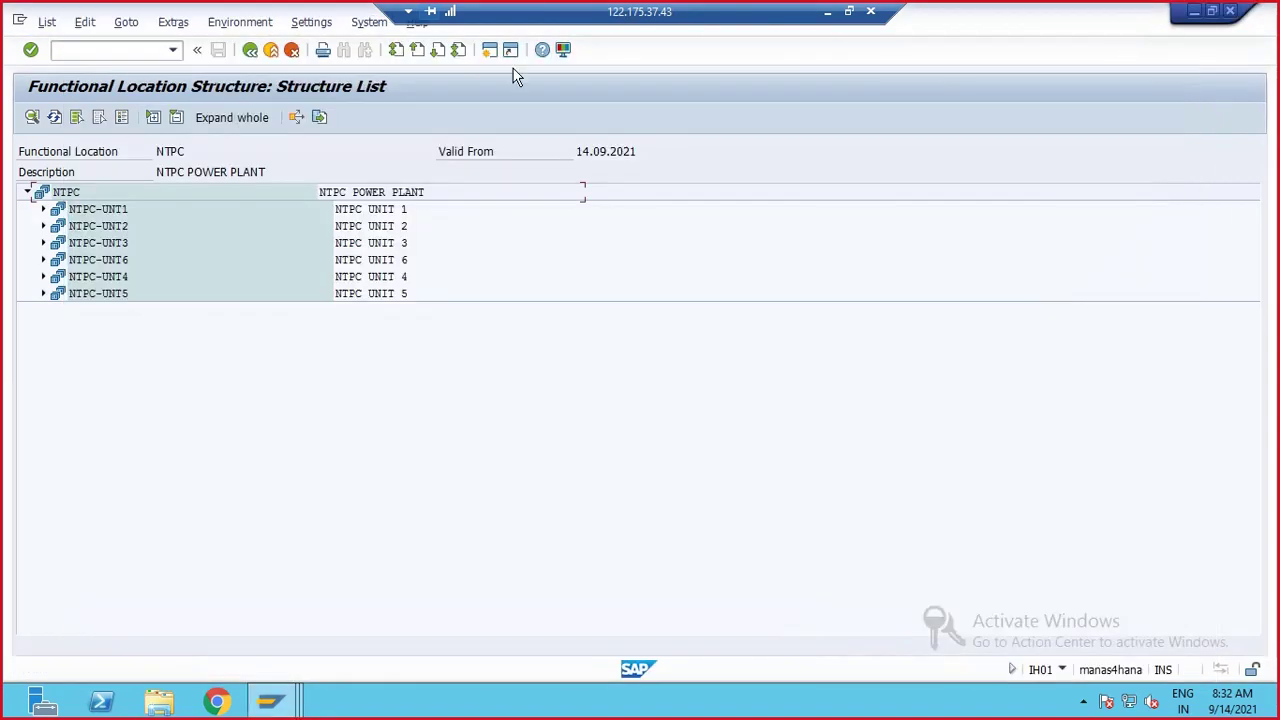
- Return to the structure selection and display the structure list of functional location 1710-SPA-SAC-PLAR1-INLT-SMIV
left_click(250, 50)
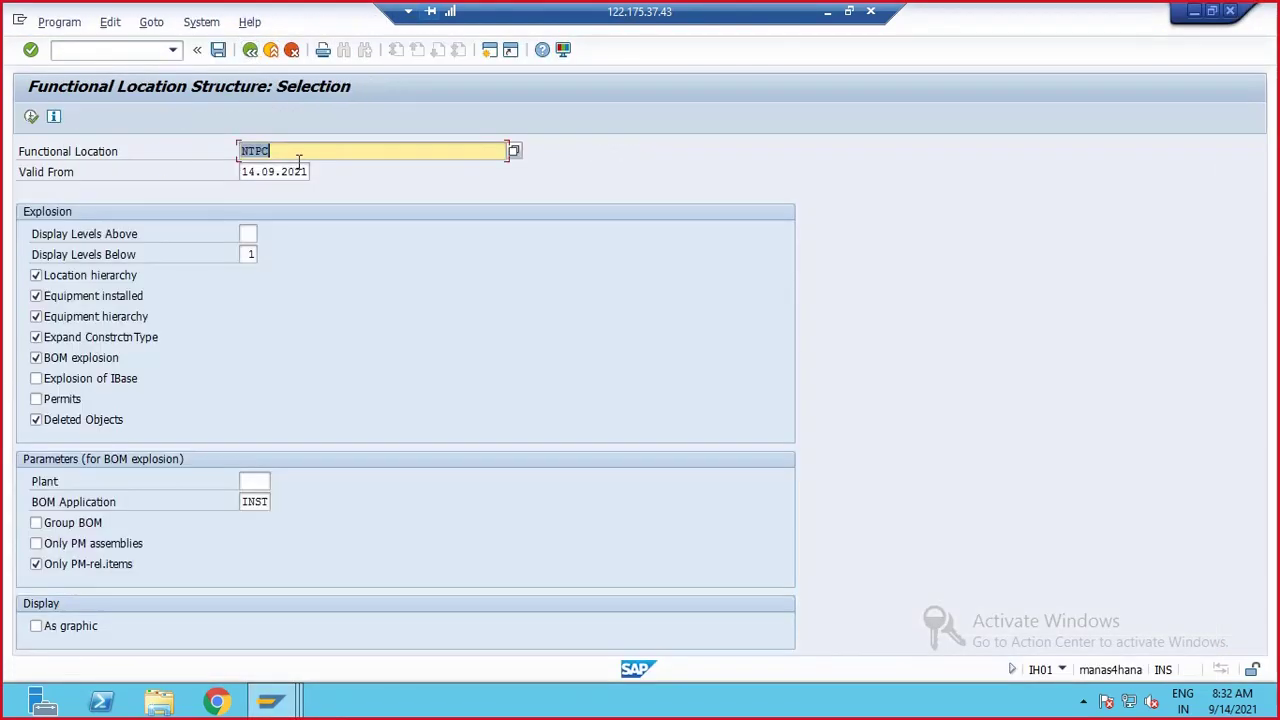
key("BackSpace")
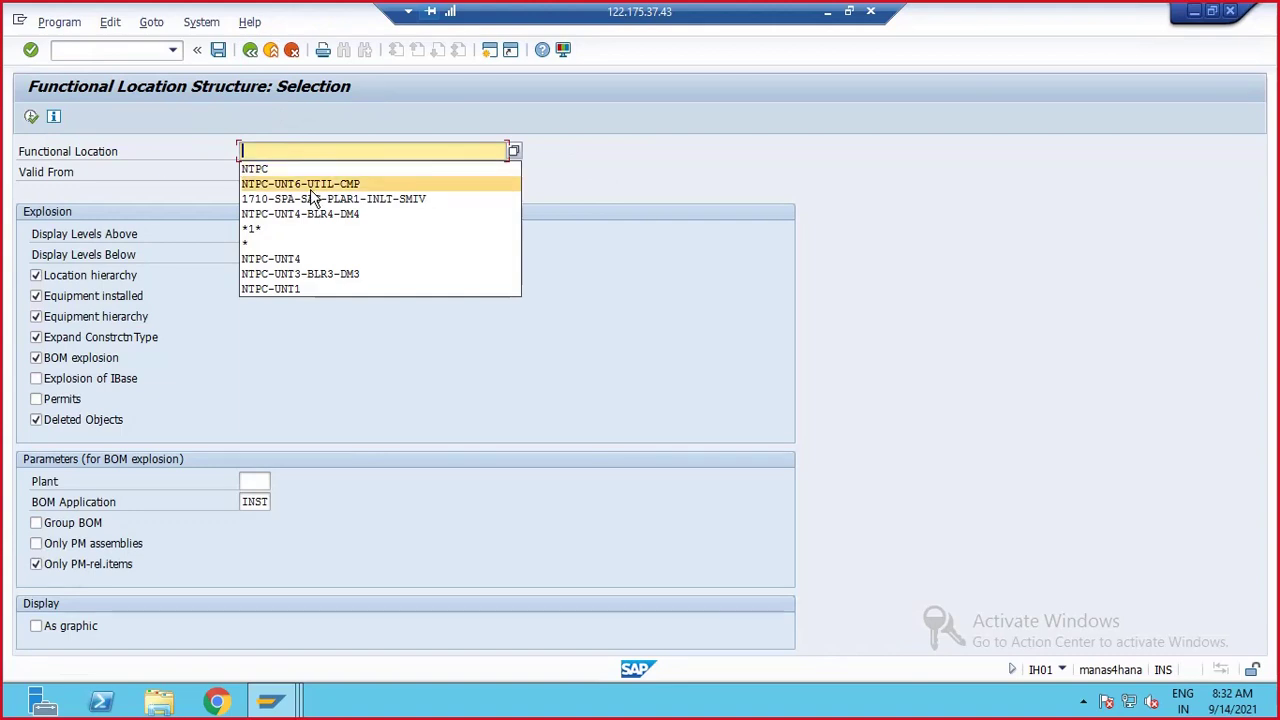
left_click(314, 200)
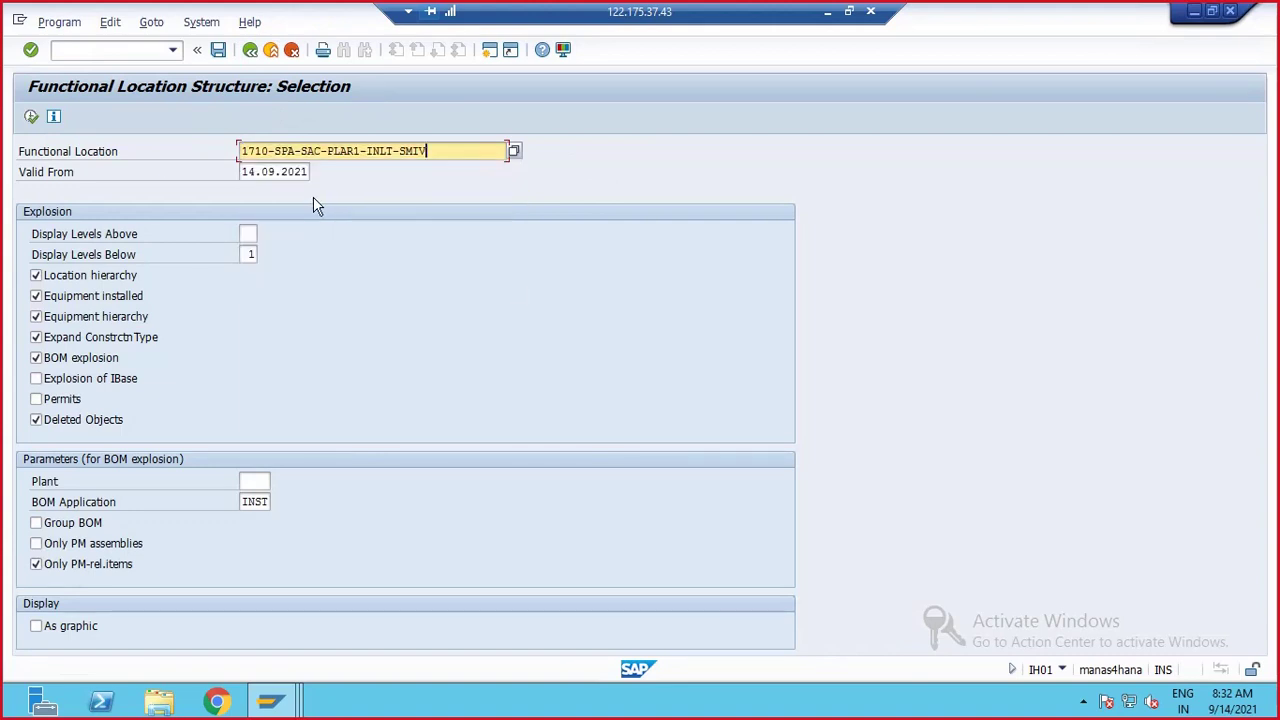
left_click(32, 117)
- Display the structure graphic of the inlet manual isolation valve location and close it again
left_click(126, 22)
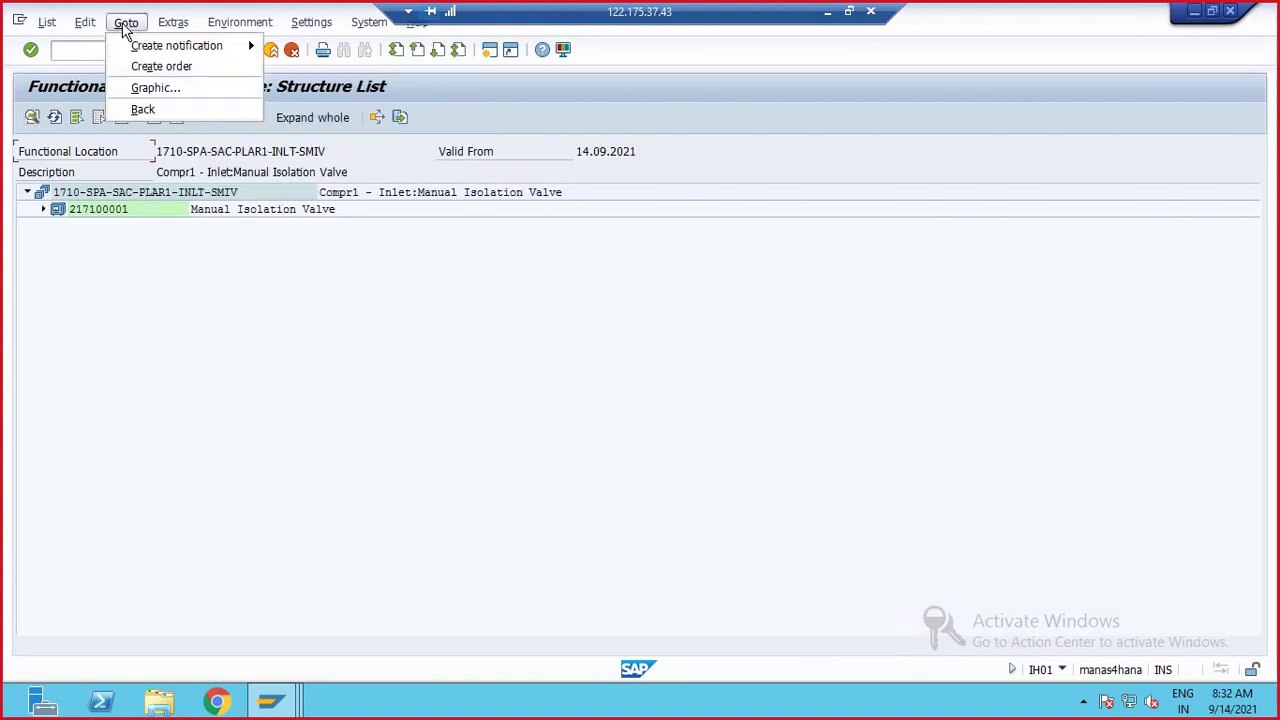
left_click(150, 86)
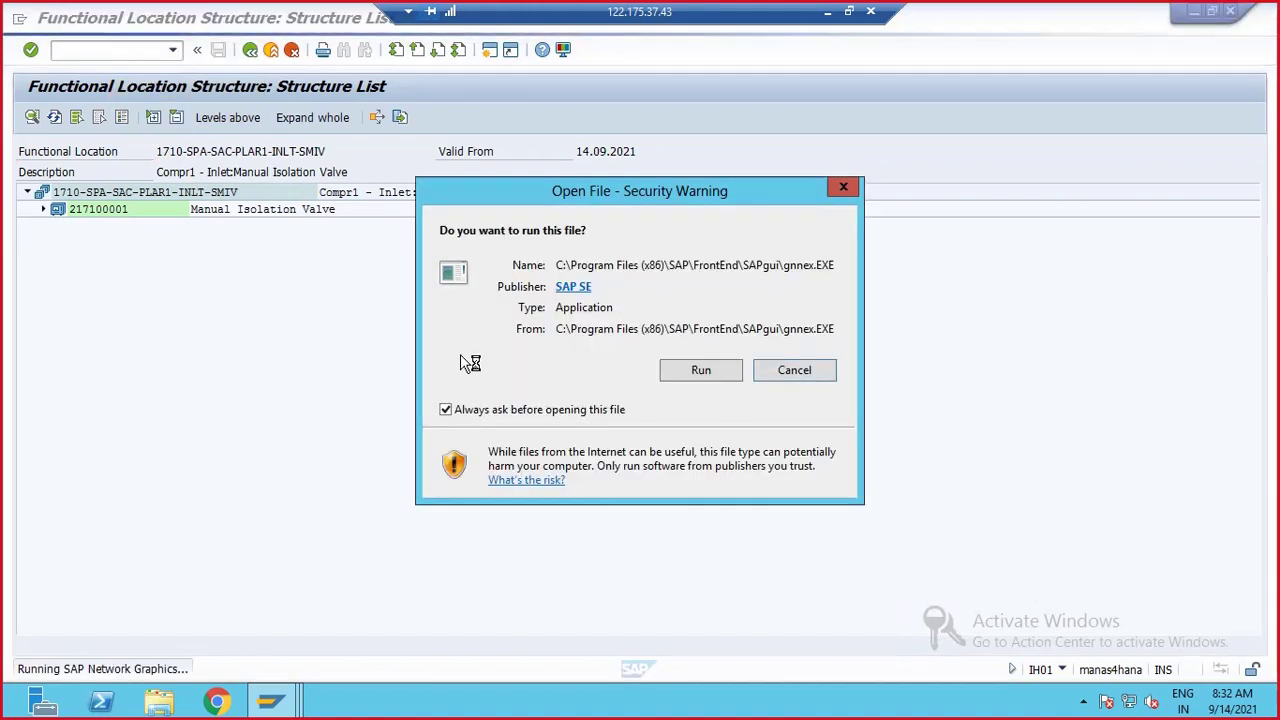
left_click(672, 370)
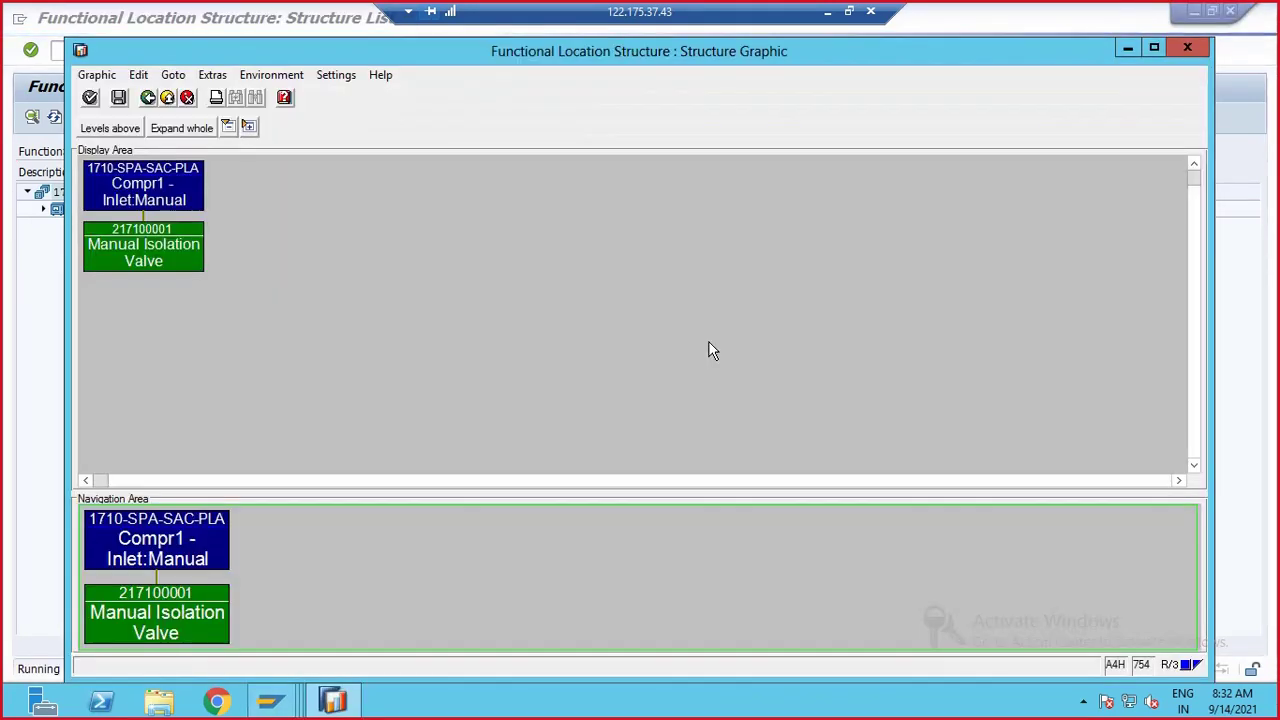
left_click(1187, 48)
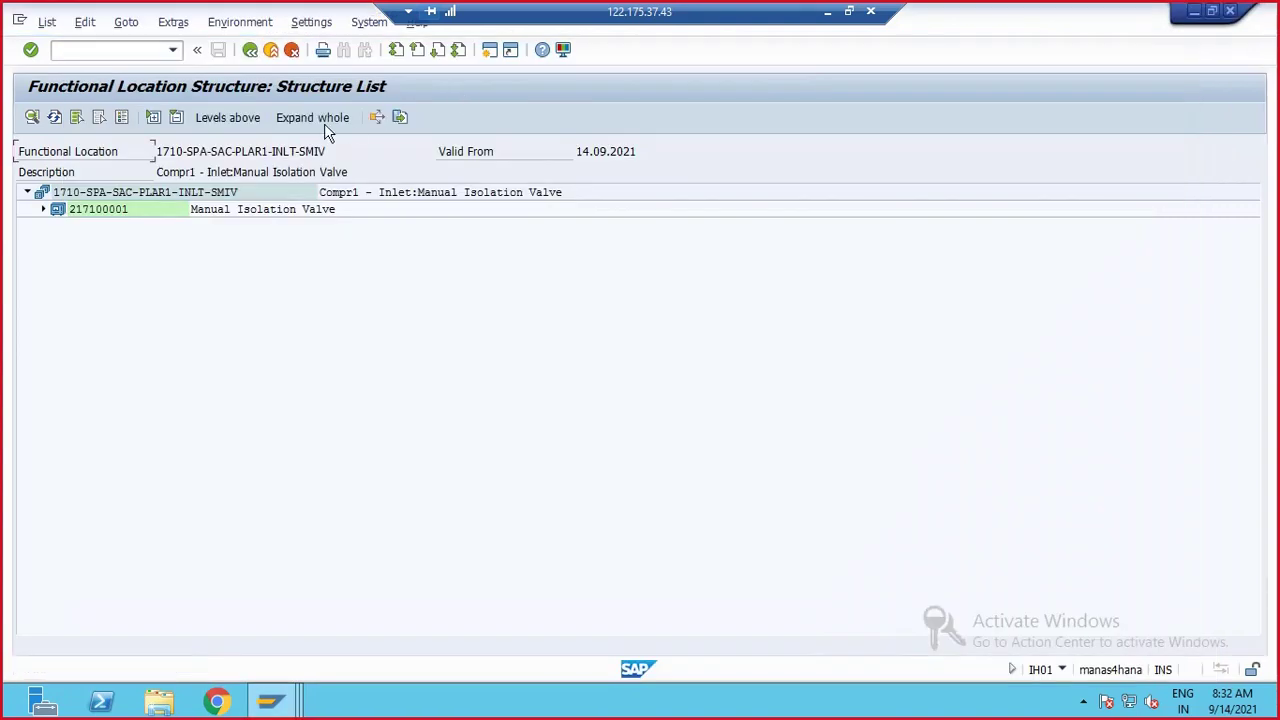
- Show the higher structure levels of the isolation valve location up to the air compressor plant 1710-SPA-SAC
left_click(246, 123)
left_click(246, 123)
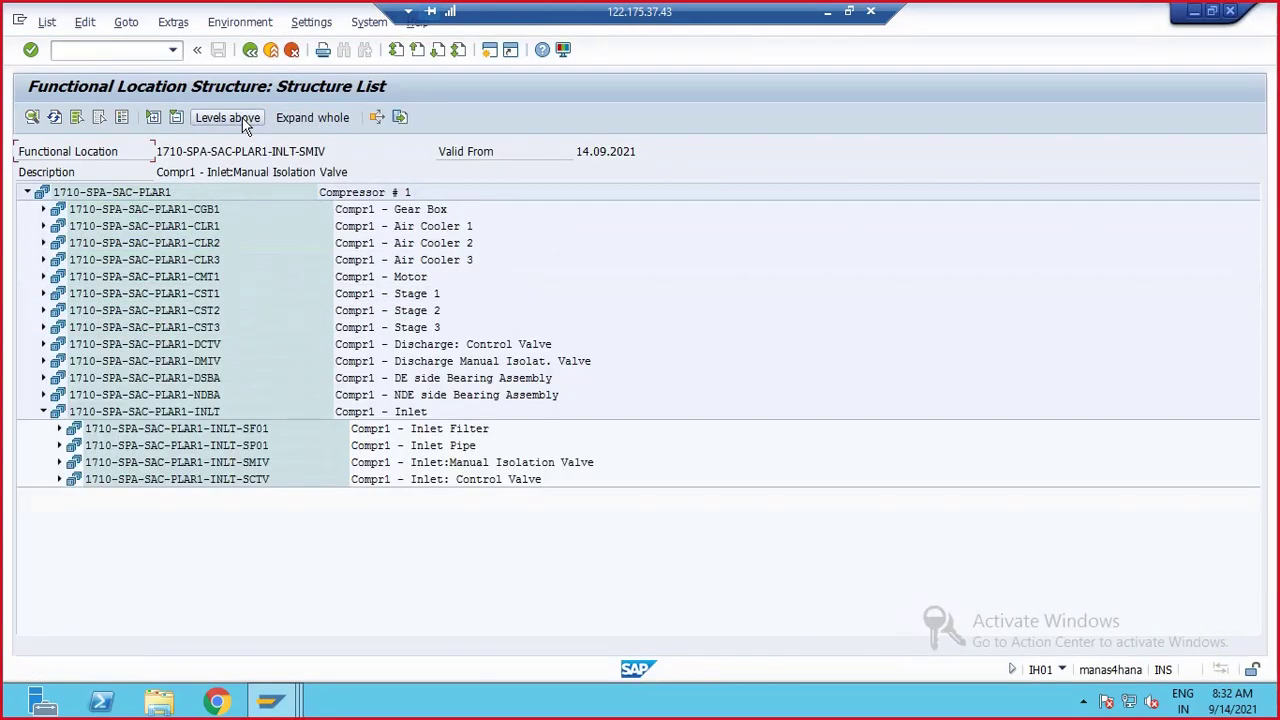
left_click(246, 123)
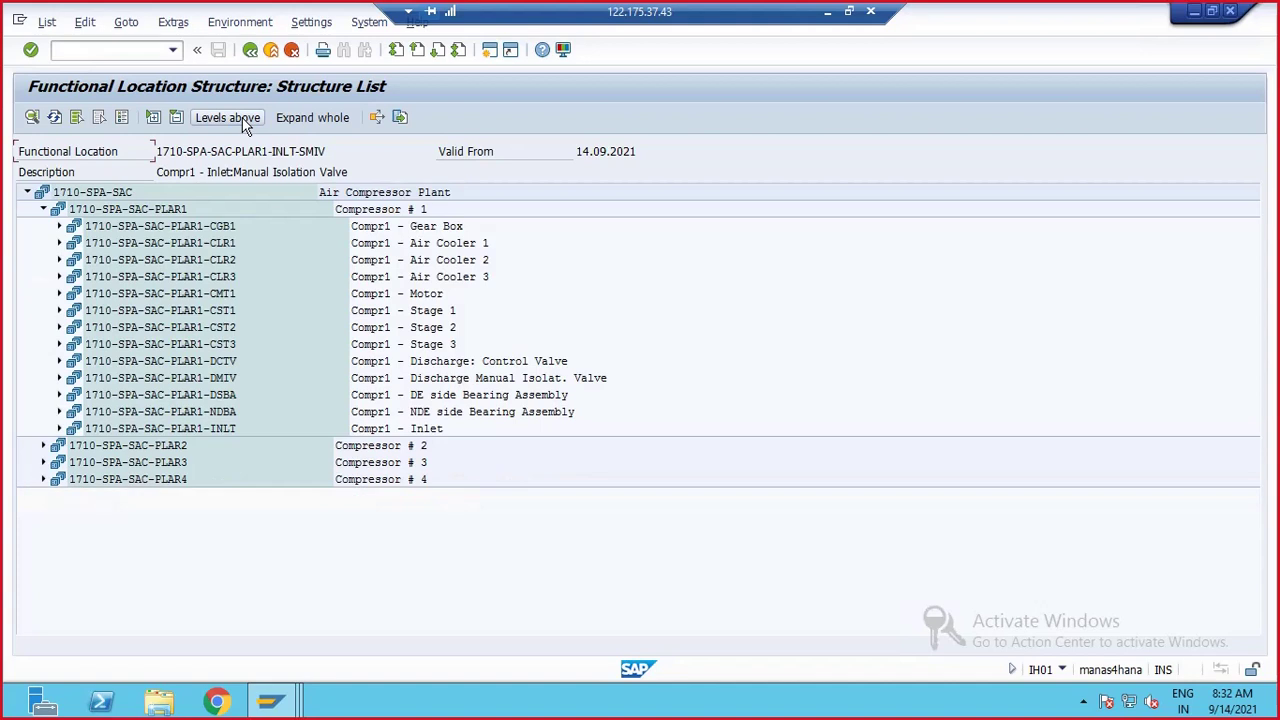
- Display the air compressor plant structure as a graphic, allow the graphics program to run and view it in a maximized window
left_click(126, 22)
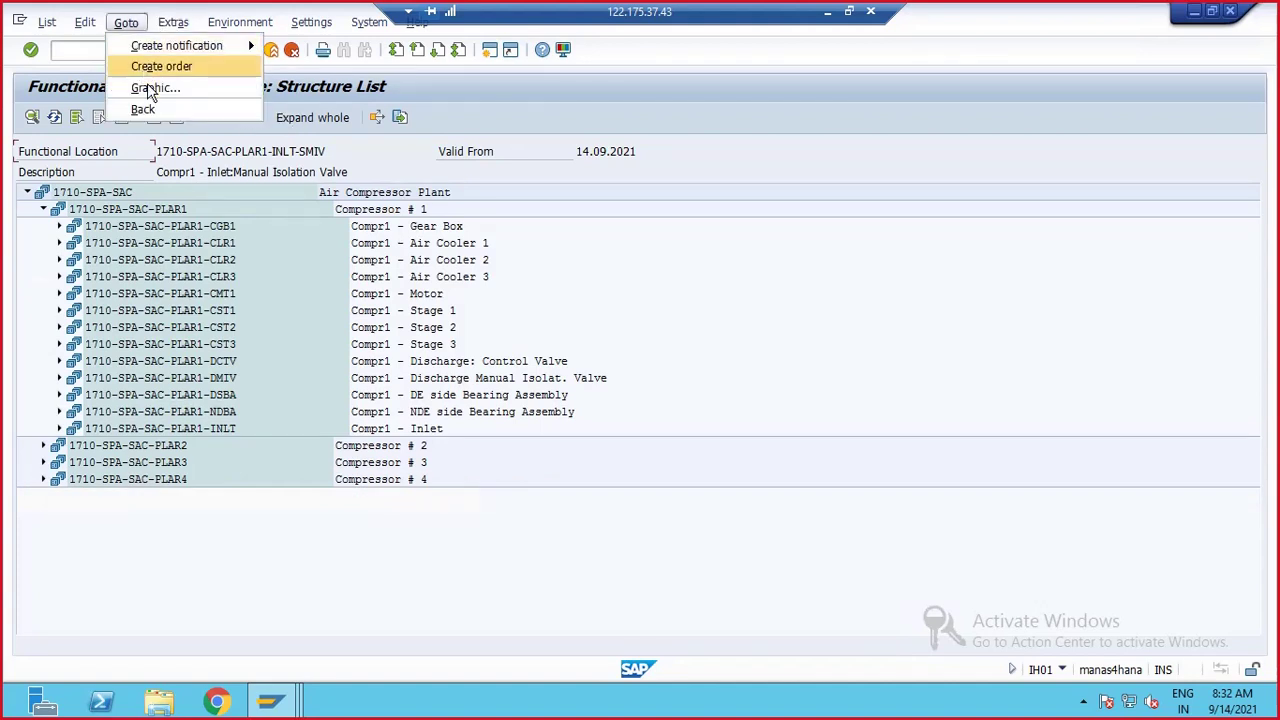
left_click(150, 89)
left_click(690, 368)
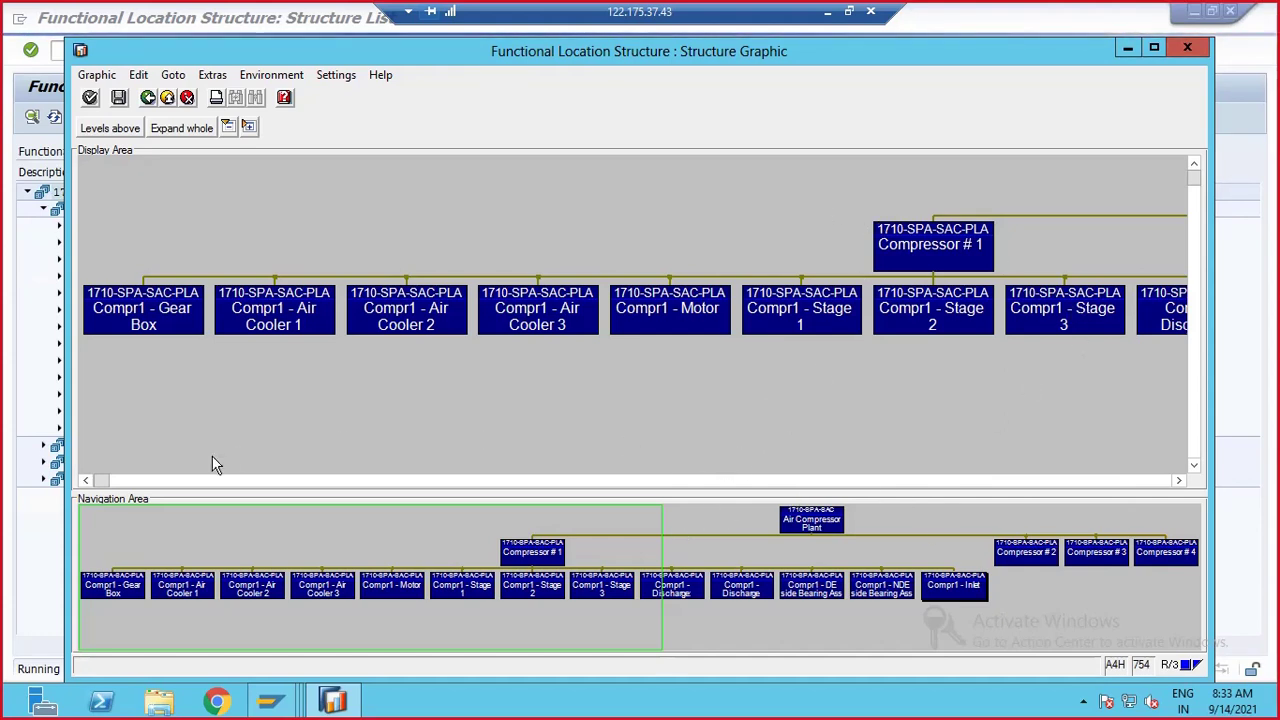
left_click(1178, 482)
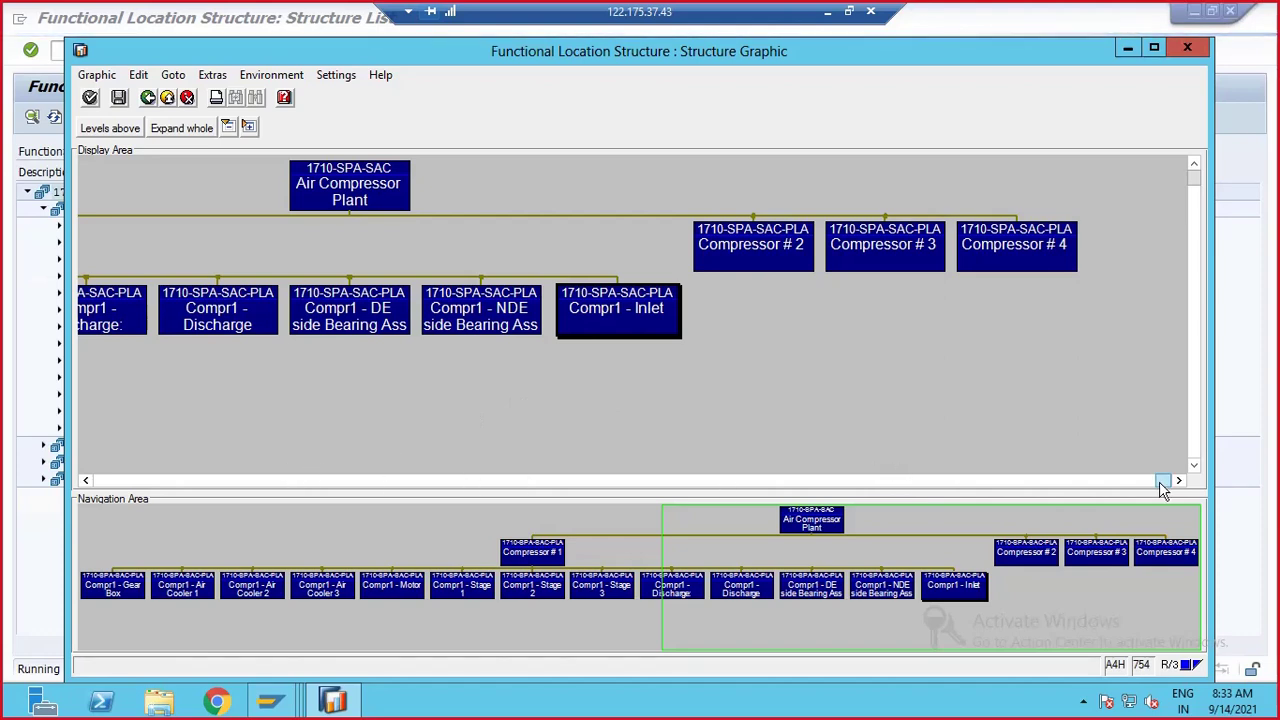
left_click_drag(1163, 488, 573, 478)
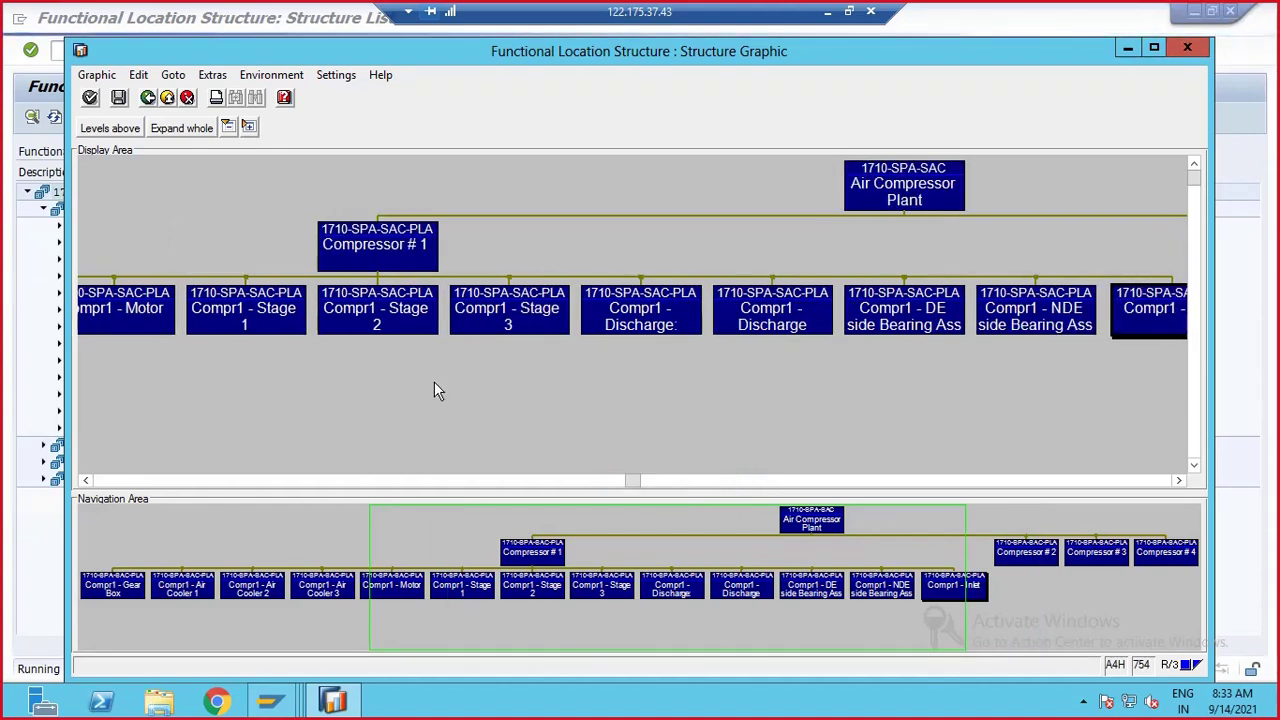
left_click(1155, 47)
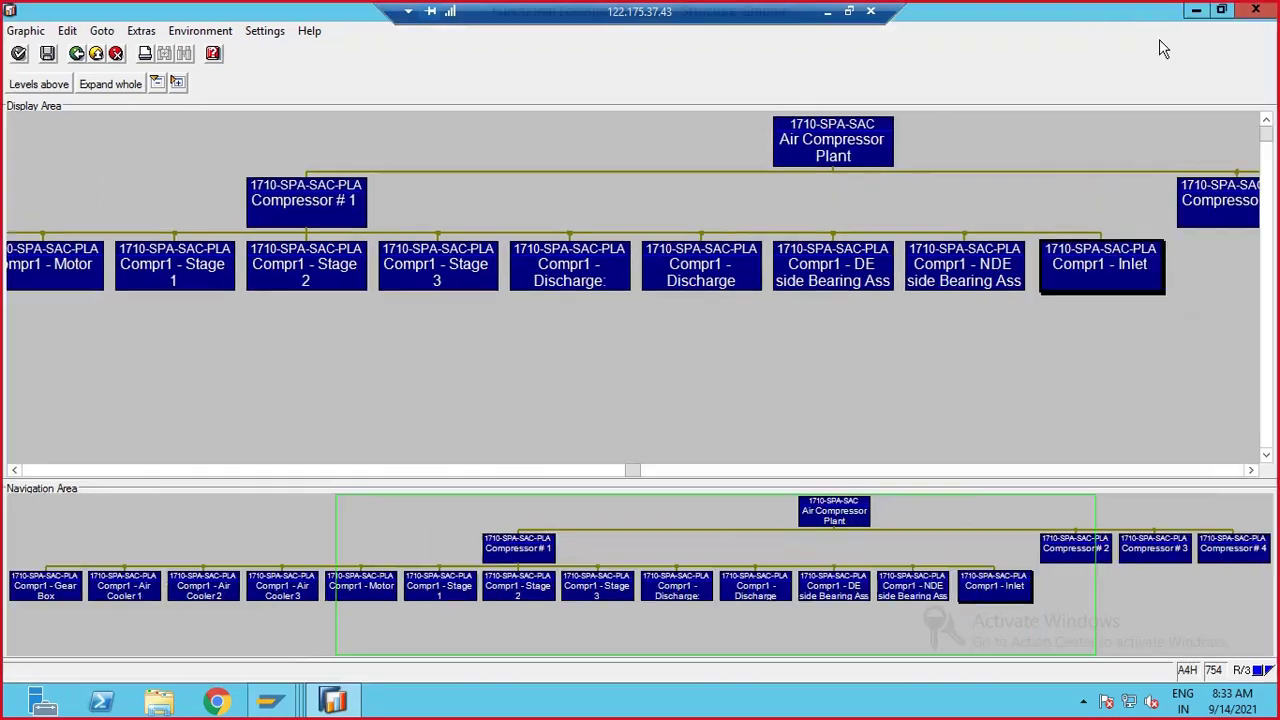
- Expand the whole structure in the graphic, add the higher levels up to the uppermost one and expand everything again
left_click(105, 92)
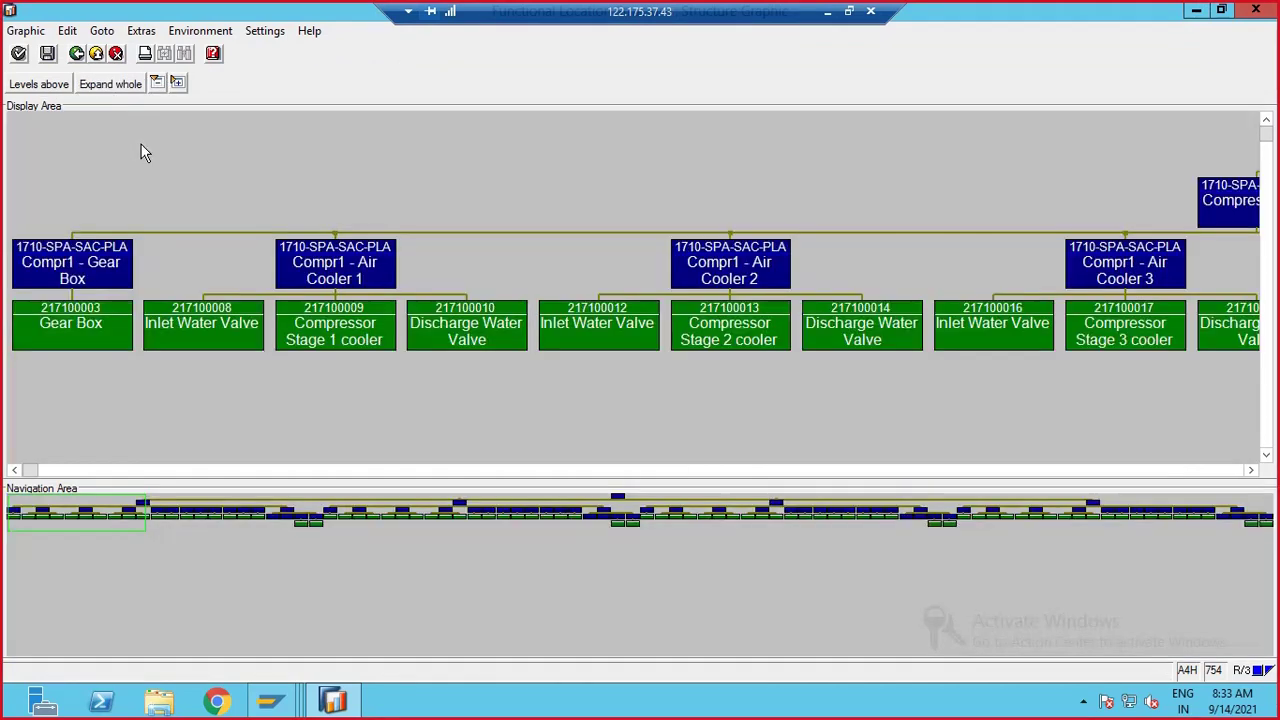
left_click(54, 86)
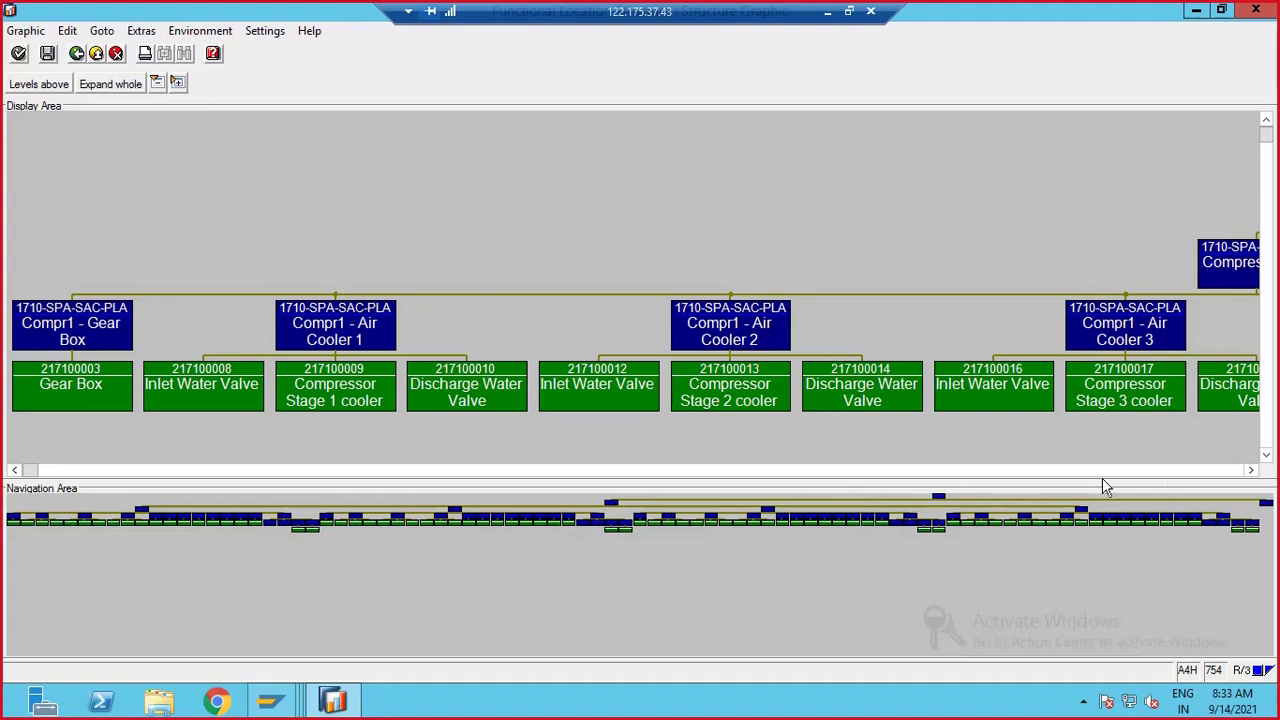
left_click(1251, 470)
left_click_drag(1251, 470, 1251, 470)
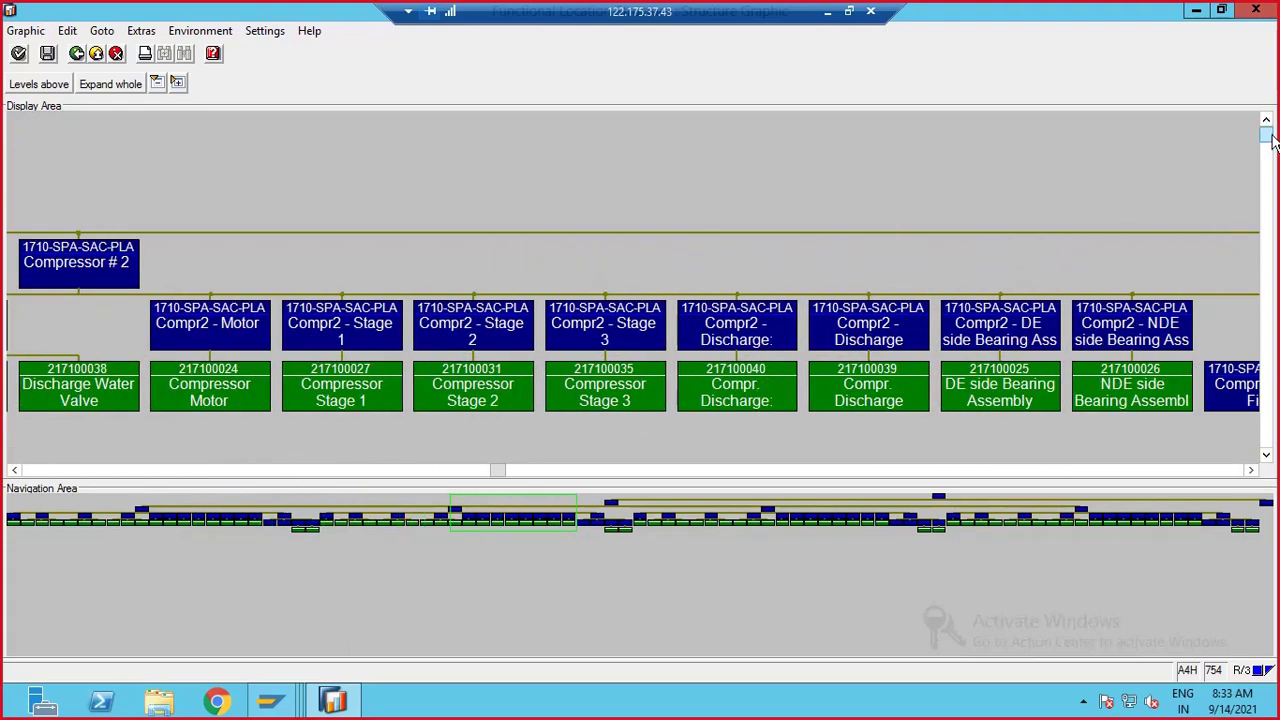
left_click(40, 84)
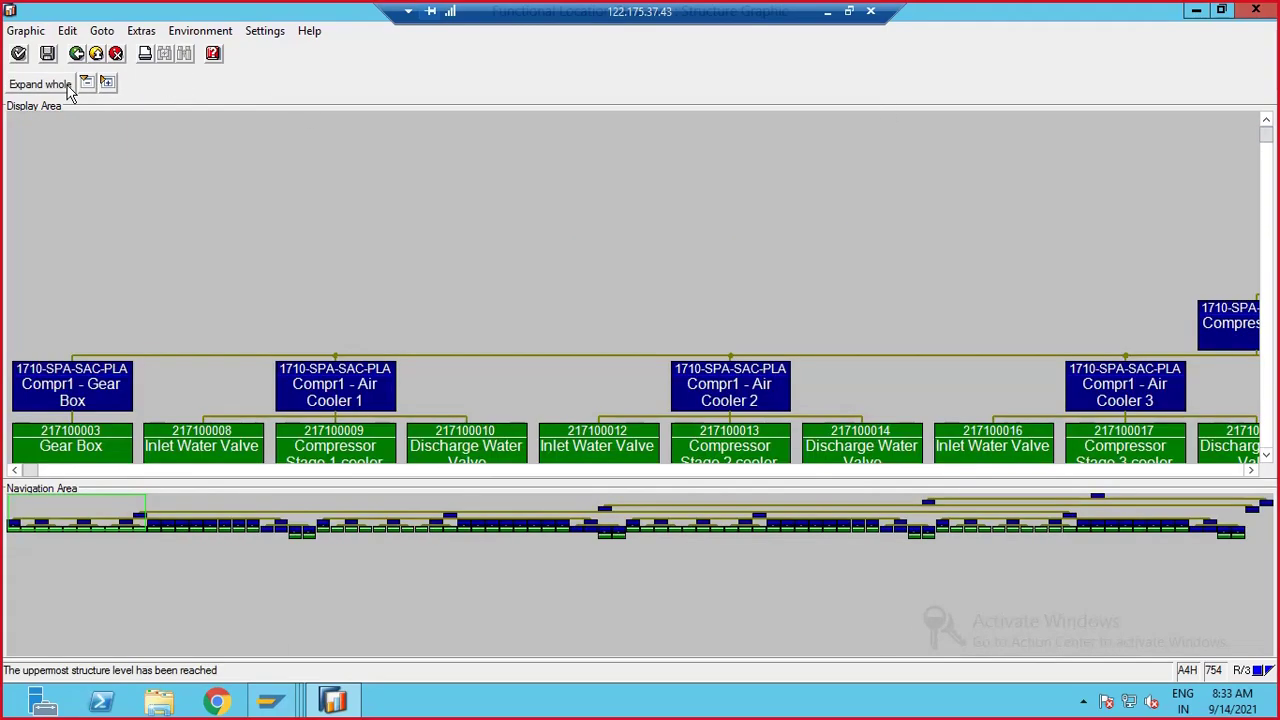
left_click(40, 84)
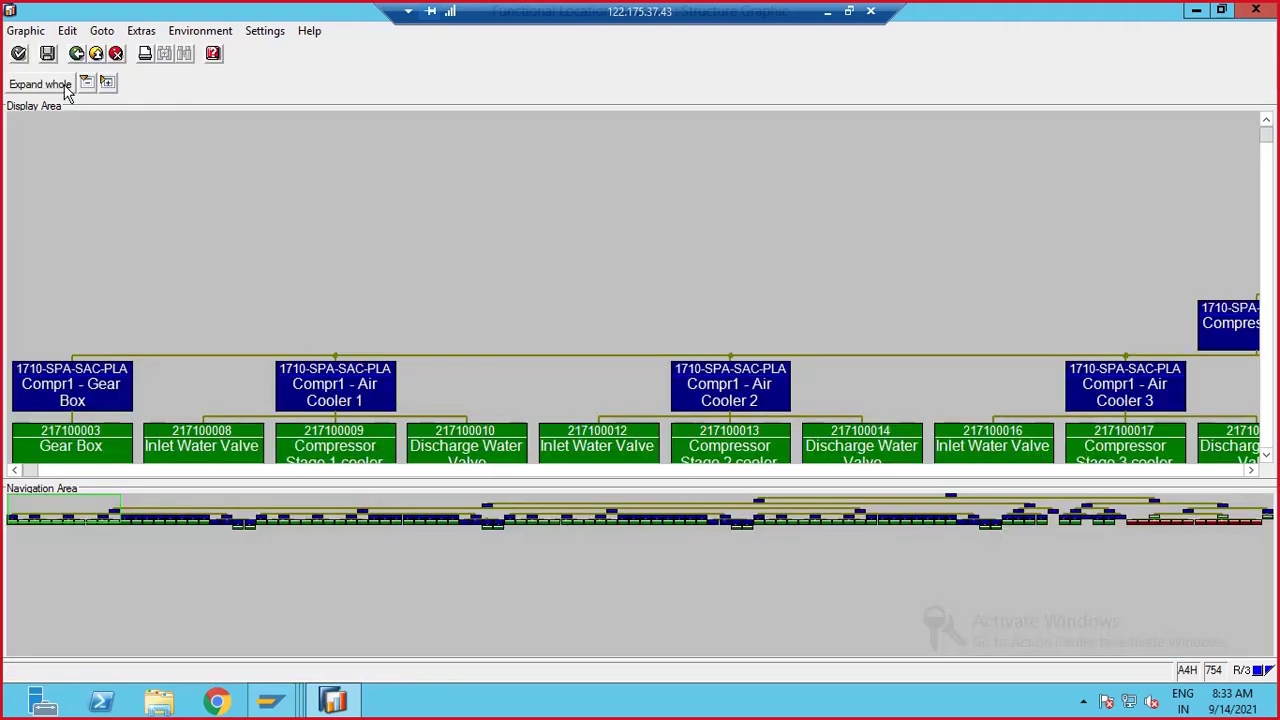
left_click(62, 88)
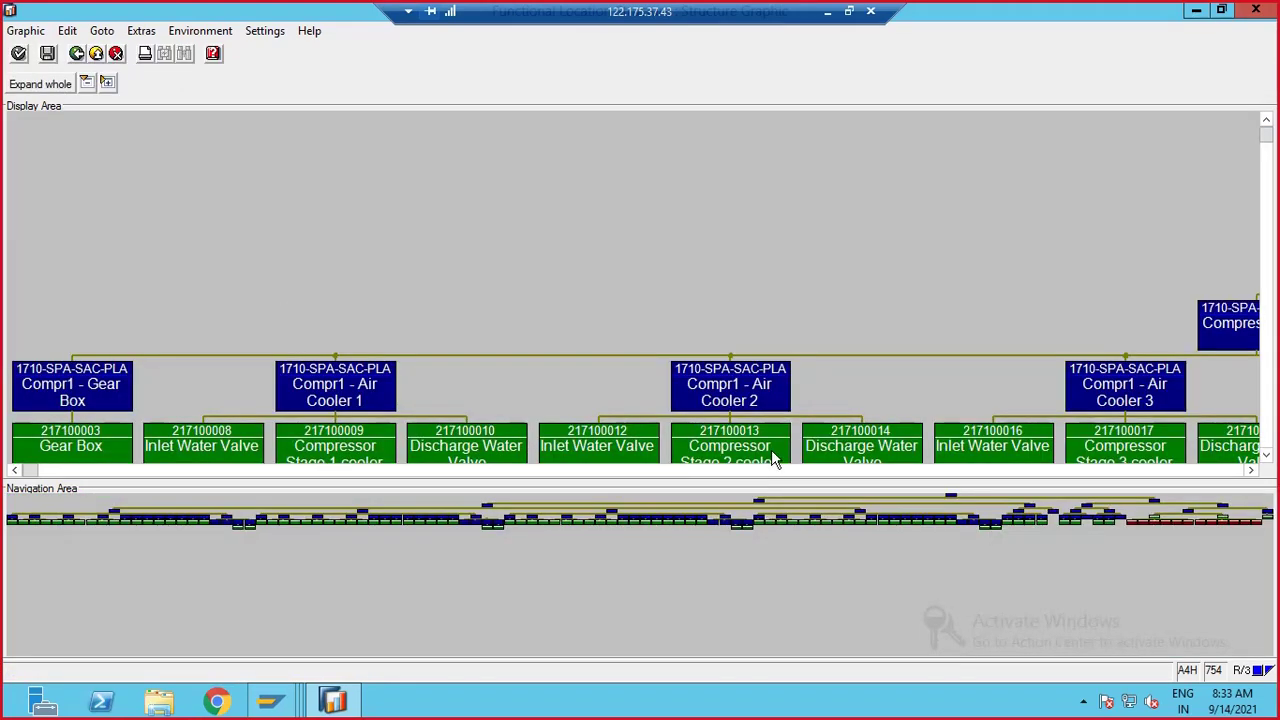
- Examine the locations and equipment of Compressor # 1 and Compressor # 2 in the expanded graphic and close it
left_click(1254, 472)
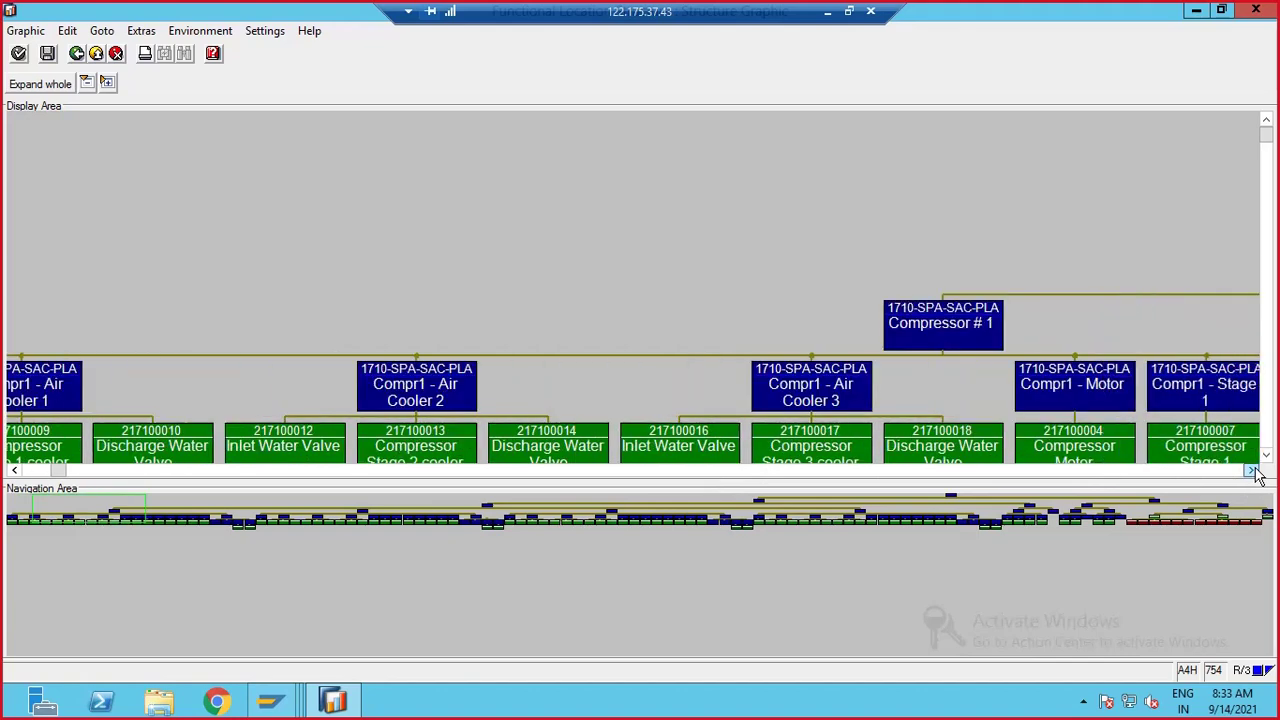
left_click(1254, 472)
left_click(1254, 472)
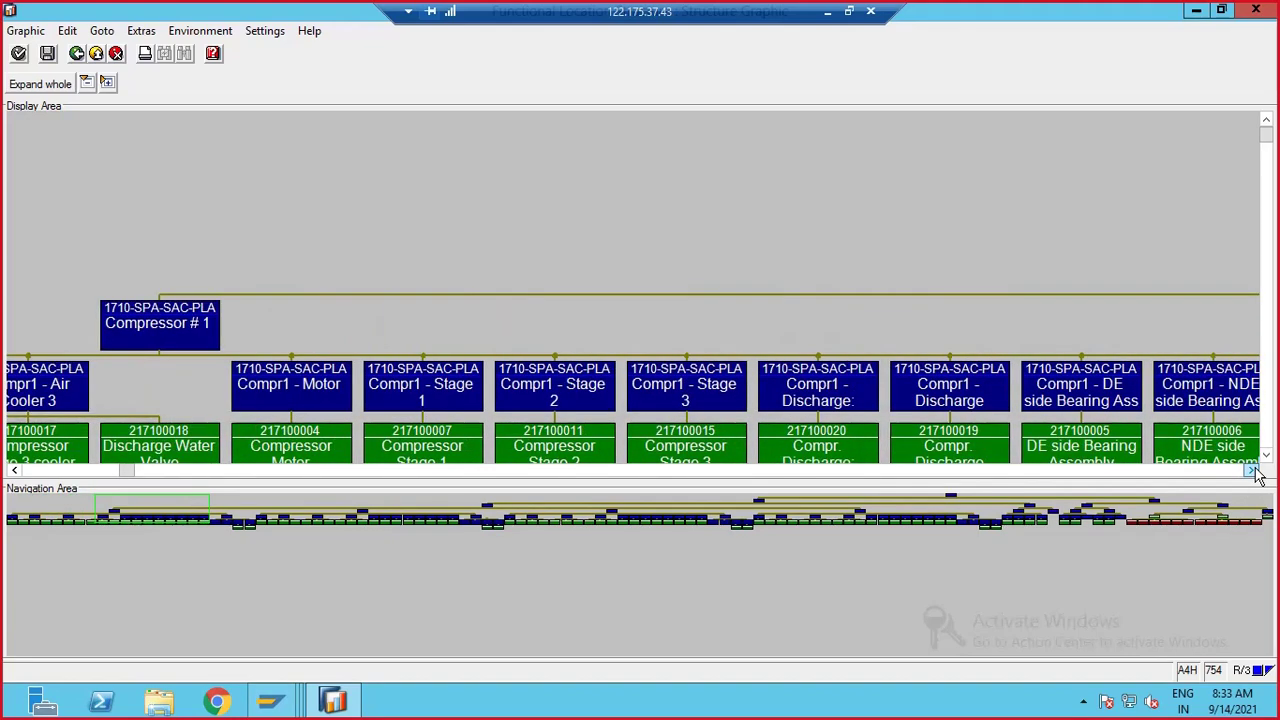
left_click(1254, 472)
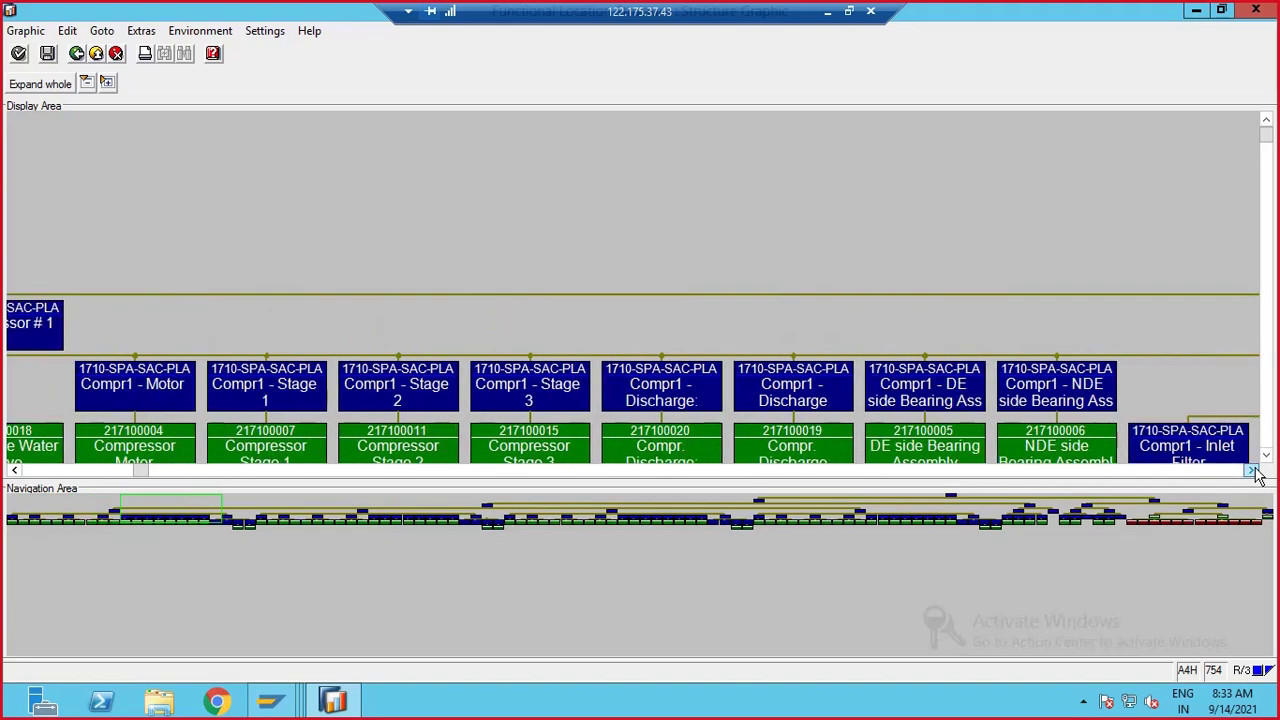
left_click(1254, 472)
left_click(1254, 472)
left_click(1254, 472)
left_click(1254, 472)
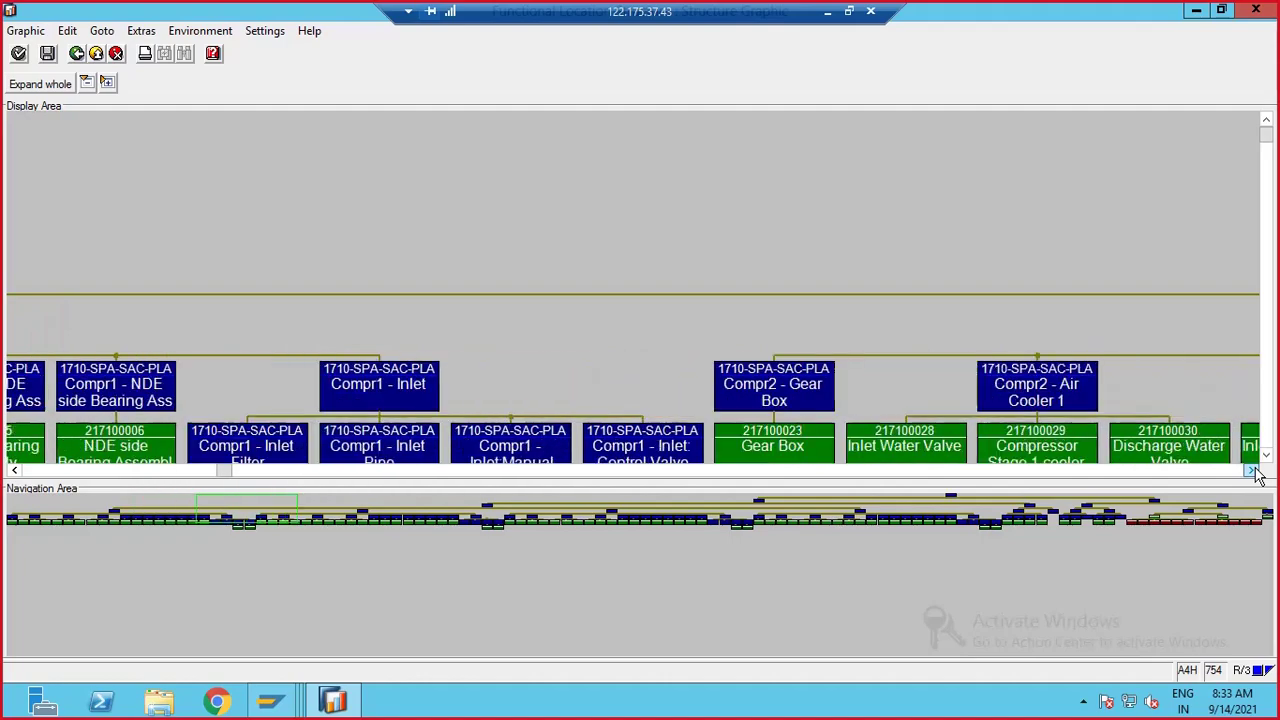
left_click(1254, 472)
left_click(1254, 472)
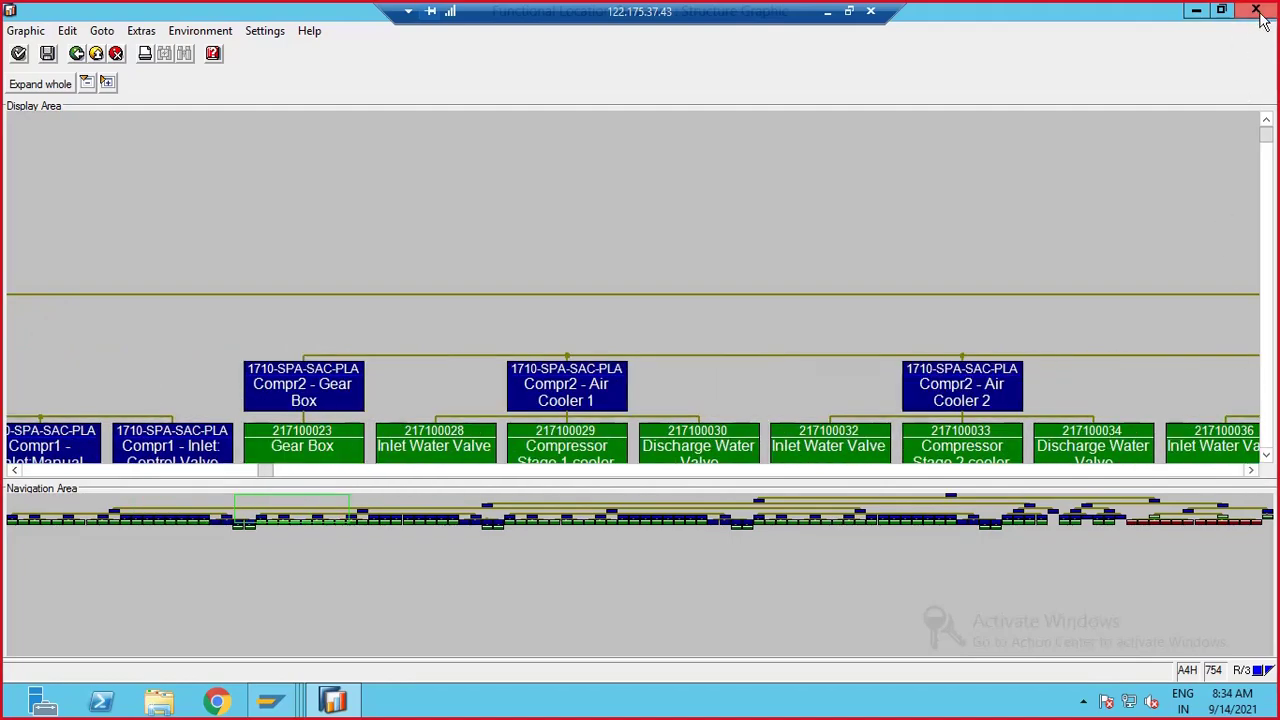
left_click(1258, 12)
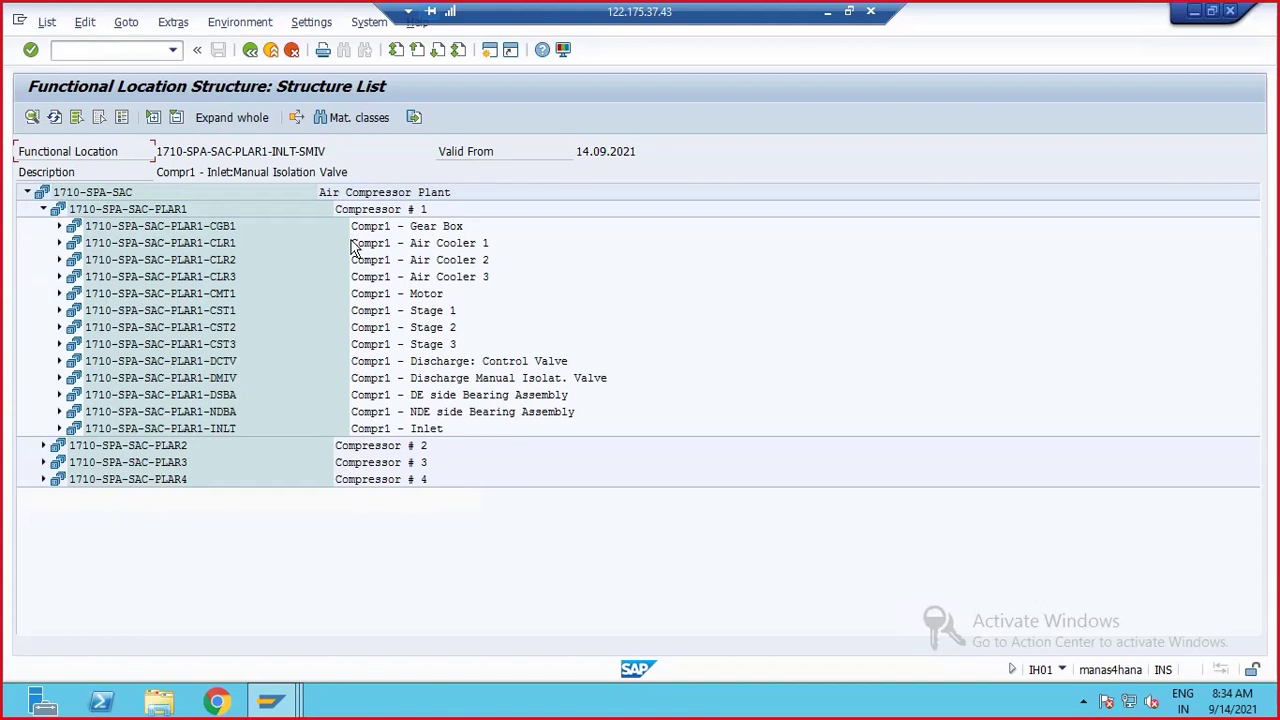
- Display the structure graphic from the structure list again, select the Compr1 - Gear Box node and close the graphic
left_click(126, 22)
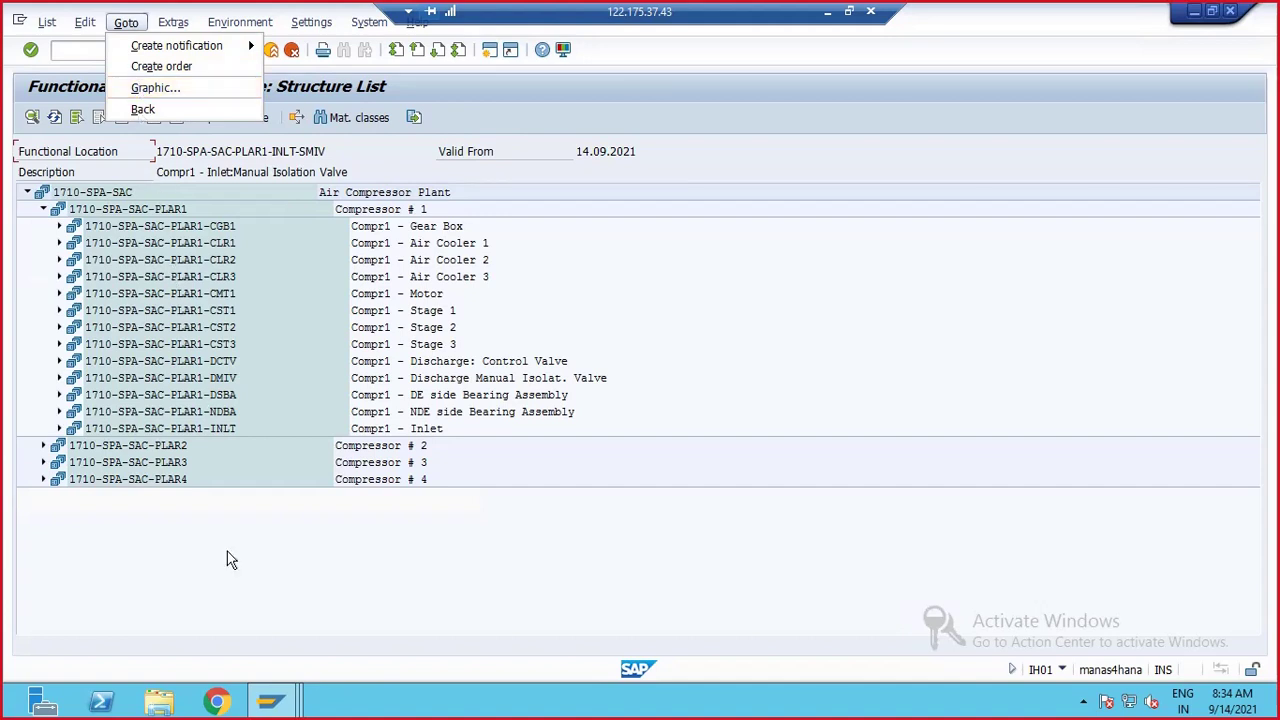
left_click(225, 609)
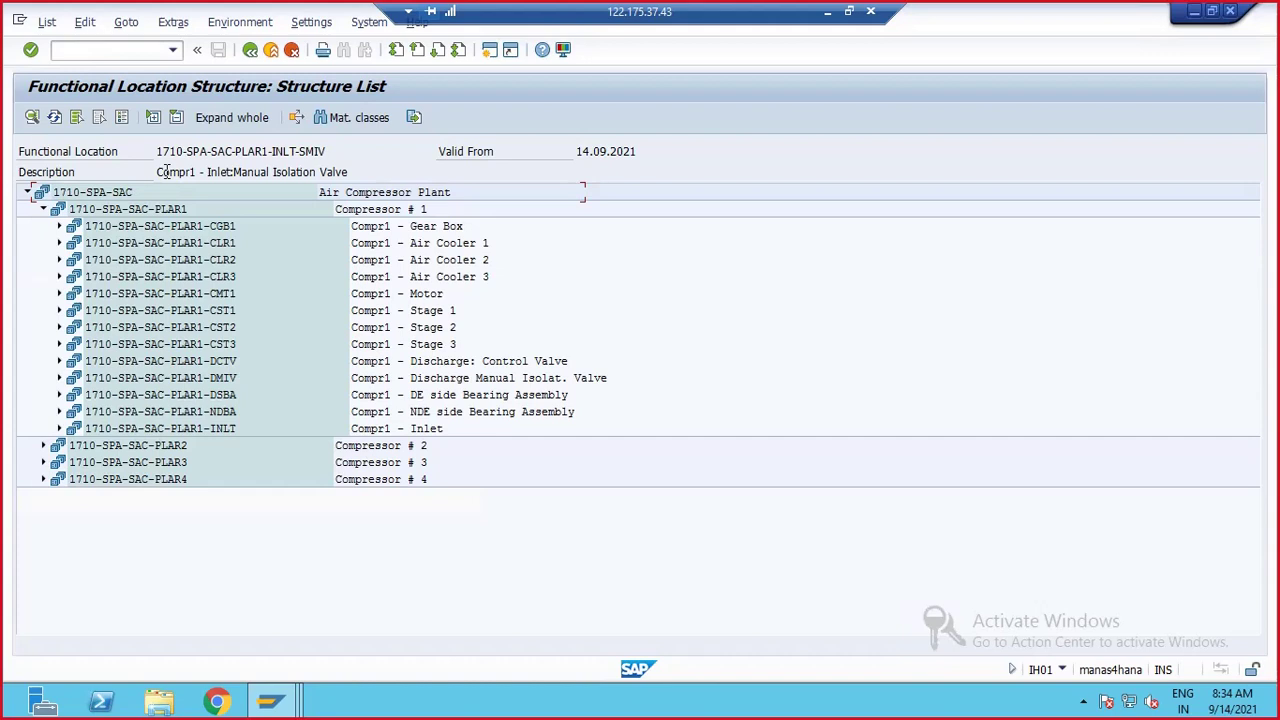
left_click(126, 21)
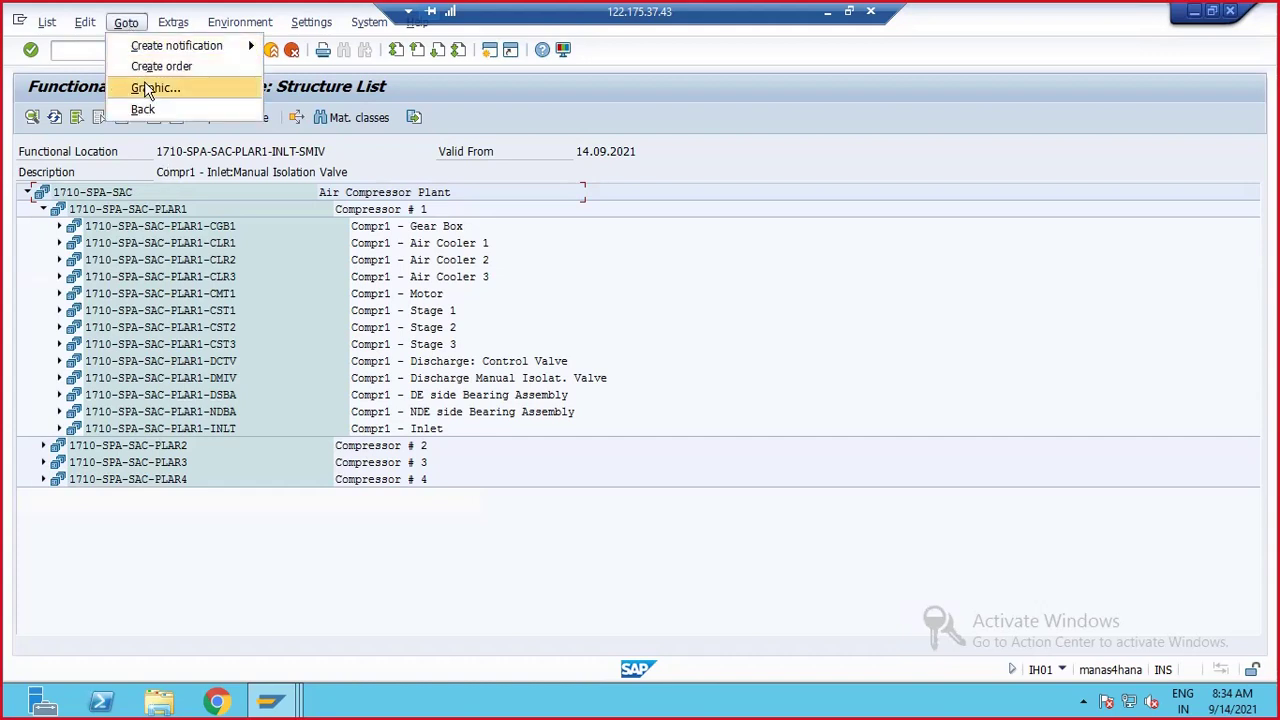
left_click(146, 85)
left_click(680, 370)
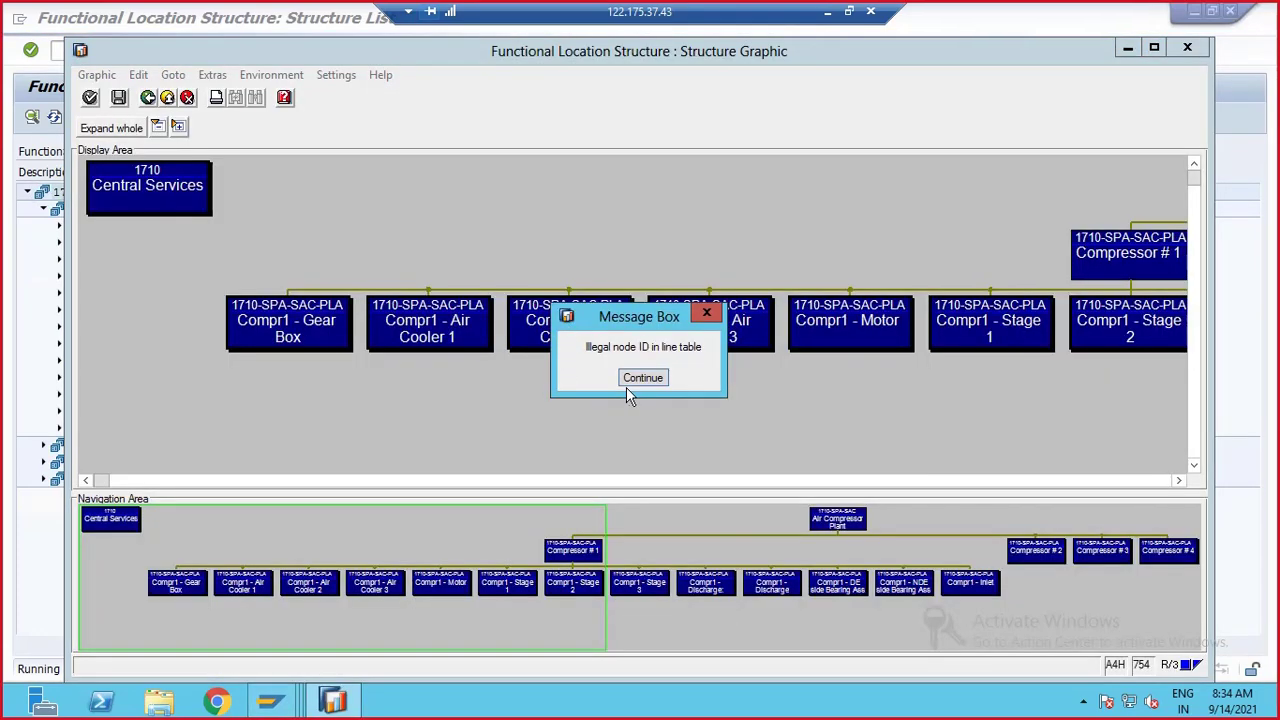
left_click(642, 378)
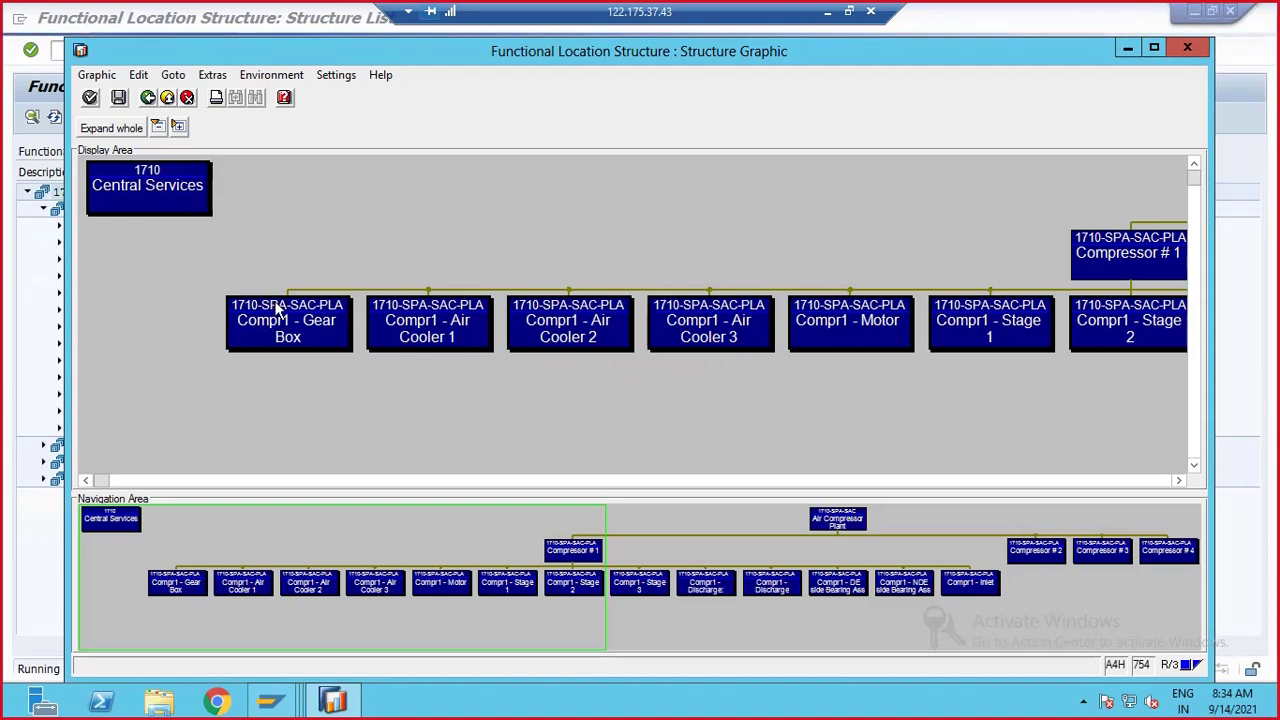
left_click_drag(474, 58, 748, 104)
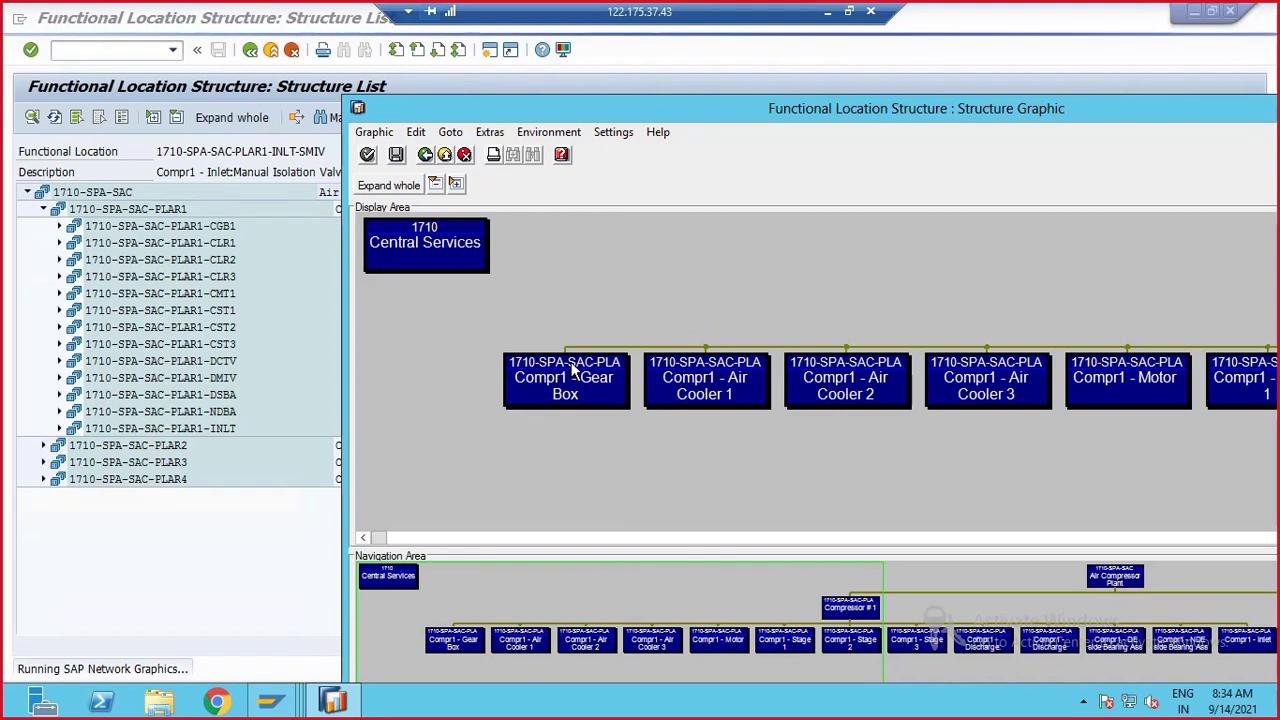
left_click(624, 370)
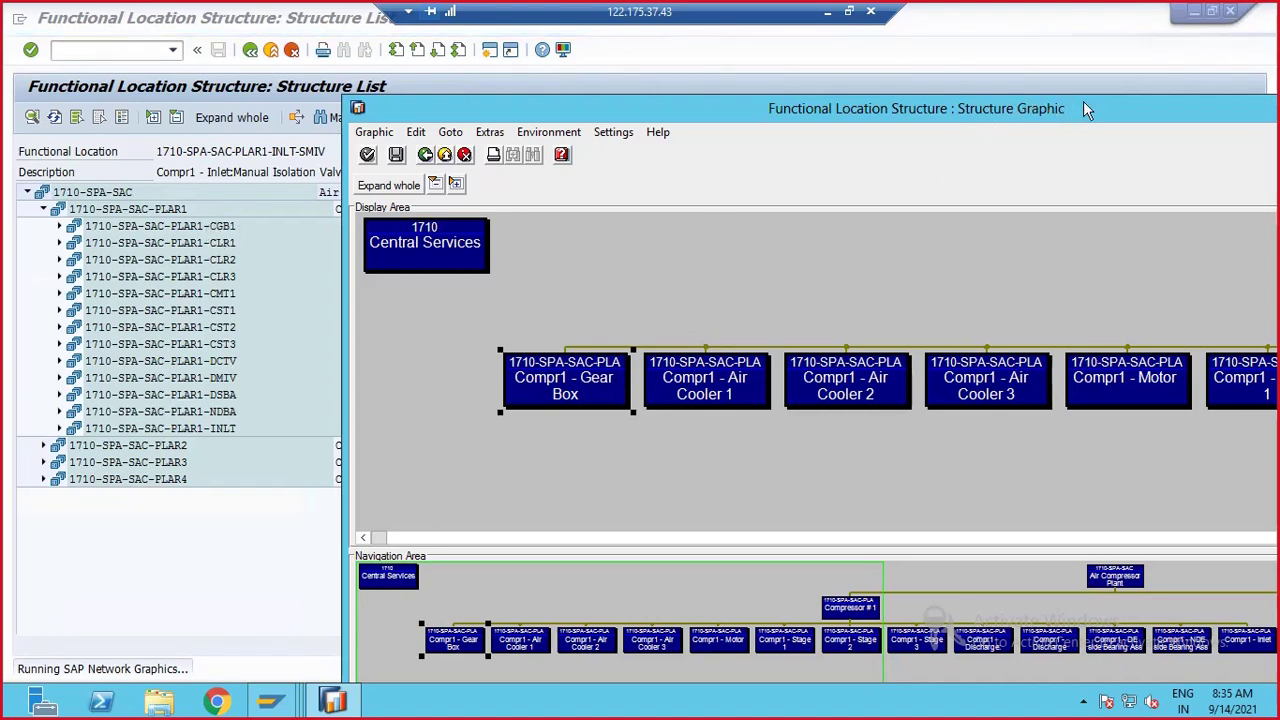
left_click_drag(1125, 124, 892, 127)
left_click(1232, 107)
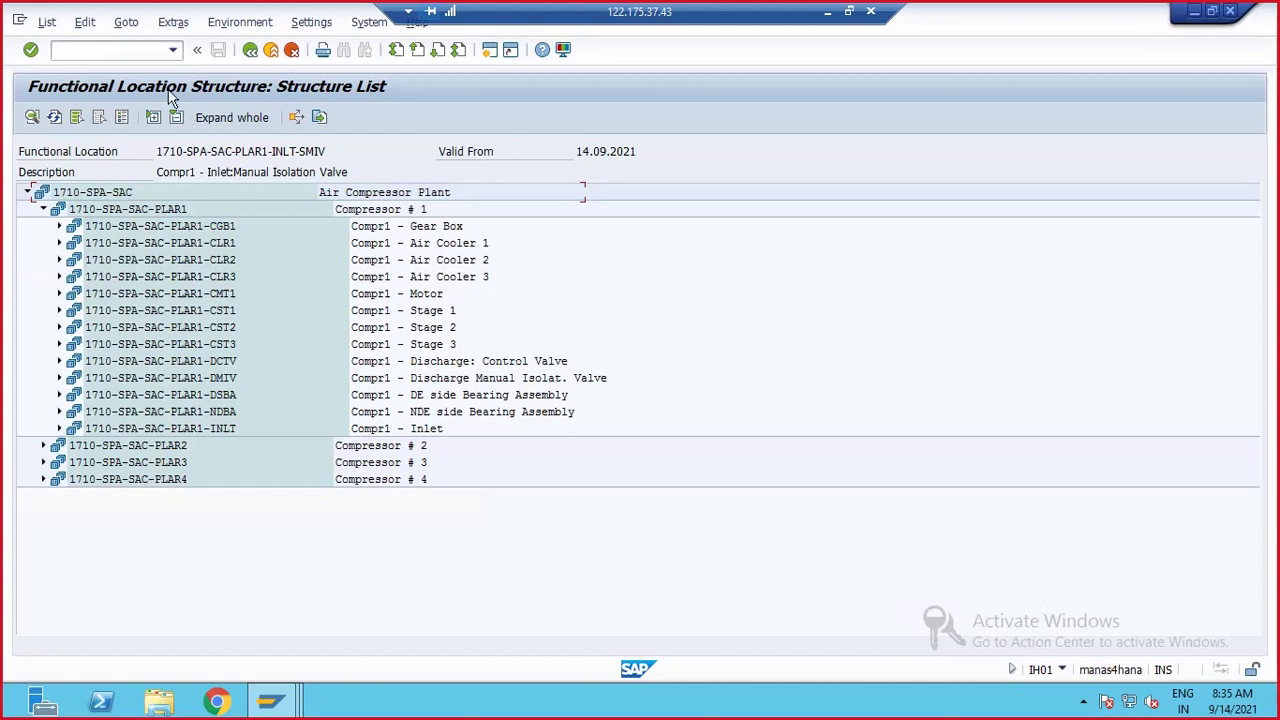
- Start transaction IL04 for functional location list entry, view the copy reference options and close them without copying
left_click(126, 49)
type("/NIL04")
key("Return")
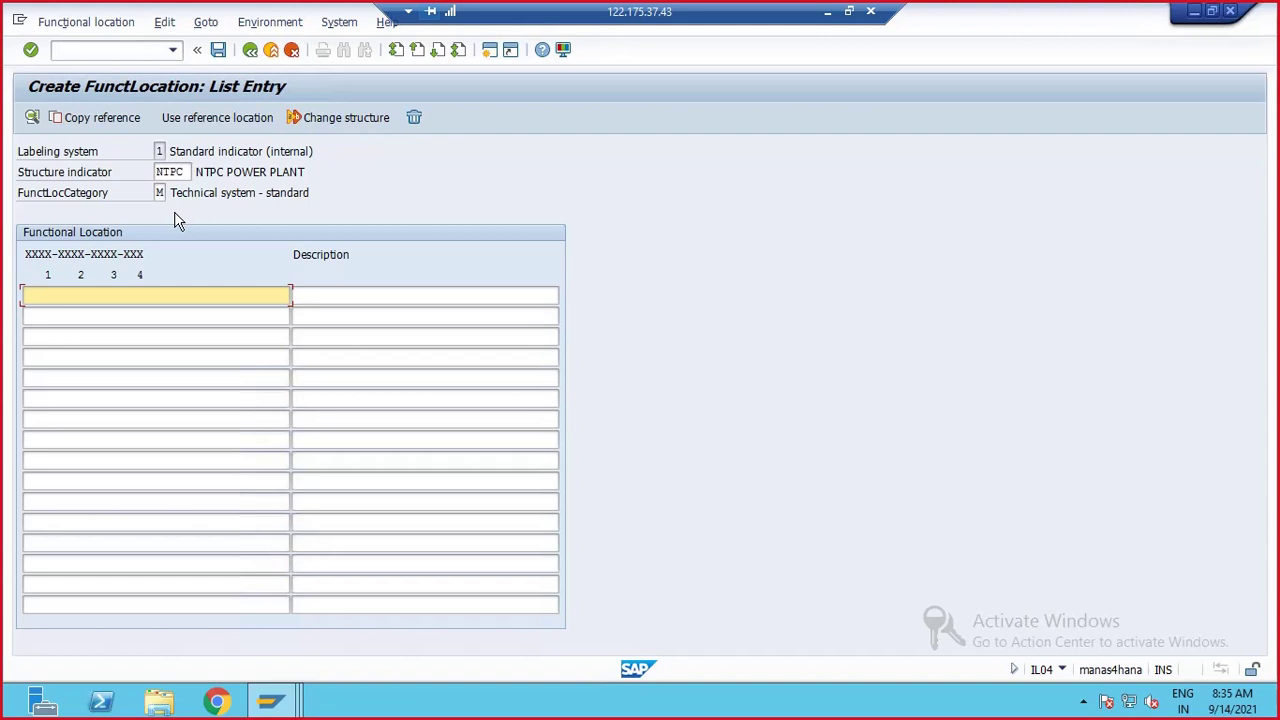
left_click(114, 122)
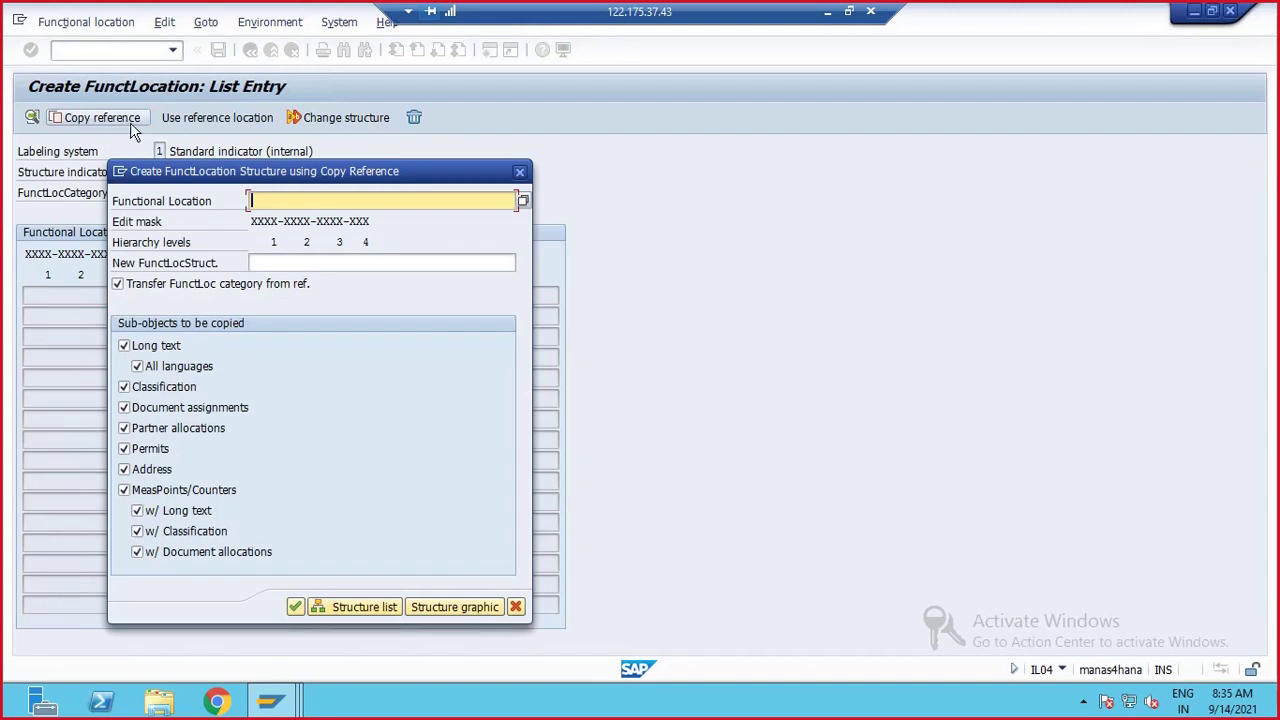
left_click_drag(340, 170, 524, 149)
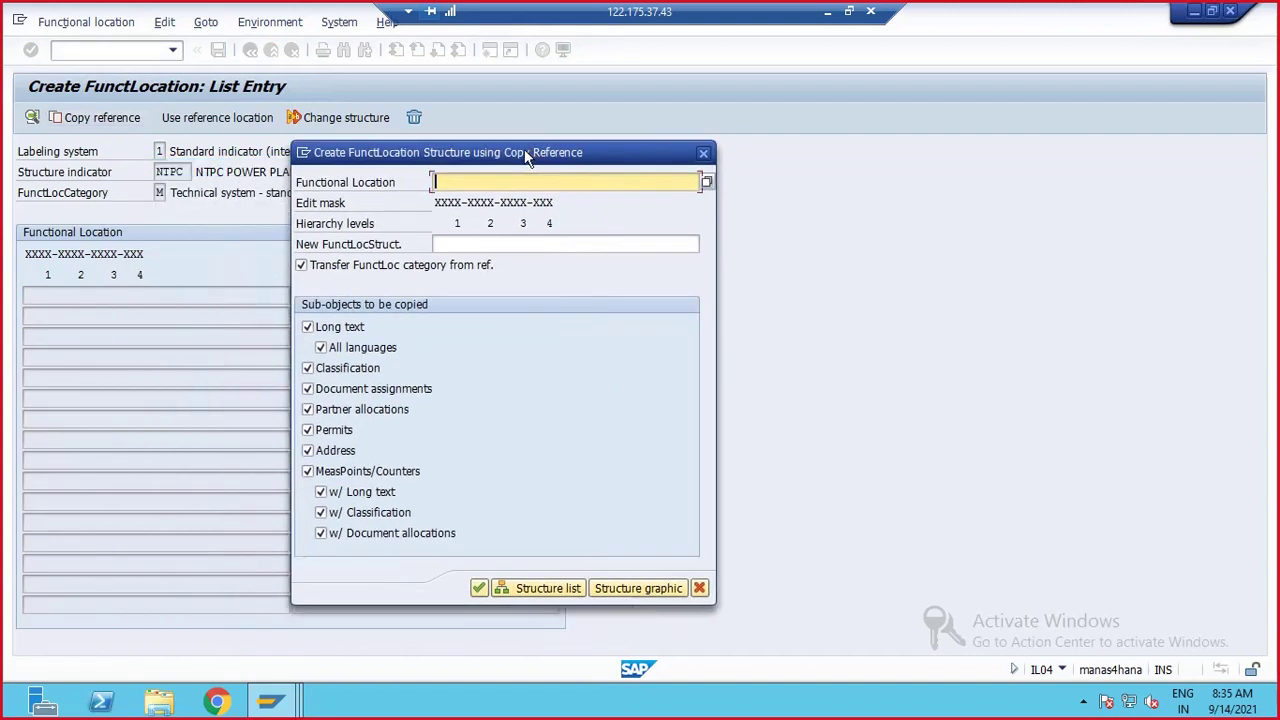
left_click(703, 153)
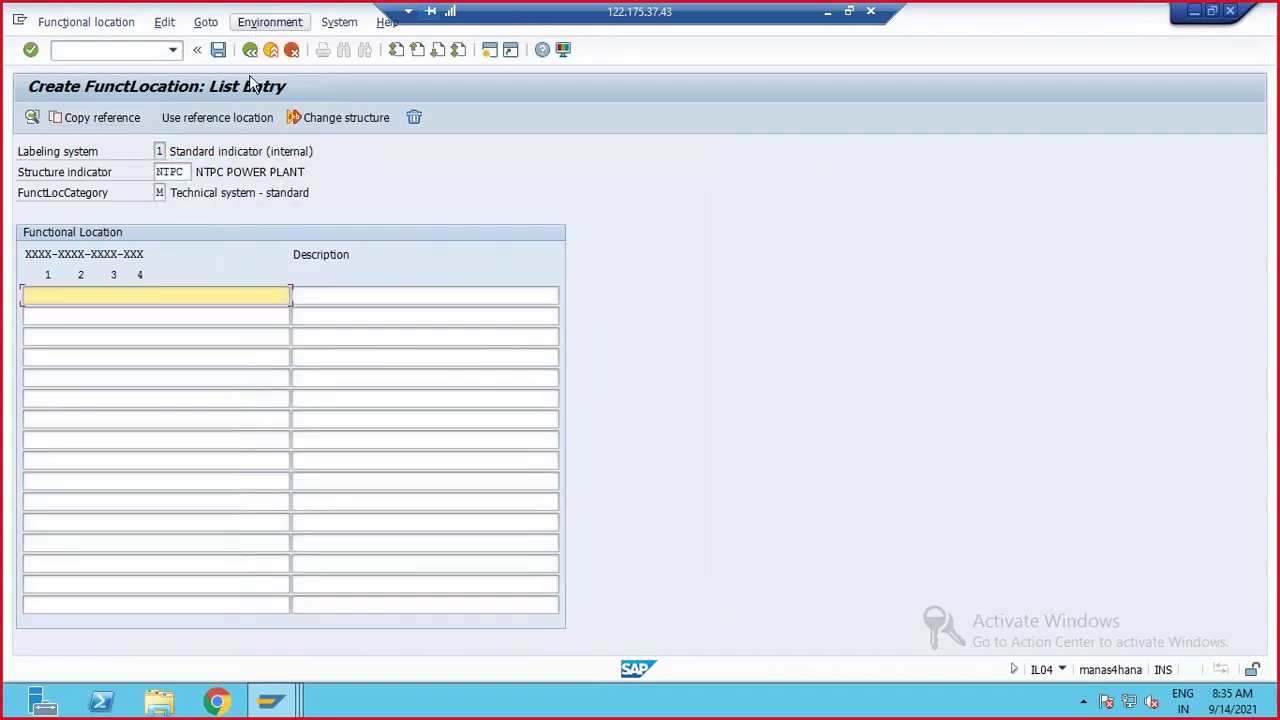
- Copy the label NTPC-UNT6-UTIL-CMP from the structure selection session into the first functional location row of the list entry
left_click(285, 702)
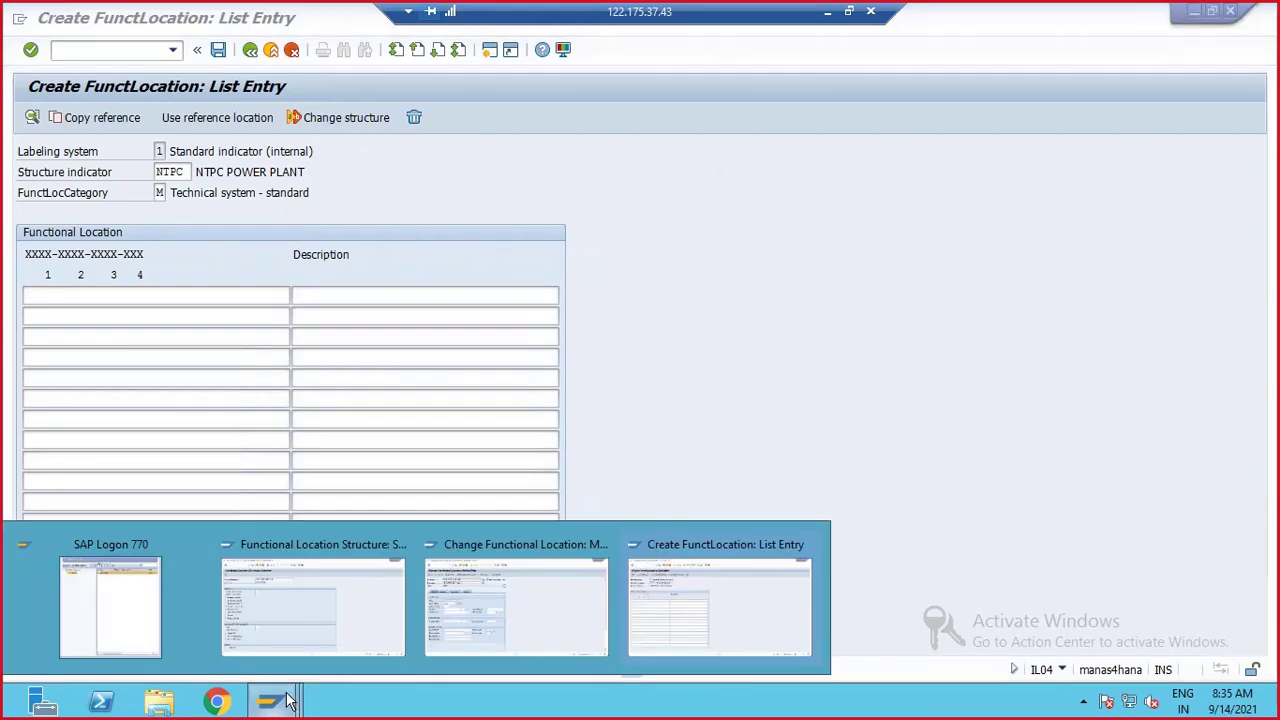
left_click(506, 609)
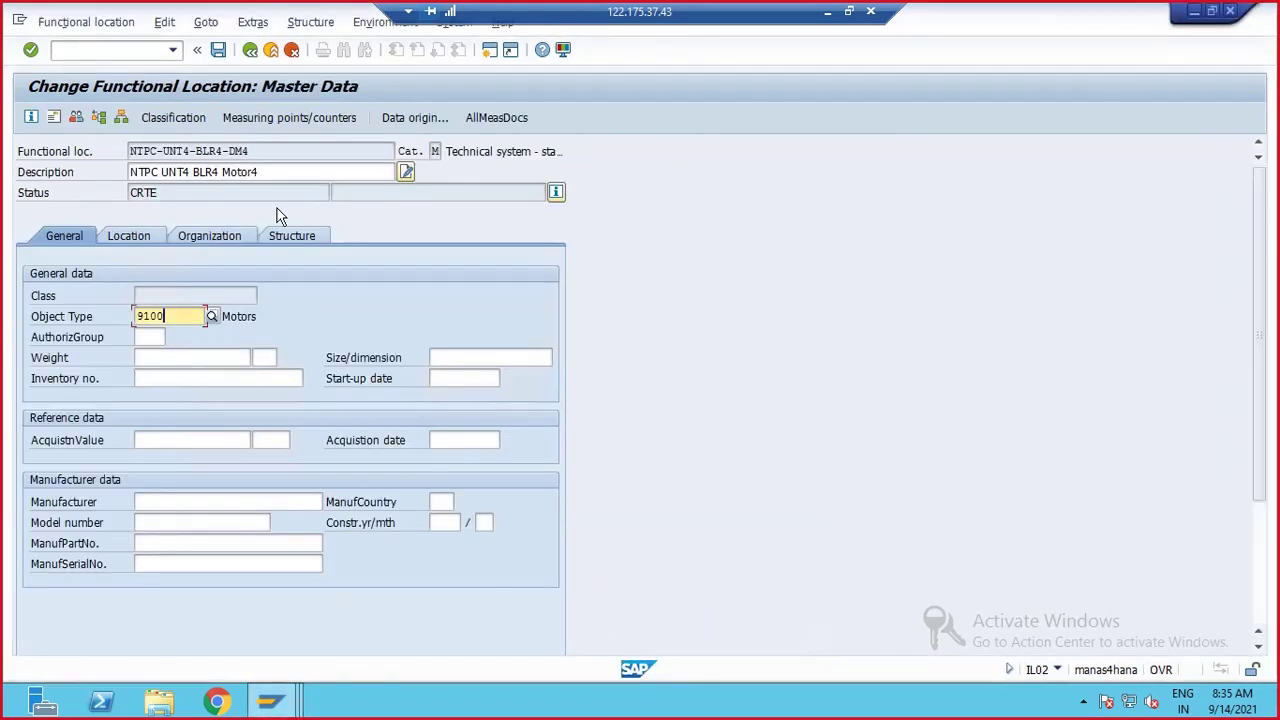
left_click(272, 700)
left_click(310, 600)
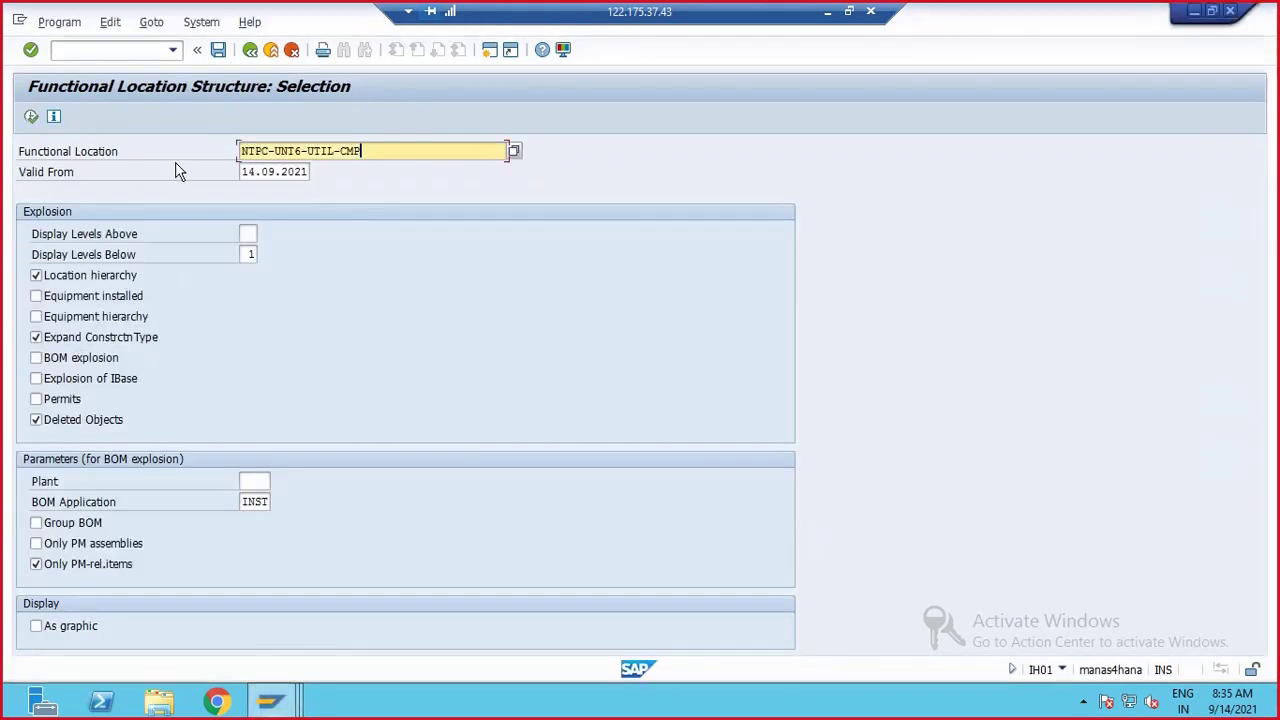
left_click_drag(366, 151, 239, 134)
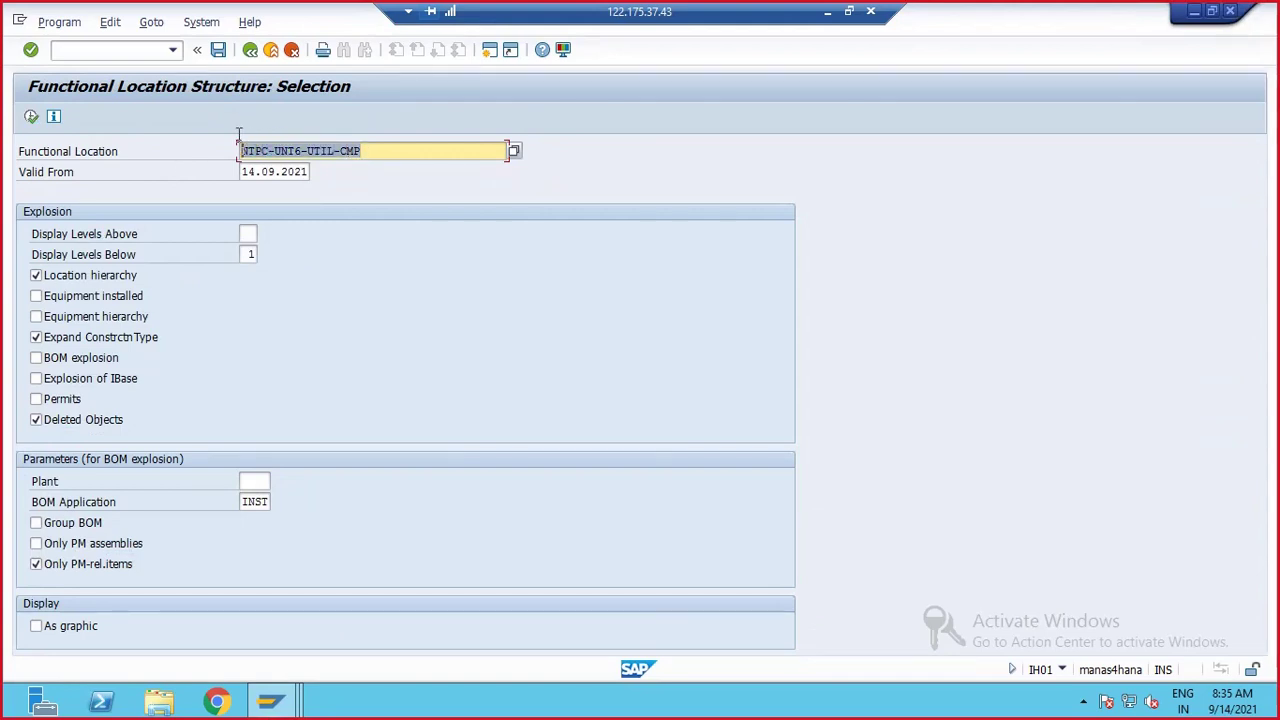
left_click(262, 148)
left_click(280, 699)
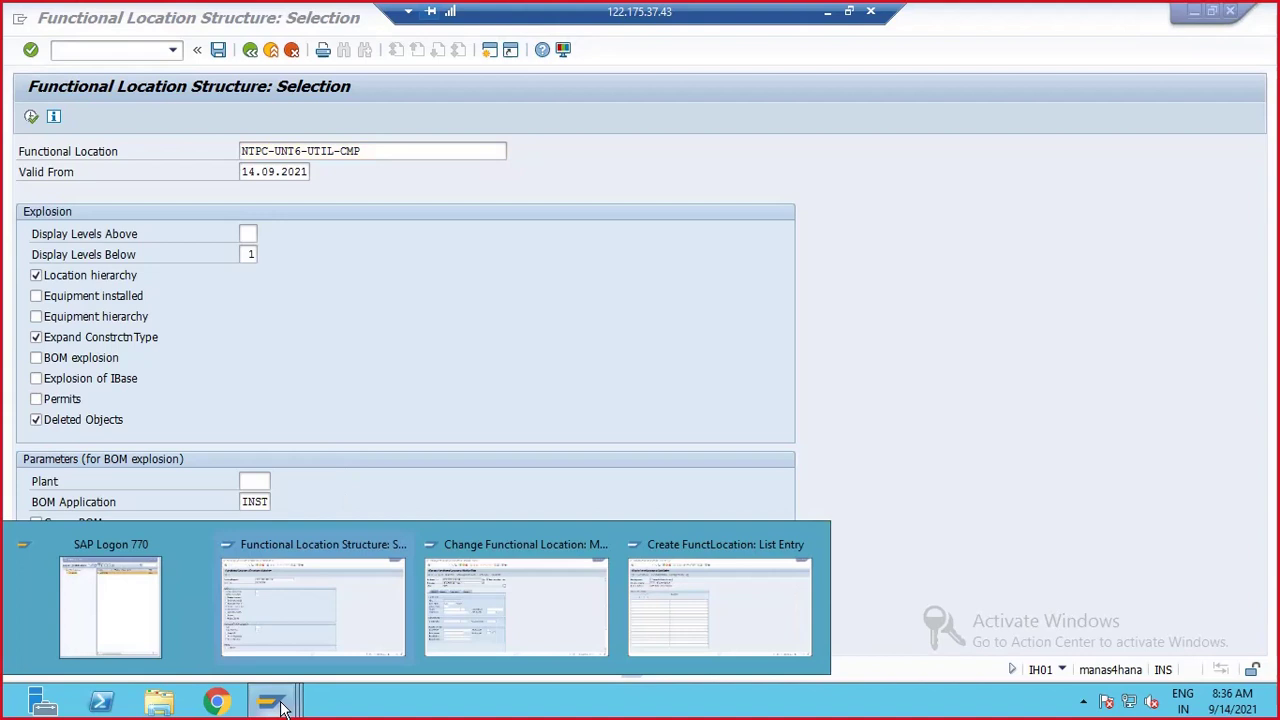
left_click(641, 588)
key("ctrl+v")
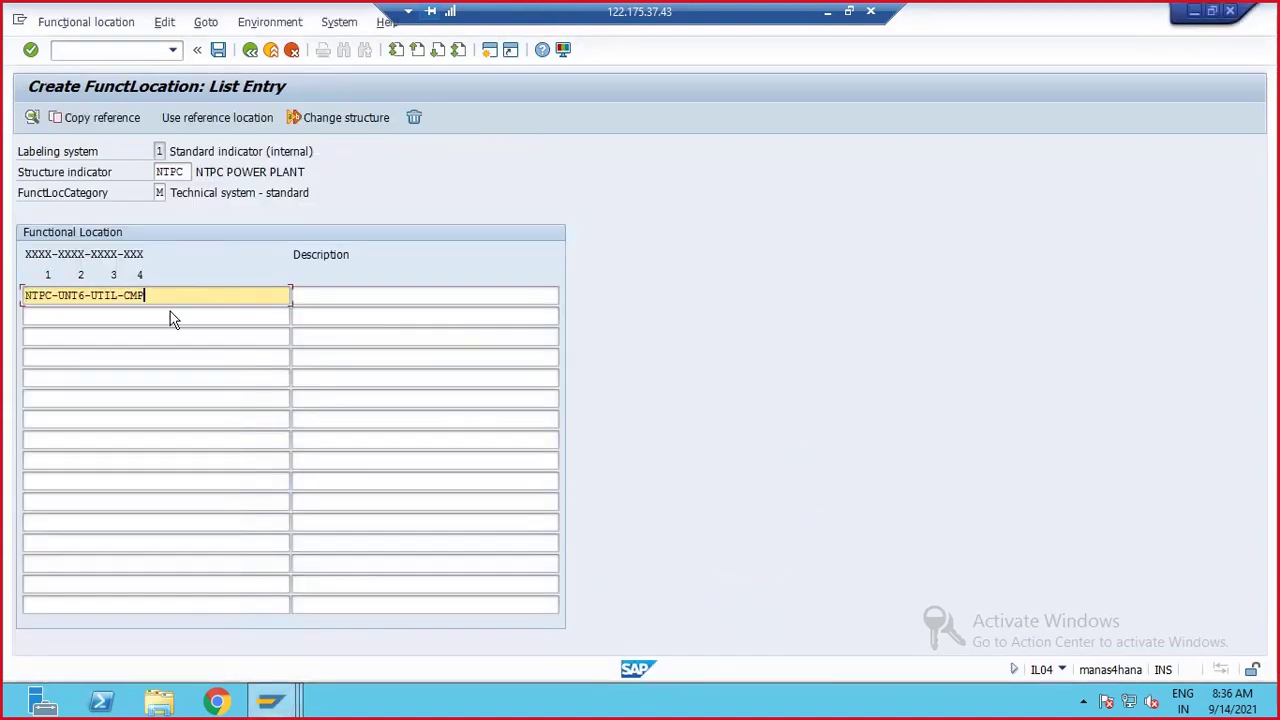
- Clear the label from the first functional location row of the list entry
key("BackSpace")
key("BackSpace")
key("BackSpace")
key("BackSpace")
key("BackSpace")
key("BackSpace")
key("BackSpace")
key("BackSpace")
key("BackSpace")
key("BackSpace")
key("BackSpace")
key("BackSpace")
key("BackSpace")
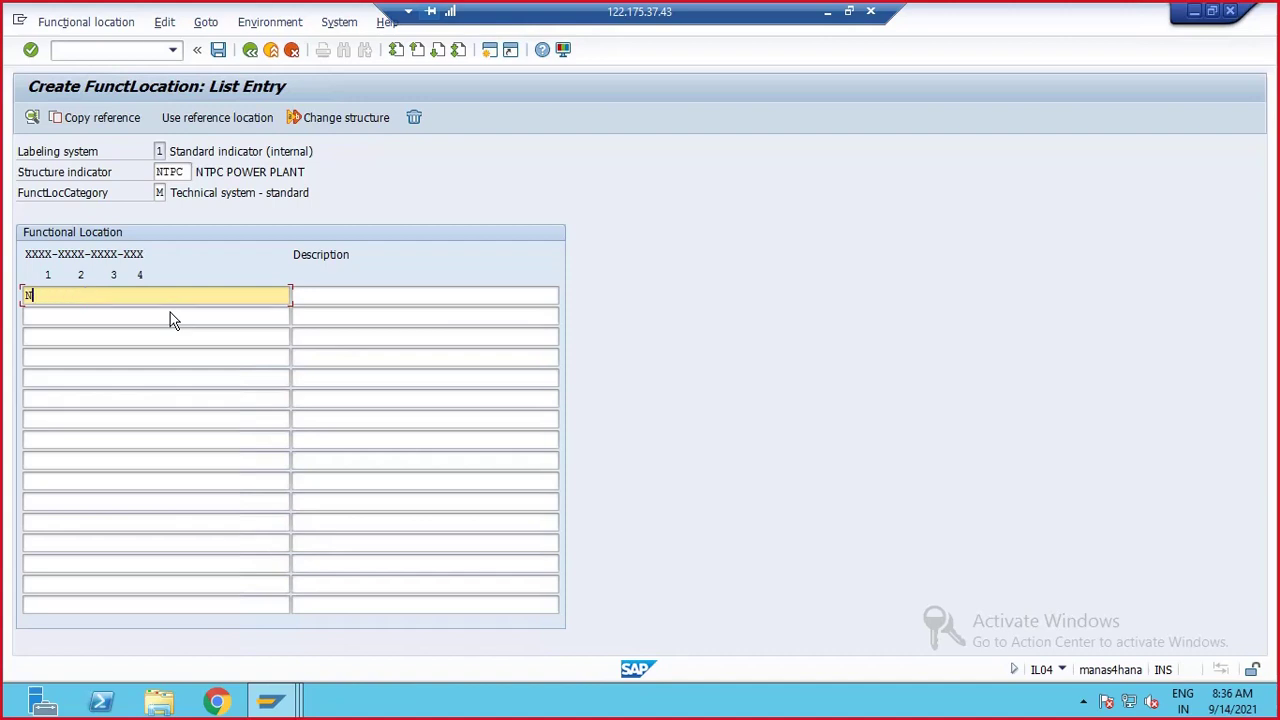
- Open the copy reference options and set the functional location to copy from to NTPC-UNT6
left_click(102, 117)
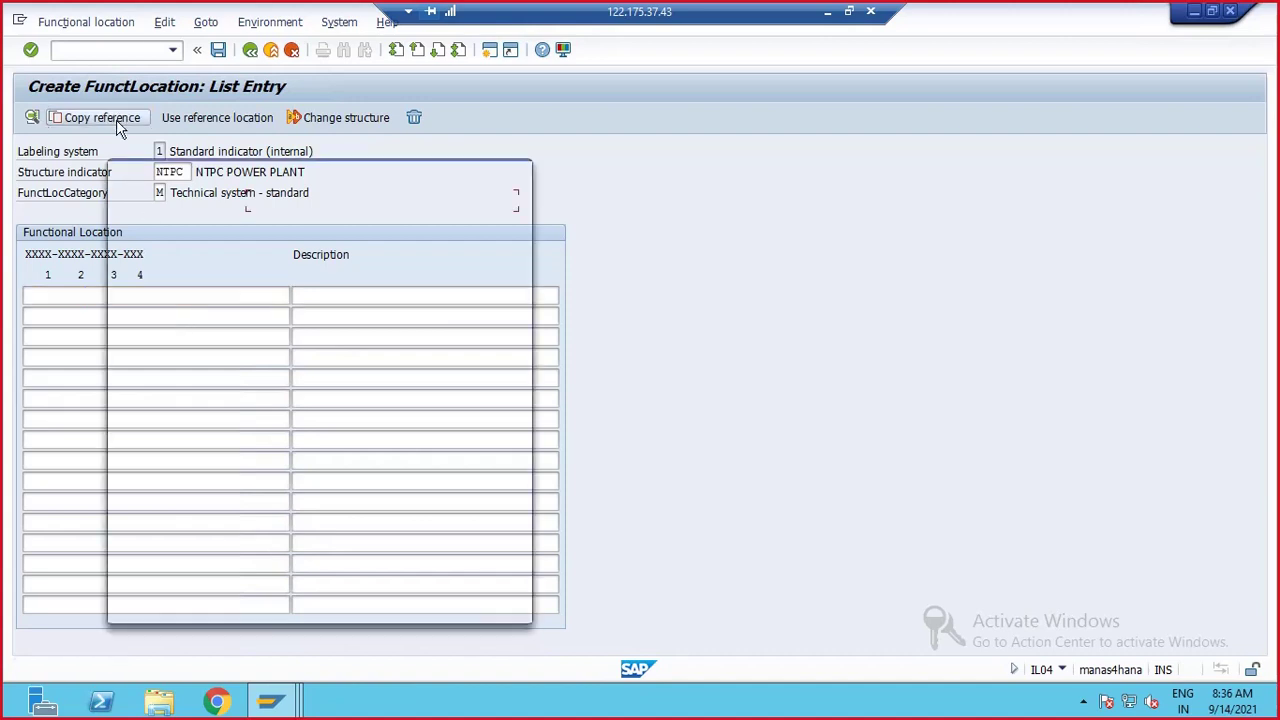
key("ctrl+v")
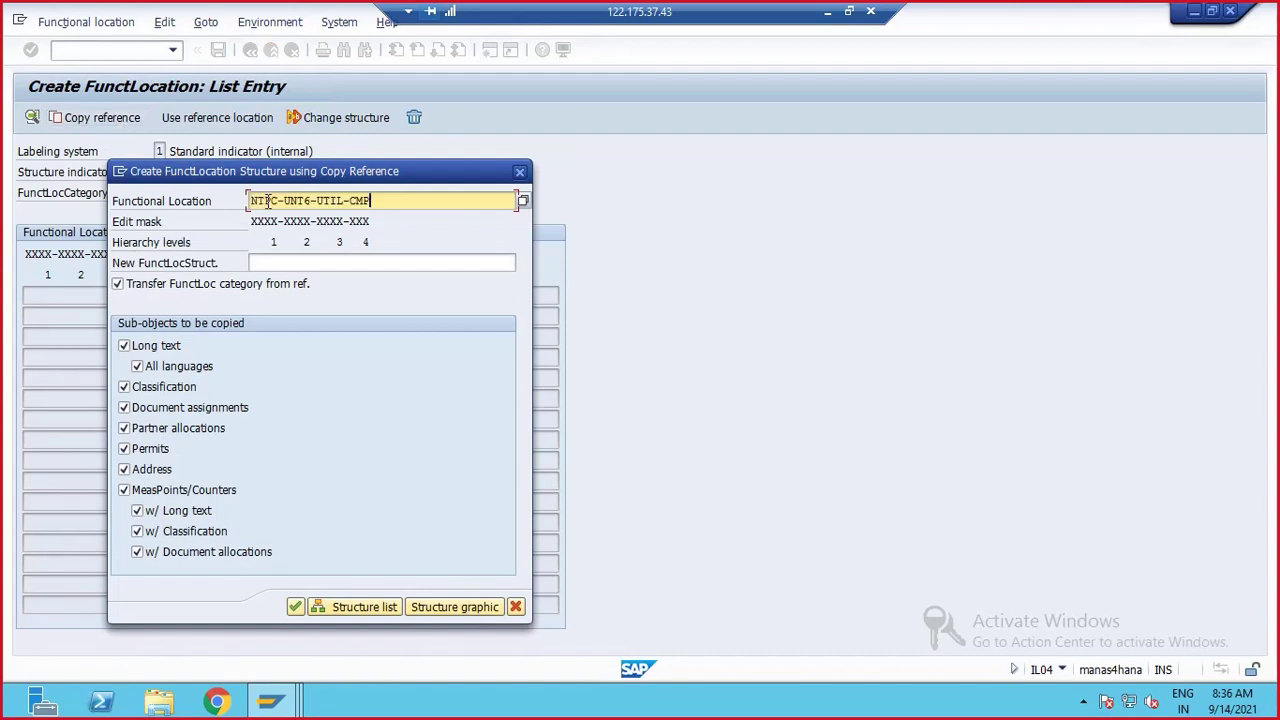
key("BackSpace")
key("BackSpace")
key("BackSpace")
key("BackSpace")
key("BackSpace")
key("BackSpace")
key("BackSpace")
key("BackSpace")
key("BackSpace")
key("BackSpace")
type("6")
left_click(298, 260)
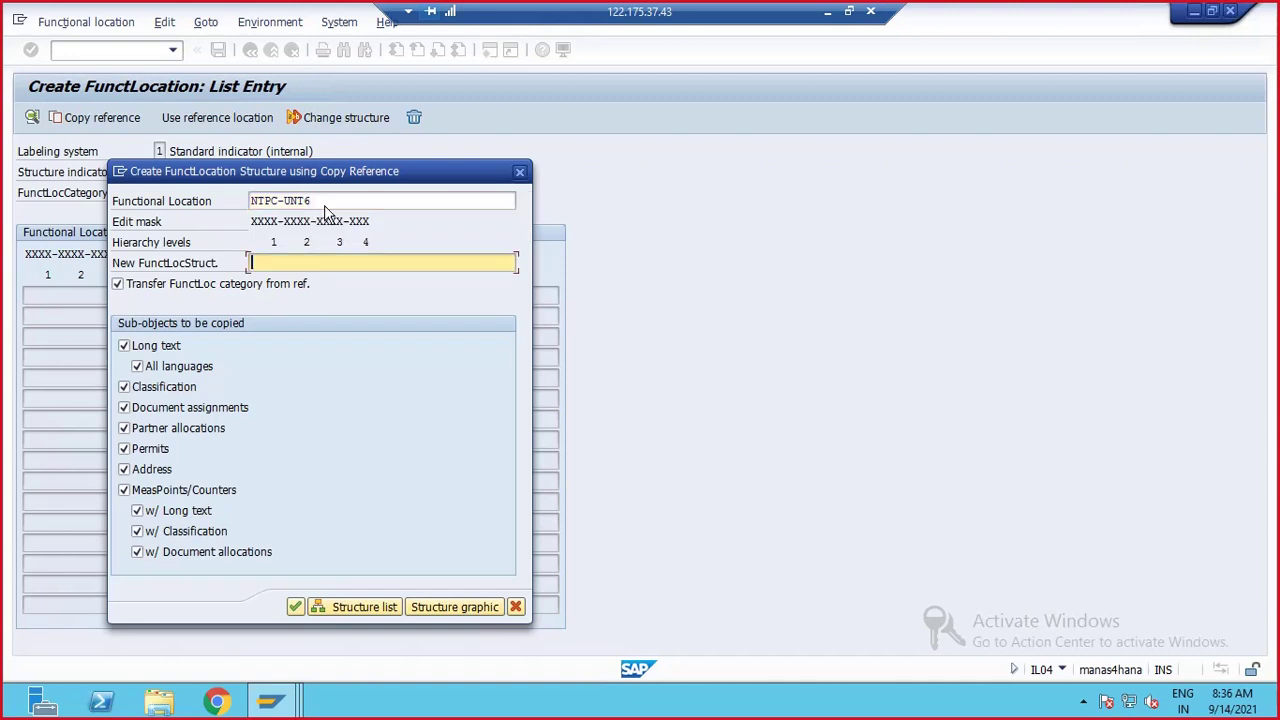
- Set the new functional location structure to NTPC-UNT7 and copy the reference structure into the list entry
left_click_drag(328, 201, 250, 201)
left_click(251, 201)
left_click(265, 264)
type("NTPC-UNT7")
left_click(297, 607)
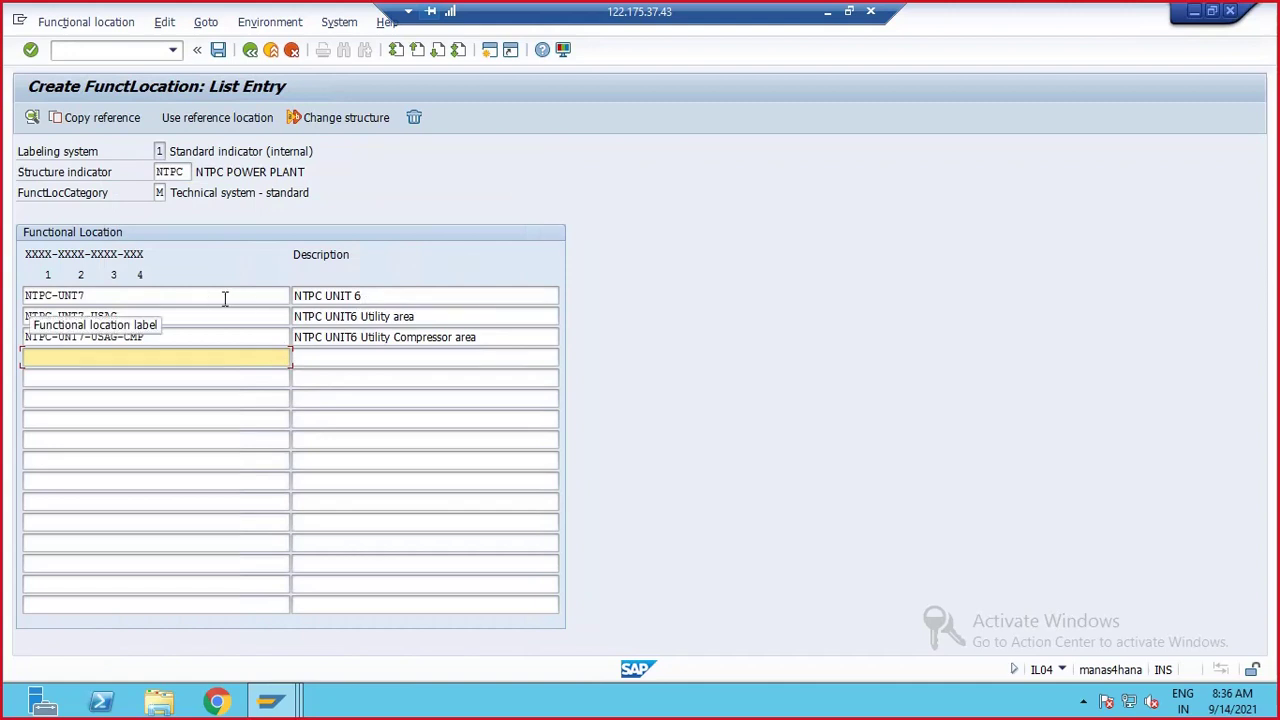
- Review the copied labels and change the description of NTPC-UNT7 to NTPC UNIT 7
left_click(158, 296)
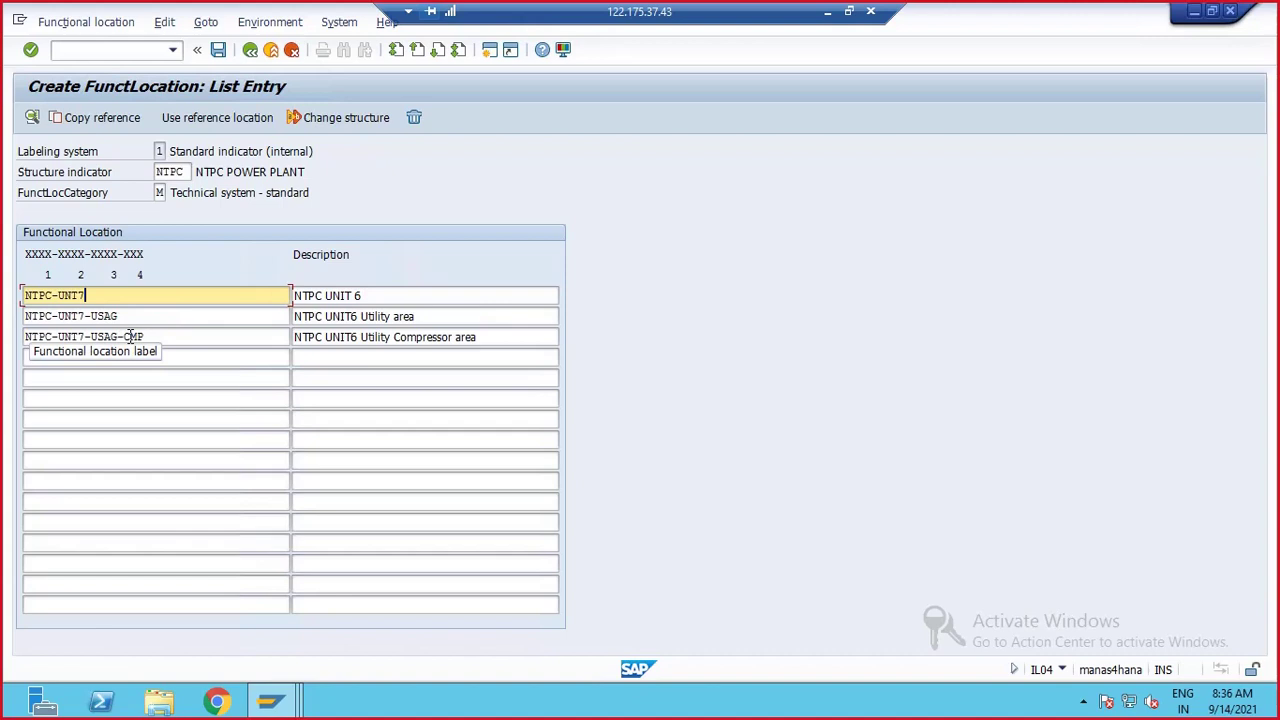
left_click(82, 316)
left_click(80, 337)
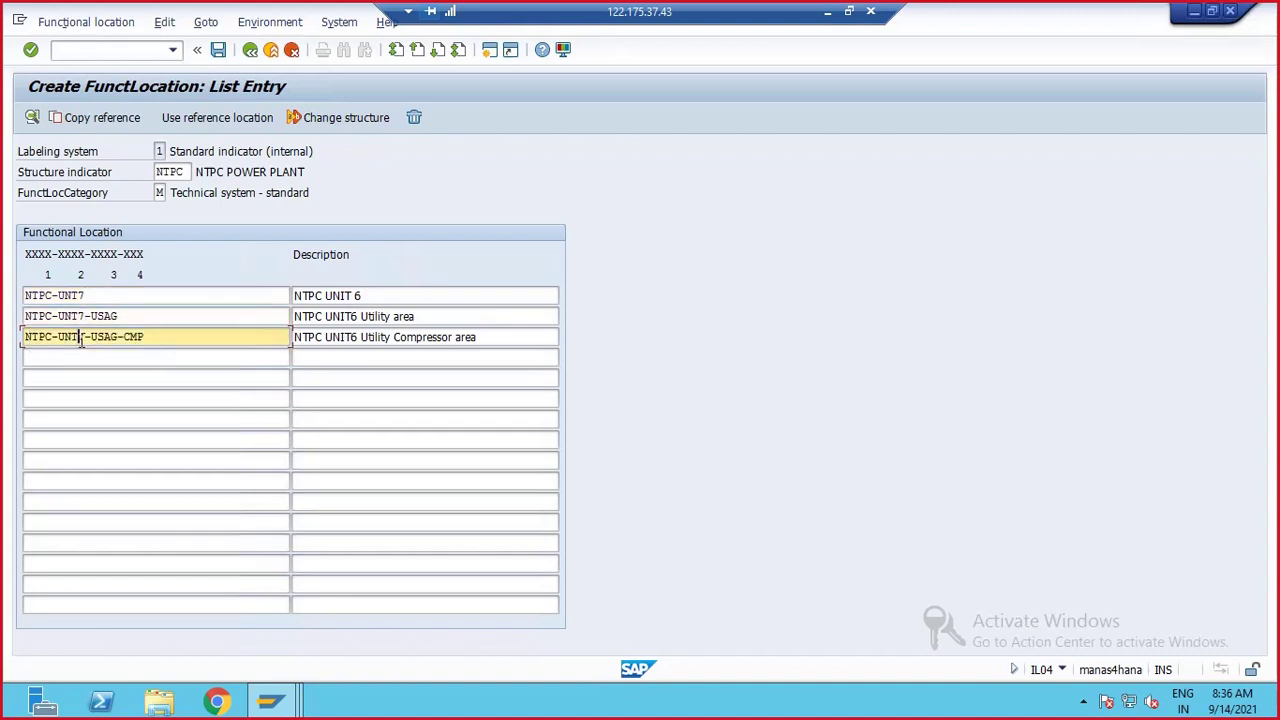
left_click(362, 316)
left_click(362, 295)
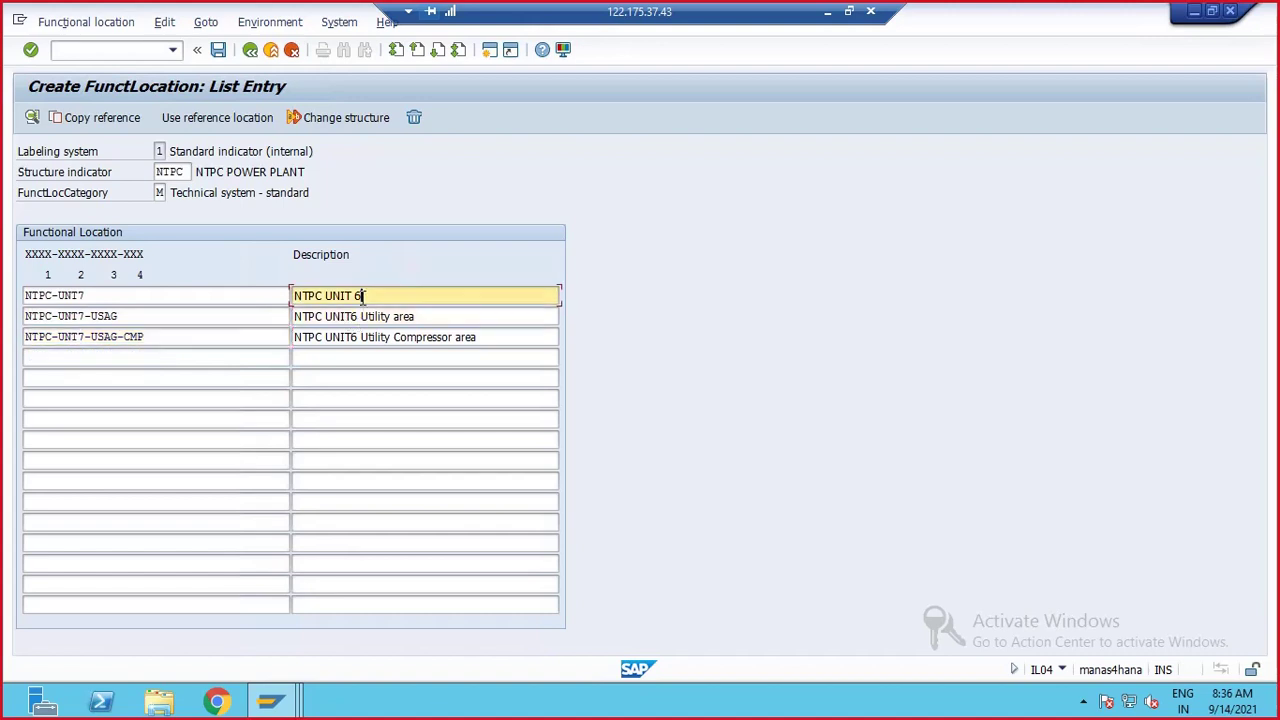
key("BackSpace")
type("7")
- Change UNIT6 to UNIT7 in the descriptions of NTPC-UNT7-USAG and NTPC-UNT7-USAG-CMP
left_click(358, 316)
key("Insert")
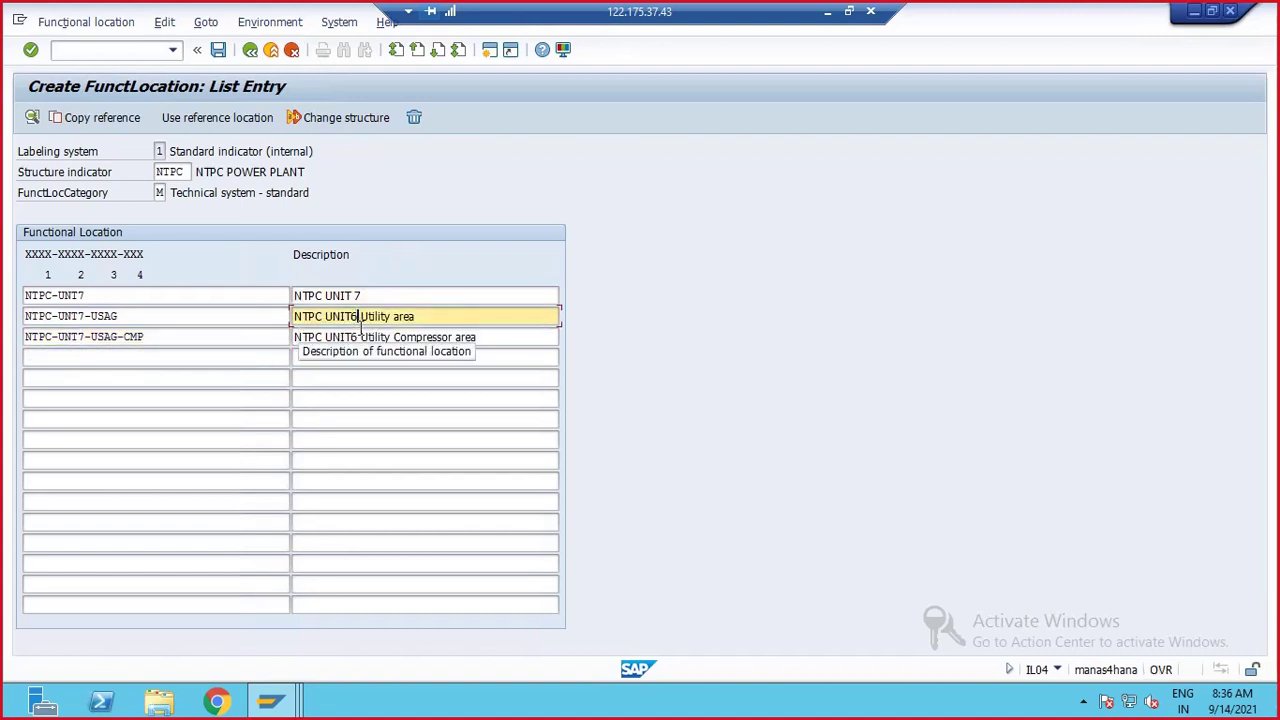
key("BackSpace")
type("7")
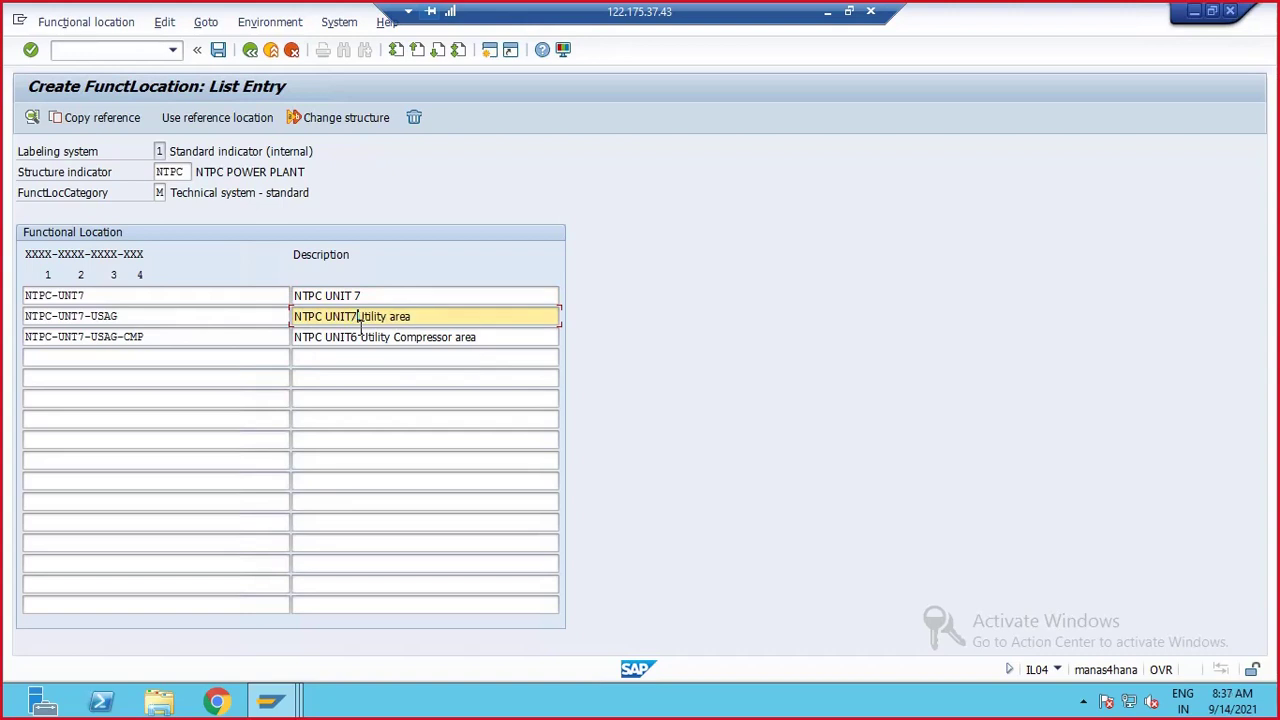
left_click(359, 337)
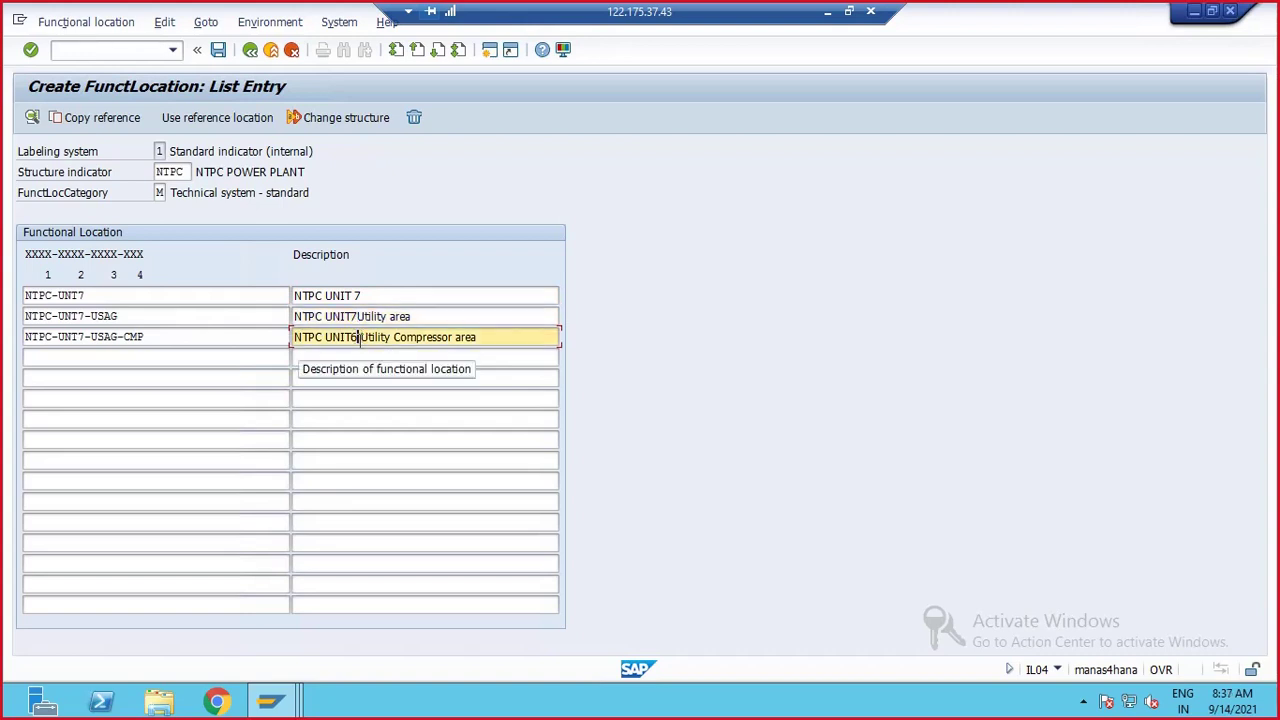
key("BackSpace")
type("7")
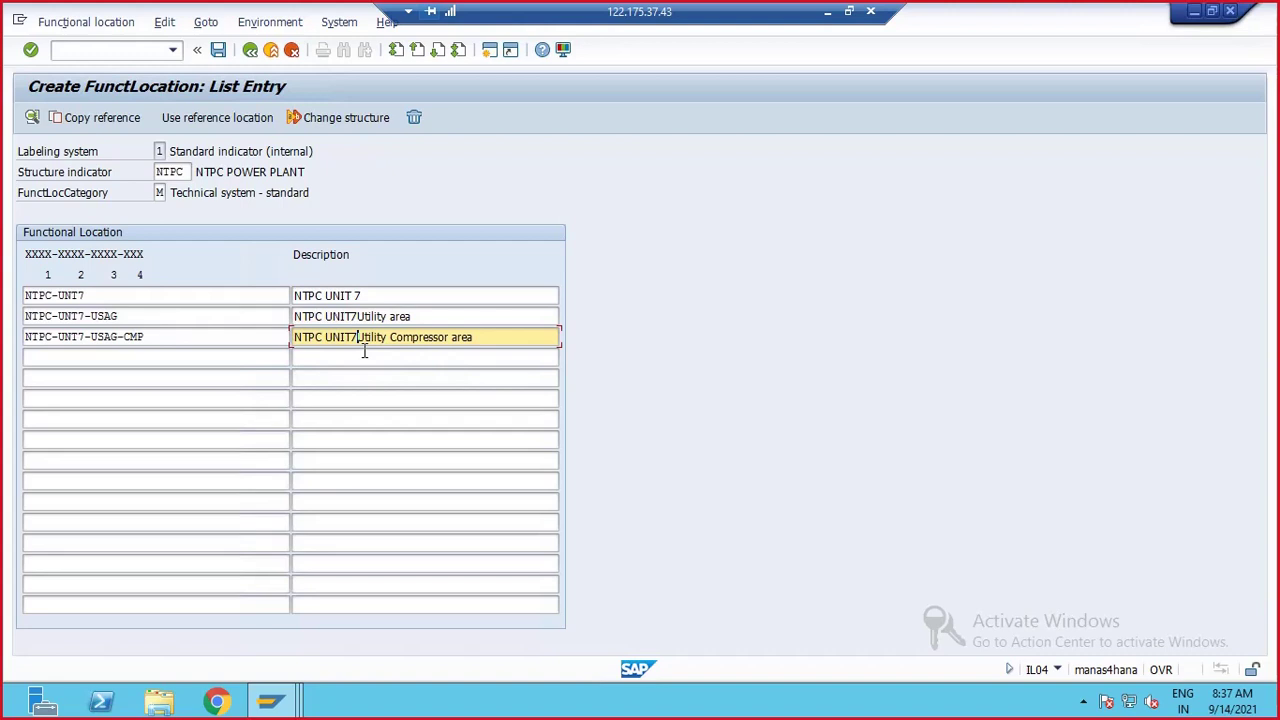
key("Tab")
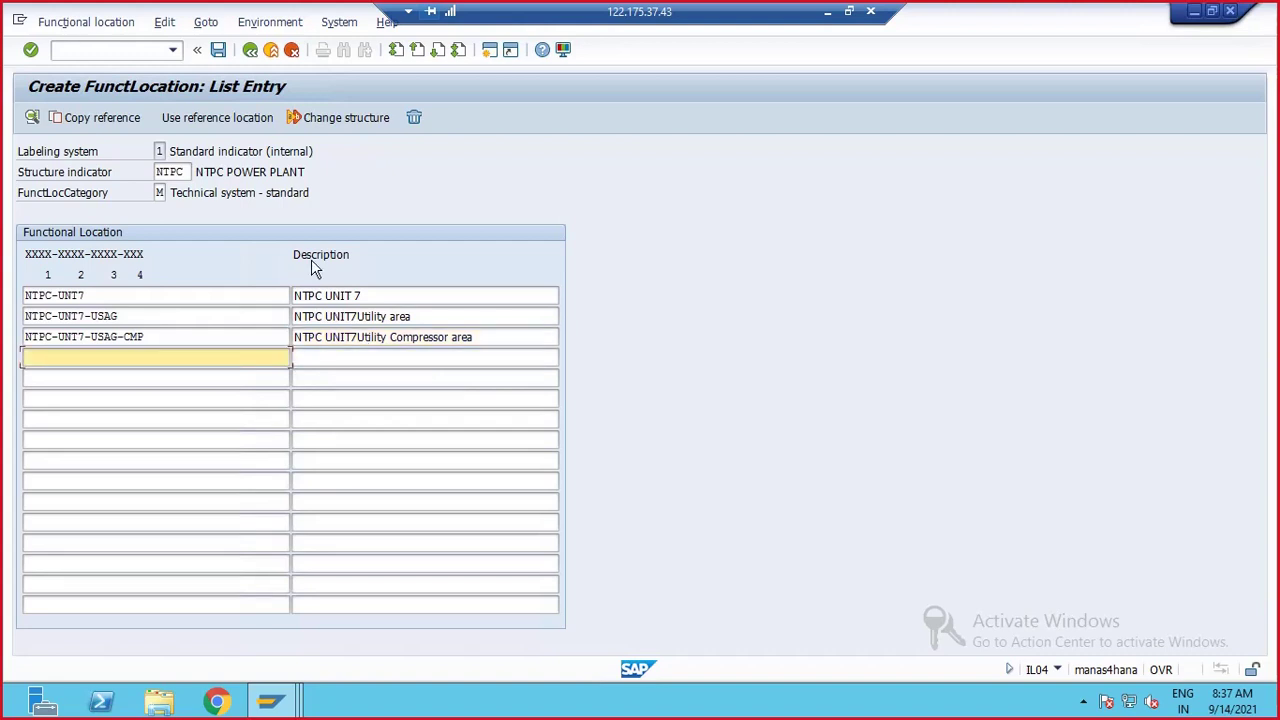
- Correct the description of NTPC-UNT7-USAG-CMP to NTPC UNIT7 Utility Compressor area and save the functional locations
left_click(358, 338)
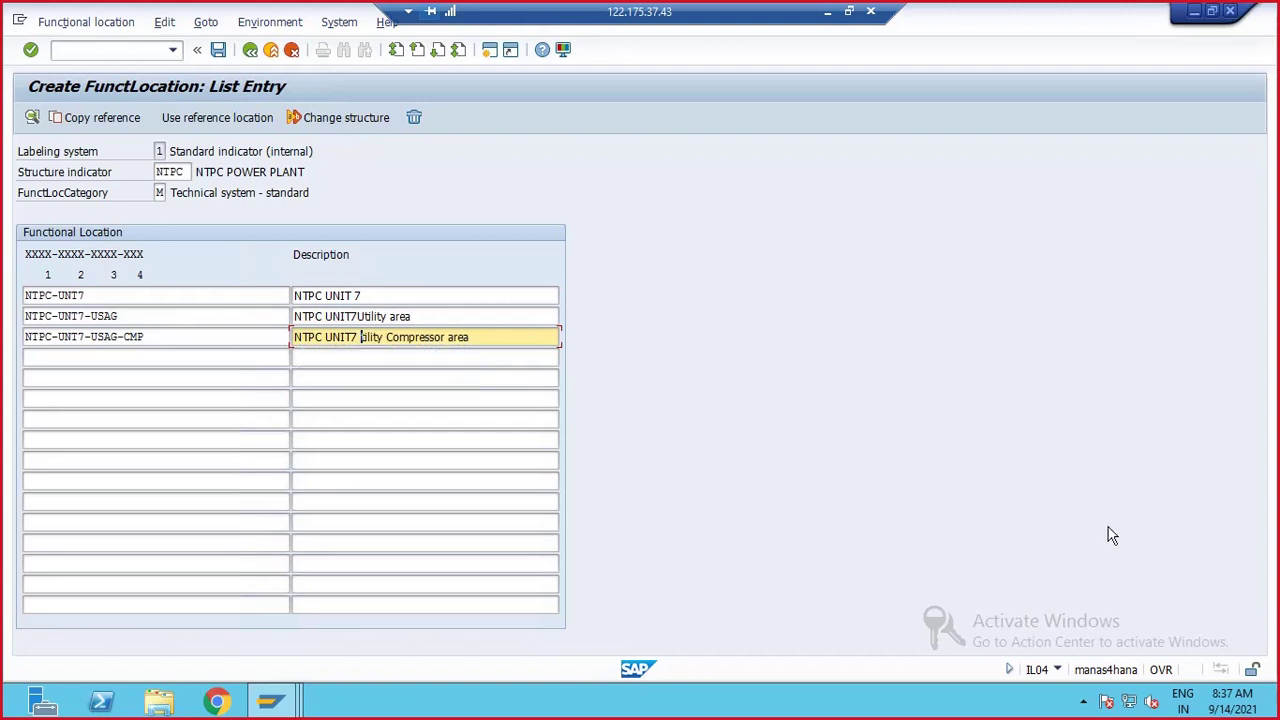
left_click(1161, 669)
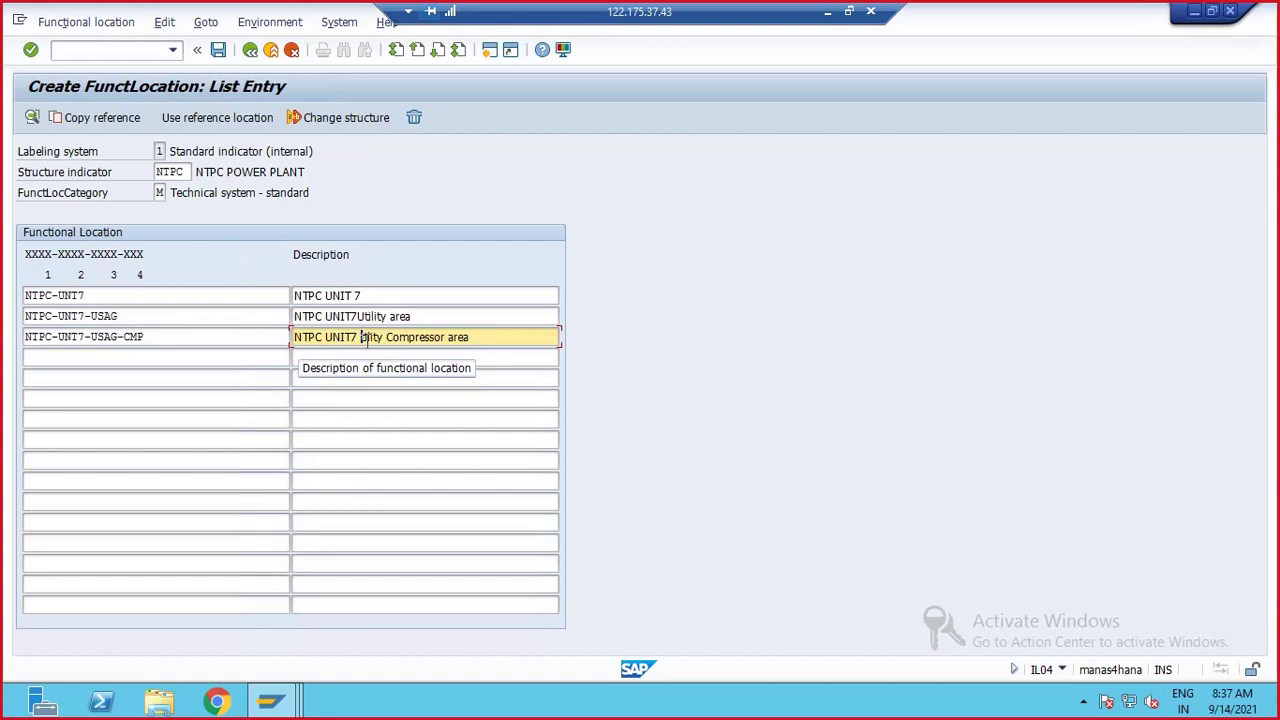
type("U")
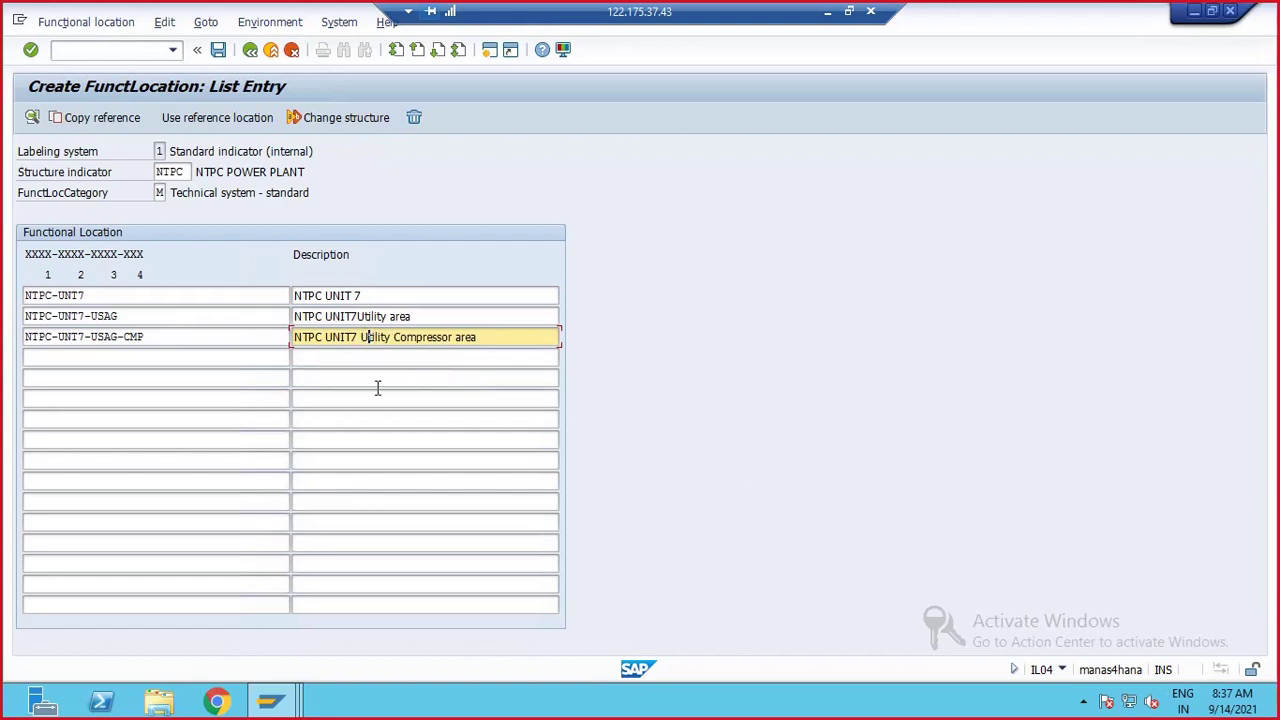
left_click(406, 338)
left_click(482, 338)
left_click(218, 51)
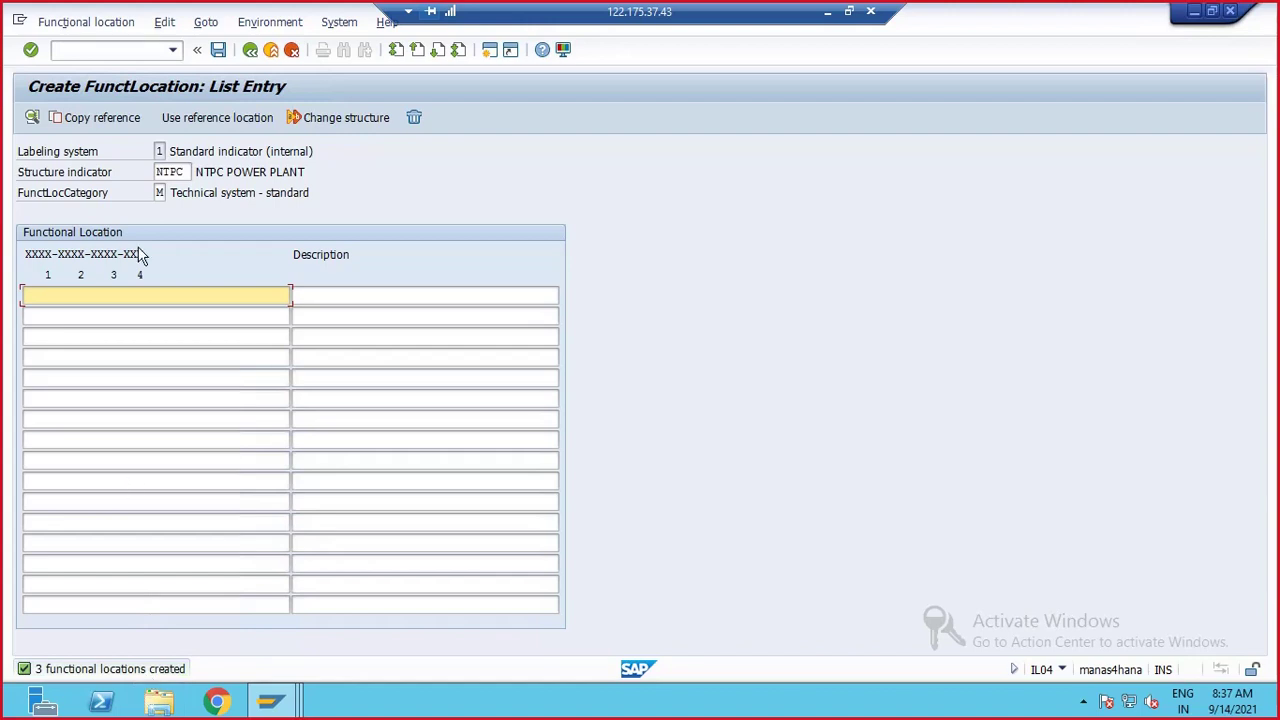
- Start transaction IH01 and set the functional location to NTPC
left_click(135, 50)
type("/N")
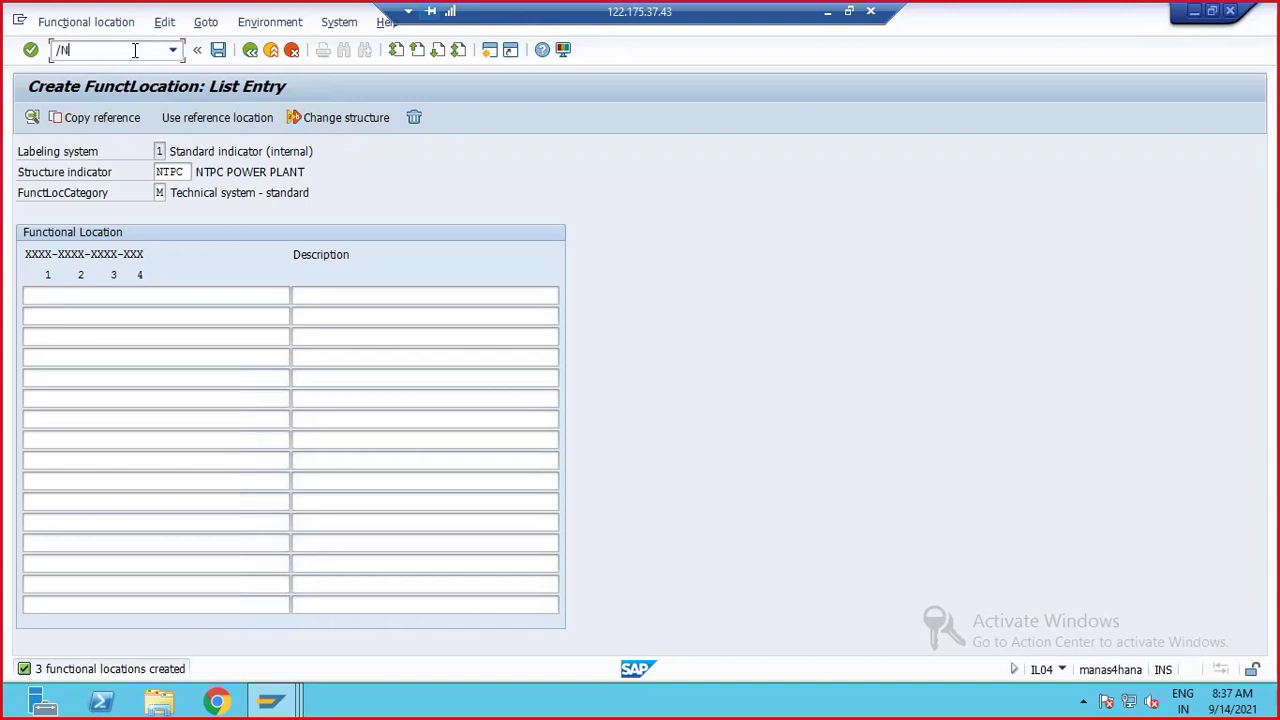
type("IH01")
key("Return")
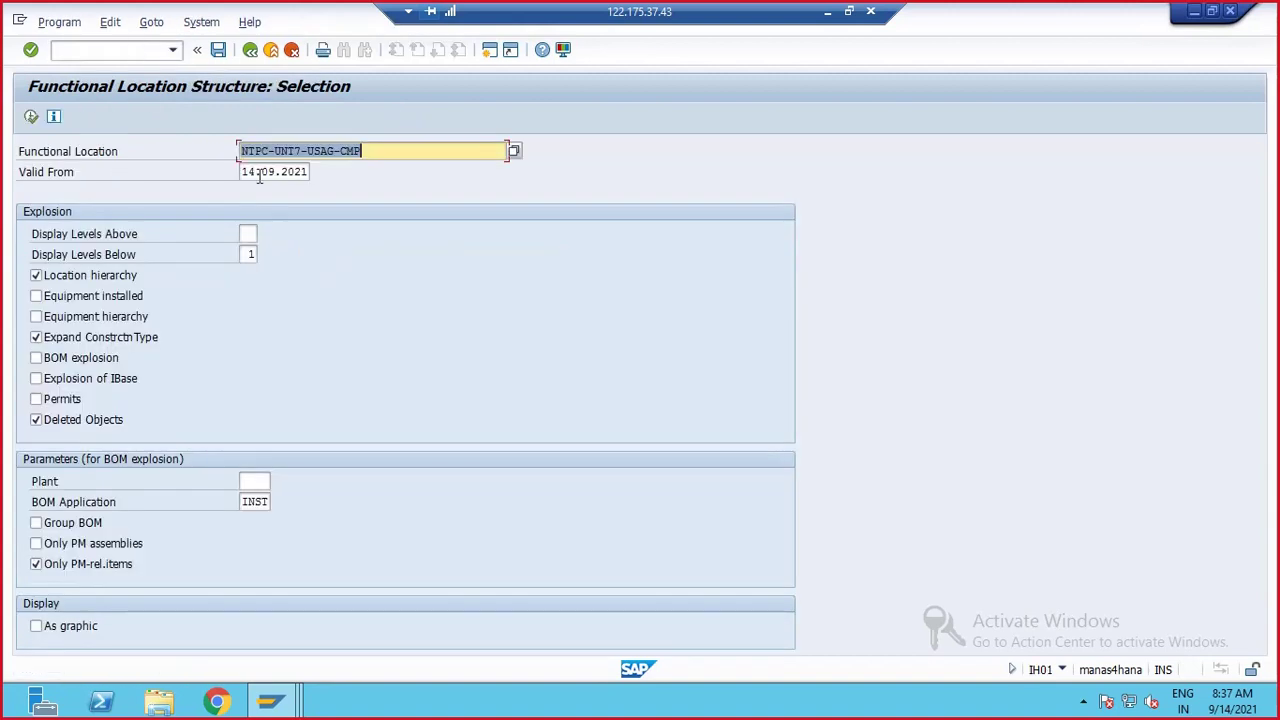
key("BackSpace")
left_click(345, 184)
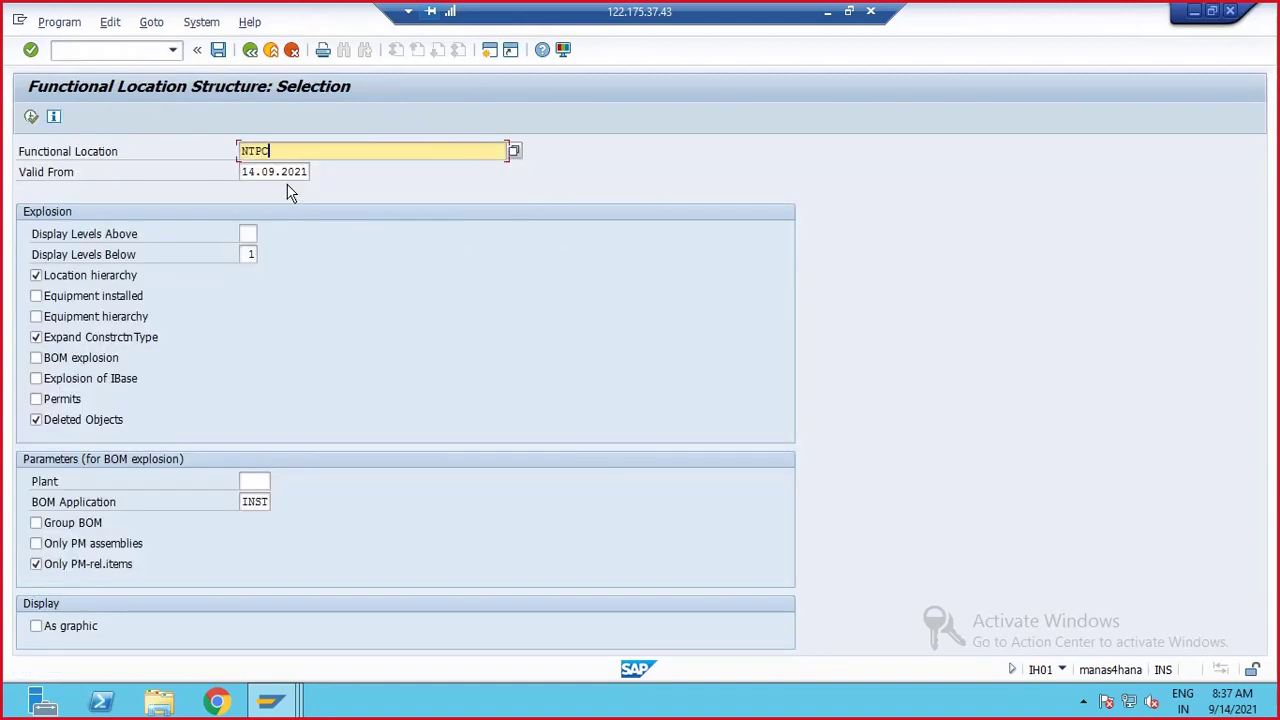
- Include installed equipment, equipment hierarchy and BOM explosion in the selection and display the structure list
left_click(36, 296)
left_click(36, 316)
left_click(36, 357)
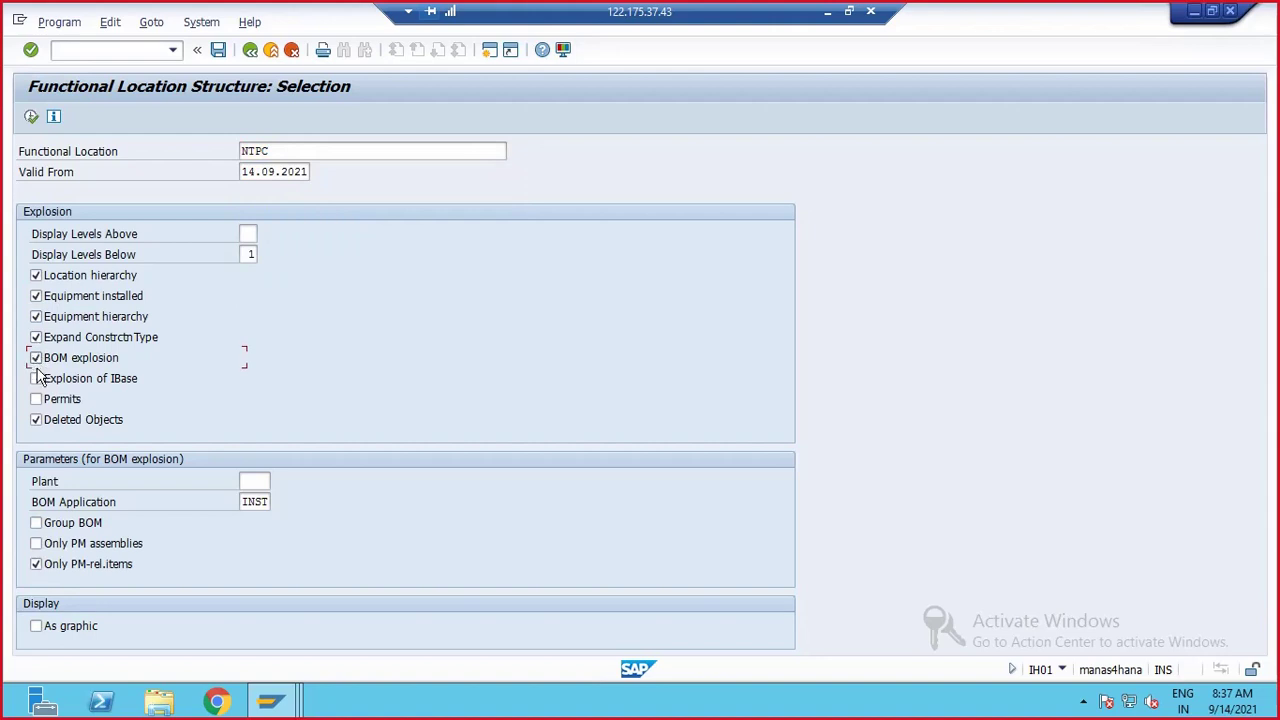
left_click(31, 116)
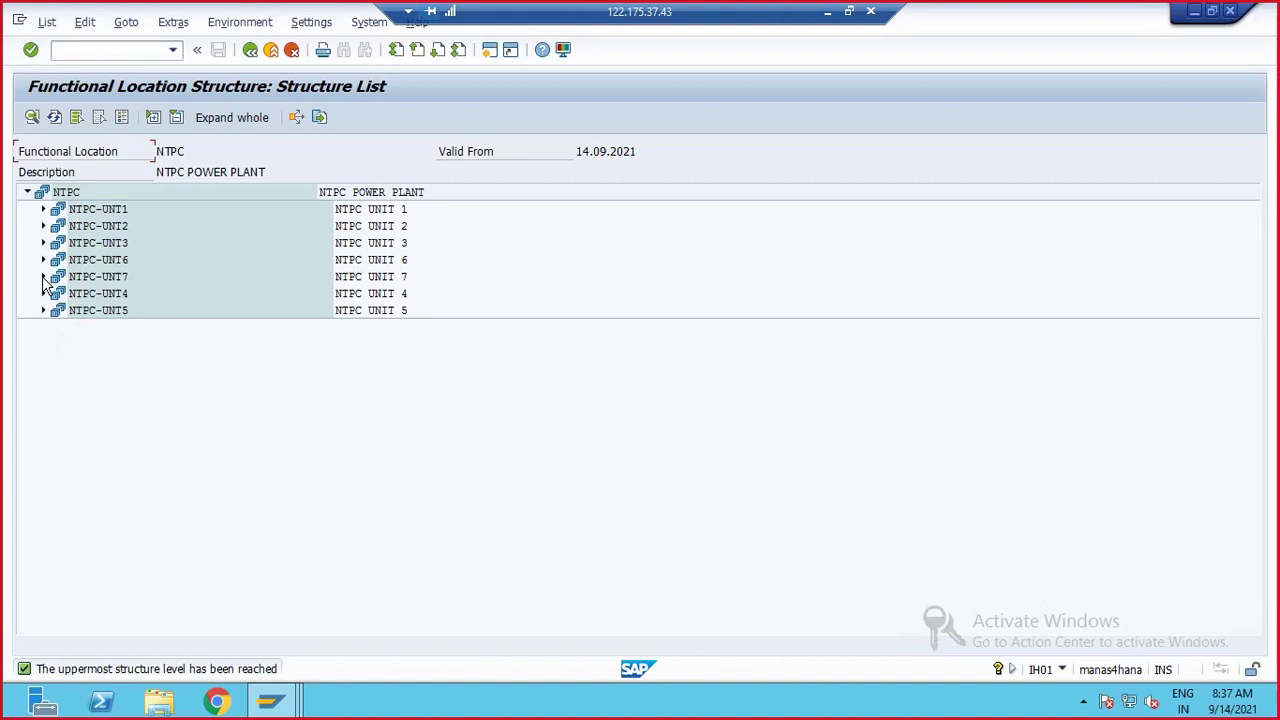
- Expand NTPC-UNT7 and NTPC-UNT6 in the structure list to compare their sublocations, and collapse both units
left_click(43, 277)
left_click(59, 294)
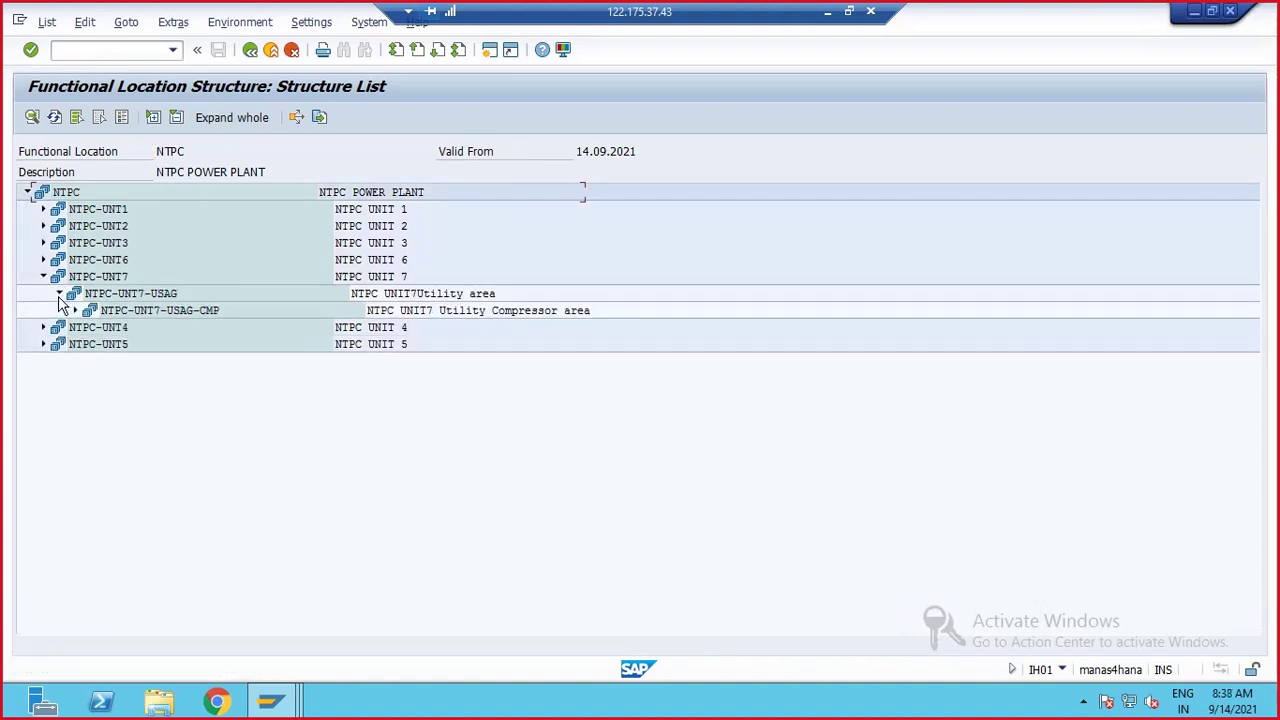
left_click(73, 311)
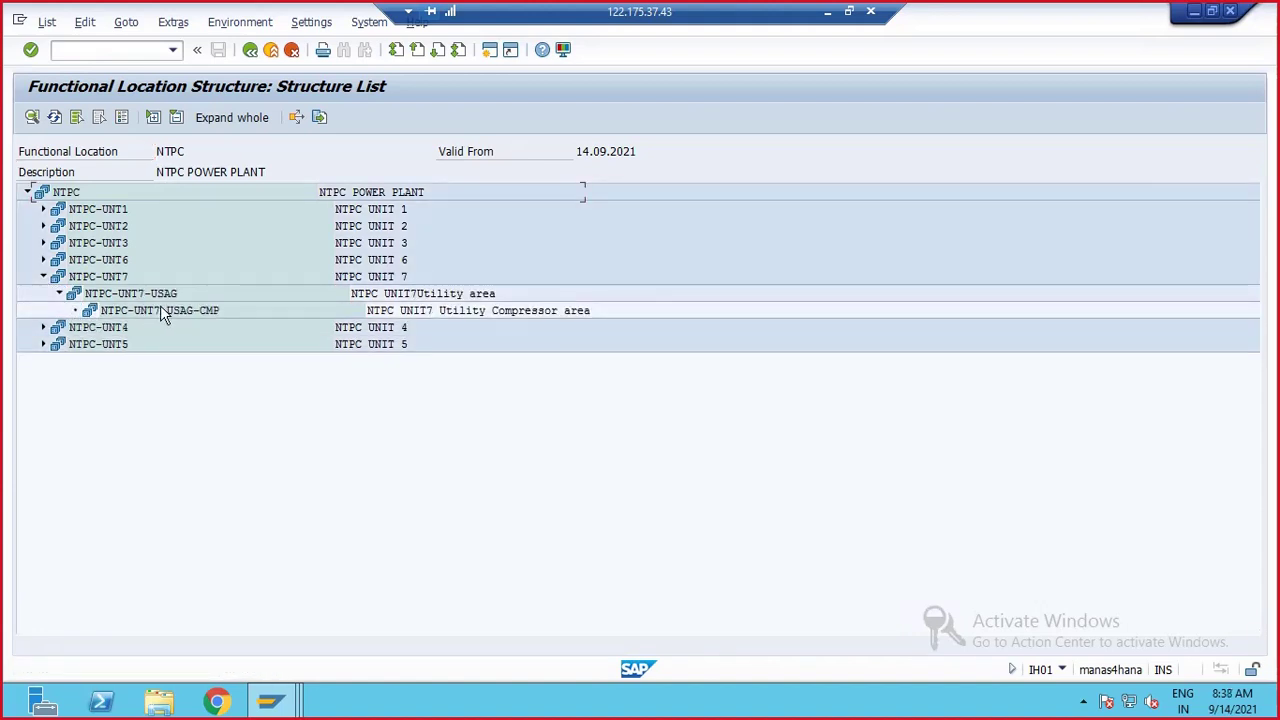
left_click(43, 260)
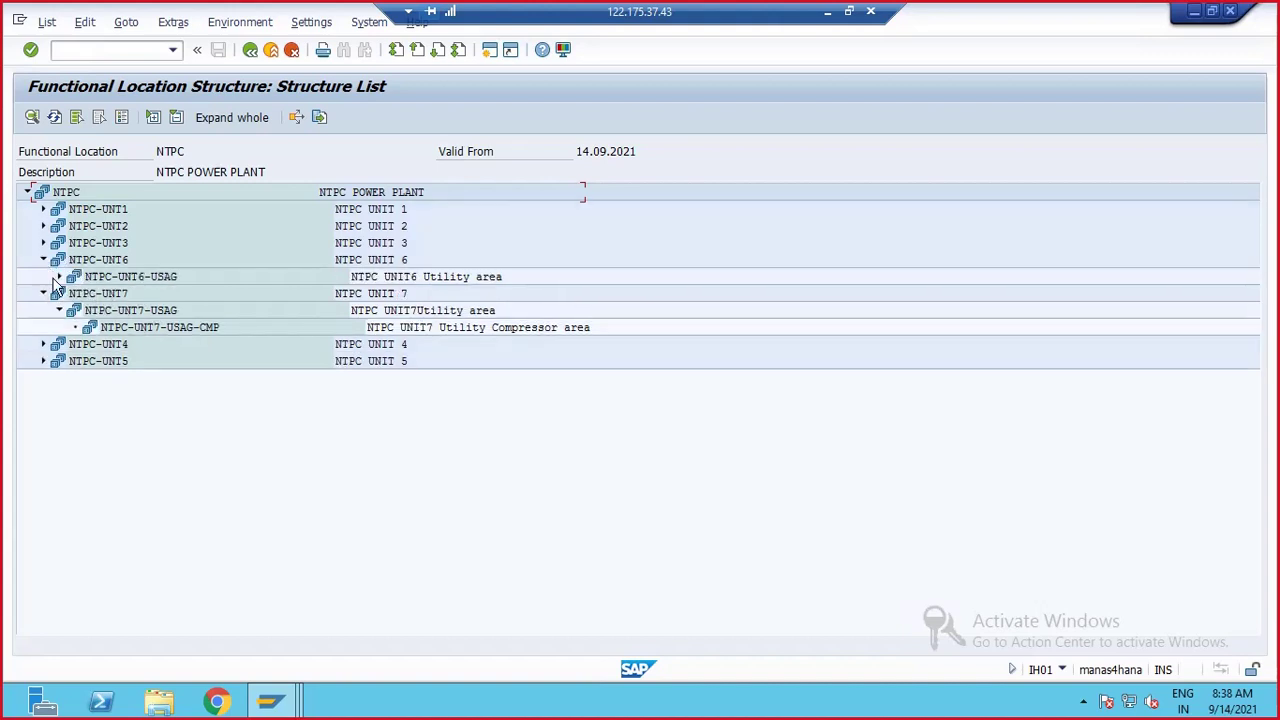
left_click(59, 277)
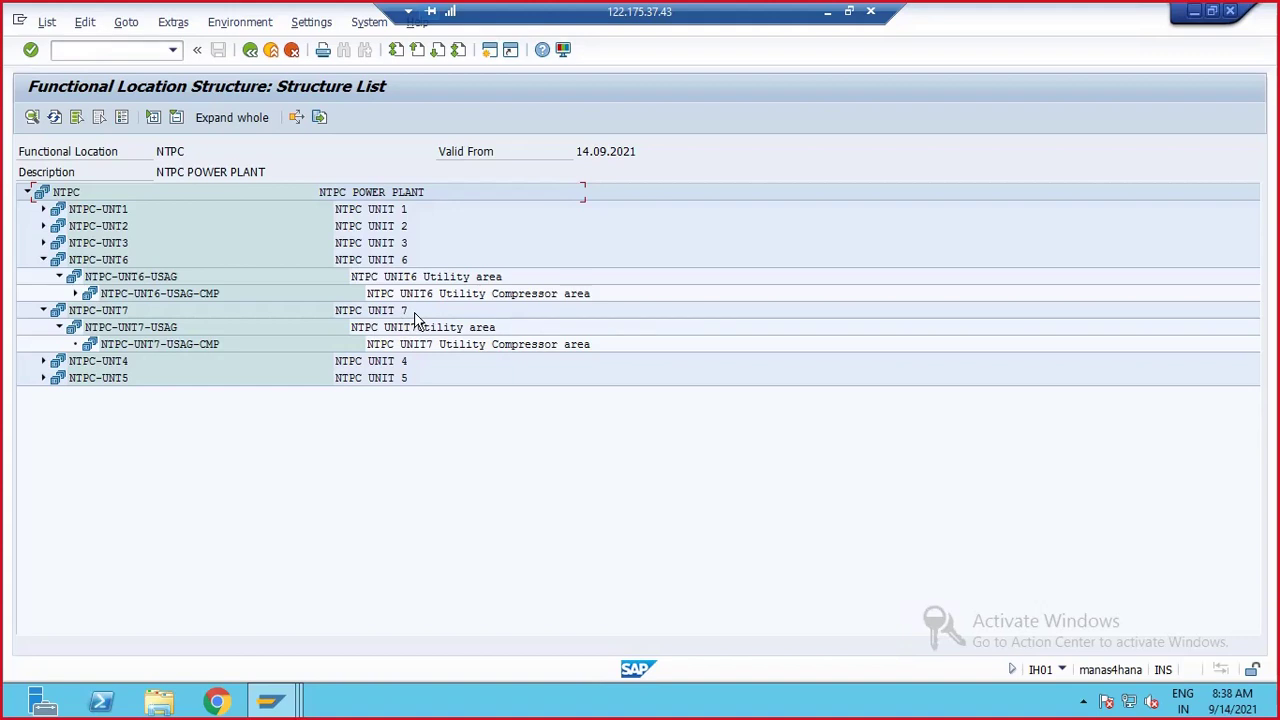
left_click(43, 260)
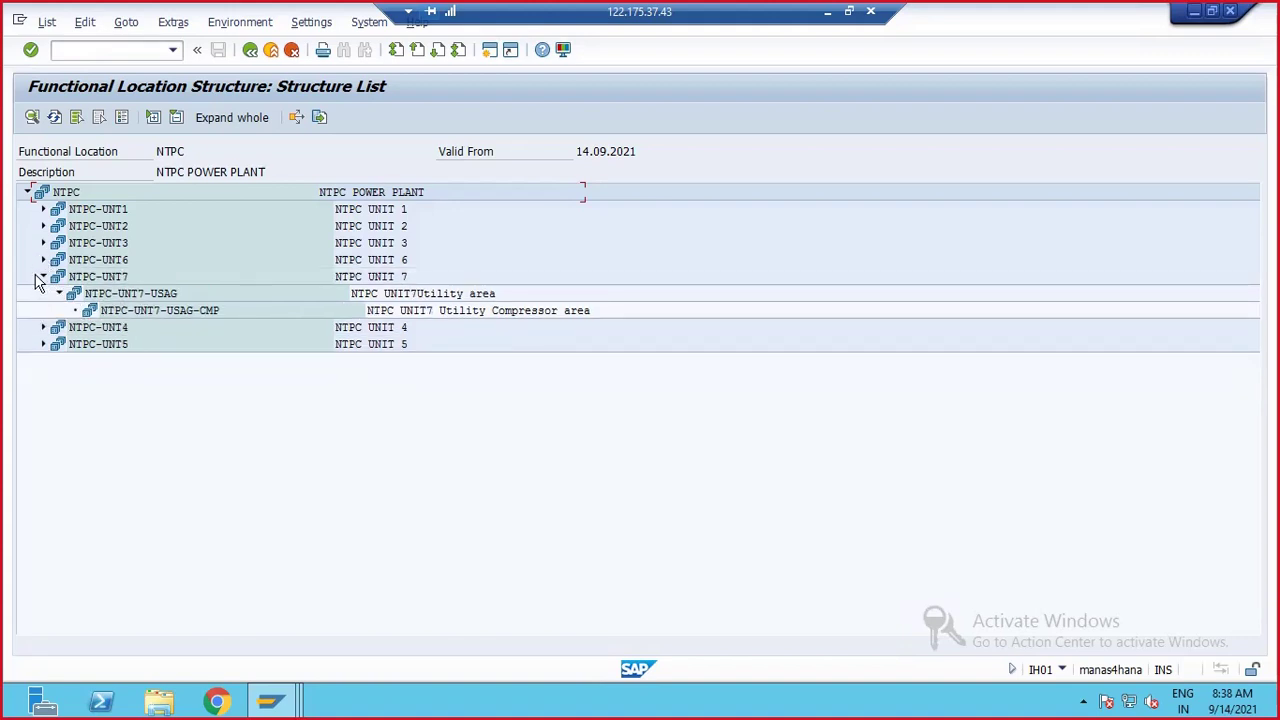
left_click(43, 277)
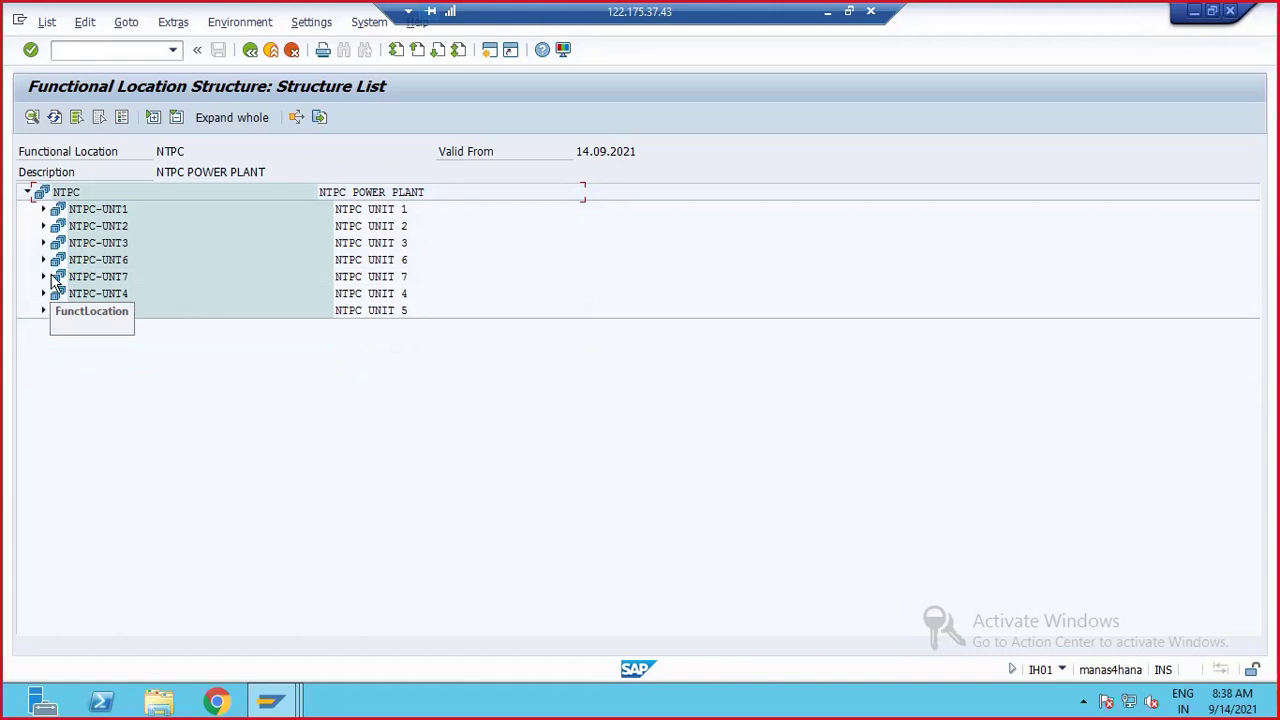
left_click(88, 52)
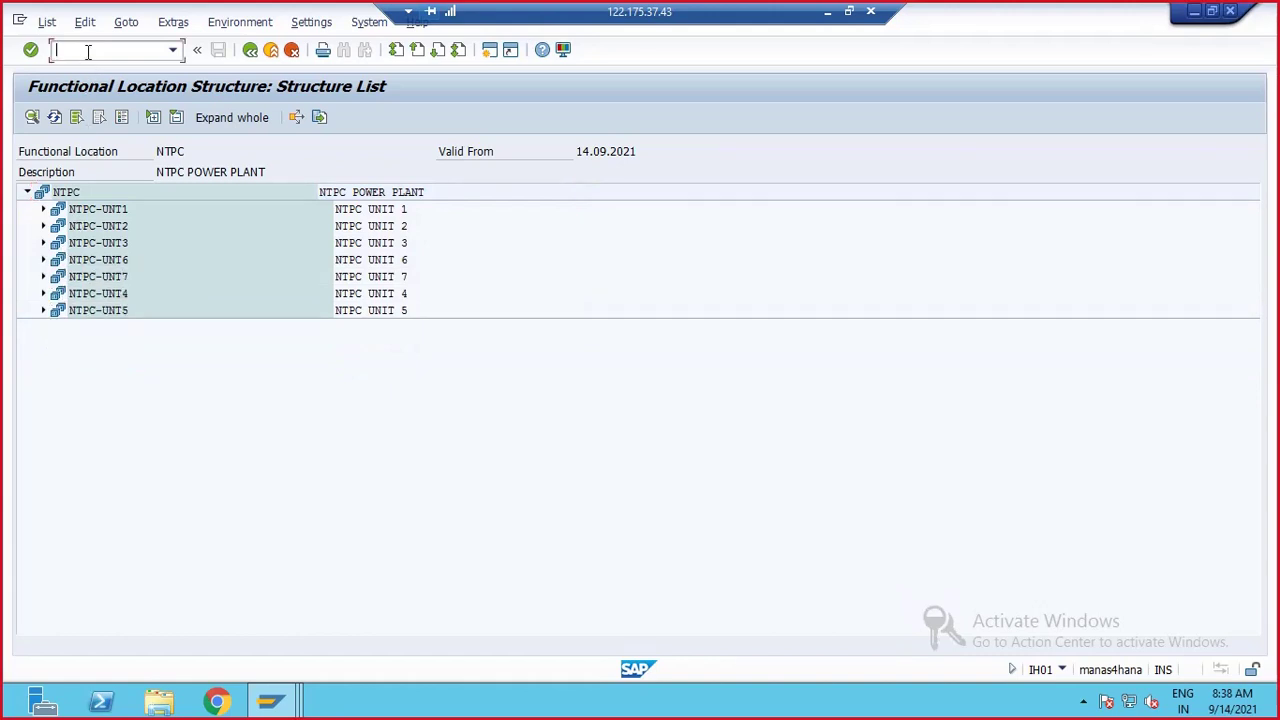
type("/NIH")
key("BackSpace")
key("BackSpace")
key("BackSpace")
type("NIH04")
- Expand NTPC-UNT4 down to its boiler motor and expand NTPC-UNT7 to examine their structures
left_click(43, 293)
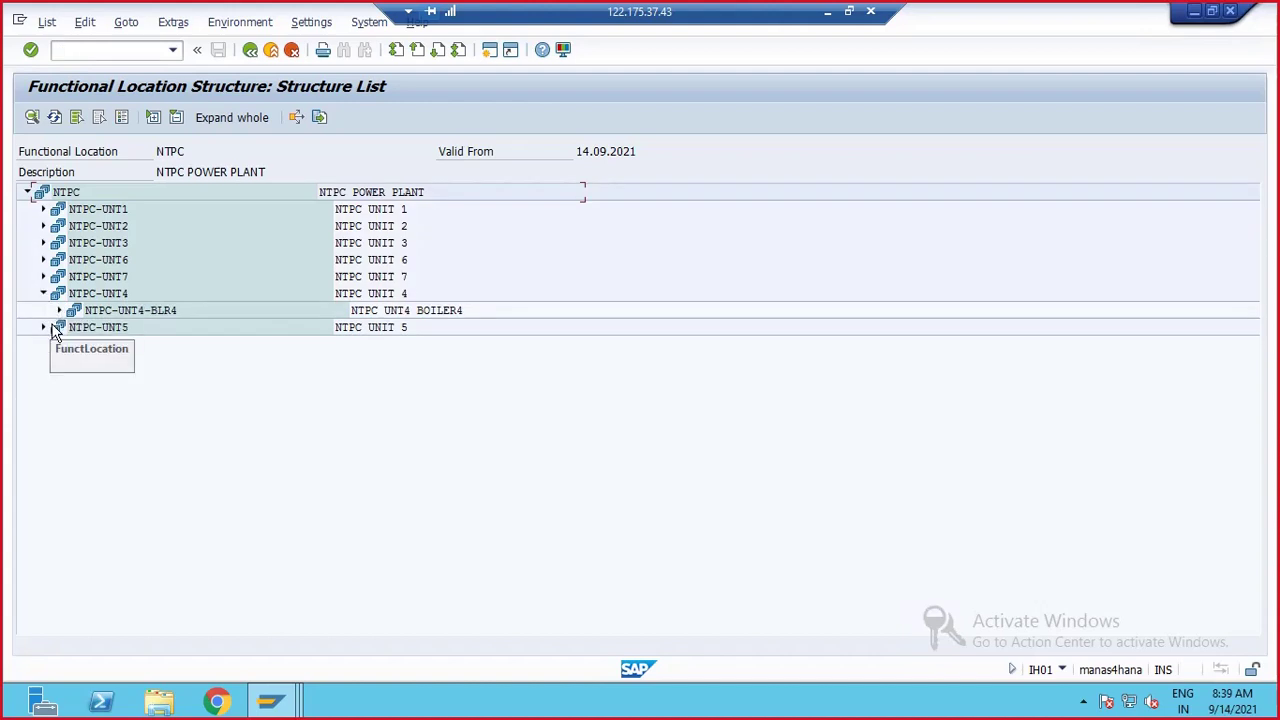
left_click(59, 311)
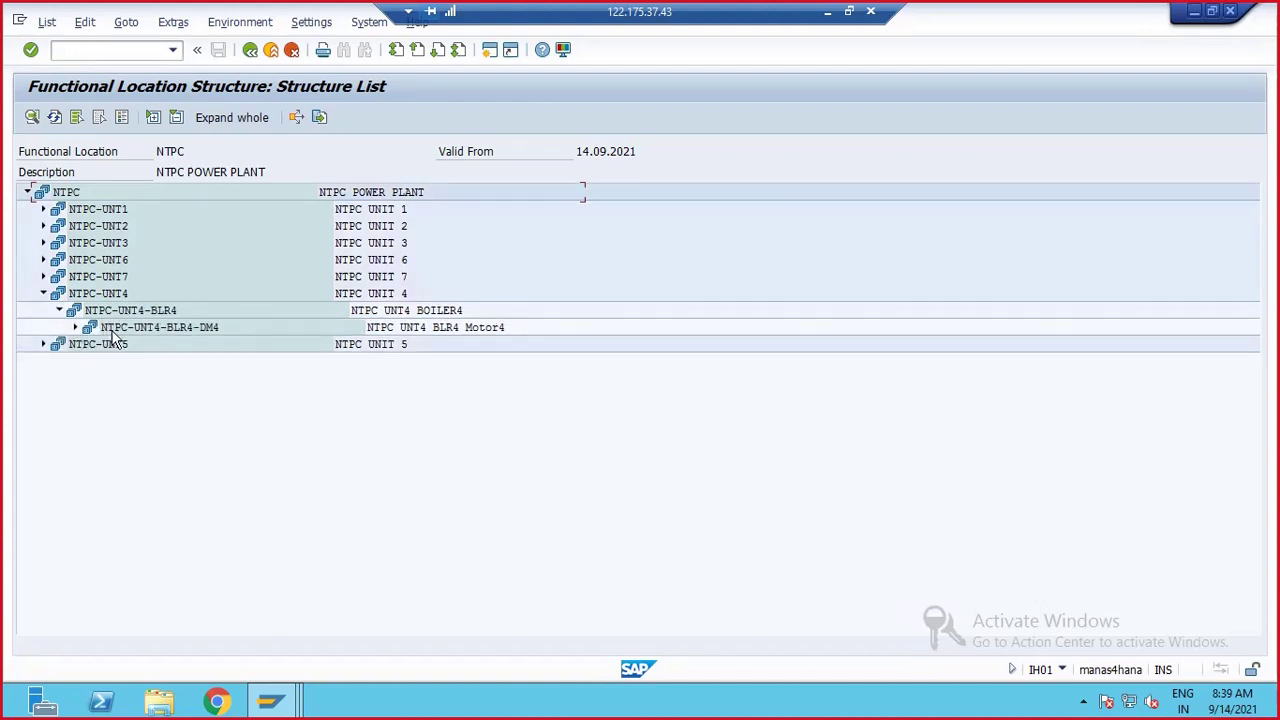
left_click(42, 277)
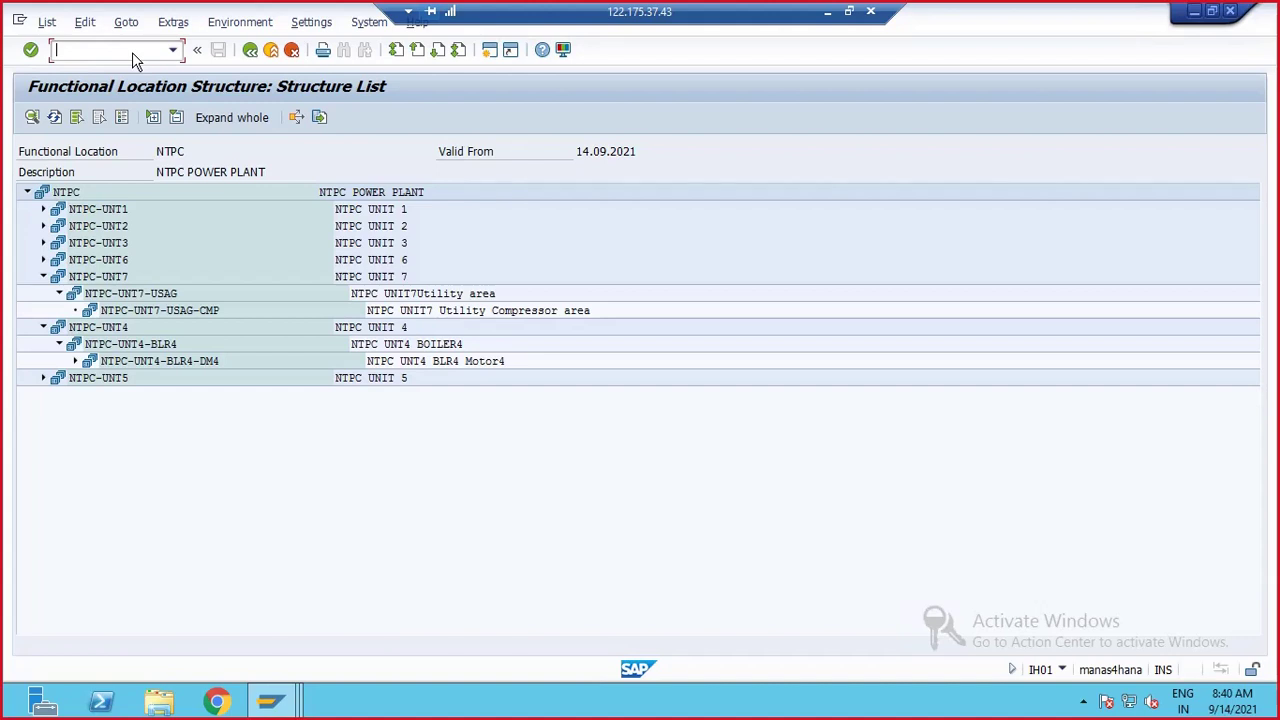
- View the equipment structure selection in transaction IH04 and start transaction IH08 for equipment selection
type("/NIH04")
key("Return")
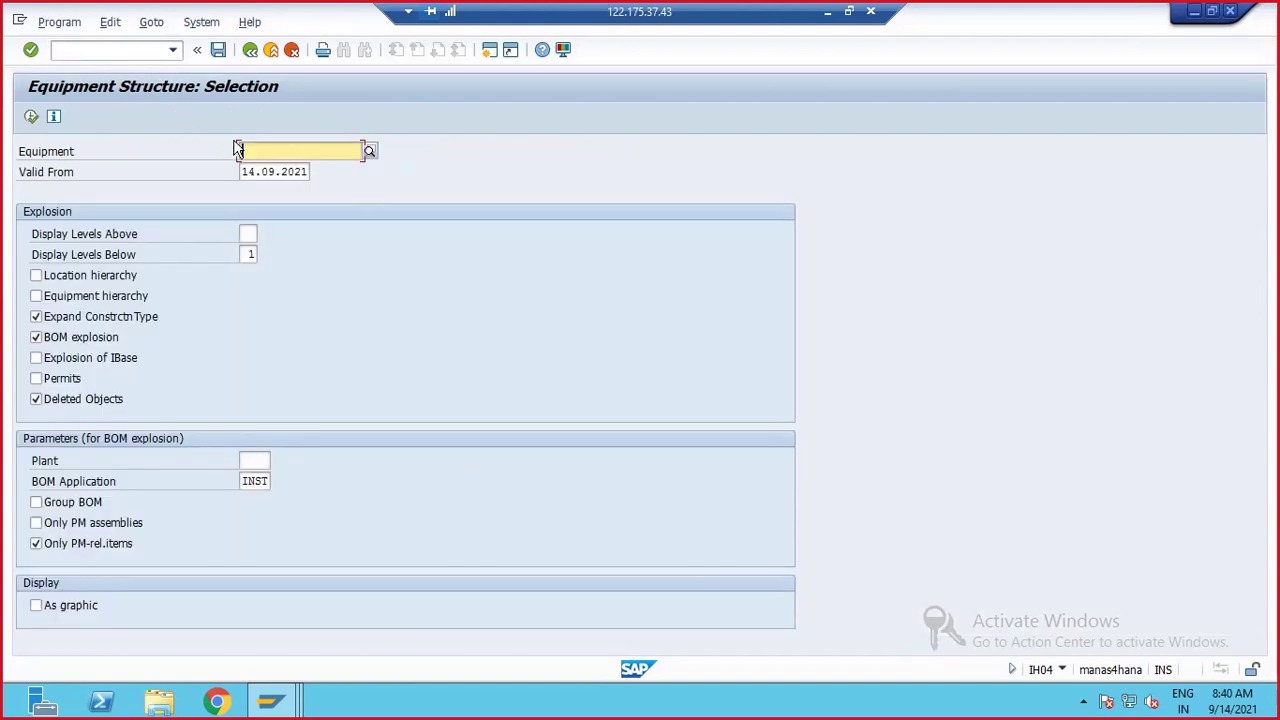
left_click(124, 51)
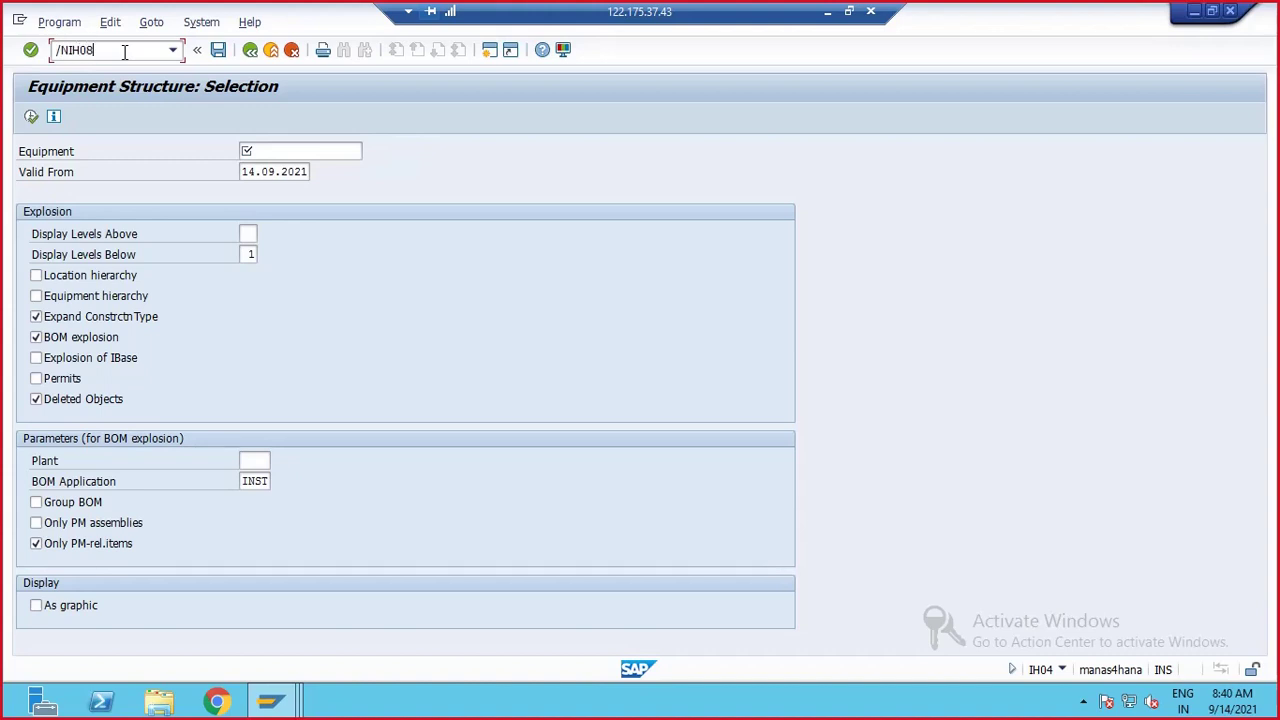
key("Return")
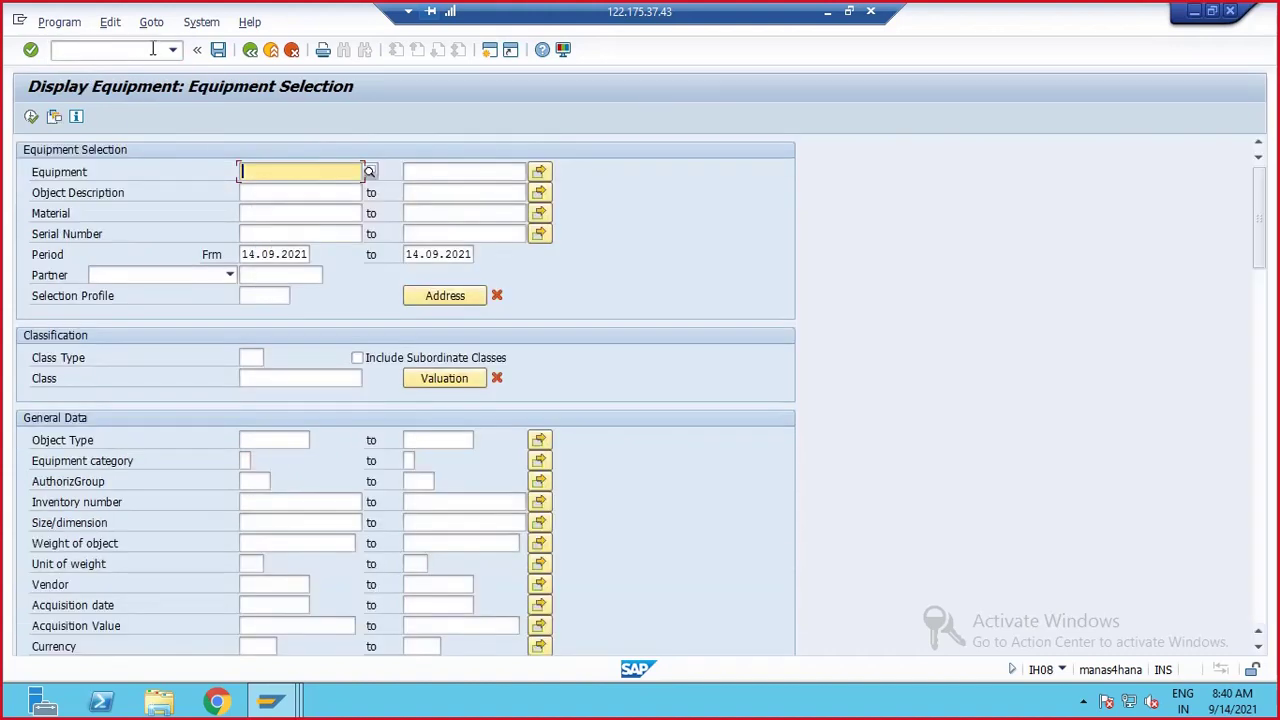
- Start transaction IL08 to reach the initial screen for creating a functional location
left_click(153, 48)
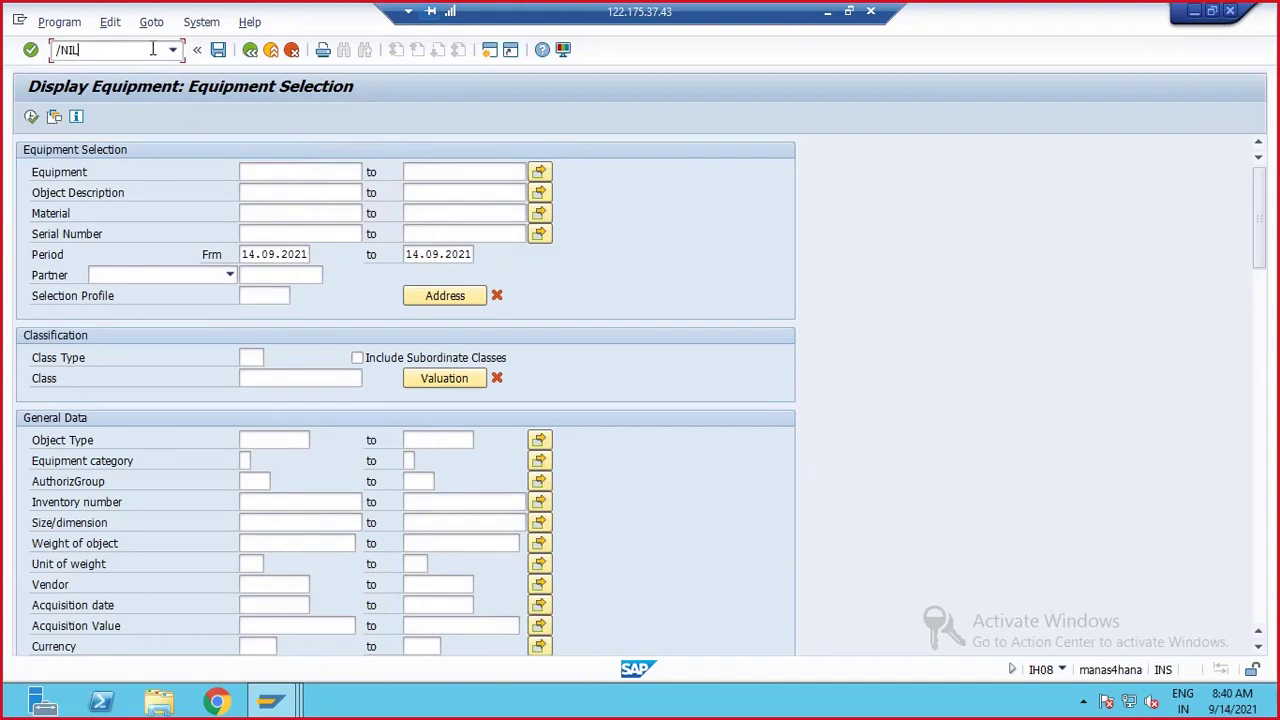
type("/NIL08")
key("Return")
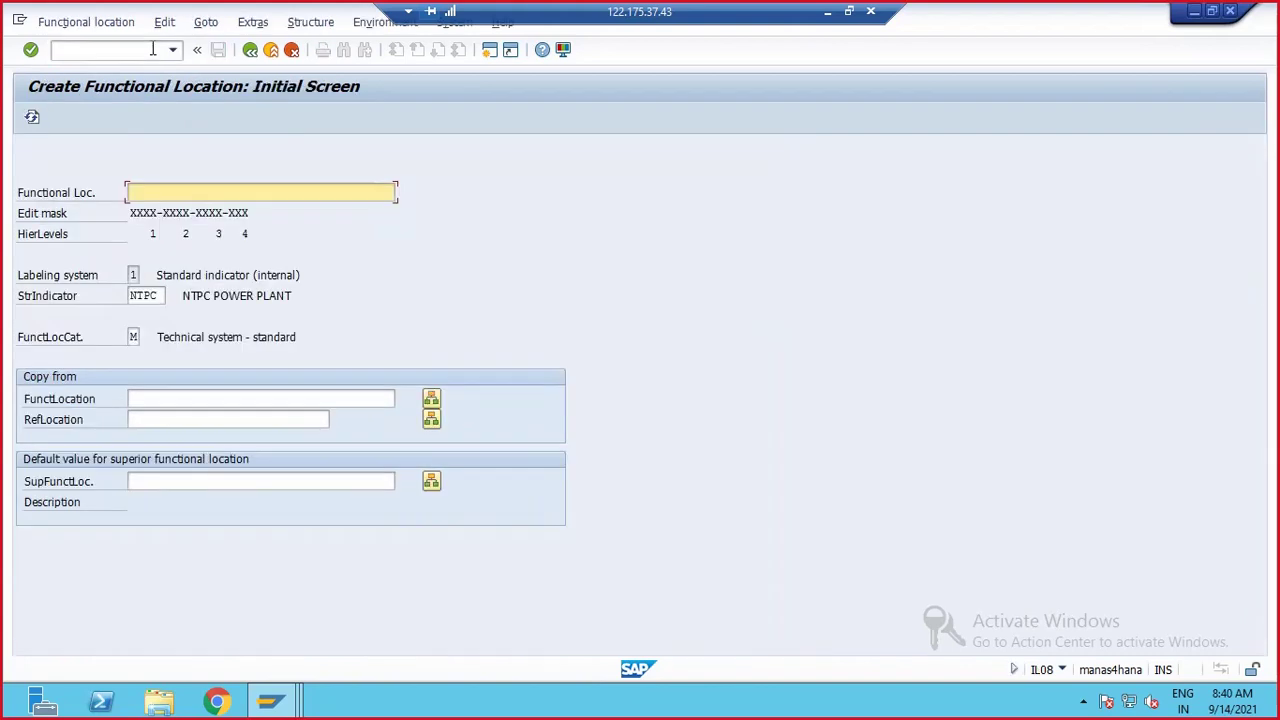
- Close the Functional Location Structure session and return the Change Functional Location session to the SAP Easy Access menu
mouse_move(283, 697)
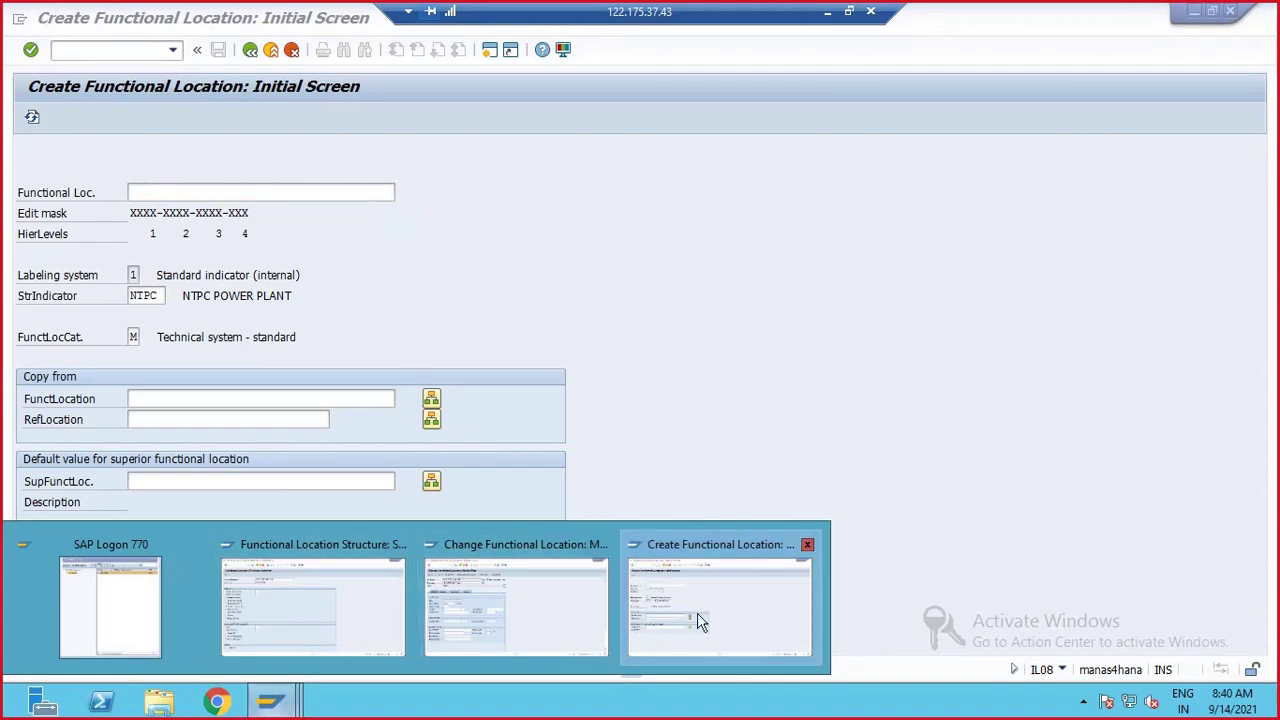
left_click(398, 546)
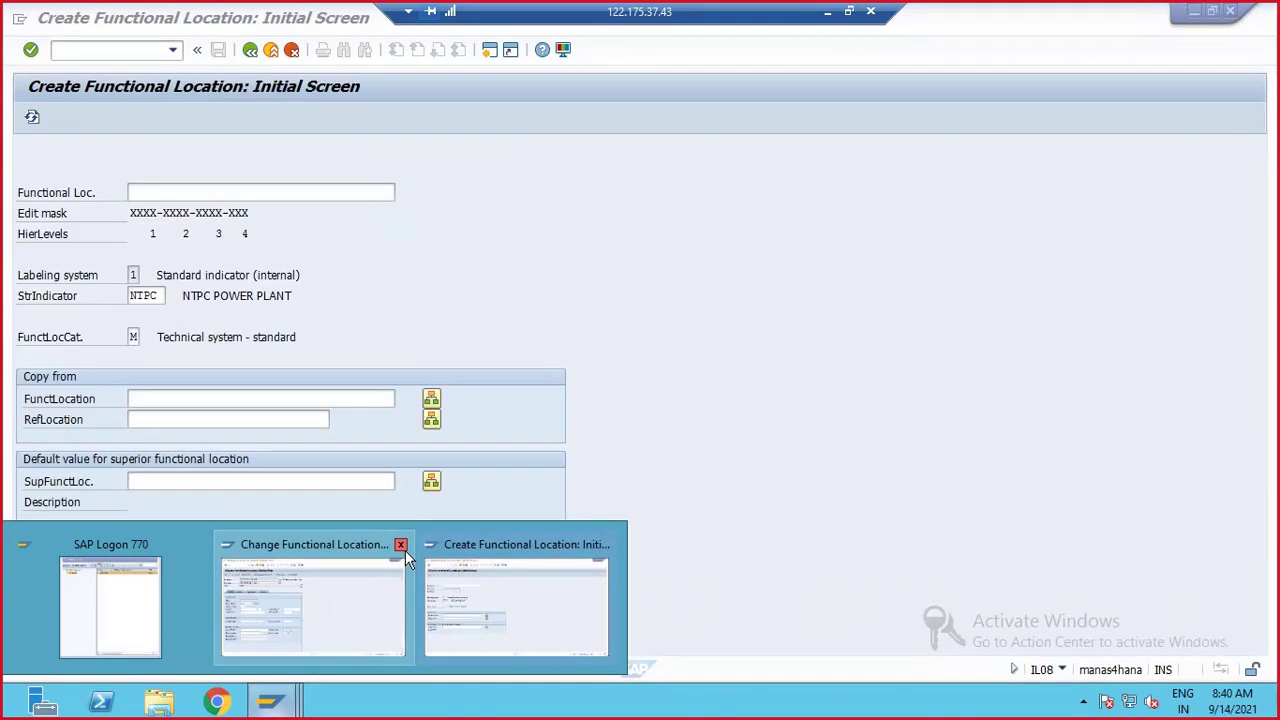
left_click(330, 600)
left_click(122, 49)
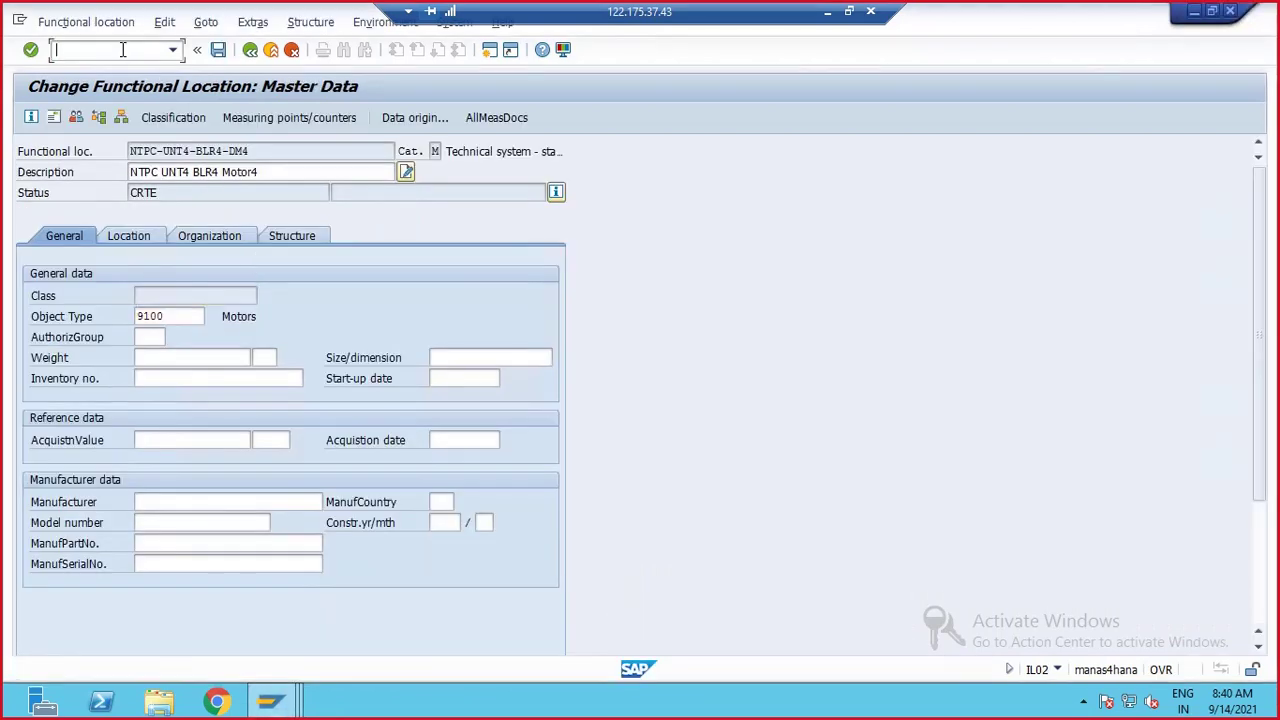
type("/nsmen")
key("Return")
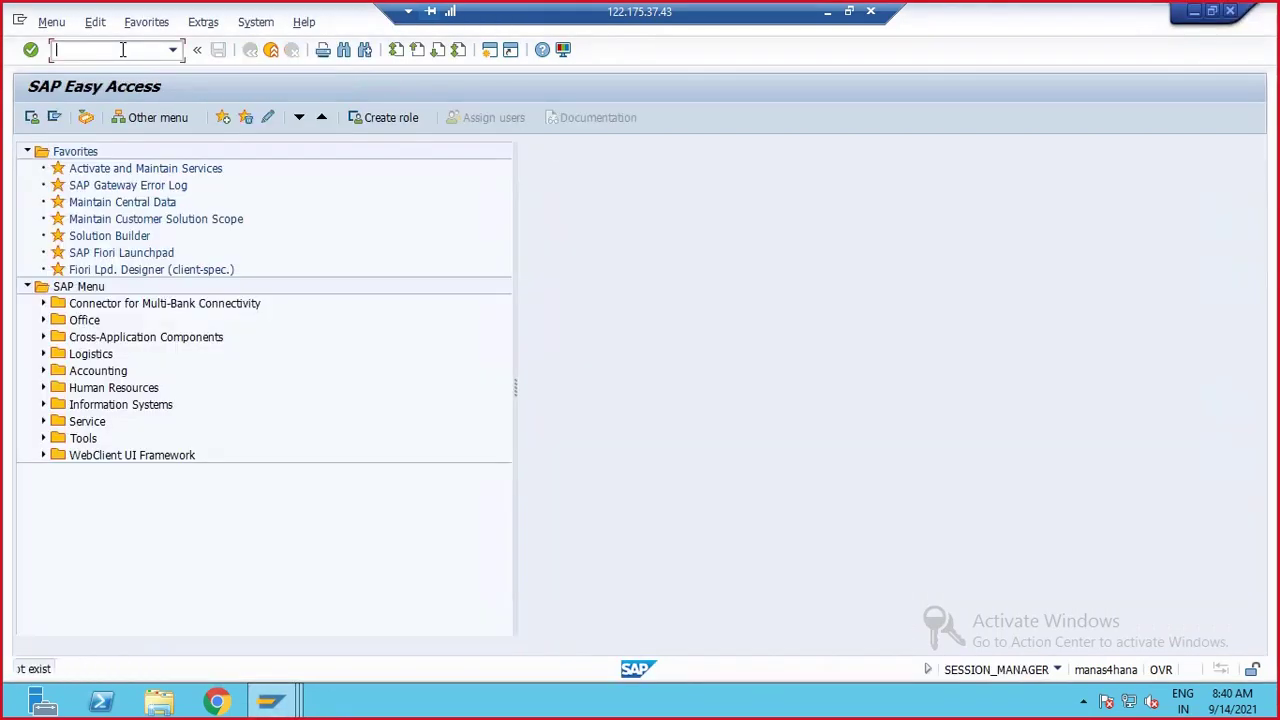
- Expand Logistics, Plant Maintenance, Management of Technical Objects and Functional Location in the SAP menu tree
left_click(45, 355)
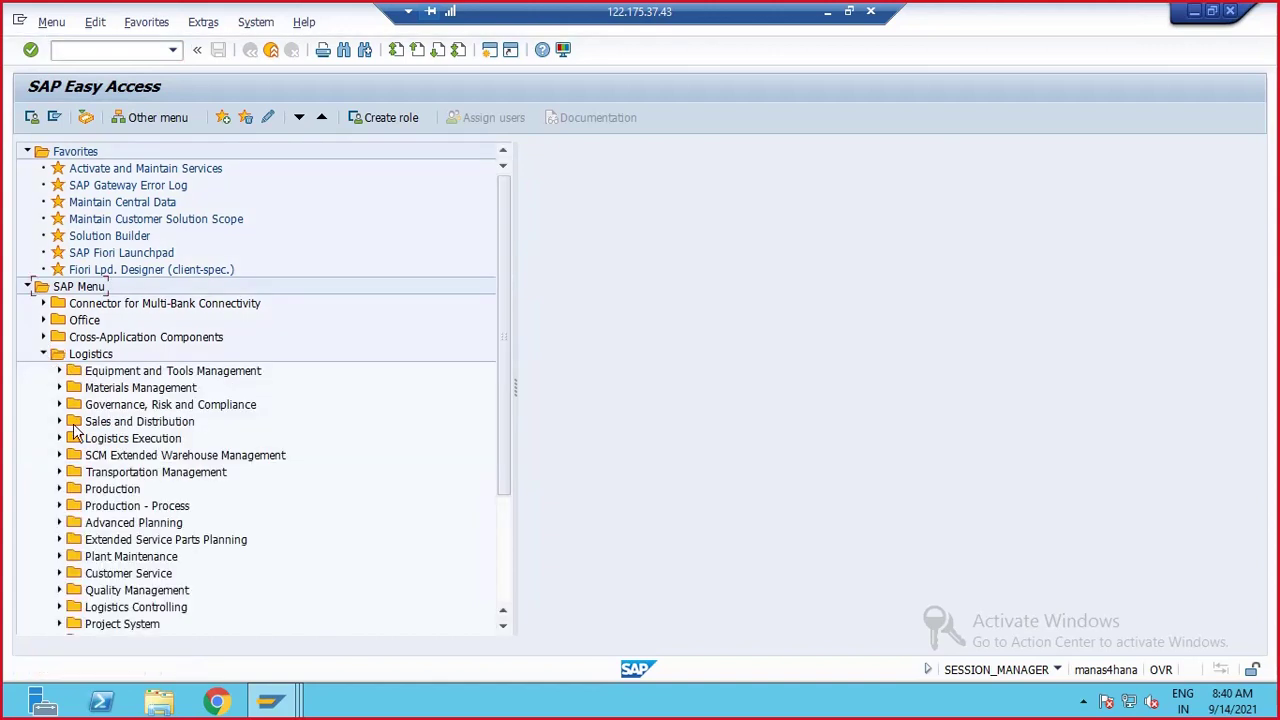
left_click(57, 439)
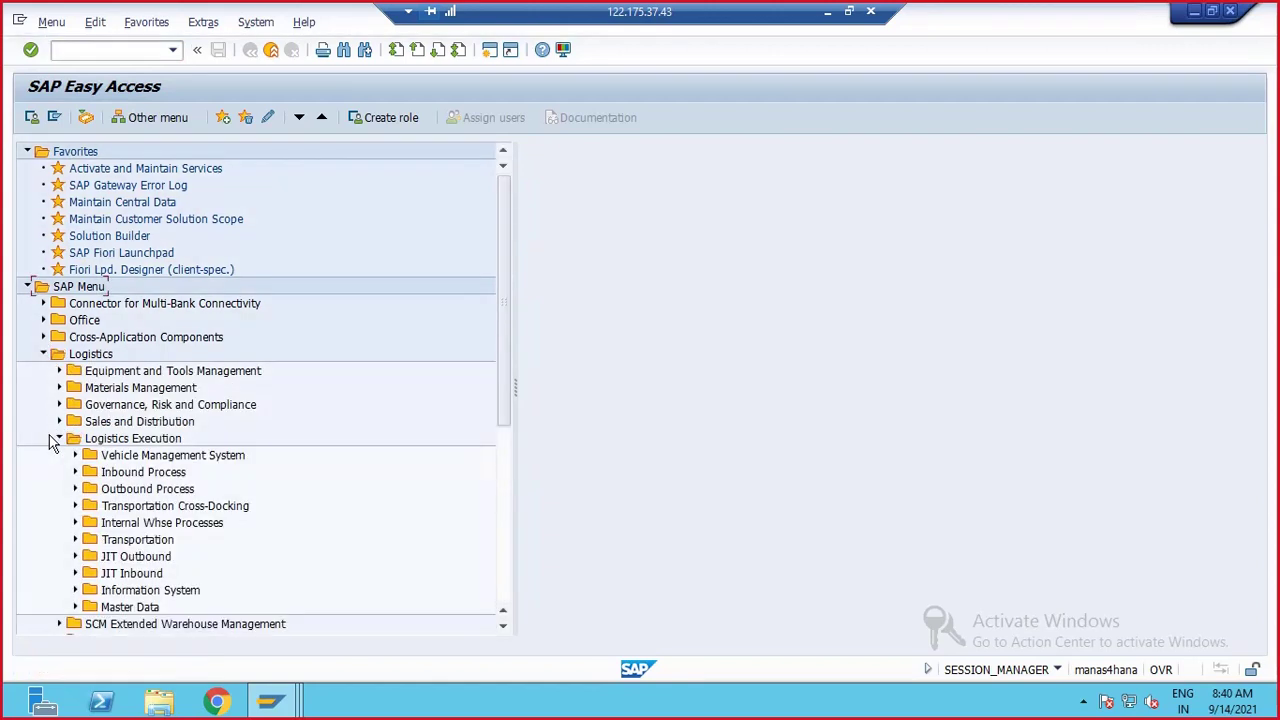
left_click(56, 440)
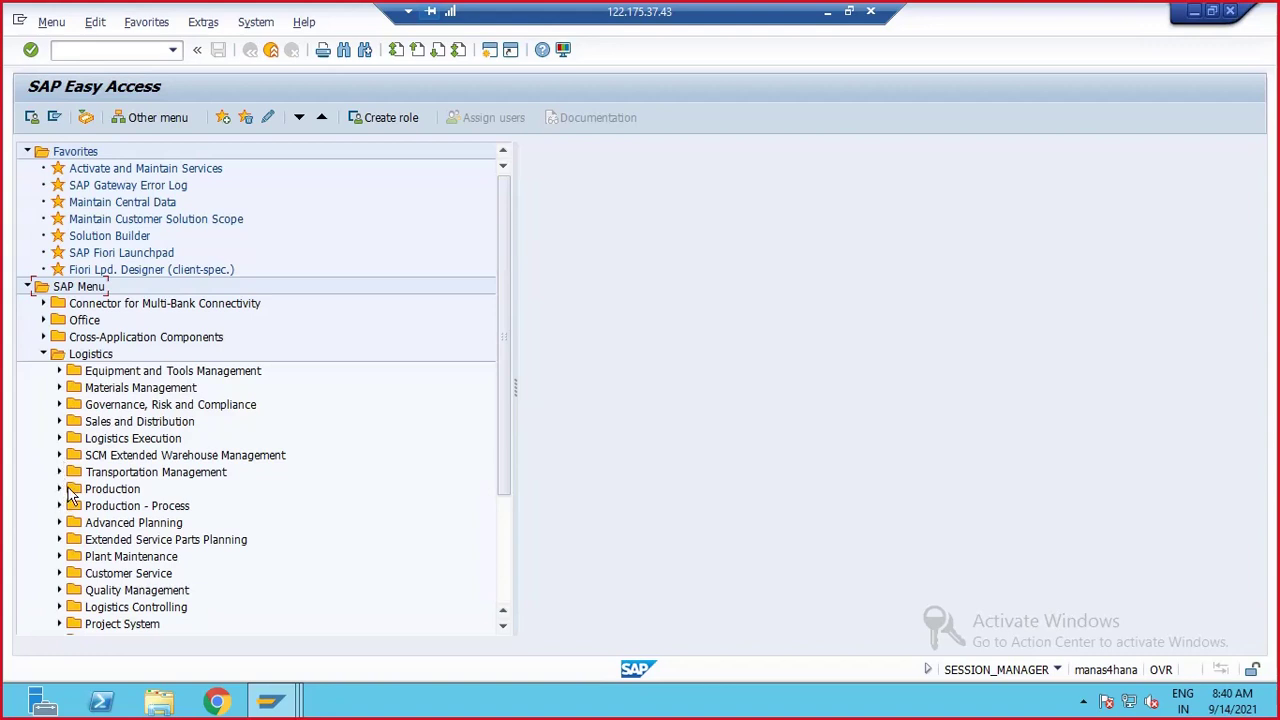
scroll(128, 478, "down", 2)
left_click(59, 474)
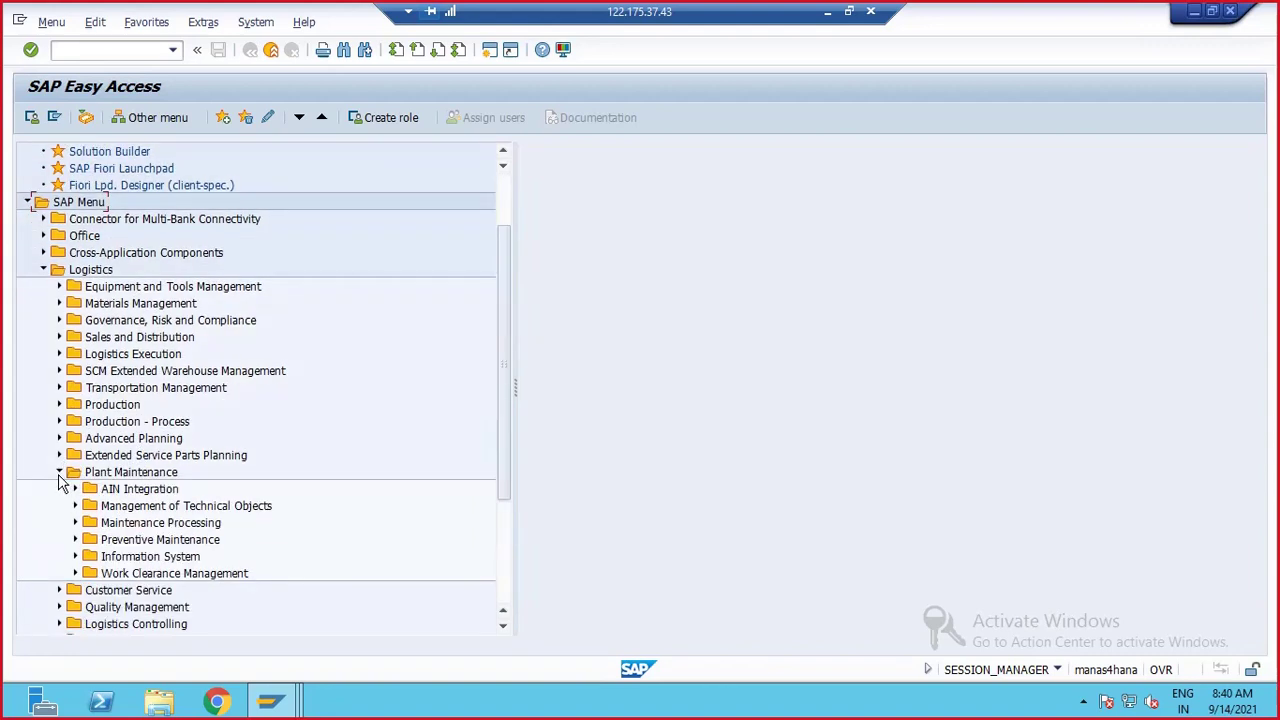
left_click(75, 506)
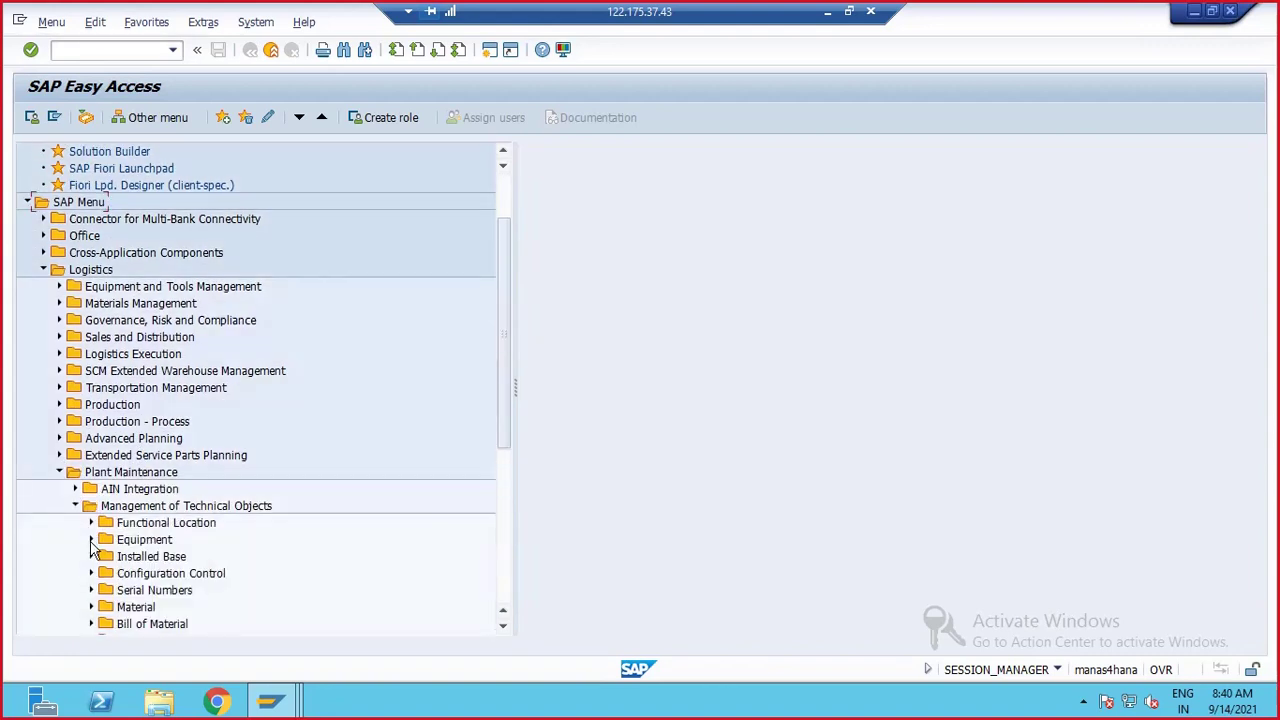
left_click(91, 522)
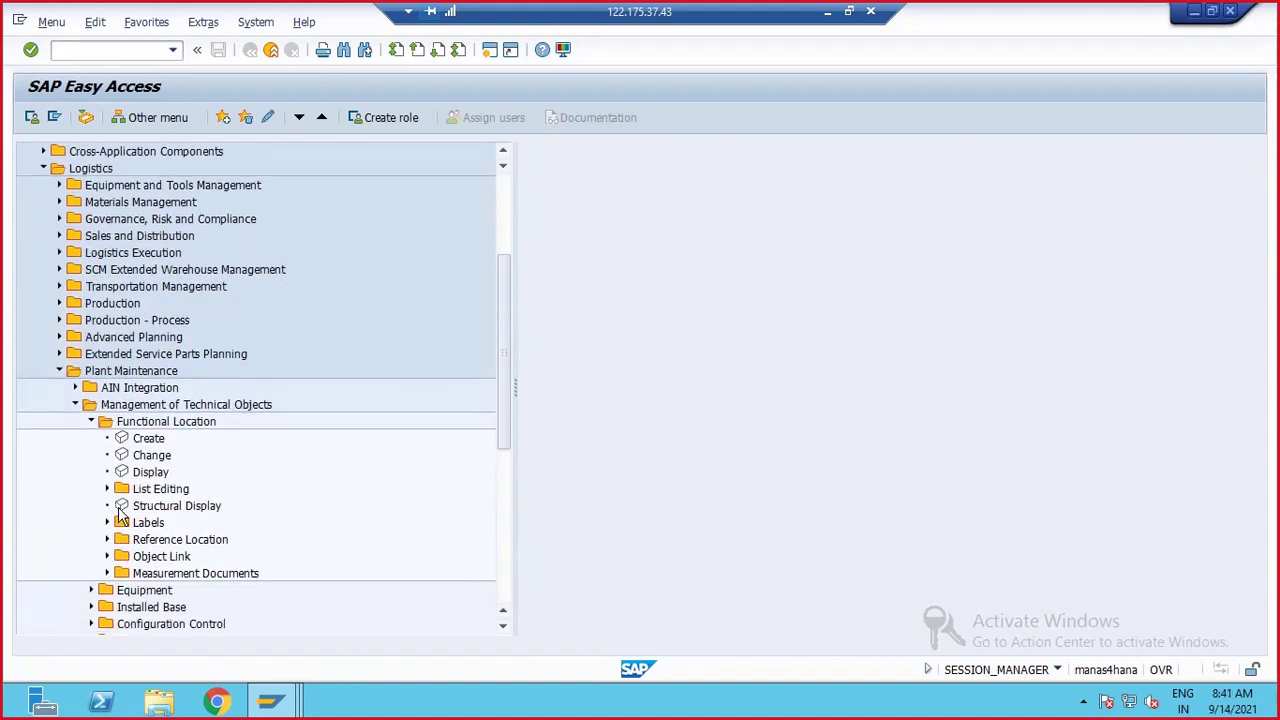
- Expand Object Link and List Editing under Functional Location and start the list display of functional locations
left_click(108, 557)
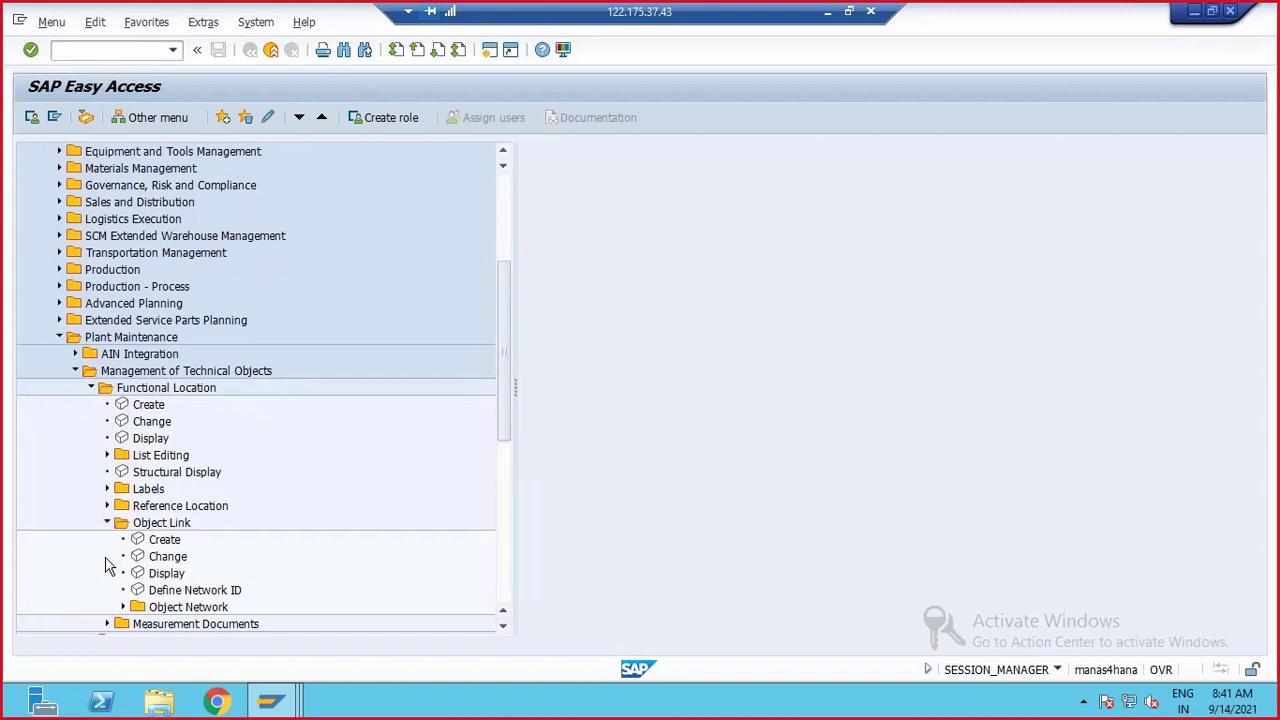
left_click(107, 456)
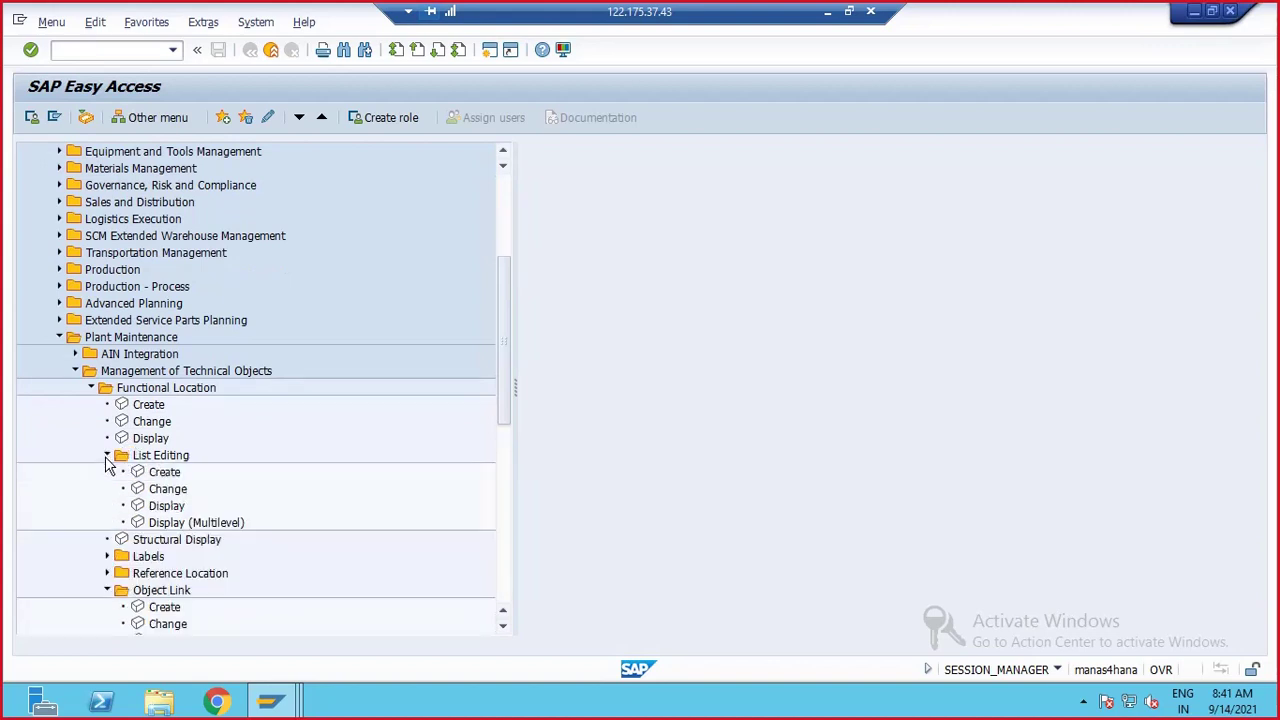
double_click(160, 506)
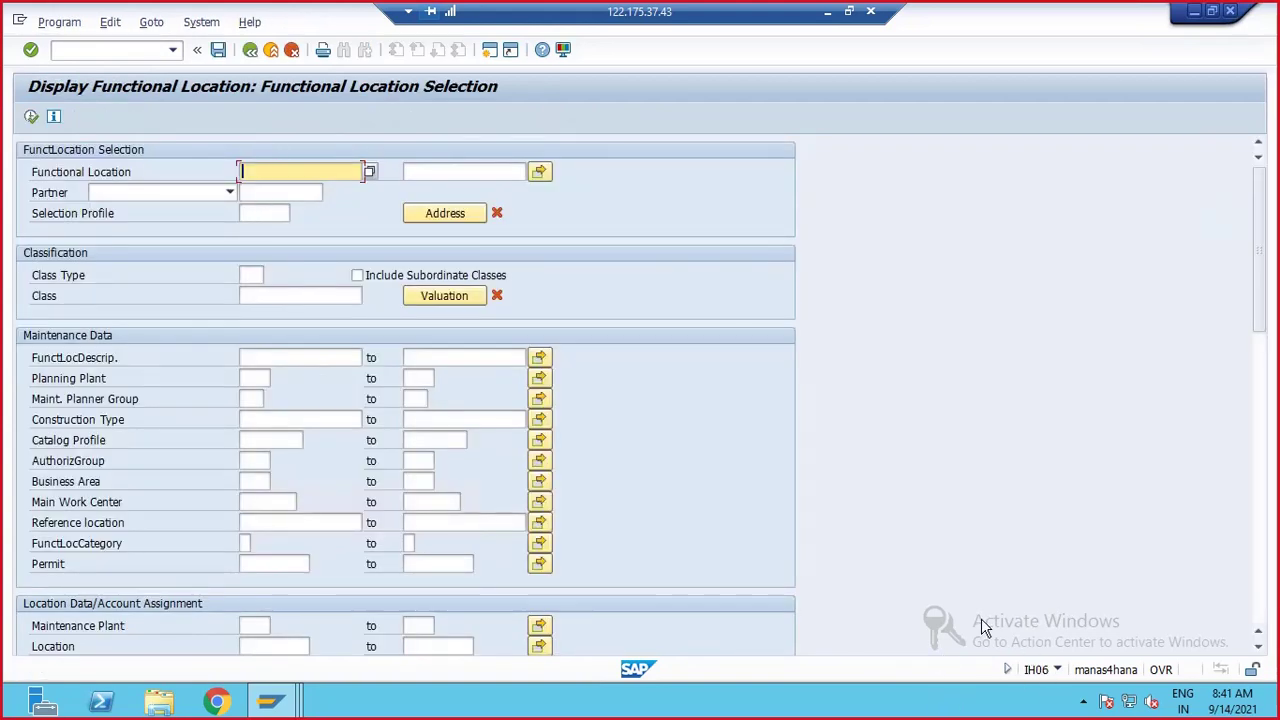
- List the functional locations of maintenance plant 1710 and look through the whole list
left_click(251, 377)
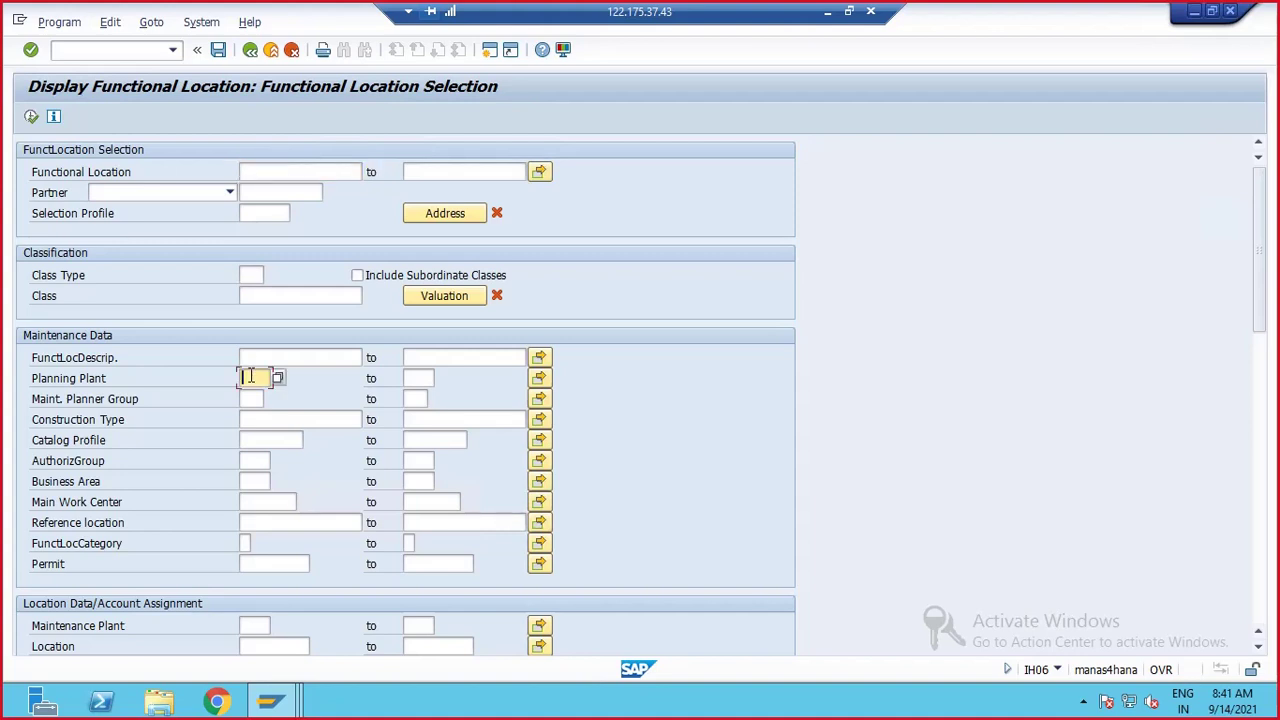
scroll(251, 377, "down", 3)
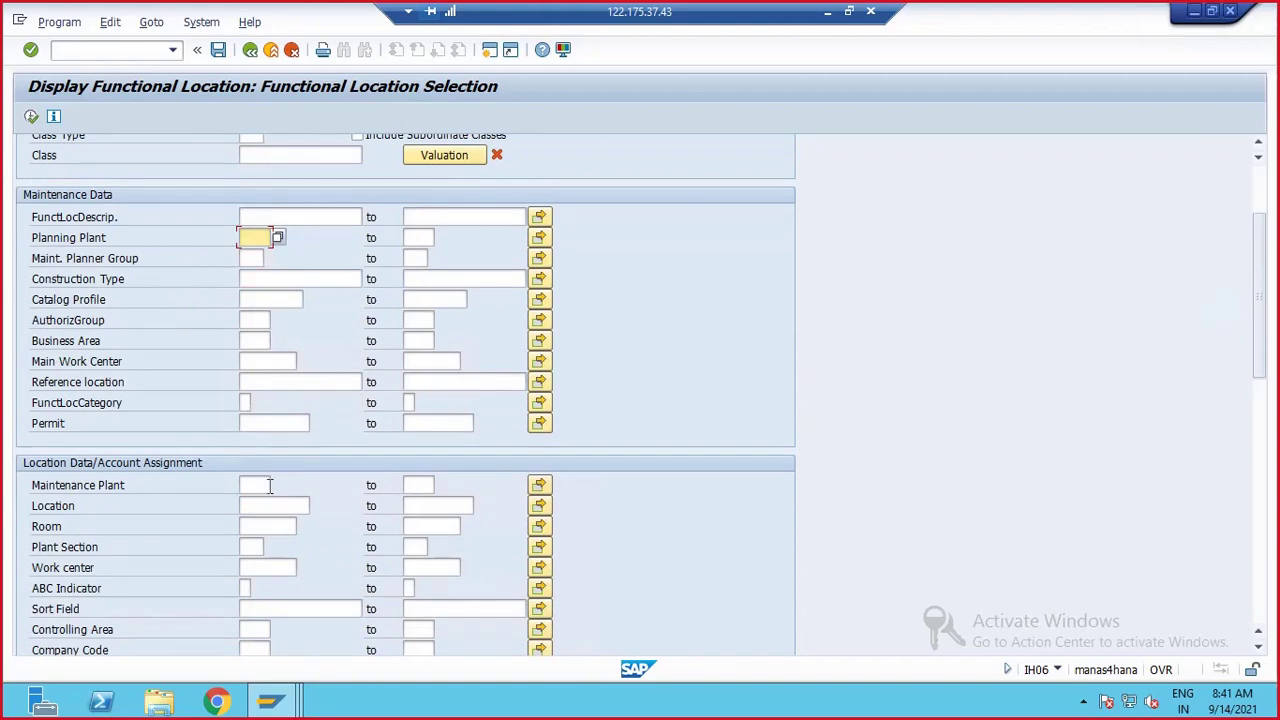
left_click(255, 487)
type("1710")
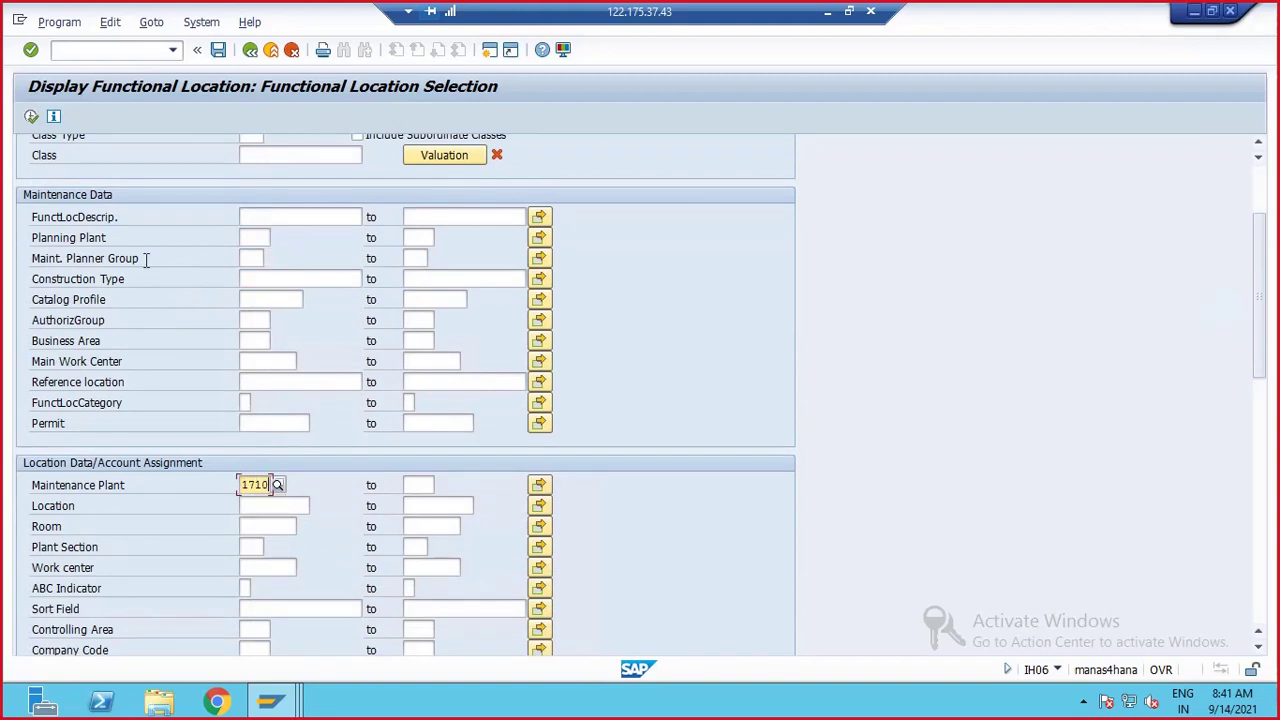
left_click(31, 117)
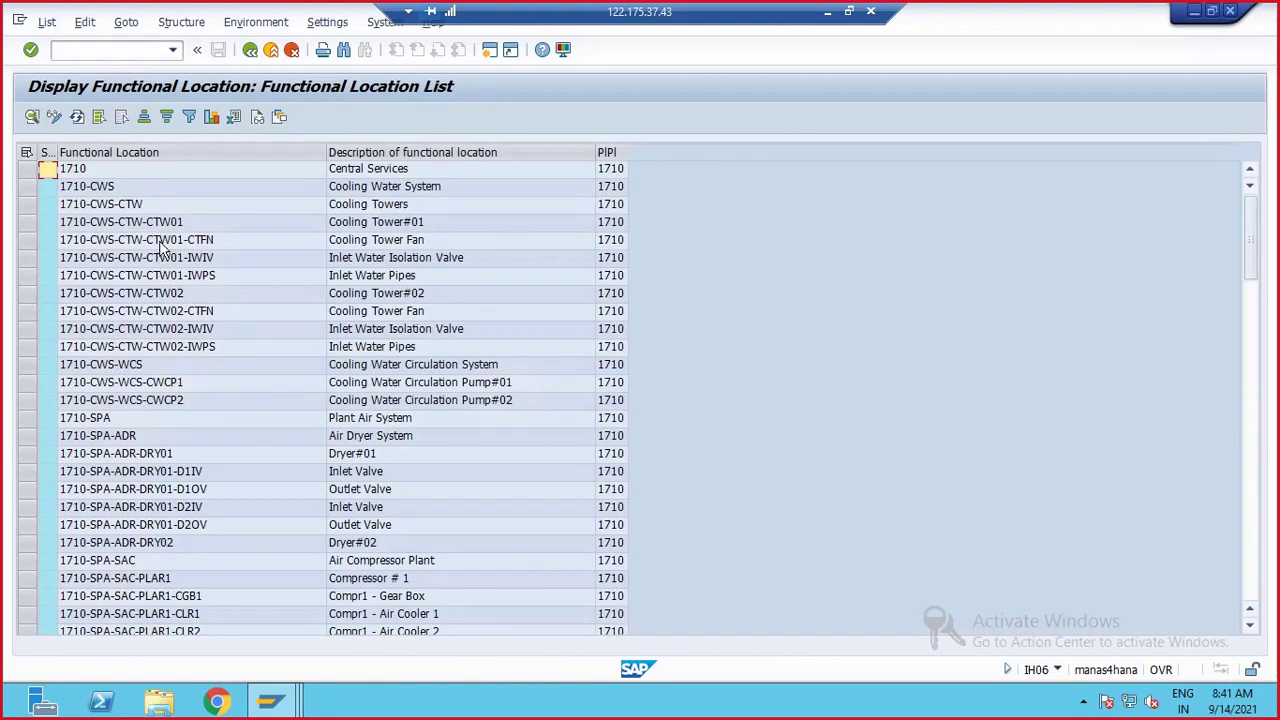
scroll(331, 303, "down", 15)
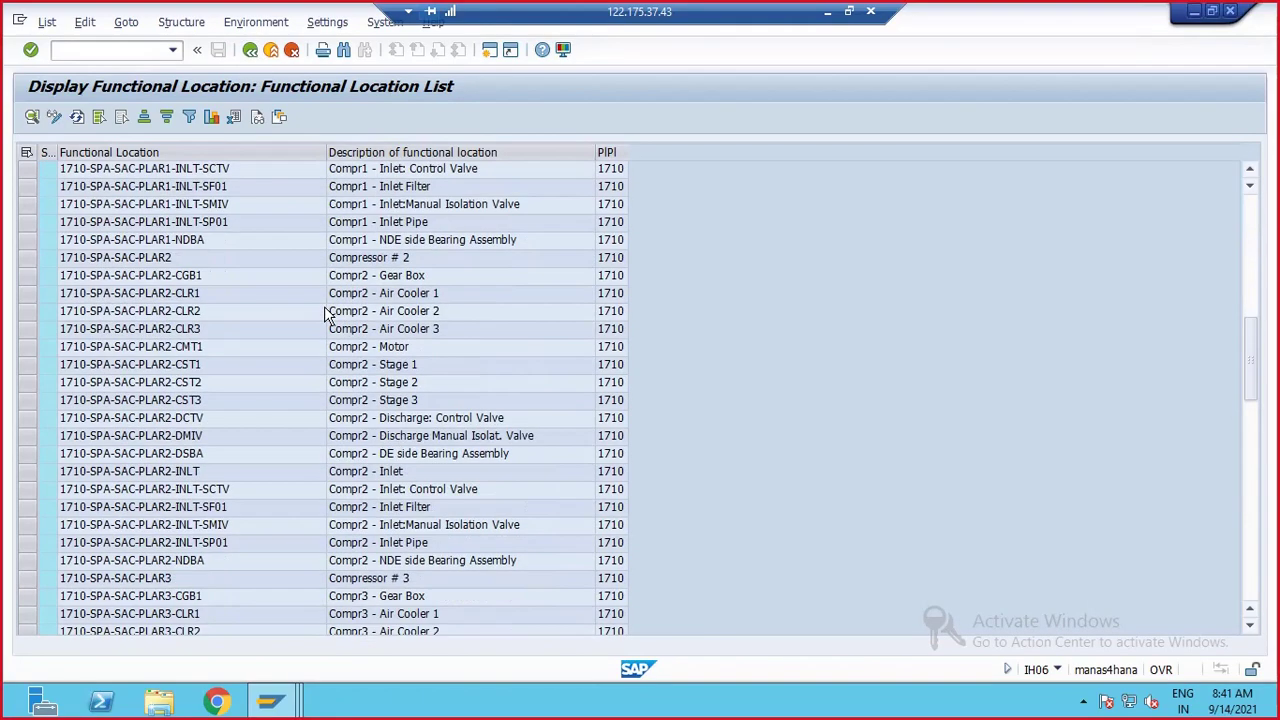
scroll(316, 322, "down", 10)
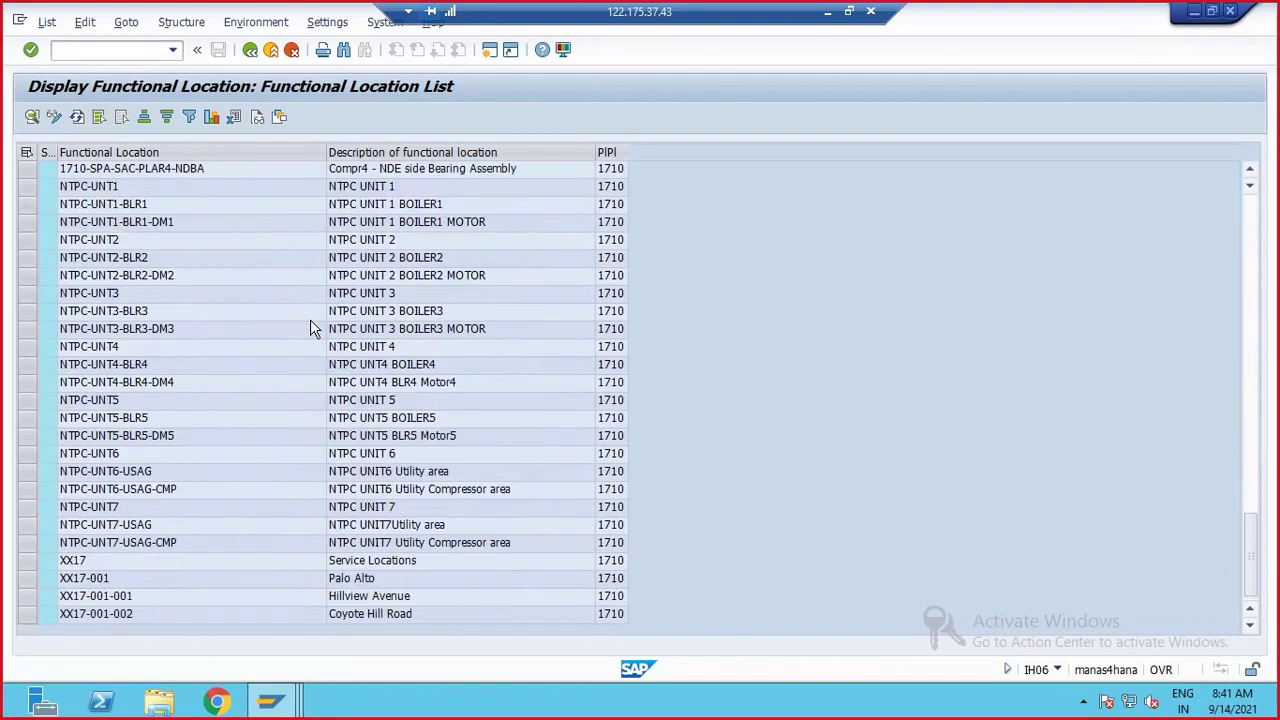
scroll(311, 322, "up", 20)
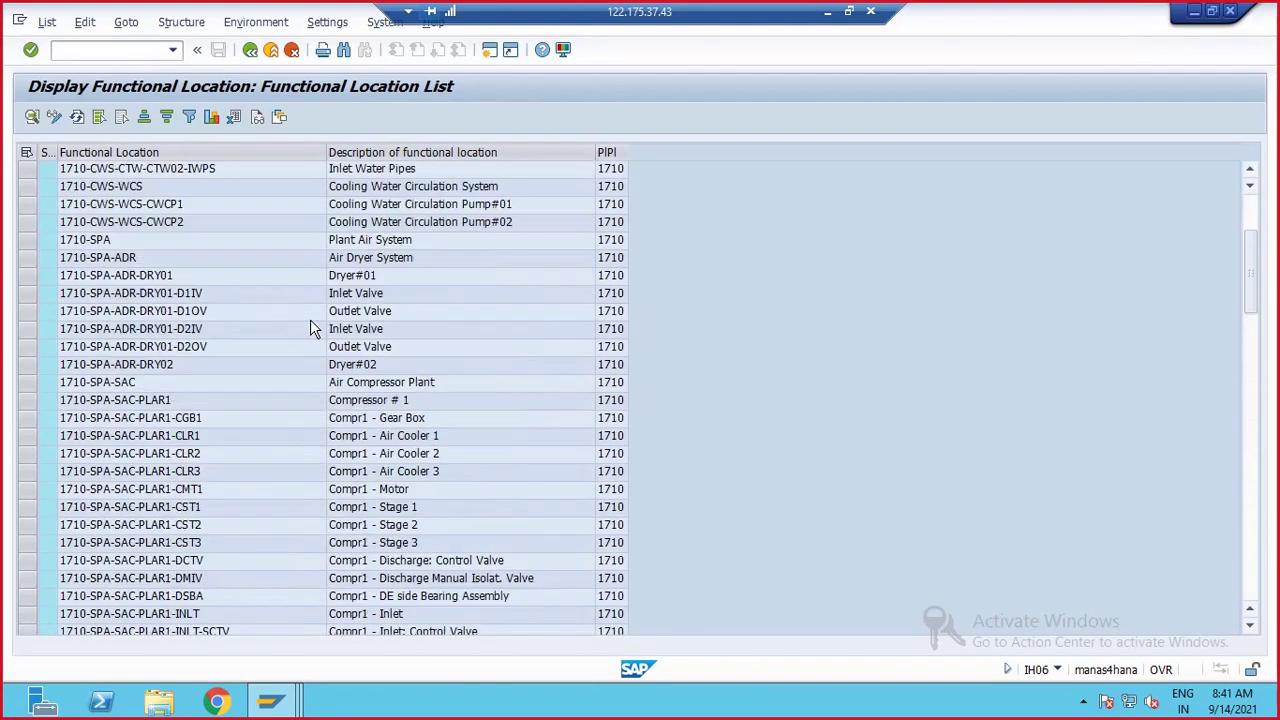
scroll(310, 328, "up", 4)
- Return to the selection screen, restrict the functional location to NTPC* and display the list
left_click(250, 49)
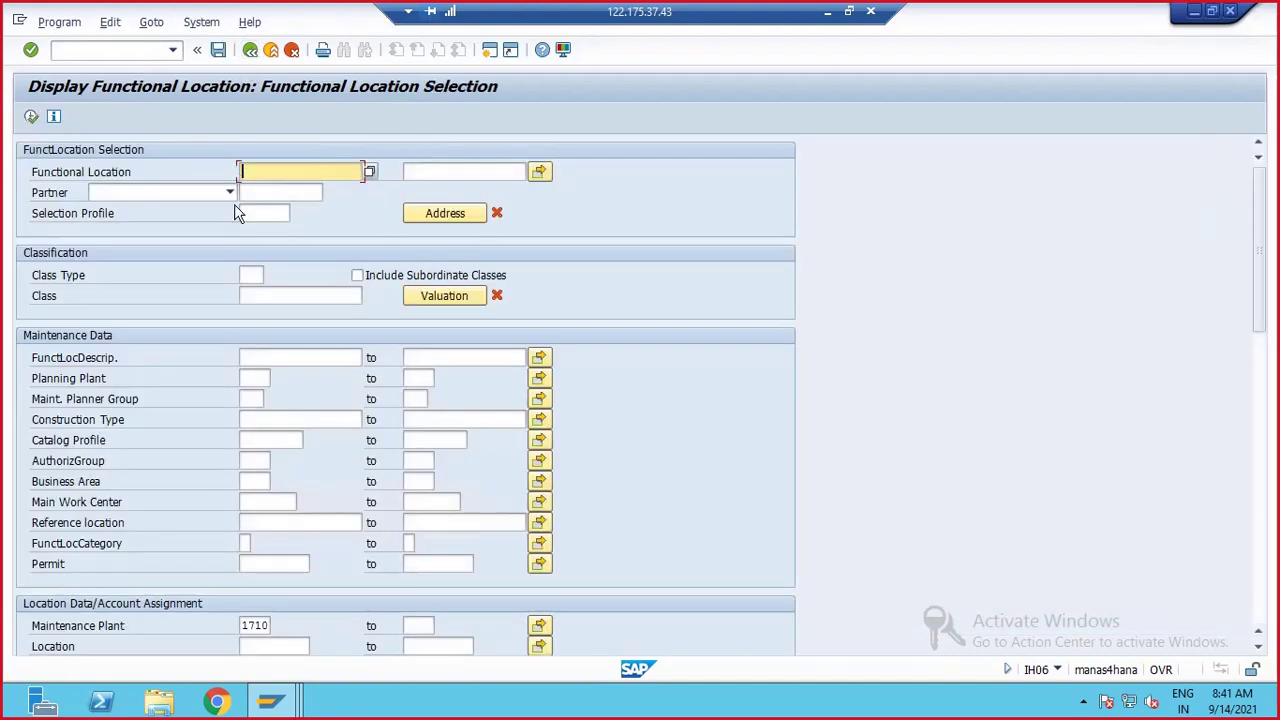
type("NTPC*")
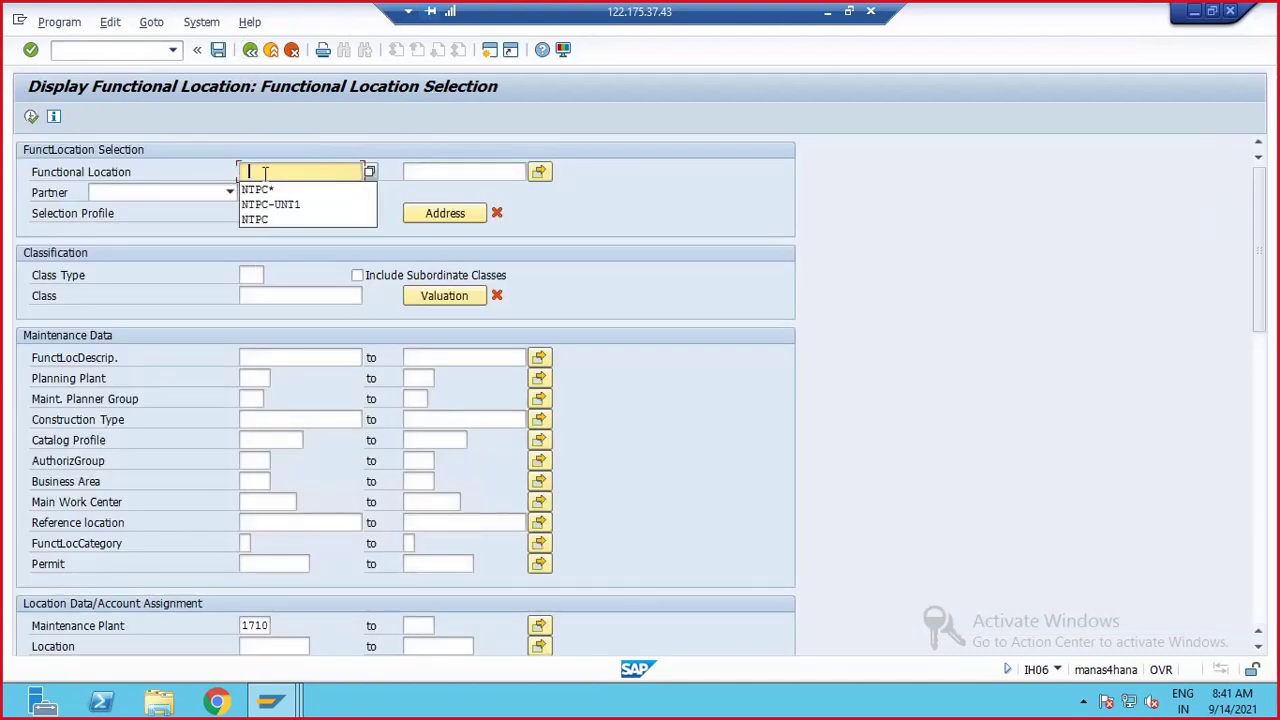
key("BackSpace")
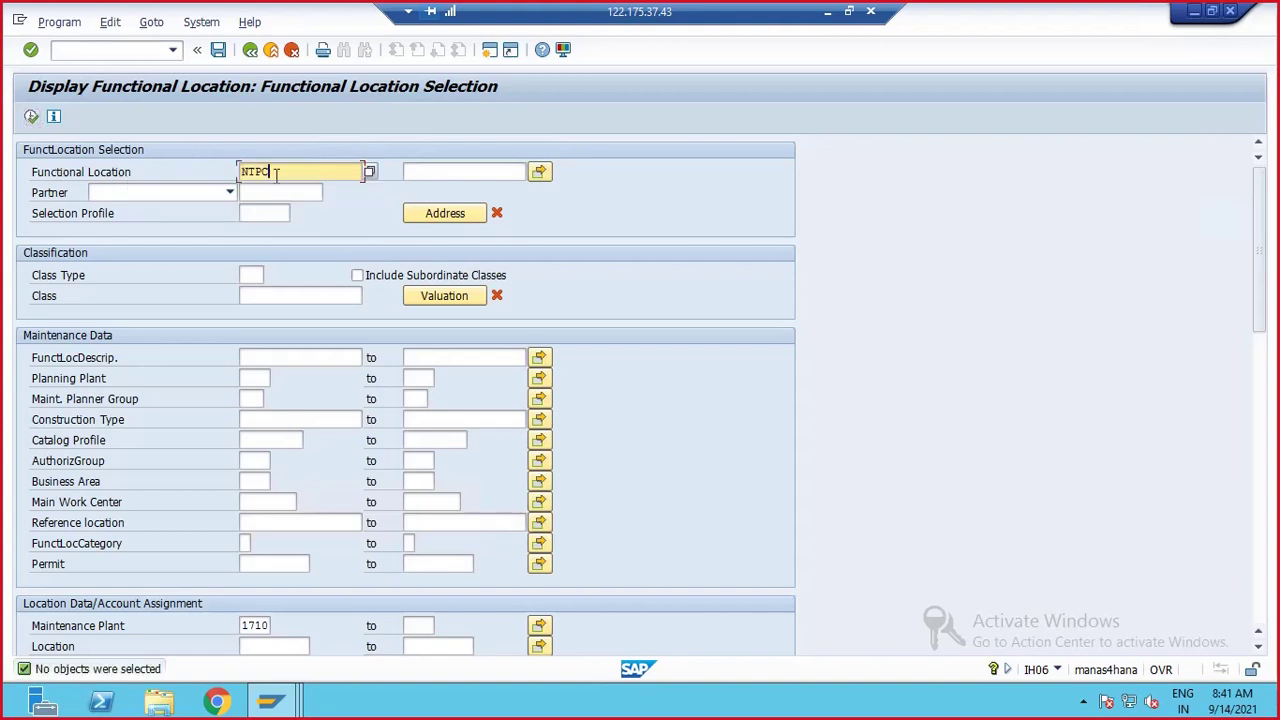
left_click(32, 117)
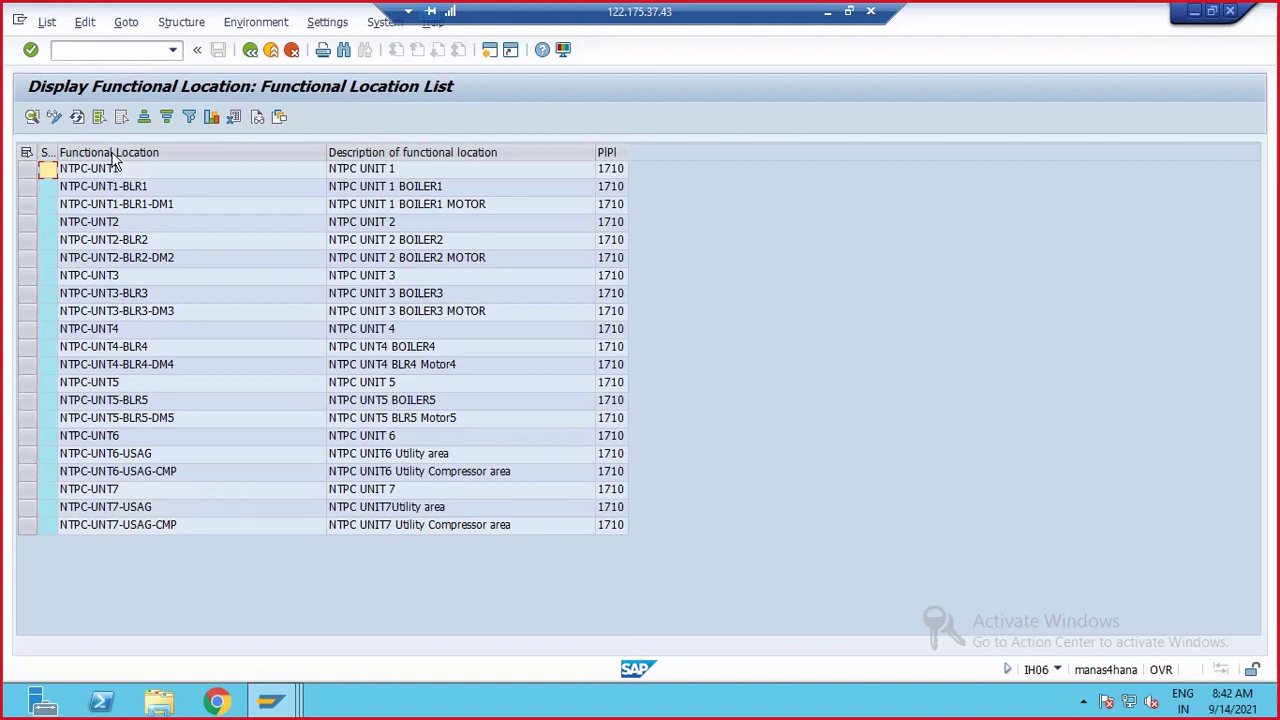
left_click(278, 119)
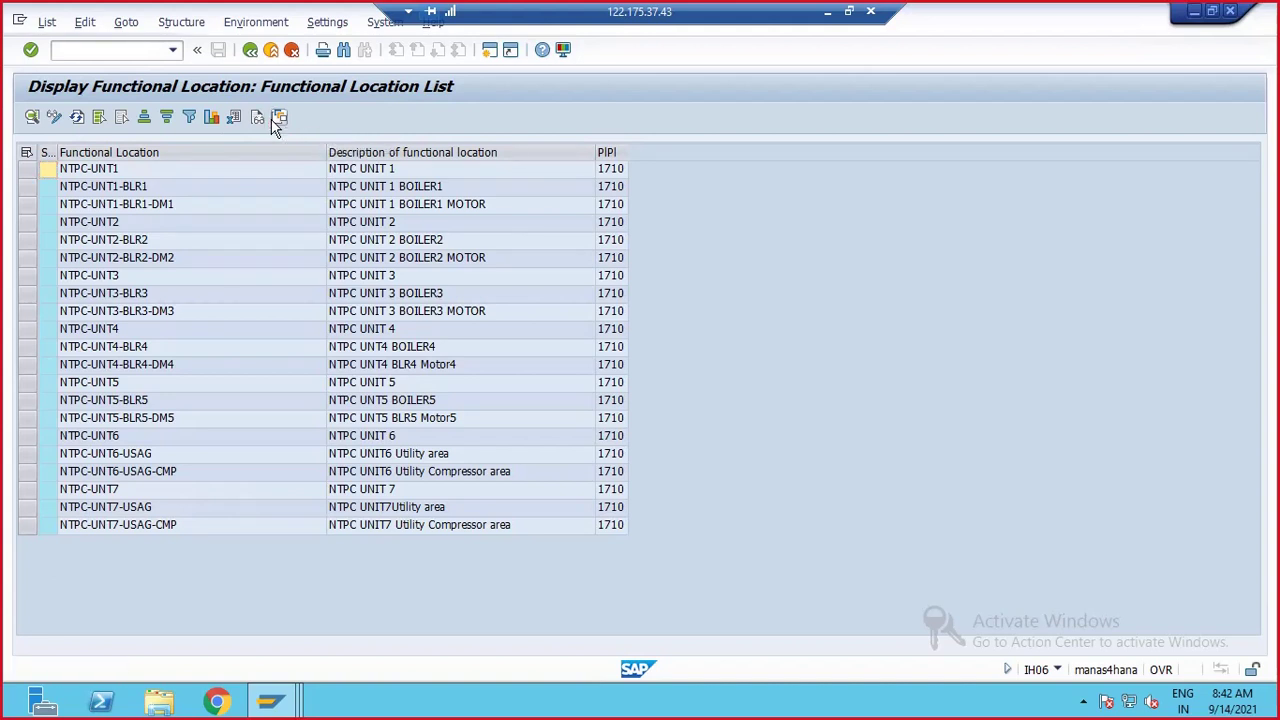
left_click(345, 331)
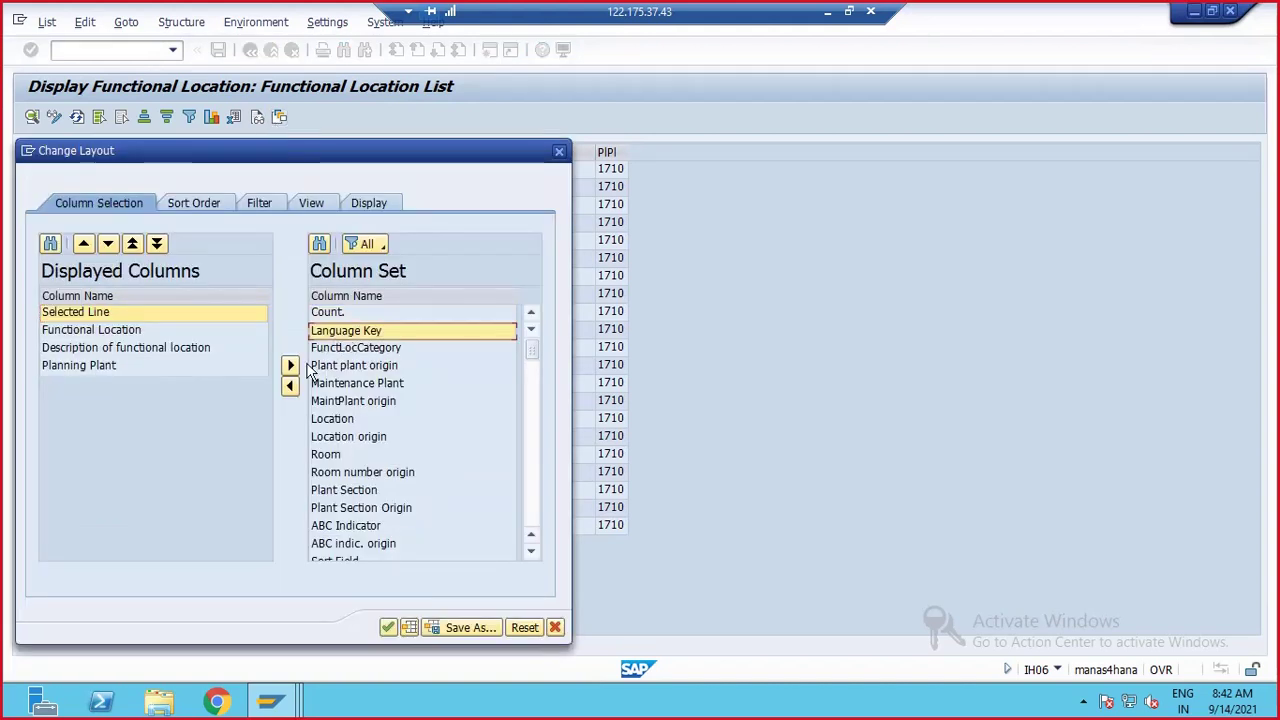
left_click(290, 366)
left_click(335, 367)
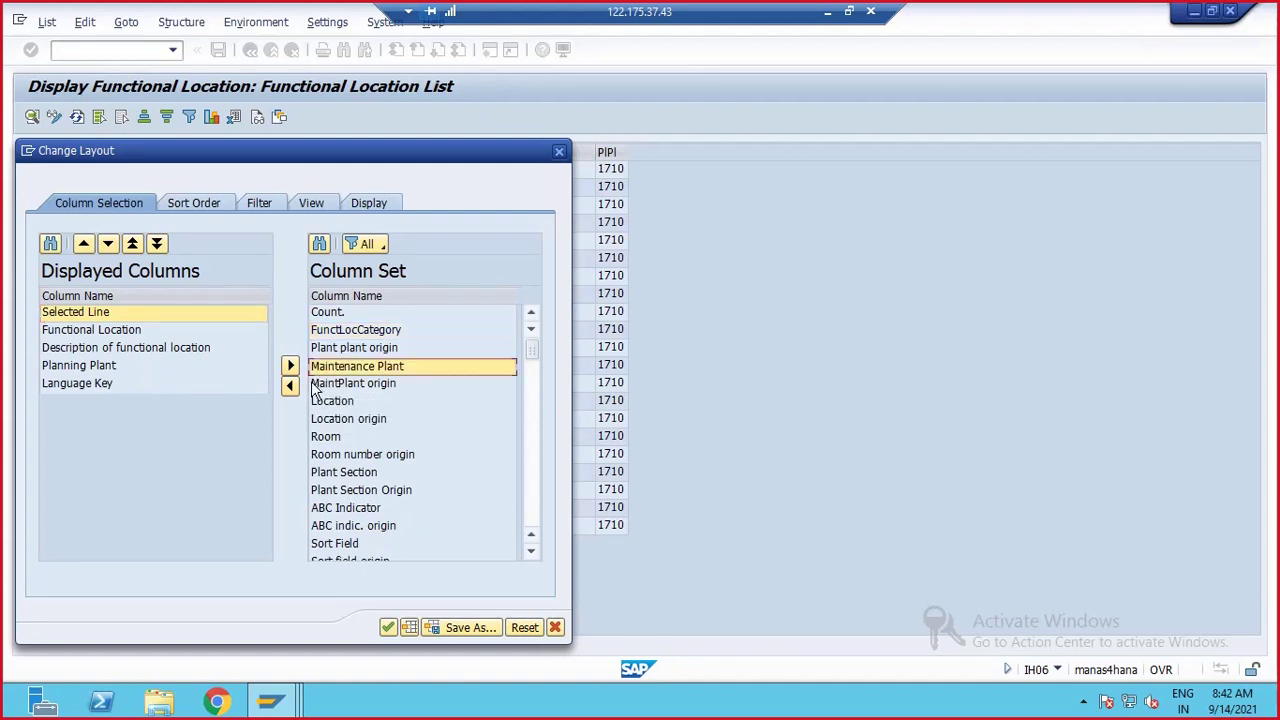
left_click(290, 366)
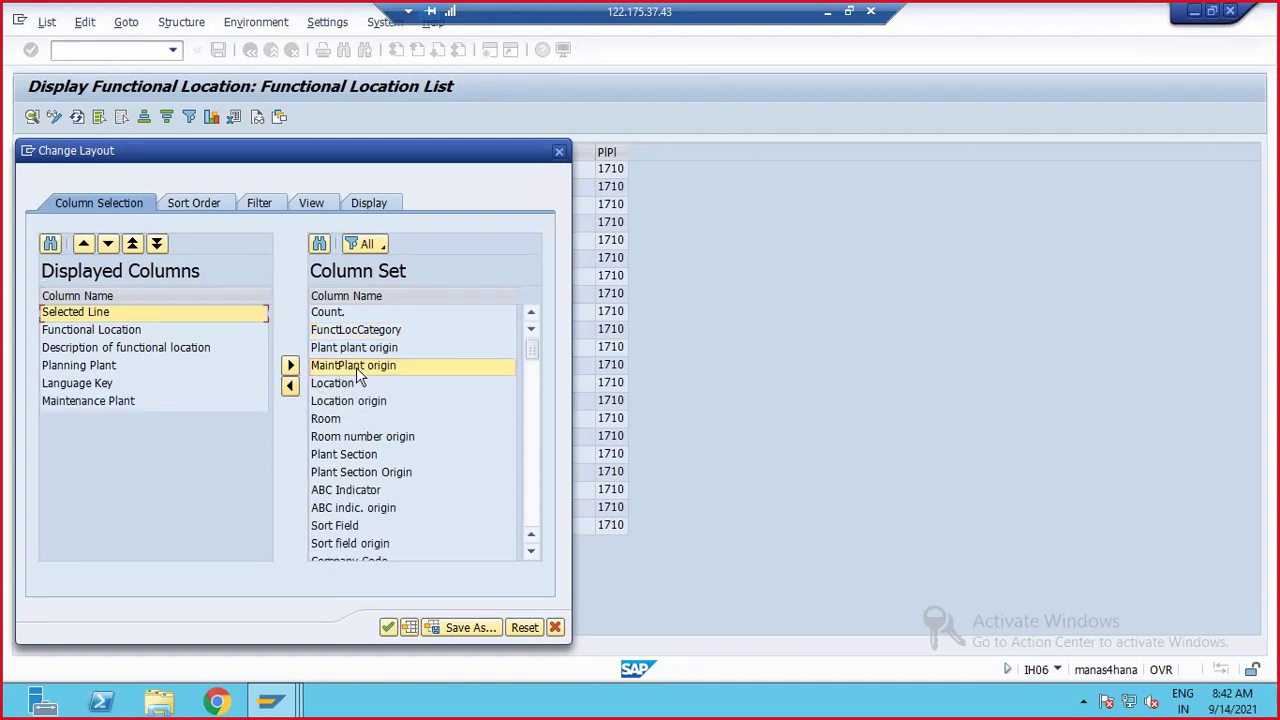
left_click(290, 366)
left_click(290, 366)
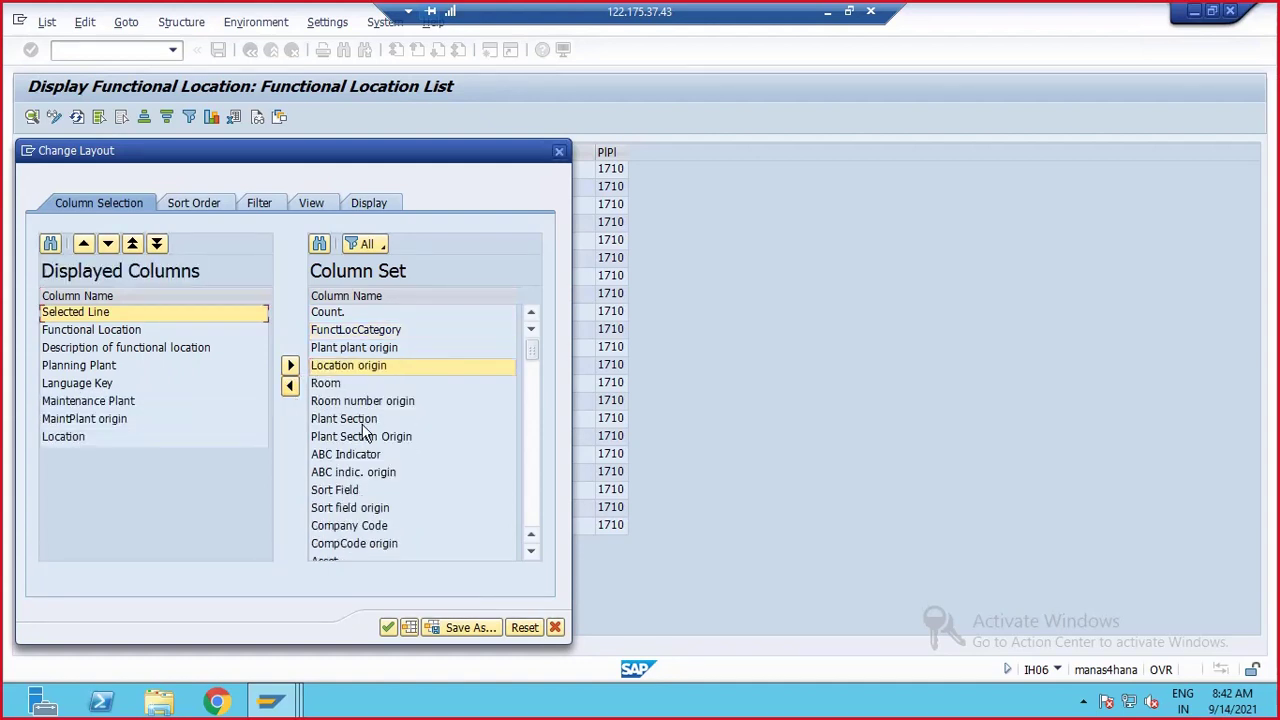
left_click(440, 436)
scroll(507, 345, "down", 4)
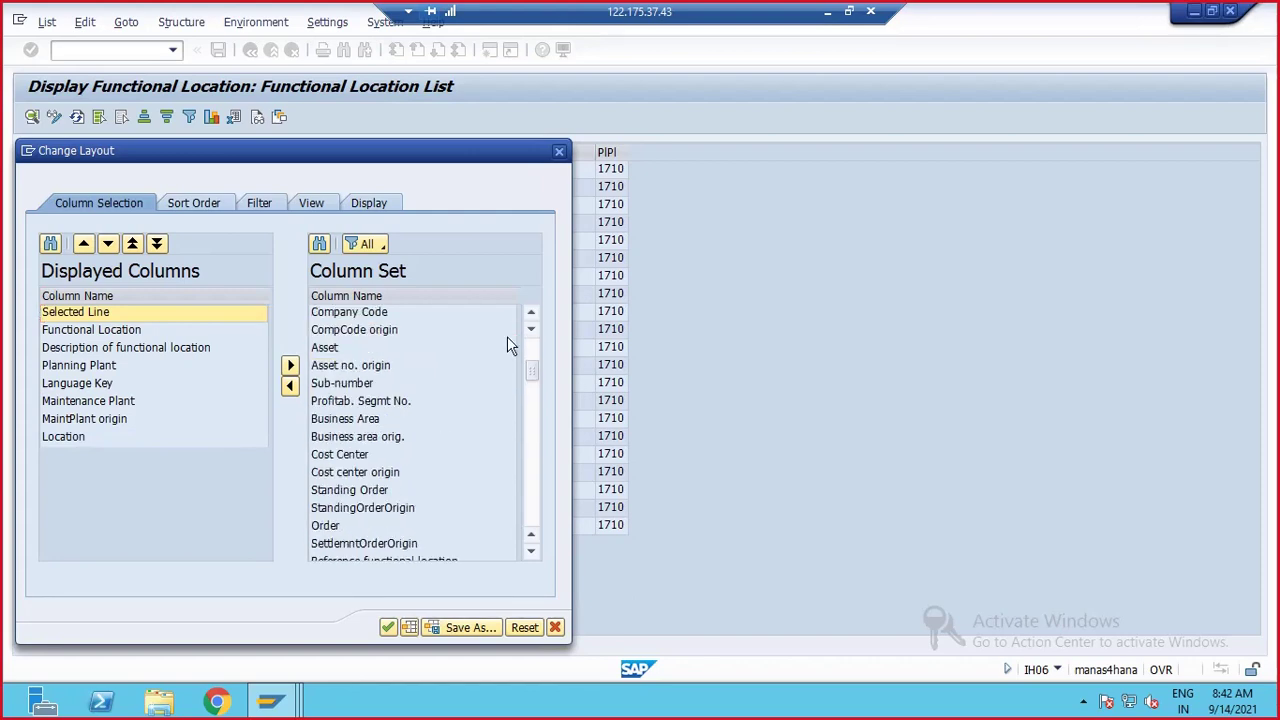
left_click(558, 154)
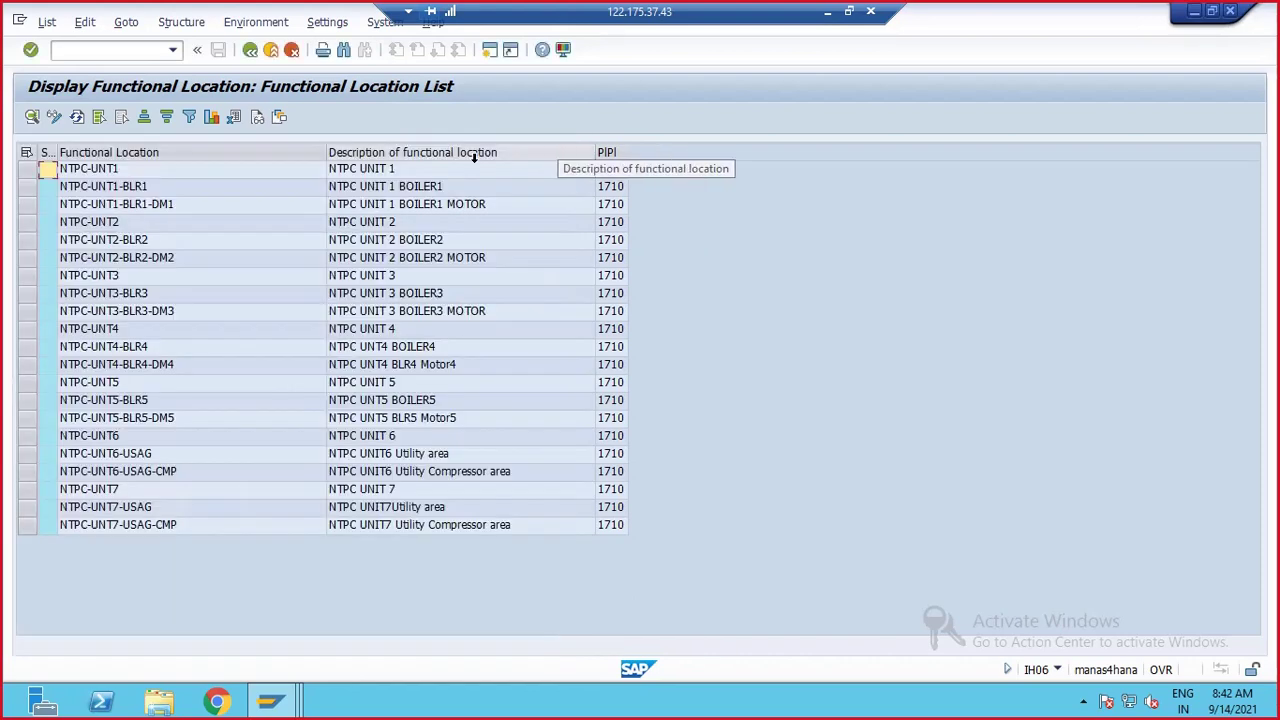
- Open the list's layout settings and add Language Key, Maintenance Plant and Location to the displayed columns
left_click(280, 117)
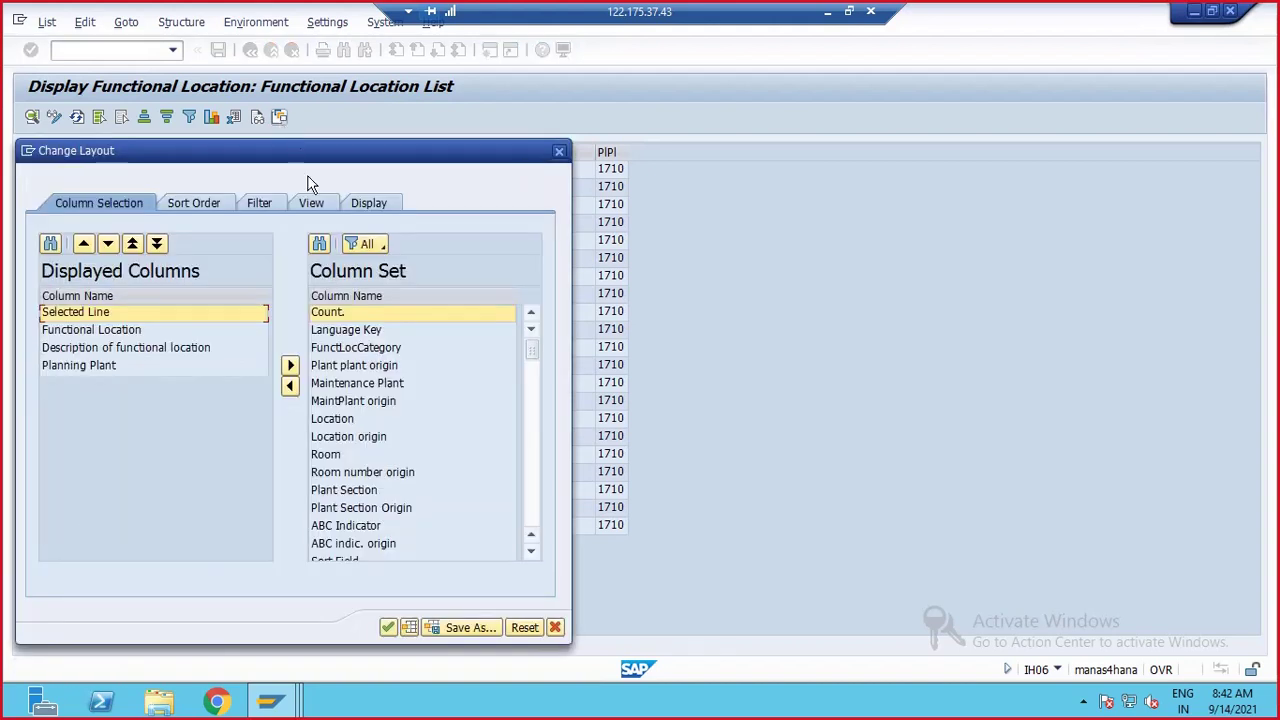
left_click(322, 333)
left_click(290, 388)
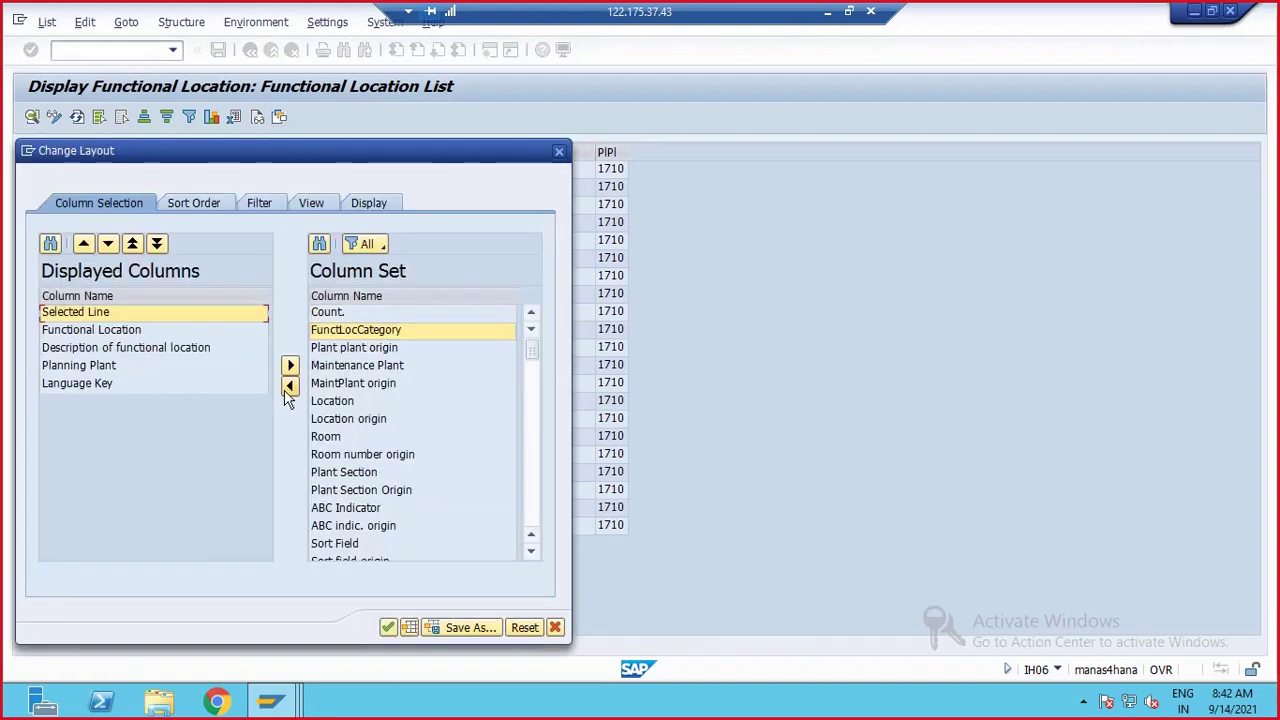
left_click(349, 352)
left_click(346, 367)
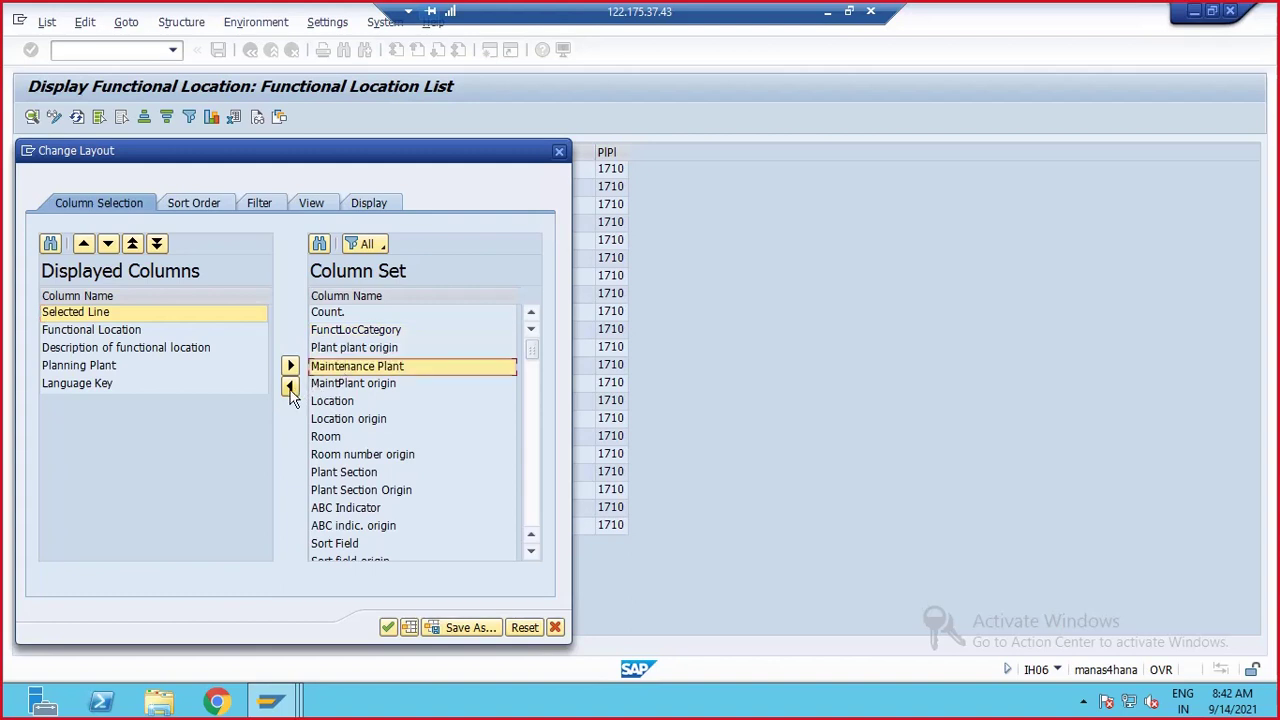
left_click(290, 386)
left_click(332, 385)
left_click(290, 386)
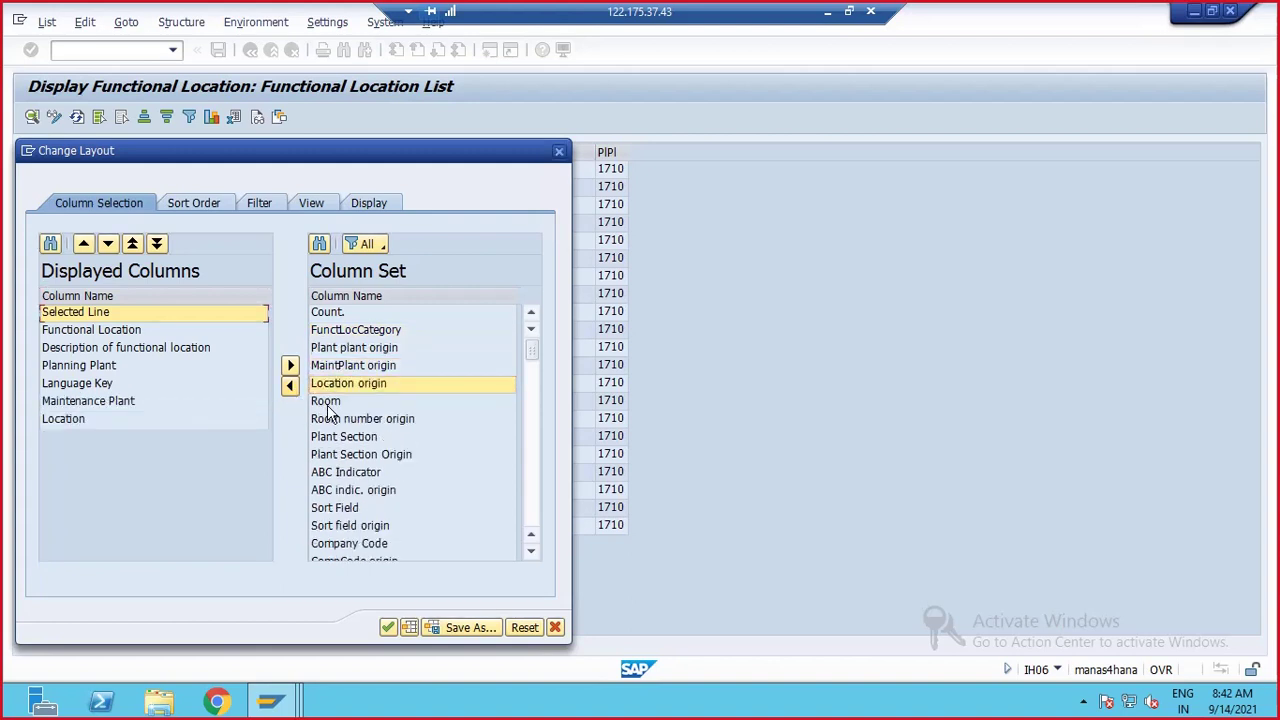
- Add Plant Section, ABC Indicator and Company Code to the displayed columns, apply the layout and widen the Location and Plant Section area
left_click(322, 437)
left_click(290, 386)
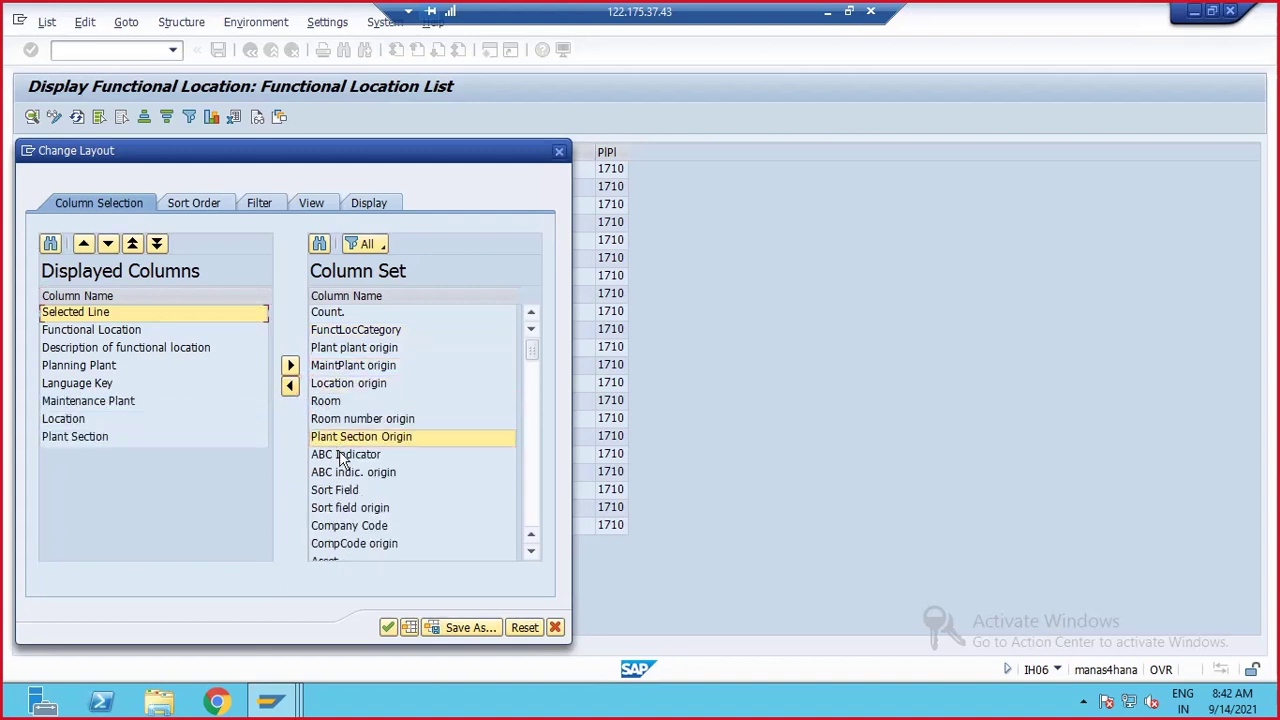
left_click(337, 455)
left_click(290, 386)
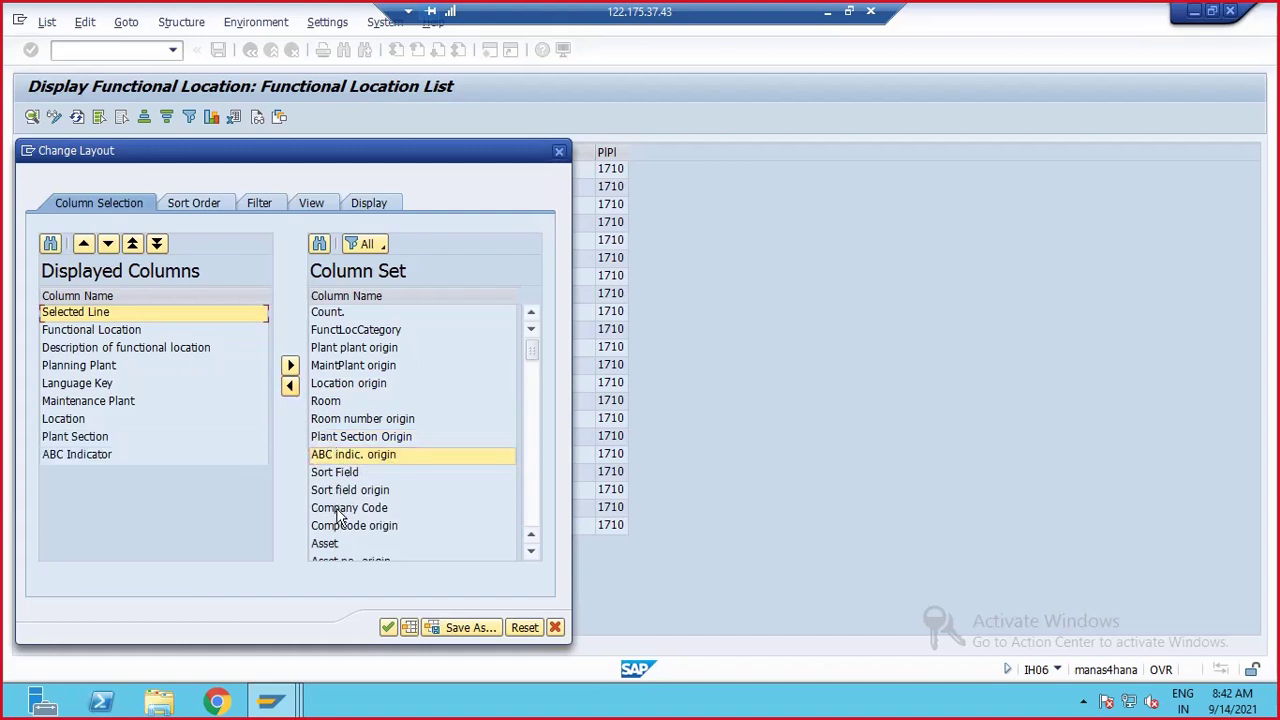
left_click(340, 509)
left_click(290, 386)
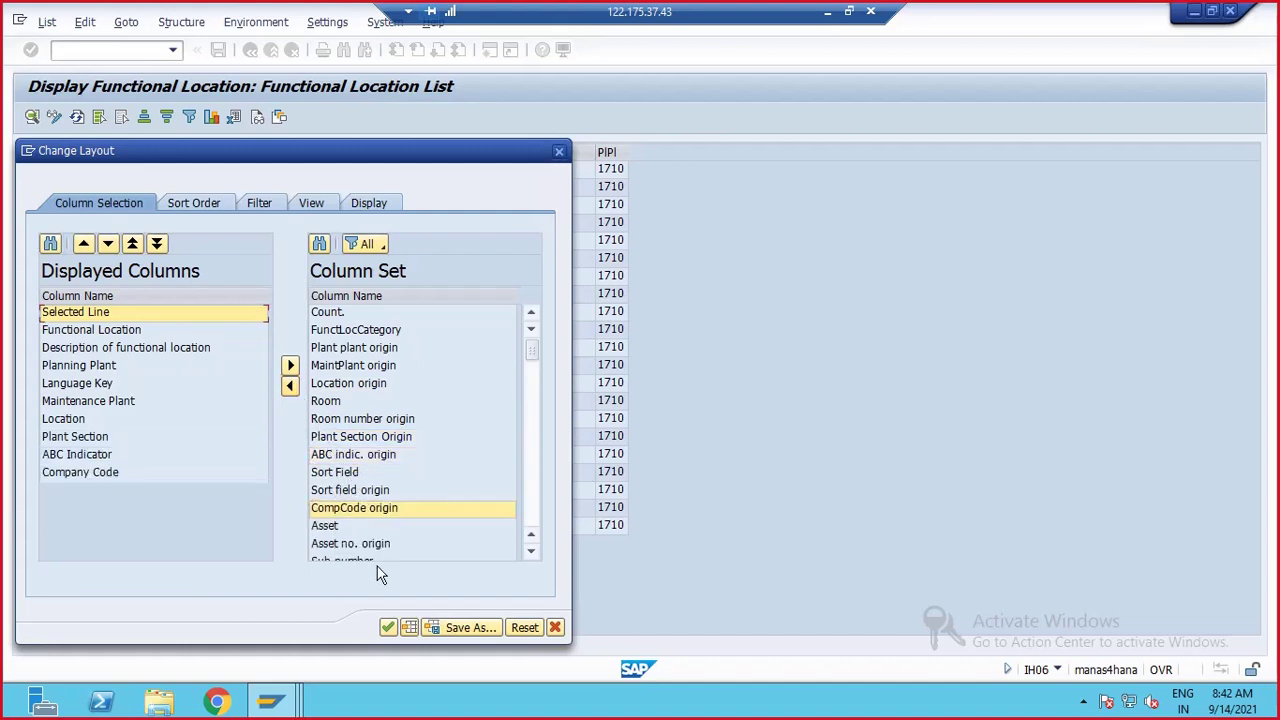
left_click(388, 628)
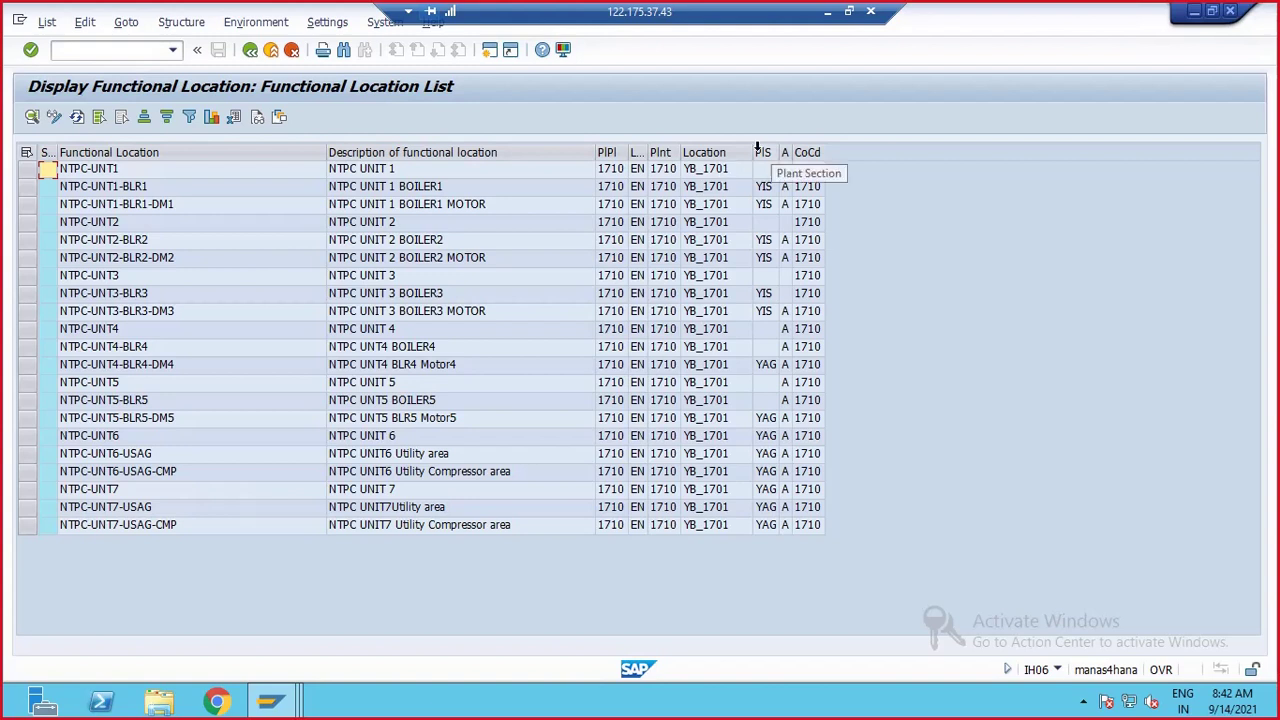
left_click_drag(757, 152, 812, 163)
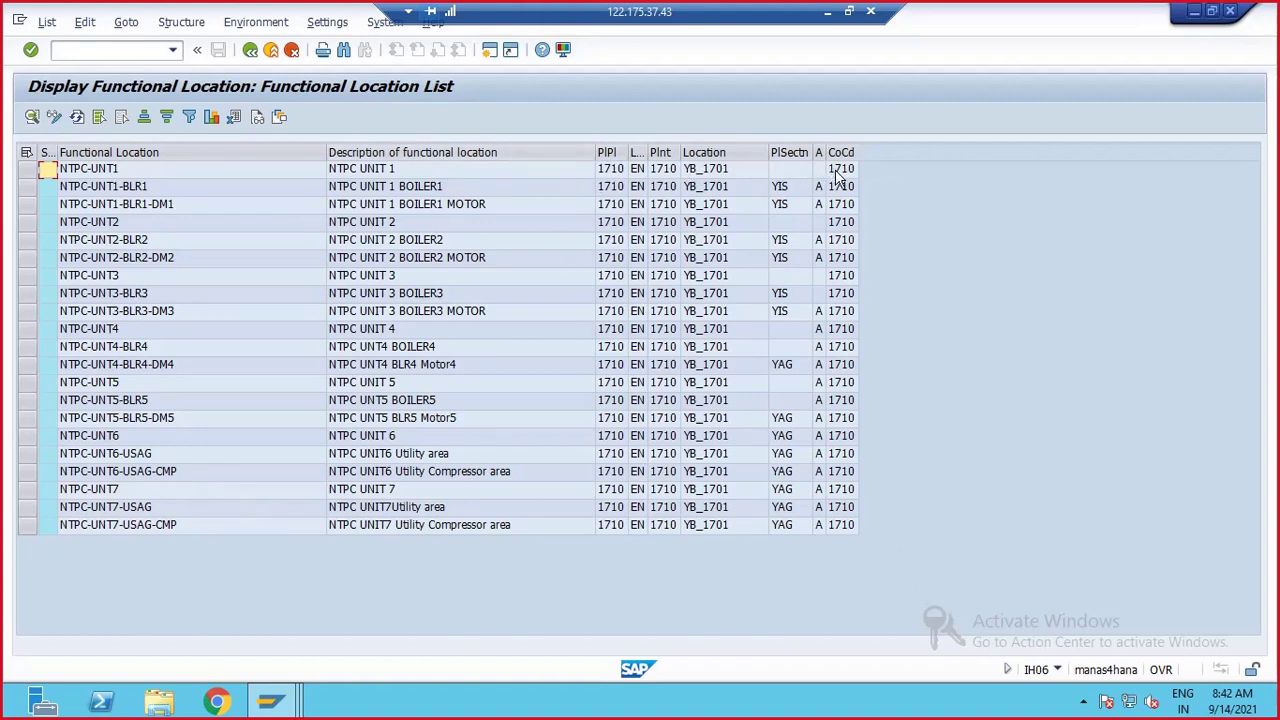
- Export the functional location list to Microsoft Excel as a table with 1 key column
left_click(234, 118)
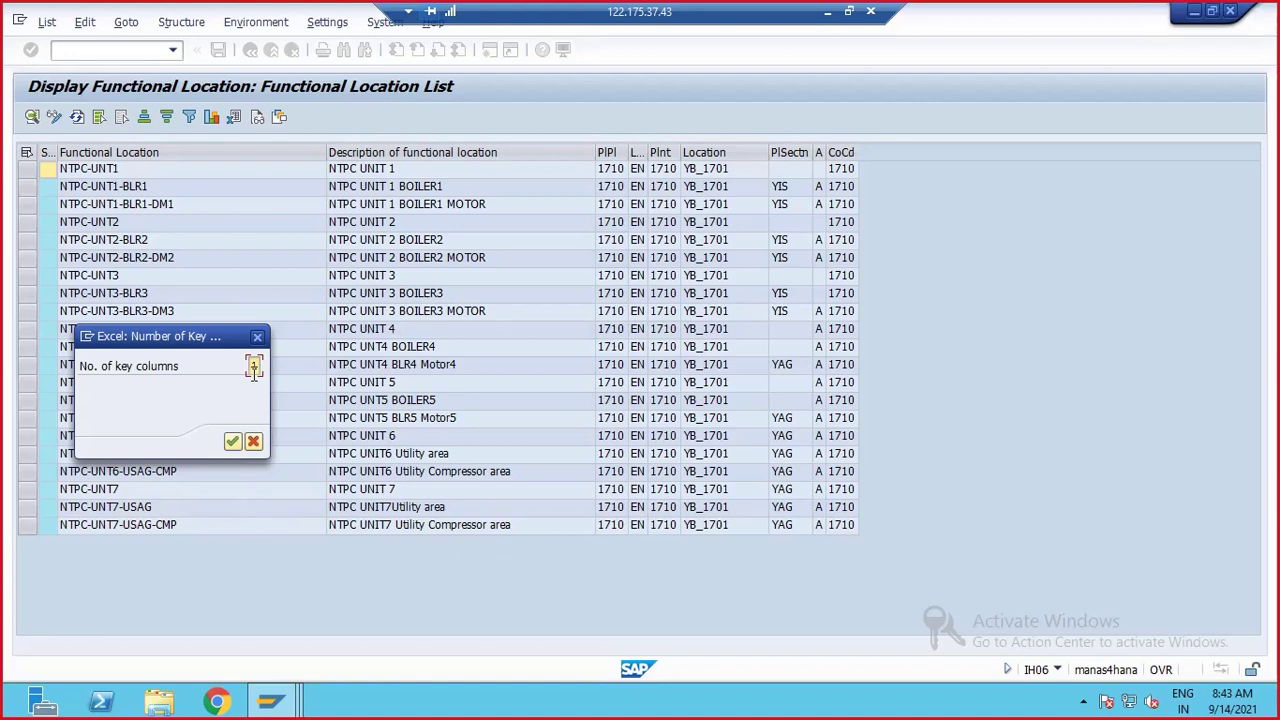
left_click(233, 441)
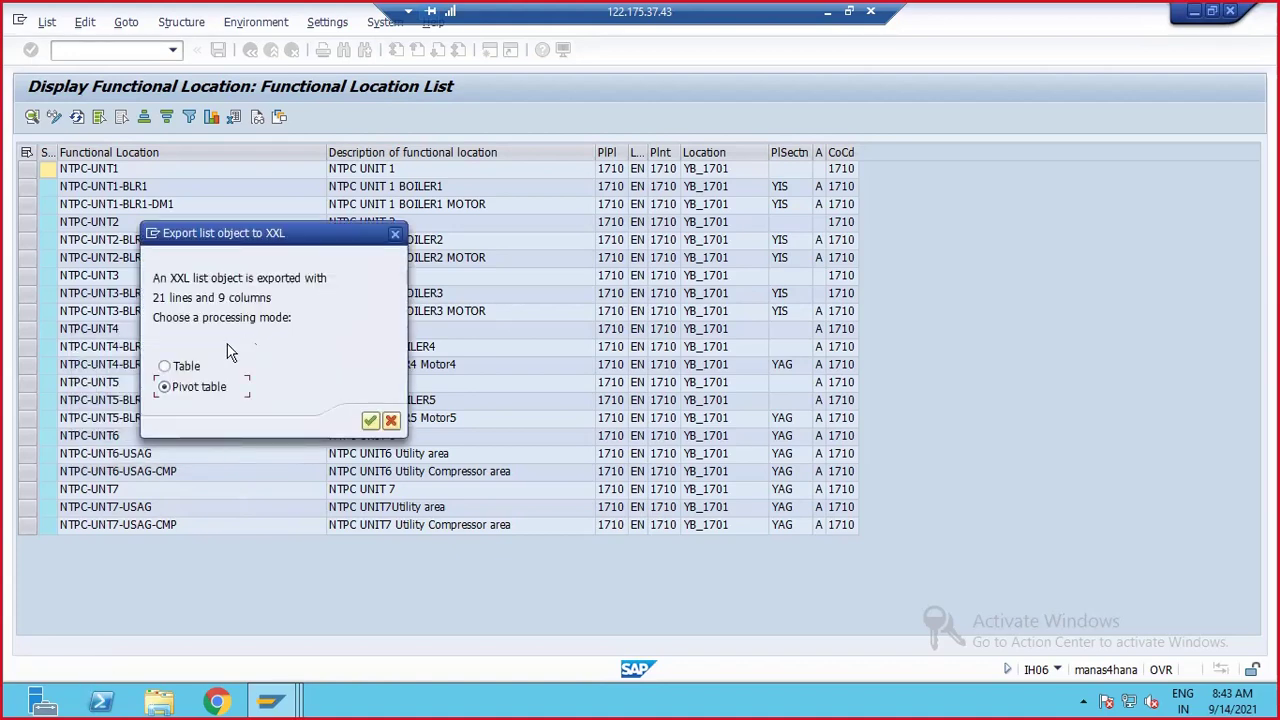
left_click(188, 368)
left_click(370, 420)
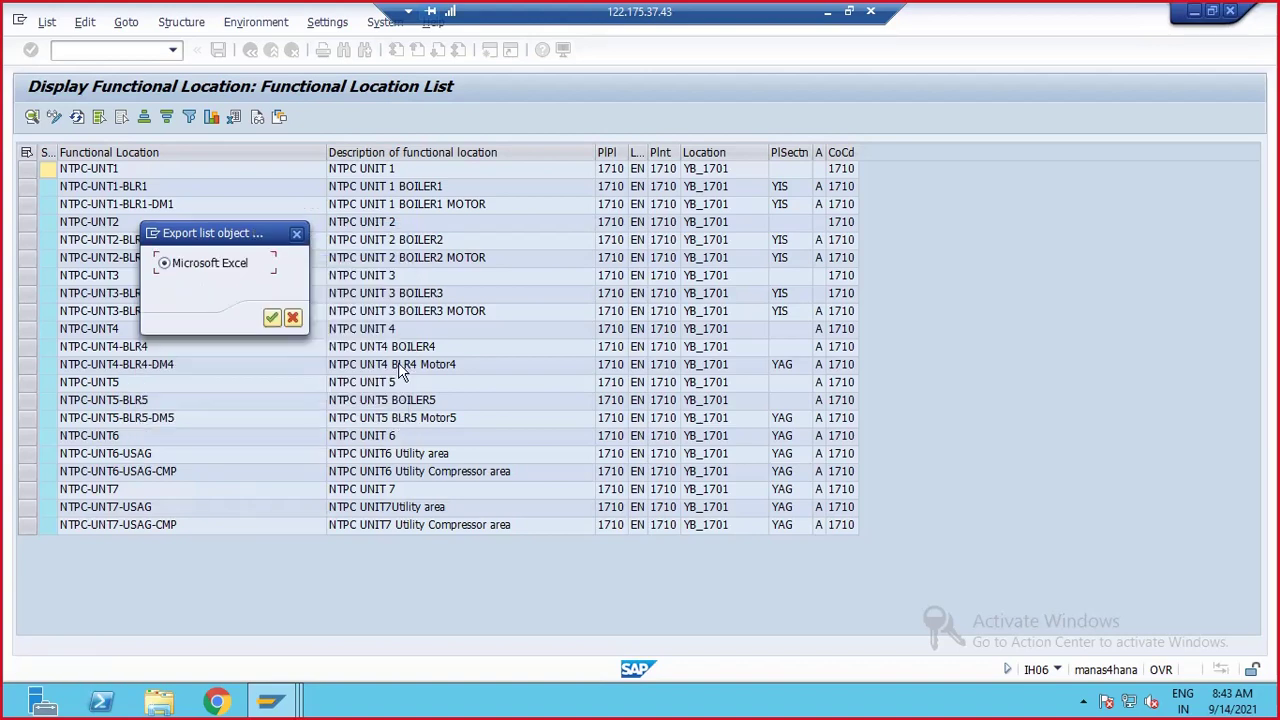
left_click(271, 317)
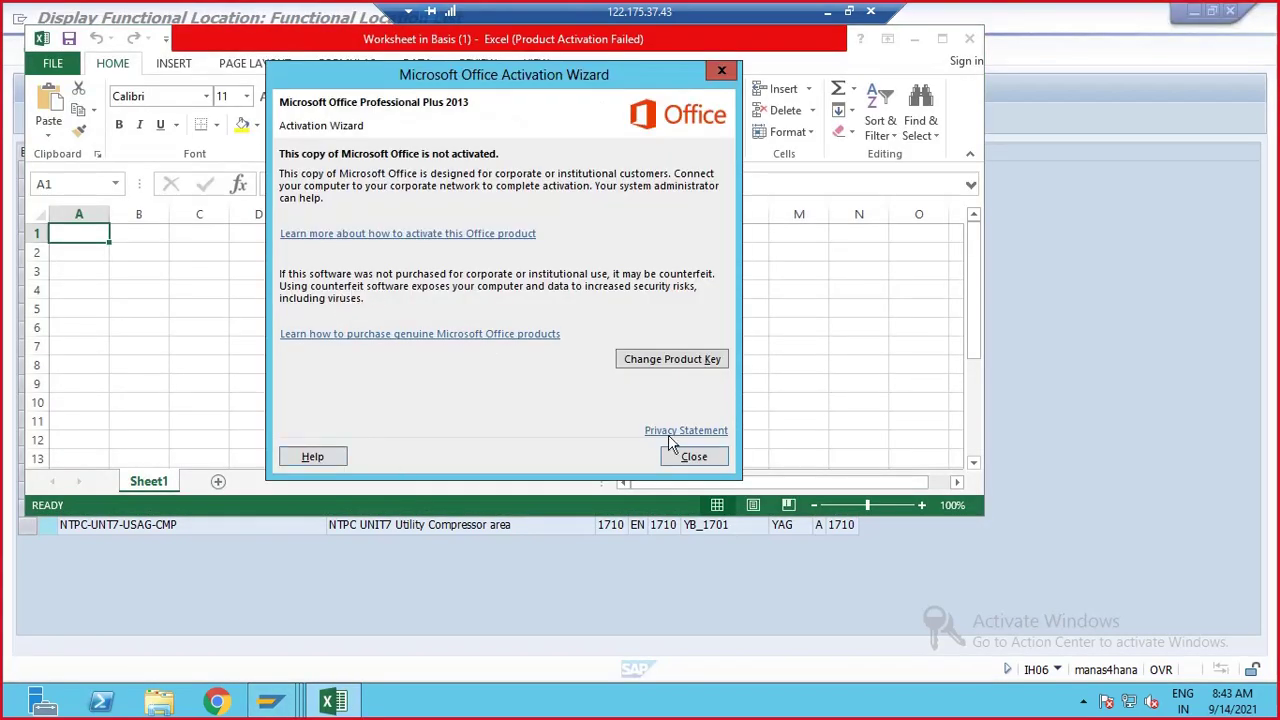
- Clear the Office activation and welcome windows out of the way, maximize the exported worksheet and look through its rows
left_click(721, 70)
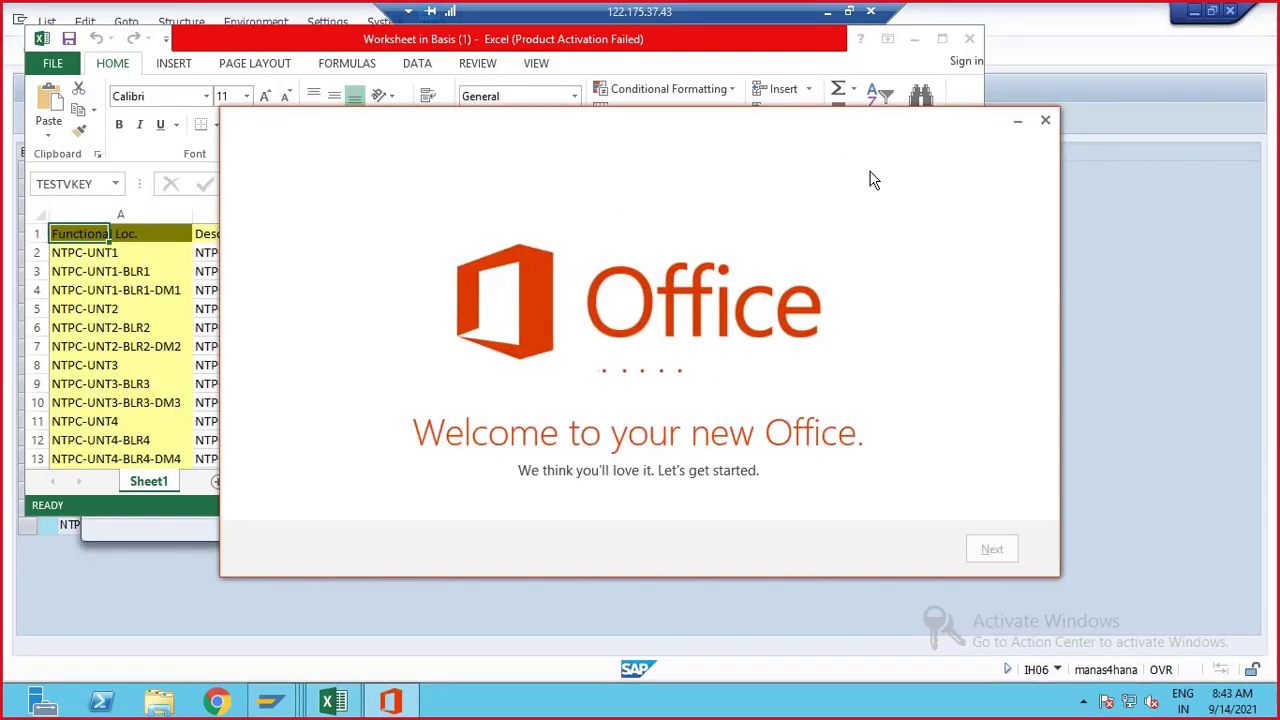
left_click(975, 549)
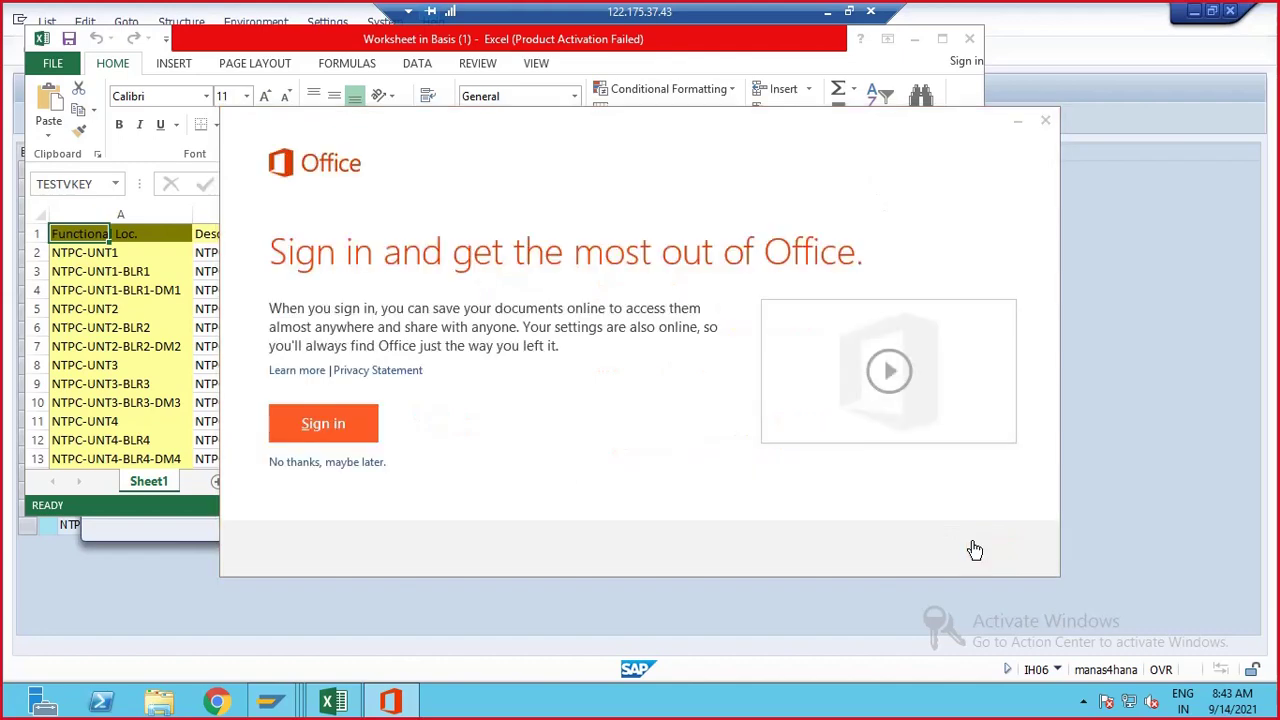
left_click(1015, 122)
left_click(942, 38)
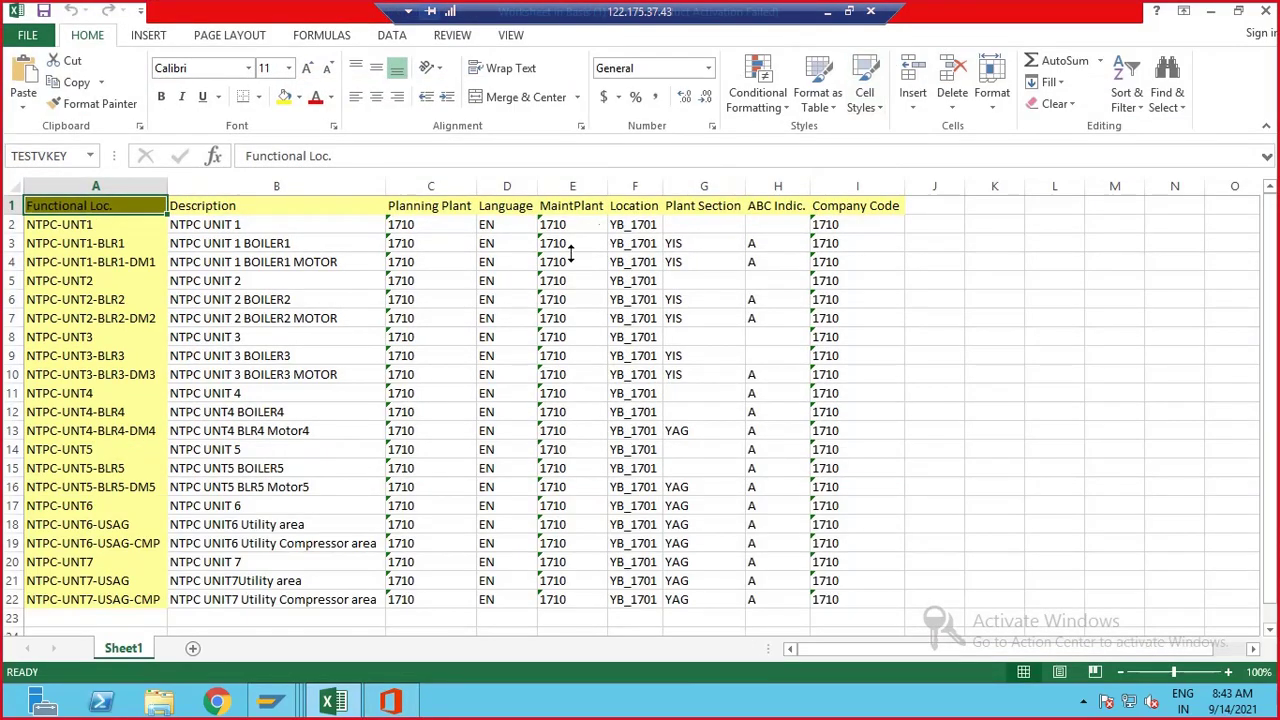
left_click(340, 317)
scroll(340, 317, "down", 3)
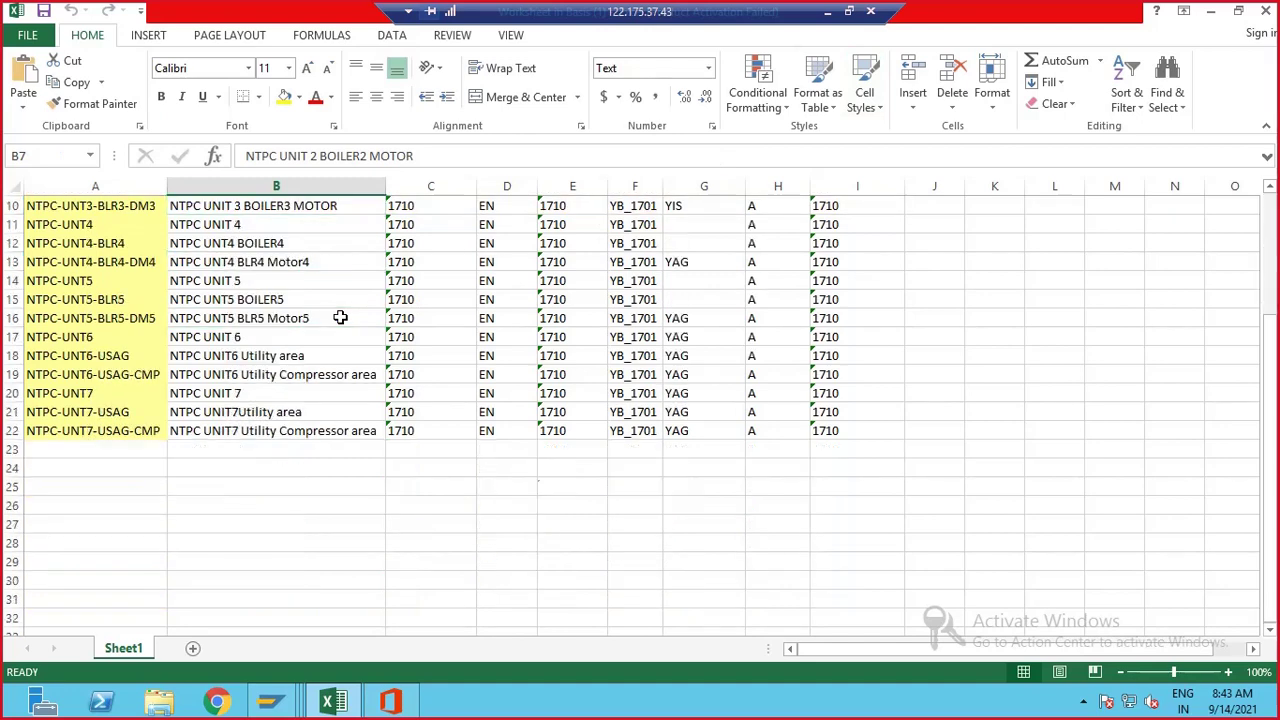
scroll(340, 317, "up", 3)
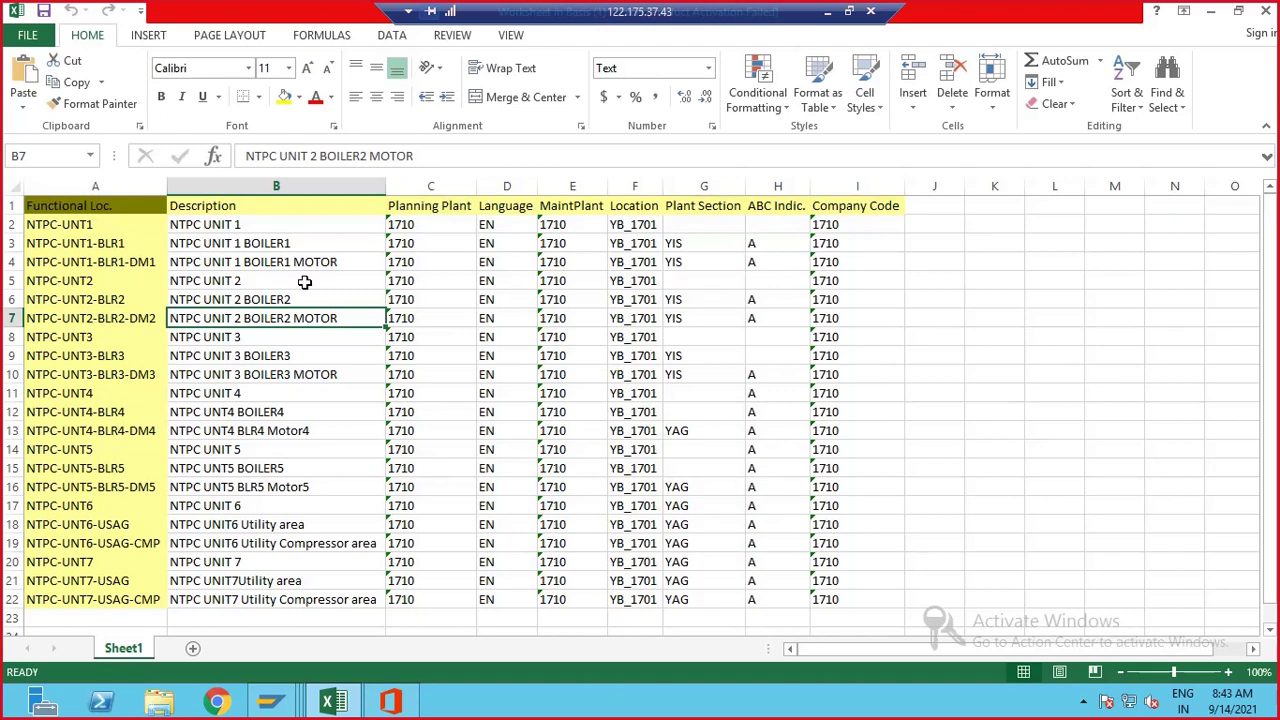
- Switch back to the functional location list in SAP and acknowledge the message about saving the spreadsheet data
left_click(290, 706)
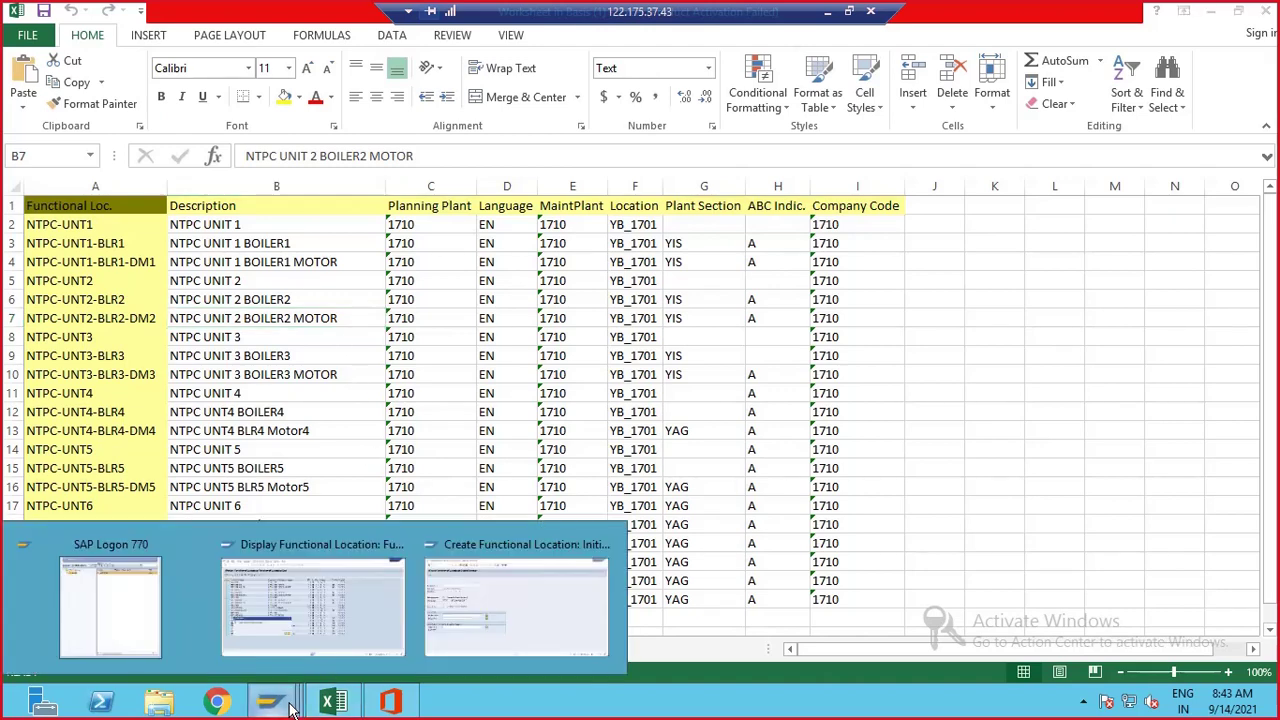
left_click(336, 610)
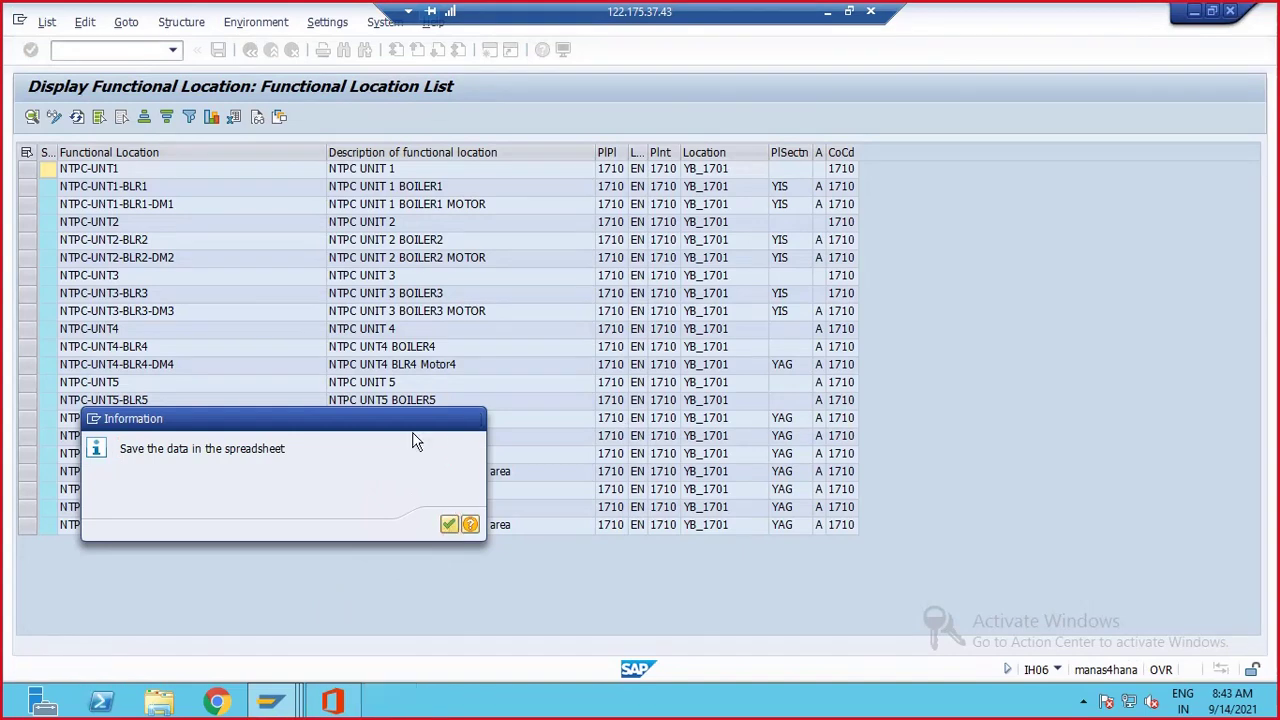
key("Return")
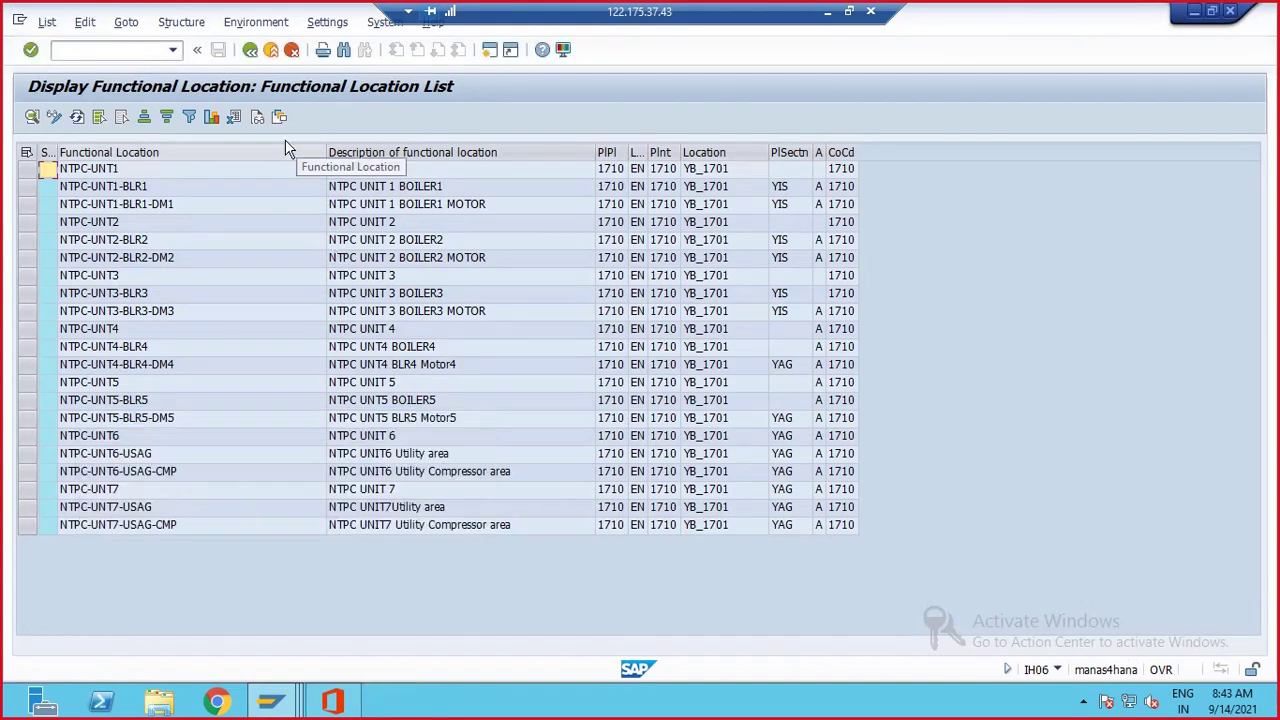
- Export the list again to Microsoft Excel as a table with 1 key column, then close the worksheet and the Office sign-in window
left_click(235, 118)
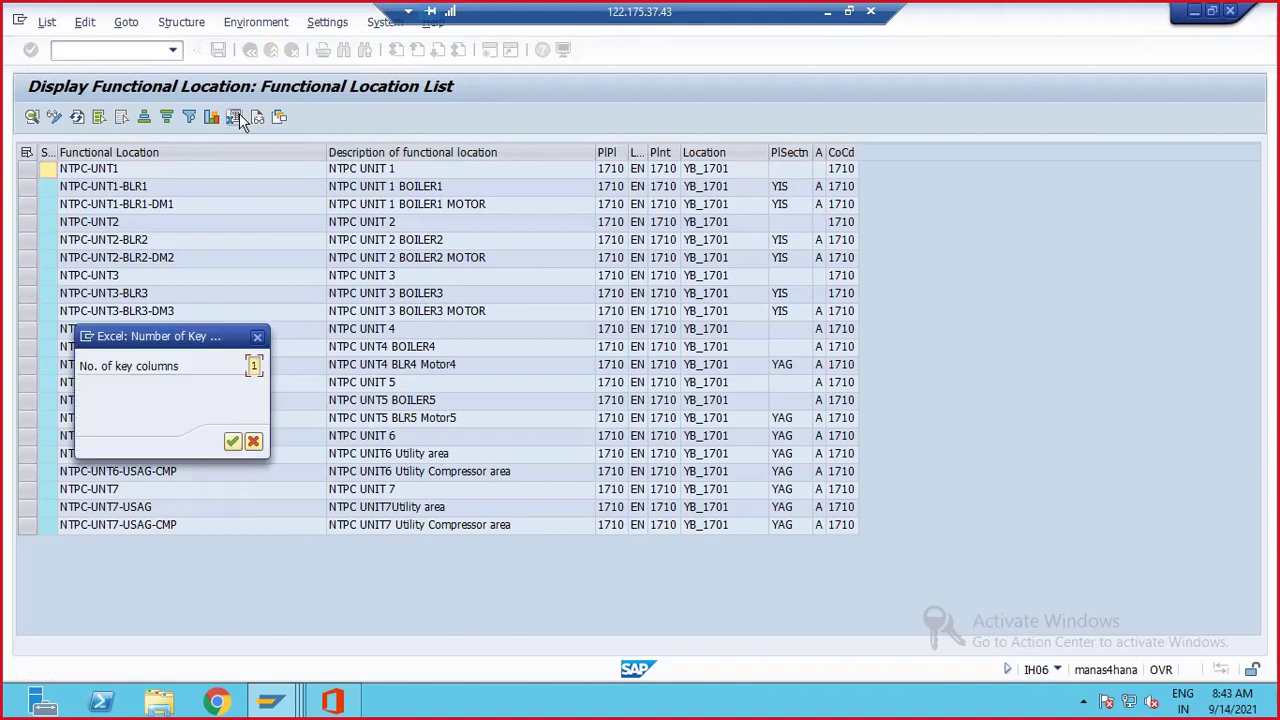
left_click(232, 440)
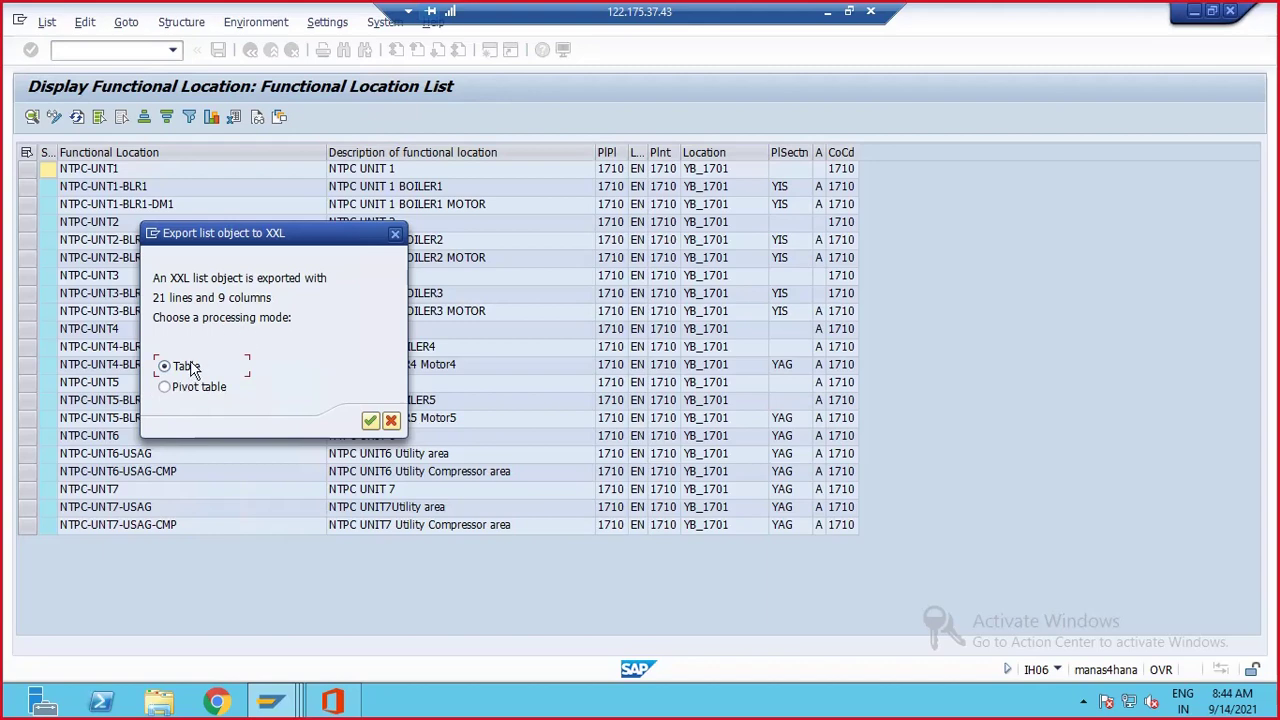
left_click(368, 420)
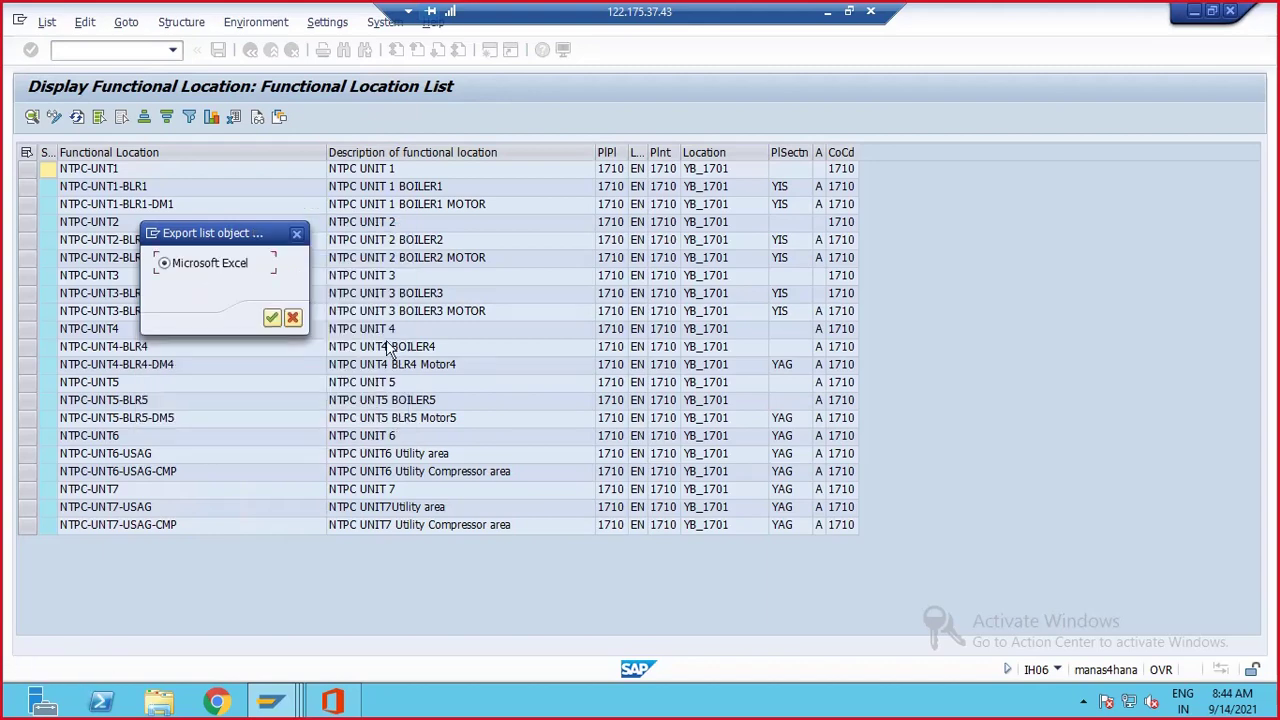
left_click(272, 318)
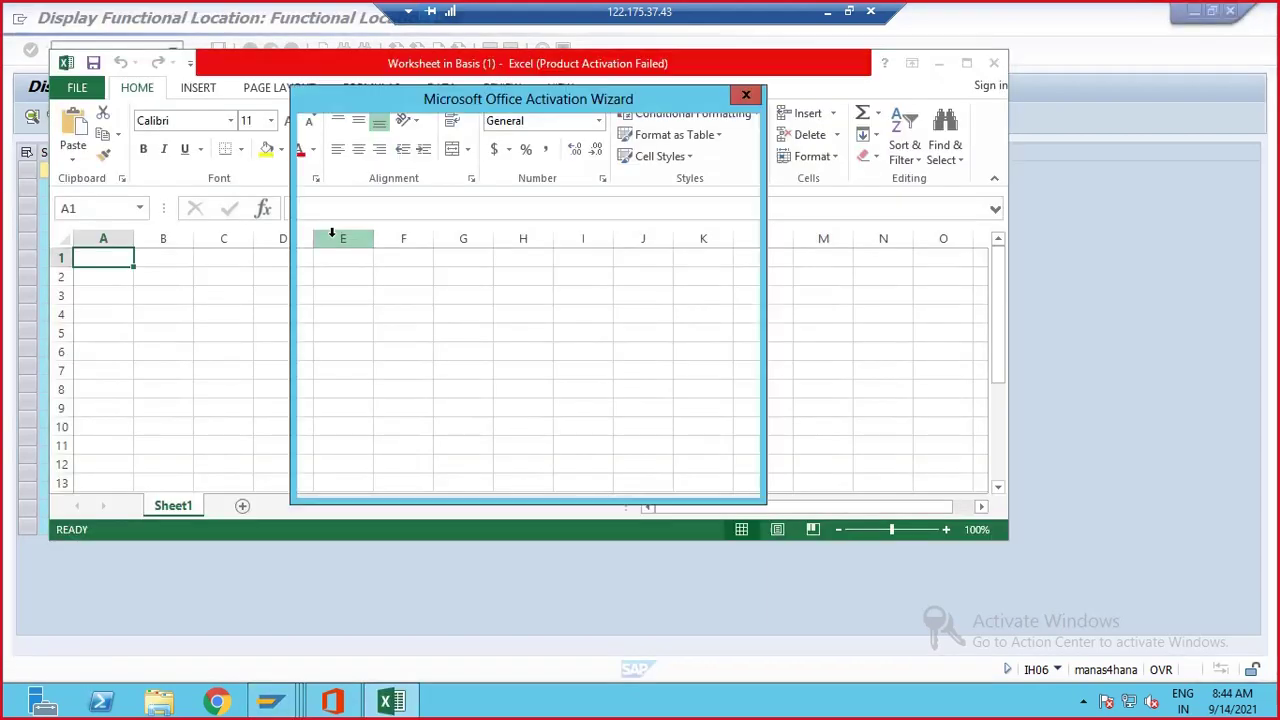
left_click(746, 97)
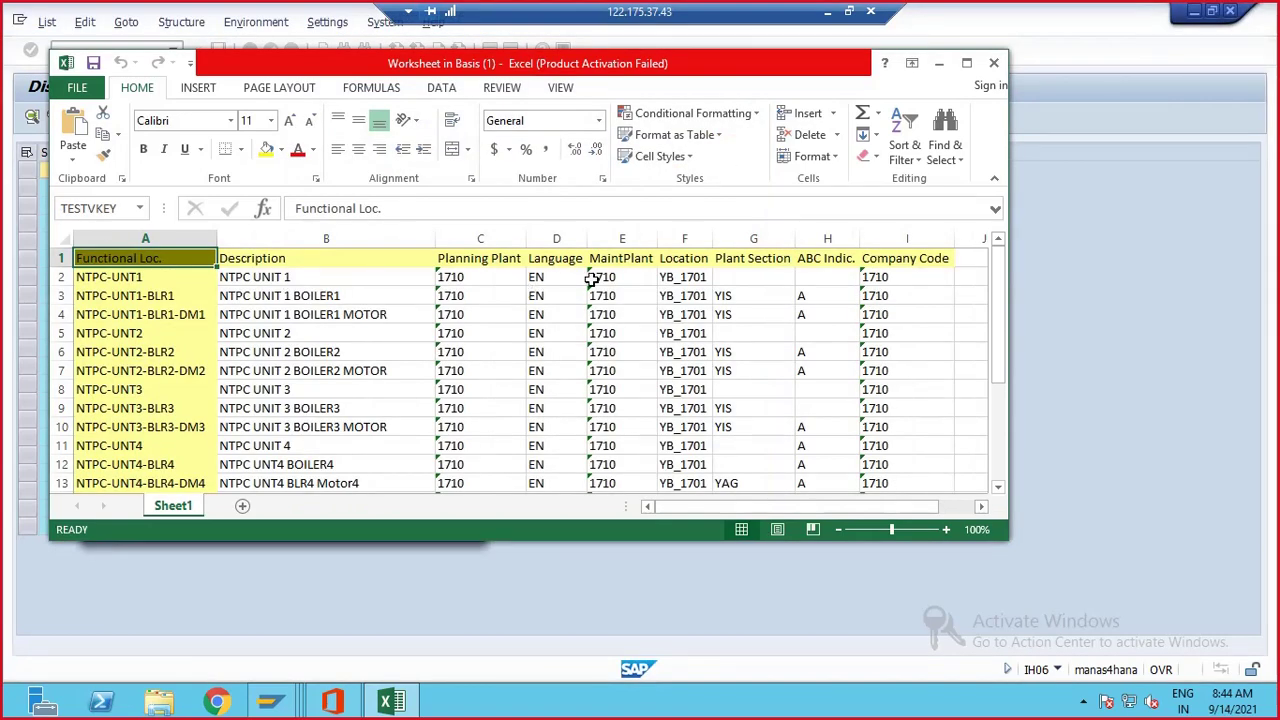
left_click(994, 63)
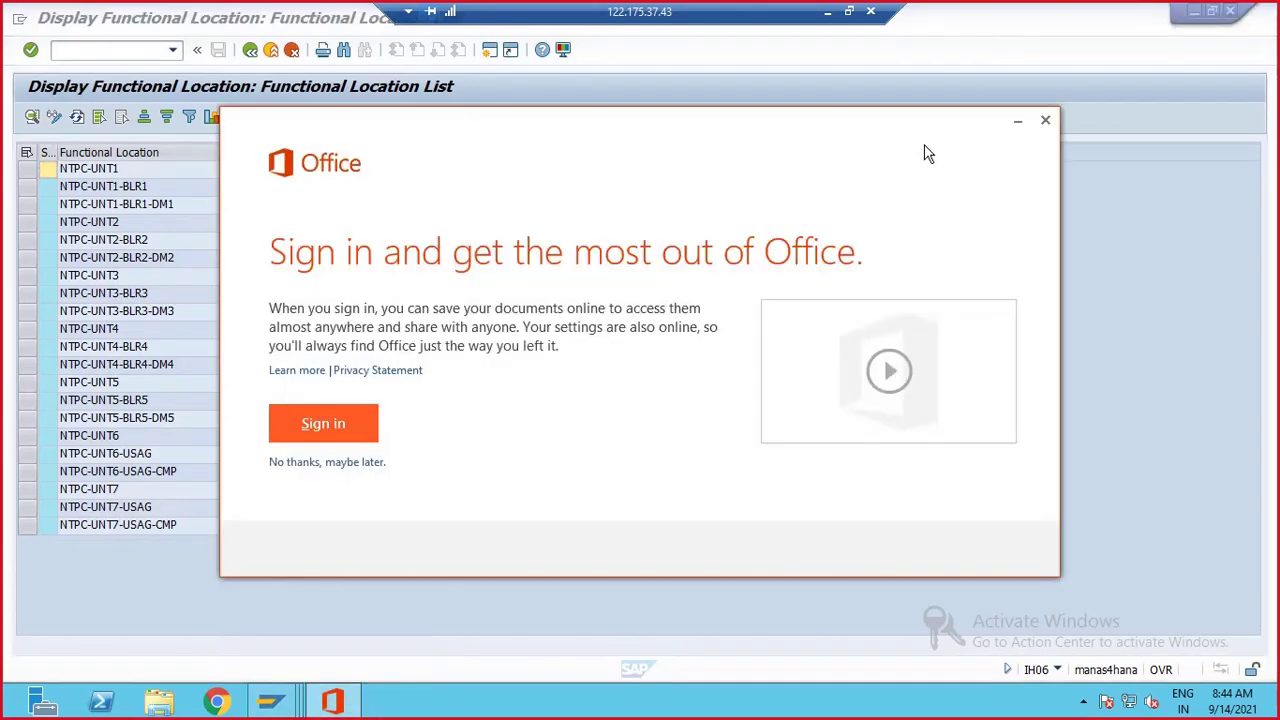
left_click(1045, 120)
- Switch to the Create Functional Location session and leave the transaction for the SAP Easy Access menu
mouse_move(290, 698)
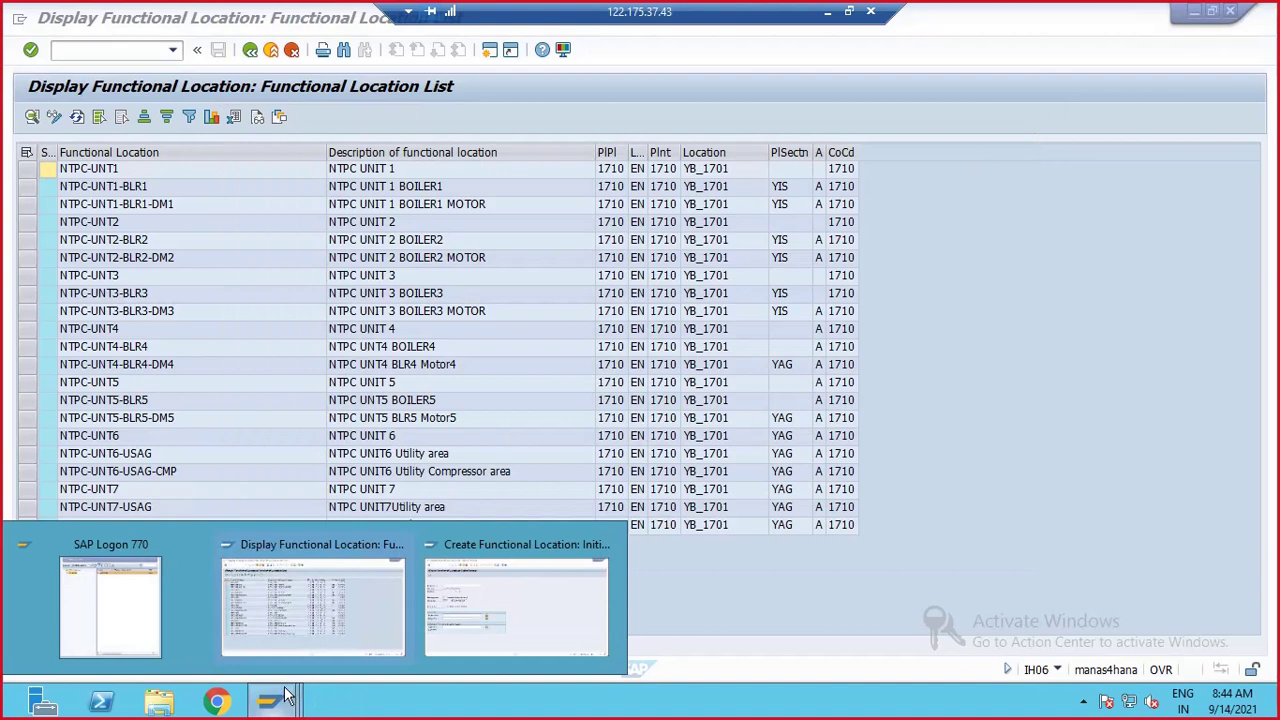
left_click(127, 62)
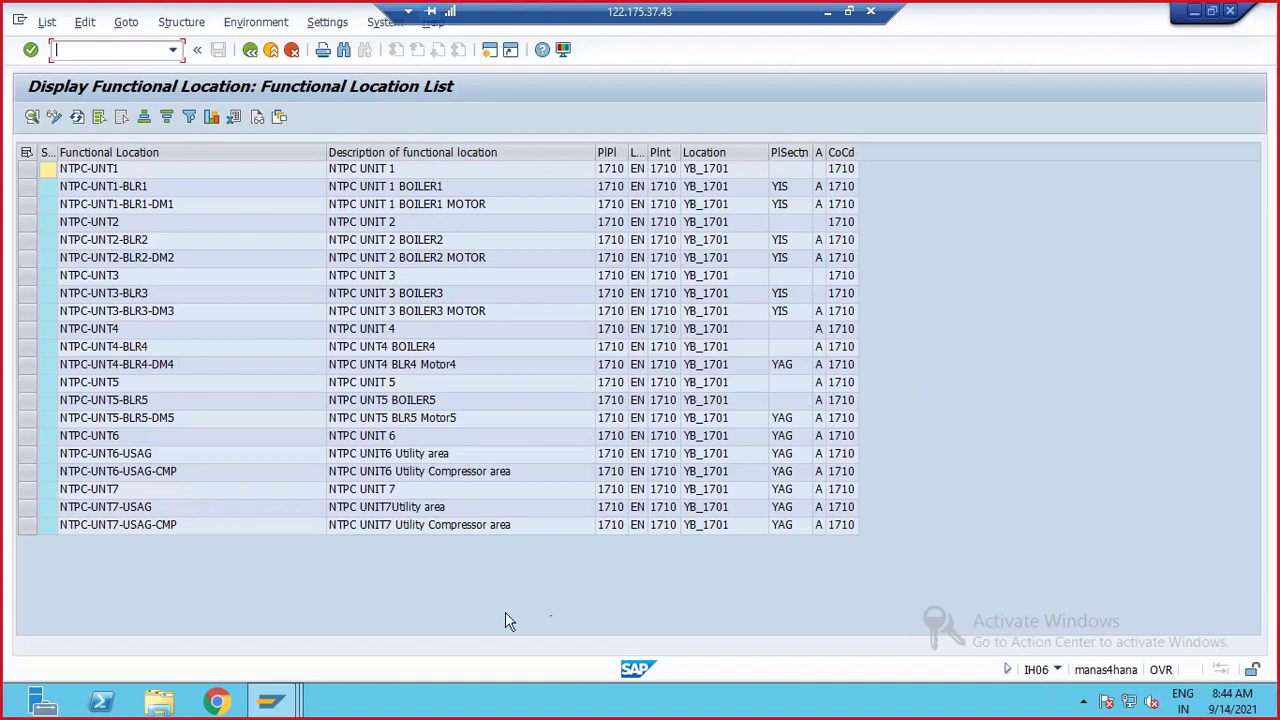
left_click(286, 708)
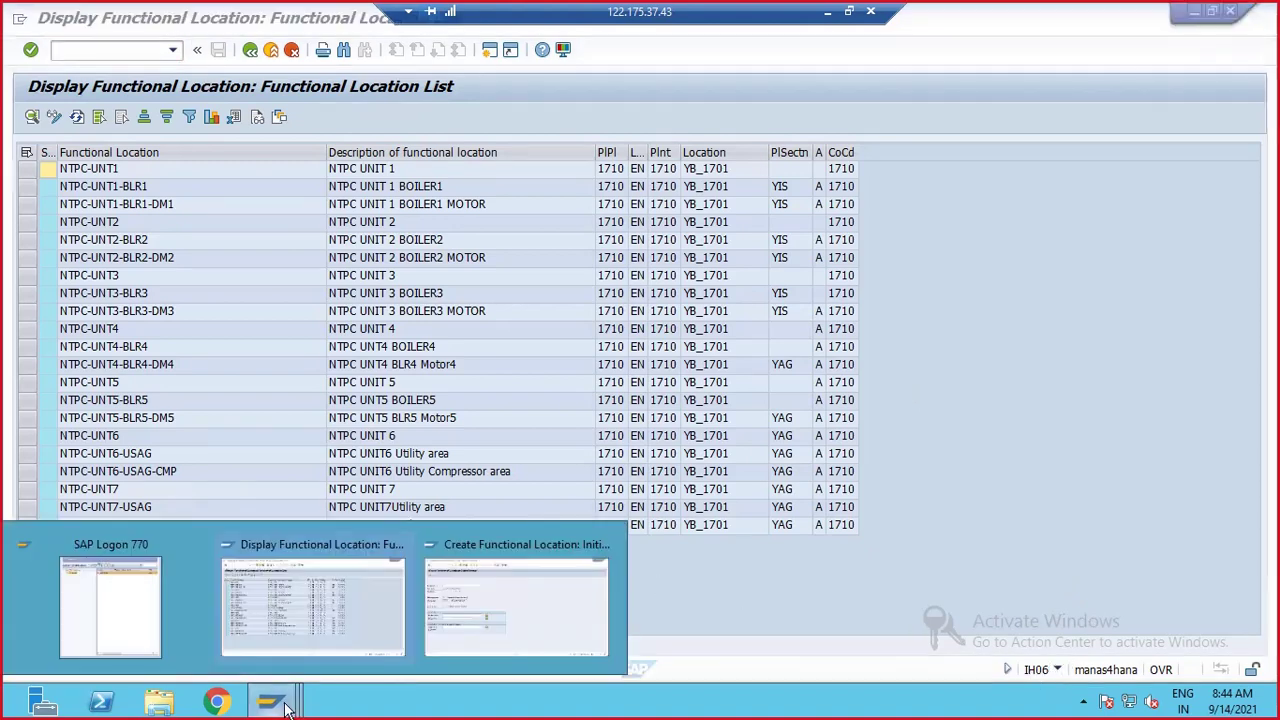
left_click(460, 605)
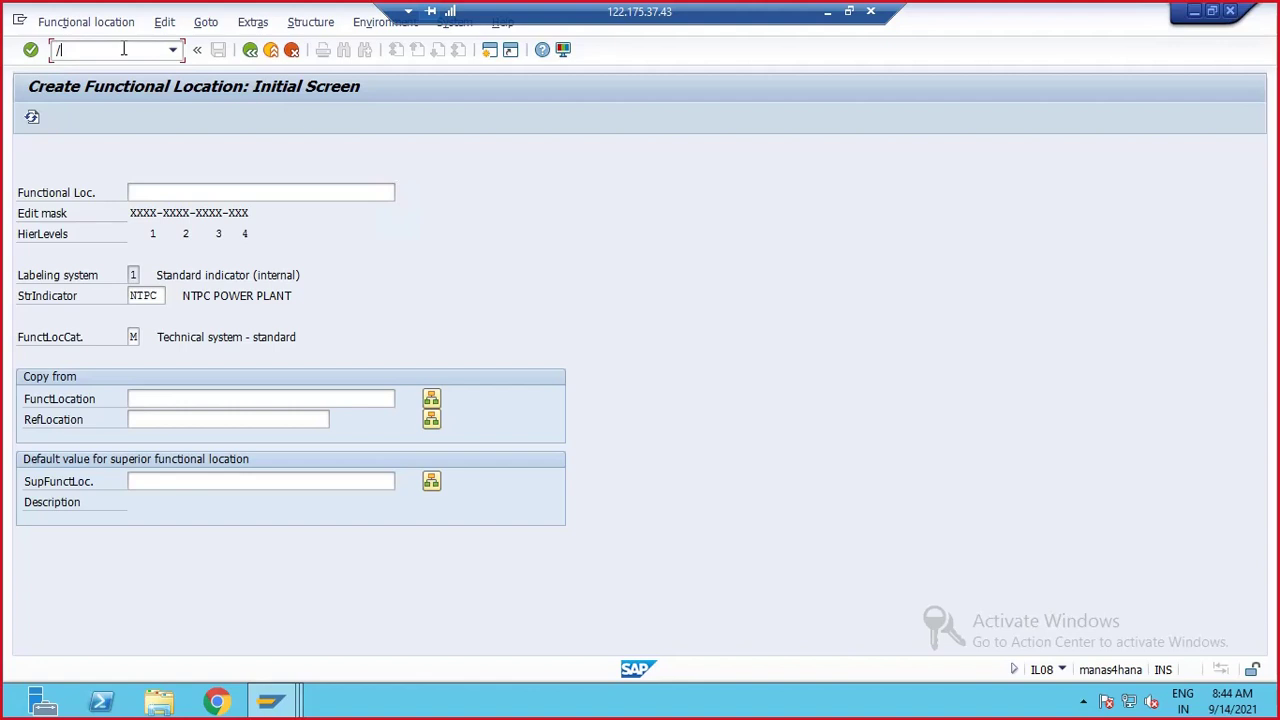
key("Return")
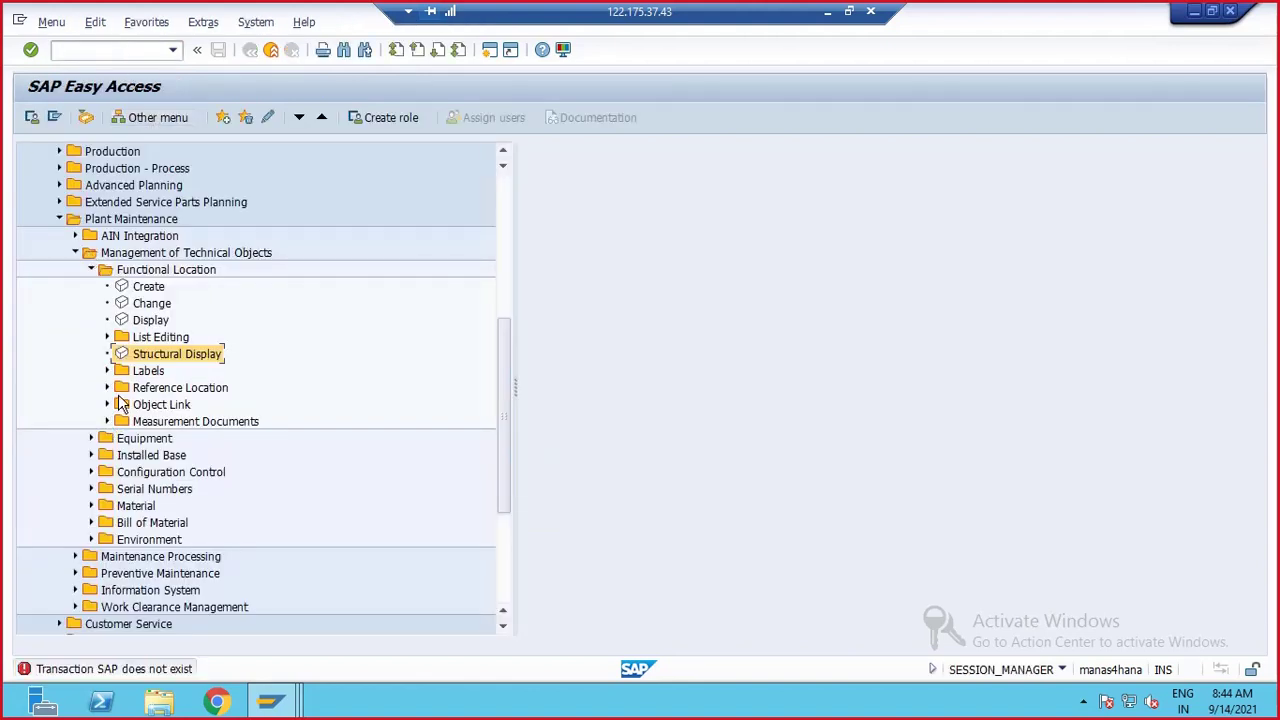
- Start the multilevel list display under Functional Location List Editing and run it without restricting the functional location
left_click(107, 338)
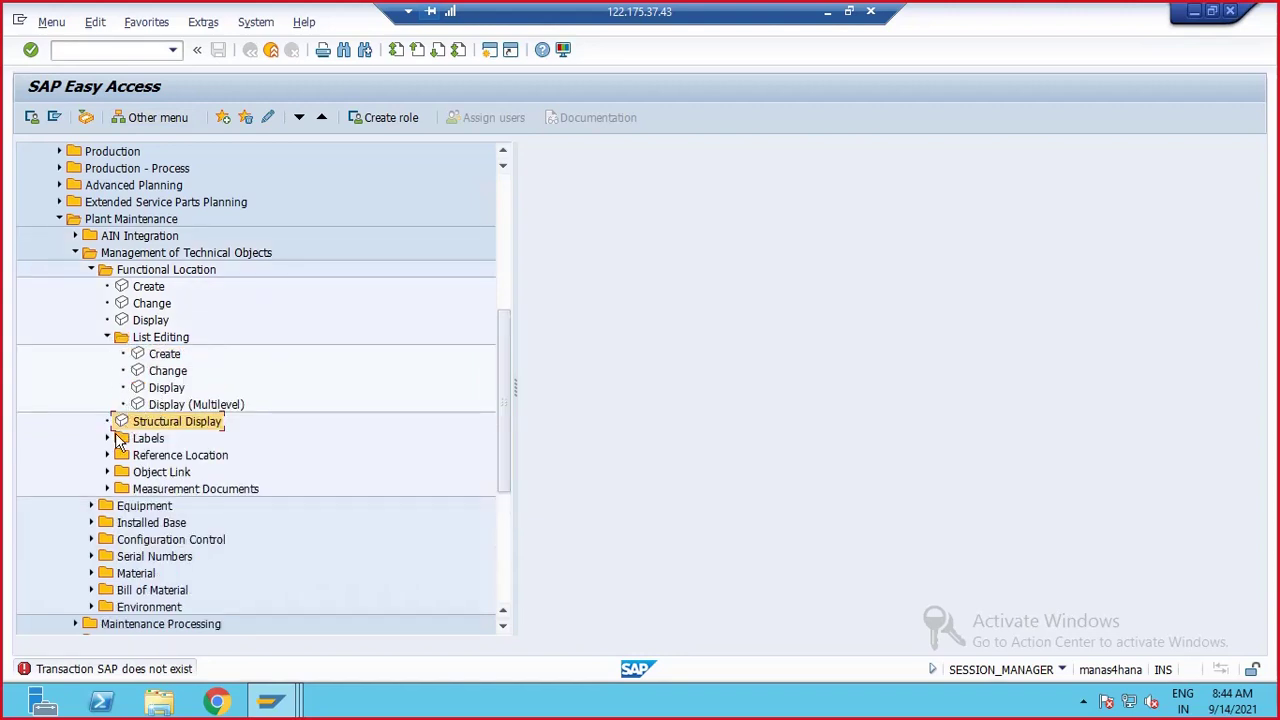
double_click(167, 405)
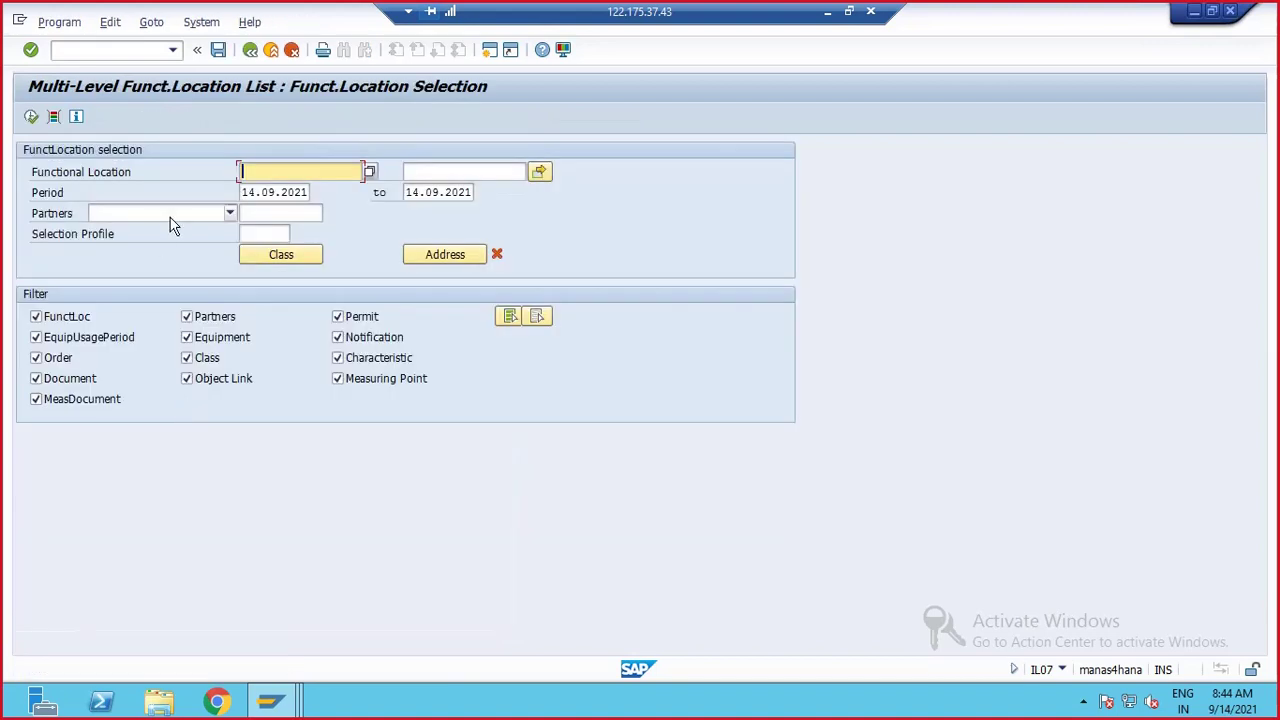
left_click(31, 116)
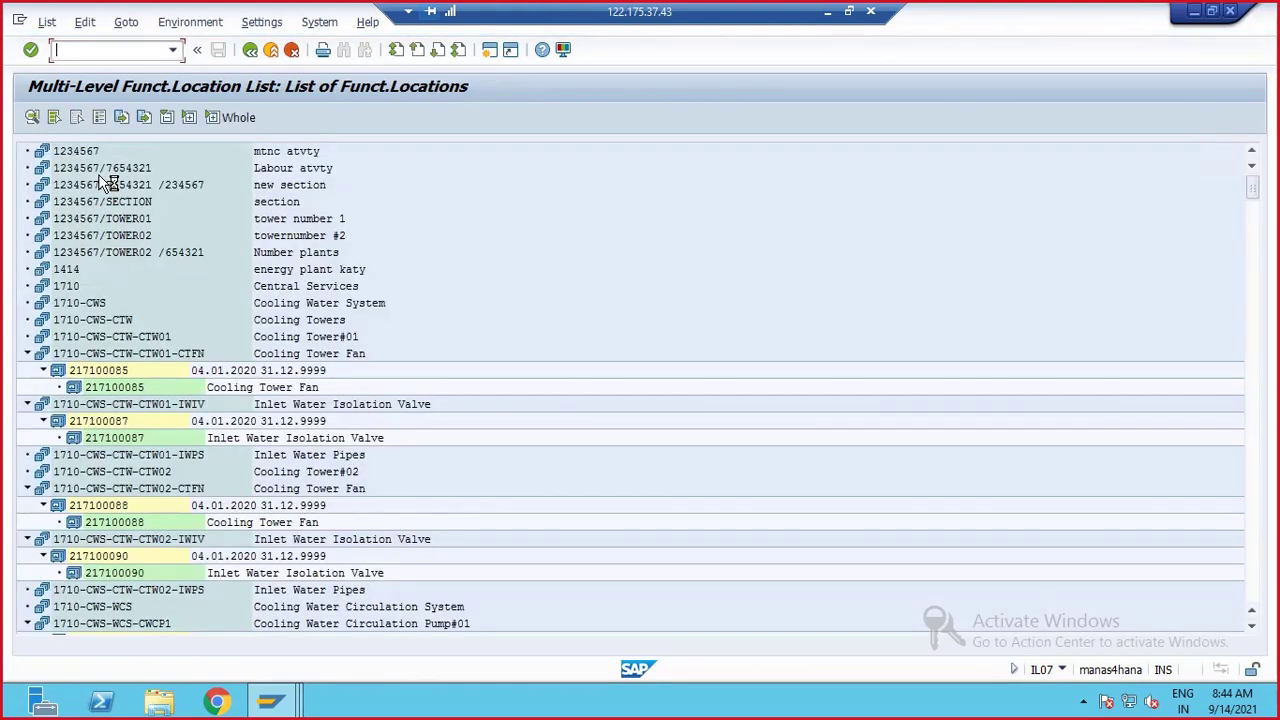
- Go back from the multilevel results to the selection screen, then switch to the session showing the NTPC functional location list
left_click(250, 49)
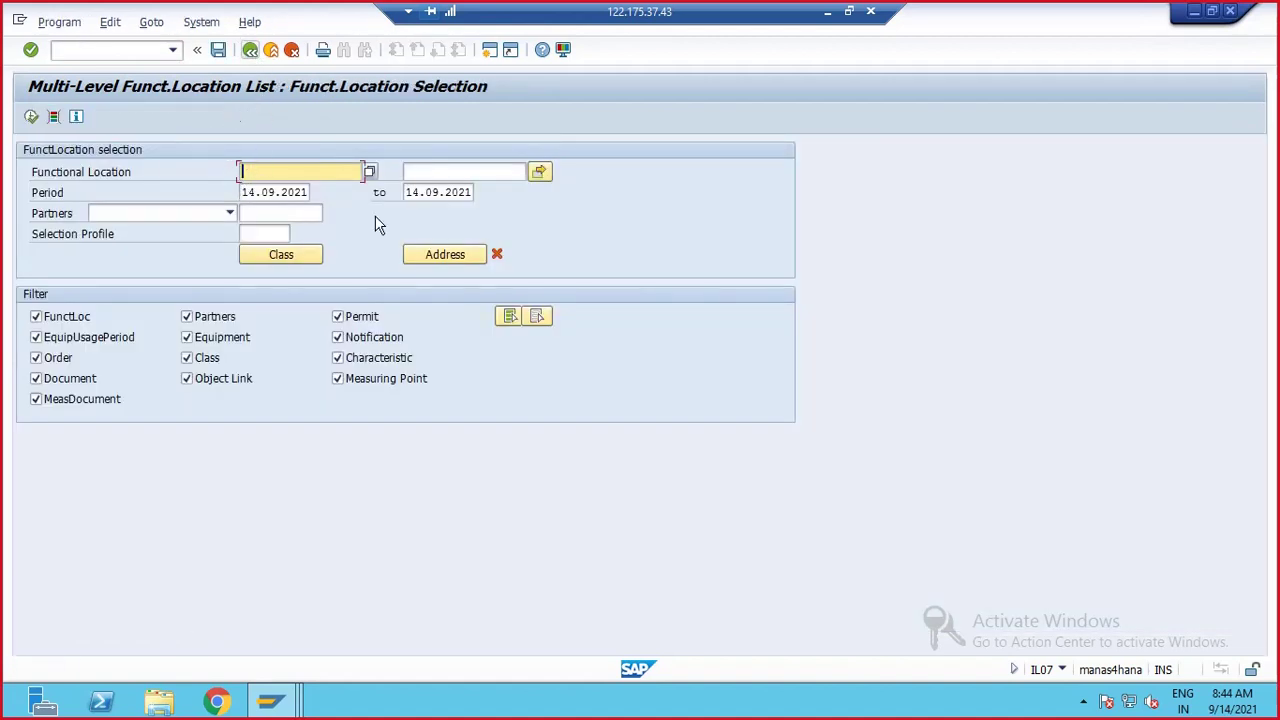
left_click(280, 708)
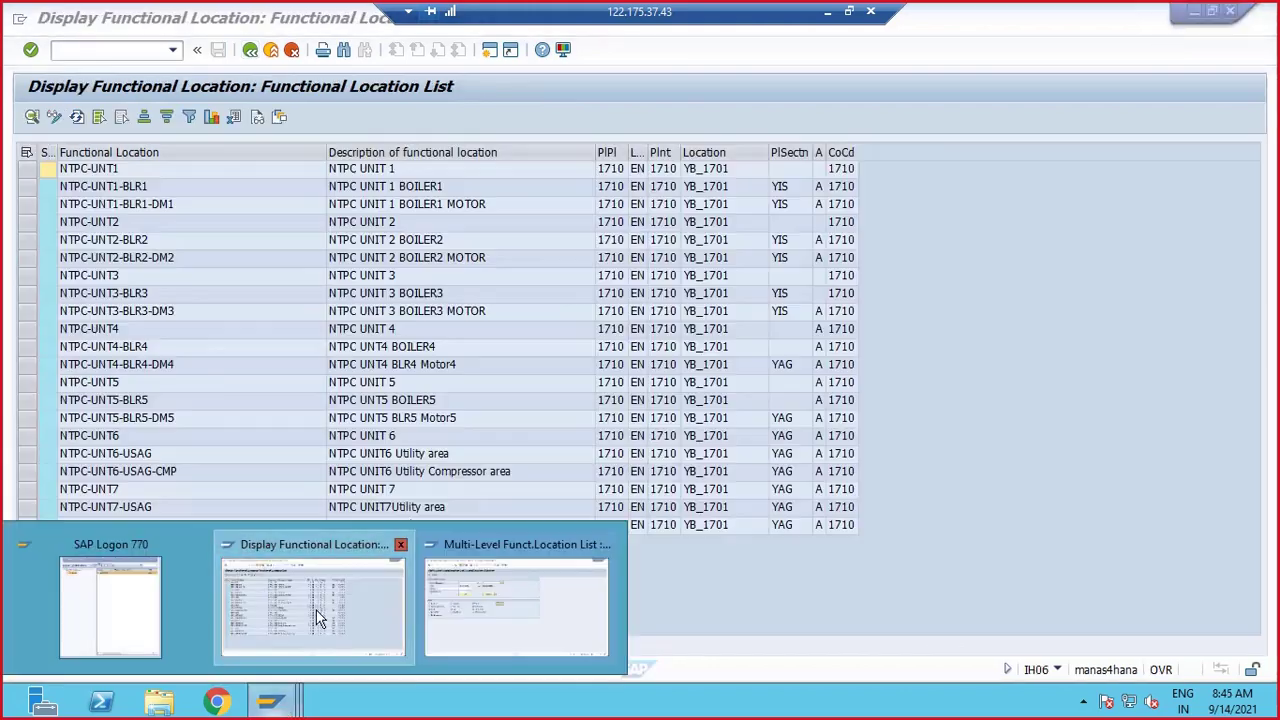
left_click(314, 612)
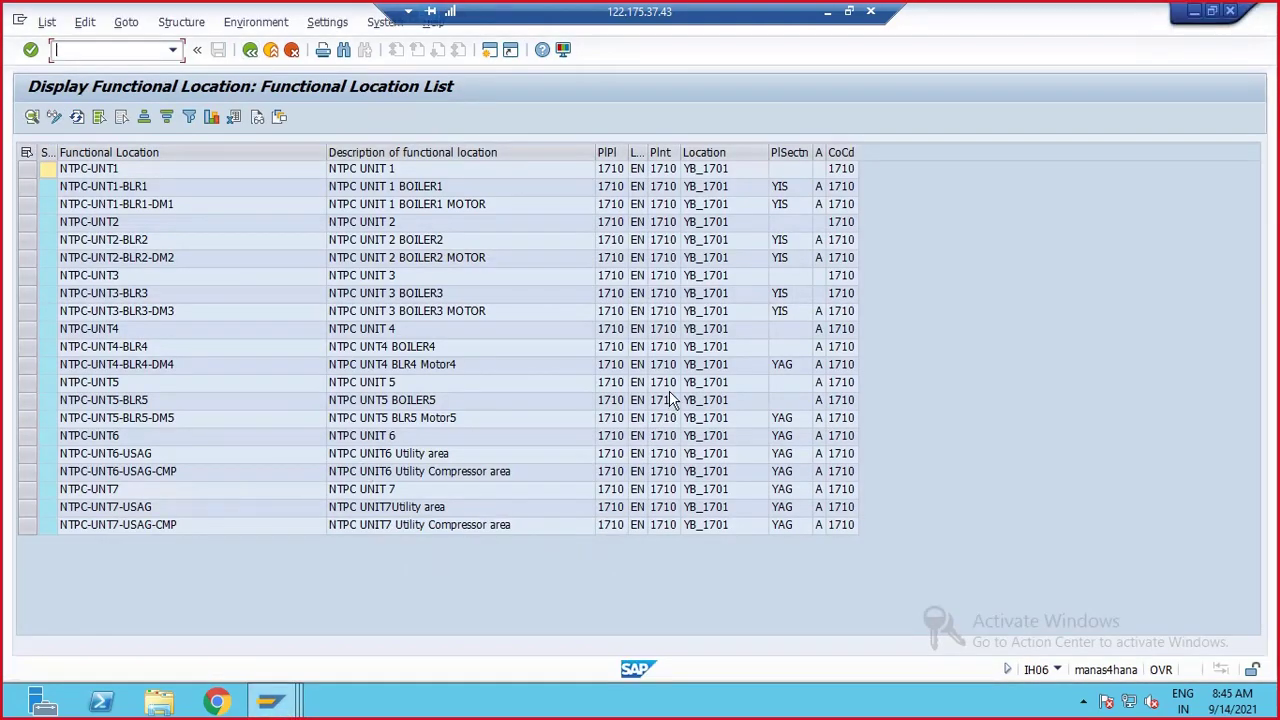
mouse_move(278, 706)
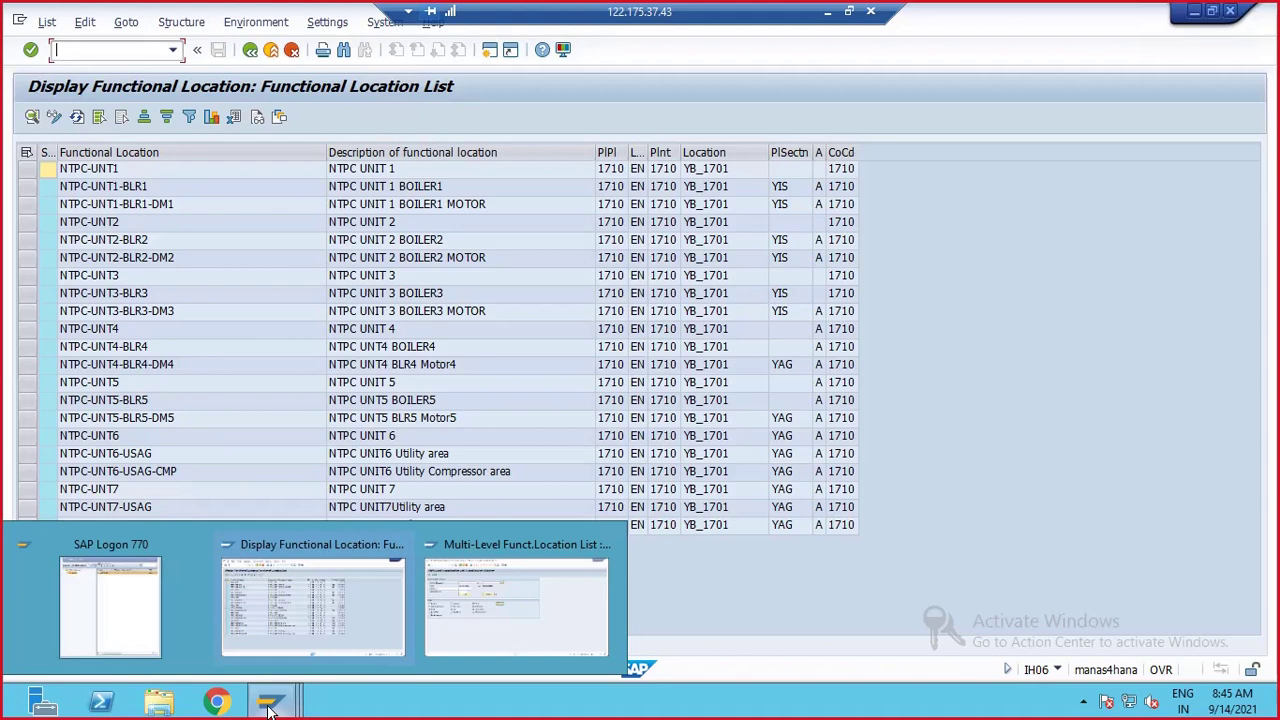
left_click(252, 610)
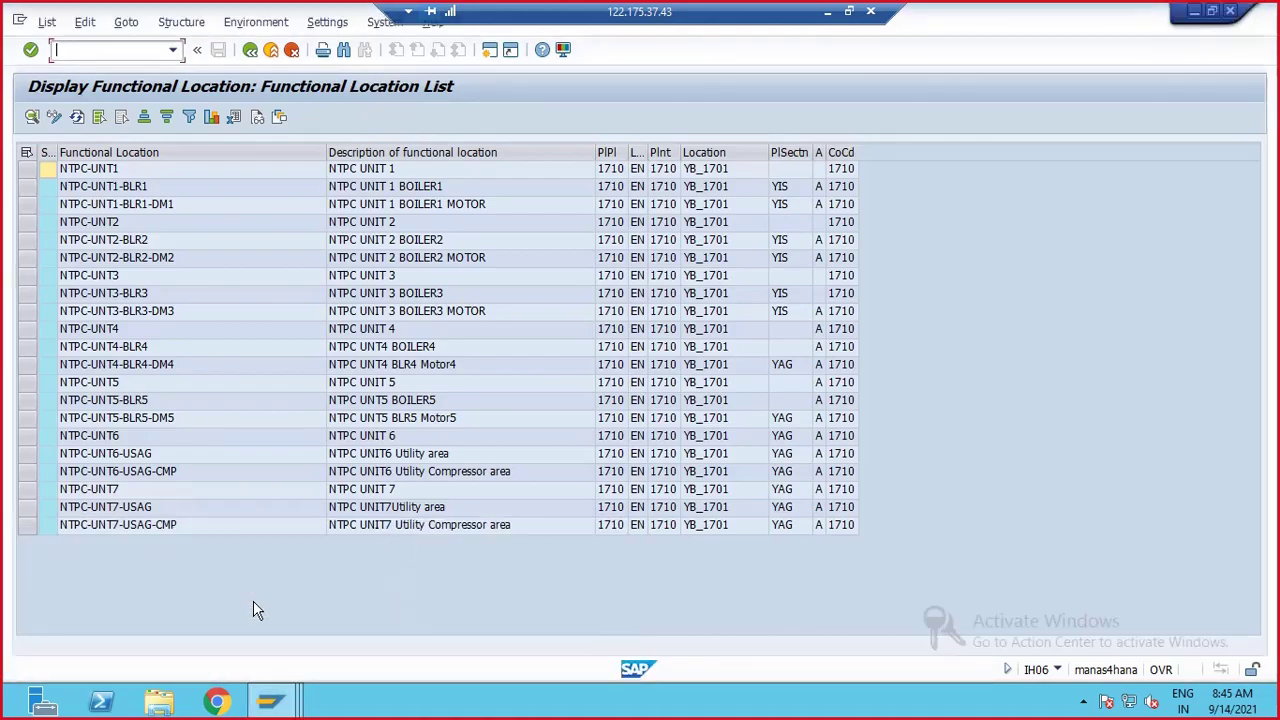
left_click(830, 11)
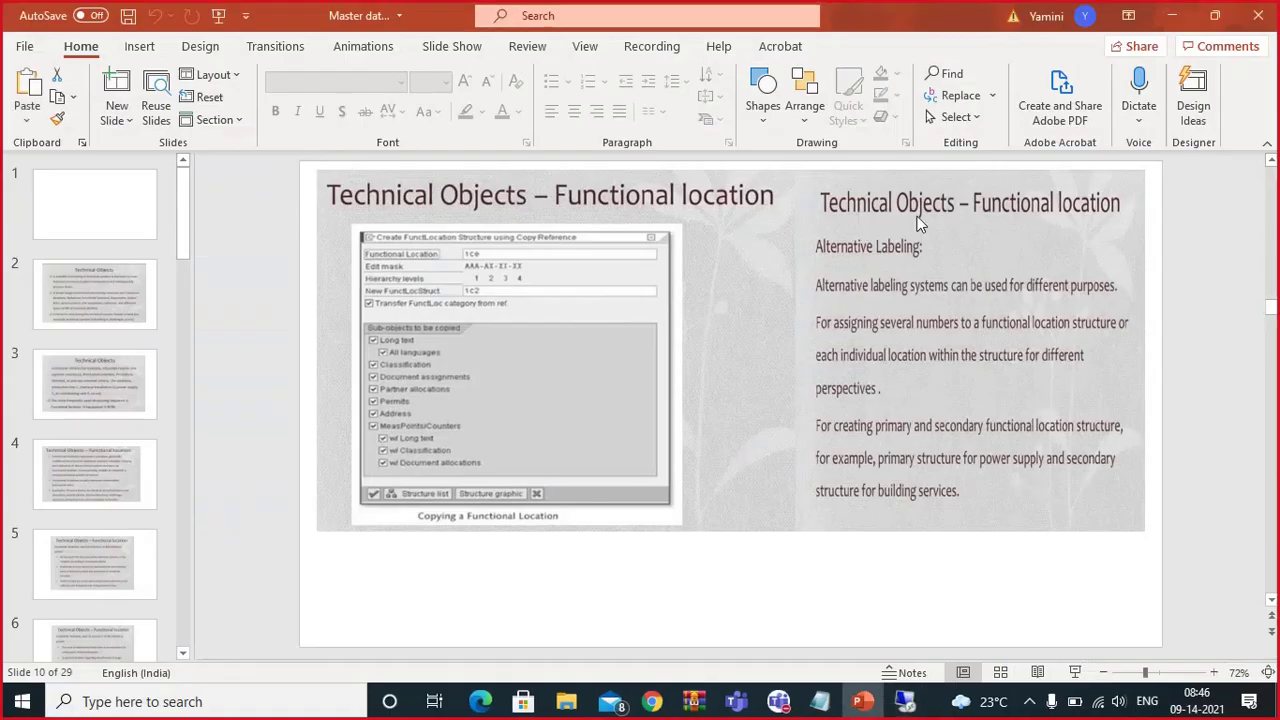
left_click(1031, 701)
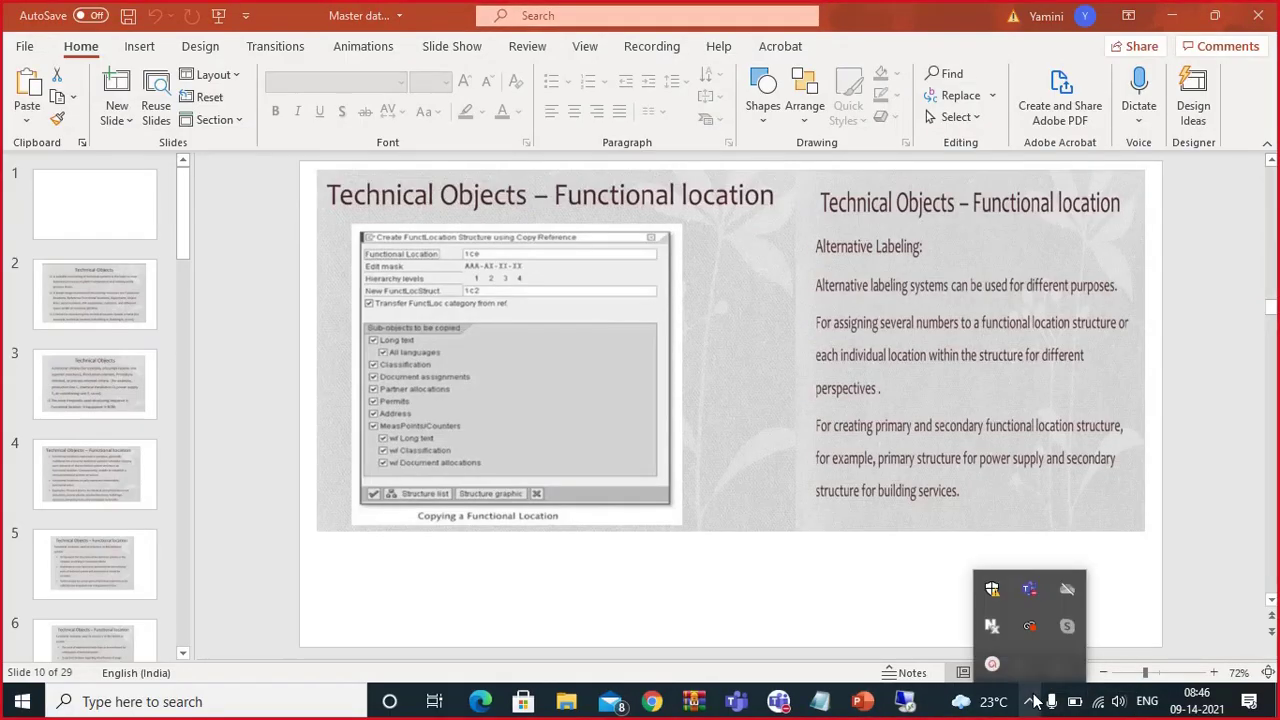
left_click(992, 663)
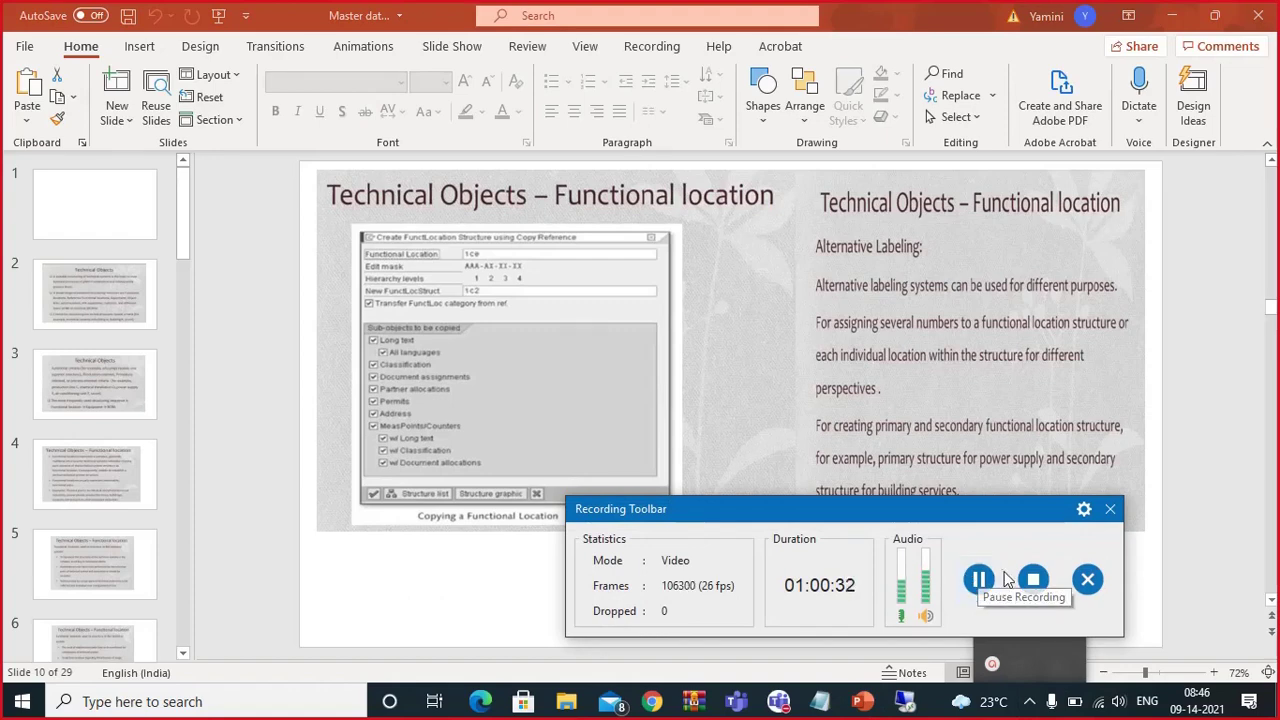